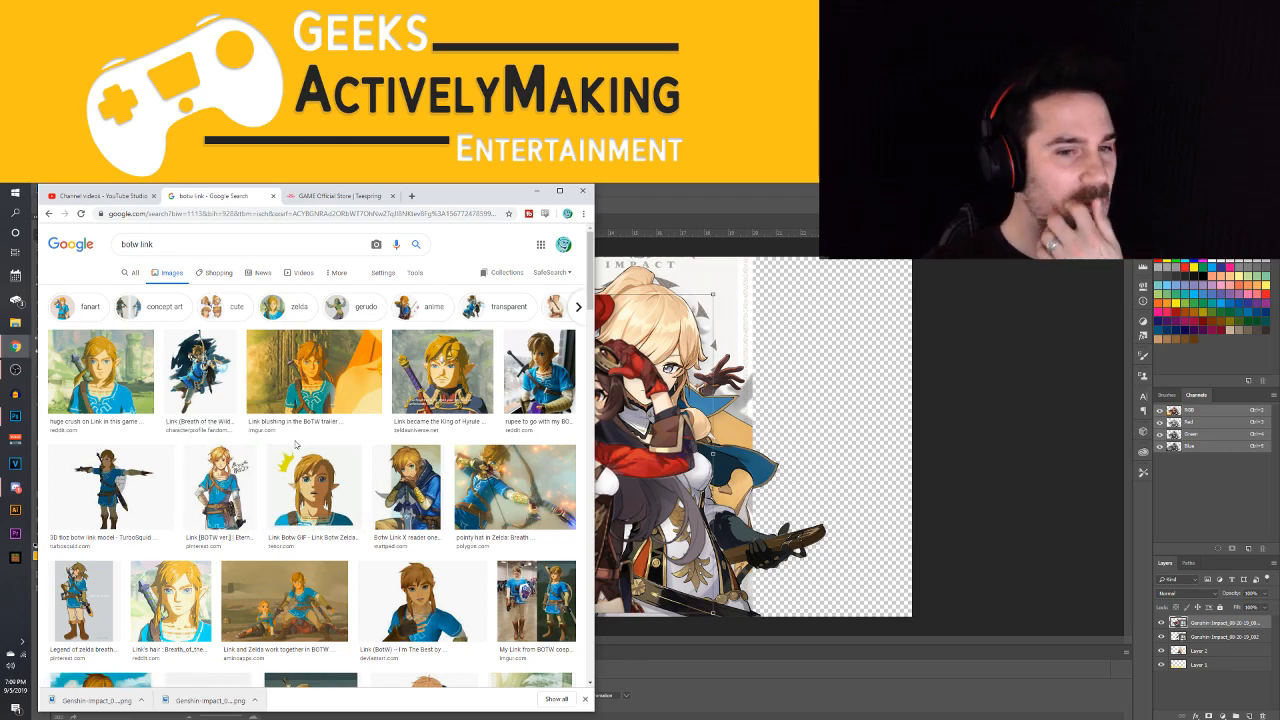
Copy the Love Droids artwork of Link touching his hood from the image results and paste it into the Photoshop thumbnail document
scroll(293, 447, "down", 4)
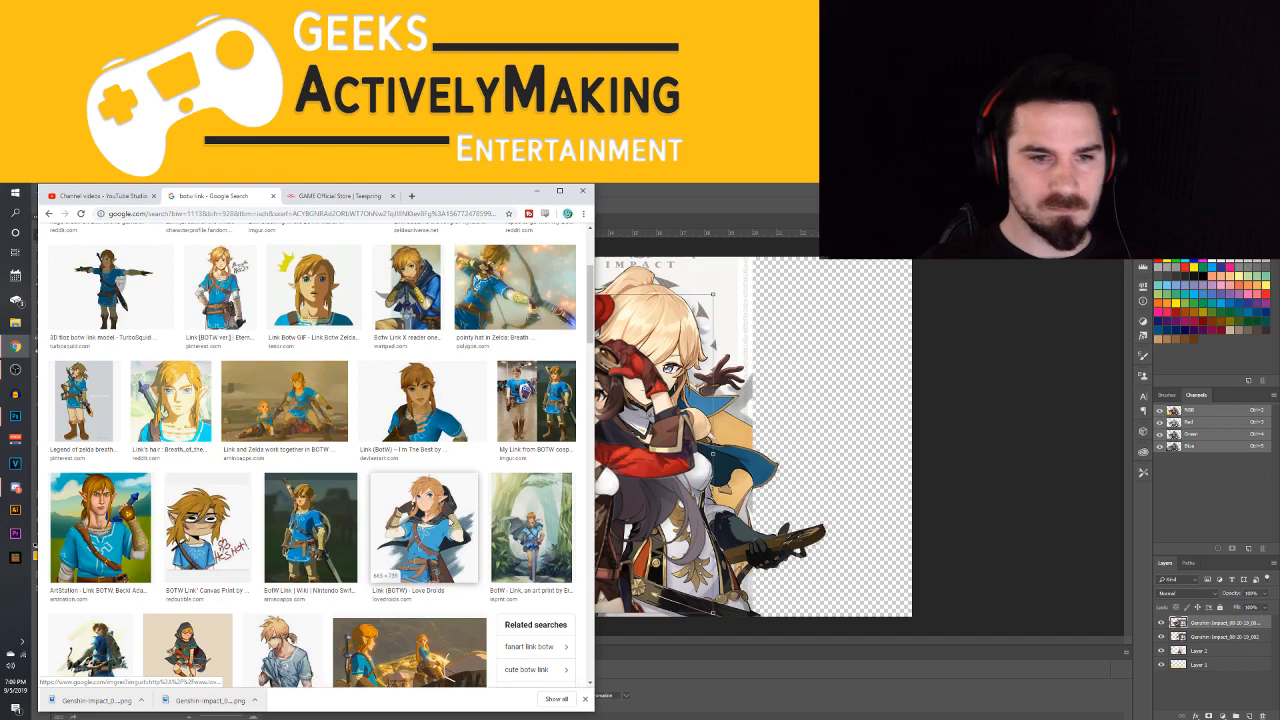
left_click(452, 524)
right_click(481, 385)
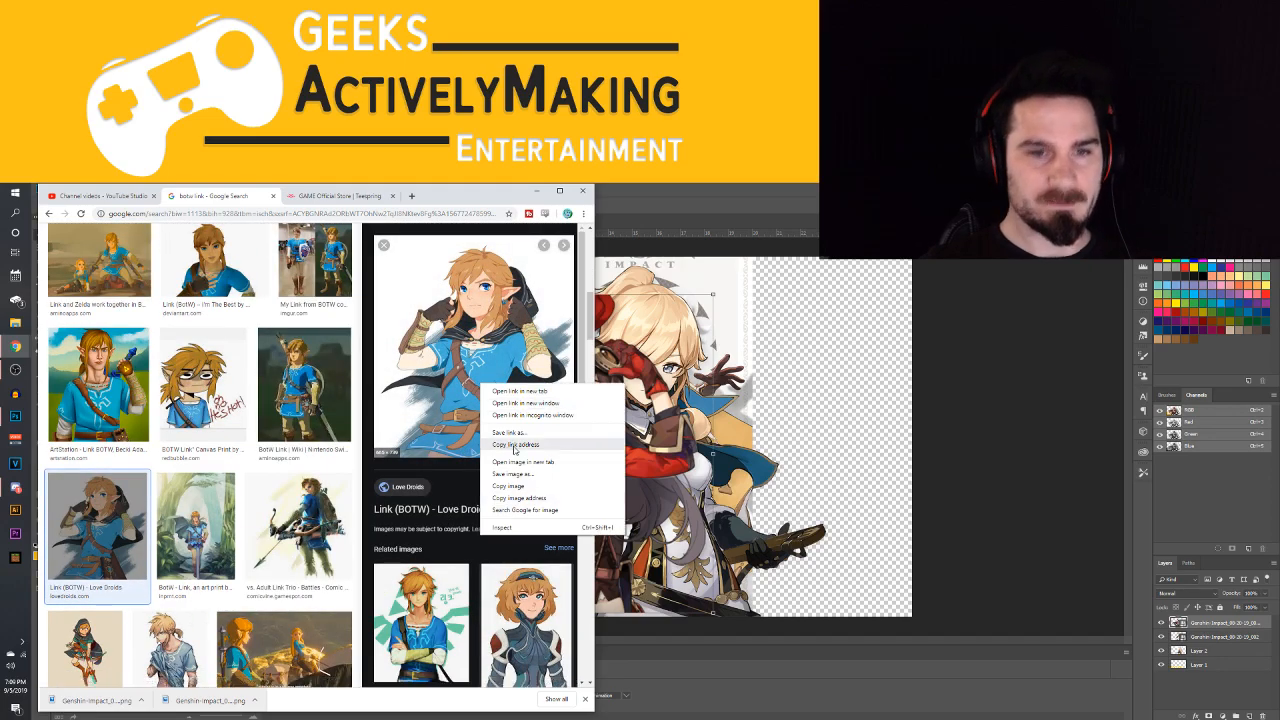
left_click(514, 487)
left_click(787, 420)
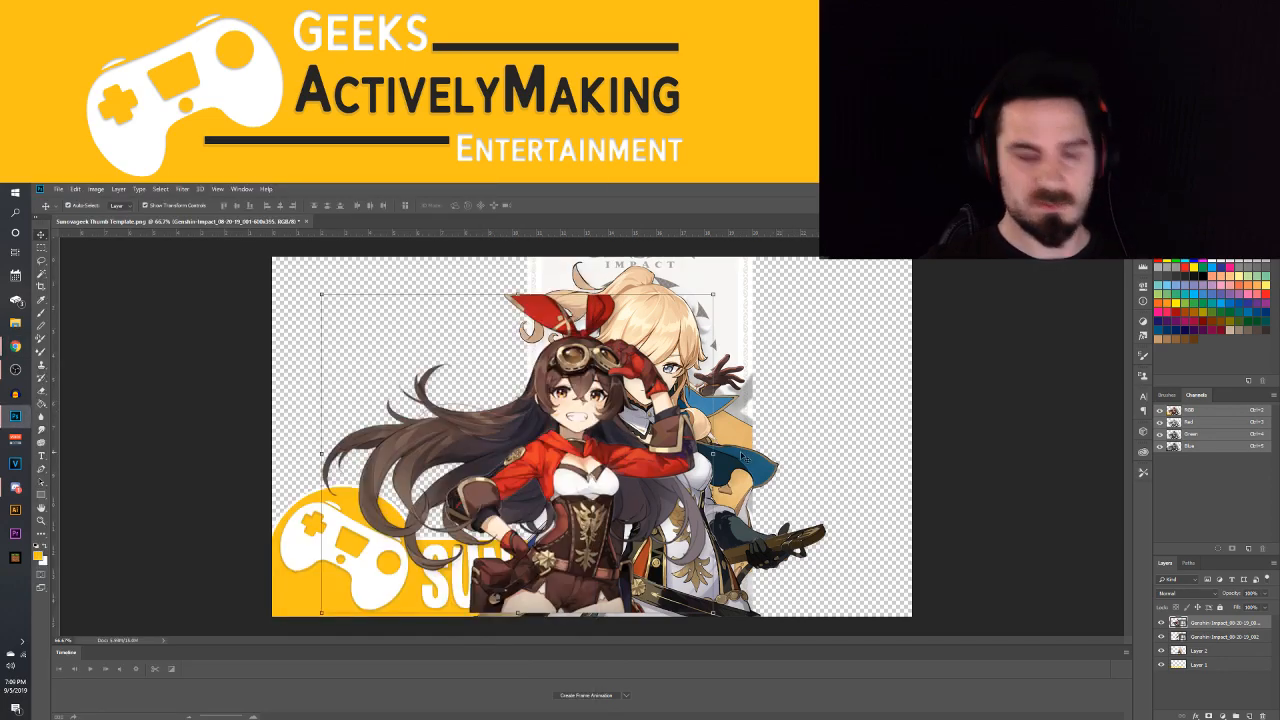
key("ctrl+v")
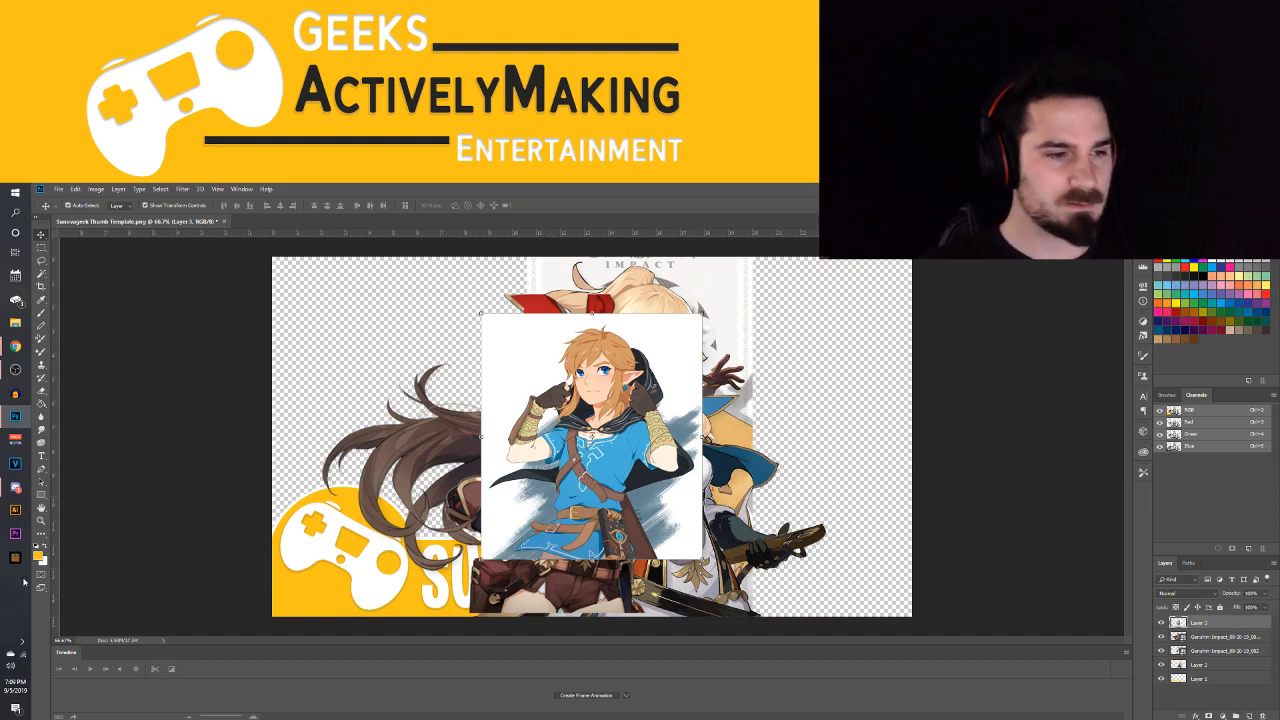
Switch back to the image search in Chrome and search for "botw zelda"
mouse_move(15, 348)
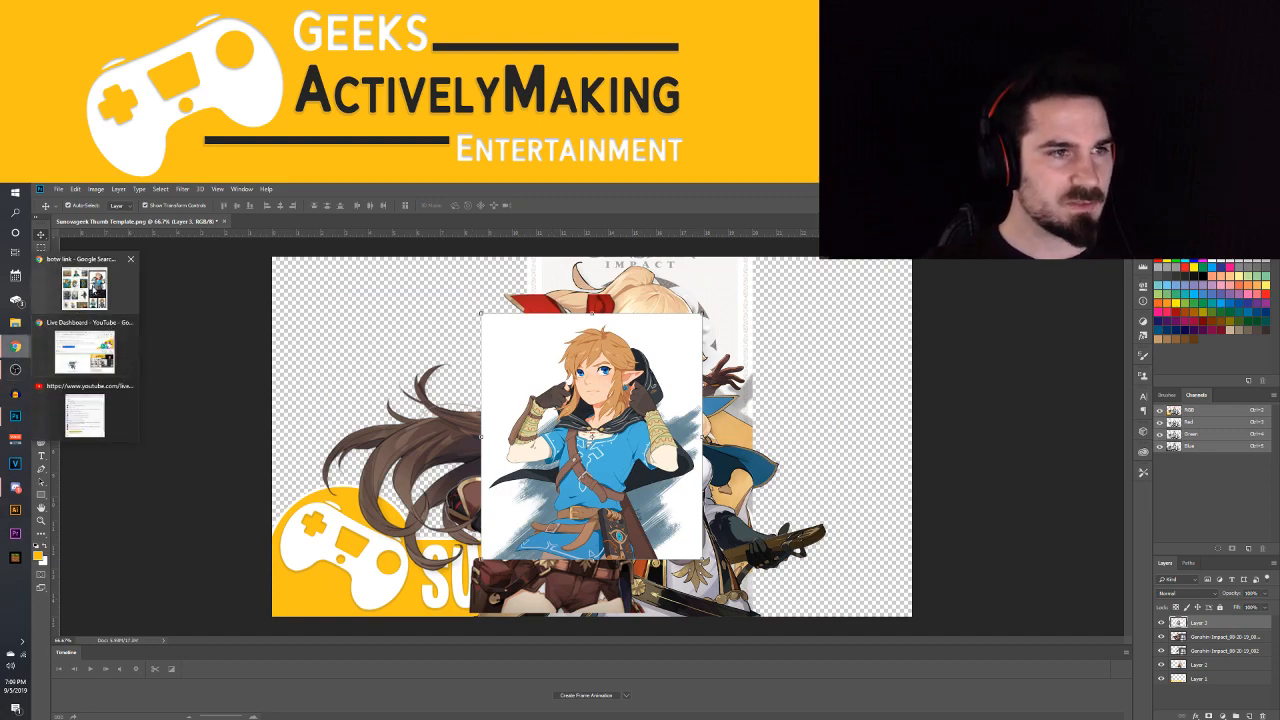
left_click(84, 289)
scroll(200, 430, "down", 2)
scroll(237, 451, "up", 4)
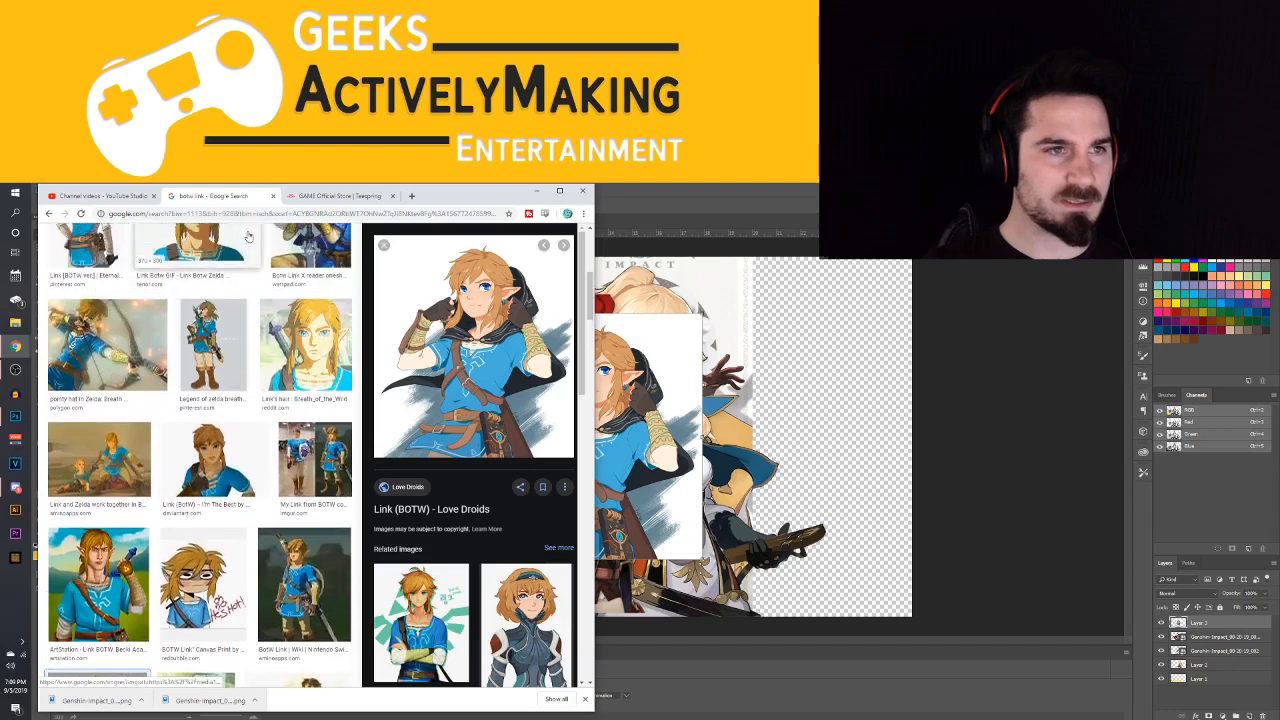
double_click(143, 245)
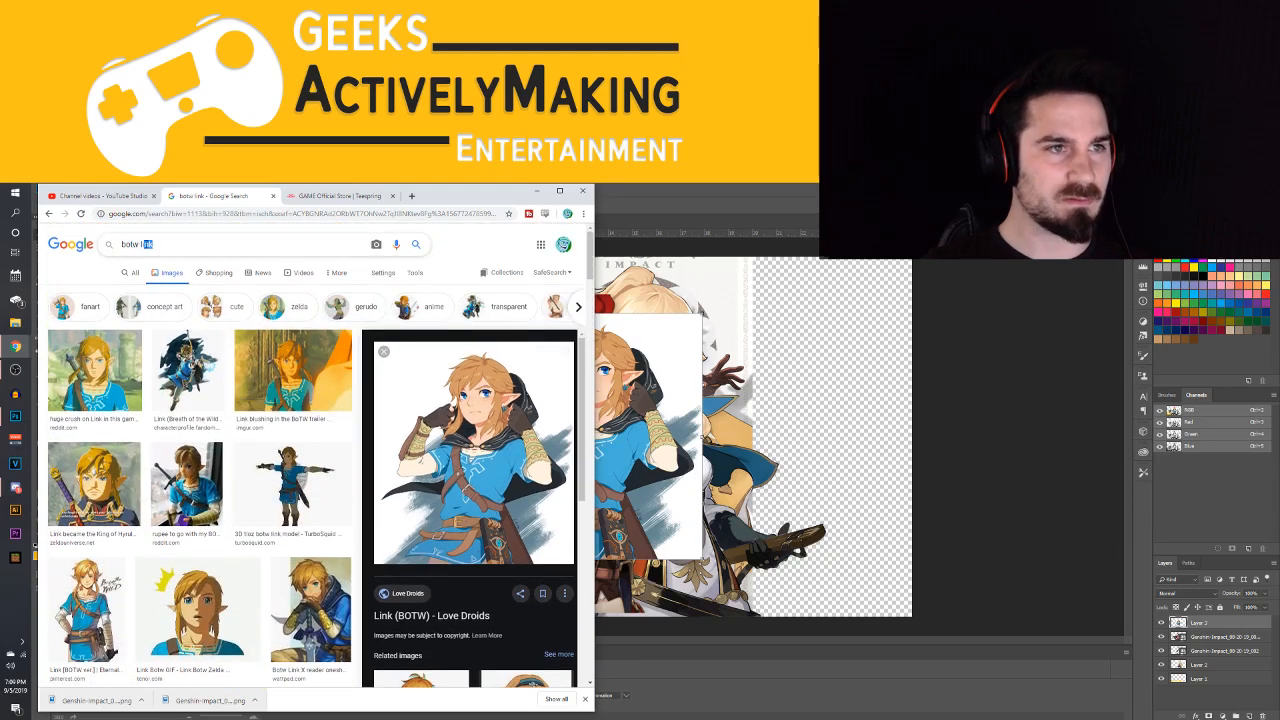
type("zelda")
key("Return")
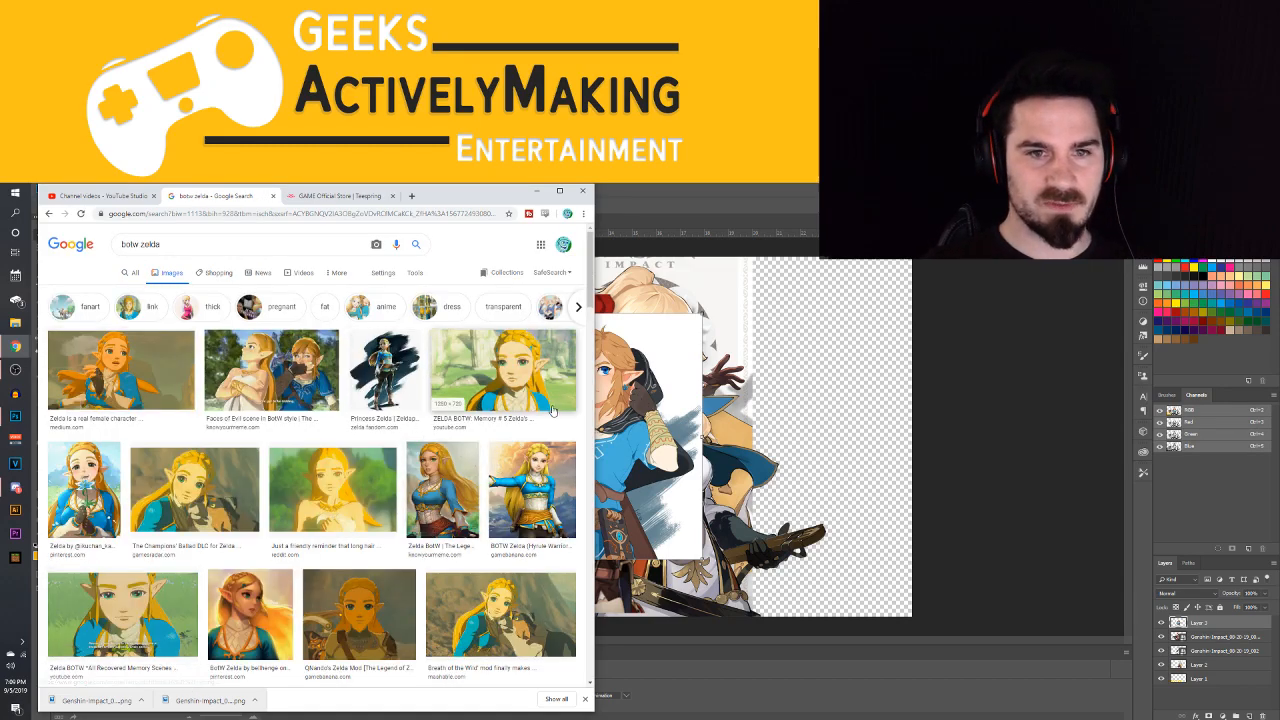
Look through the Zelda image results and preview the Imgur bob-cut Zelda artwork
scroll(327, 437, "down", 2)
scroll(327, 437, "down", 2)
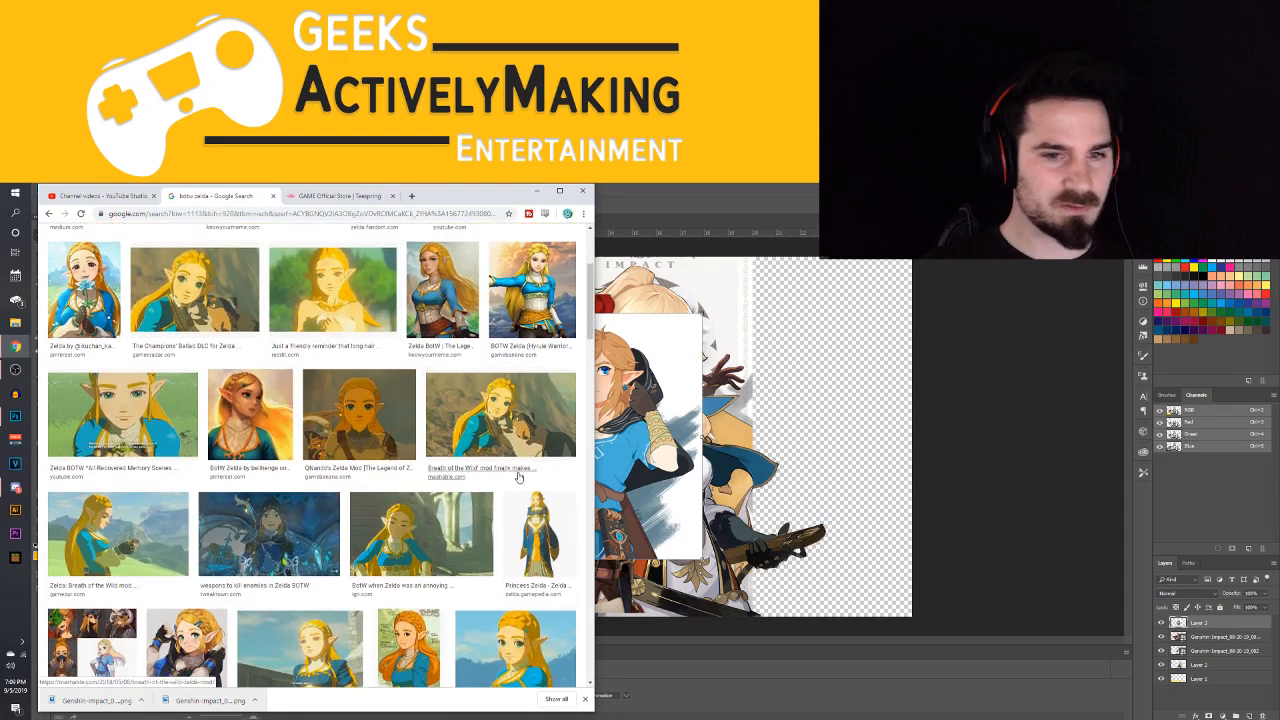
scroll(385, 482, "down", 2)
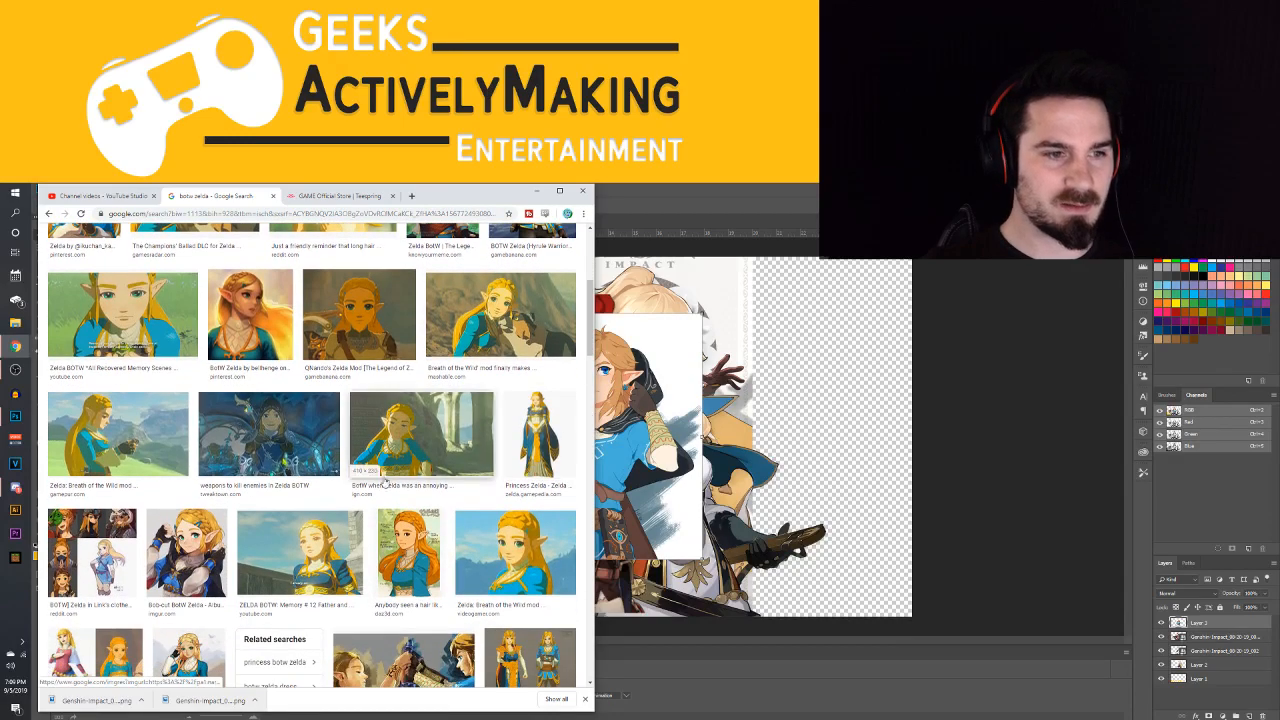
left_click(212, 565)
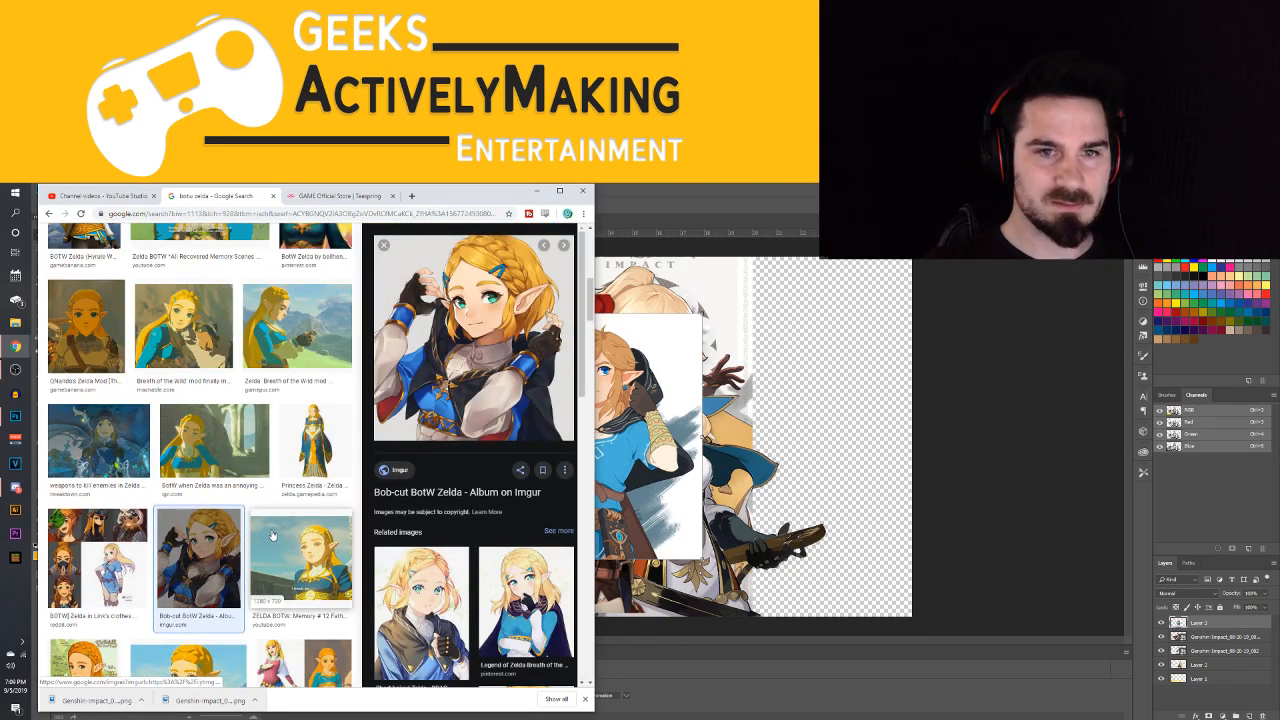
scroll(295, 490, "down", 1)
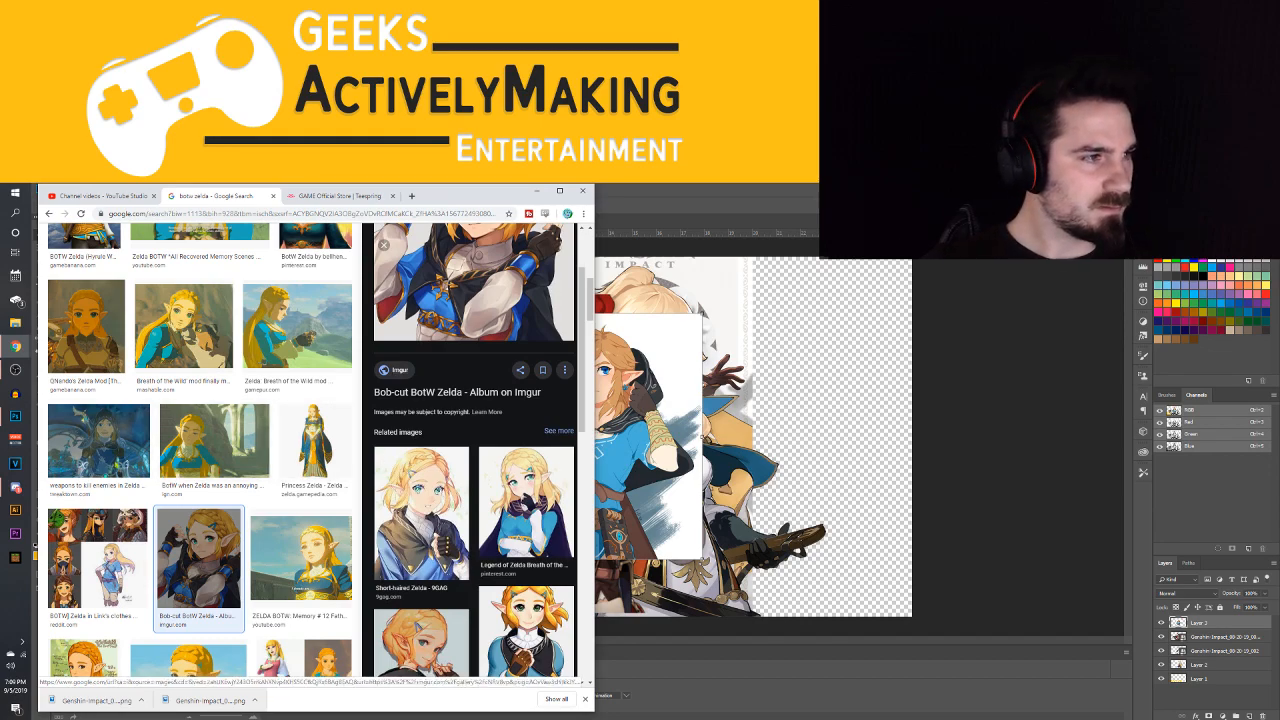
scroll(327, 342, "down", 4)
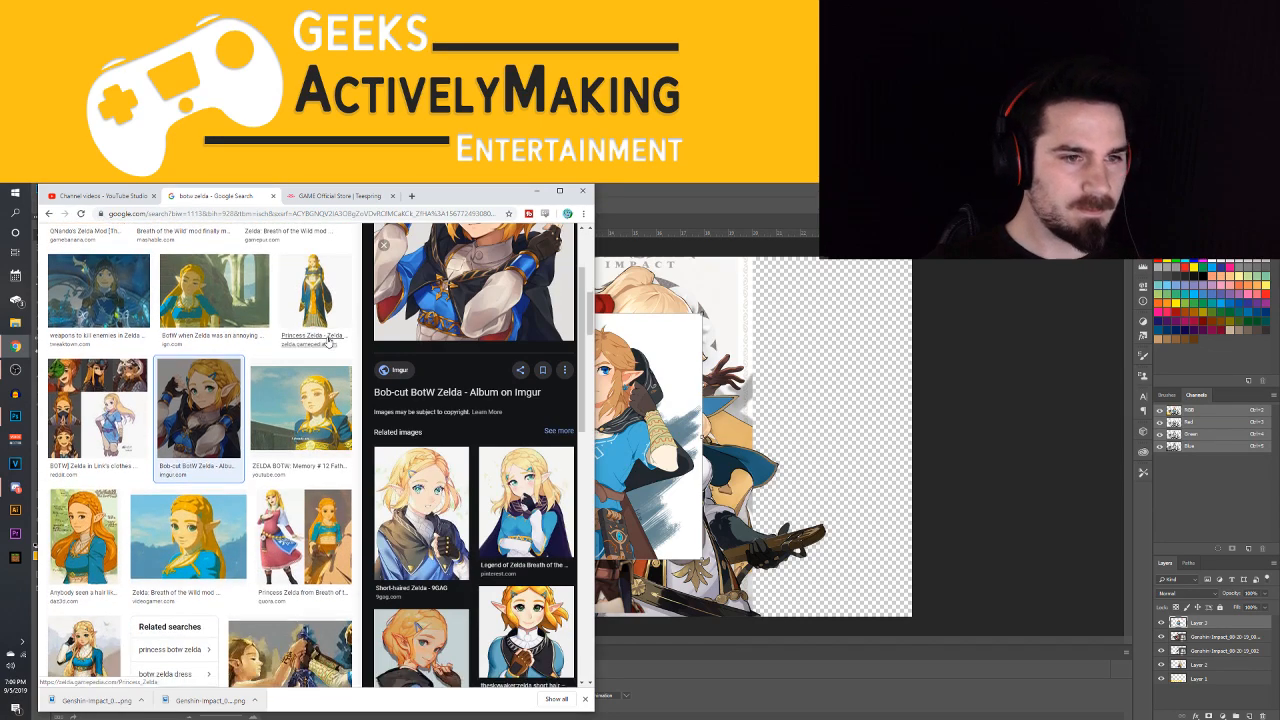
scroll(327, 342, "down", 3)
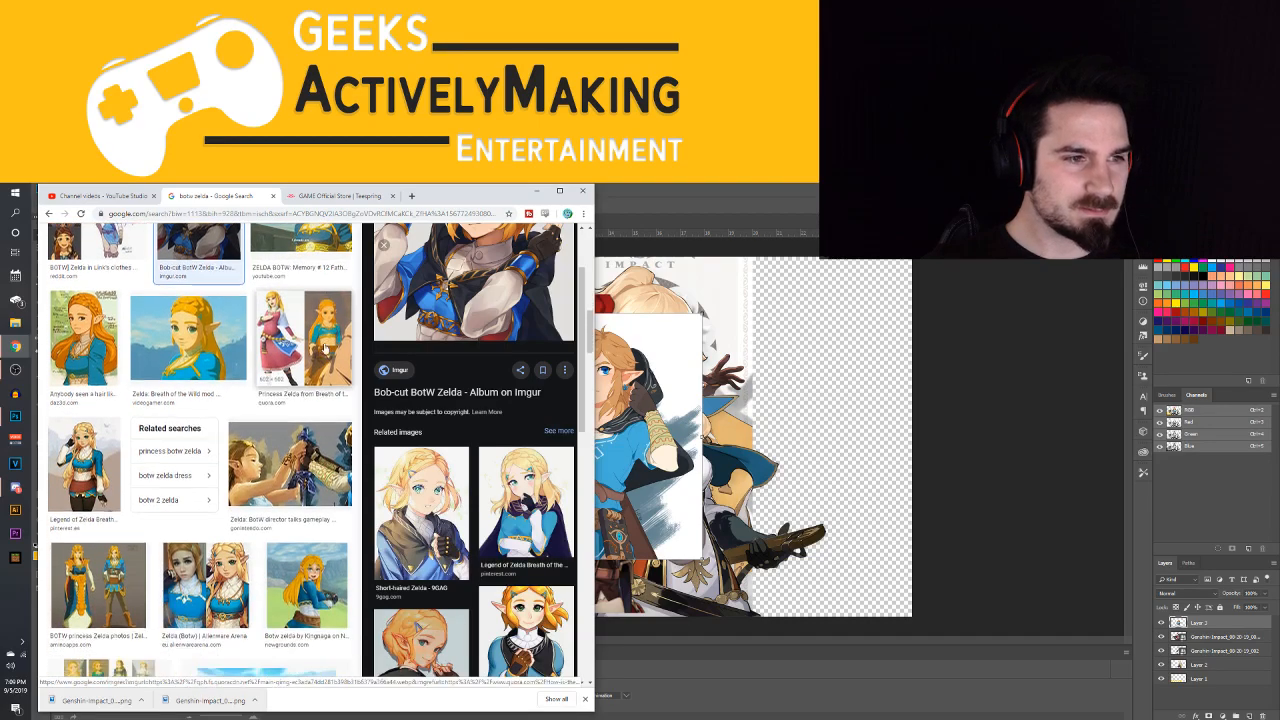
Preview the two Pinterest Zelda illustrations and the PNGkey full-body Zelda image, and look through further results
left_click(106, 472)
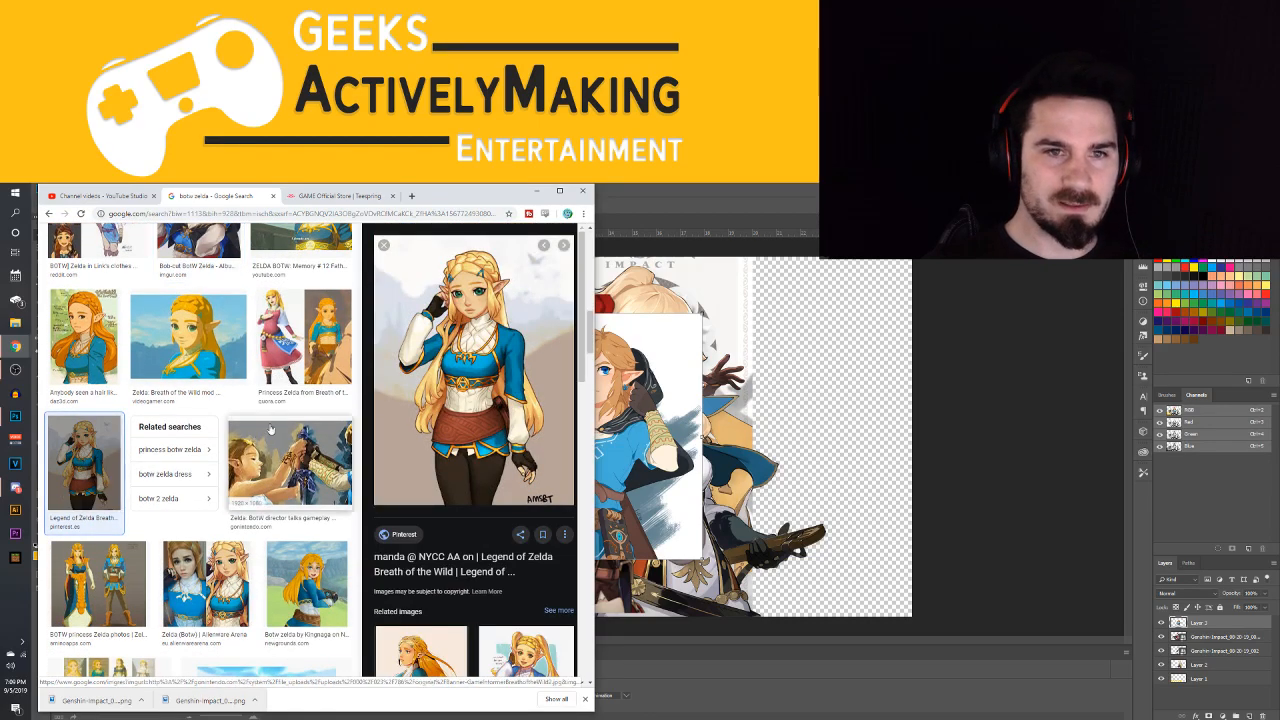
scroll(310, 425, "down", 1)
scroll(310, 425, "down", 5)
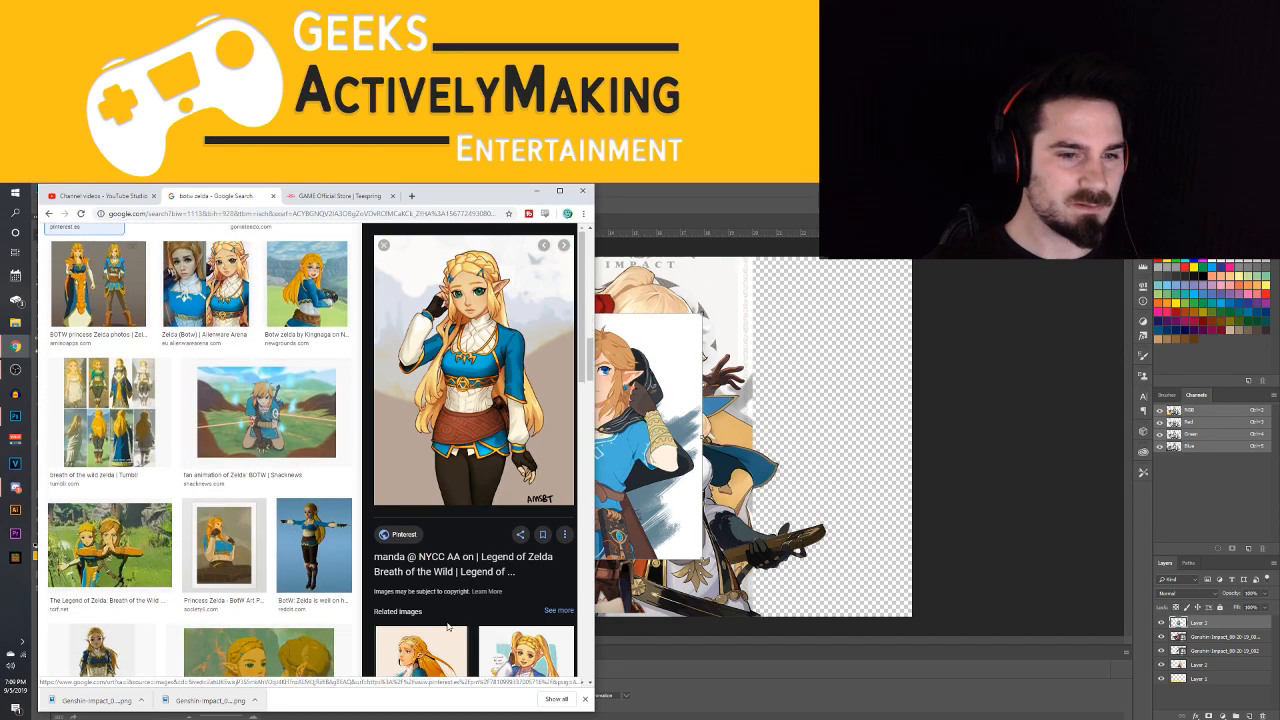
scroll(421, 600, "down", 4)
left_click(421, 651)
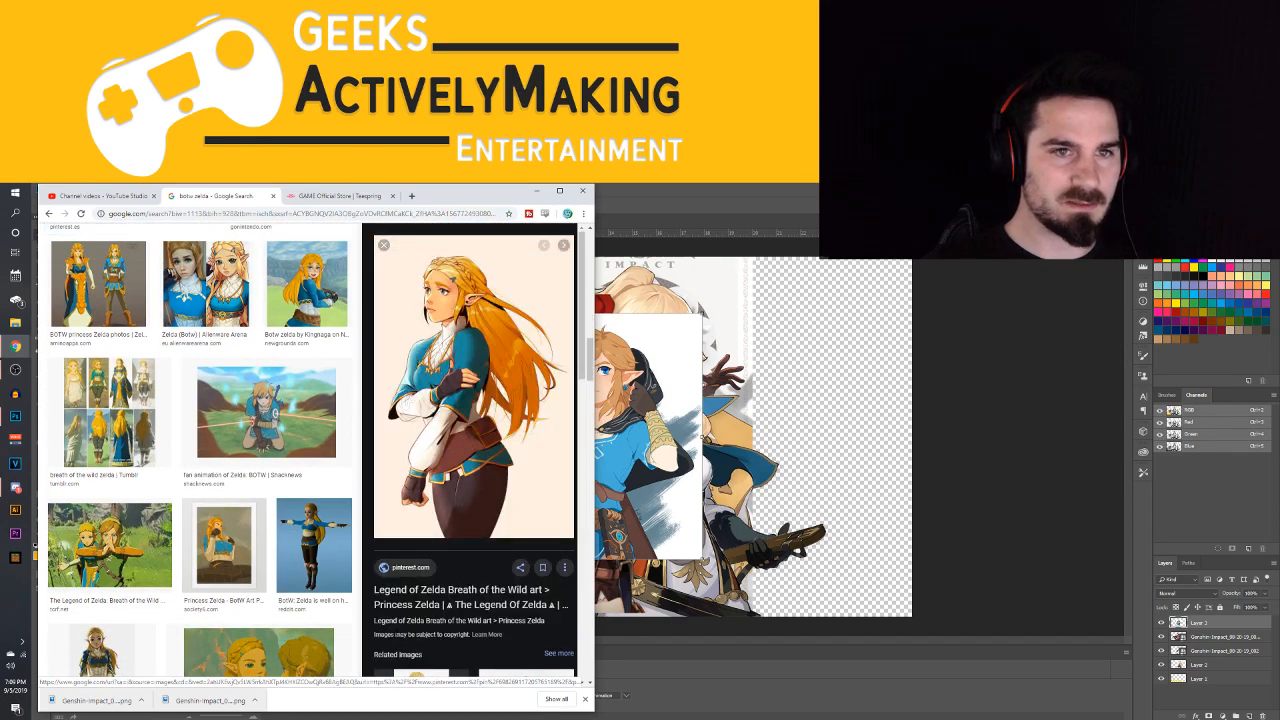
scroll(176, 489, "down", 5)
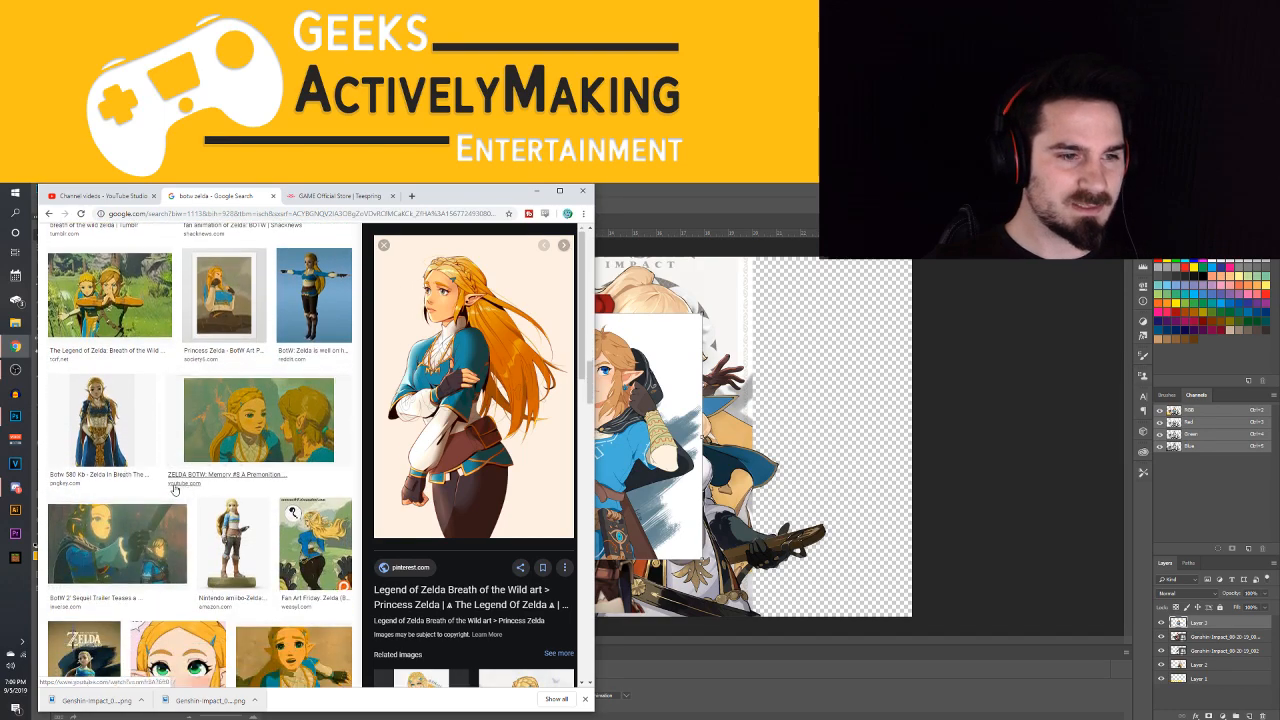
left_click(108, 420)
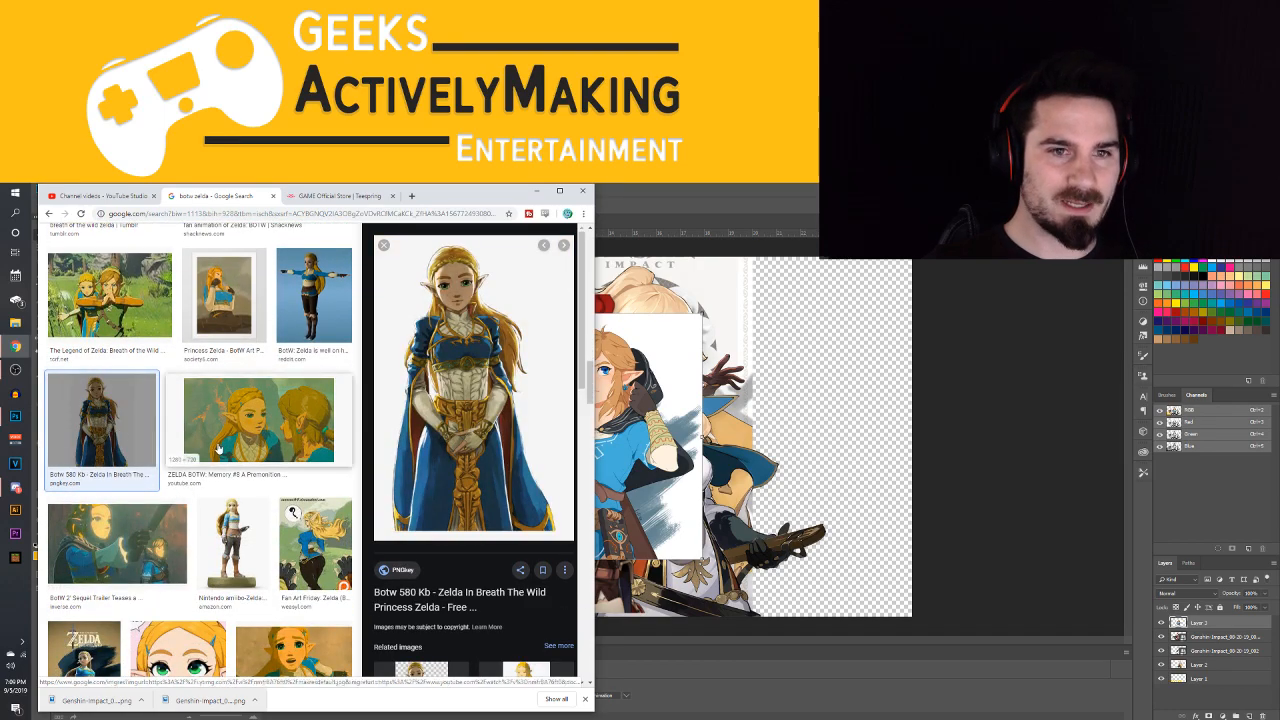
scroll(218, 449, "down", 5)
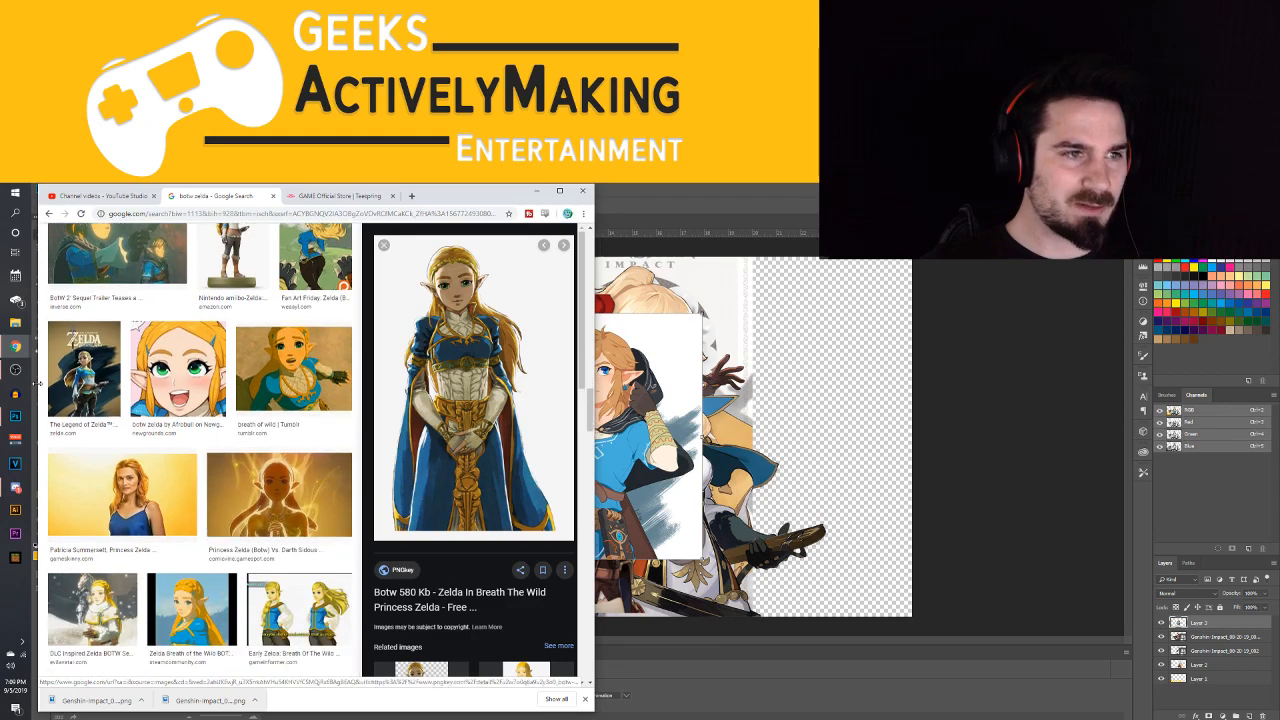
scroll(266, 410, "down", 4)
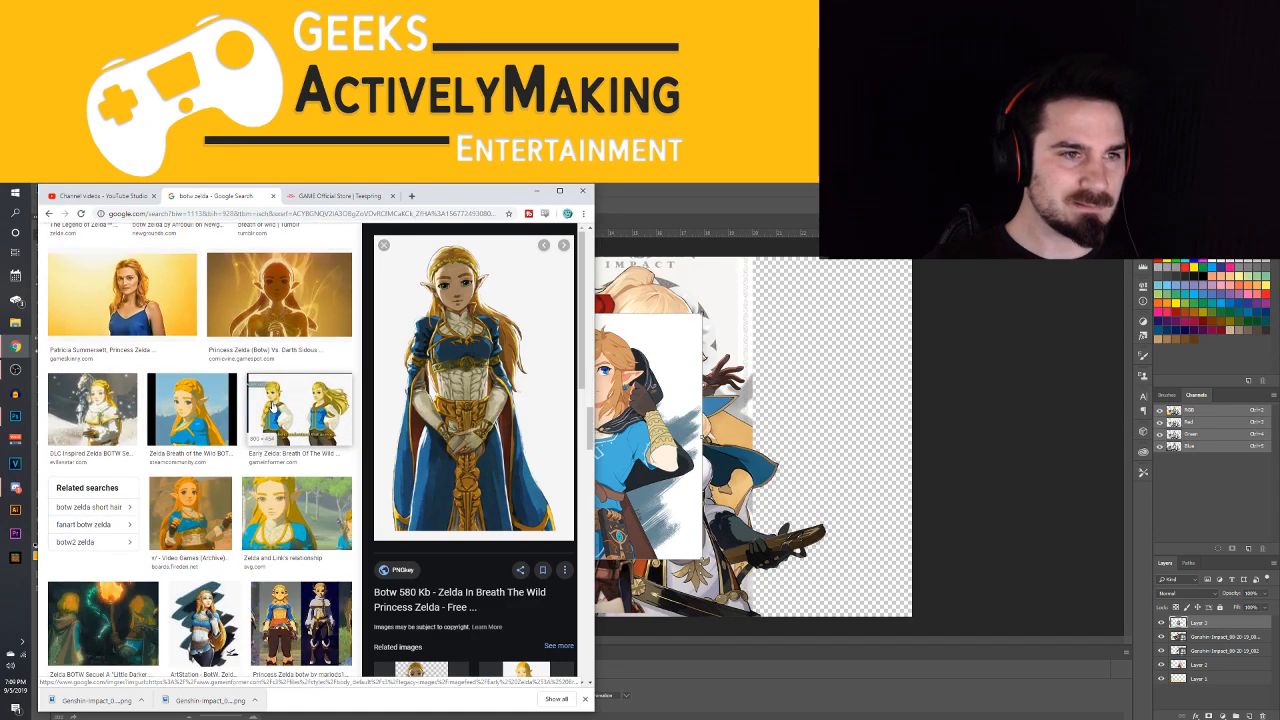
scroll(268, 411, "down", 5)
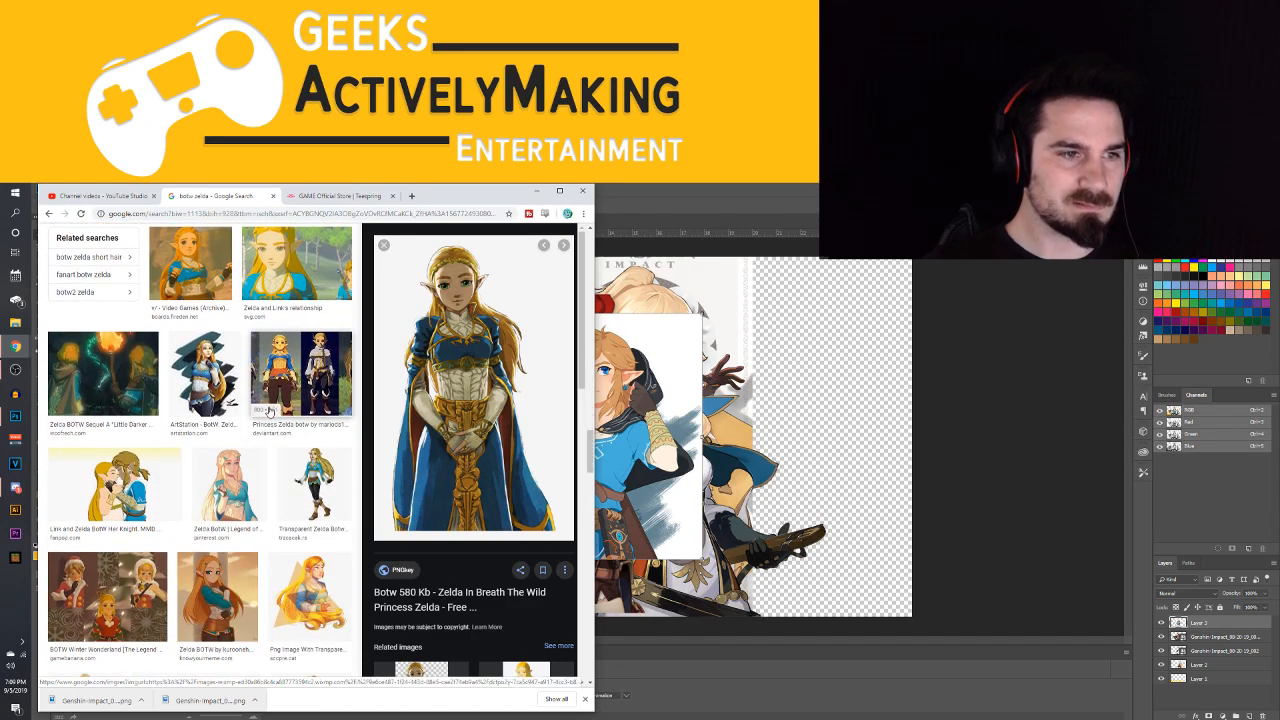
Copy the Know Your Meme artwork of Zelda with folded arms and paste it into the Photoshop thumbnail document
scroll(268, 411, "down", 2)
scroll(266, 409, "down", 3)
left_click(236, 376)
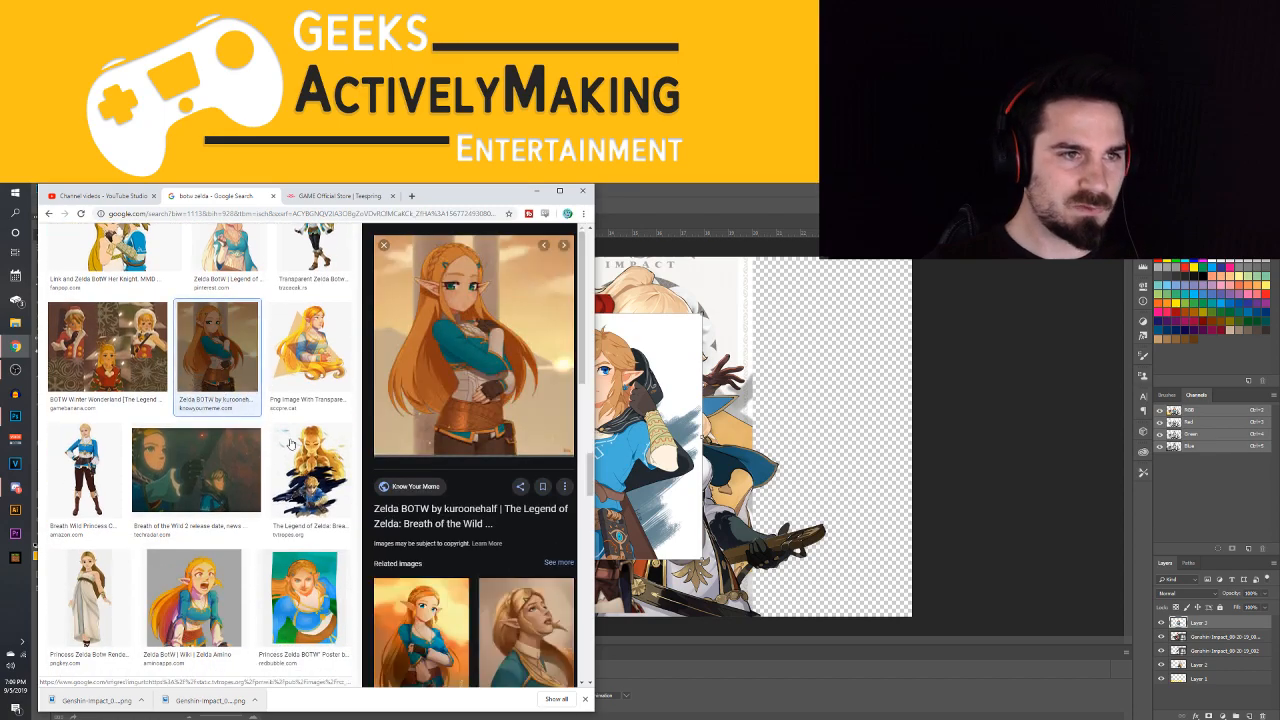
right_click(497, 352)
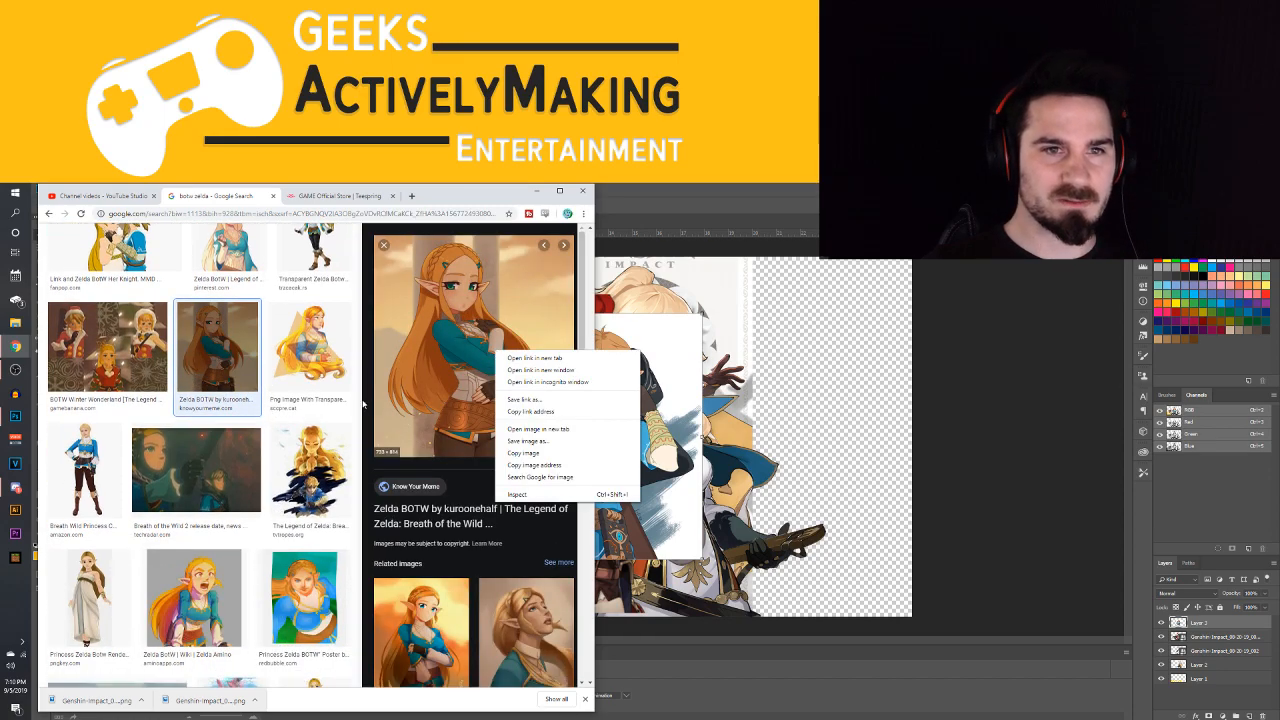
left_click(524, 454)
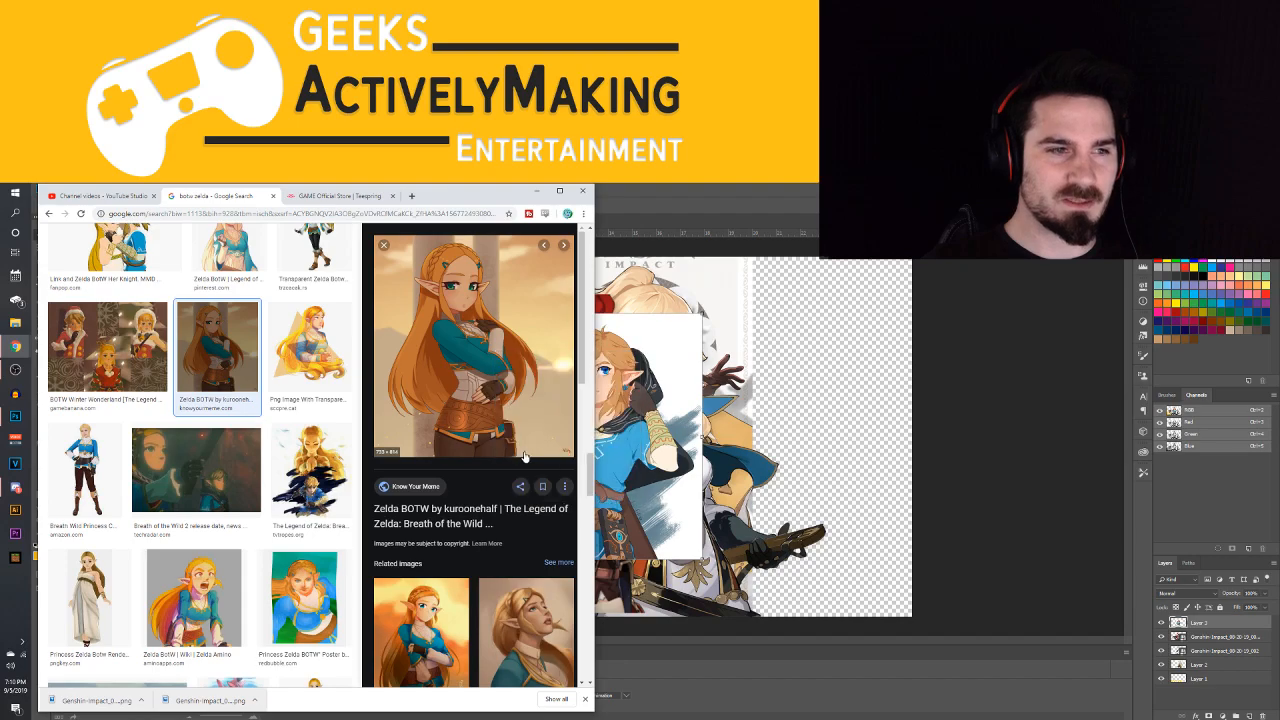
left_click(810, 430)
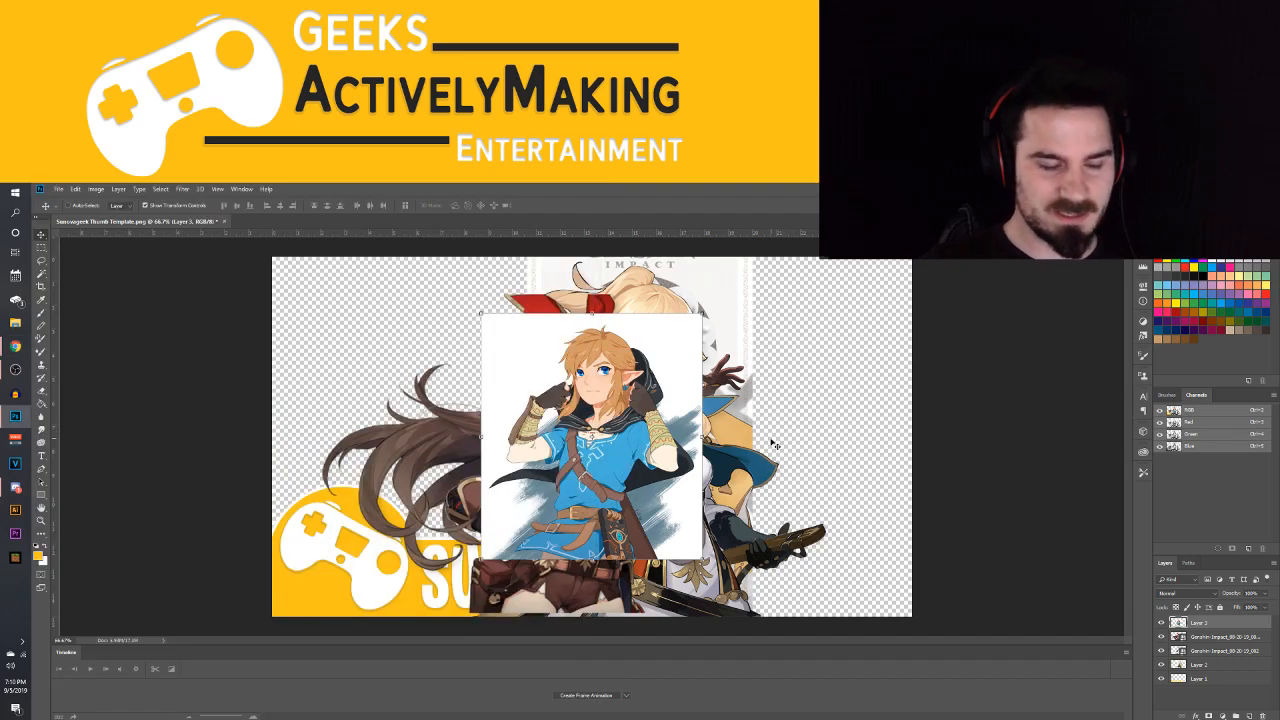
key("ctrl+v")
Return to the "botw zelda" image search in Chrome and preview the Amino Apps artwork of shouting Zelda with its related images
mouse_move(15, 346)
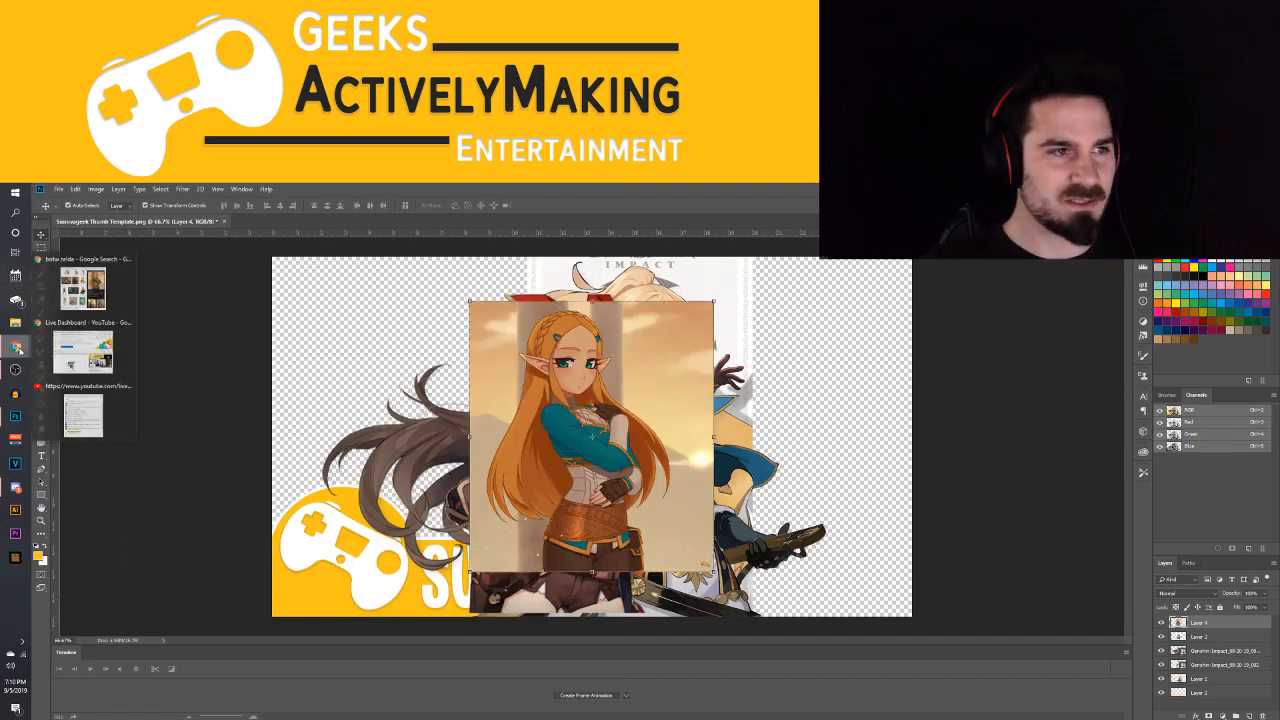
left_click(96, 288)
scroll(190, 460, "down", 2)
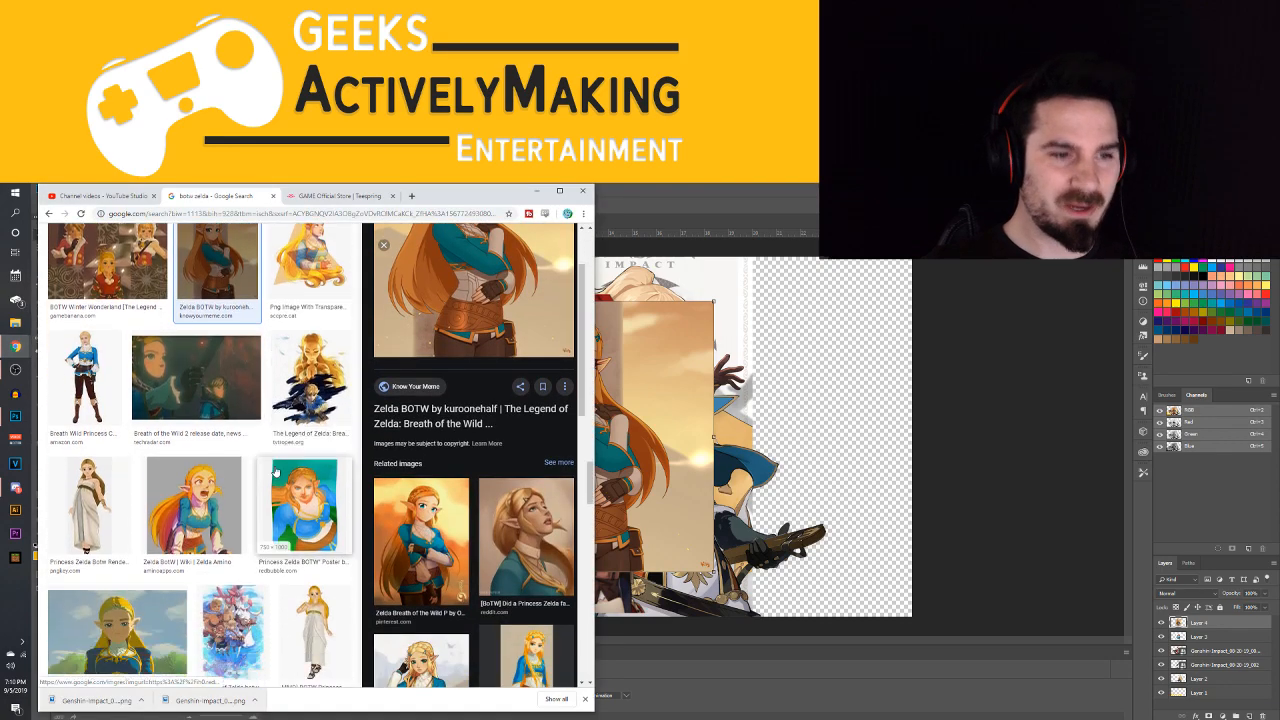
left_click(229, 455)
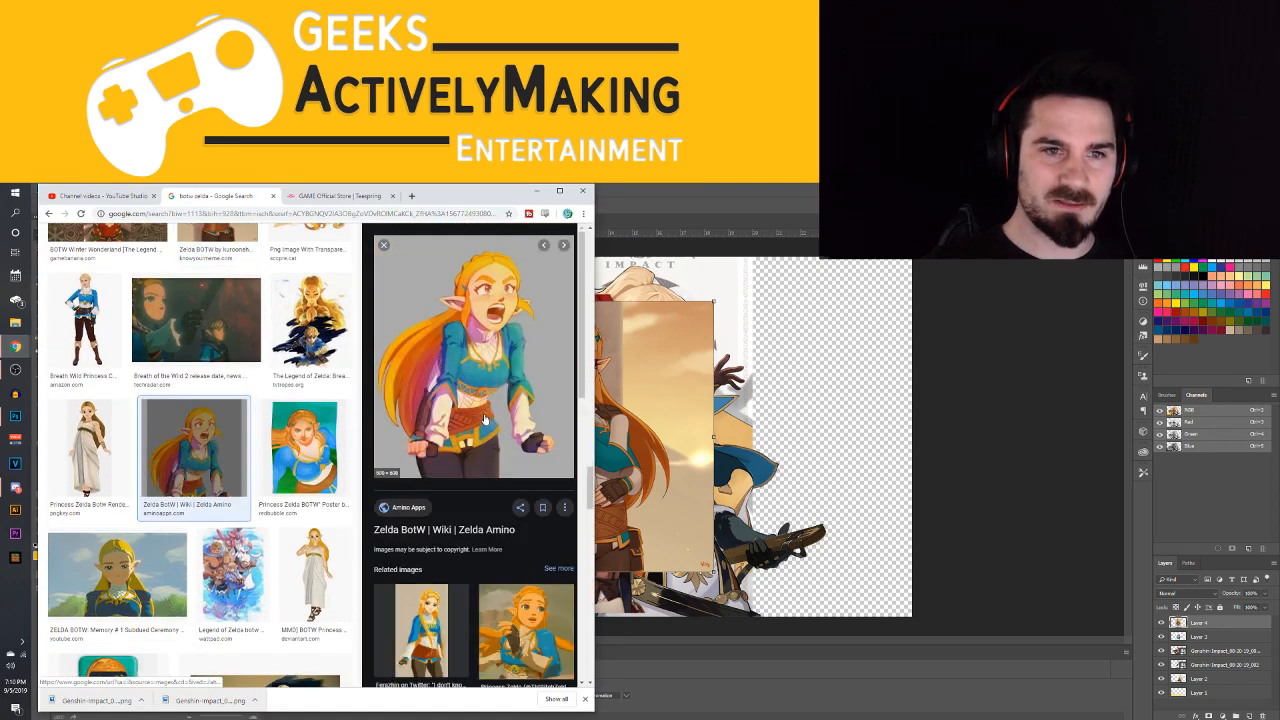
scroll(280, 410, "down", 1)
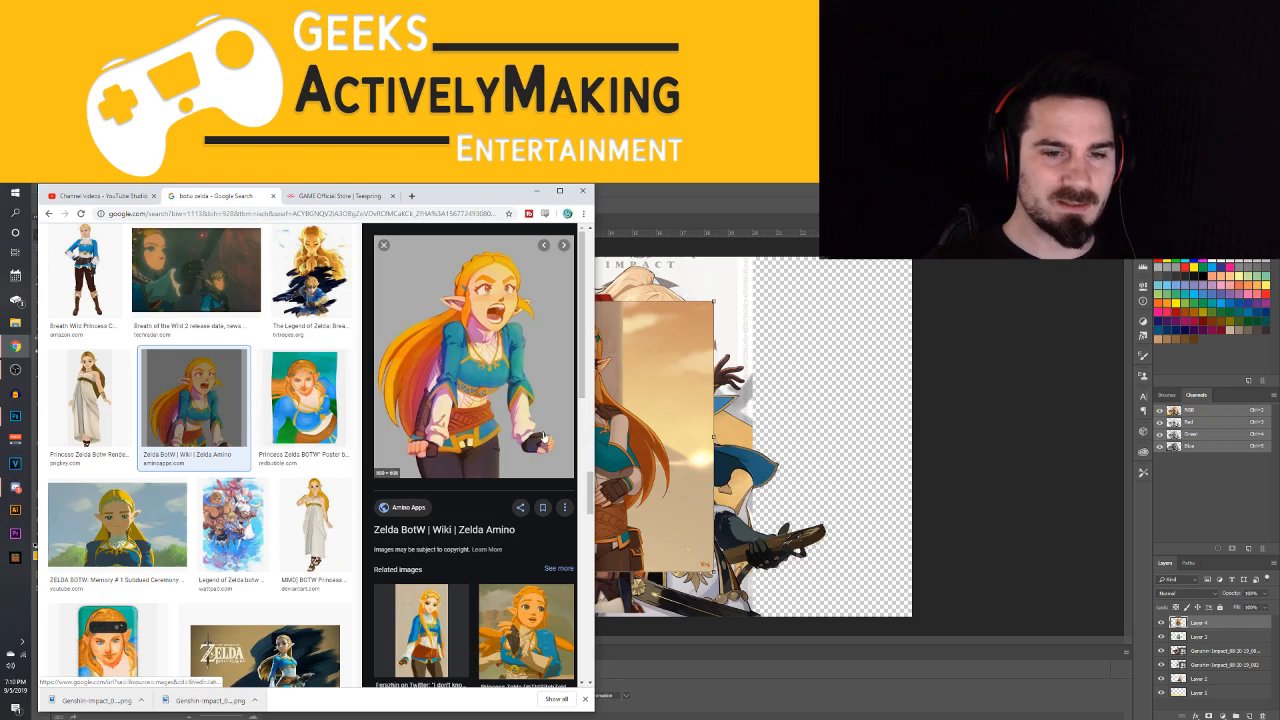
scroll(470, 400, "down", 1)
scroll(300, 420, "down", 2)
scroll(363, 483, "down", 2)
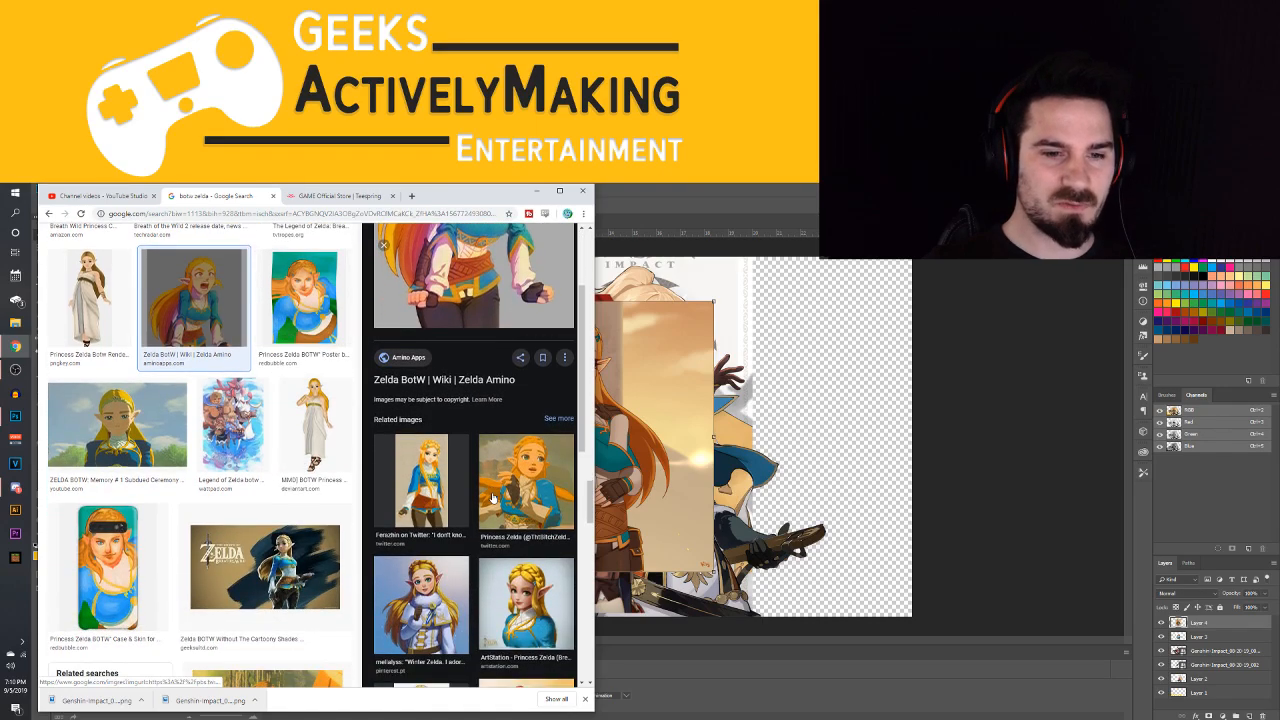
Look through further Zelda image results and the related images for an illustration that suits the thumbnail
scroll(263, 398, "down", 3)
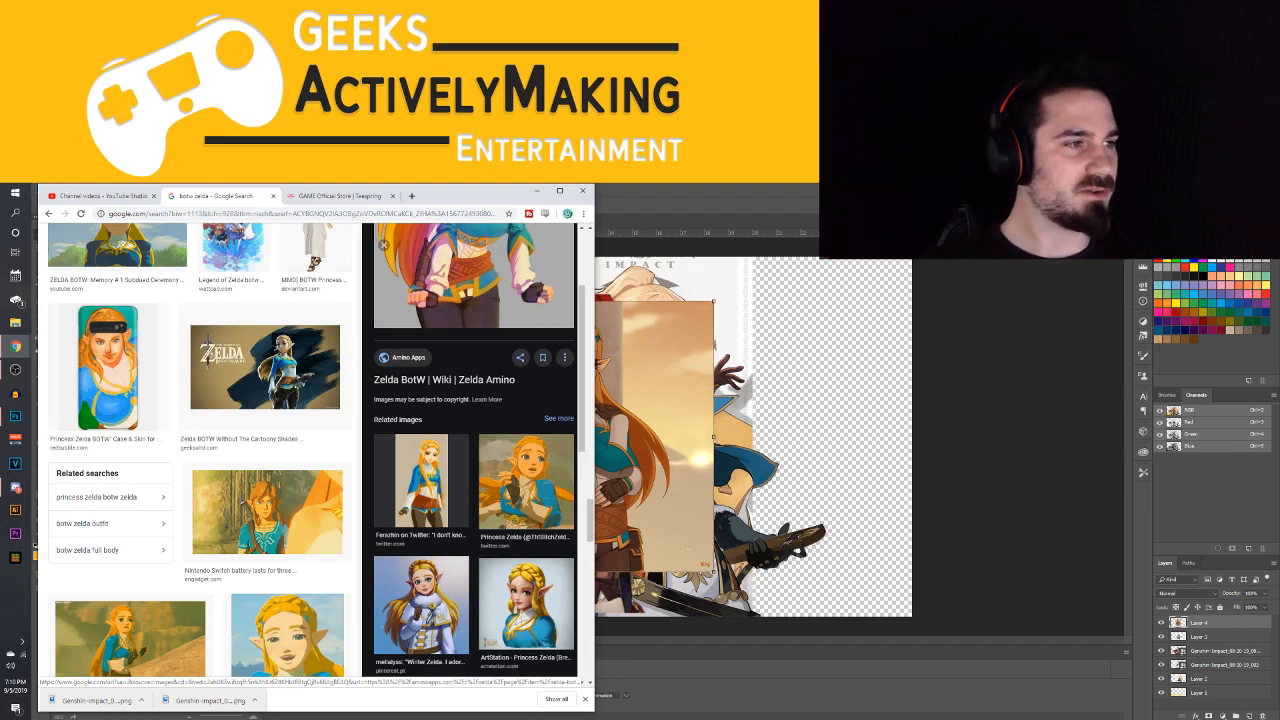
scroll(236, 402, "down", 3)
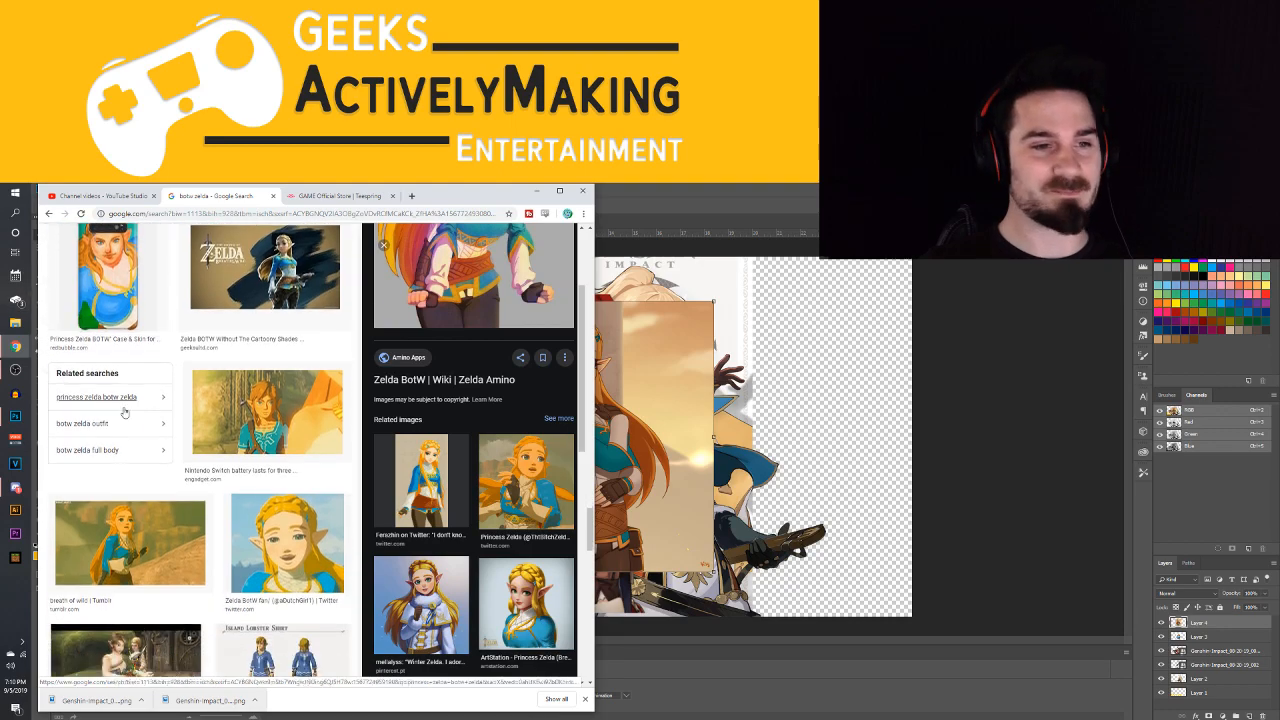
scroll(236, 402, "down", 10)
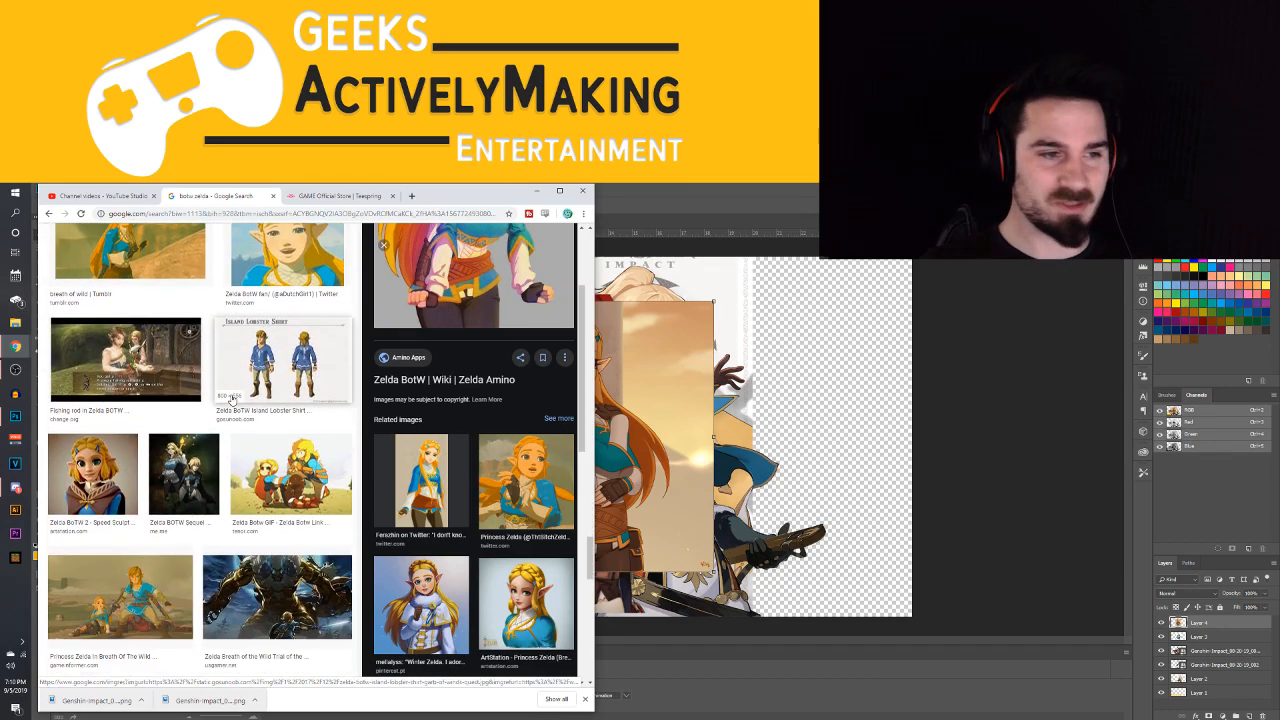
scroll(230, 401, "down", 2)
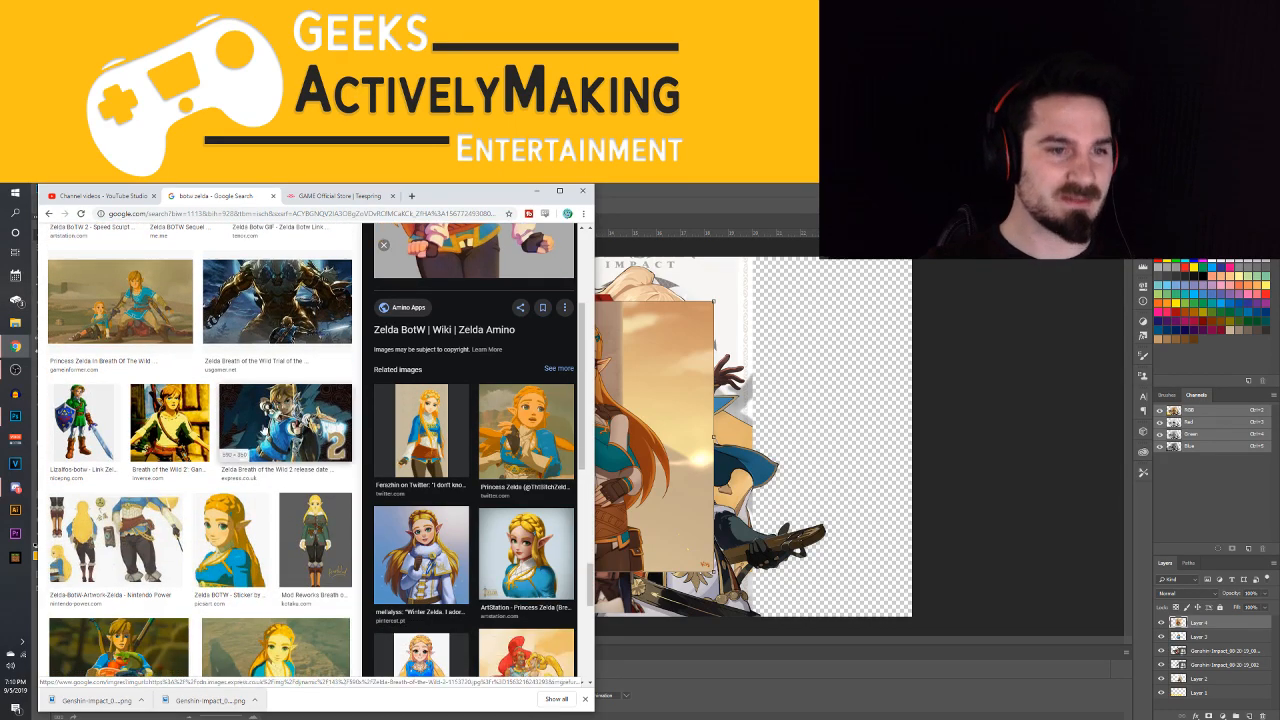
scroll(140, 400, "down", 3)
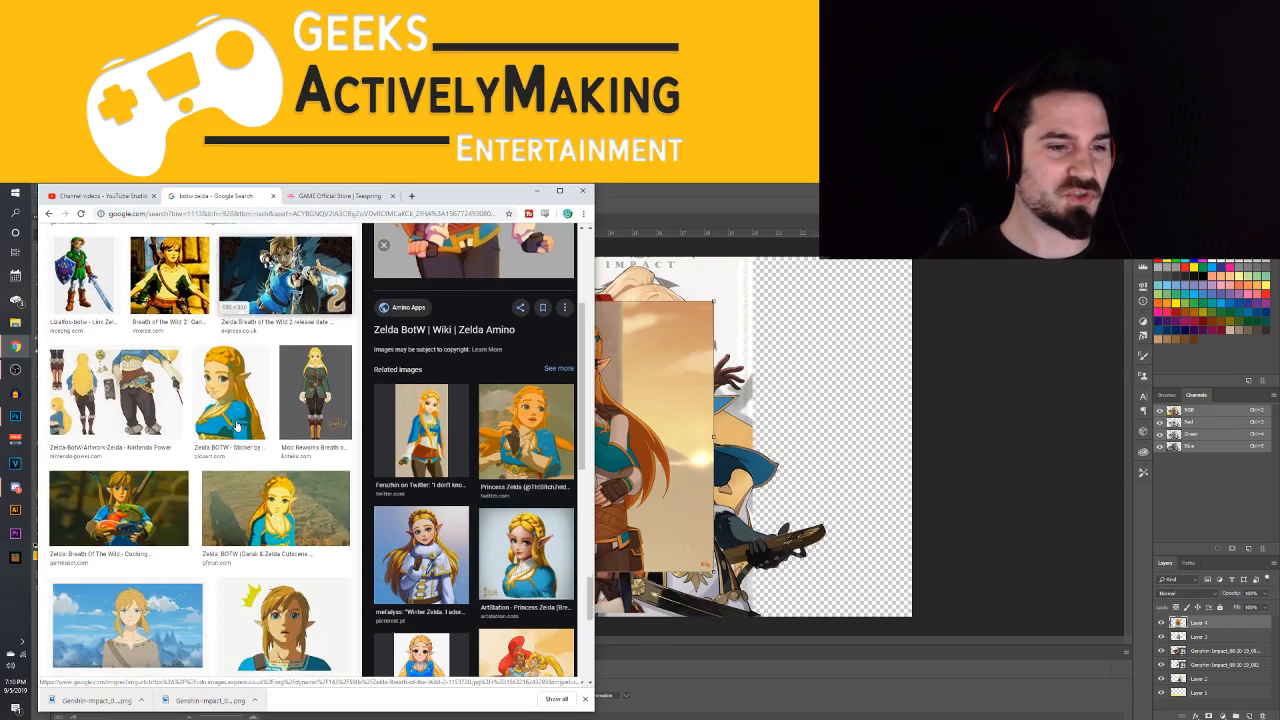
scroll(200, 430, "down", 8)
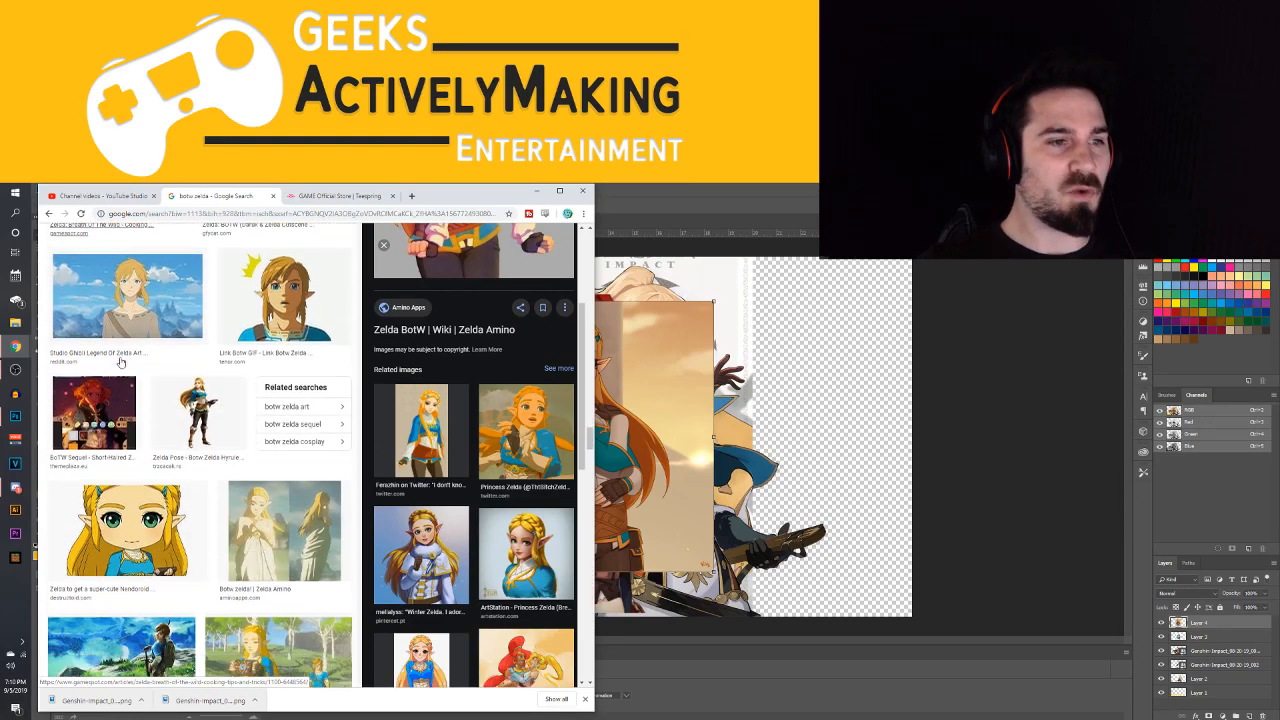
scroll(262, 446, "down", 3)
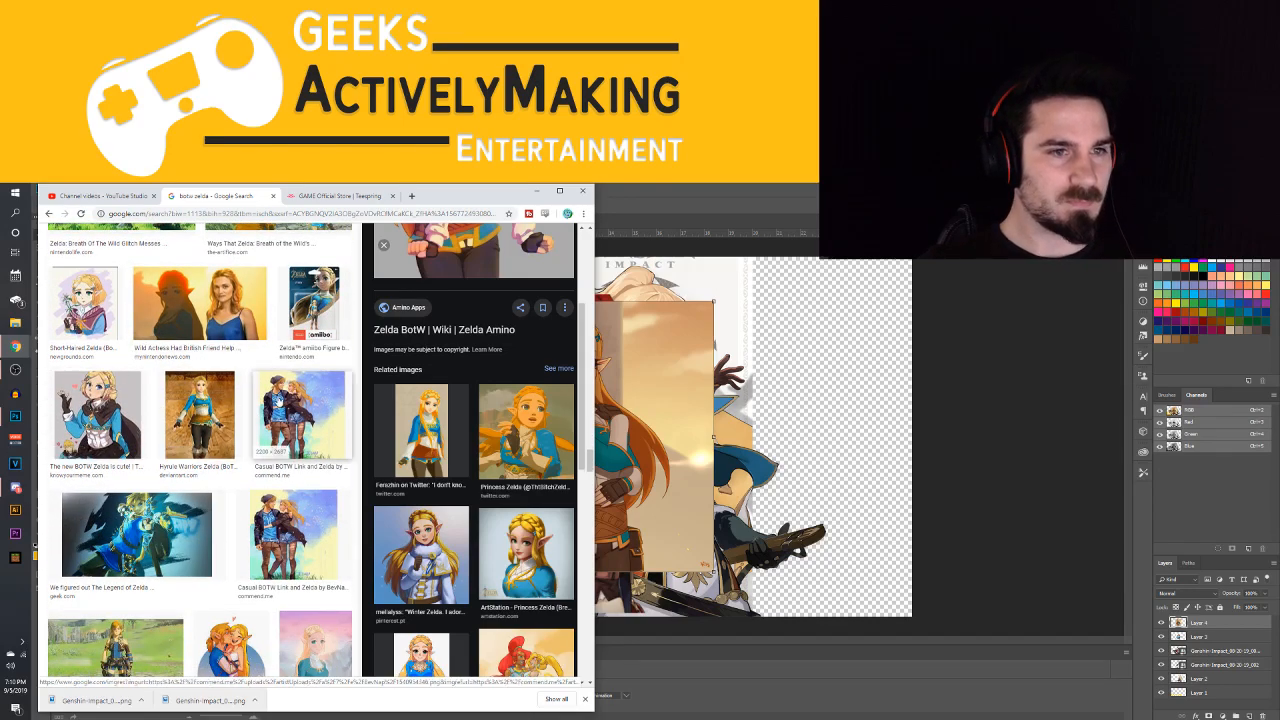
scroll(280, 402, "down", 2)
scroll(280, 402, "down", 1)
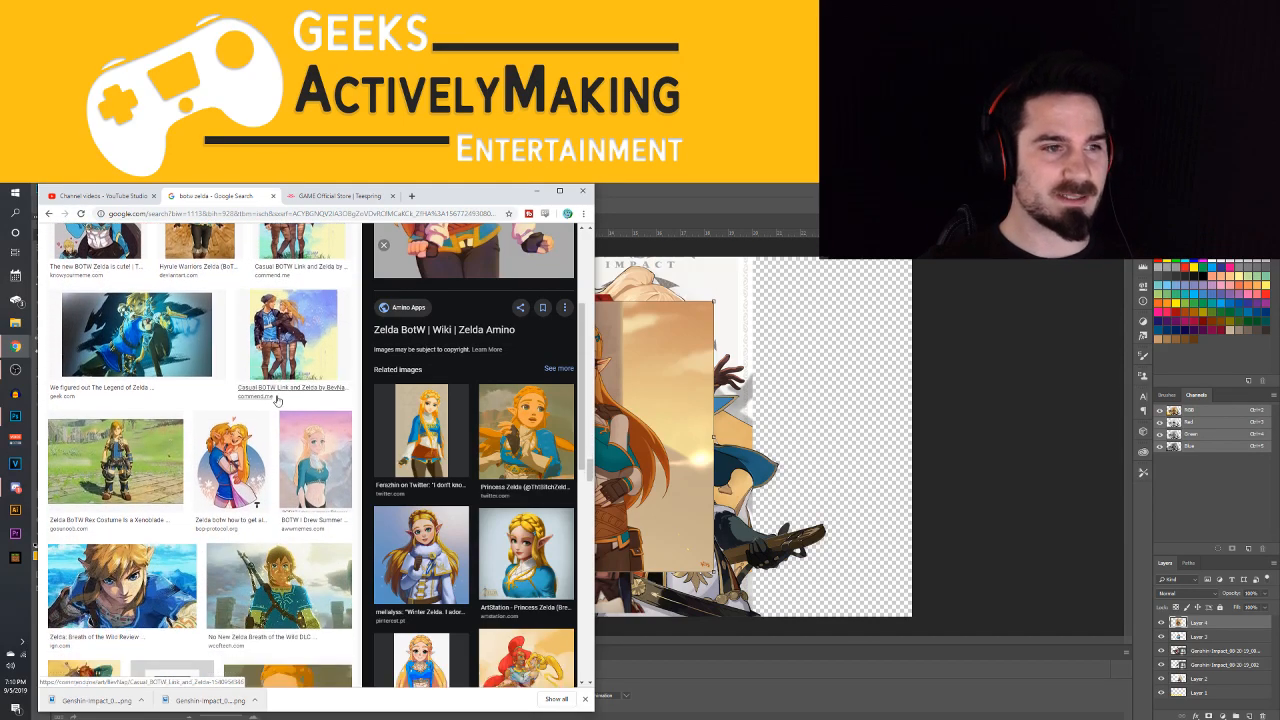
scroll(260, 380, "down", 2)
scroll(232, 345, "down", 3)
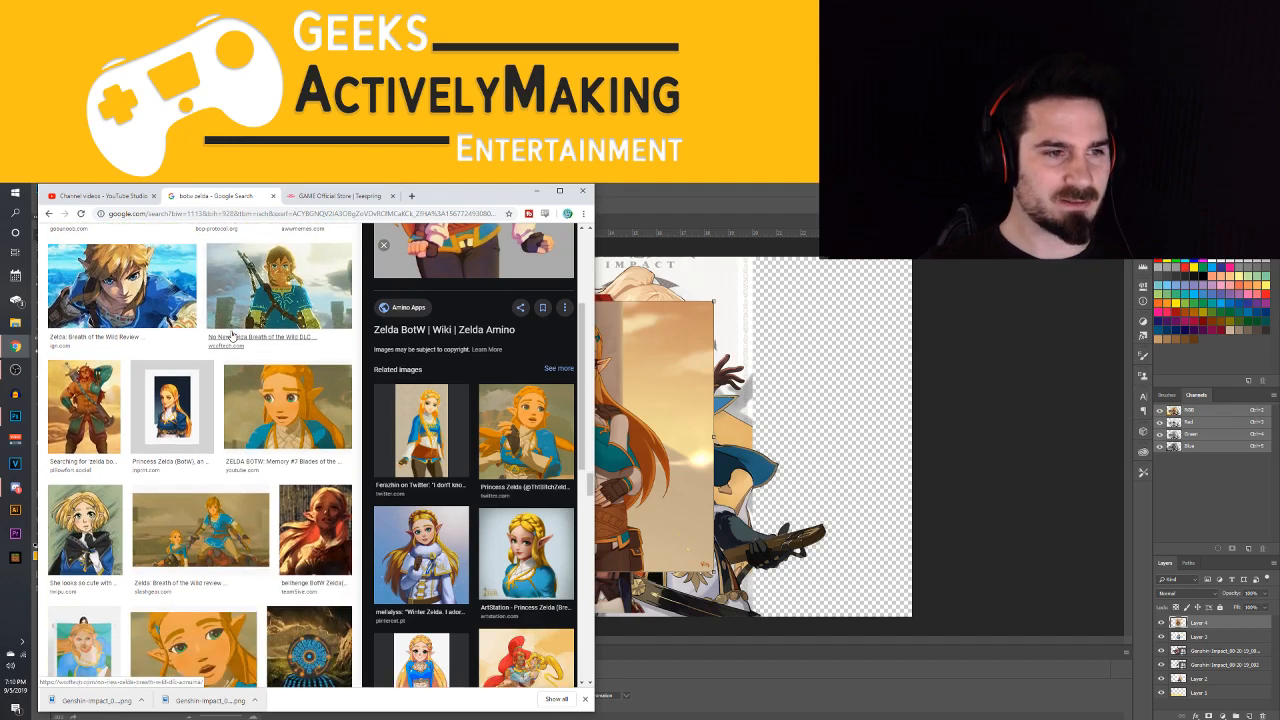
scroll(452, 575, "down", 2)
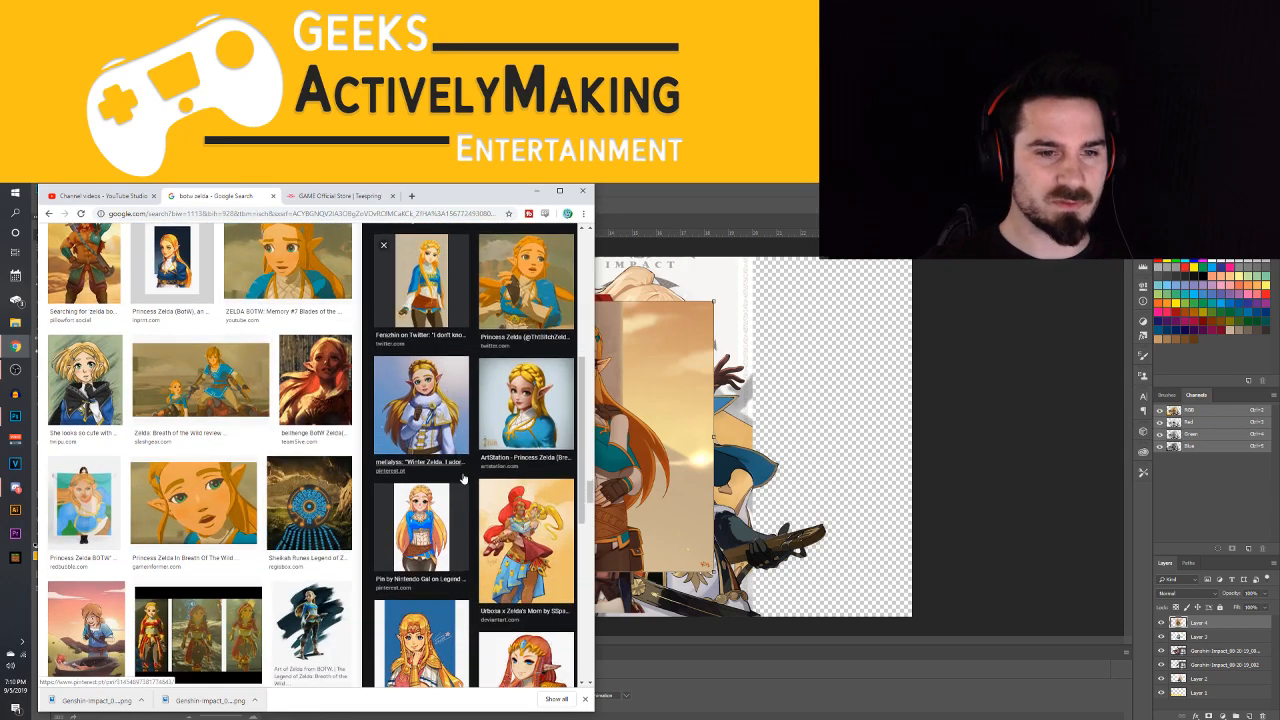
scroll(460, 500, "down", 3)
scroll(527, 503, "down", 1)
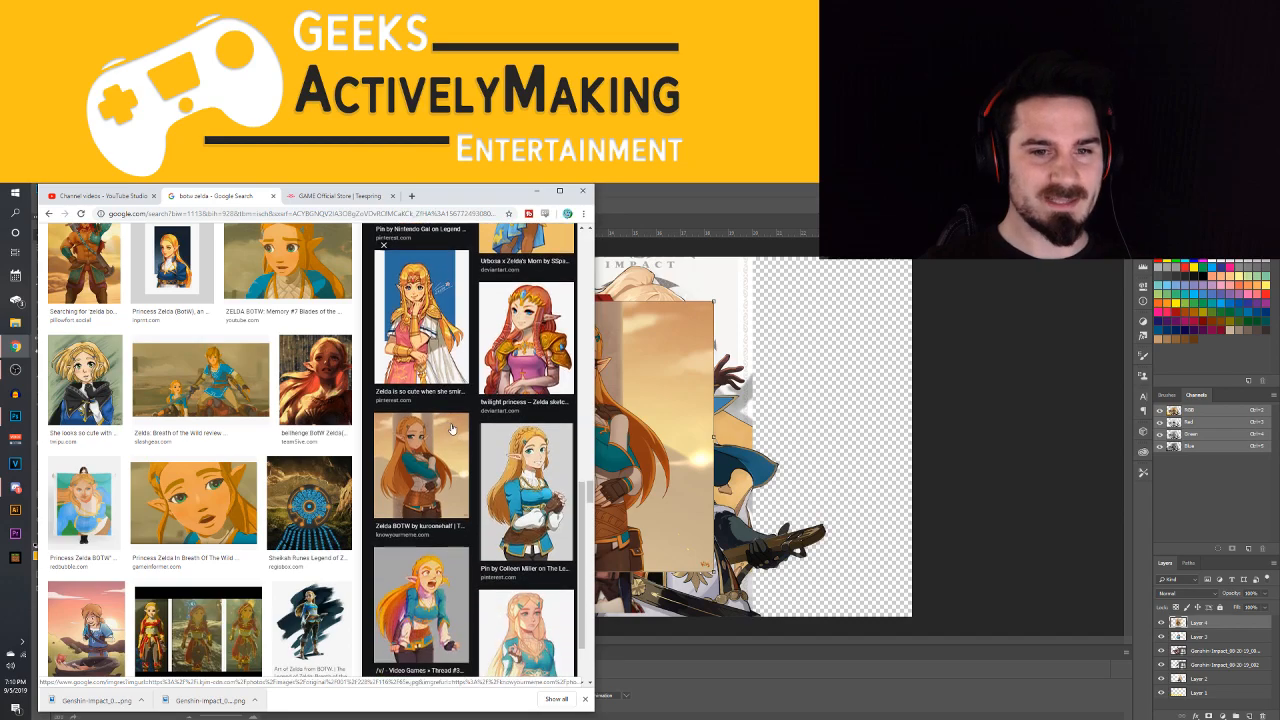
Copy the Pinterest artwork of smiling Zelda with clasped hands and paste it into the Photoshop thumbnail document
left_click(523, 505)
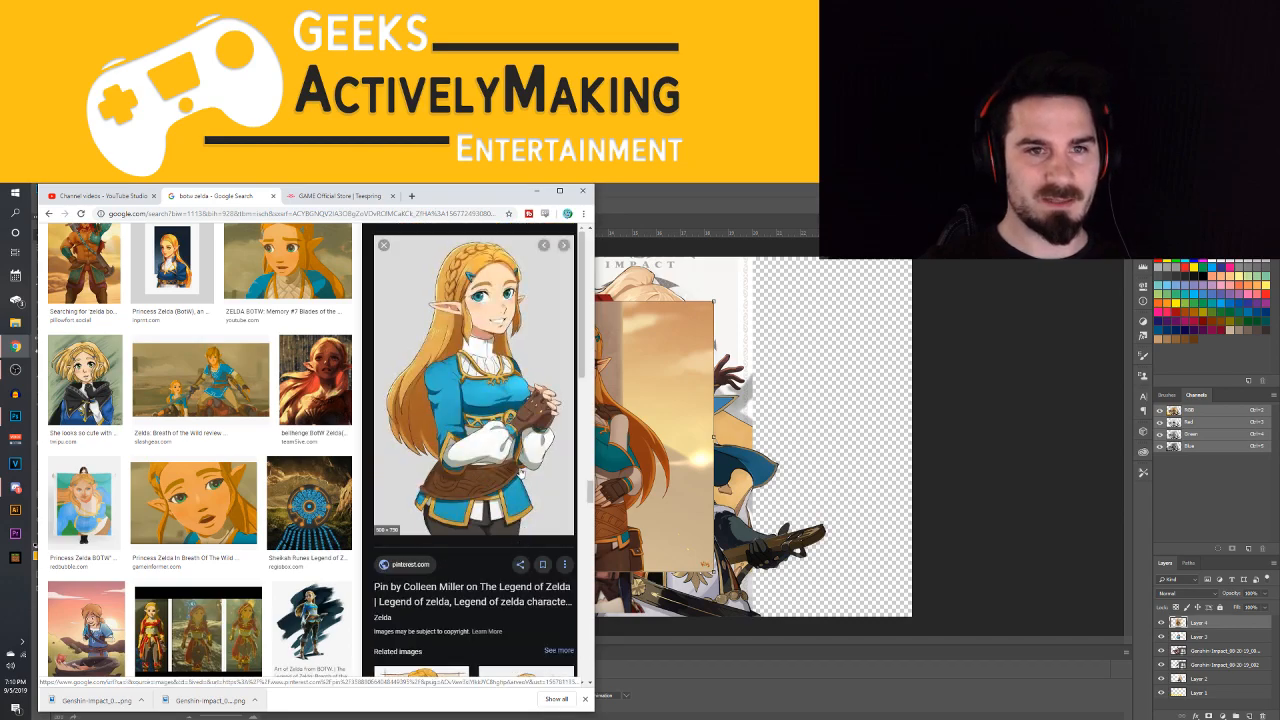
right_click(507, 393)
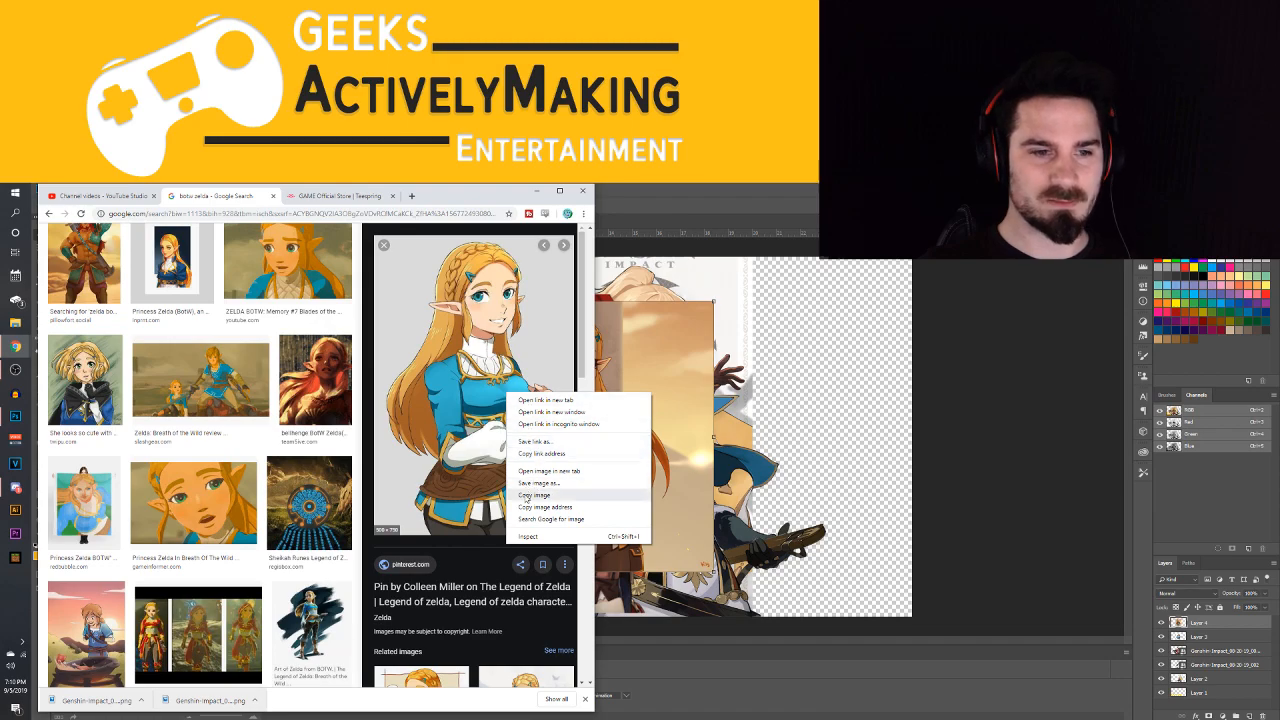
left_click(528, 497)
left_click(766, 395)
key("ctrl+v")
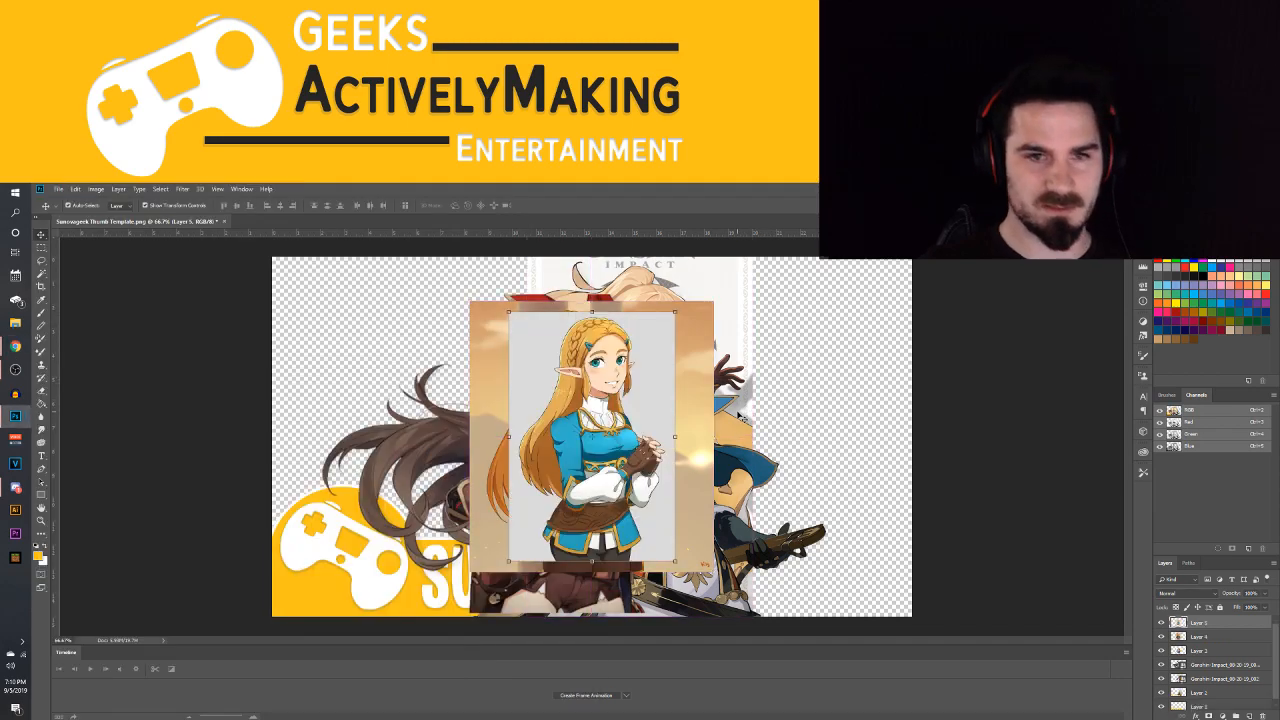
Place the clasped-hands Zelda artwork to the right of Link and delete the folded-arms Zelda artwork
left_click_drag(603, 432, 342, 423)
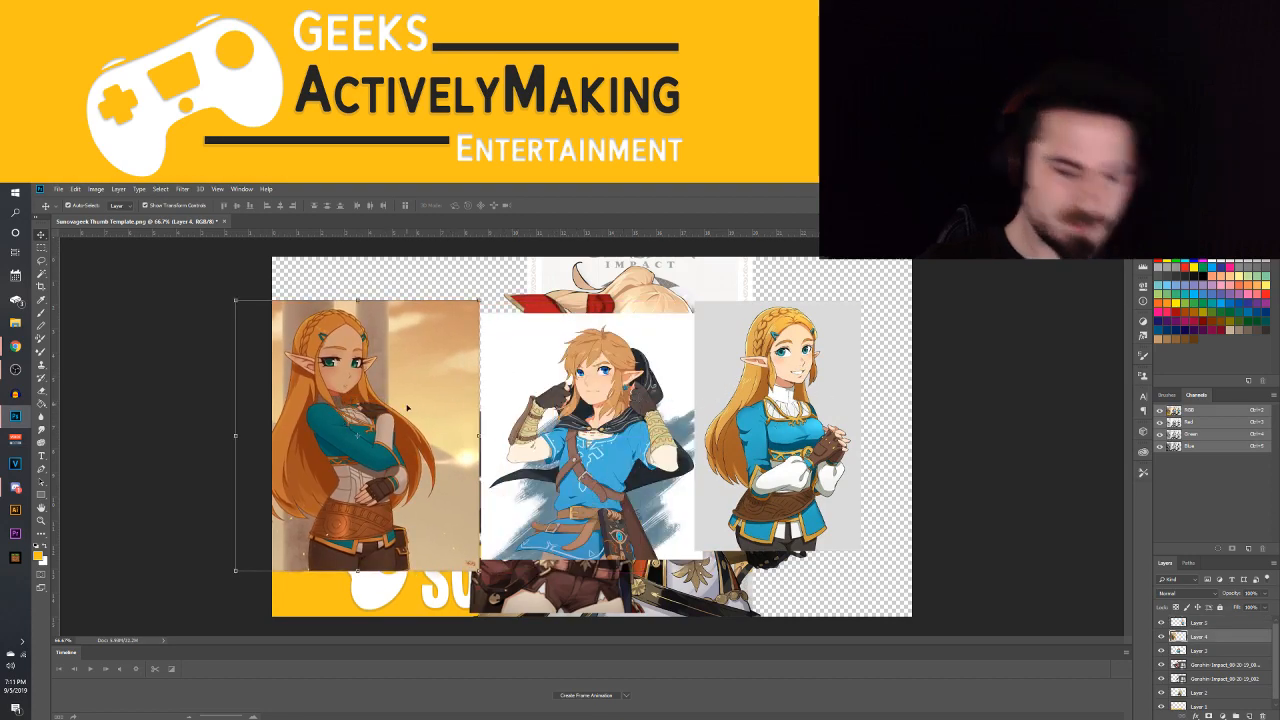
key("Delete")
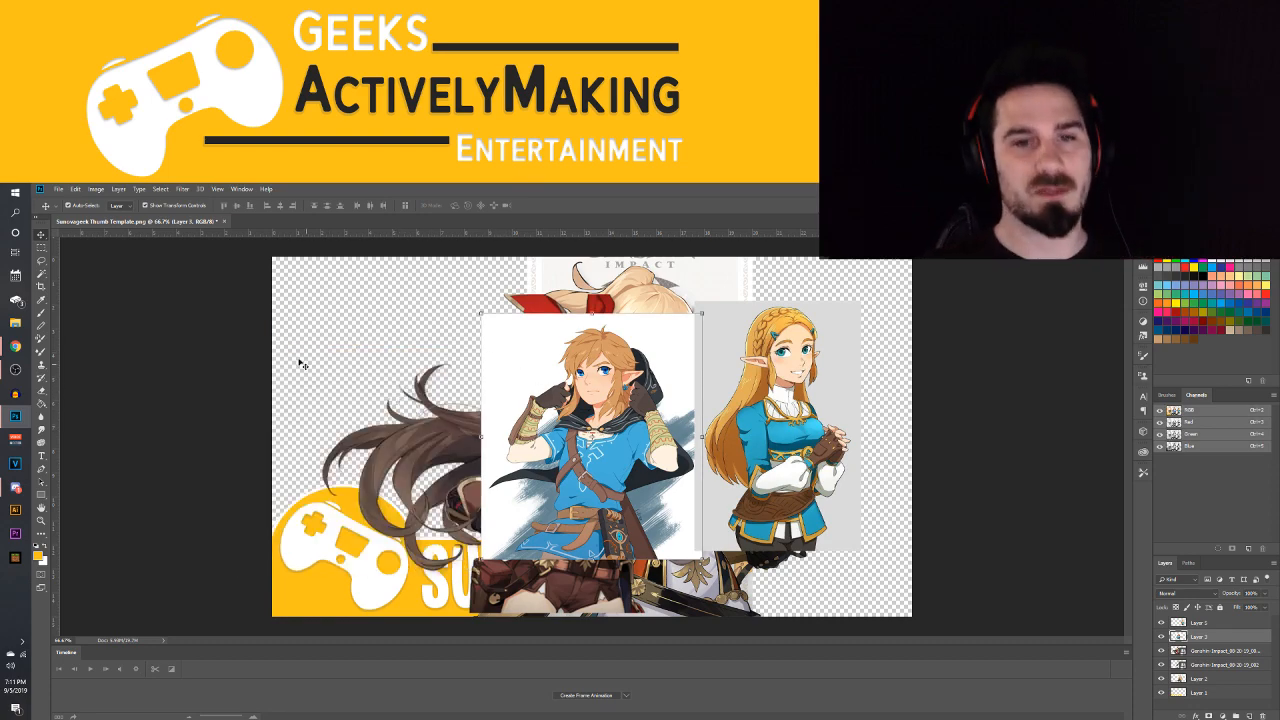
Move the Link artwork to the left of the Genshin characters and select its white background with the Magic Wand
left_click_drag(451, 422, 326, 410)
left_click(41, 272)
left_click(402, 331)
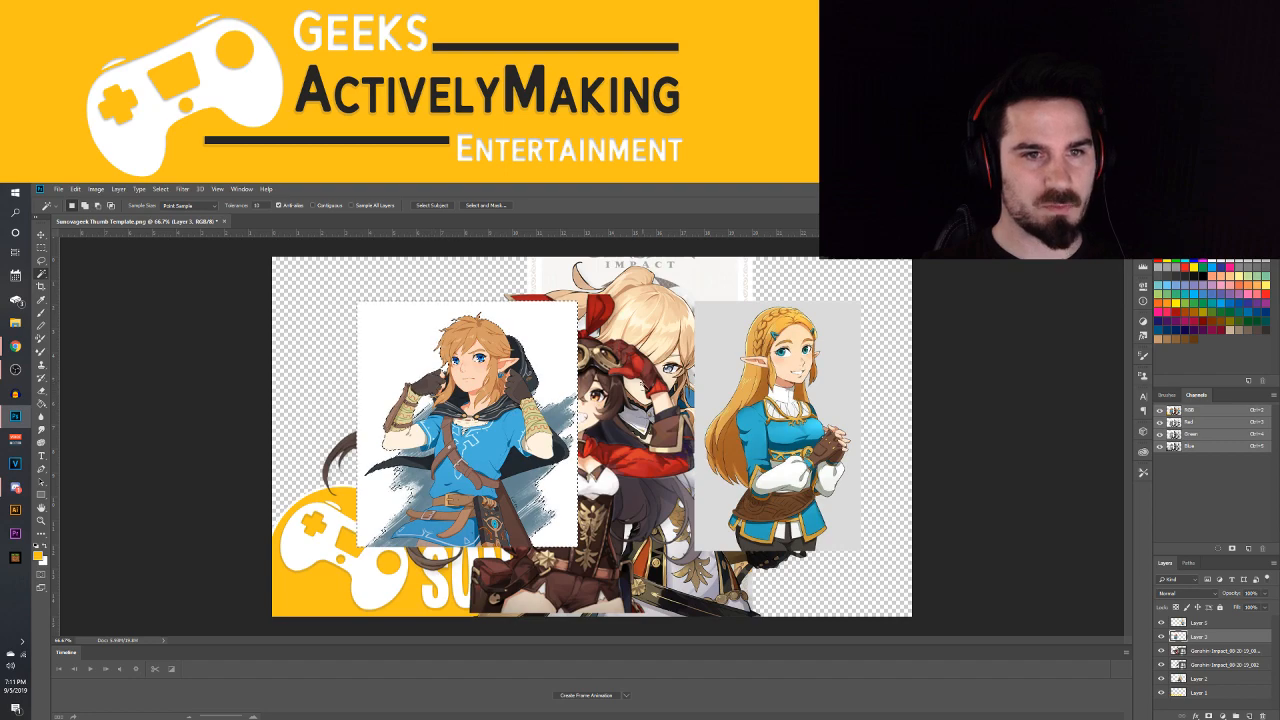
Switch to the Quick Selection tool and copy the selected white background of the Link artwork to a new layer
right_click(42, 273)
left_click(86, 275)
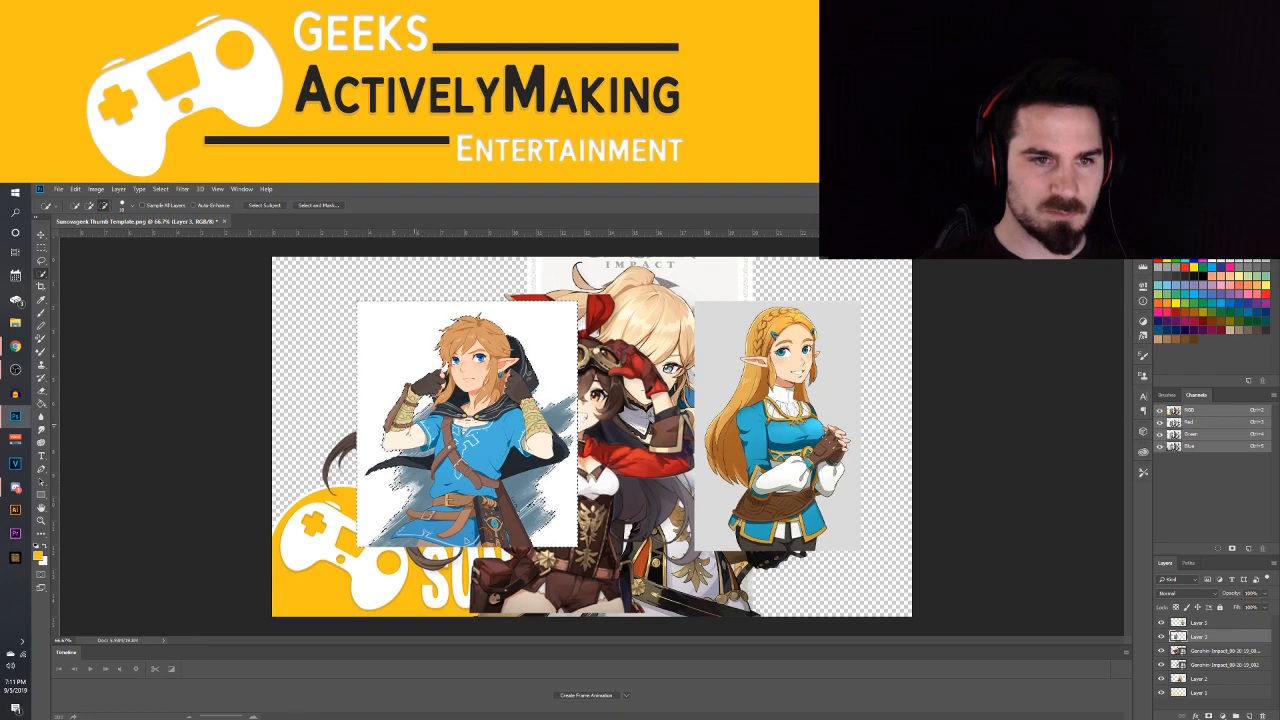
right_click(511, 375)
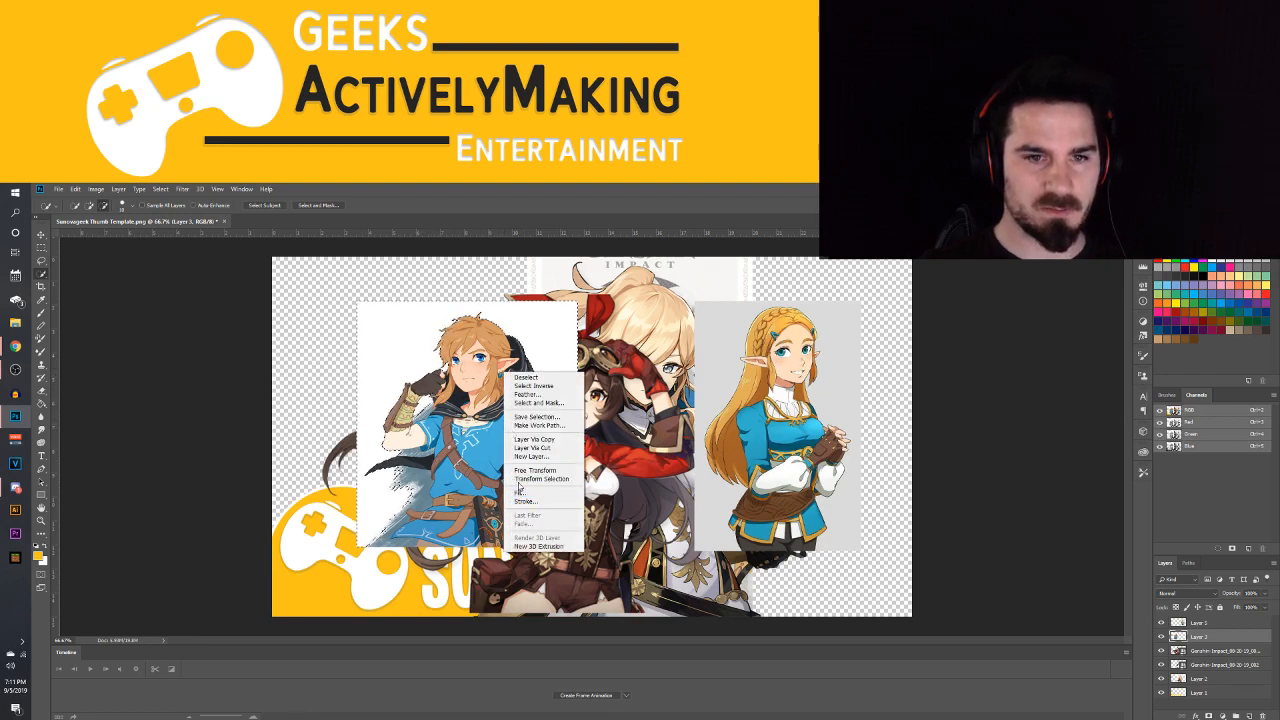
left_click(533, 441)
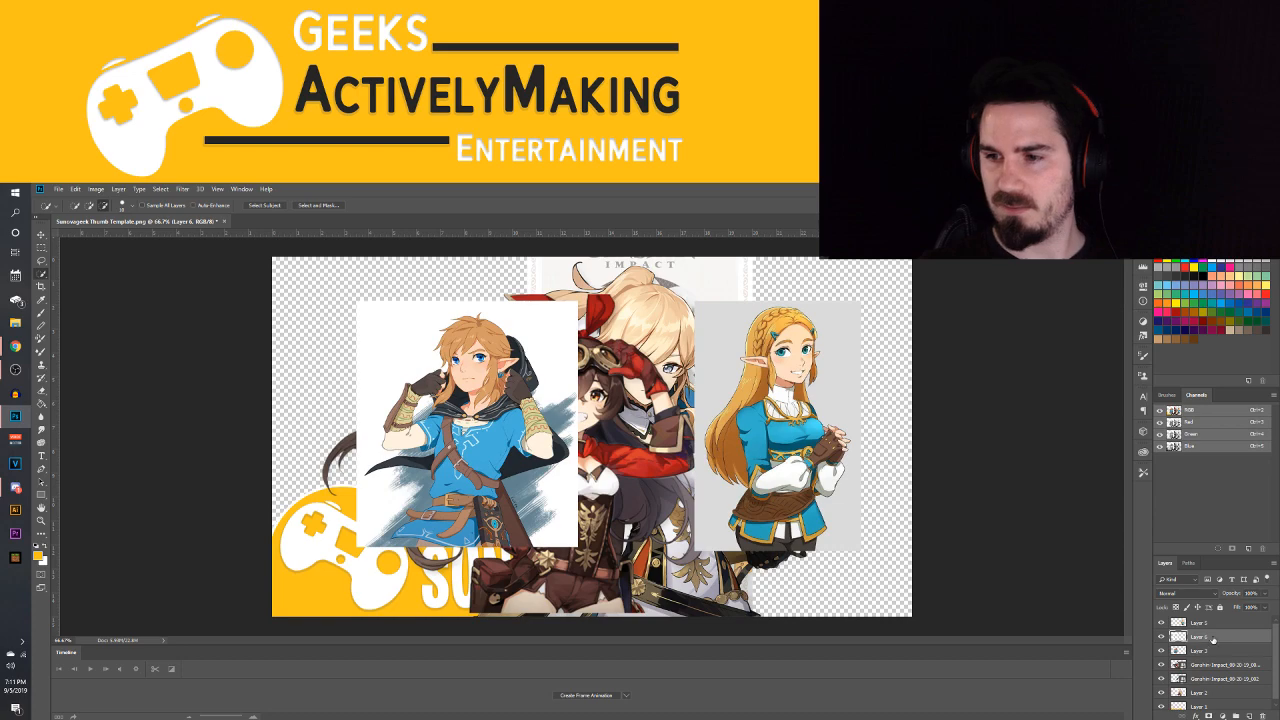
Discard the copied background layer, delete the white background around Link, and switch to the Move tool
key("Delete")
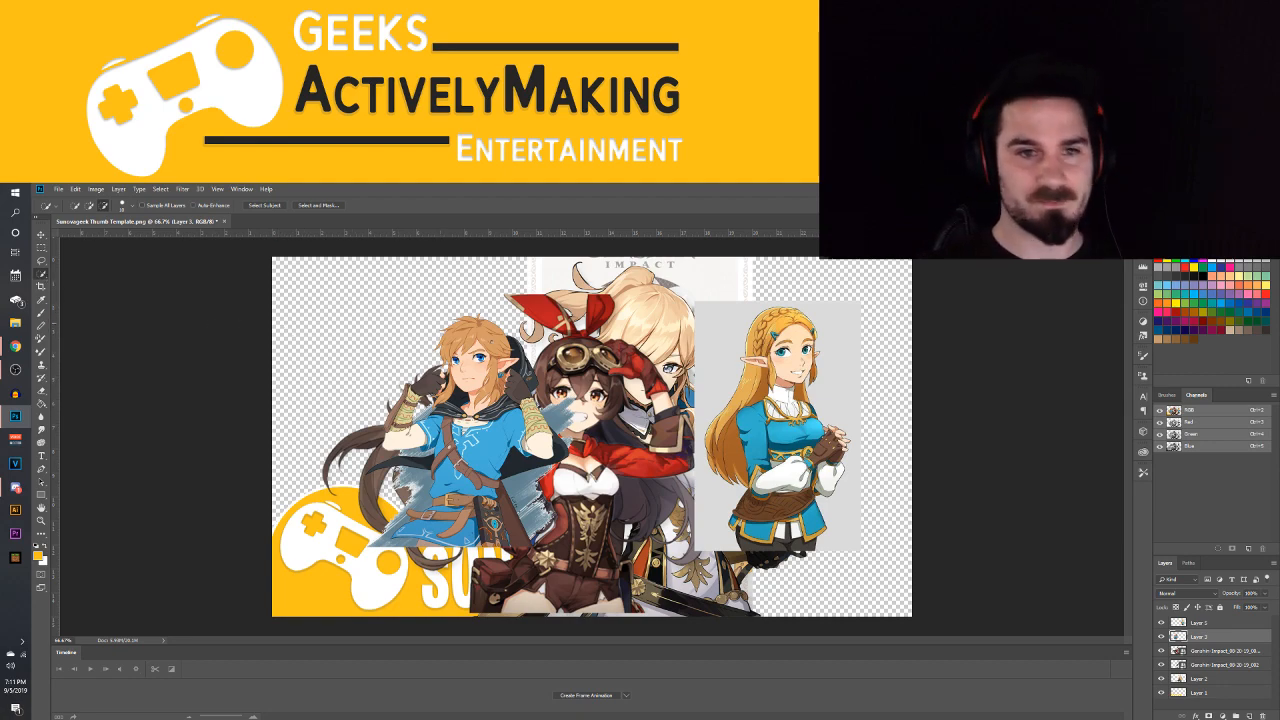
left_click(41, 234)
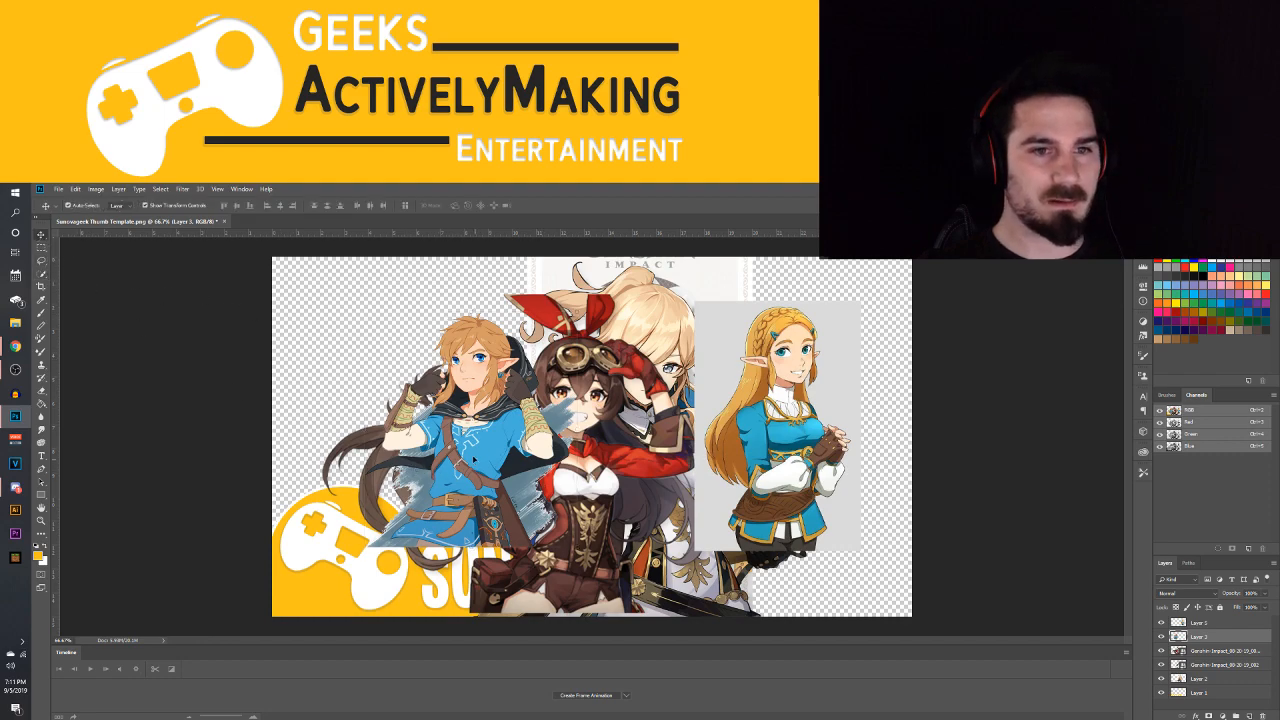
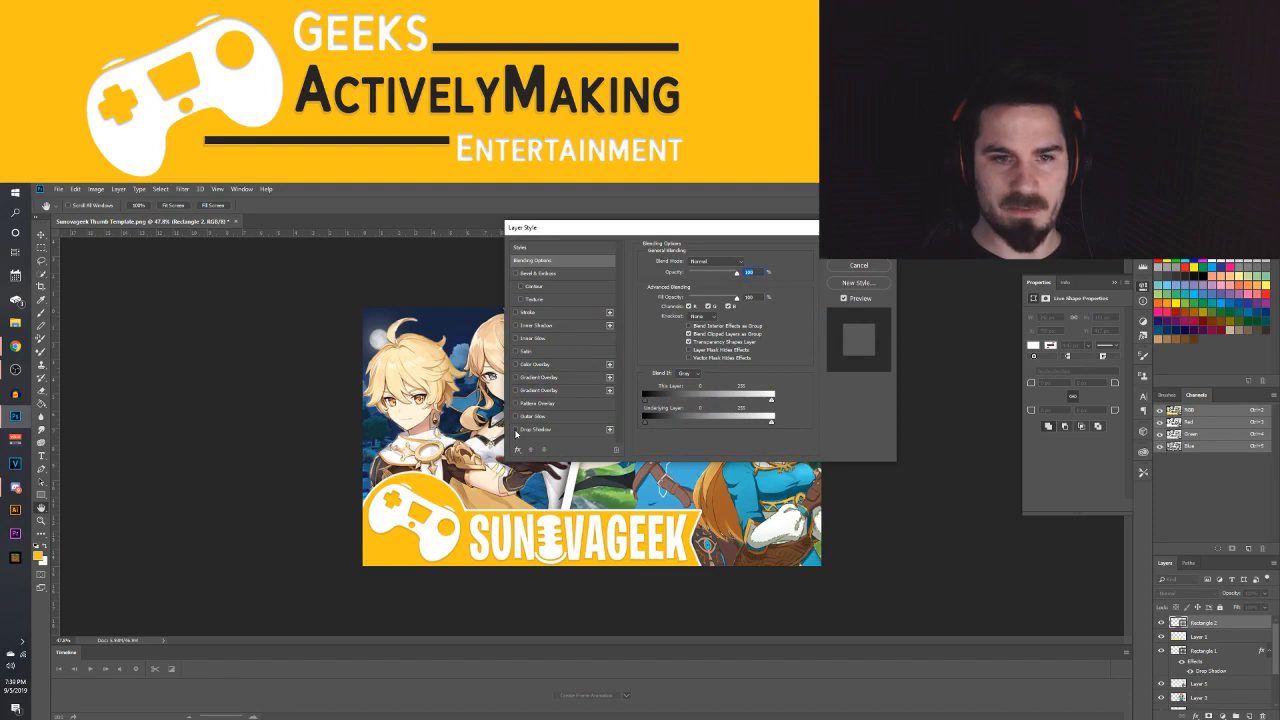
Add a drop shadow to the white equals sign and reduce the shadow's distance and size
left_click_drag(698, 231, 276, 262)
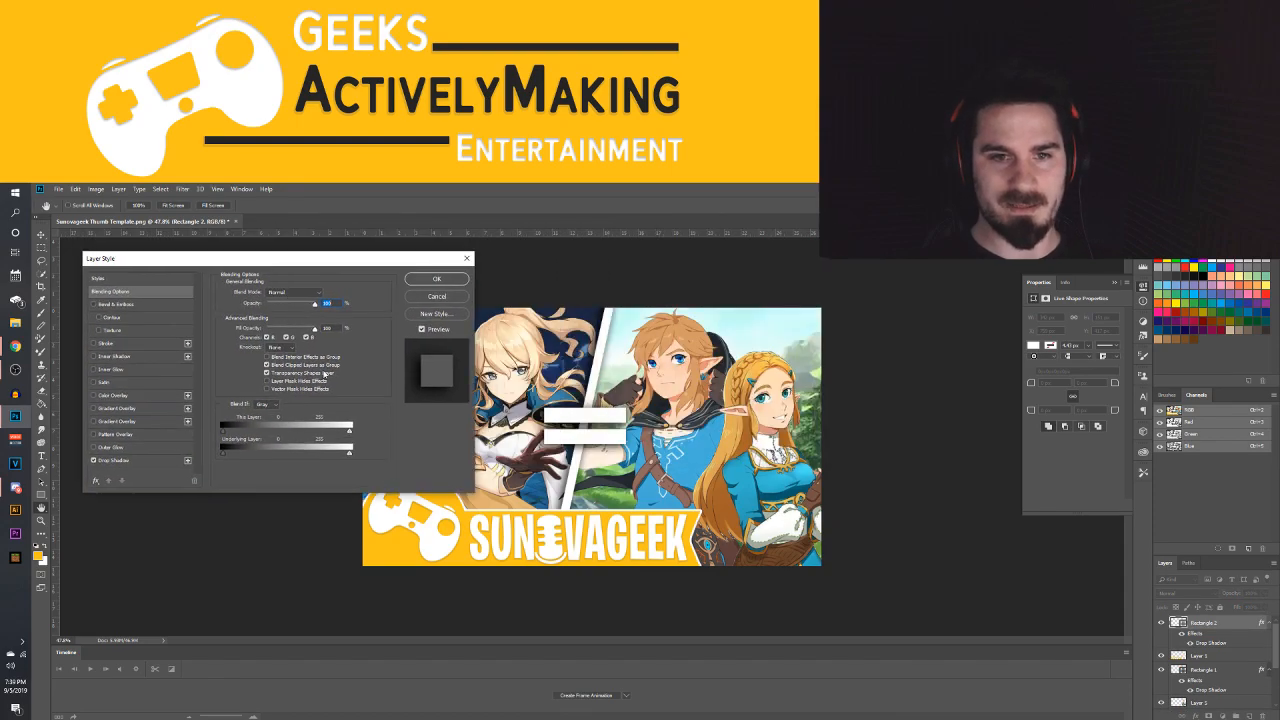
left_click(120, 460)
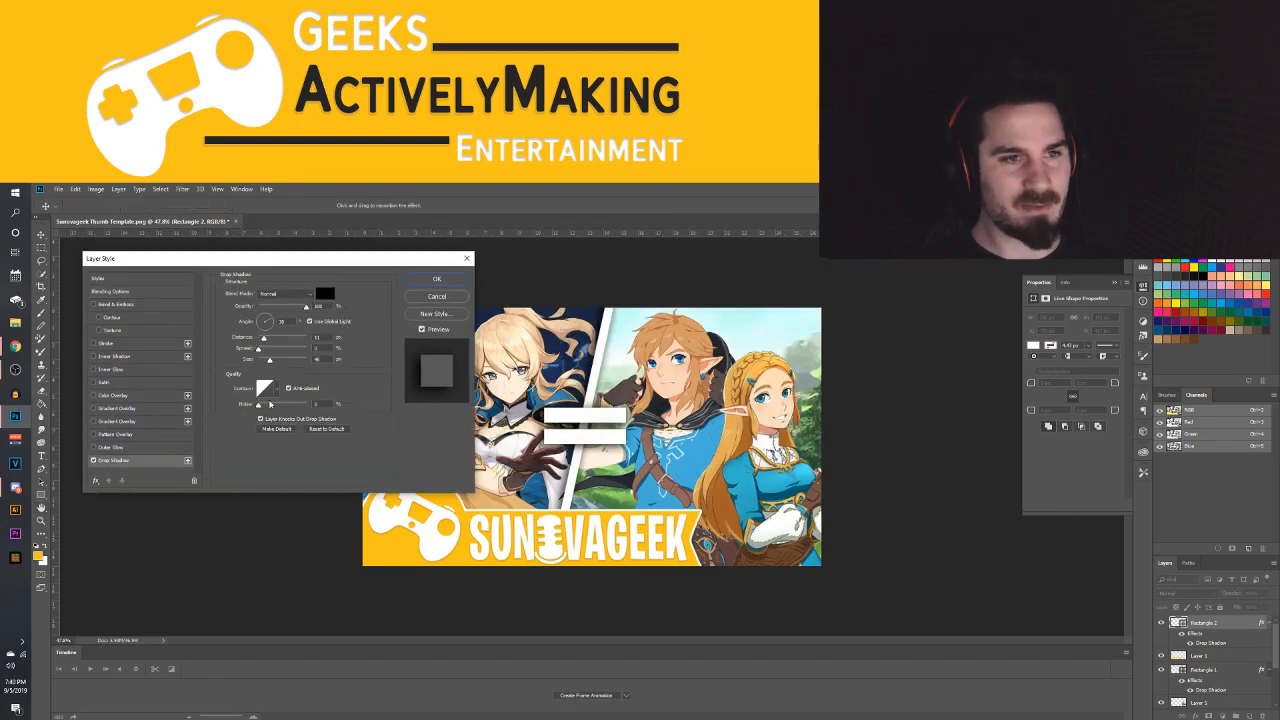
left_click_drag(264, 340, 263, 362)
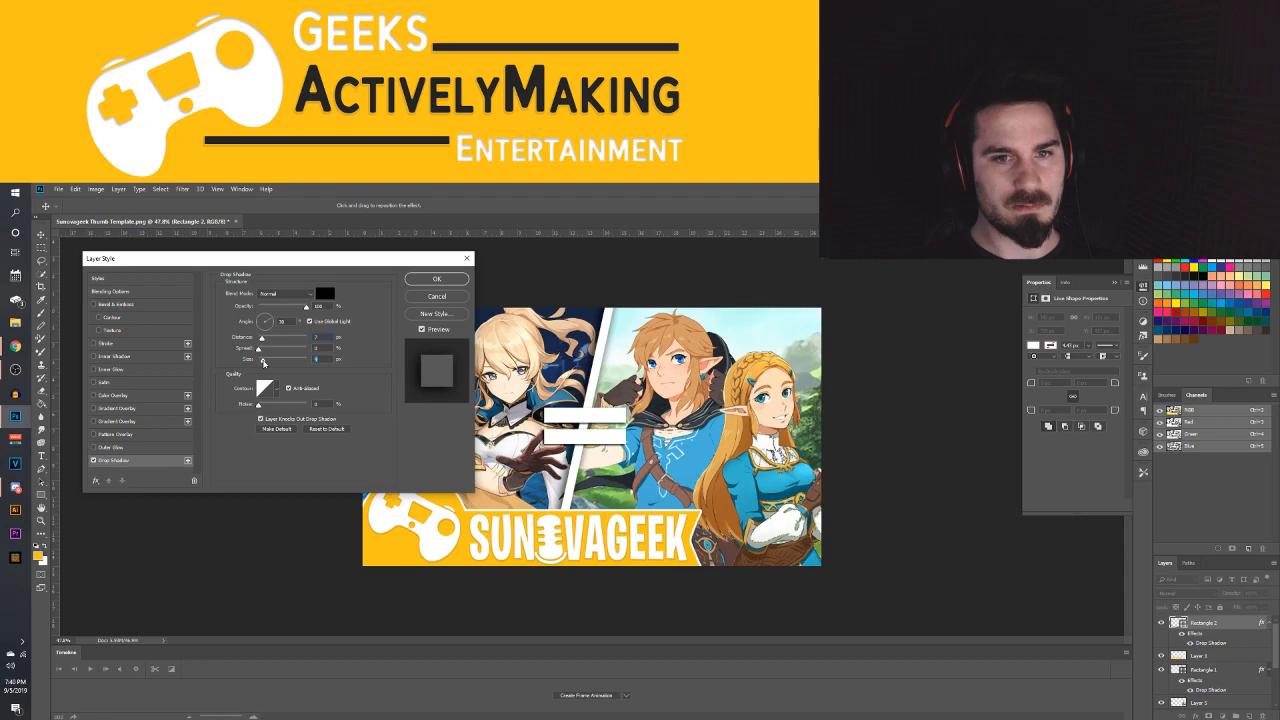
left_click(436, 280)
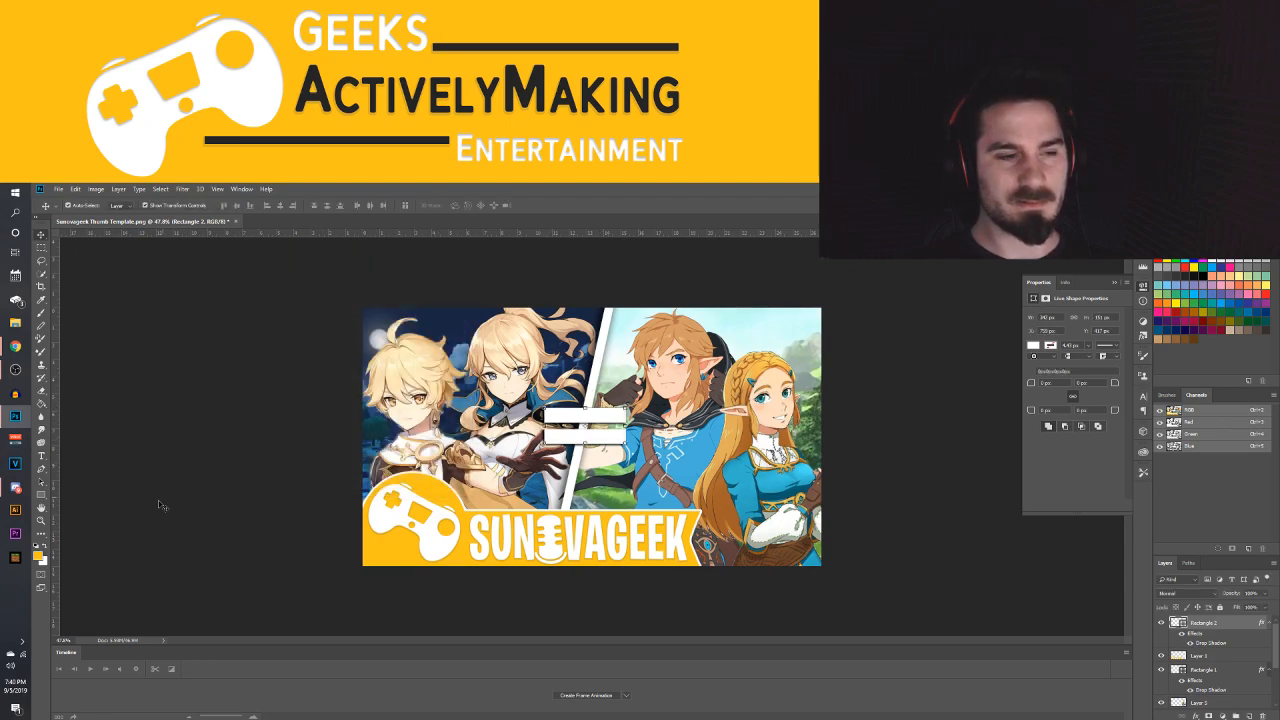
Narrow the white equals sign slightly between the Genshin and Zelda halves with a free transform, then deselect all layers
left_click(237, 476)
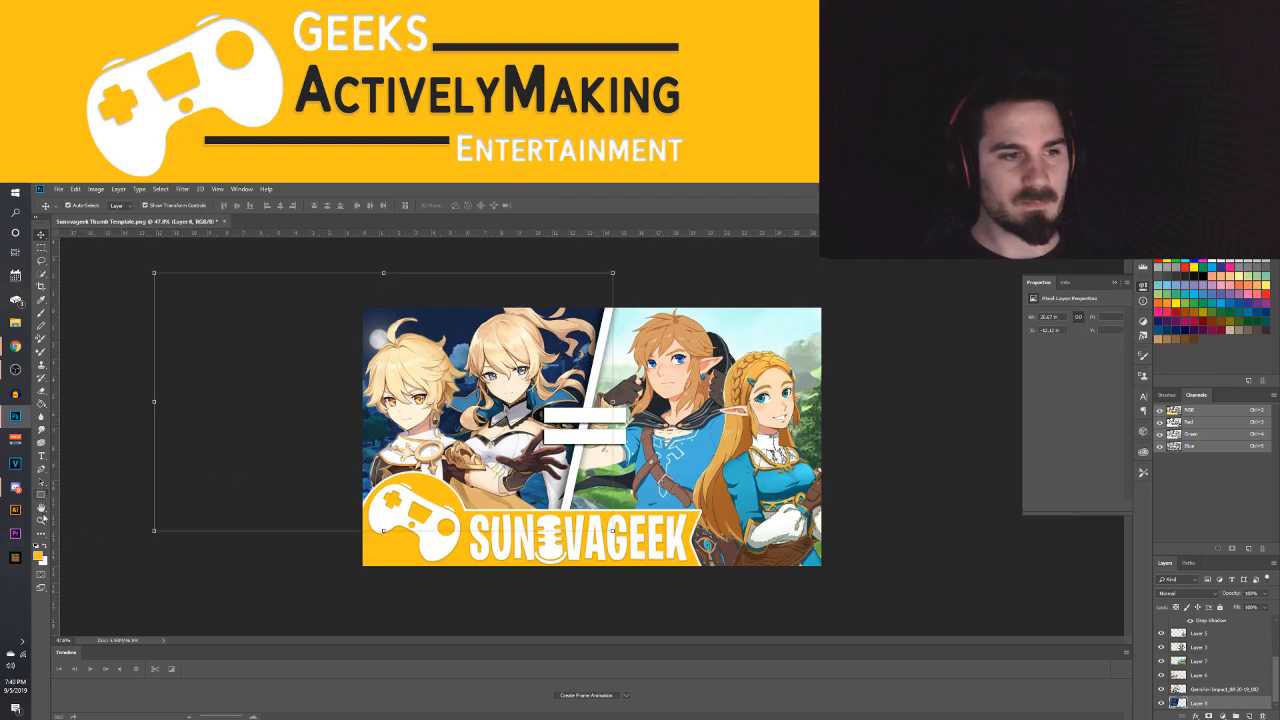
left_click(42, 521)
left_click_drag(671, 400, 604, 410)
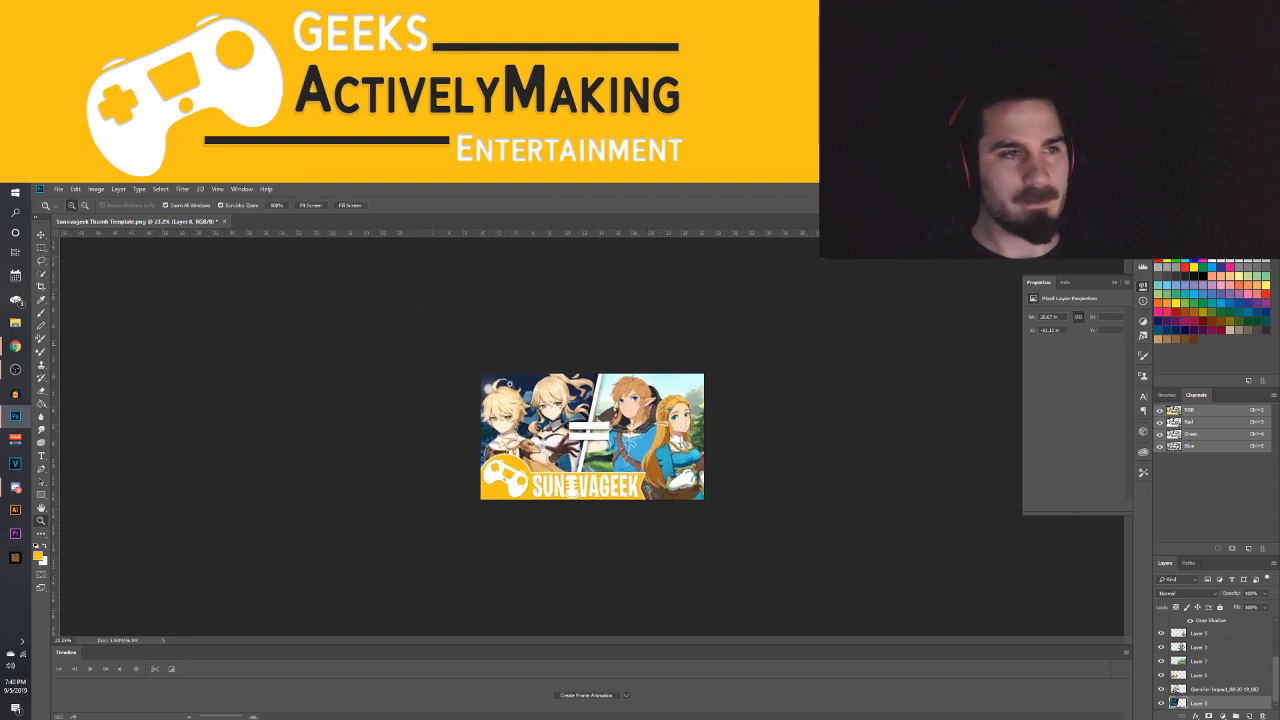
left_click(41, 234)
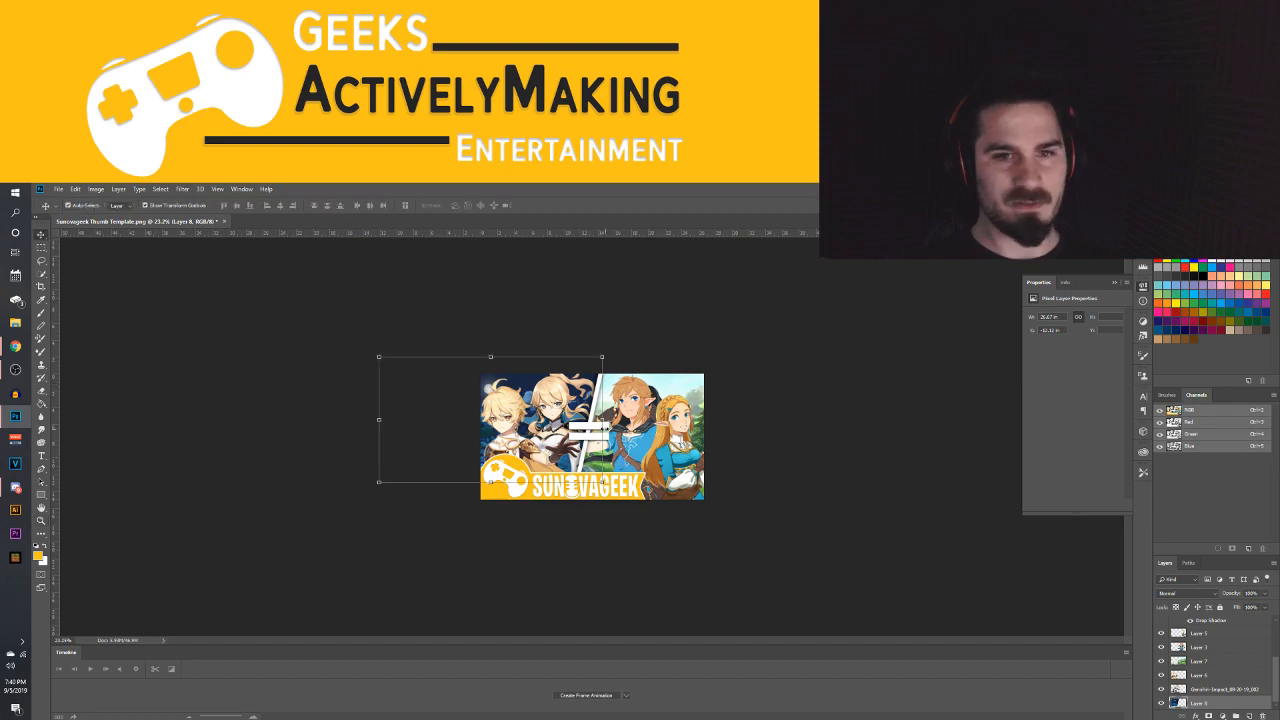
left_click(596, 430)
key("ctrl+t")
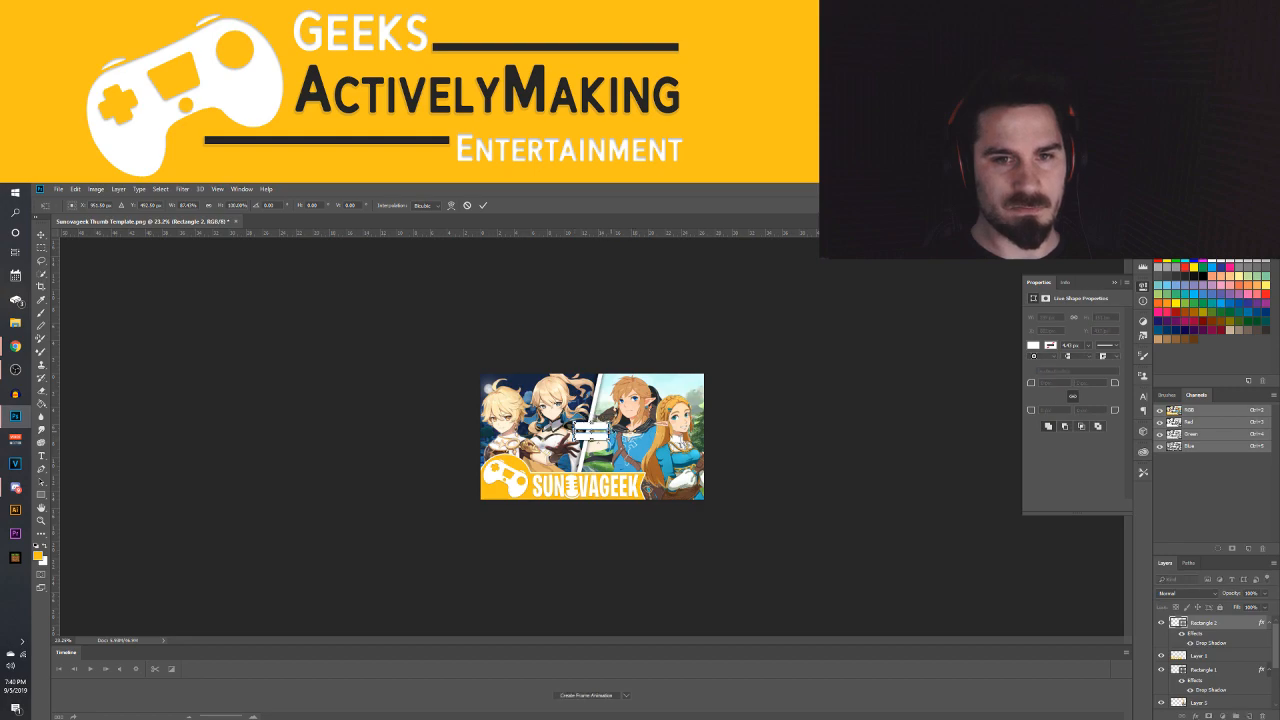
left_click_drag(608, 431, 603, 431)
key("Return")
left_click(836, 417)
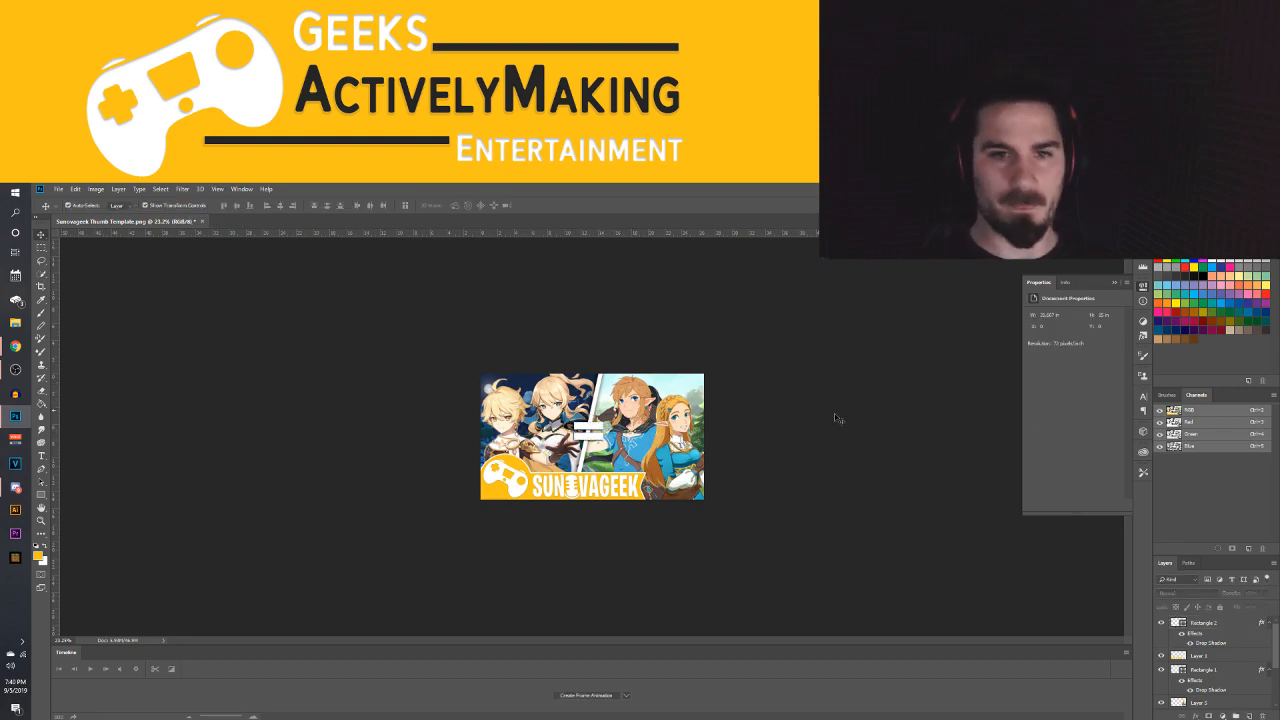
left_click_drag(661, 438, 710, 434)
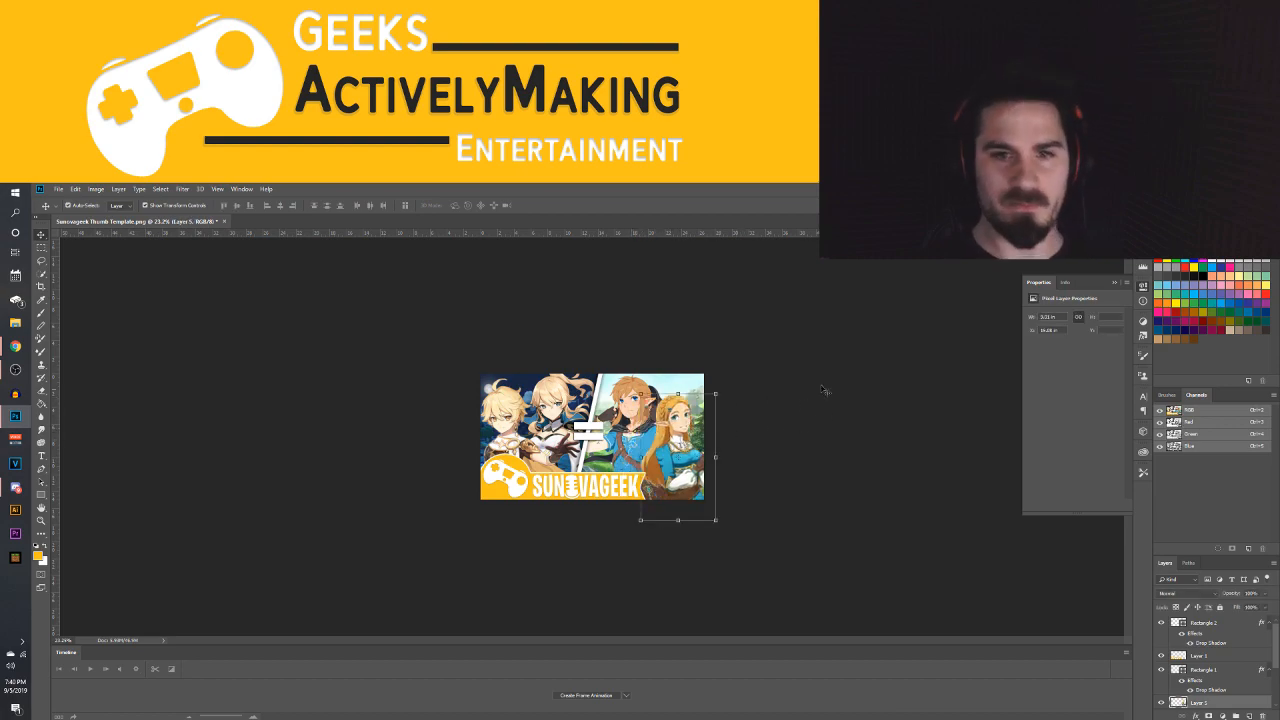
left_click(322, 305)
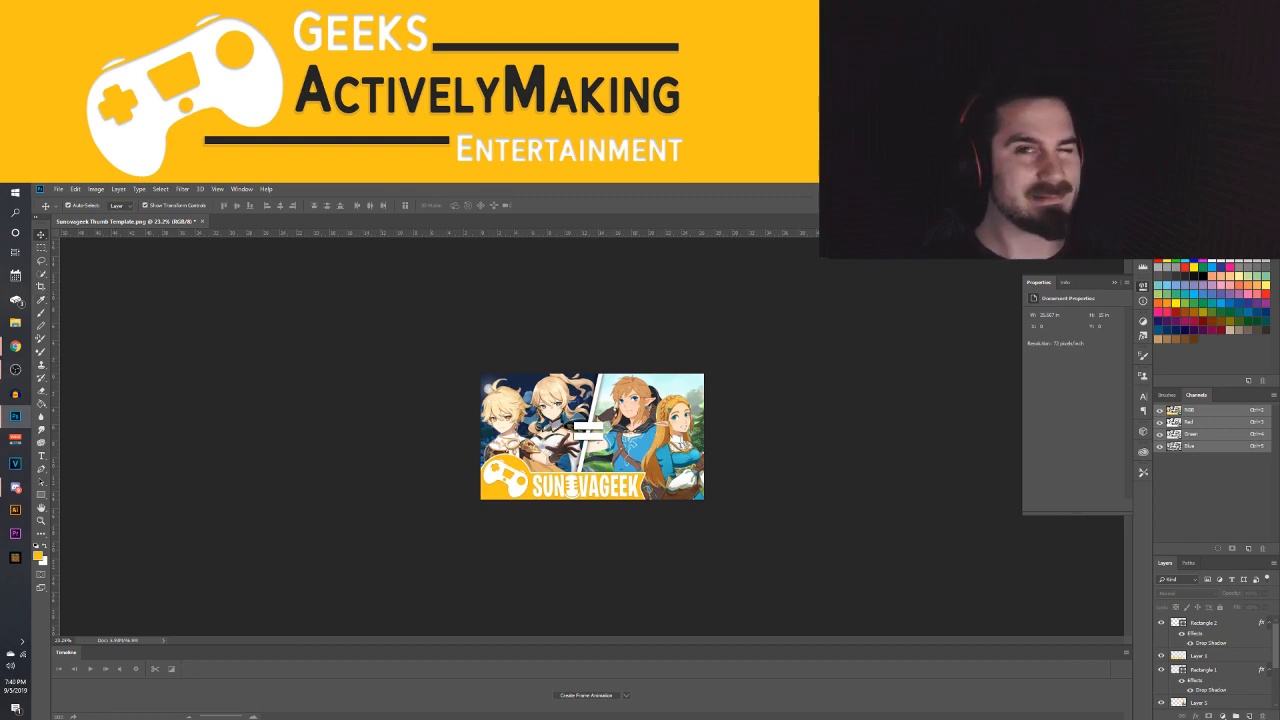
left_click(58, 191)
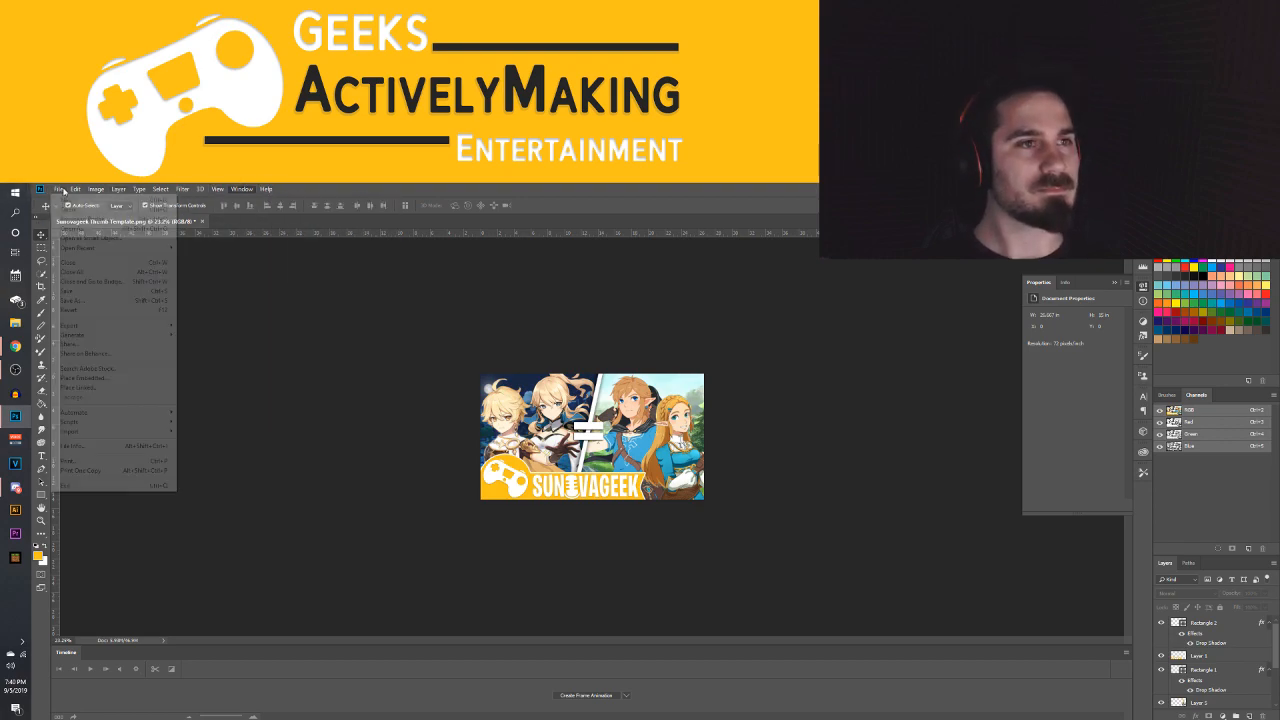
left_click(60, 190)
left_click(60, 190)
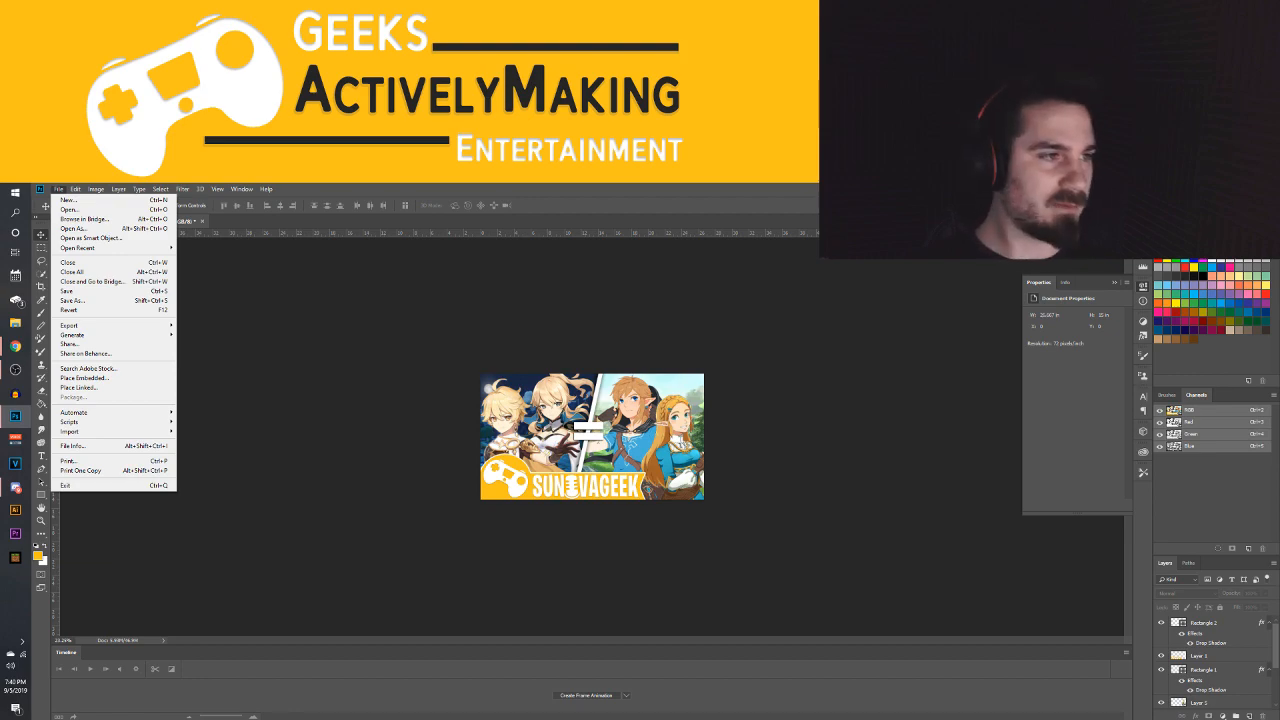
left_click(221, 292)
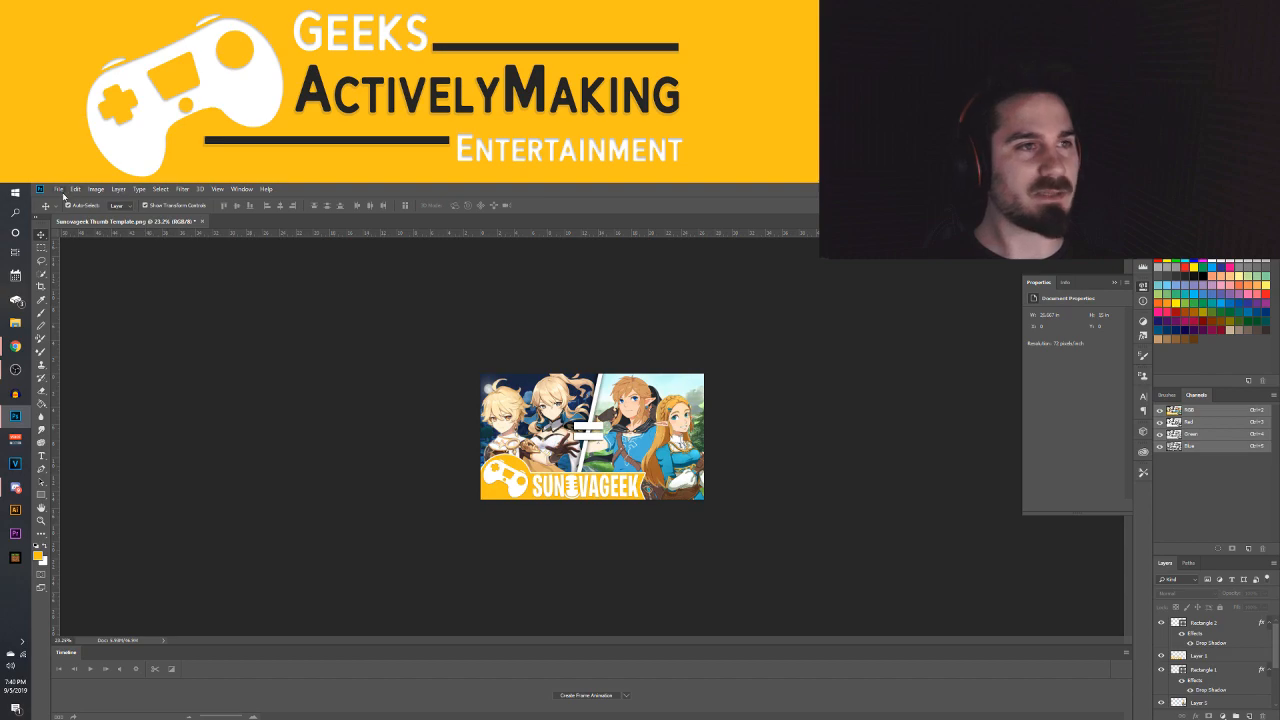
Start saving the thumbnail under a new name in the GAME folder's thumbnails subfolder, with JPEG as the file format
left_click(59, 189)
left_click(80, 300)
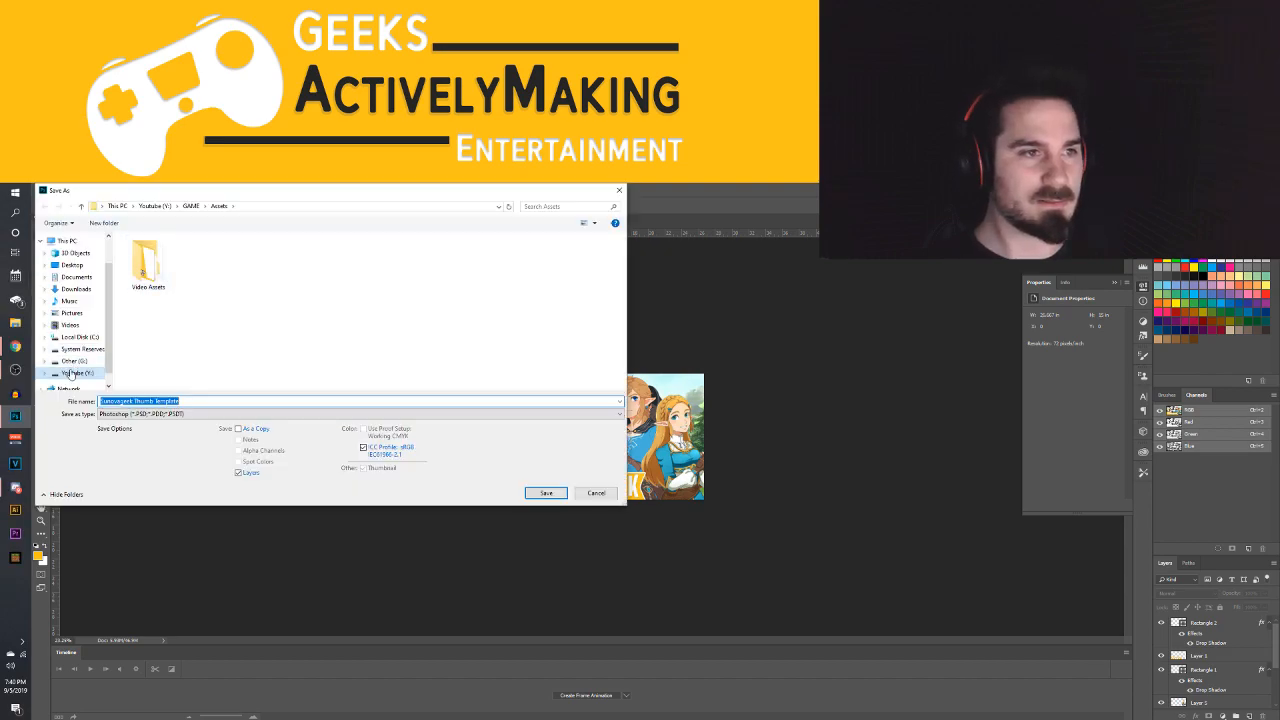
left_click(71, 373)
double_click(262, 262)
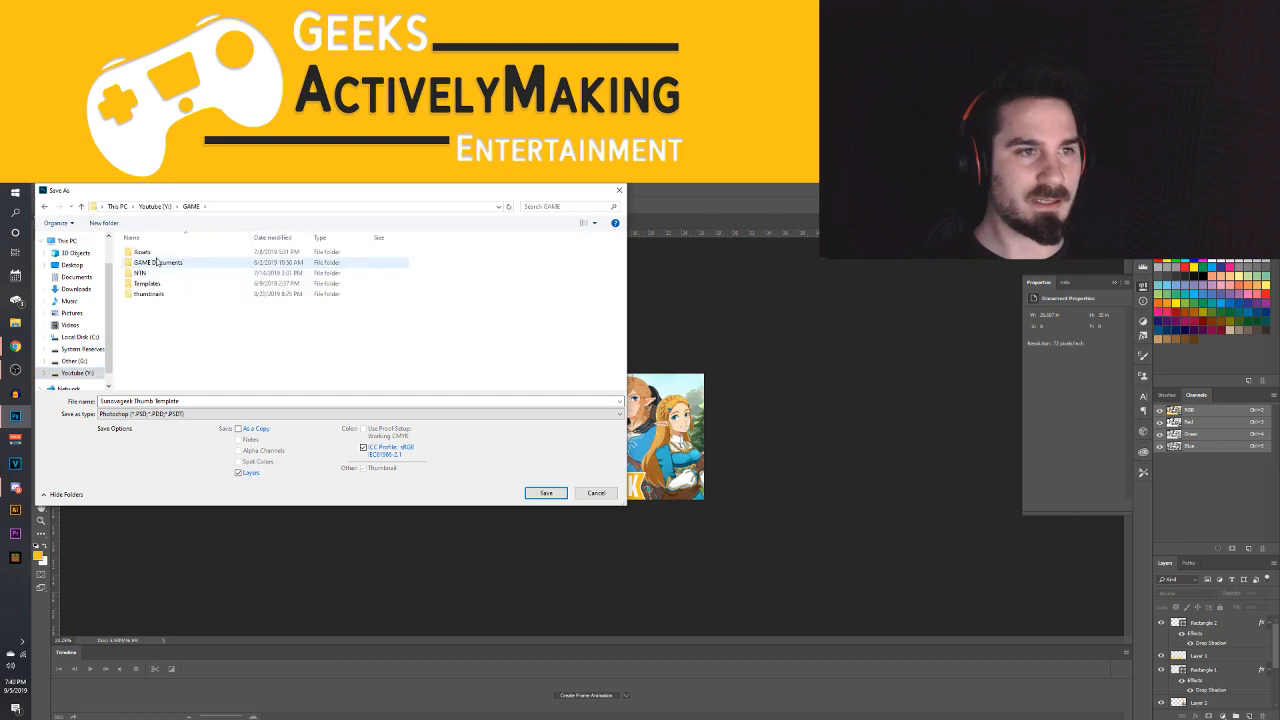
double_click(147, 294)
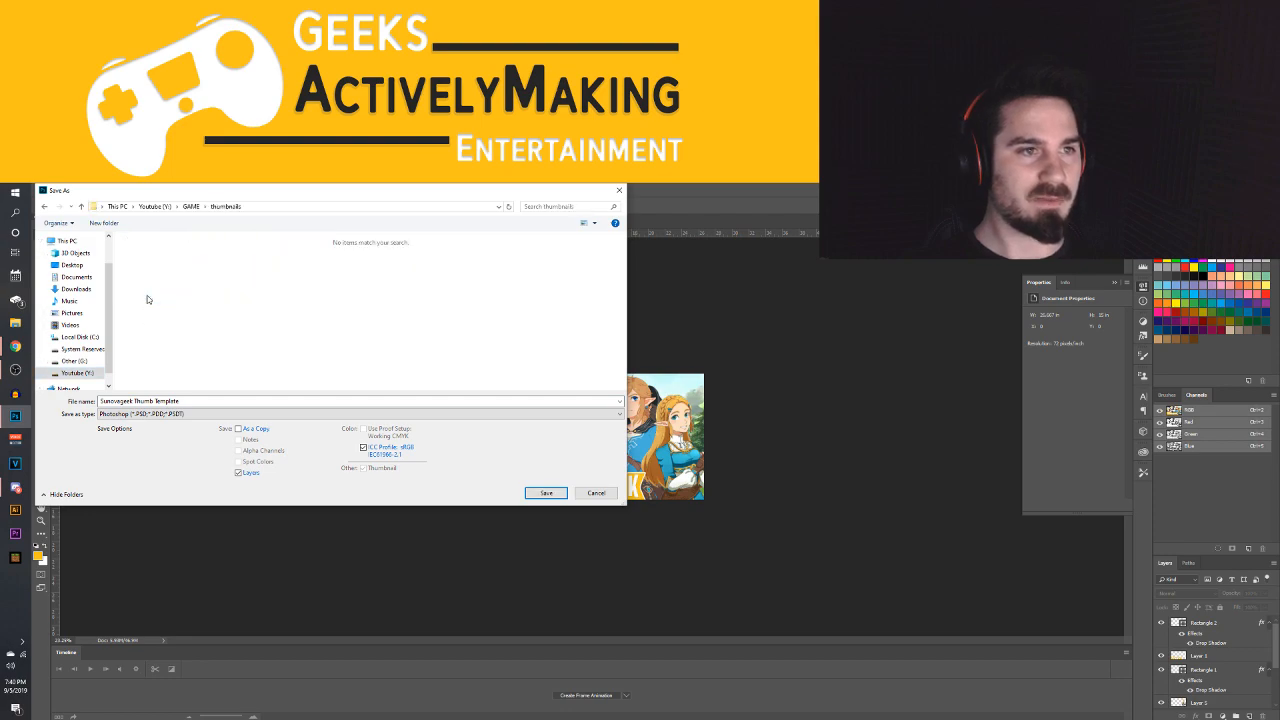
left_click(167, 413)
left_click(127, 492)
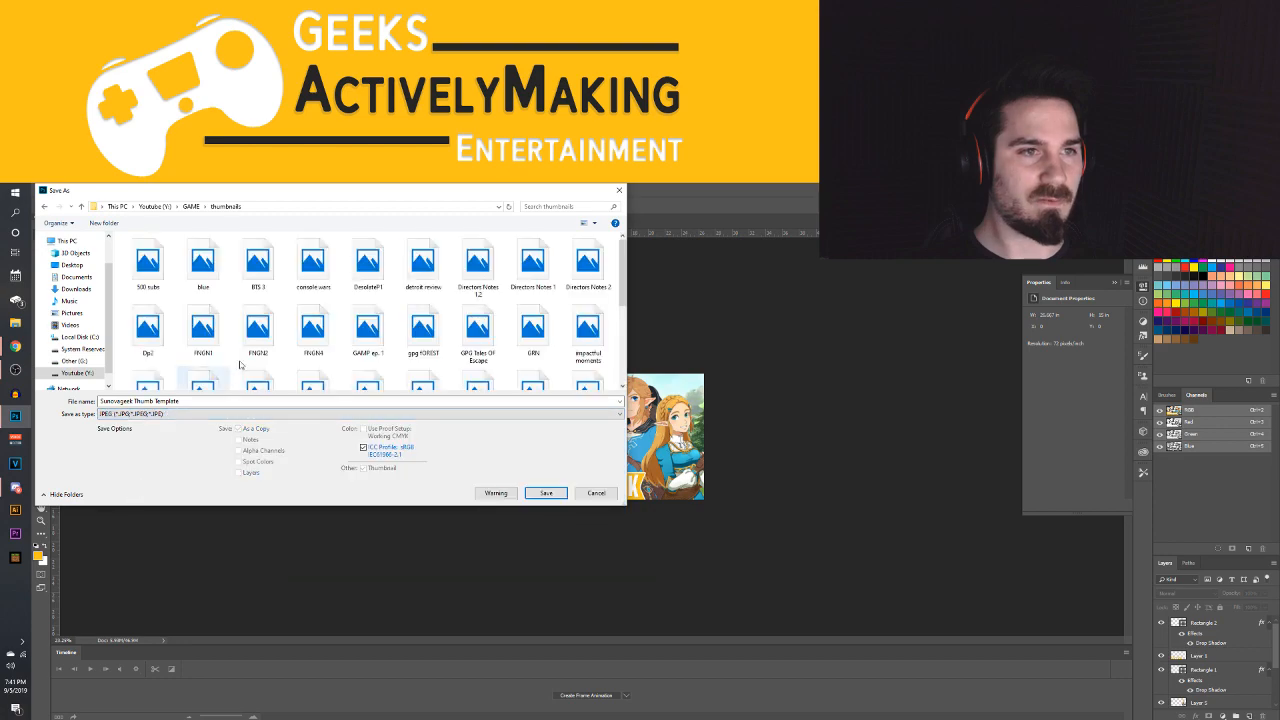
Name the file "sunovageek genshin" and save it as a JPEG with the offered image options
left_click(204, 401)
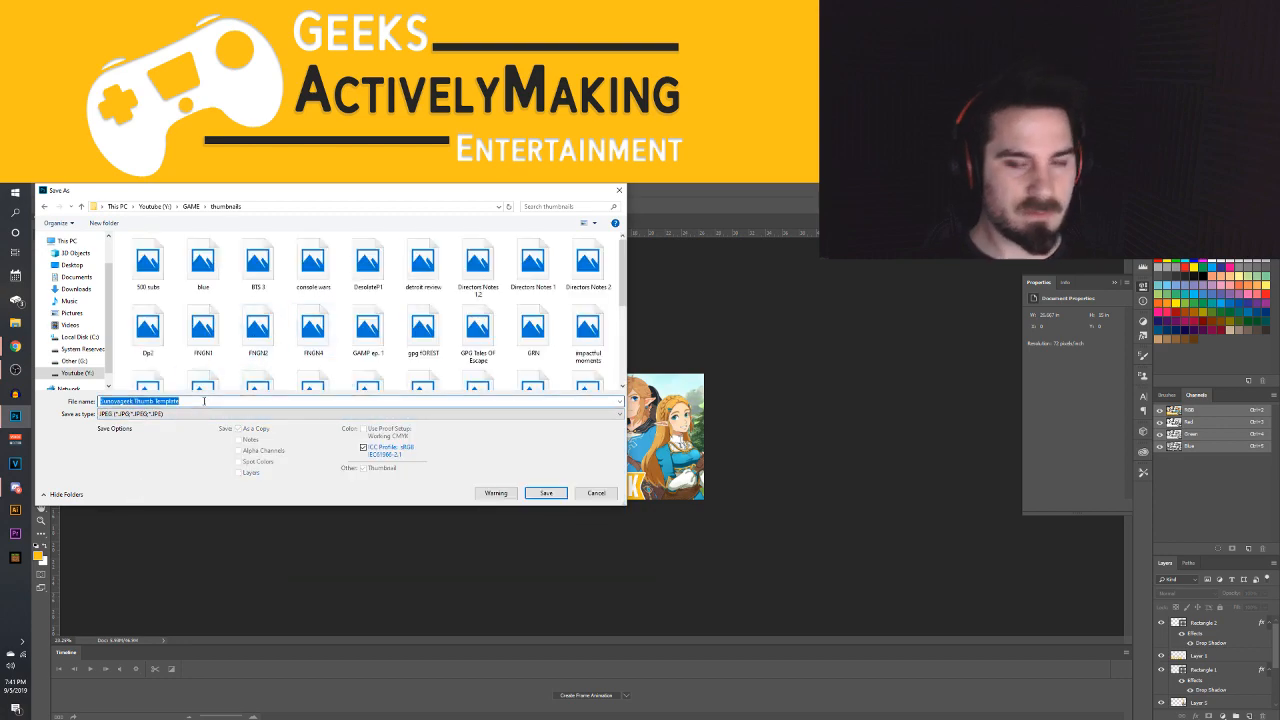
type("sunov")
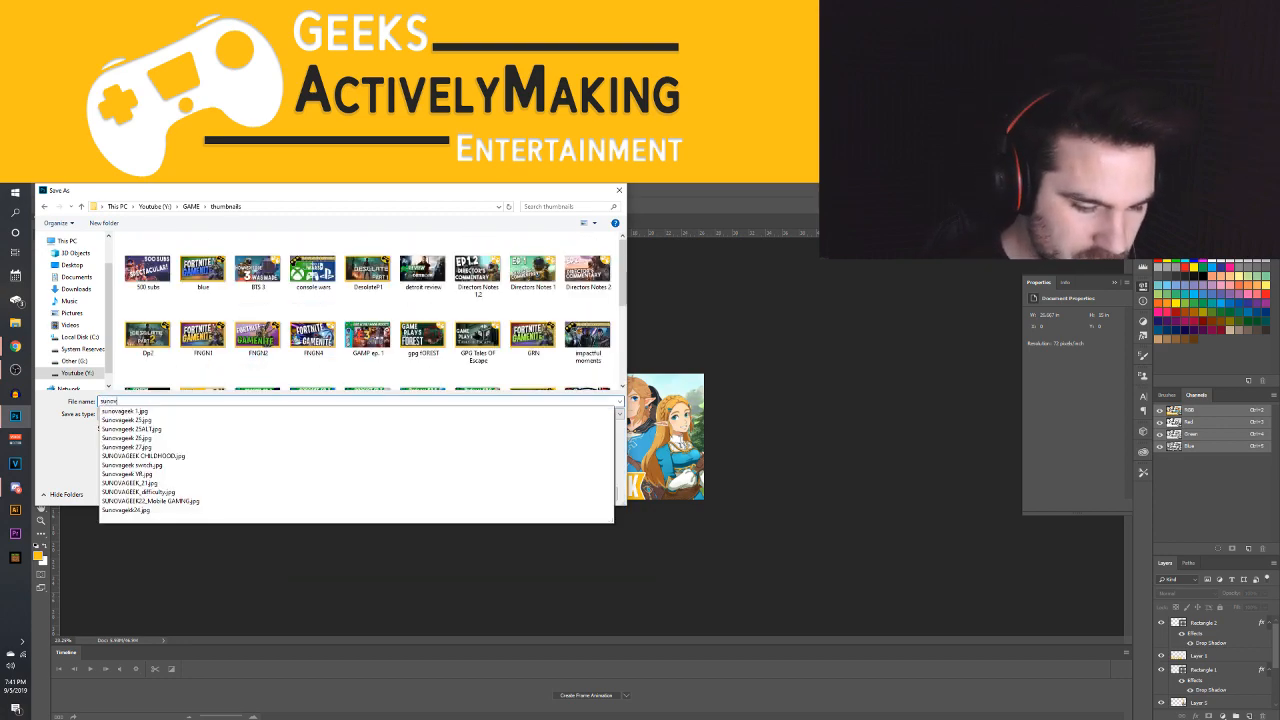
type("ageek")
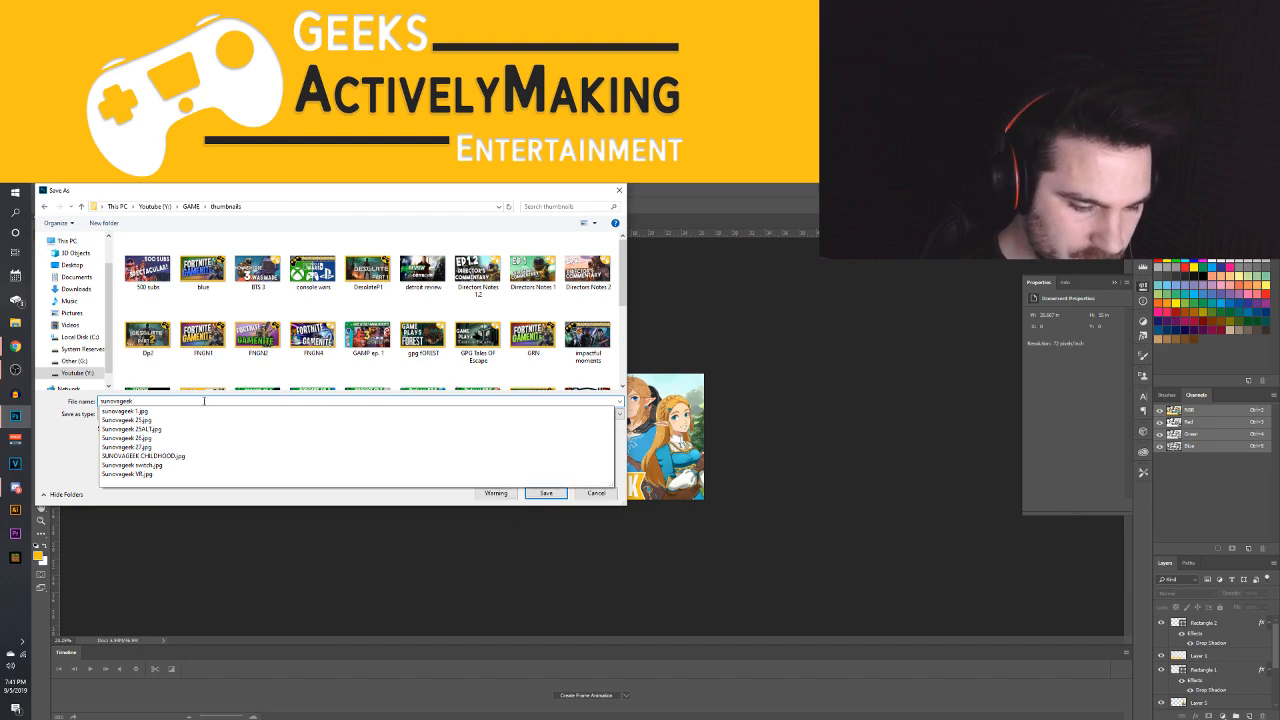
type(" genshin")
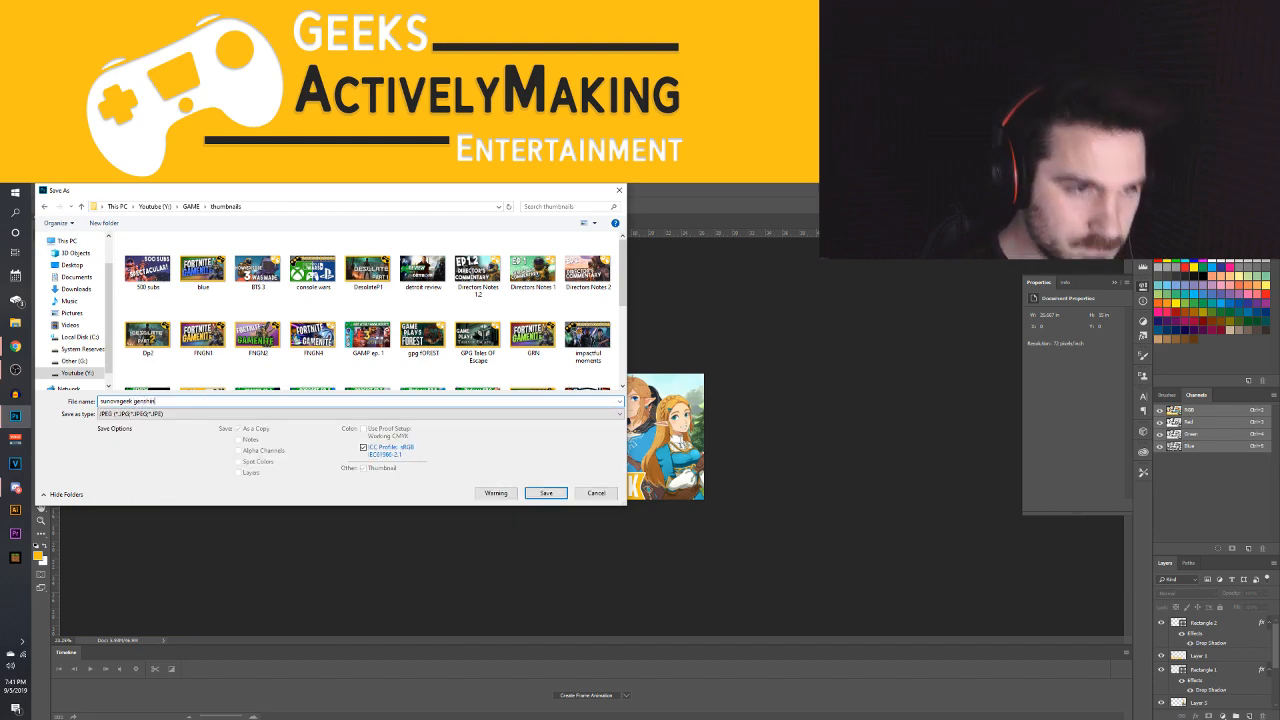
key("Return")
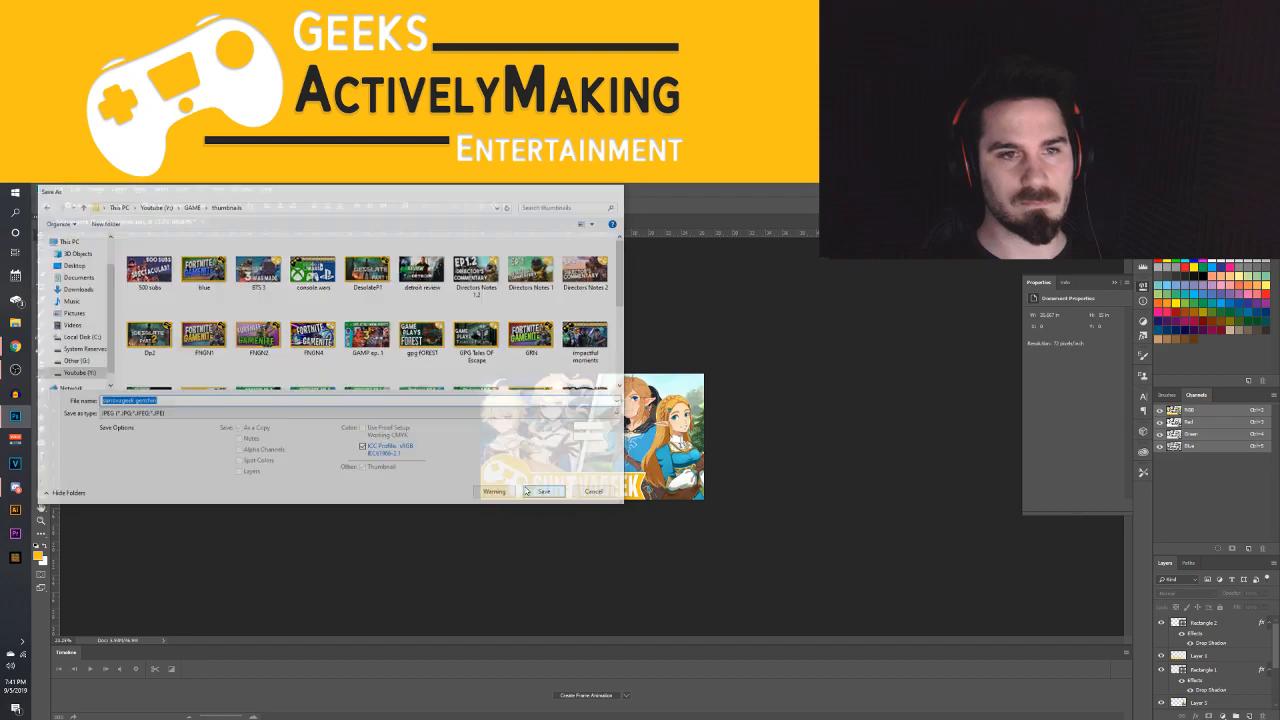
key("Return")
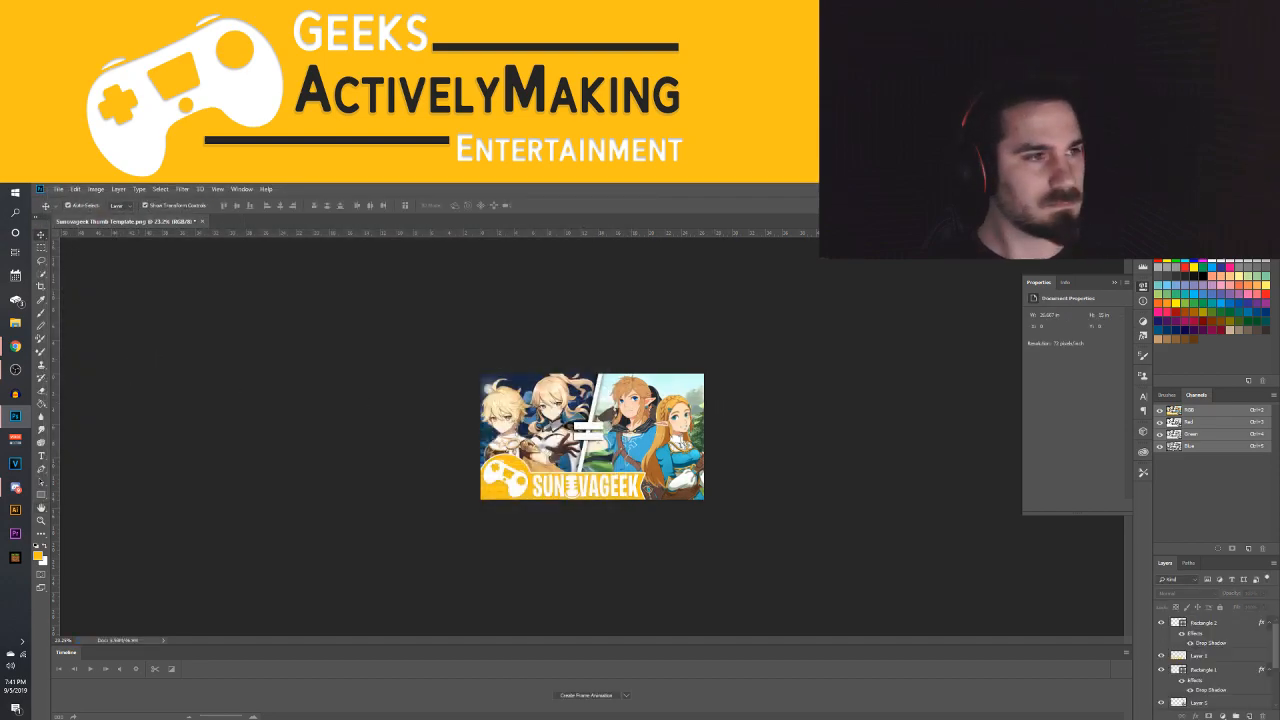
Switch to YouTube Studio in Chrome and open the details of the uploaded video "Genshin Impact | SUNOVAGEEK PATREONCAST Ep. 31"
key("alt+Tab")
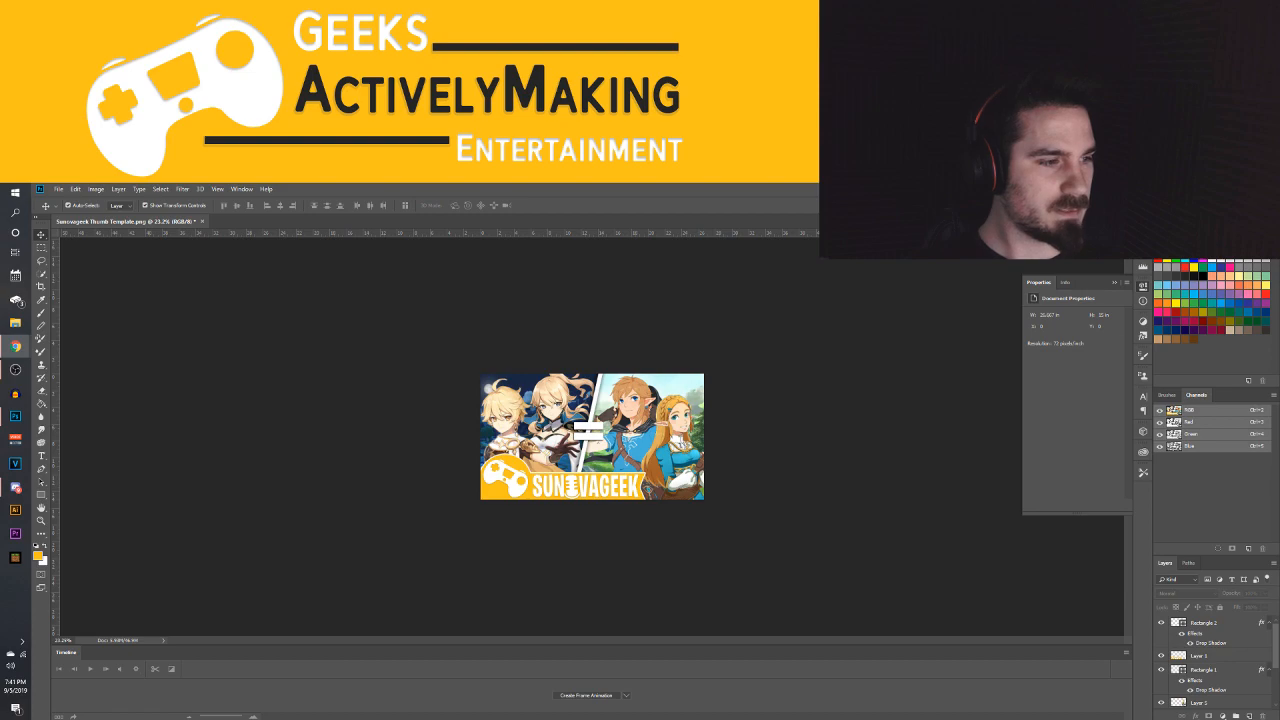
left_click_drag(2, 390, 240, 206)
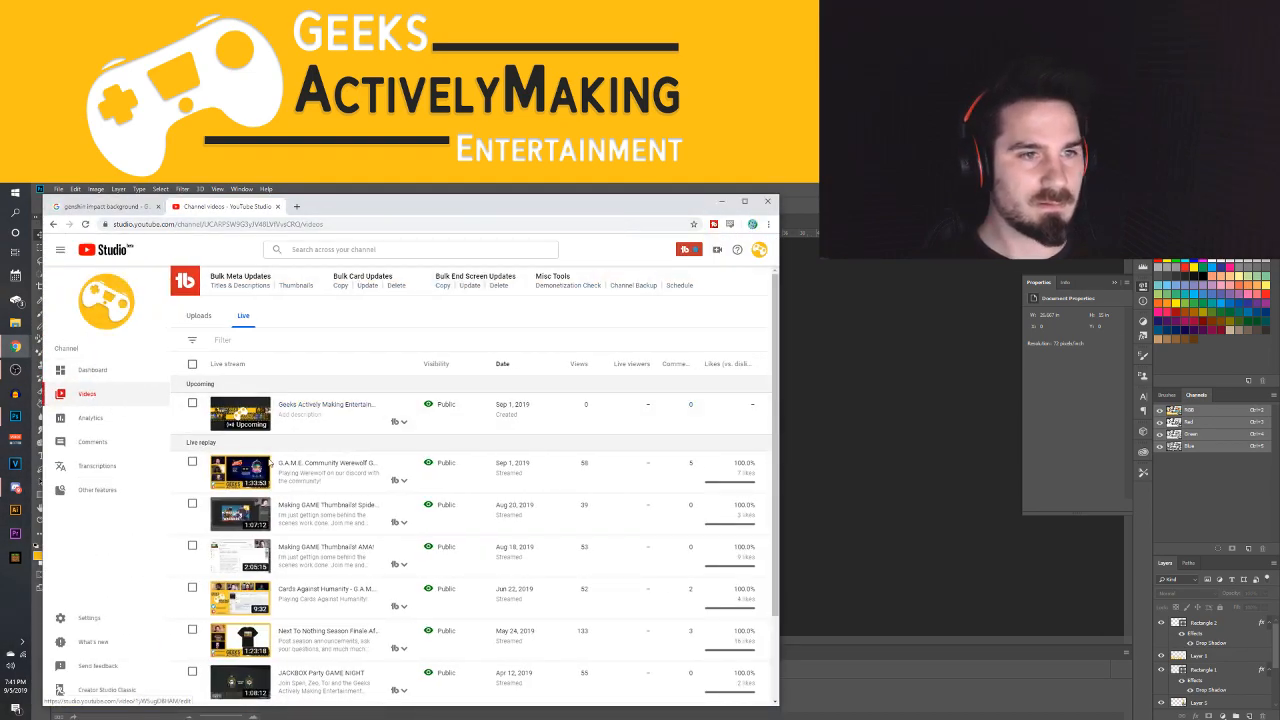
left_click(200, 318)
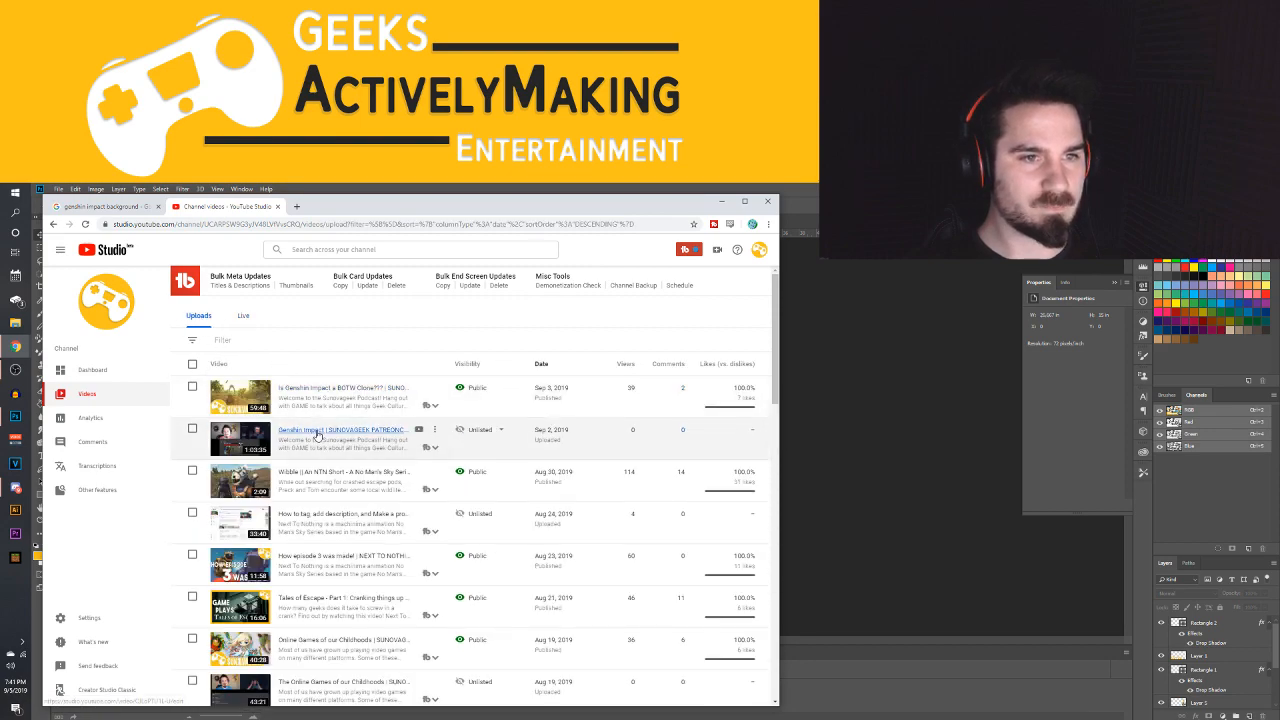
left_click(320, 430)
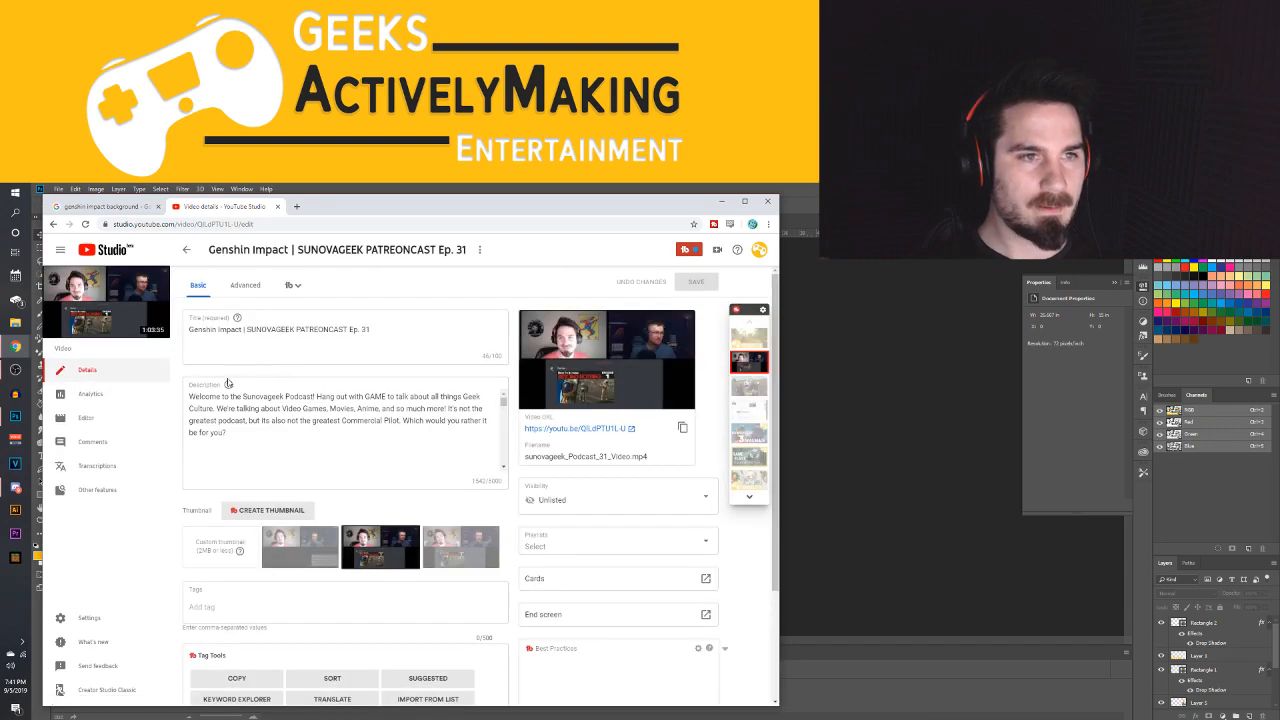
Upload the "sunovageek genshin" image as the video's custom thumbnail and save the video details
left_click(219, 546)
scroll(380, 347, "down", 2)
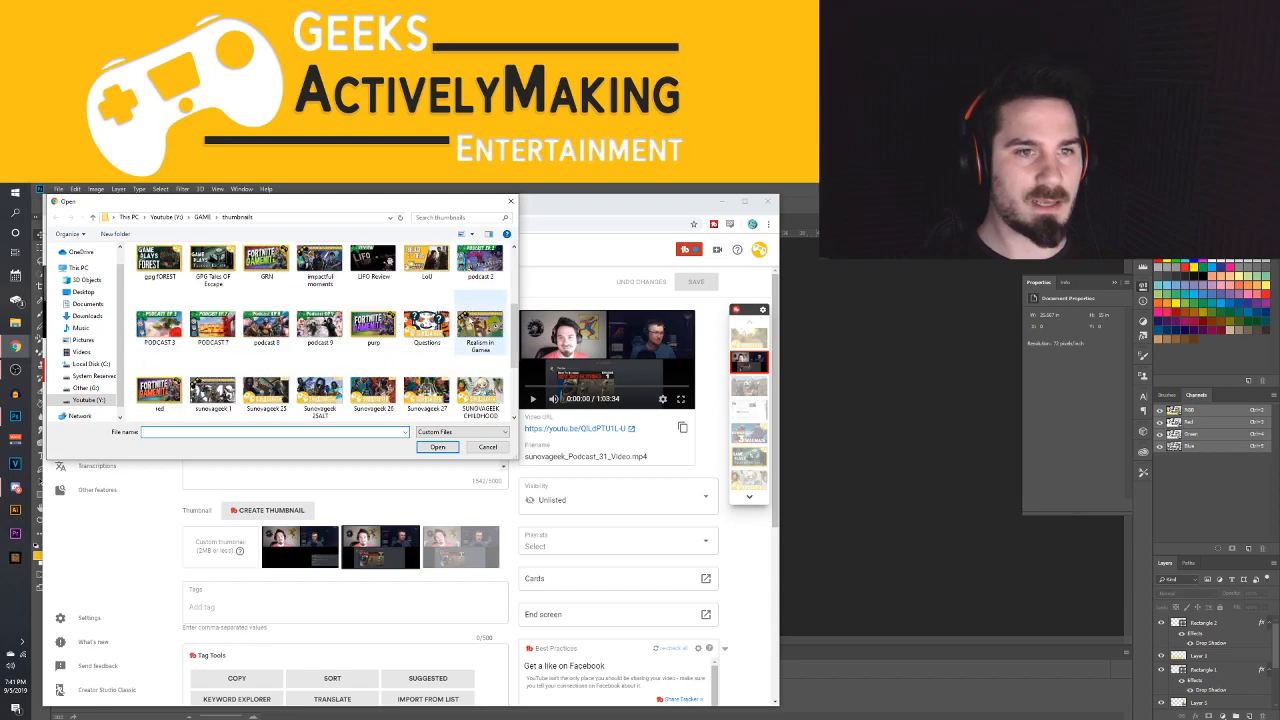
scroll(450, 342, "down", 1)
scroll(450, 342, "down", 1)
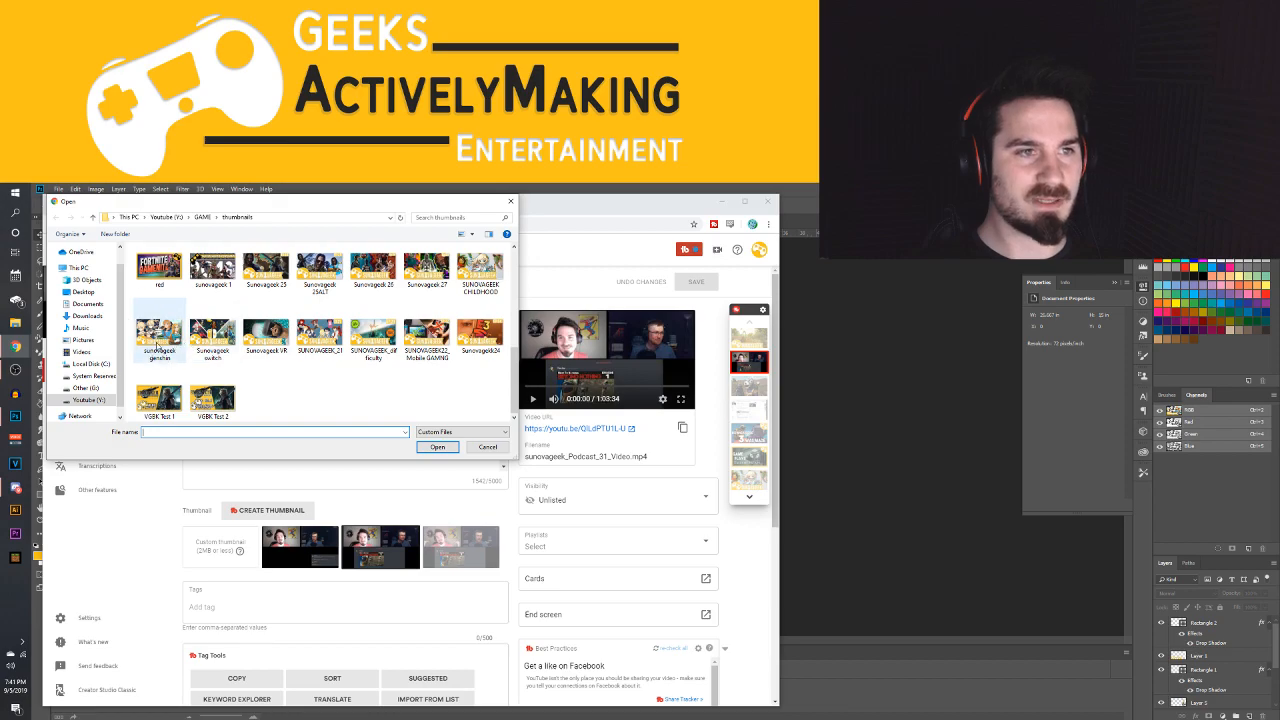
left_click(158, 338)
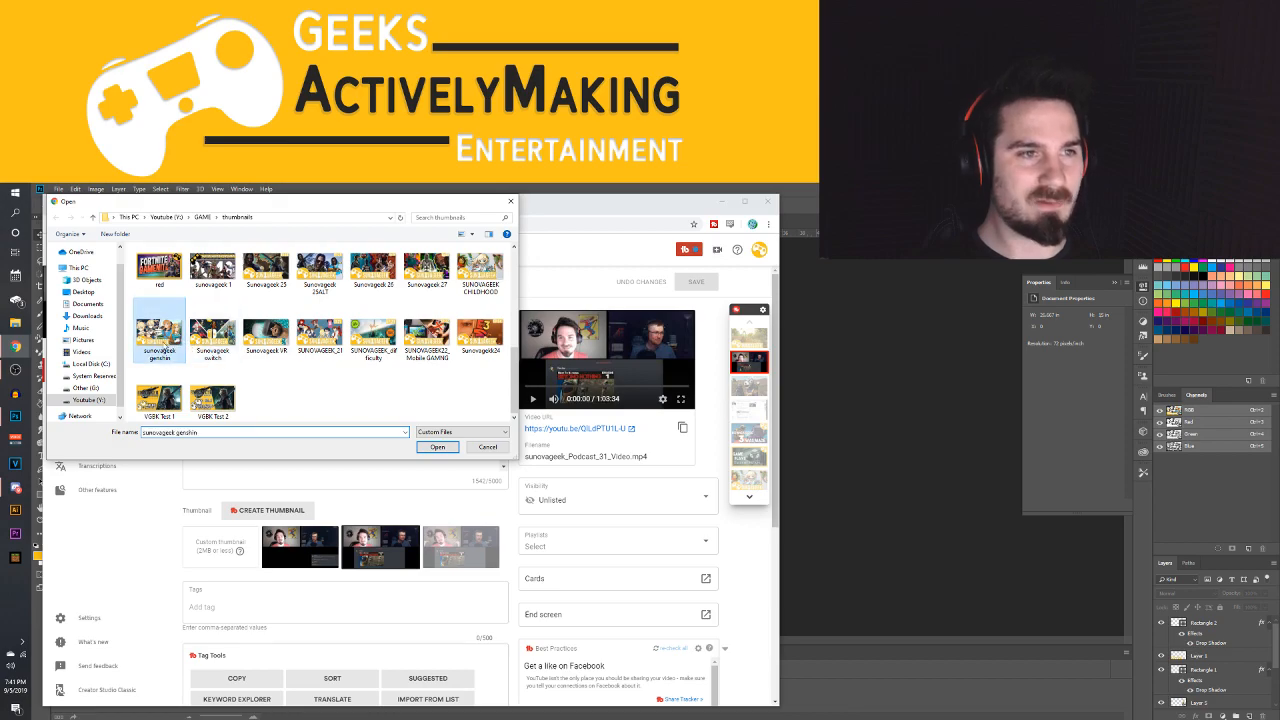
left_click(439, 447)
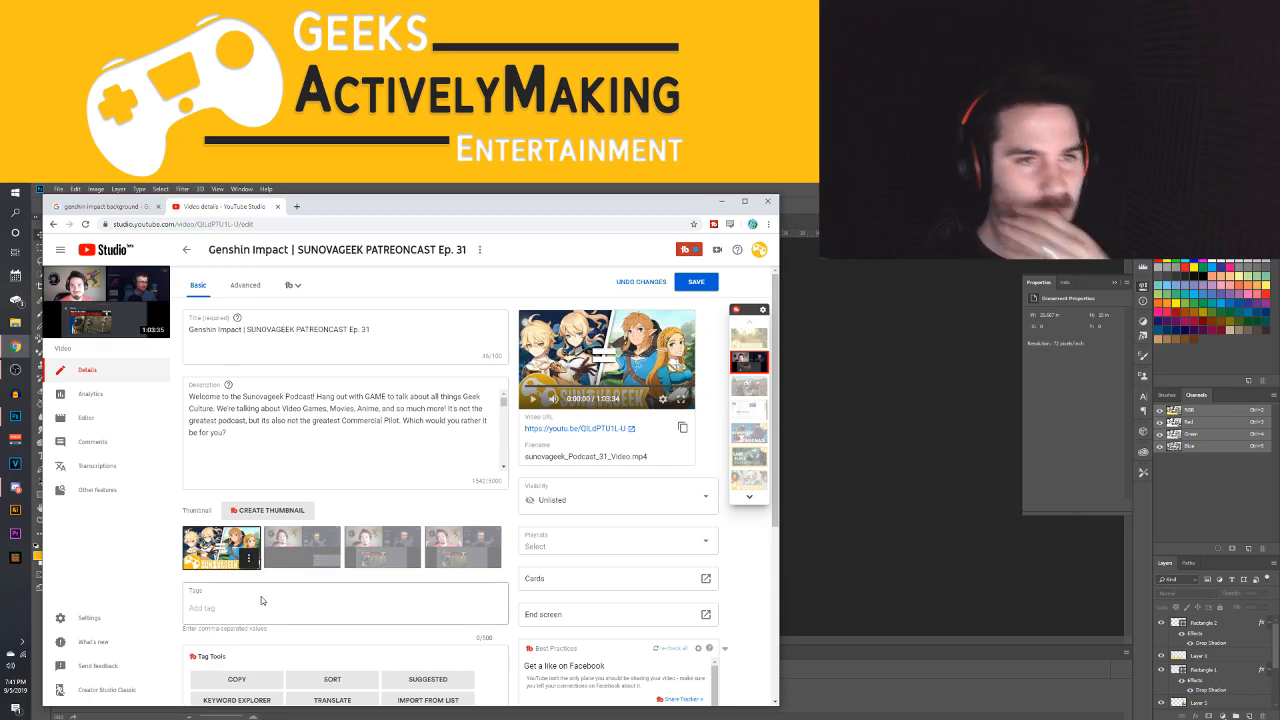
left_click(695, 284)
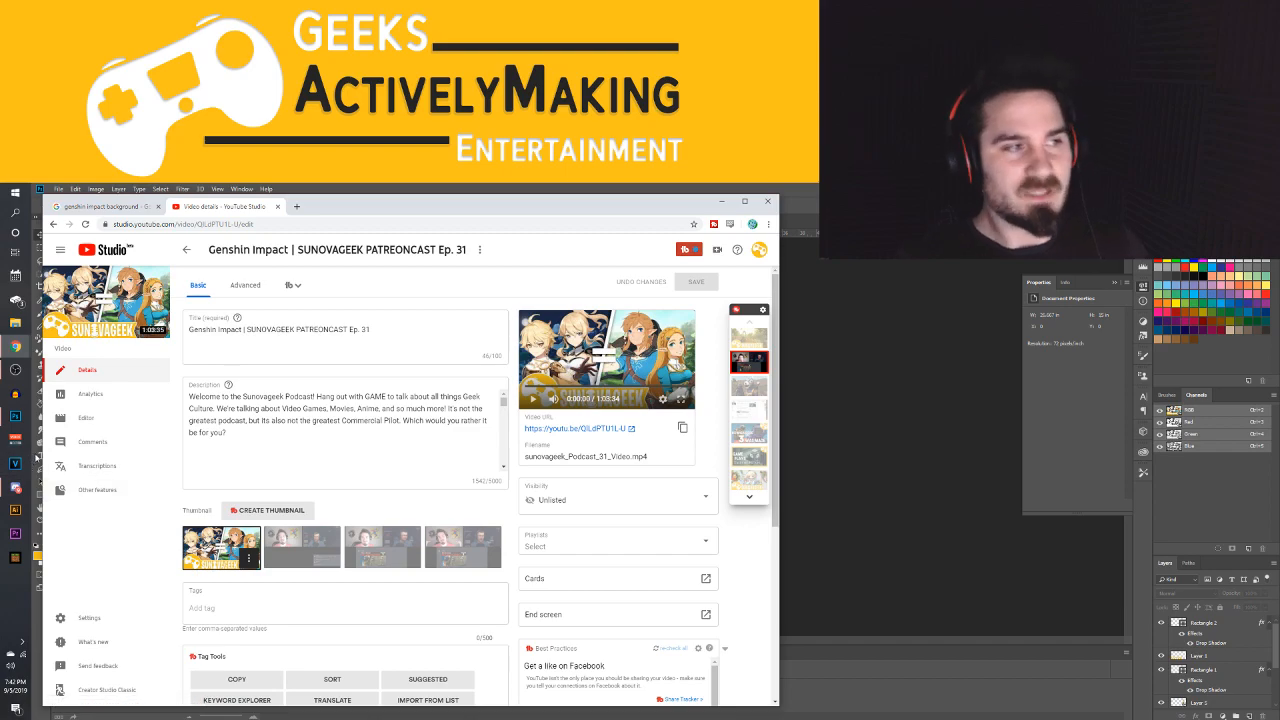
Return from the video details to the channel's list of uploaded videos
left_click(118, 206)
left_click(220, 206)
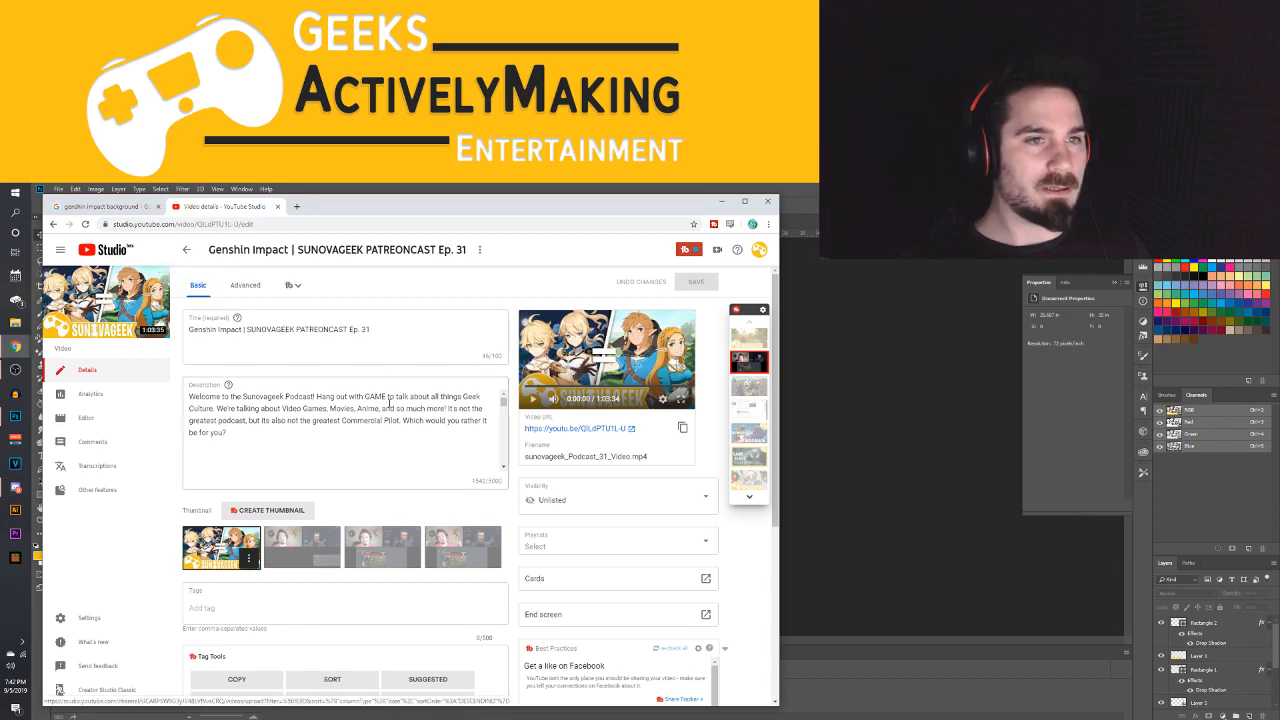
left_click(187, 250)
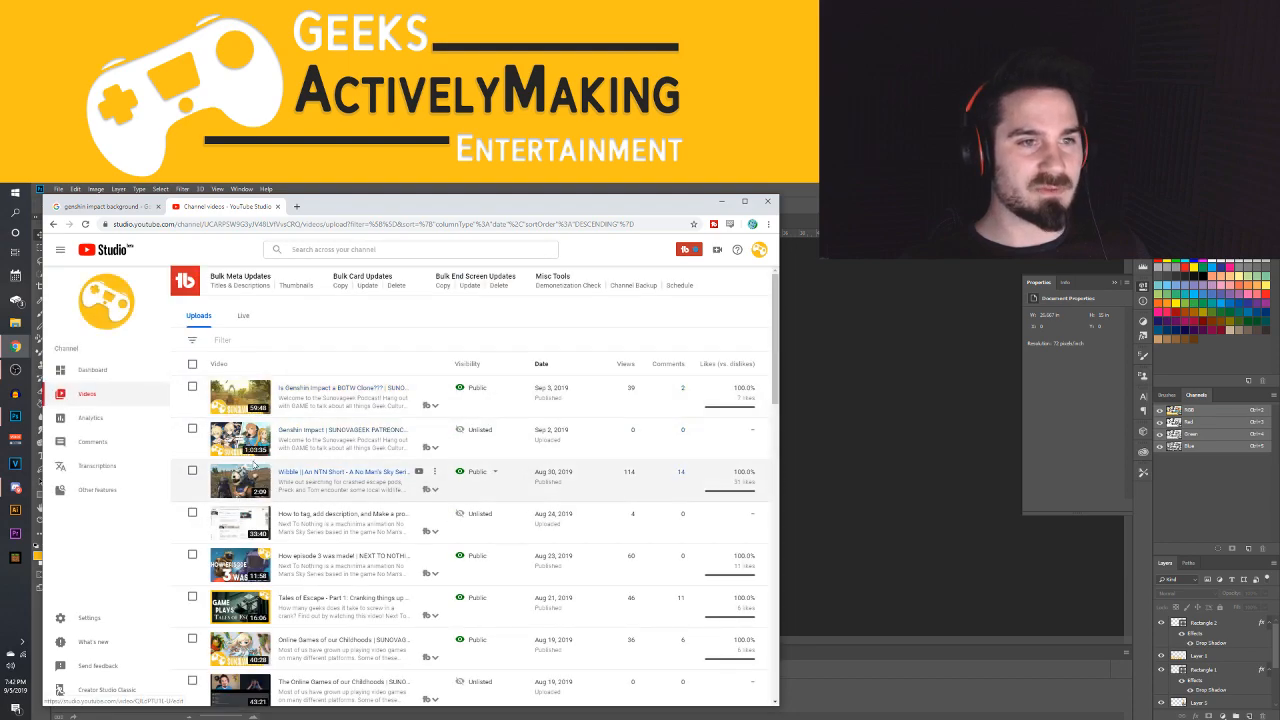
Upload "sunovageek genshin" as the custom thumbnail of "Is Genshin Impact a BOTW Clone??? | SUNOVAGEEK PODCAST Ep. 31" and save the video details
left_click(250, 406)
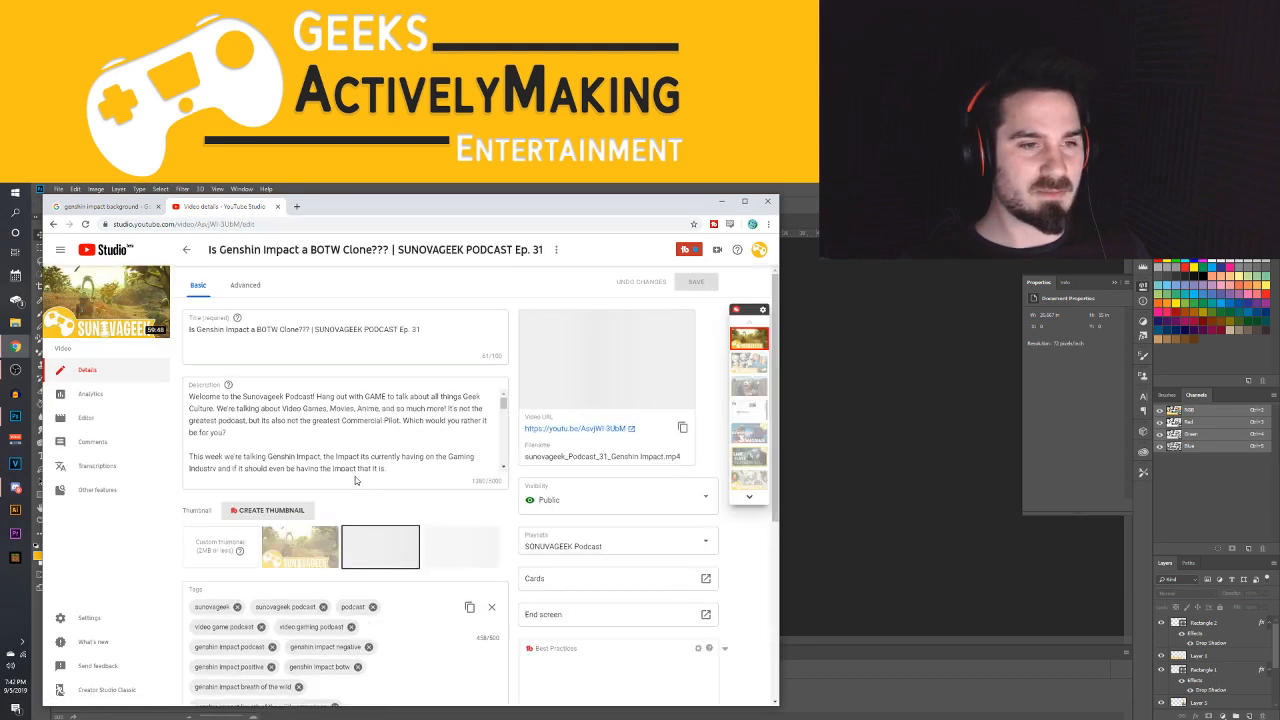
left_click(215, 547)
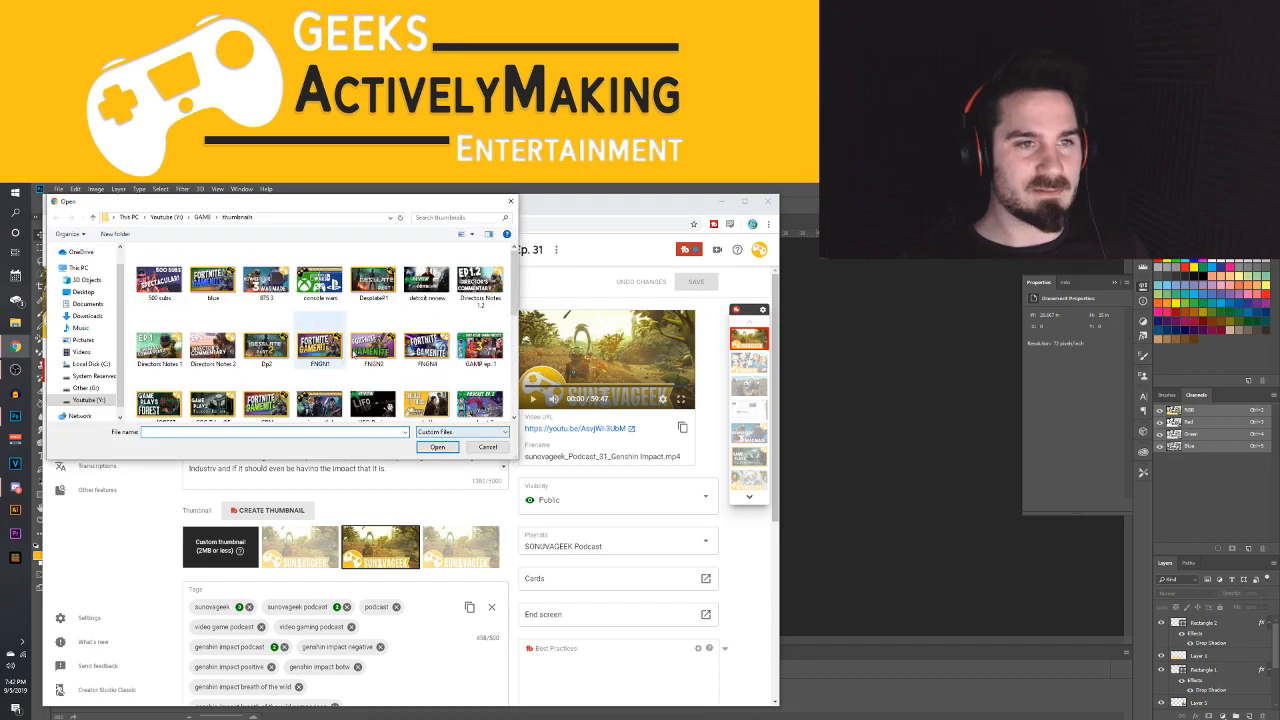
scroll(318, 330, "down", 3)
scroll(308, 341, "down", 2)
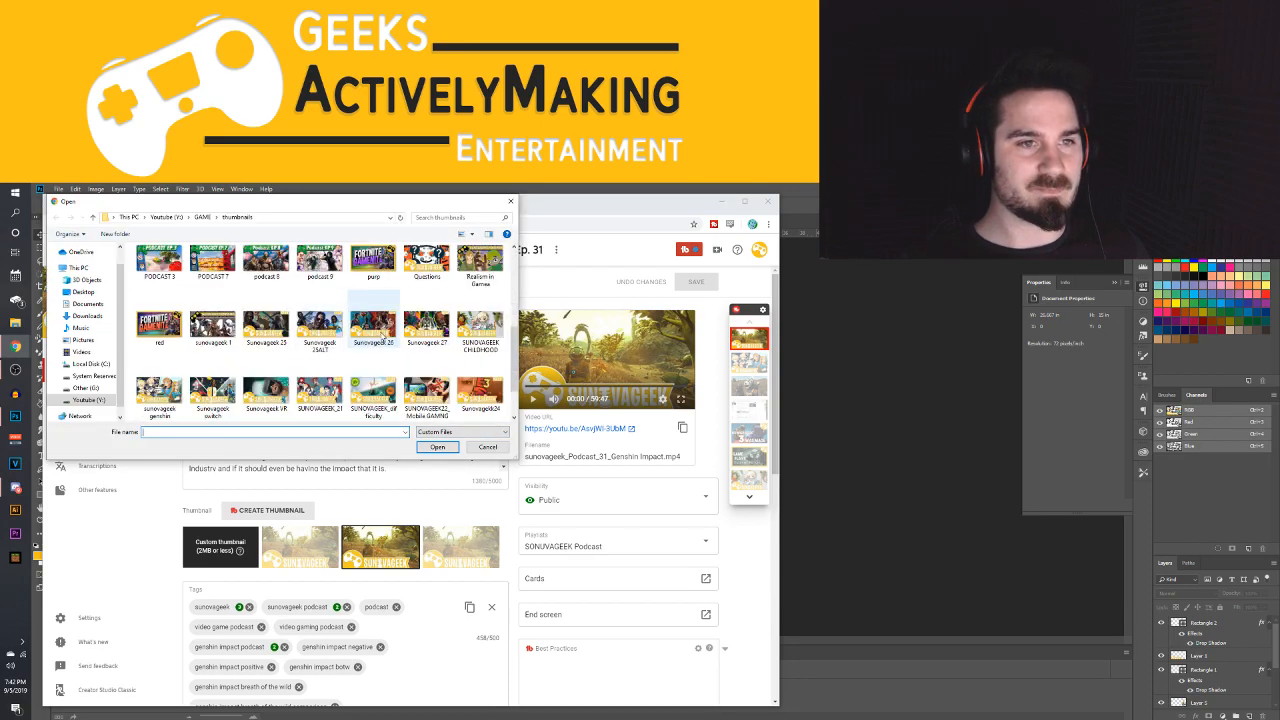
left_click(178, 342)
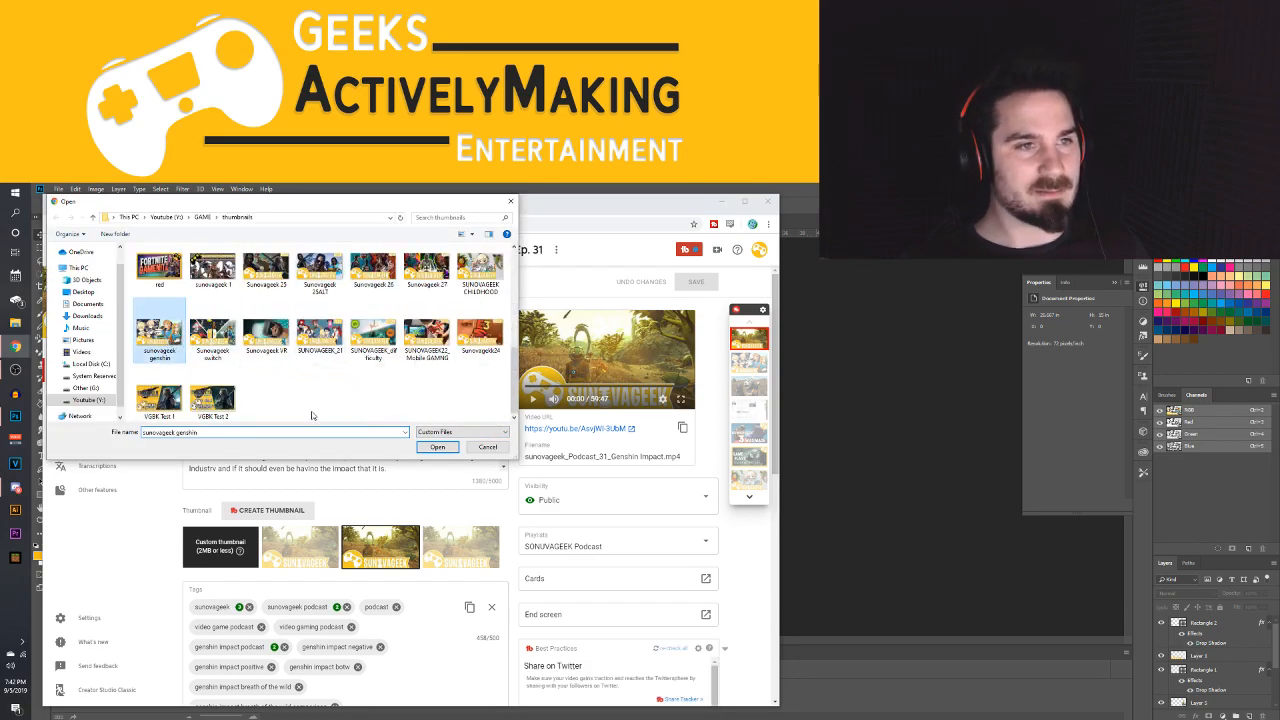
left_click(437, 446)
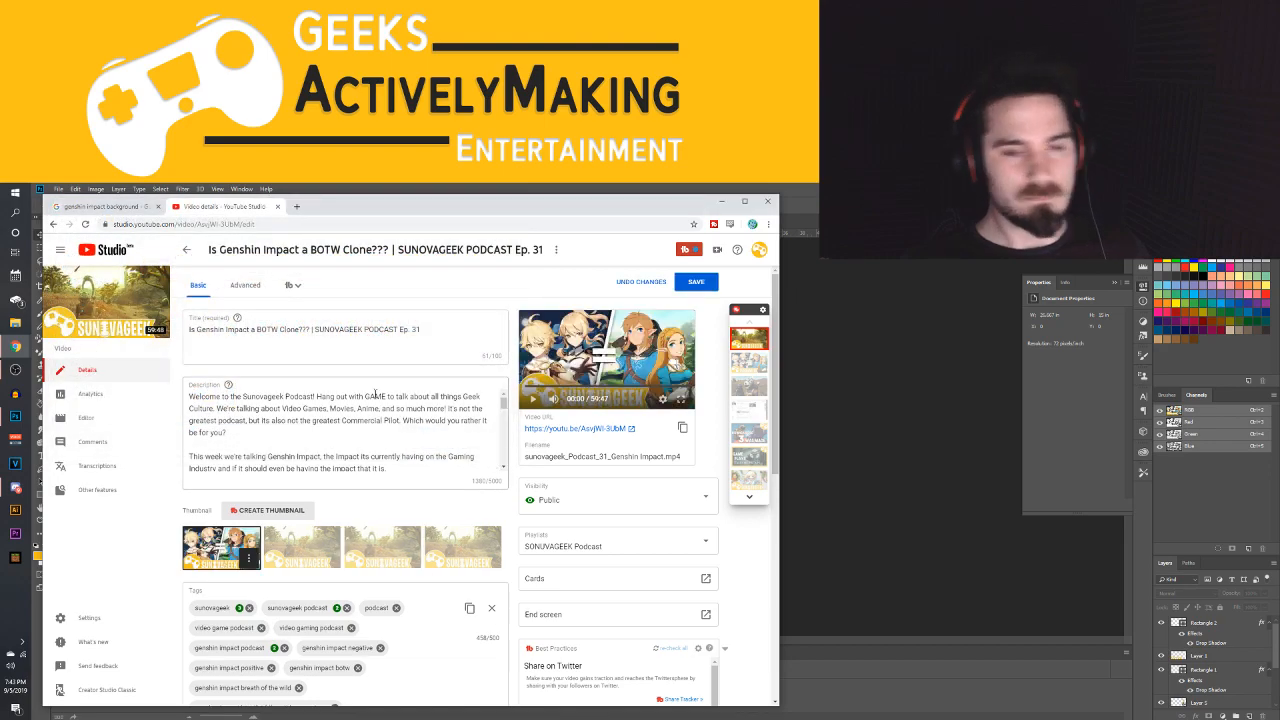
left_click(686, 283)
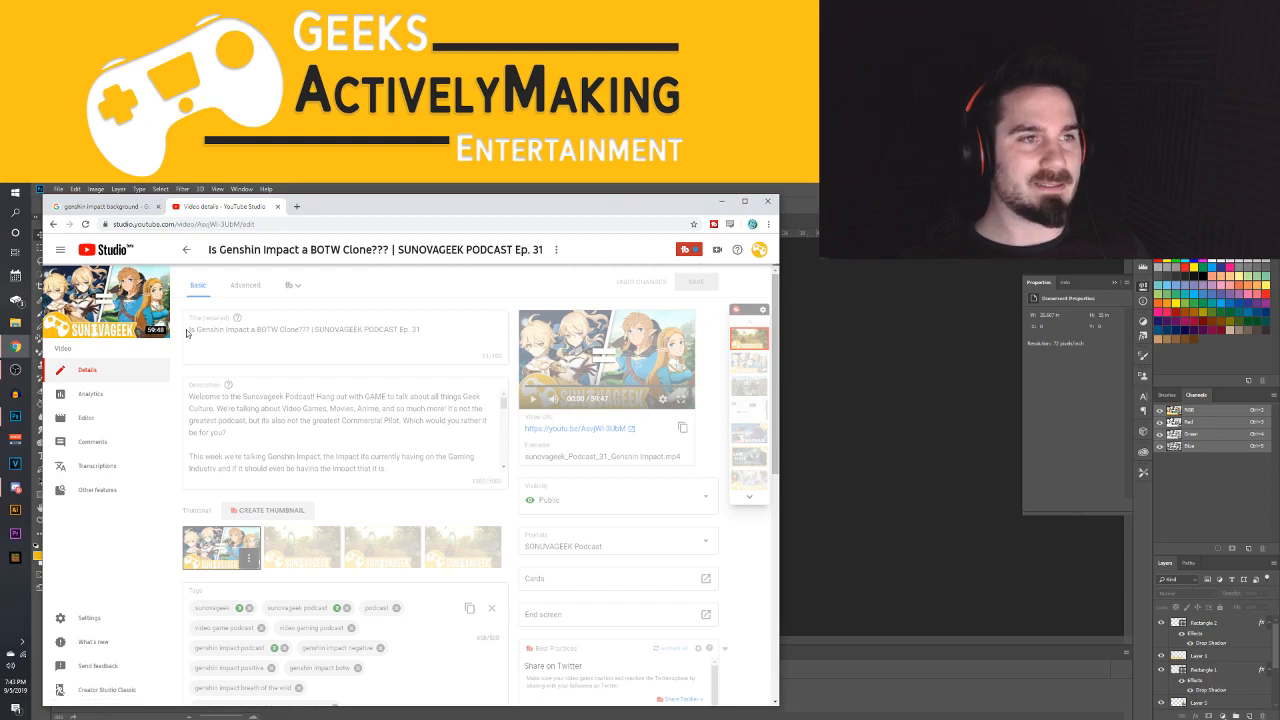
Return to the uploads list, open the details of "Wibble || An NTN Short", and select its third auto-generated thumbnail, the creature close-up
left_click(188, 251)
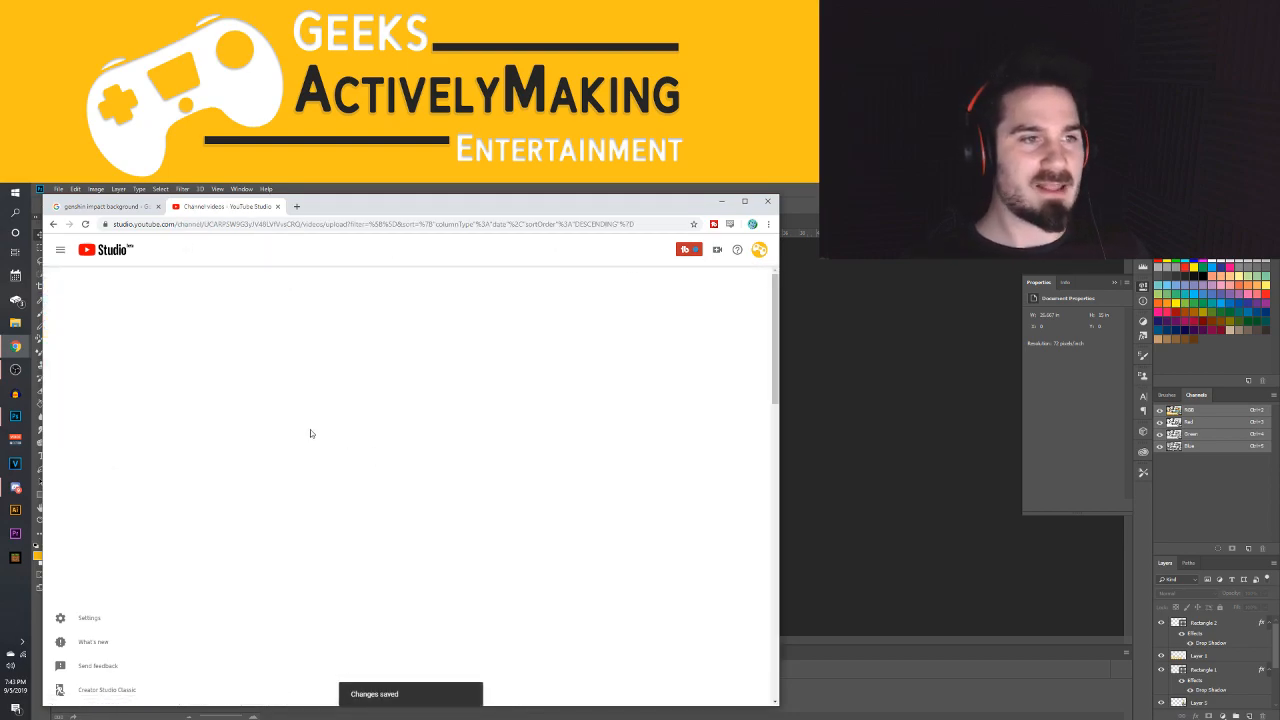
scroll(255, 612, "down", 5)
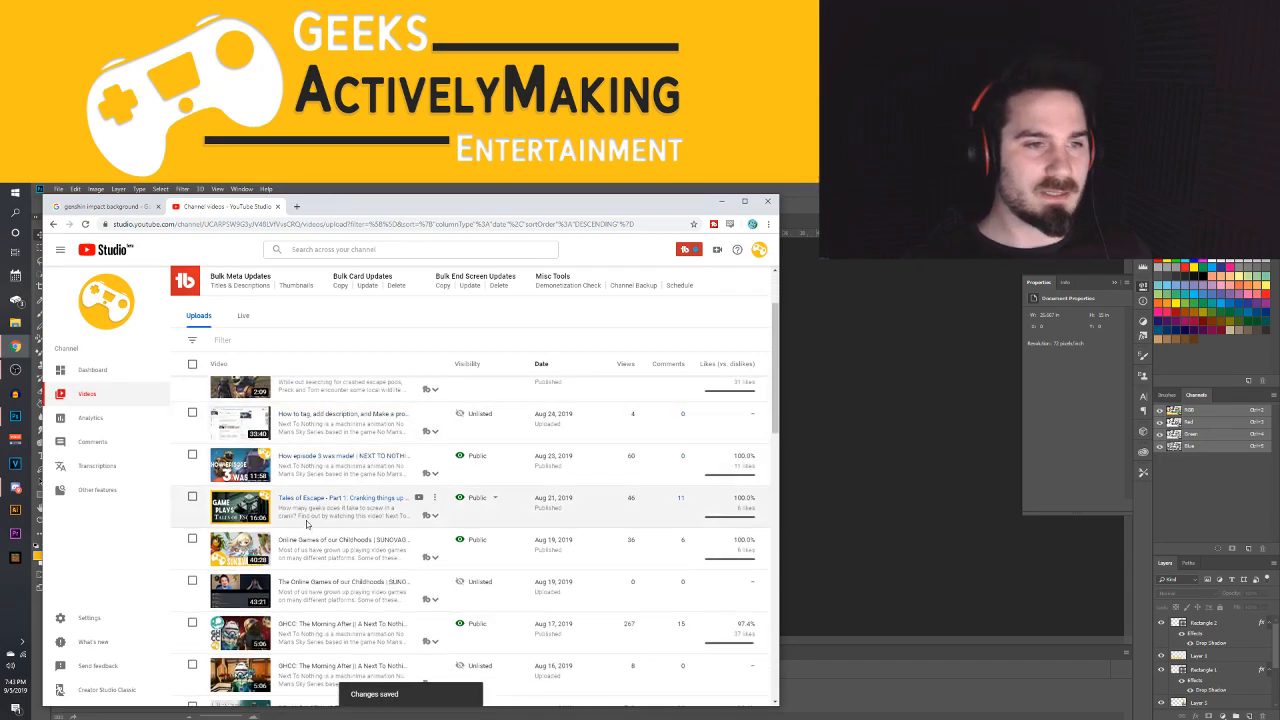
scroll(245, 500, "up", 1)
left_click(241, 430)
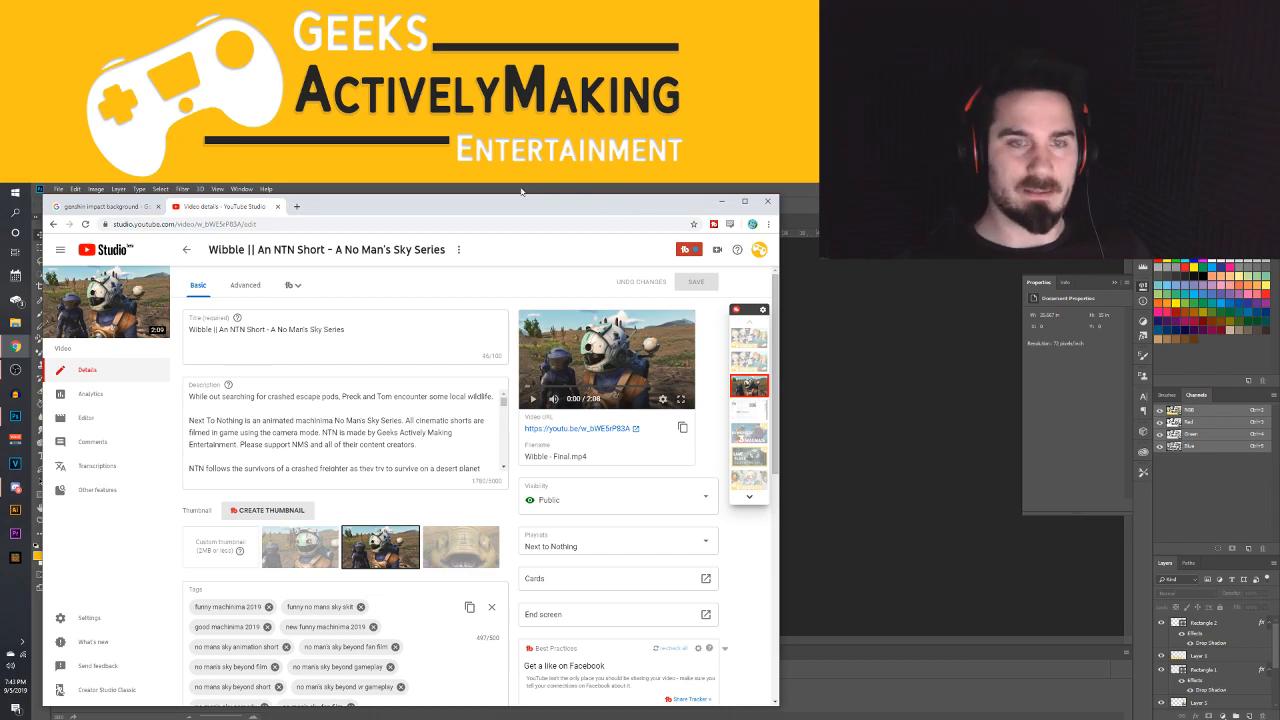
left_click(462, 550)
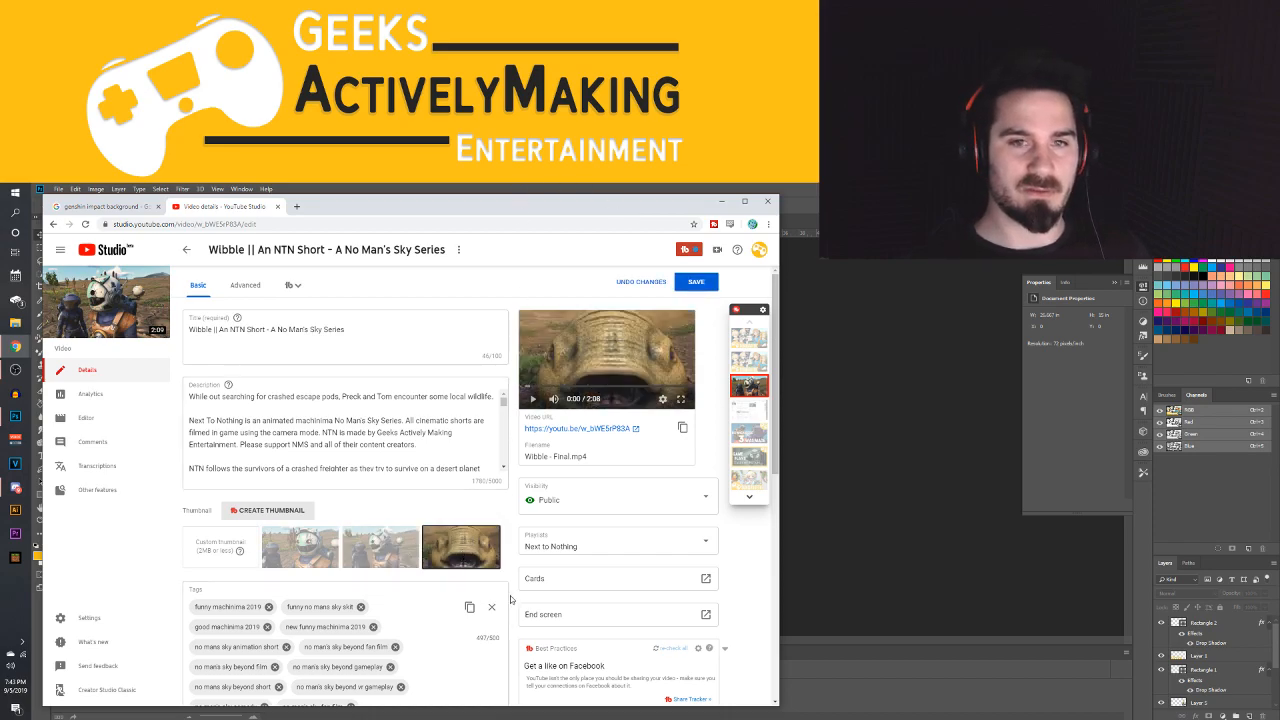
Switch to Discord and open the pinned messages of the G.A.M.E server's fan-content channel
left_click(493, 188)
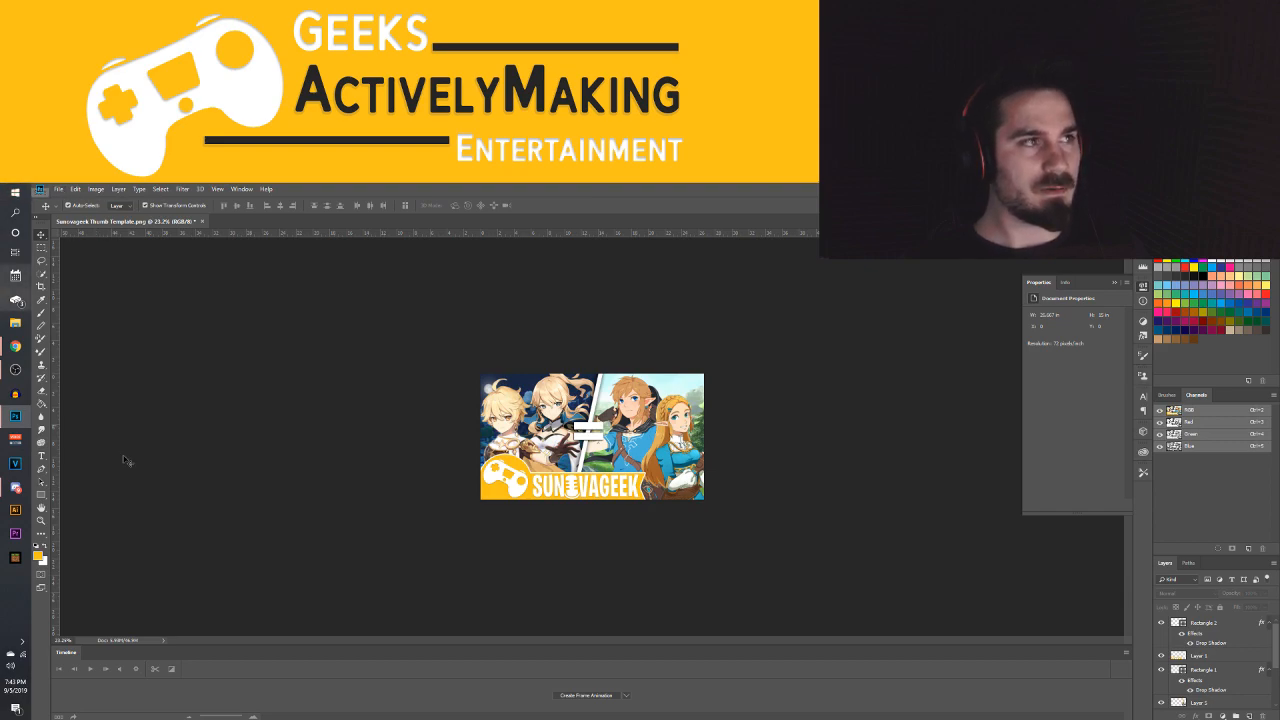
left_click(15, 487)
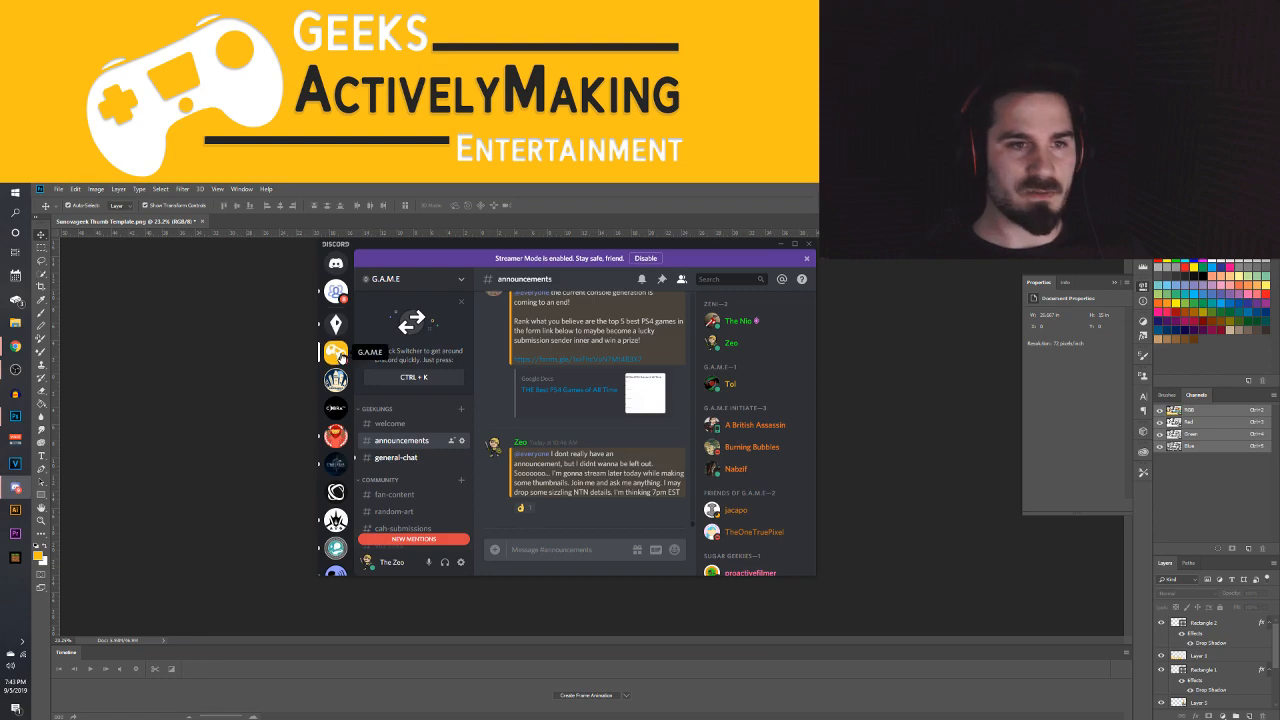
scroll(433, 450, "down", 3)
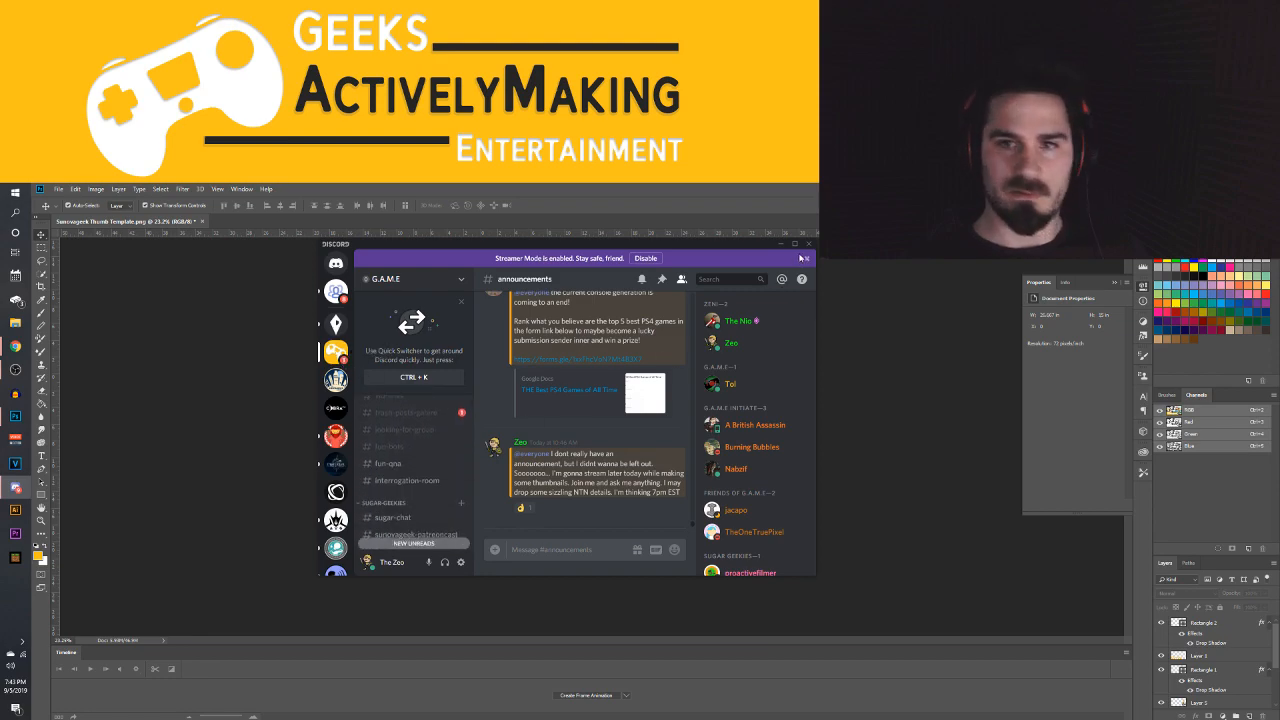
scroll(428, 455, "down", 3)
scroll(420, 465, "up", 10)
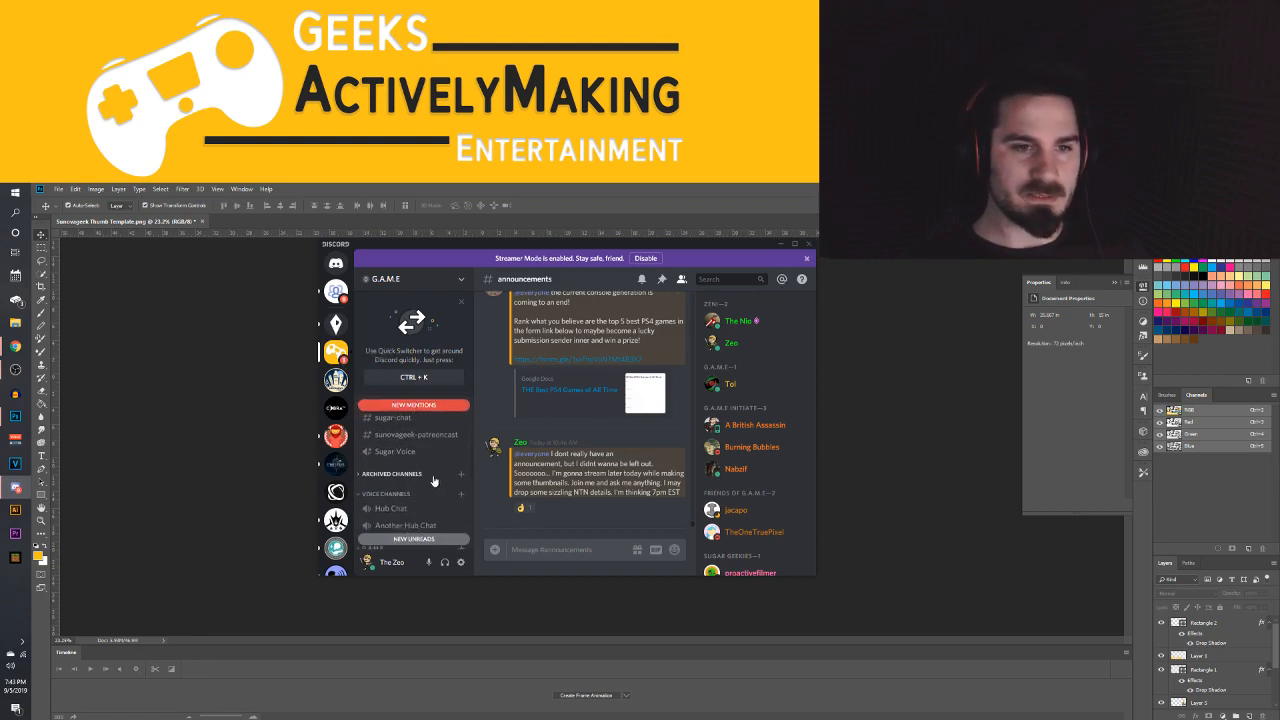
scroll(413, 468, "down", 1)
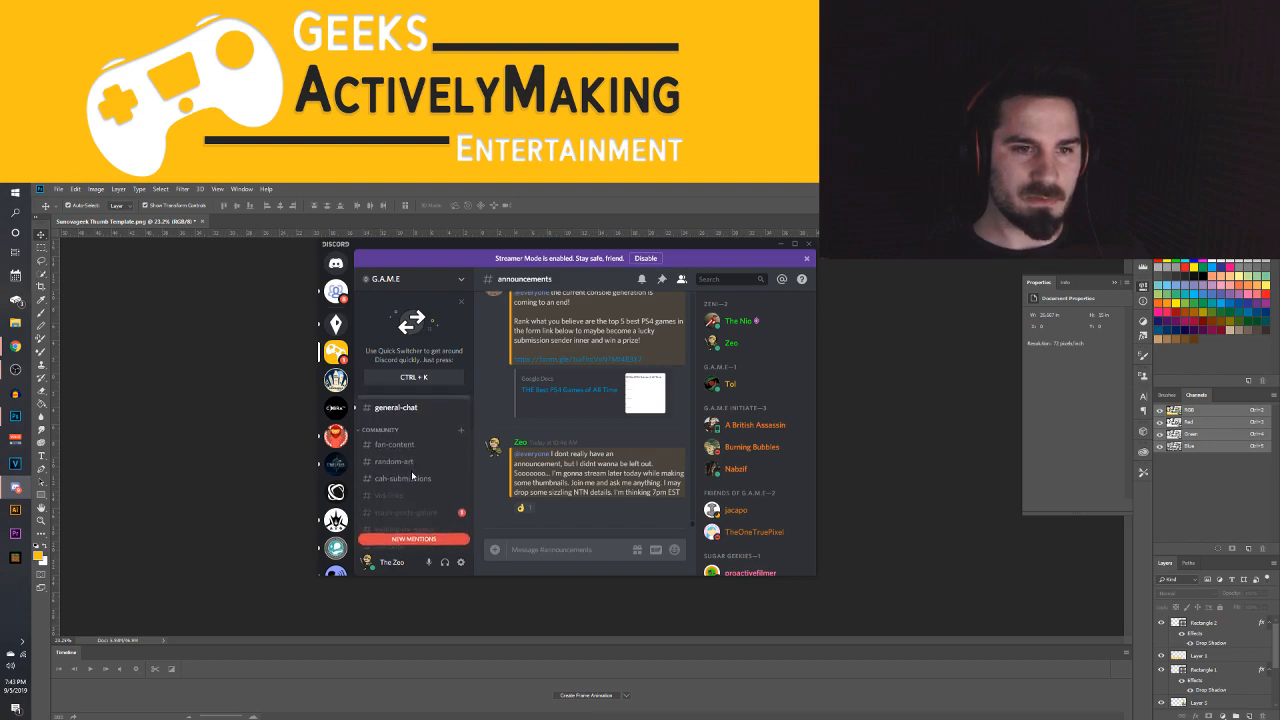
left_click(405, 446)
scroll(603, 336, "up", 5)
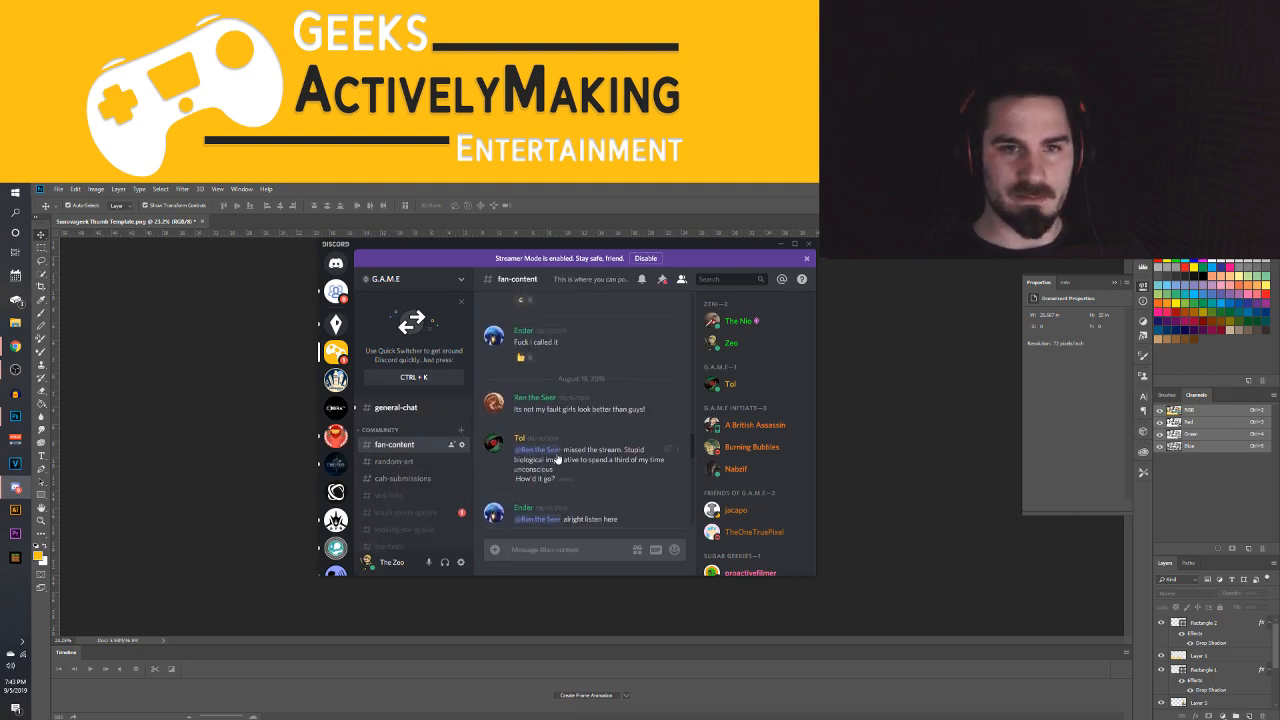
left_click(659, 280)
Look through the fan art in the fan-content channel's pinned messages for Next To Nothing character drawings
scroll(590, 405, "down", 5)
scroll(590, 405, "up", 3)
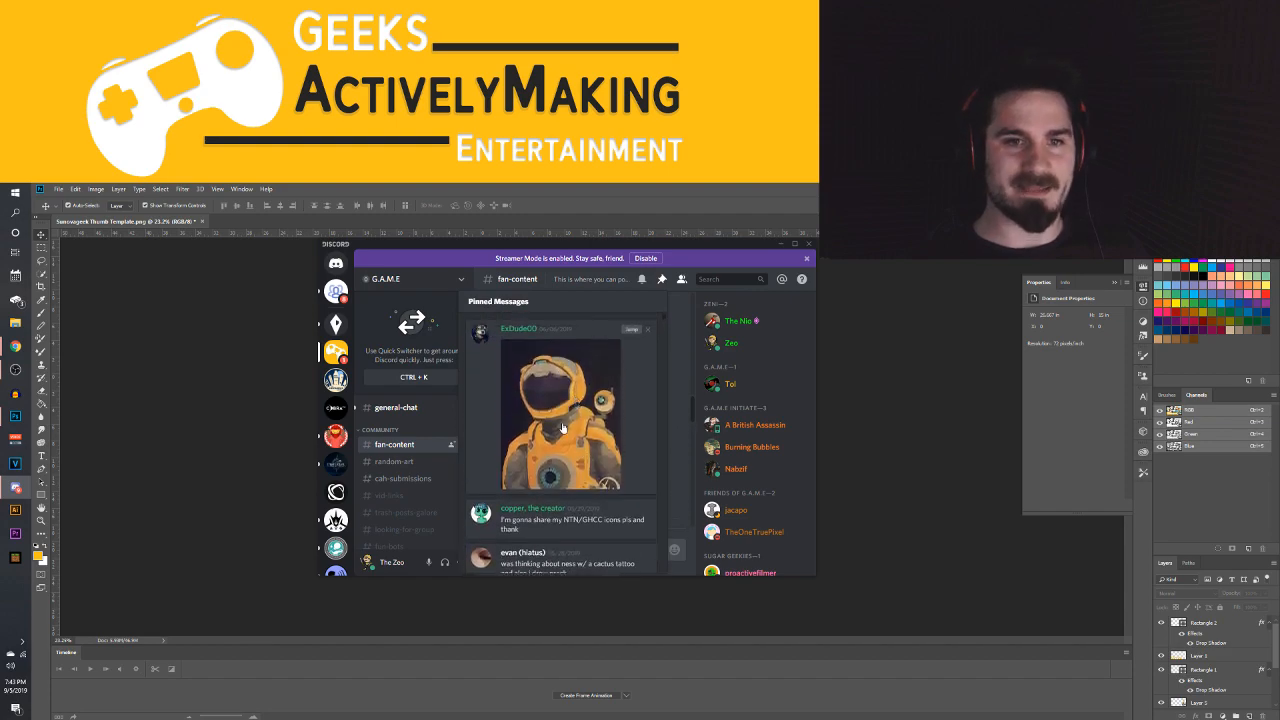
scroll(567, 420, "down", 4)
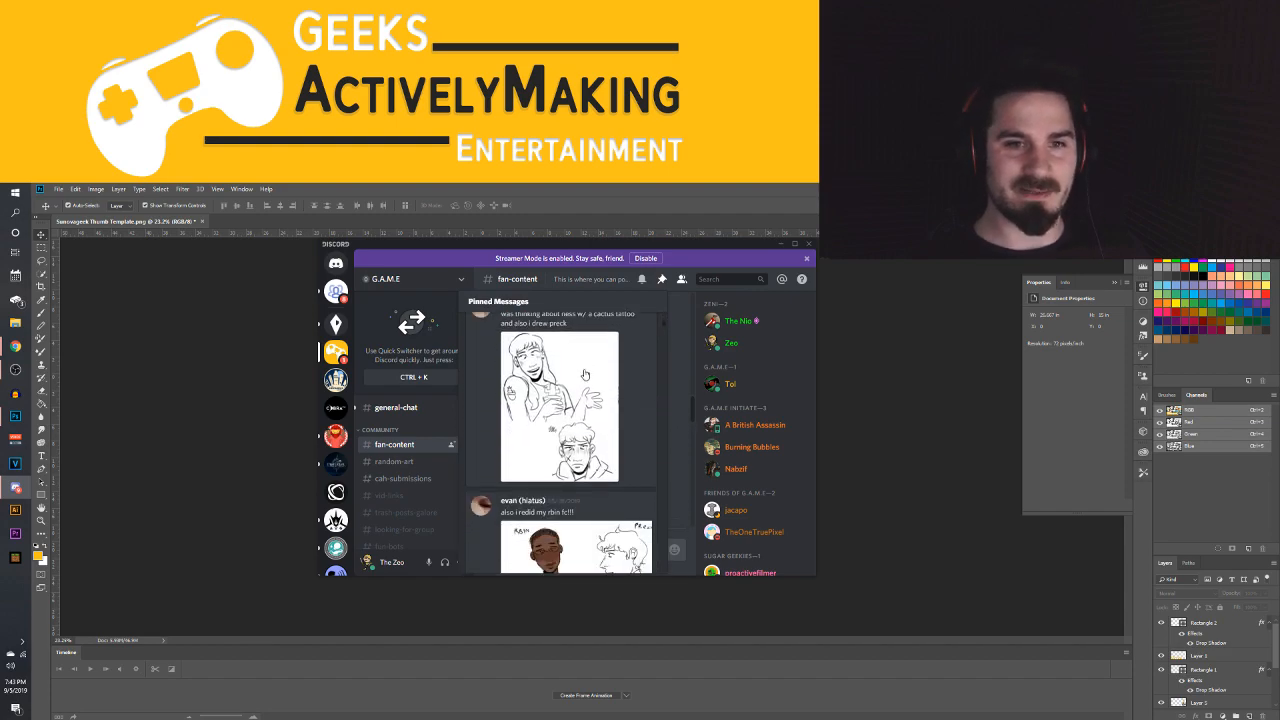
scroll(609, 356, "up", 2)
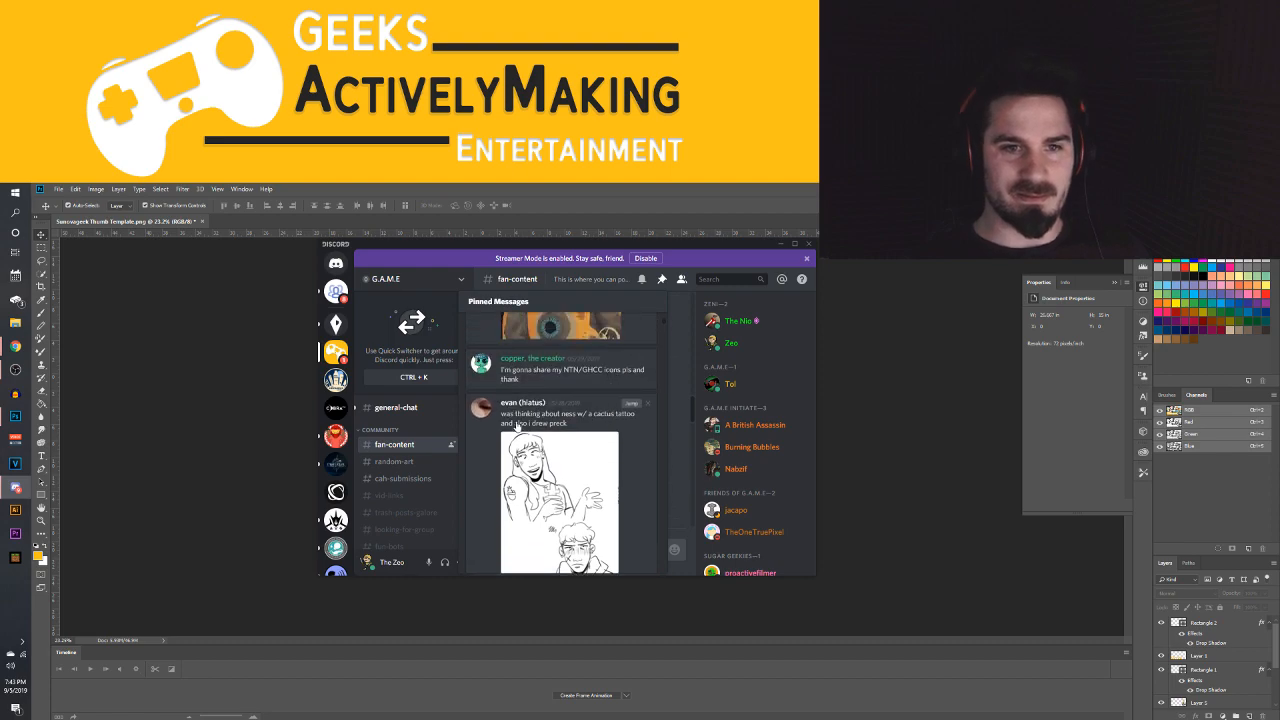
scroll(590, 440, "down", 1)
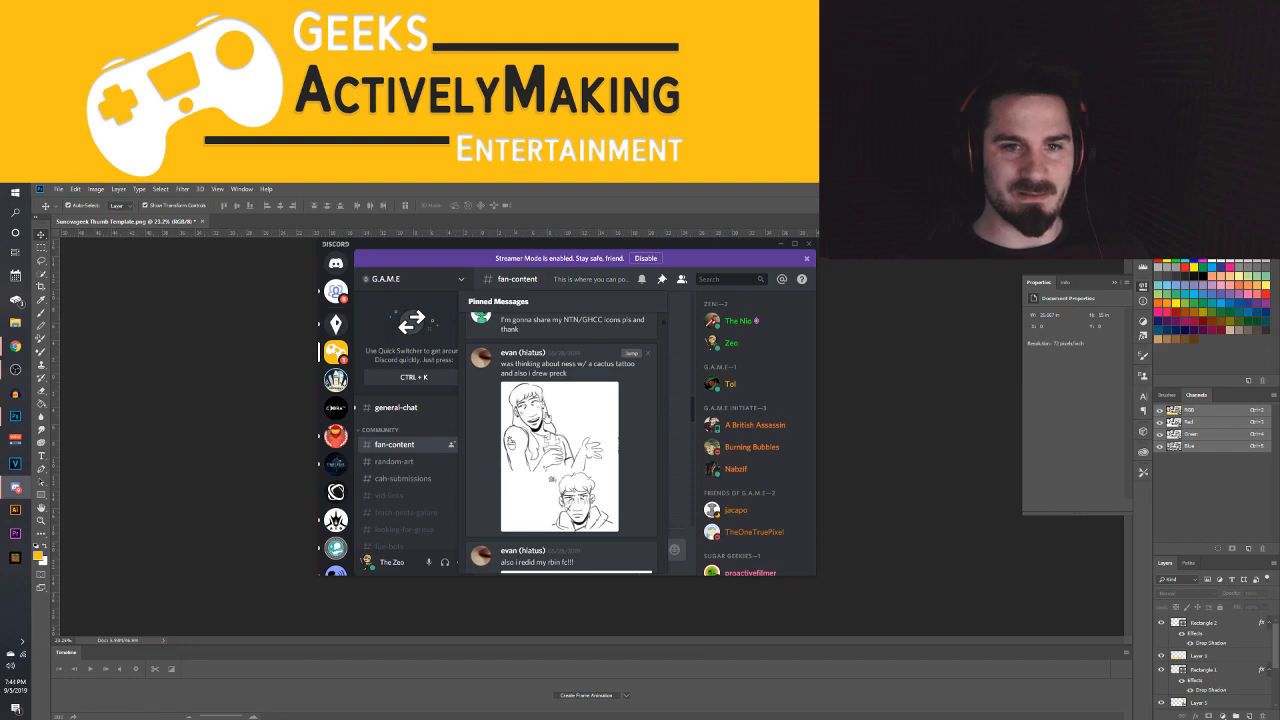
scroll(561, 440, "down", 4)
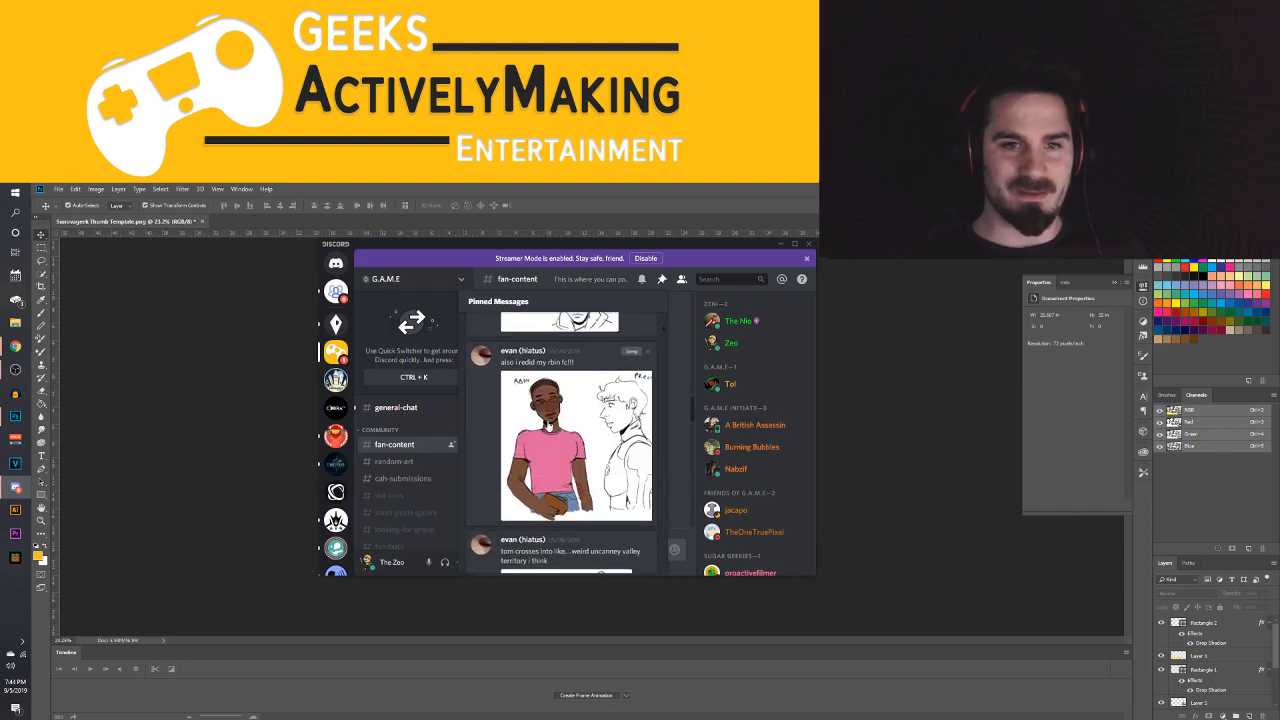
scroll(560, 440, "down", 4)
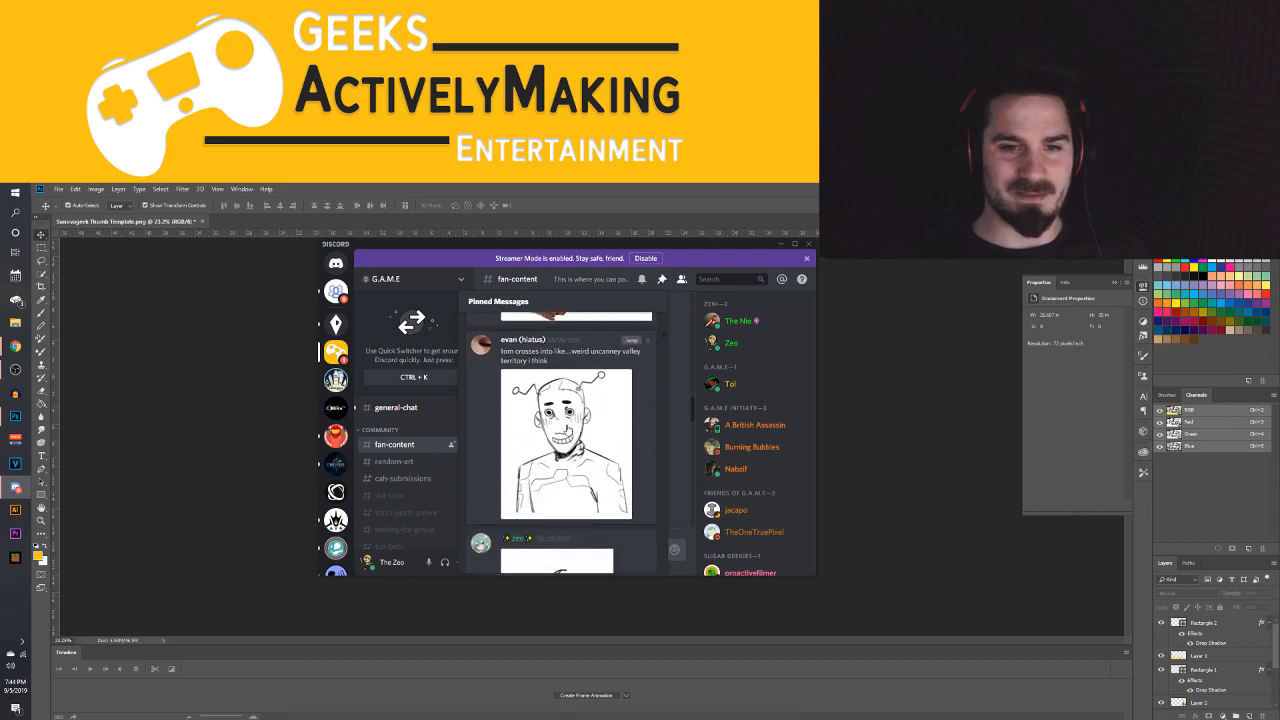
scroll(595, 414, "down", 10)
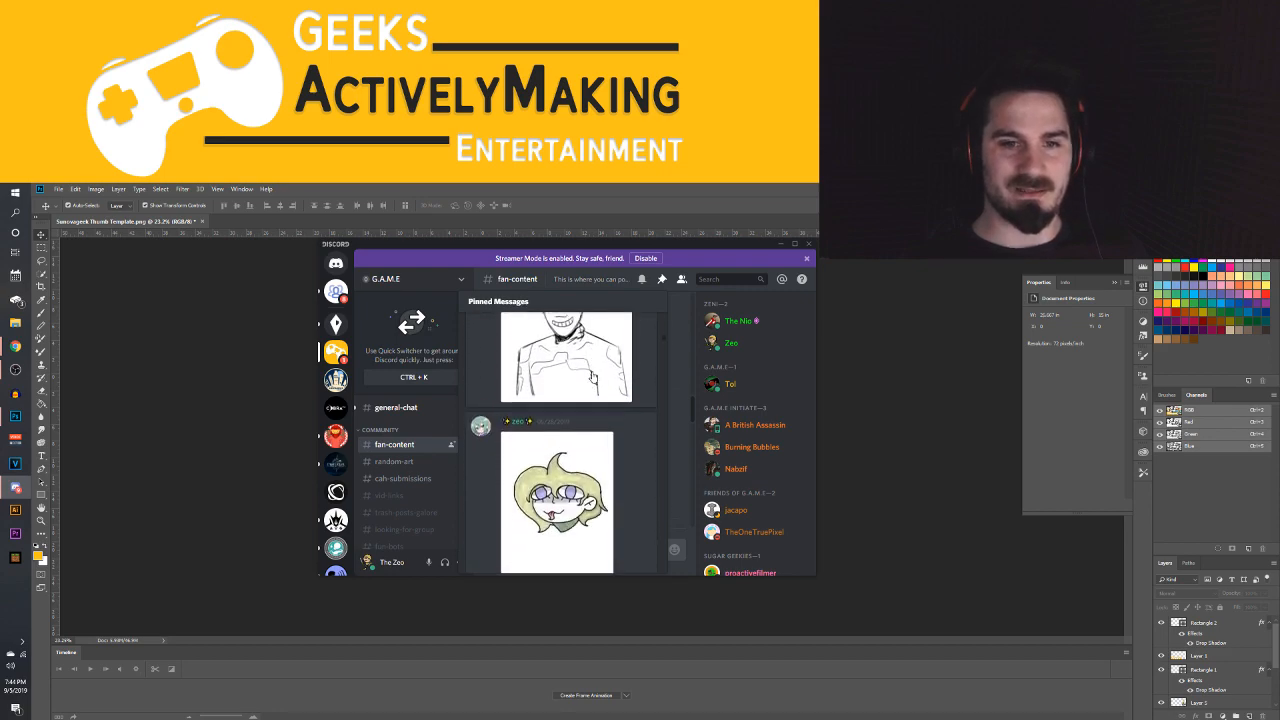
scroll(606, 373, "down", 3)
scroll(562, 488, "up", 6)
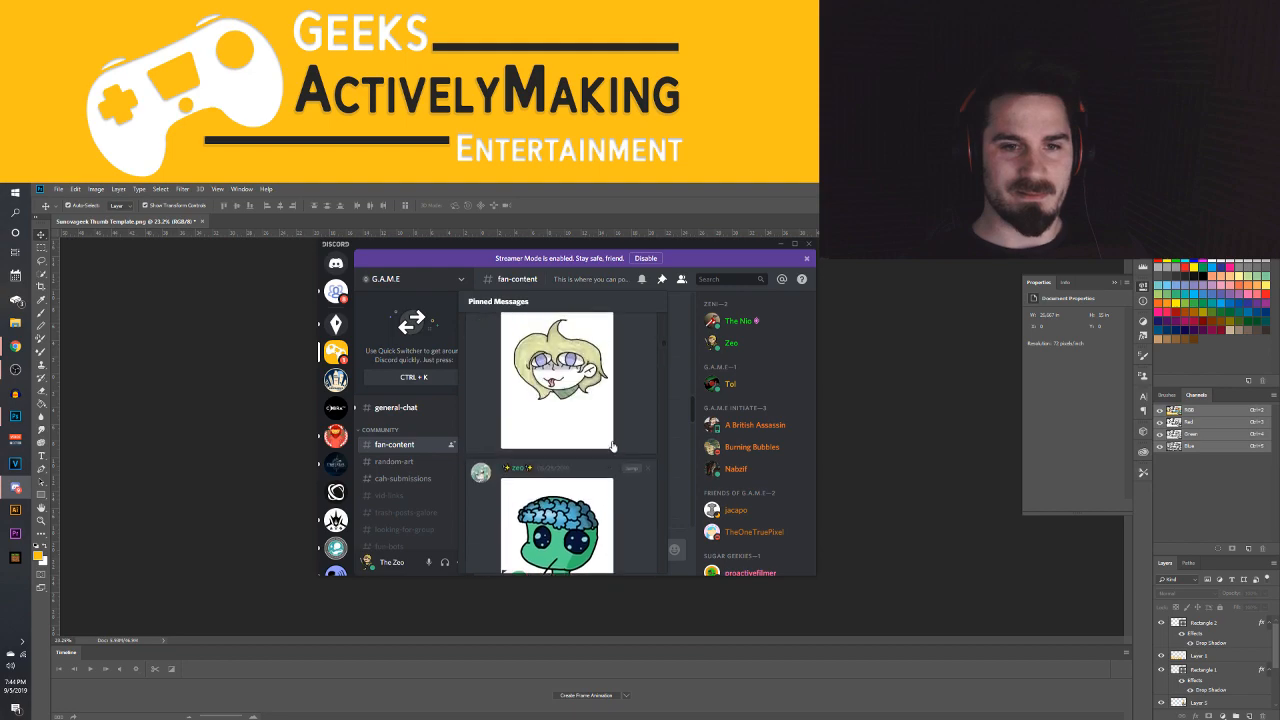
scroll(562, 488, "down", 5)
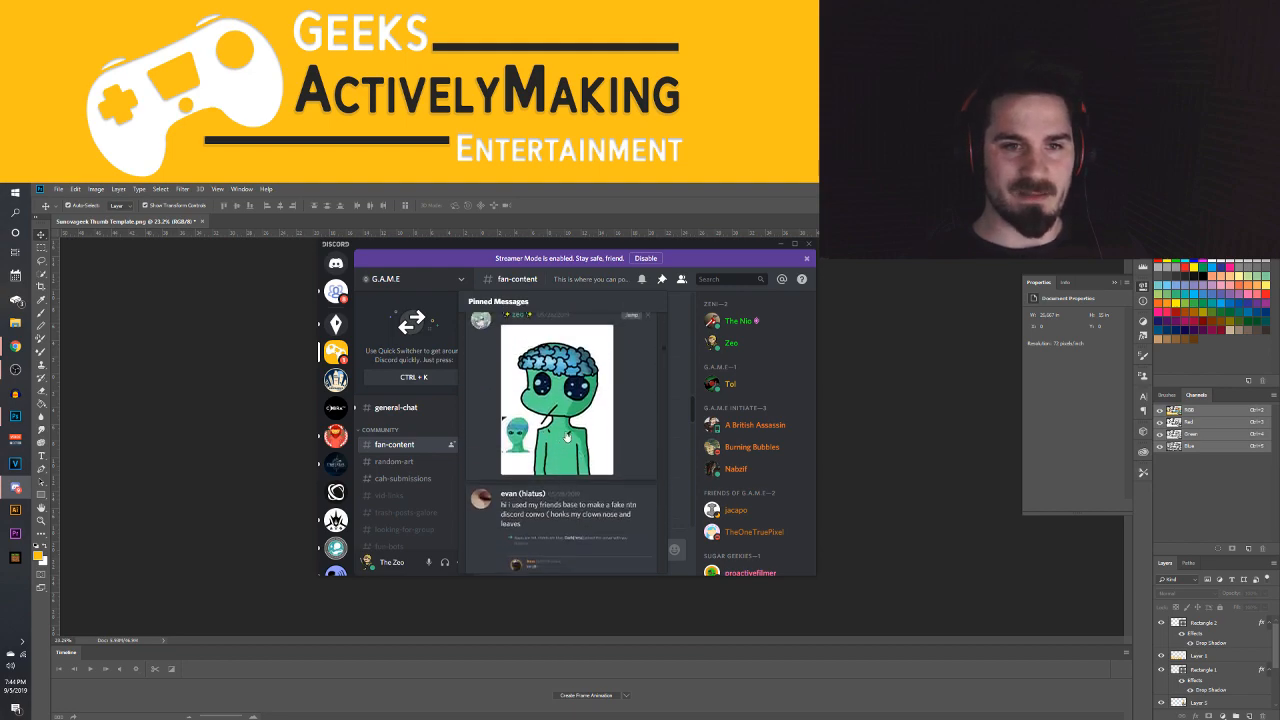
scroll(580, 430, "down", 2)
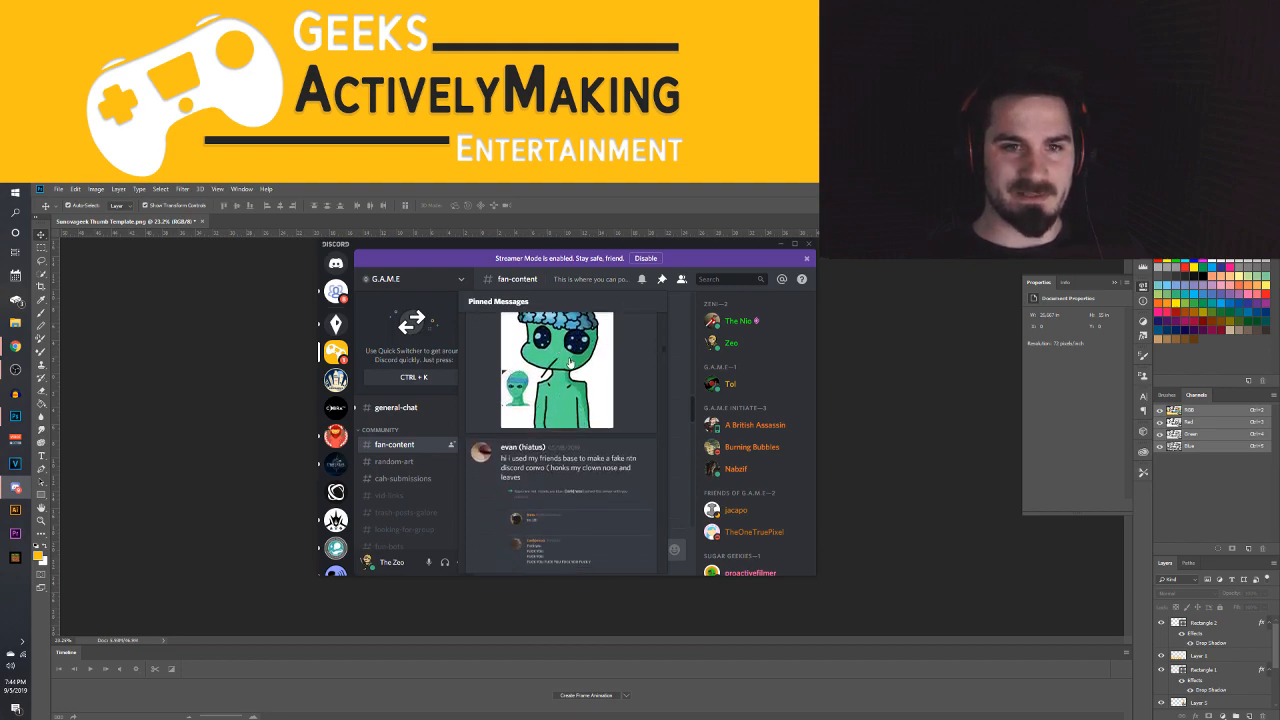
scroll(567, 373, "down", 2)
scroll(571, 375, "down", 5)
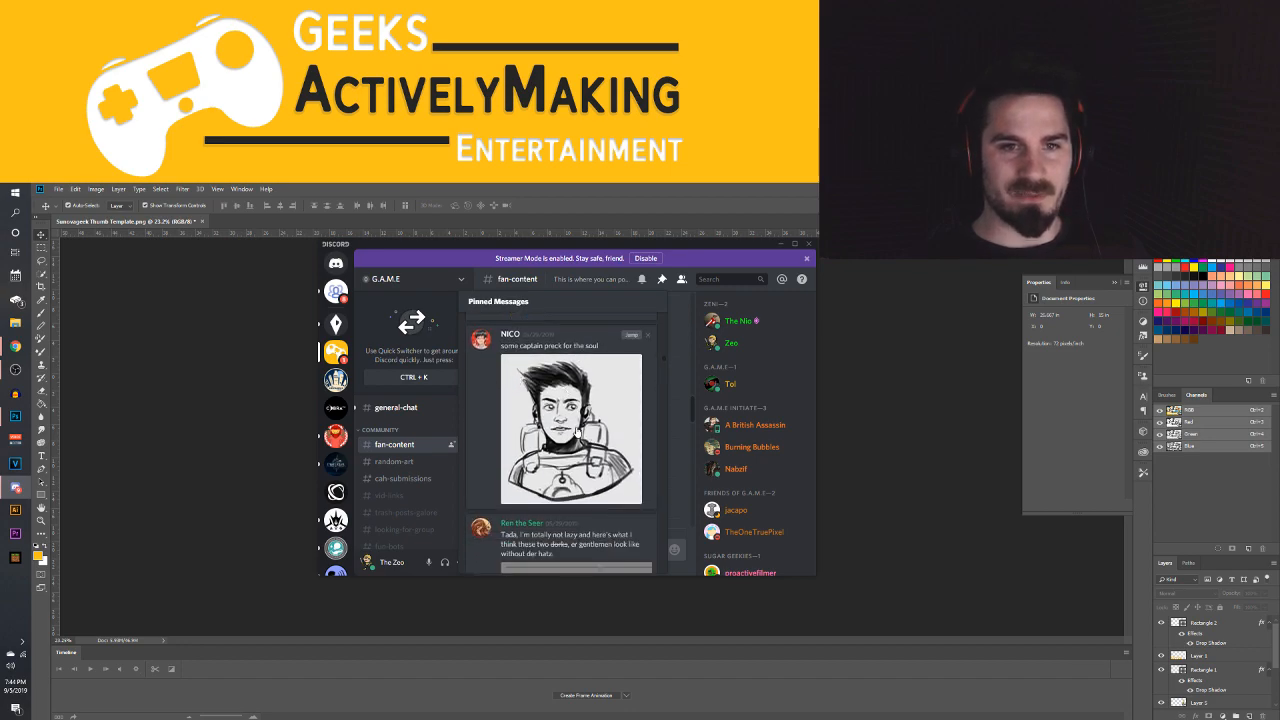
scroll(575, 425, "down", 3)
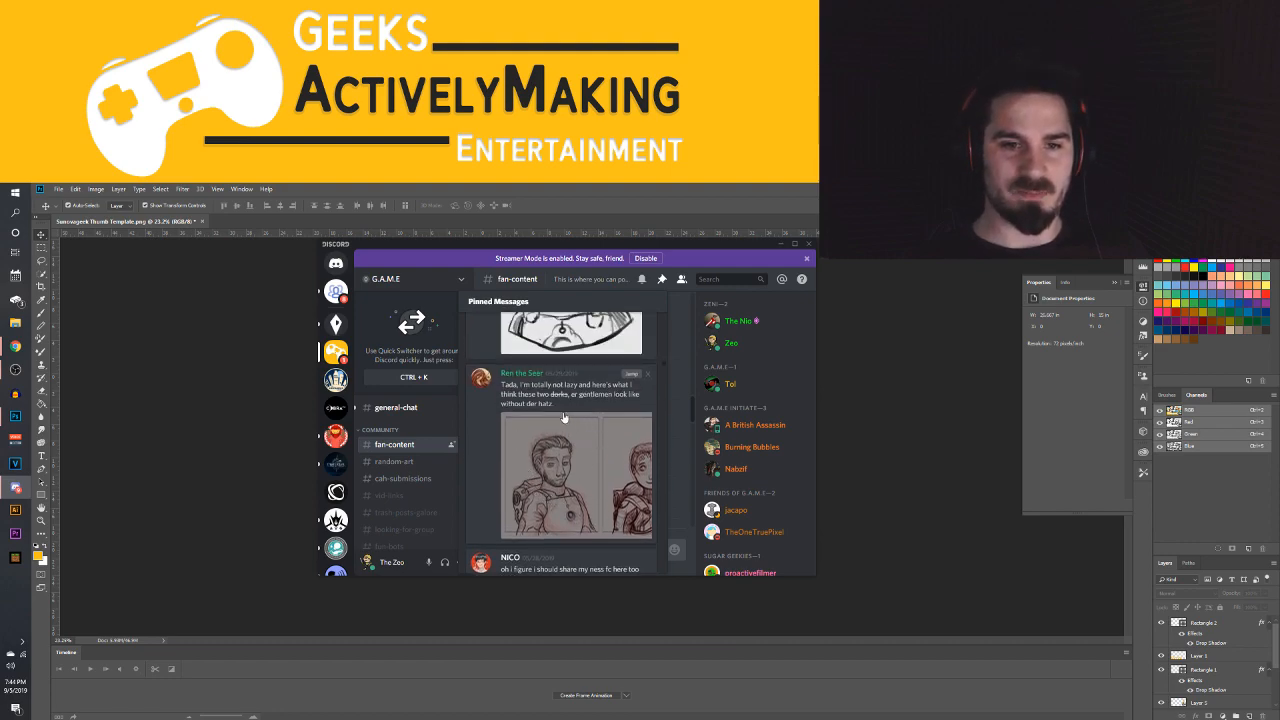
scroll(564, 511, "down", 6)
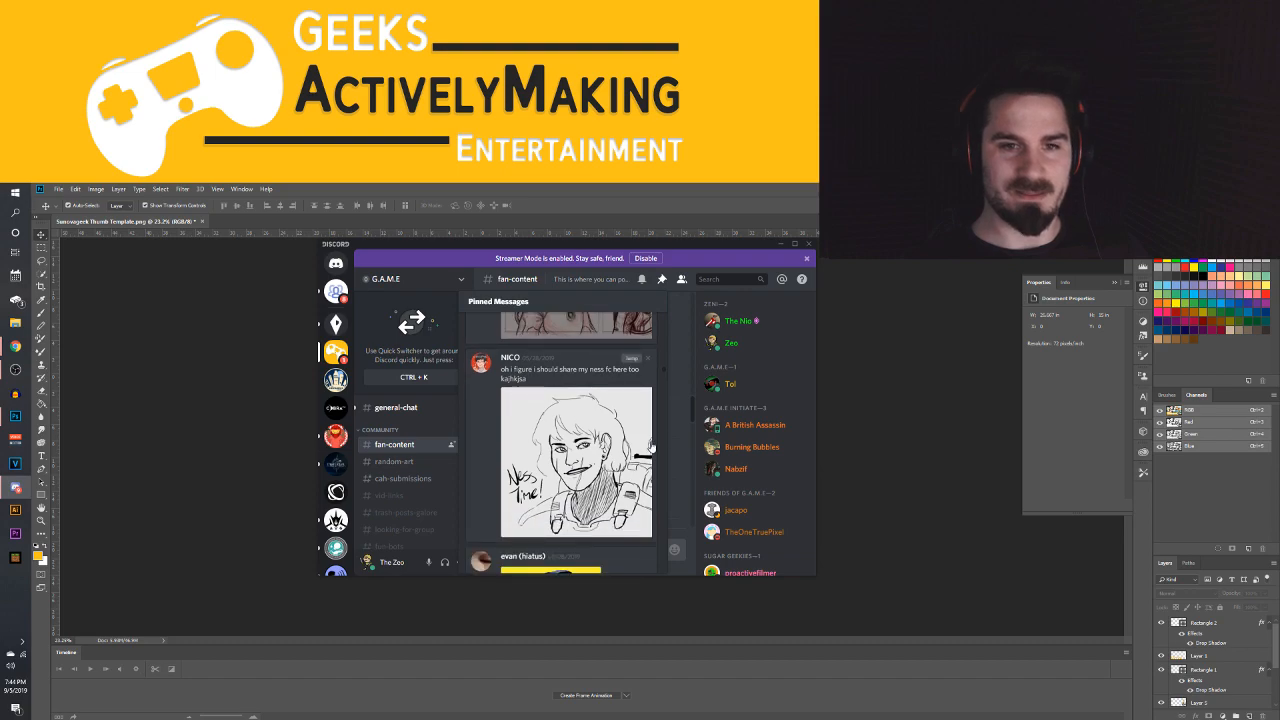
scroll(560, 440, "up", 1)
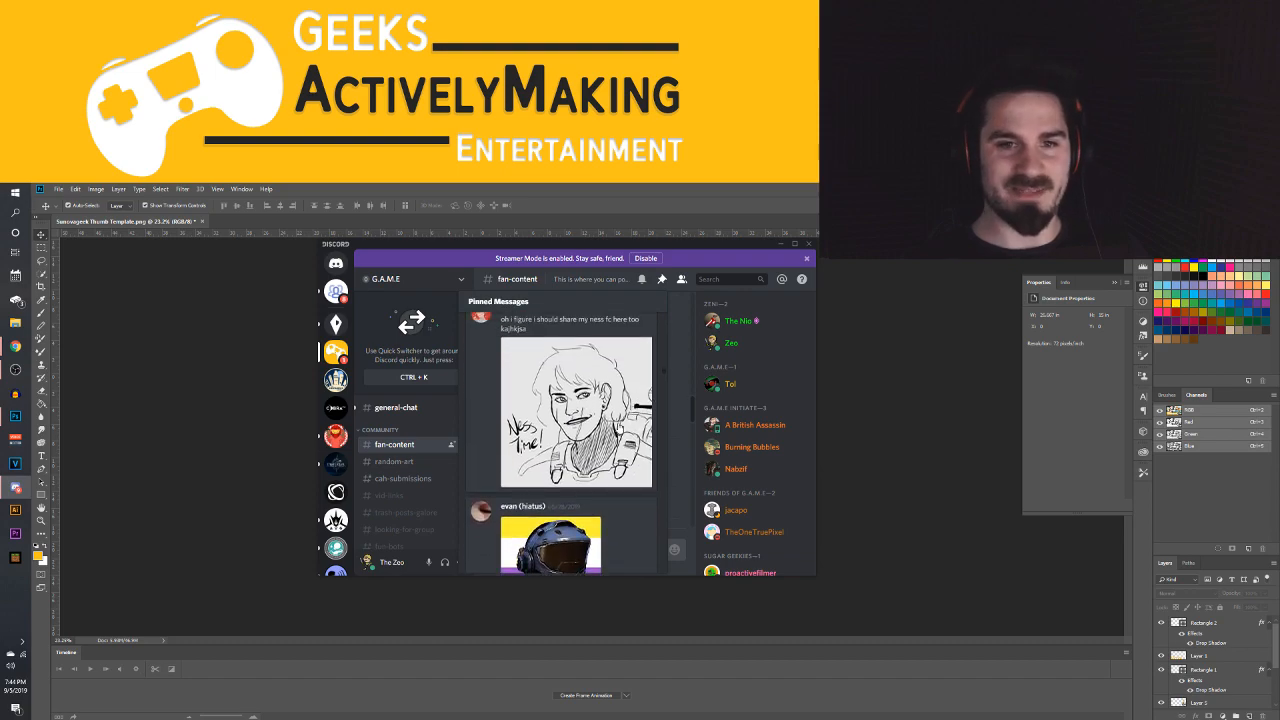
scroll(614, 394, "down", 2)
scroll(606, 352, "down", 1)
scroll(606, 352, "down", 6)
scroll(561, 422, "down", 5)
scroll(561, 422, "up", 2)
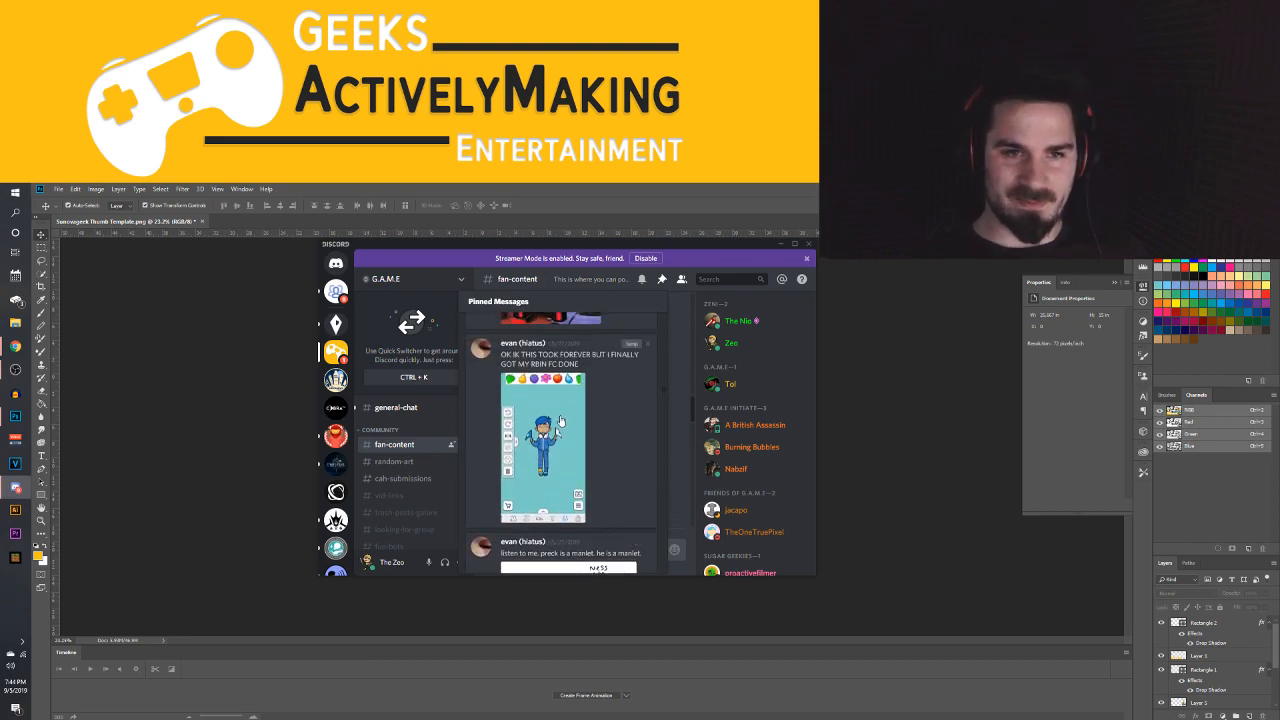
scroll(553, 452, "down", 8)
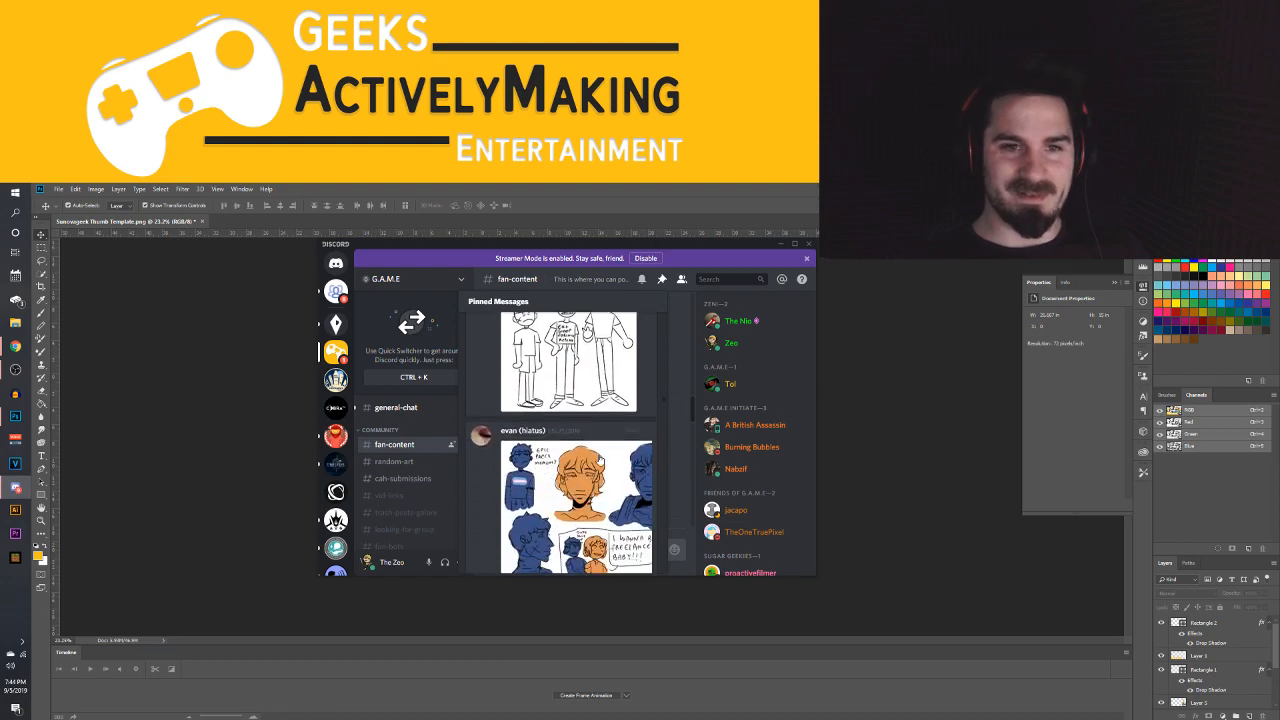
scroll(600, 458, "down", 3)
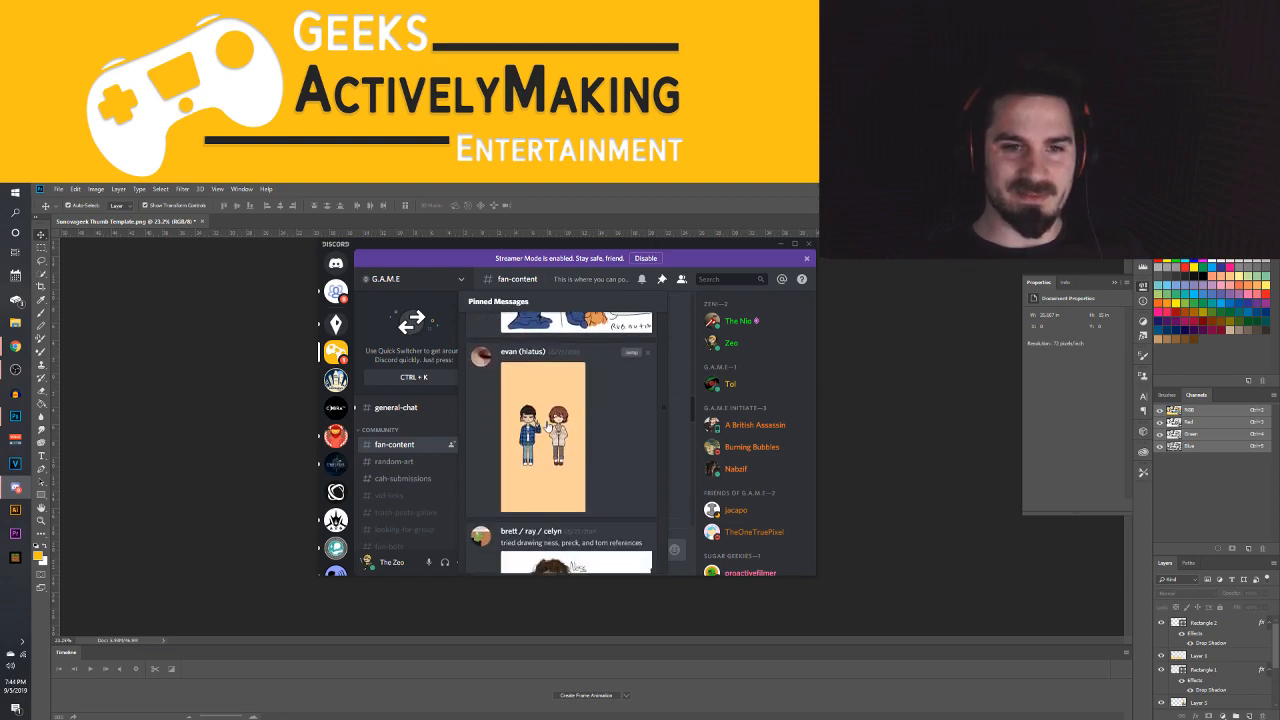
scroll(598, 445, "down", 3)
scroll(597, 438, "down", 2)
scroll(548, 441, "up", 1)
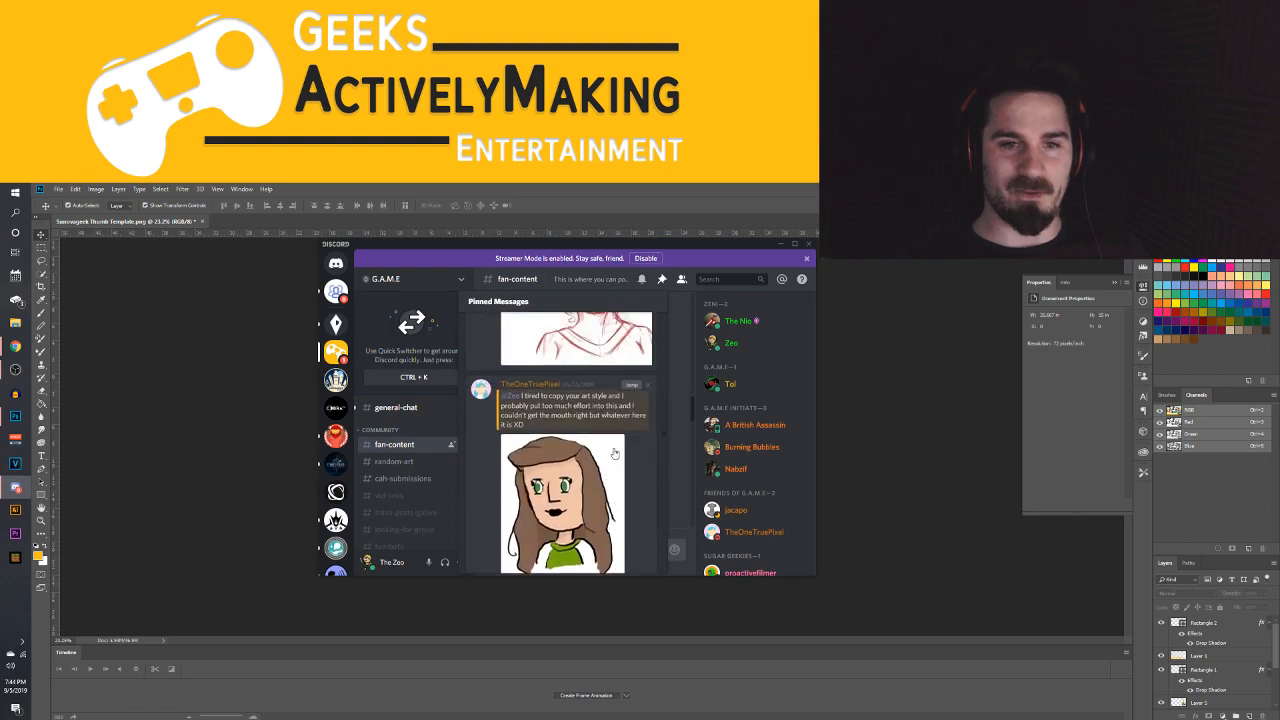
scroll(594, 462, "down", 1)
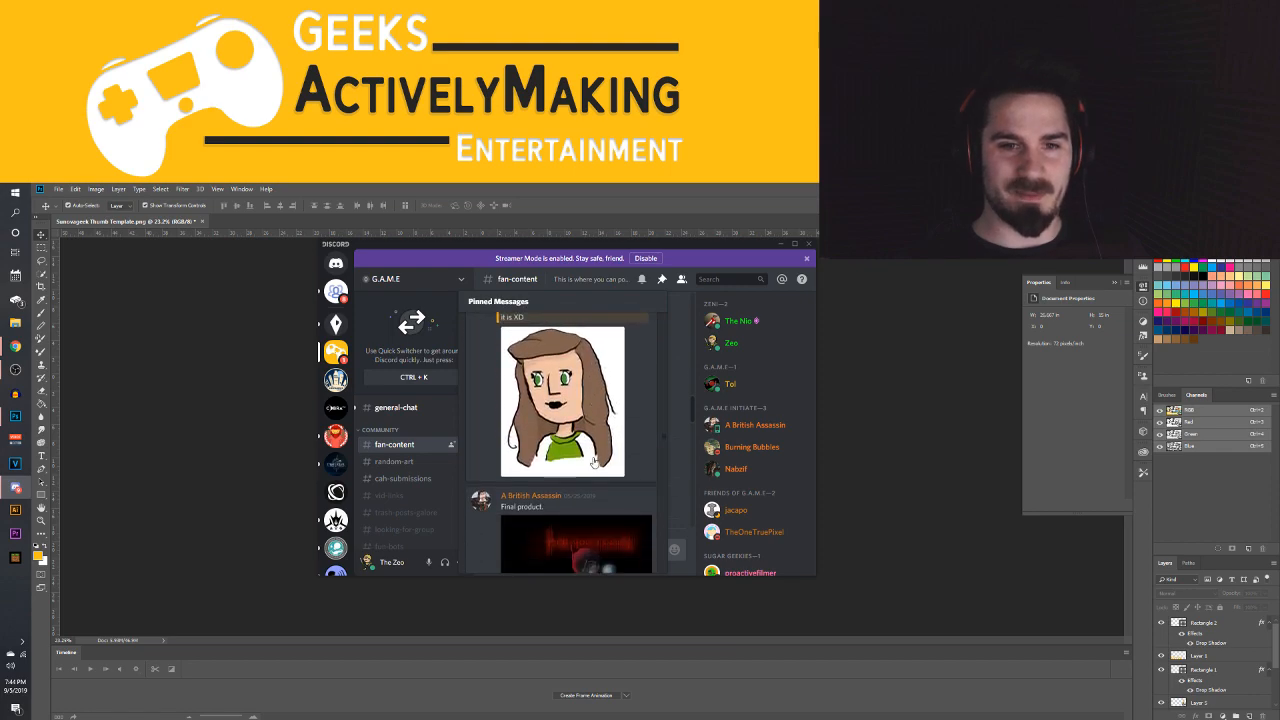
Find the "Fear the Wibble!" drawing among the fan-content channel's pinned messages and jump to its original post
scroll(567, 413, "down", 5)
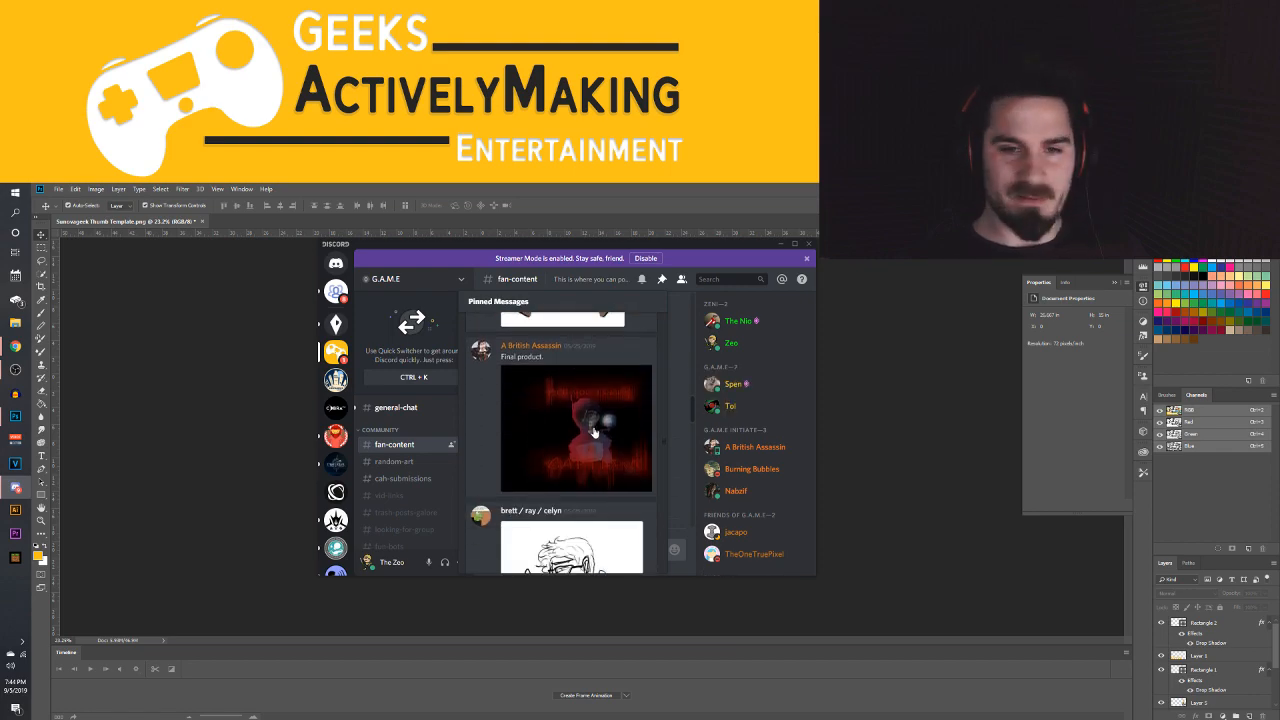
scroll(612, 440, "down", 6)
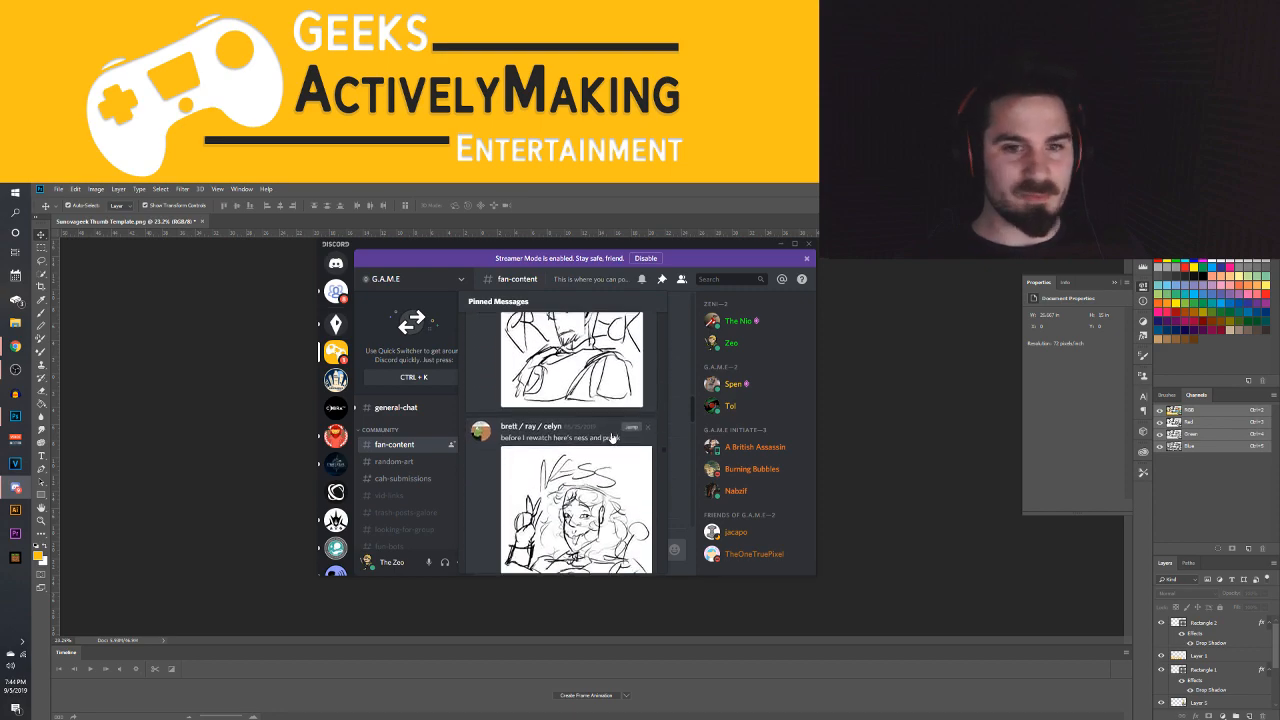
scroll(616, 412, "down", 6)
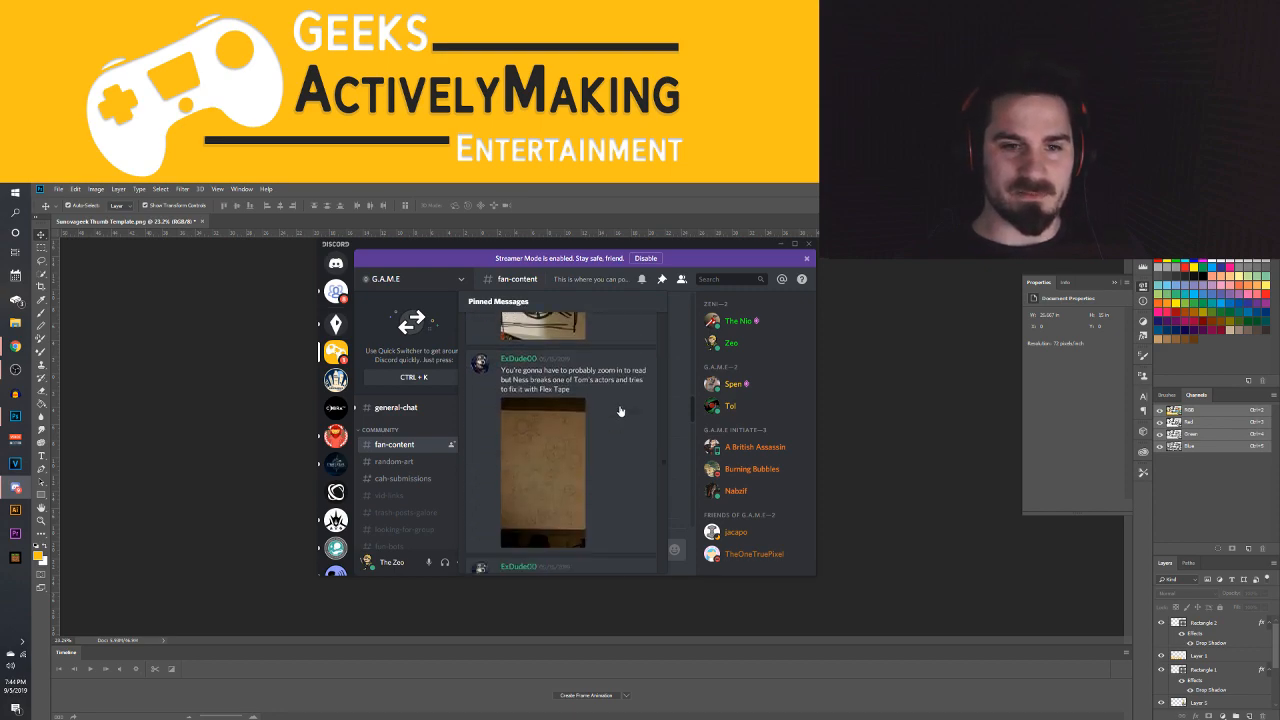
scroll(620, 408, "down", 6)
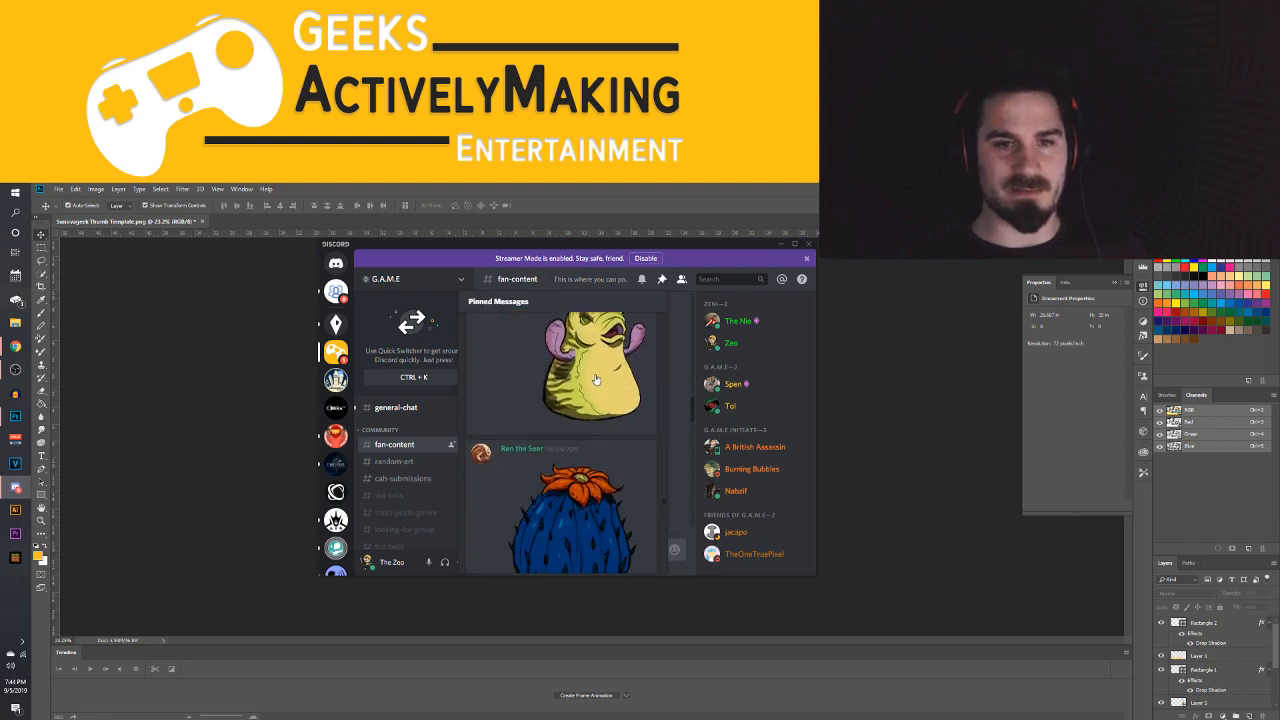
scroll(600, 395, "up", 2)
left_click(620, 430)
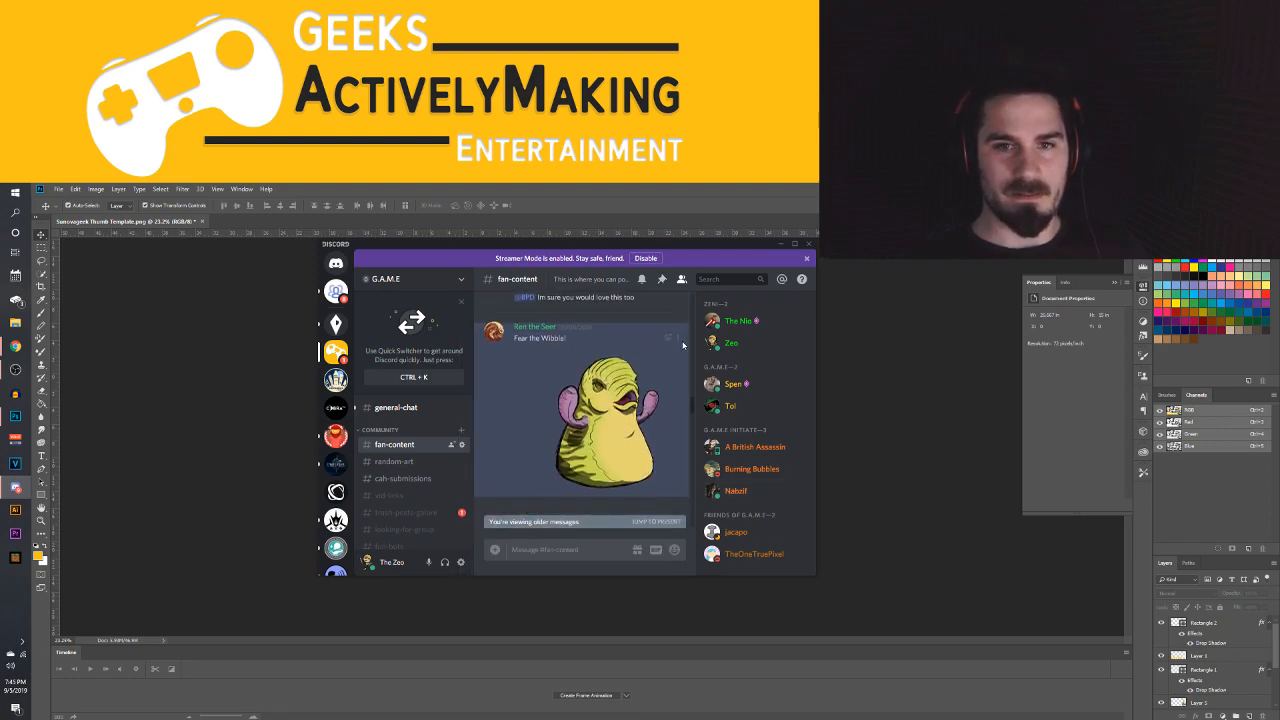
Open the Wibble drawing's link in the browser and save the full-size image as the PNG file Bloopy
right_click(630, 386)
mouse_move(636, 388)
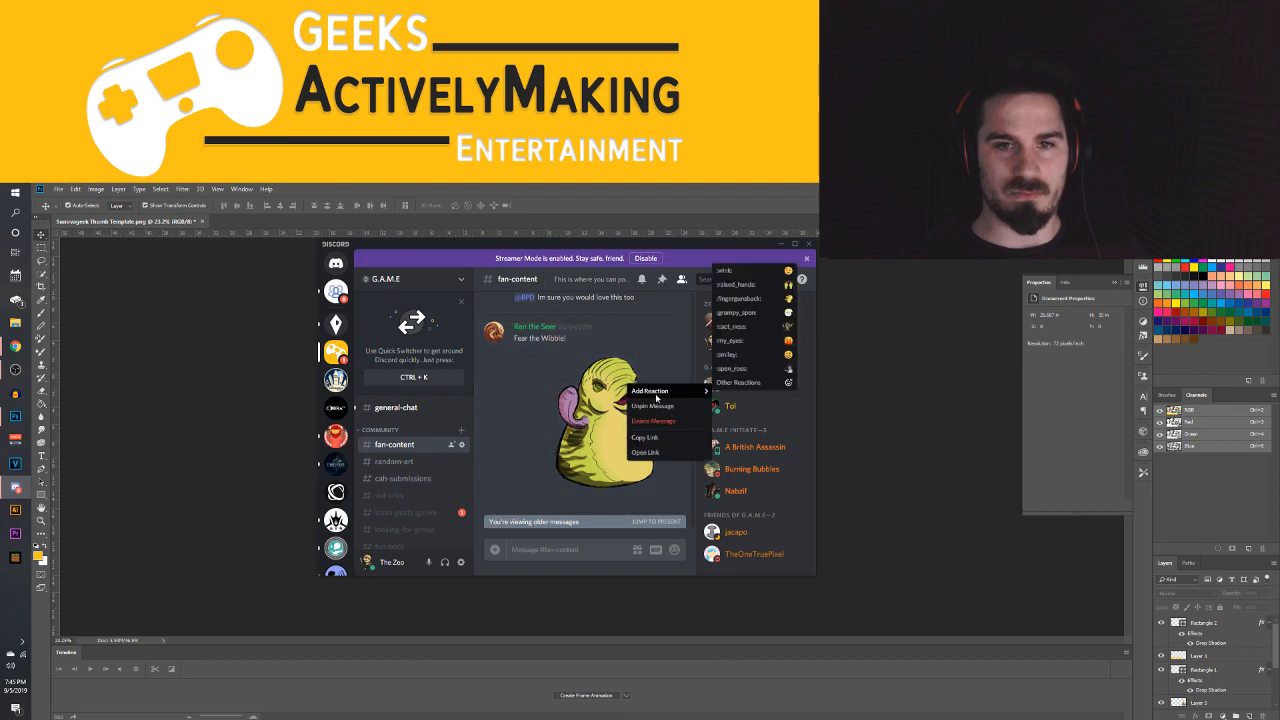
left_click(643, 453)
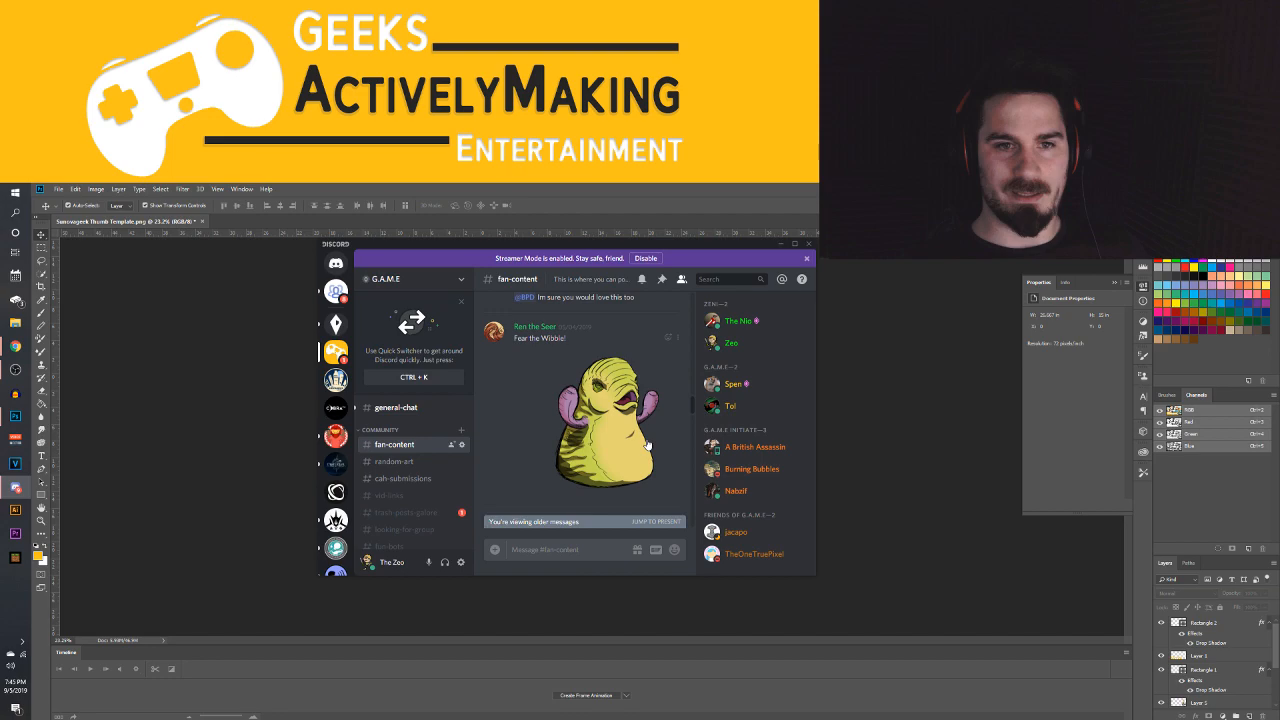
right_click(875, 470)
left_click(910, 492)
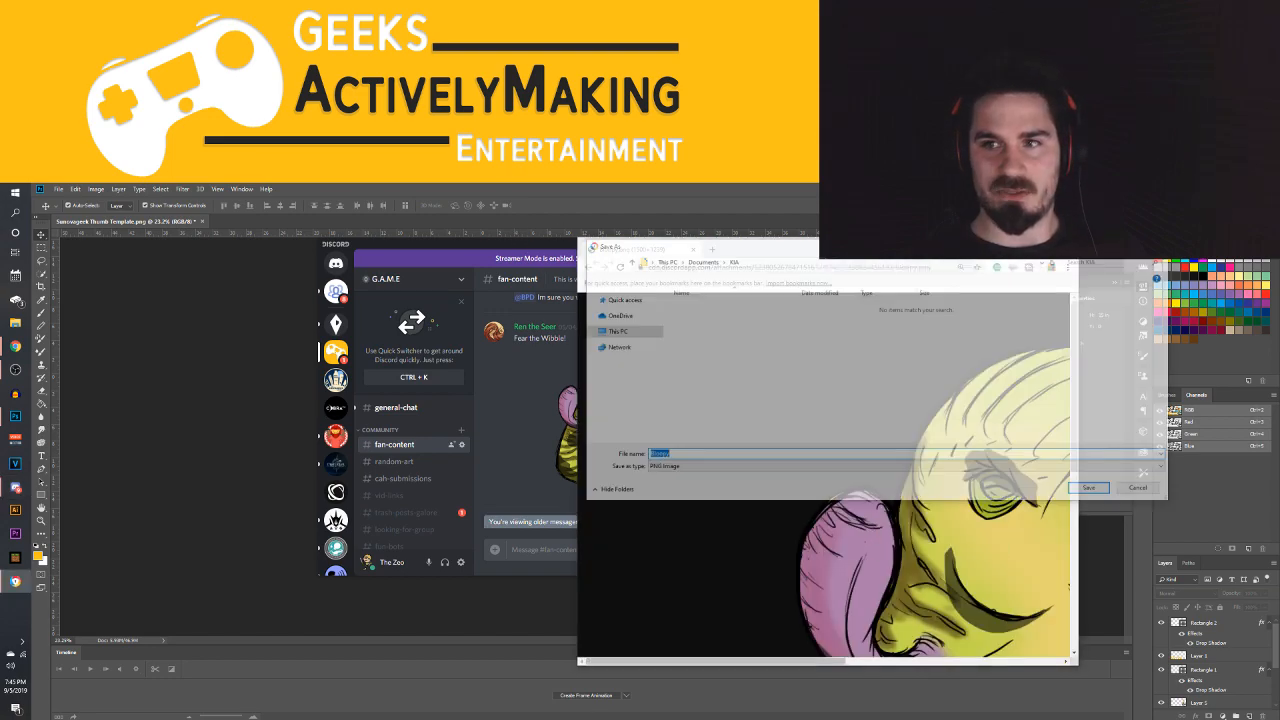
left_click(1088, 490)
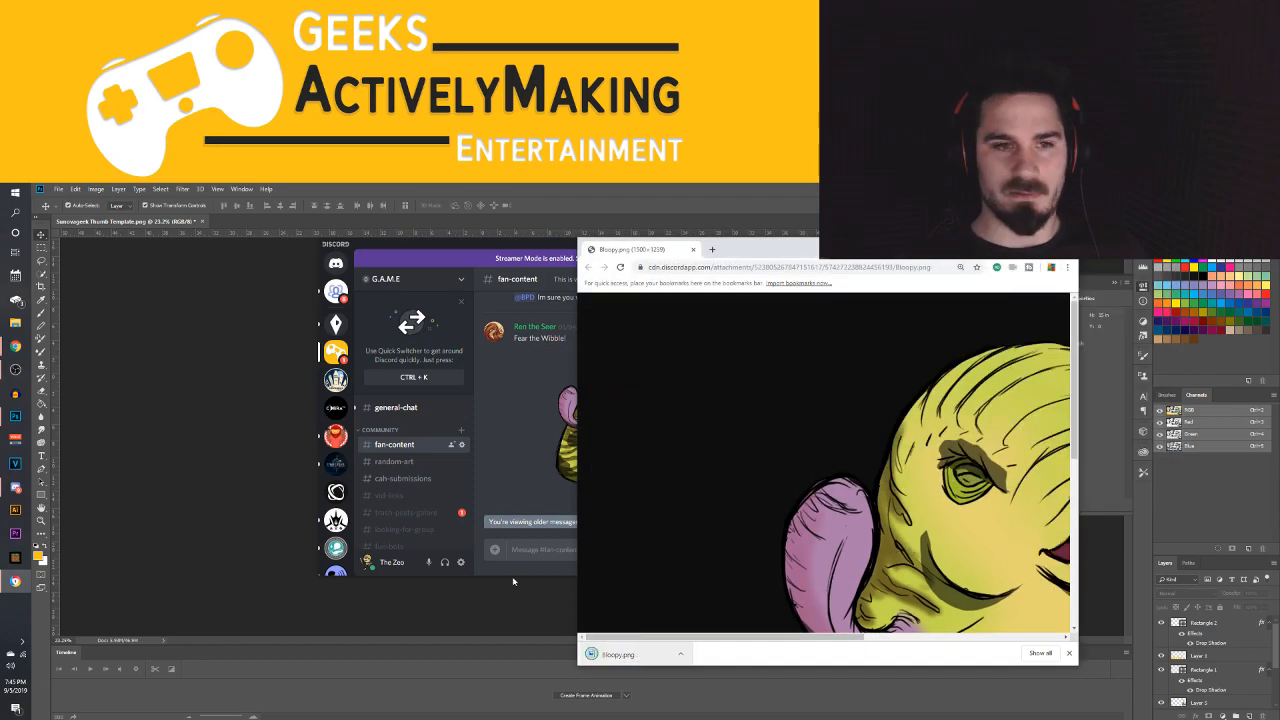
Switch to Photoshop and place the downloaded Bloopy.png into the Sunovageek Thumb Template document as a new layer
left_click(513, 581)
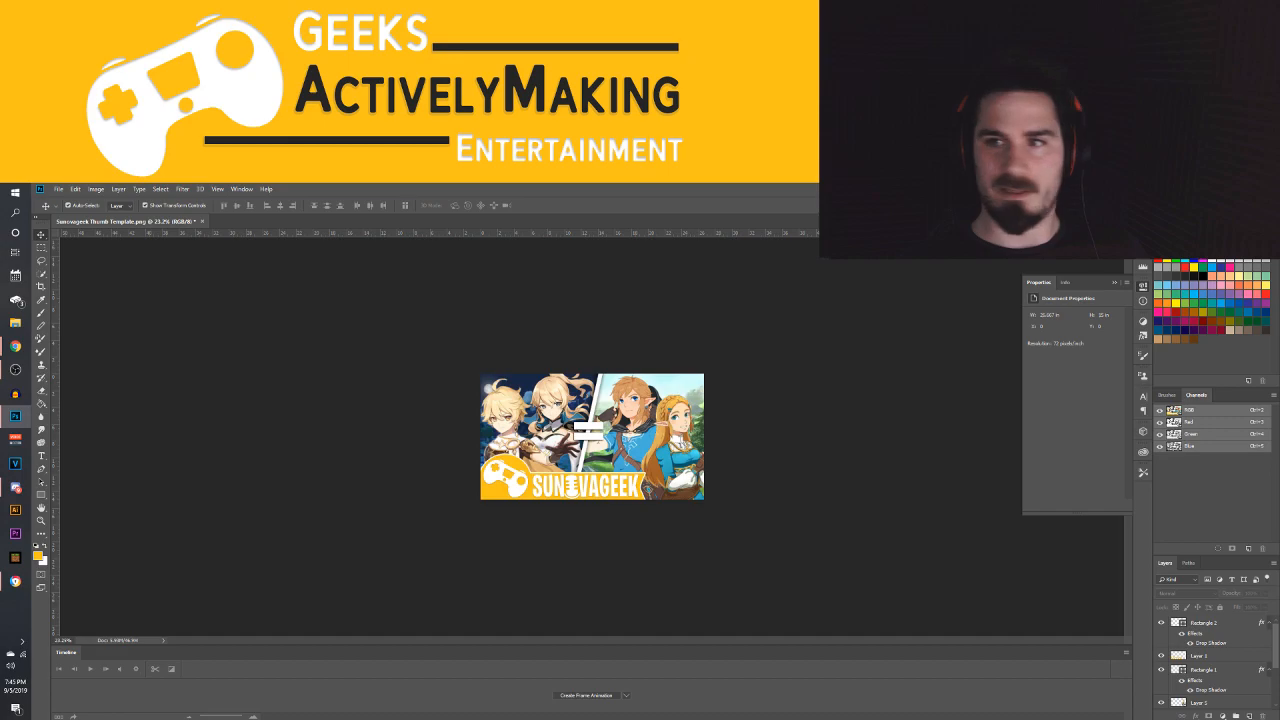
mouse_move(15, 346)
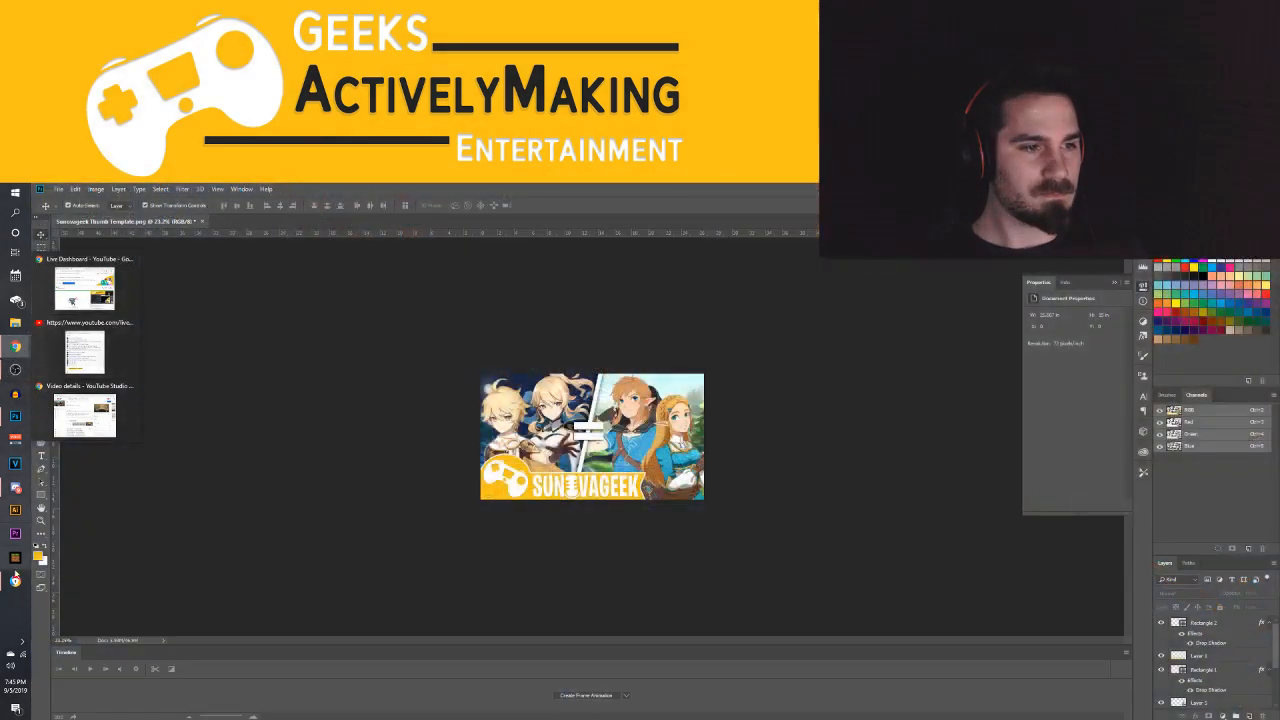
left_click(14, 586)
left_click_drag(632, 655, 538, 439)
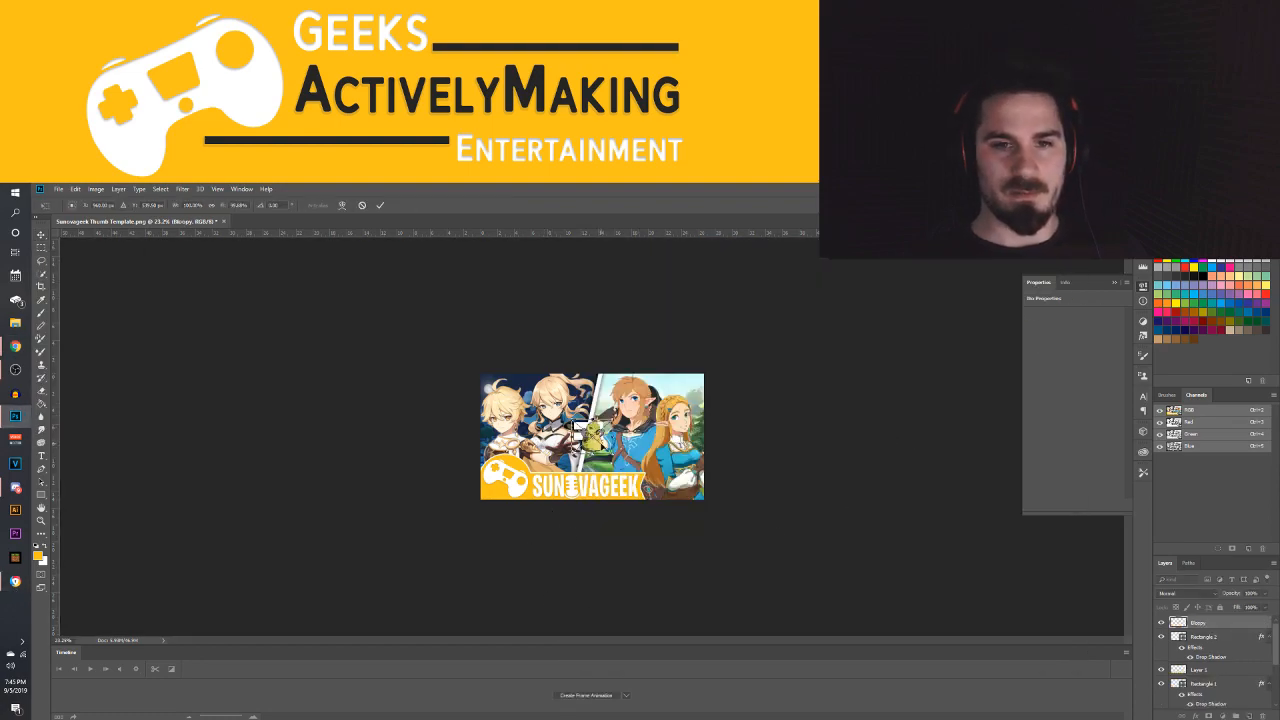
left_click(58, 189)
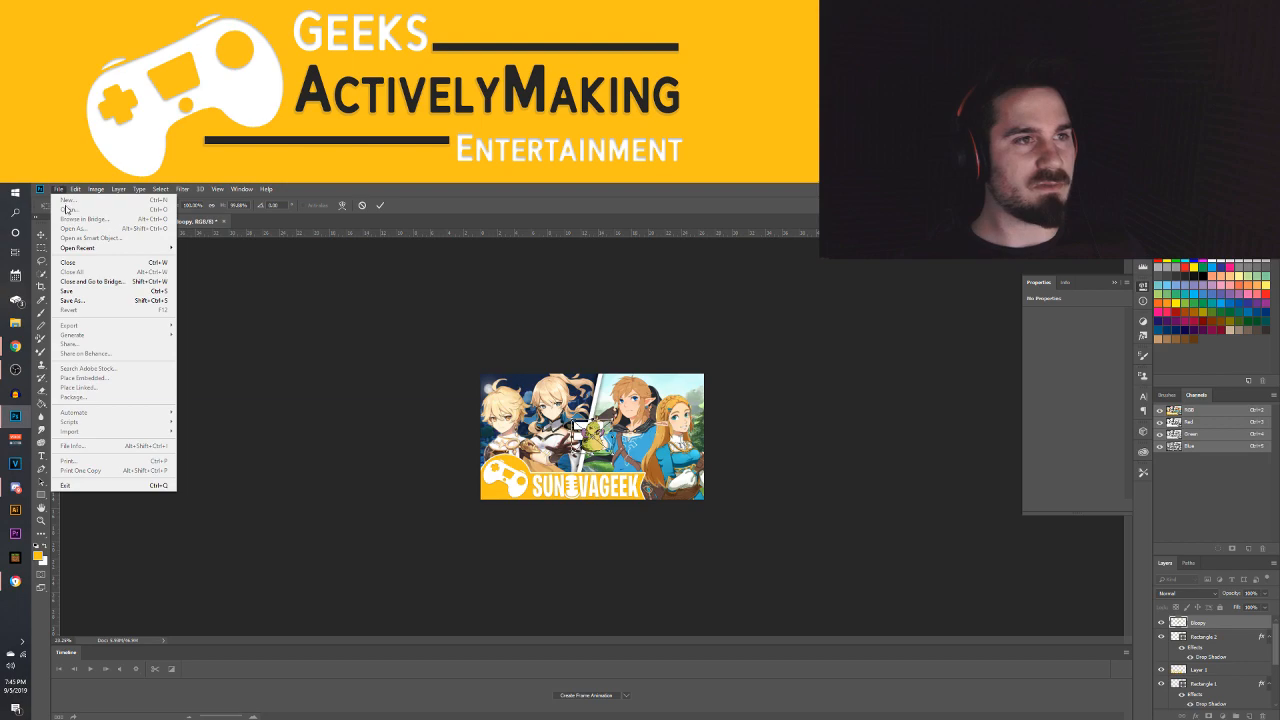
left_click(60, 190)
left_click(60, 190)
left_click(60, 190)
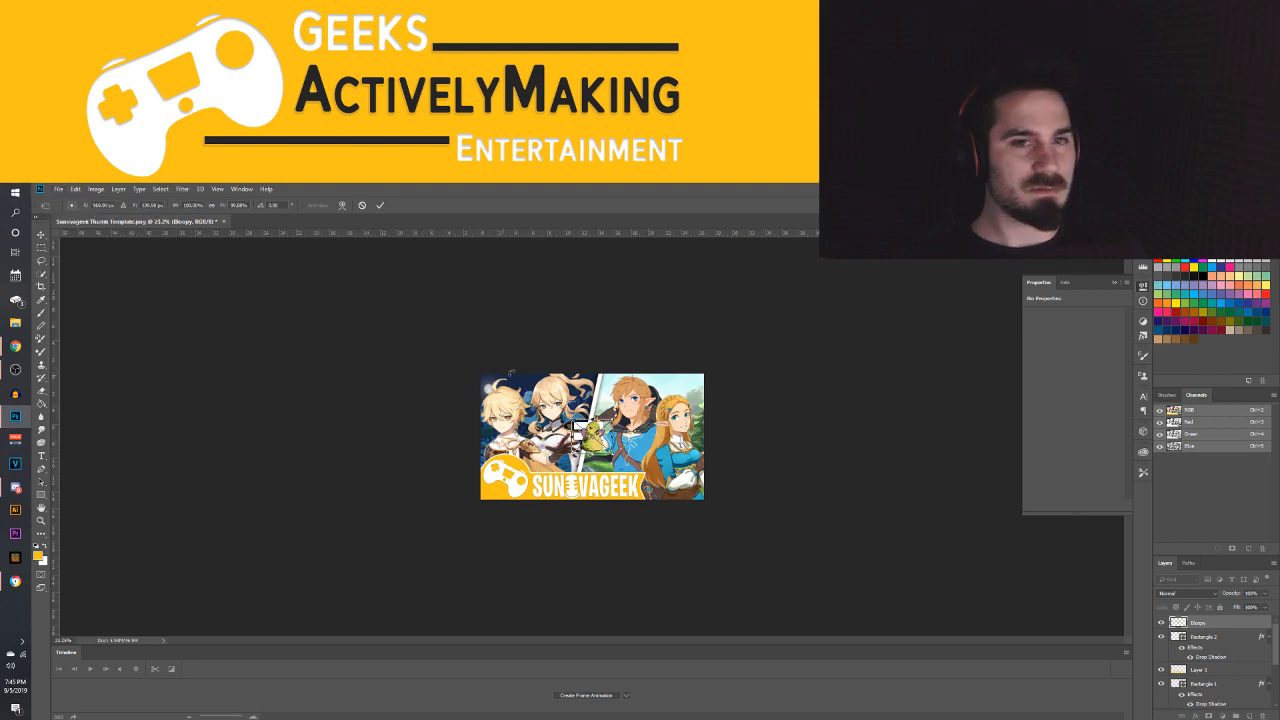
key("Return")
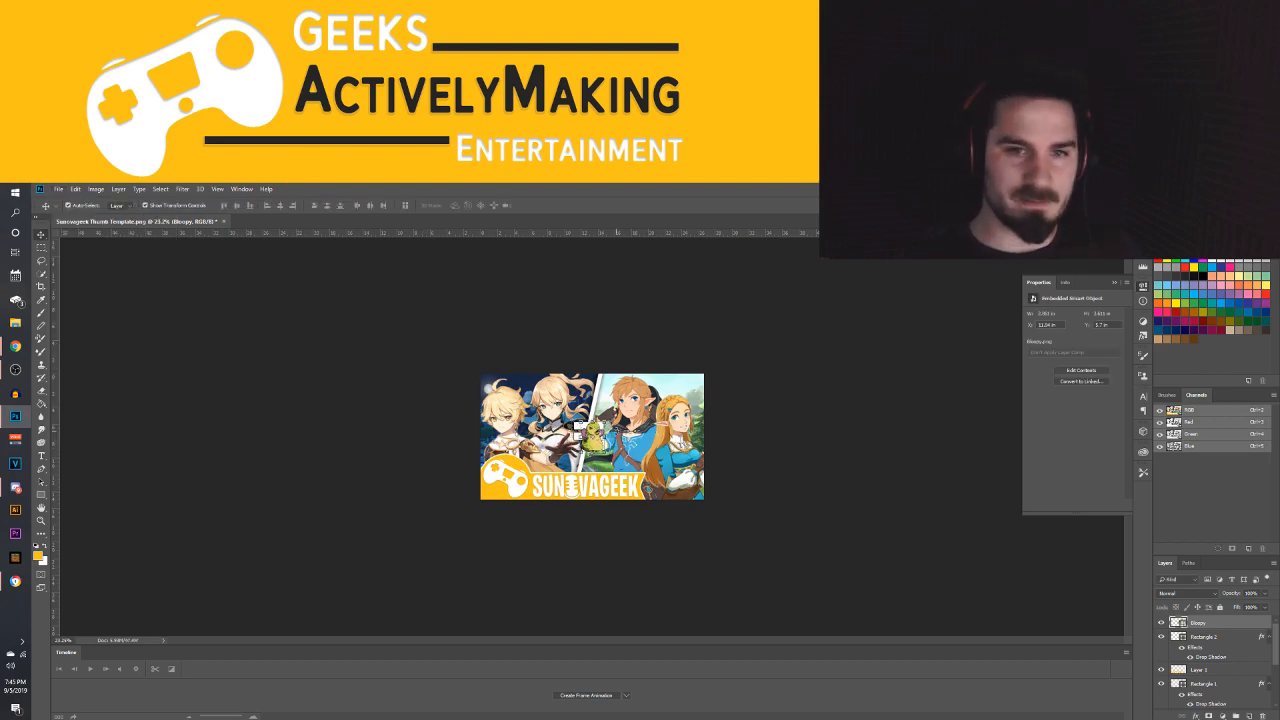
Create a new document with a white Web Large artboard
left_click(60, 190)
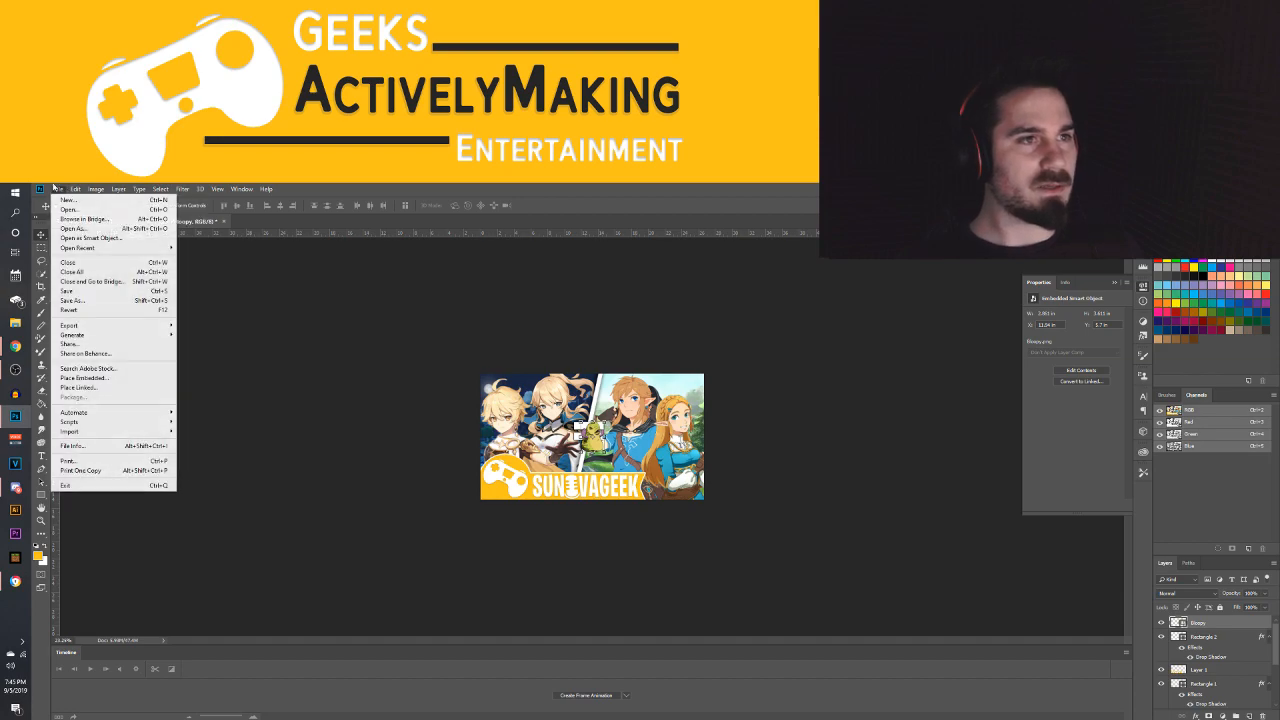
left_click(248, 259)
key("ctrl+n")
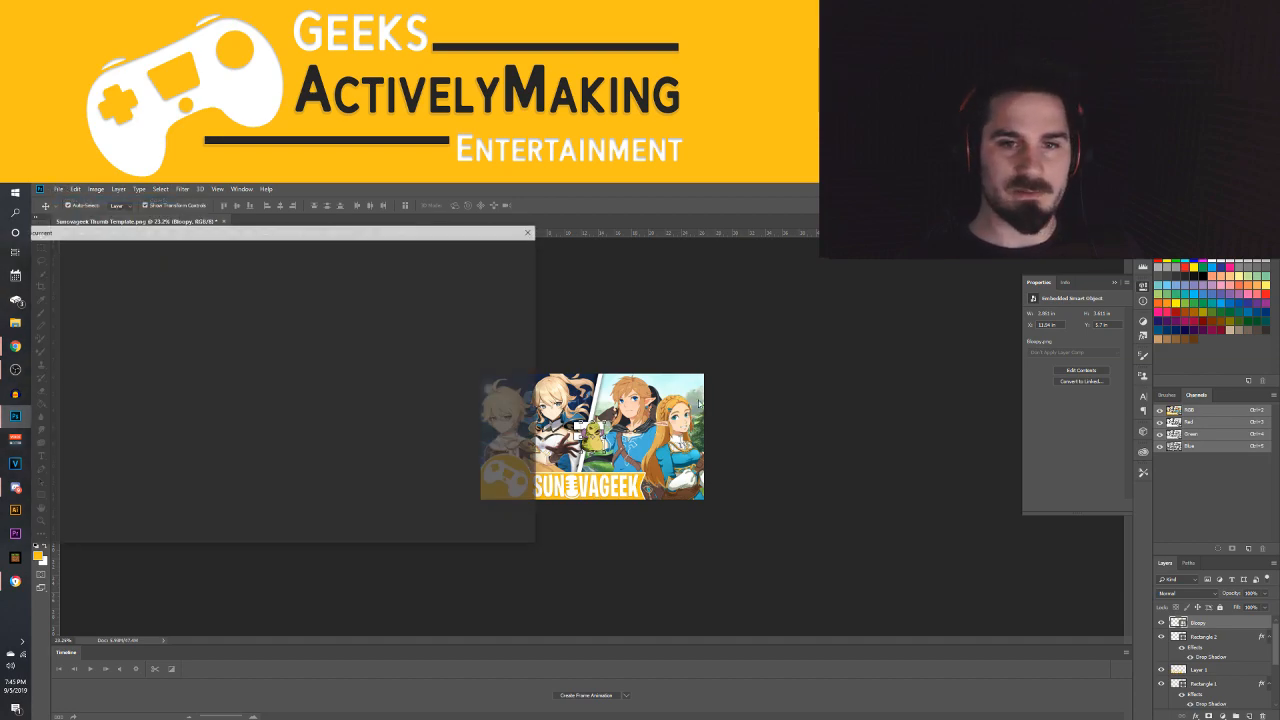
left_click(134, 425)
left_click(468, 526)
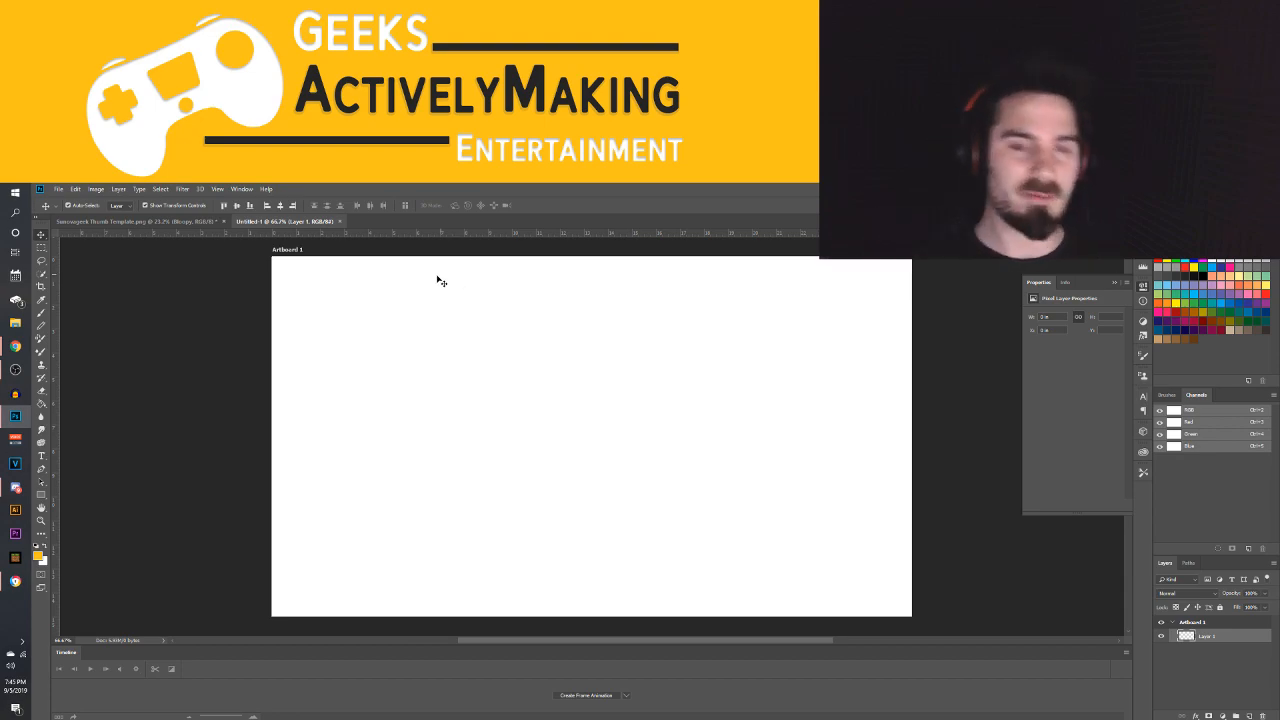
left_click(326, 268)
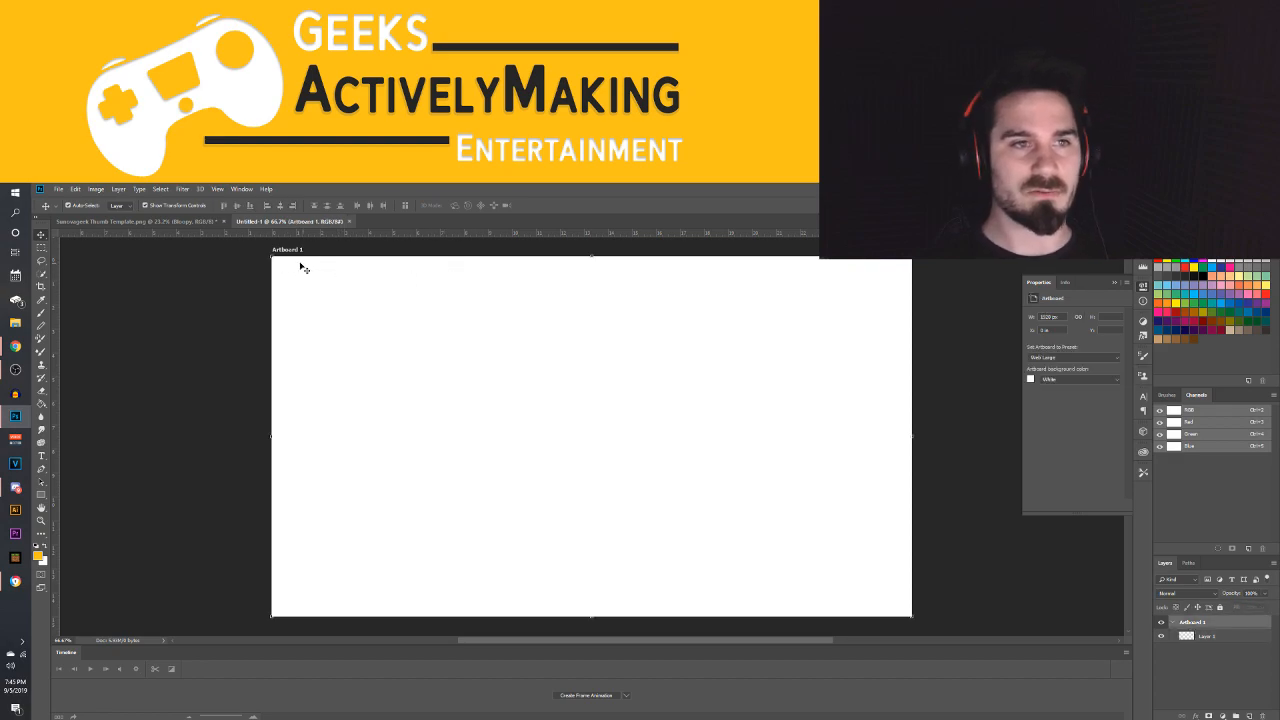
left_click(200, 221)
key("ctrl+t")
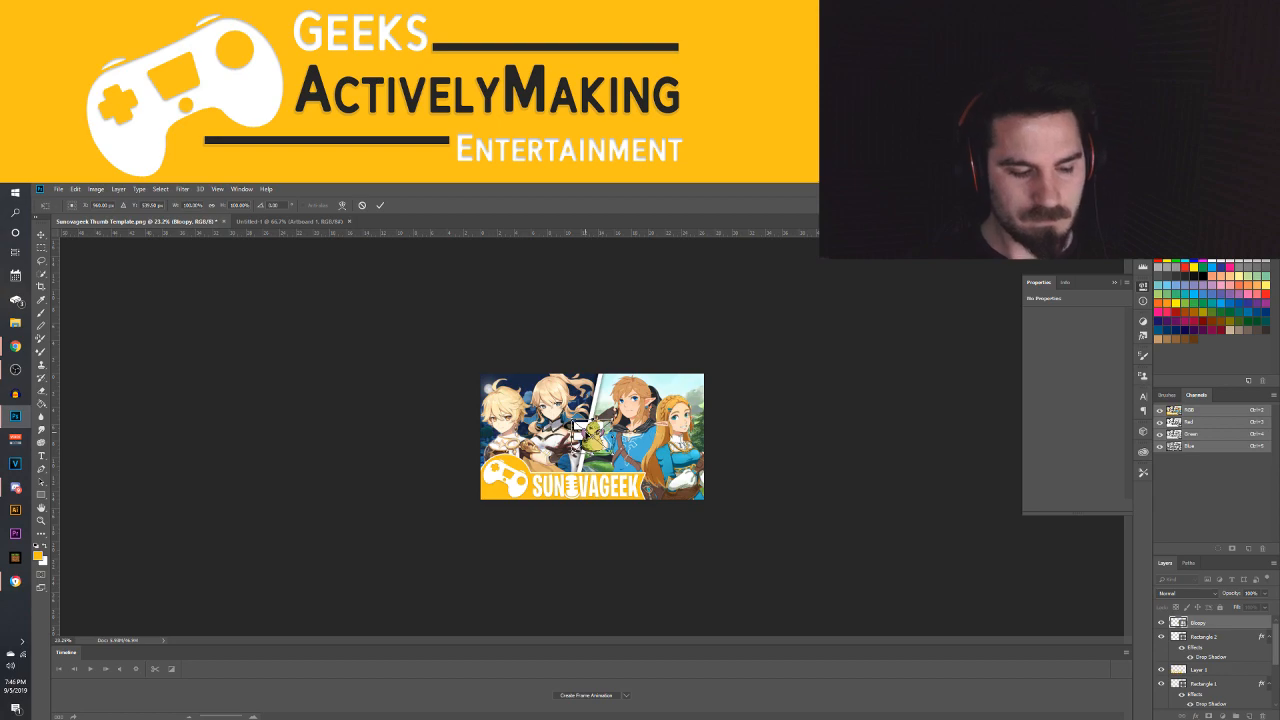
left_click(290, 221)
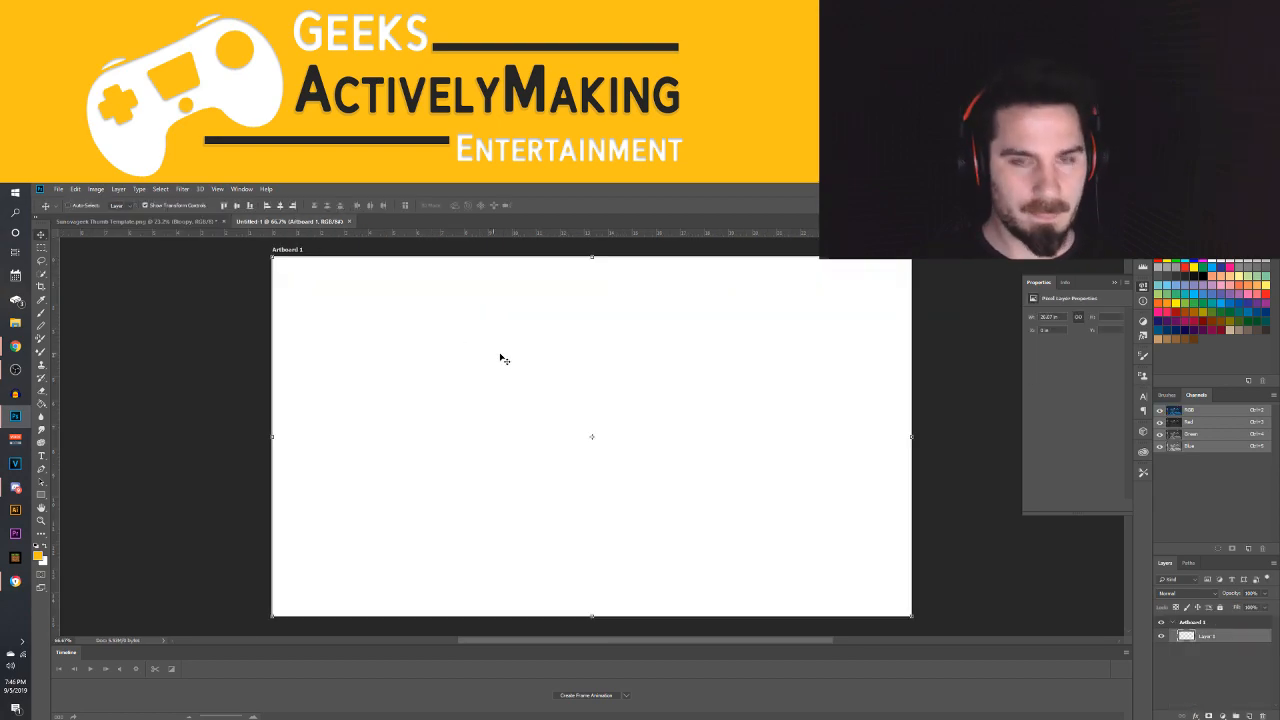
key("ctrl+v")
key("ctrl+z")
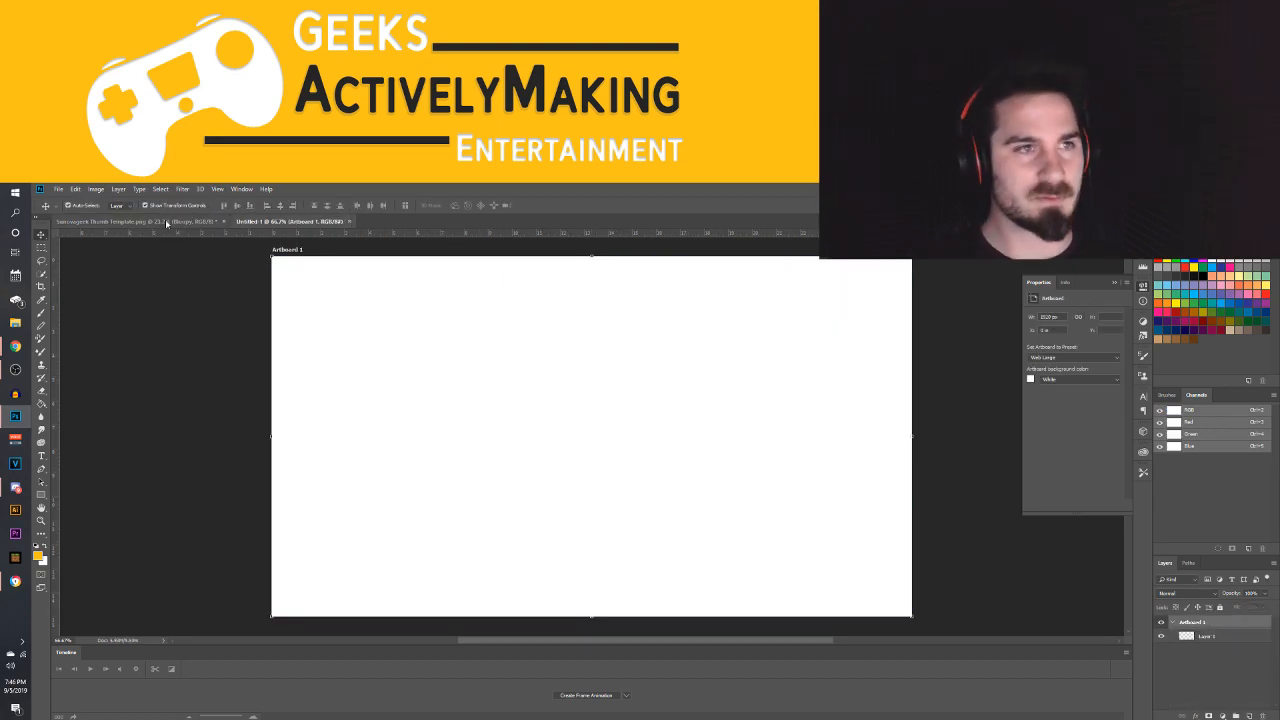
Copy the whole Bloopy layer from the Sunovageek template and paste it onto the new document's artboard
left_click(130, 221)
key("ctrl+a")
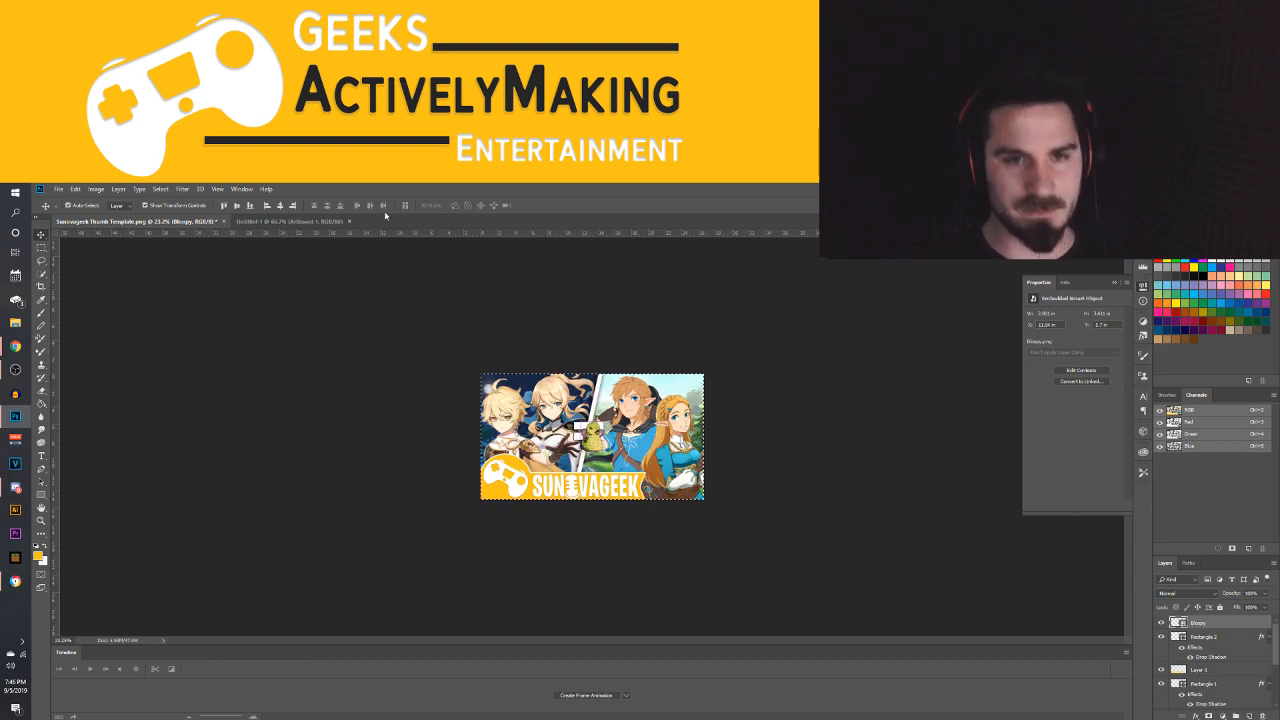
left_click(272, 222)
key("ctrl+v")
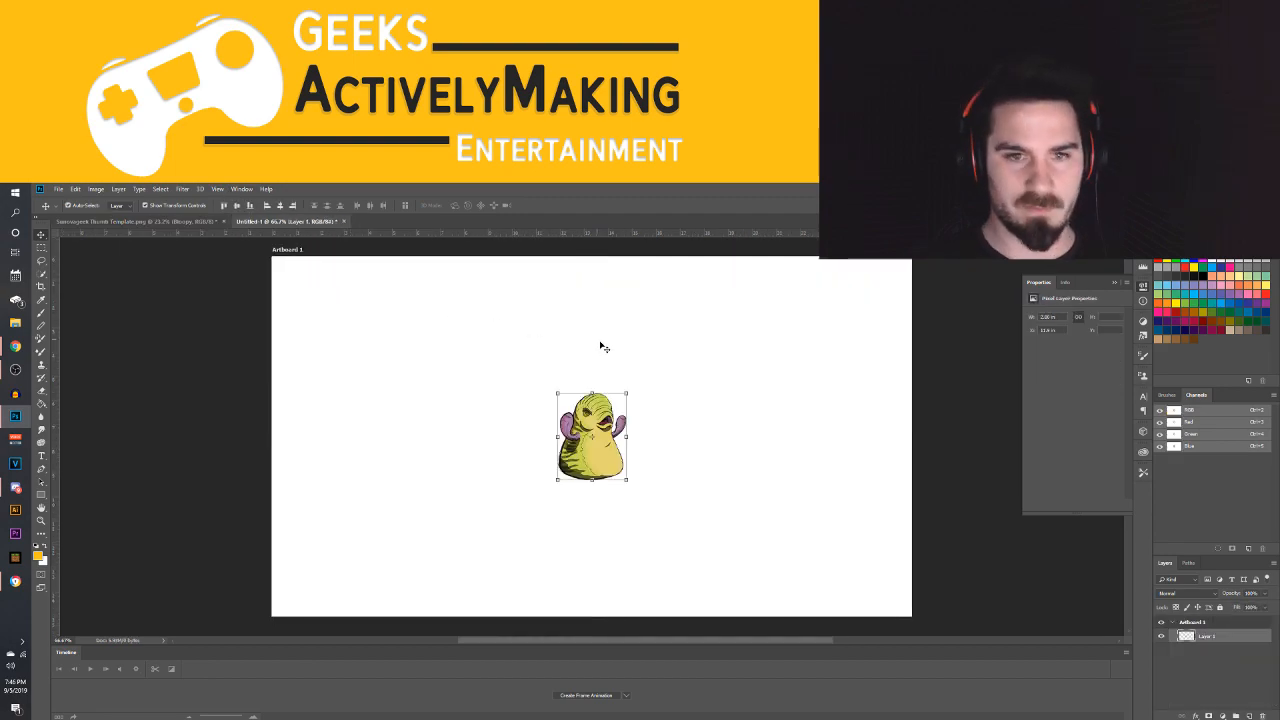
Enlarge the pasted Wibble drawing proportionally until it fills most of the artboard's height
left_click_drag(624, 394, 718, 280)
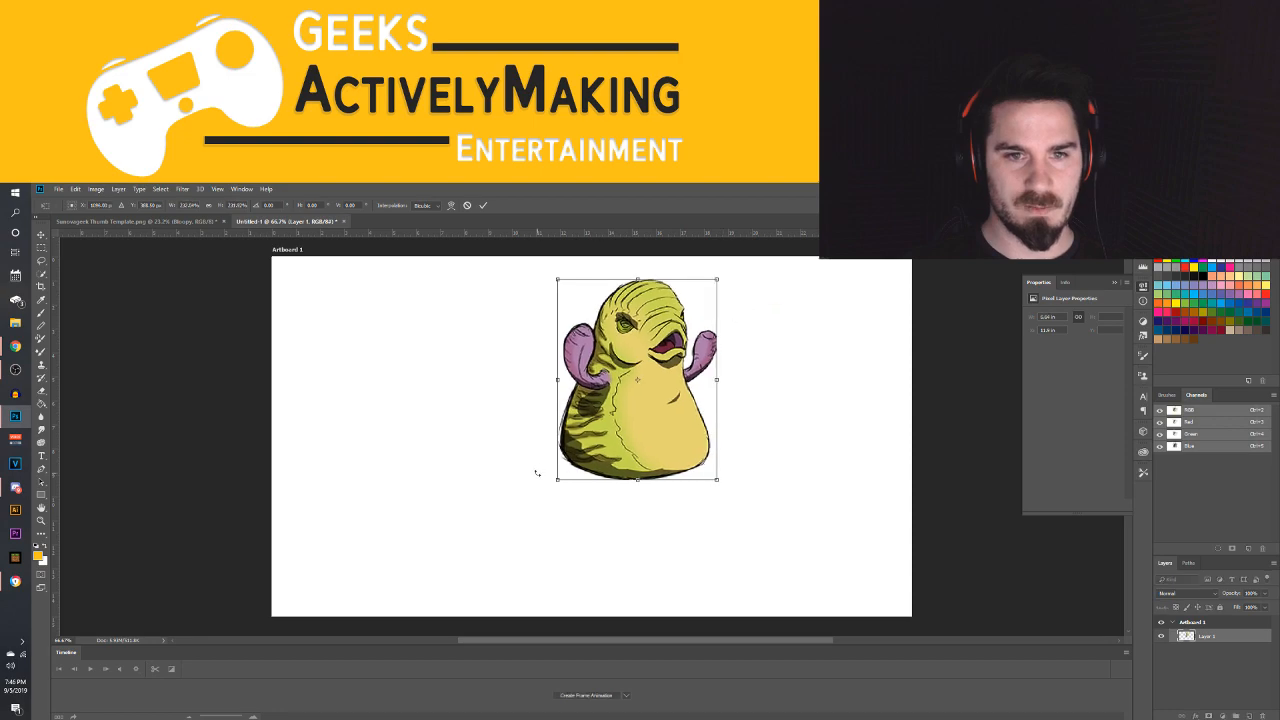
left_click_drag(555, 481, 474, 583)
key("Return")
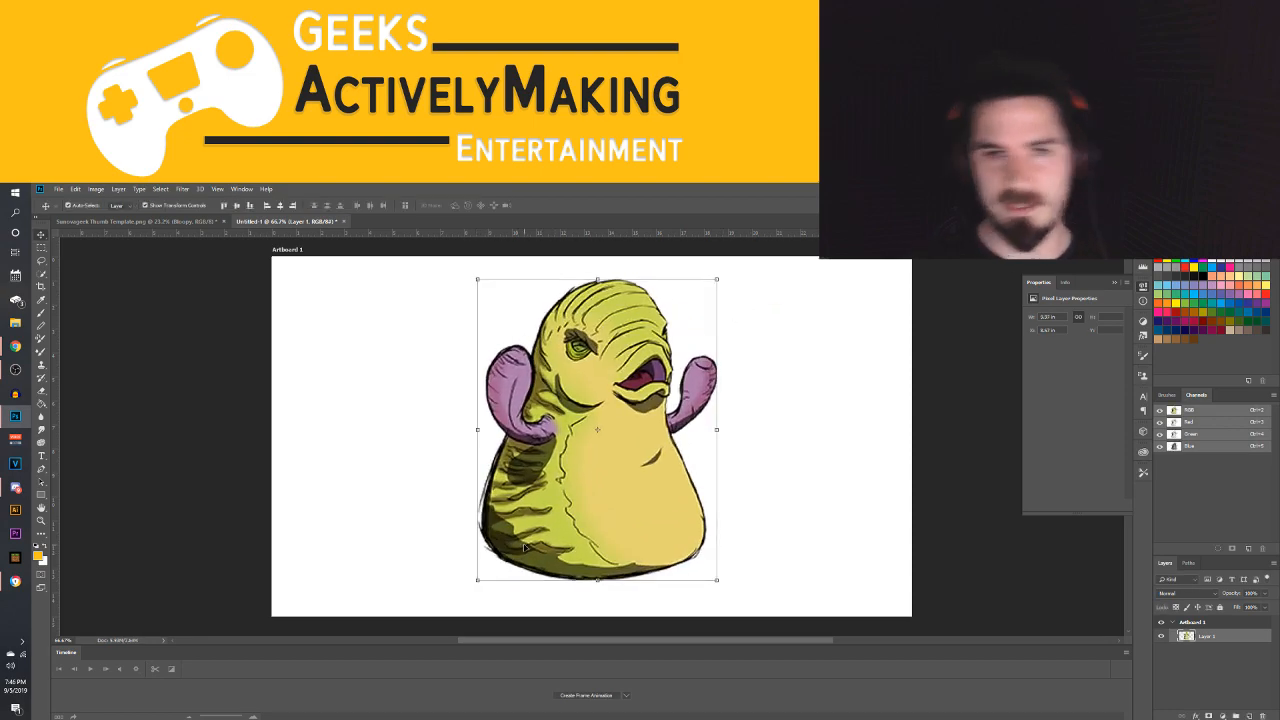
Open the EP. 5.8 thumbnail project from the Project Templates folder in GAME > NTN on the Youtube (Y:) drive
left_click(59, 189)
left_click(68, 208)
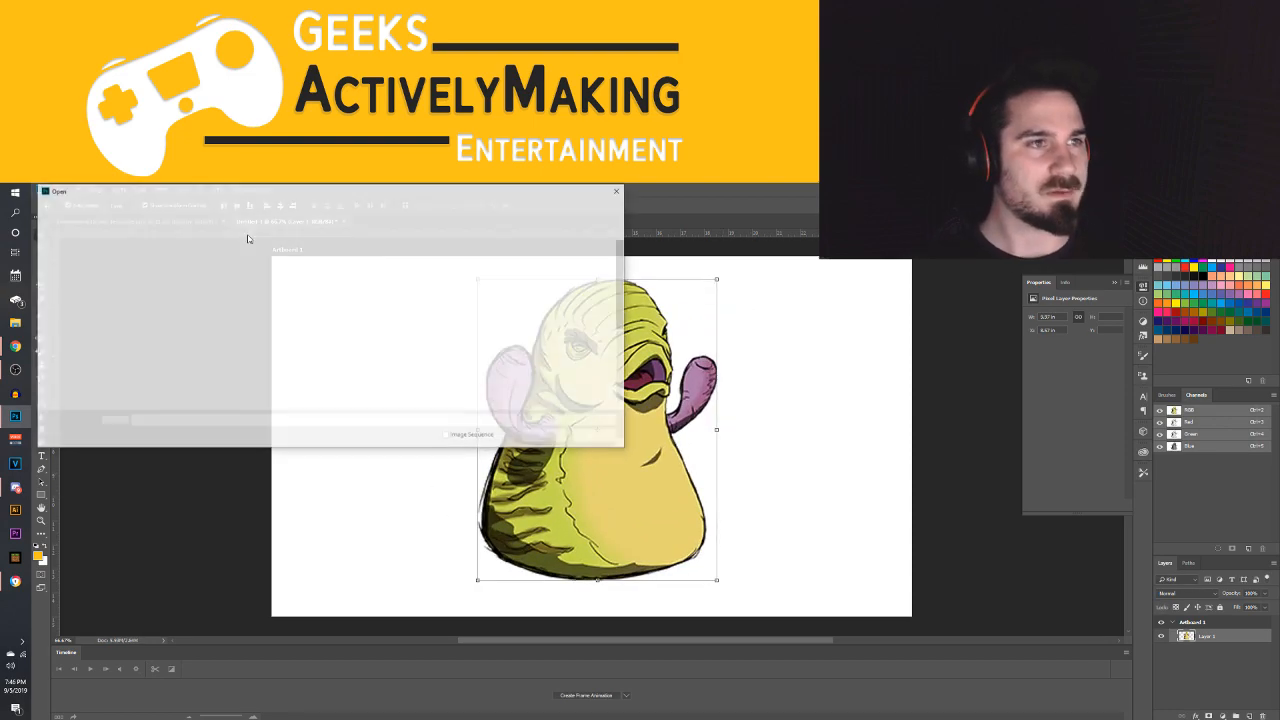
left_click(75, 389)
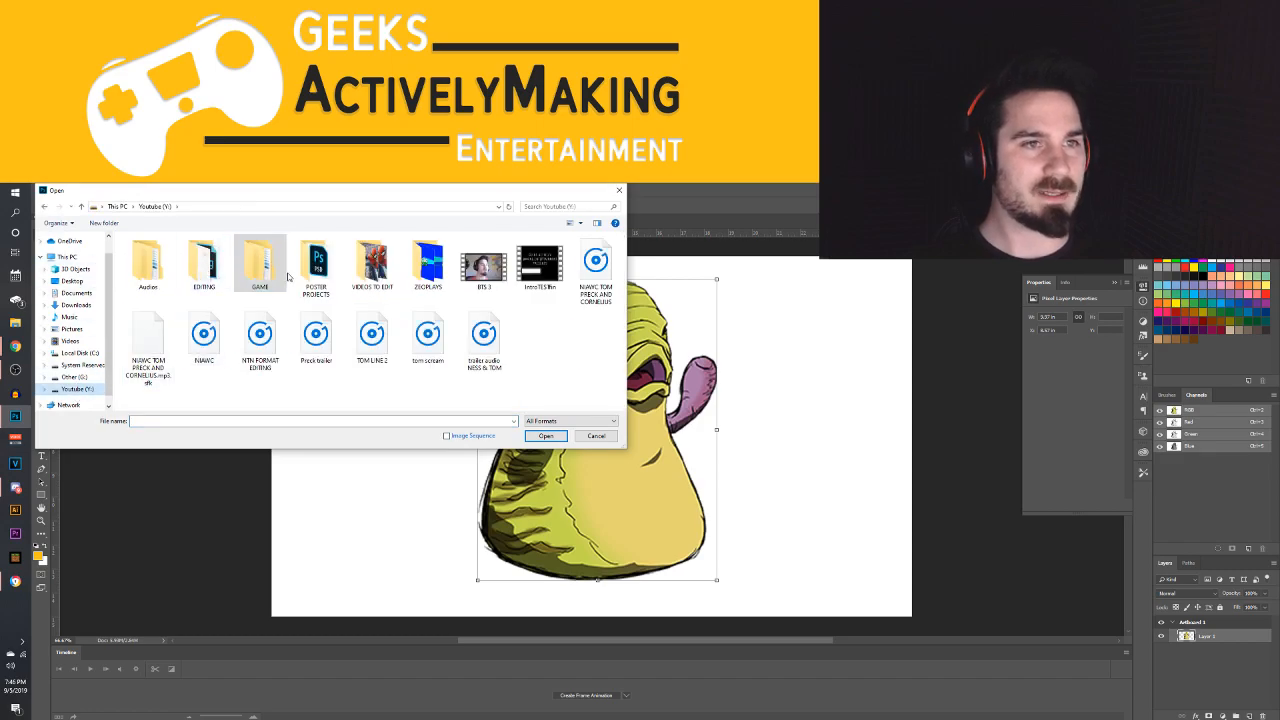
double_click(258, 268)
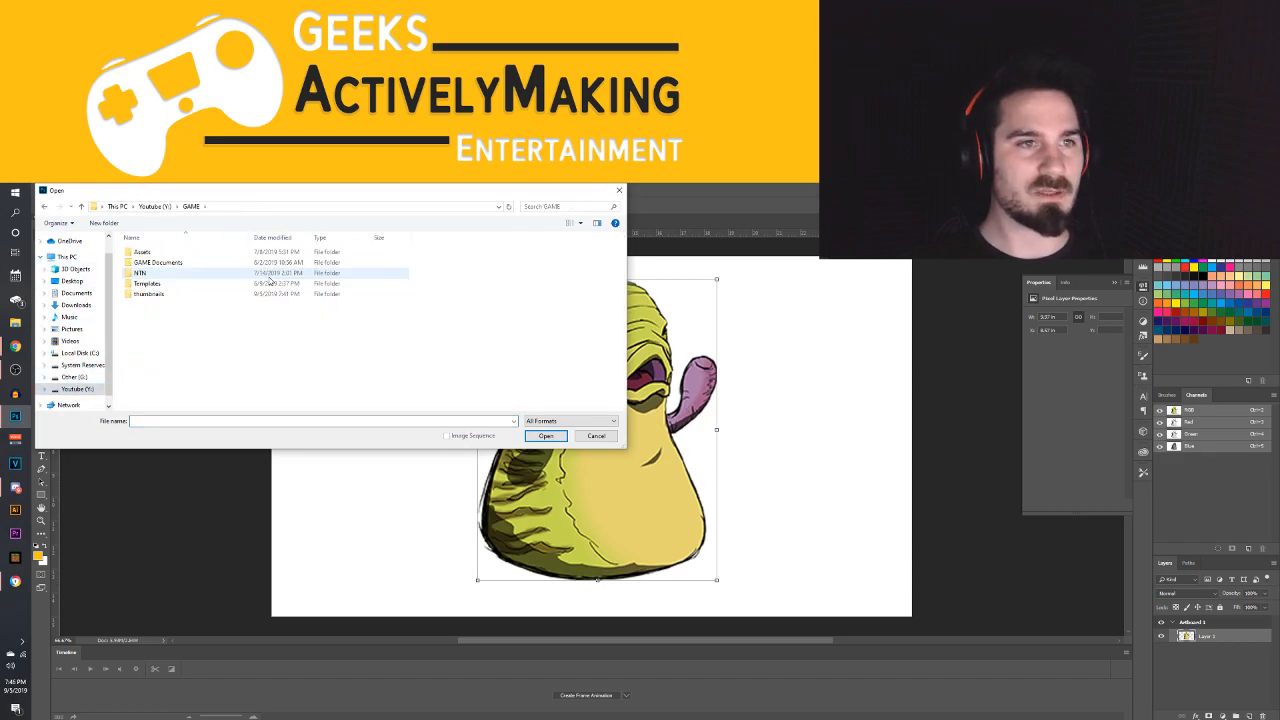
double_click(145, 275)
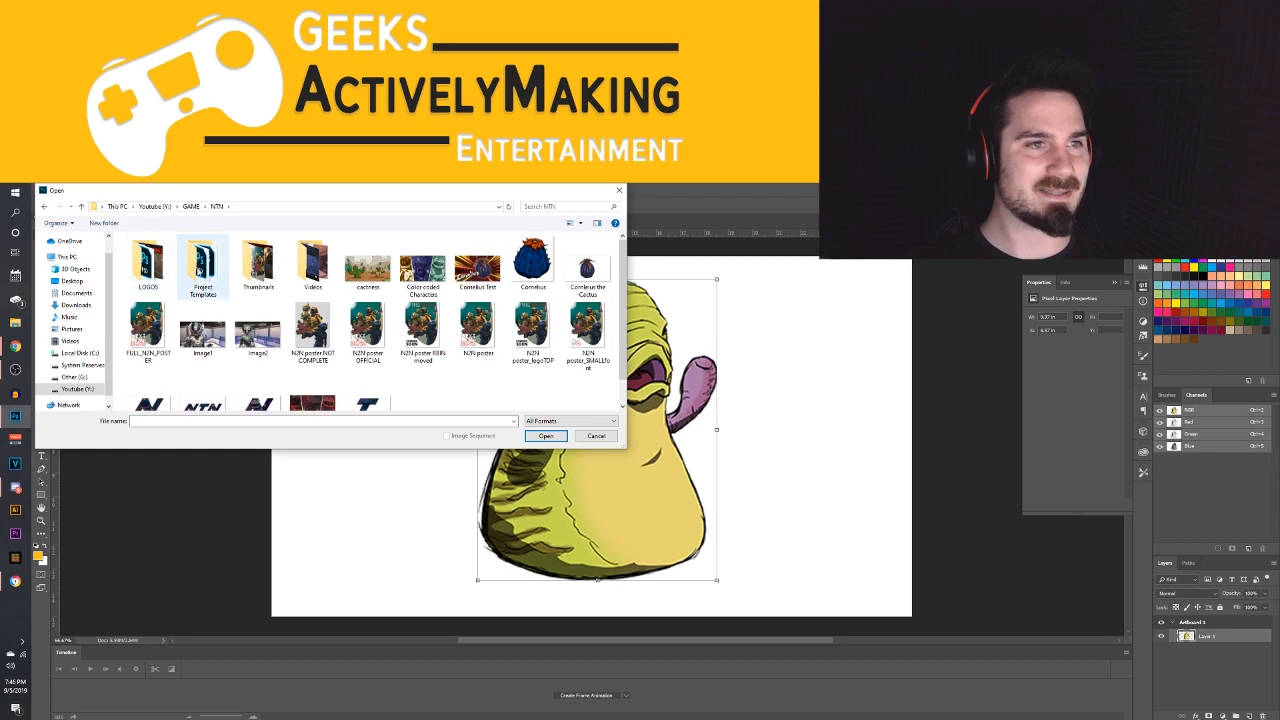
double_click(204, 268)
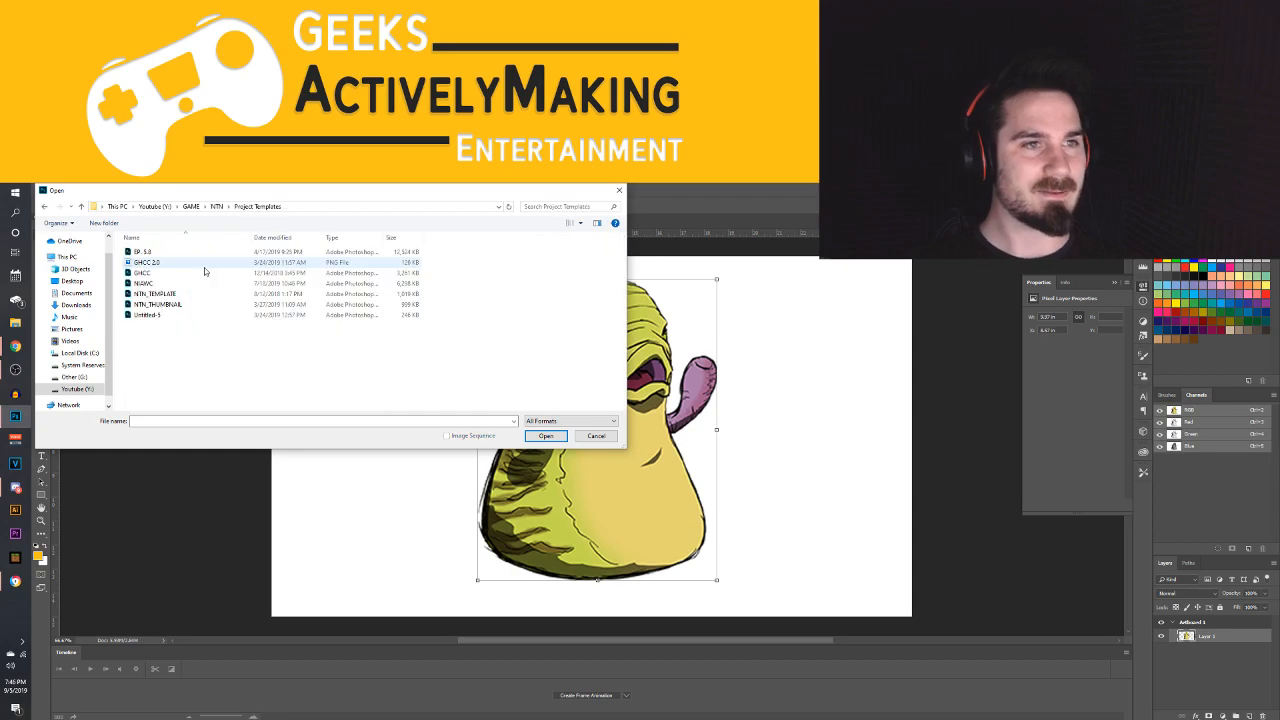
double_click(145, 256)
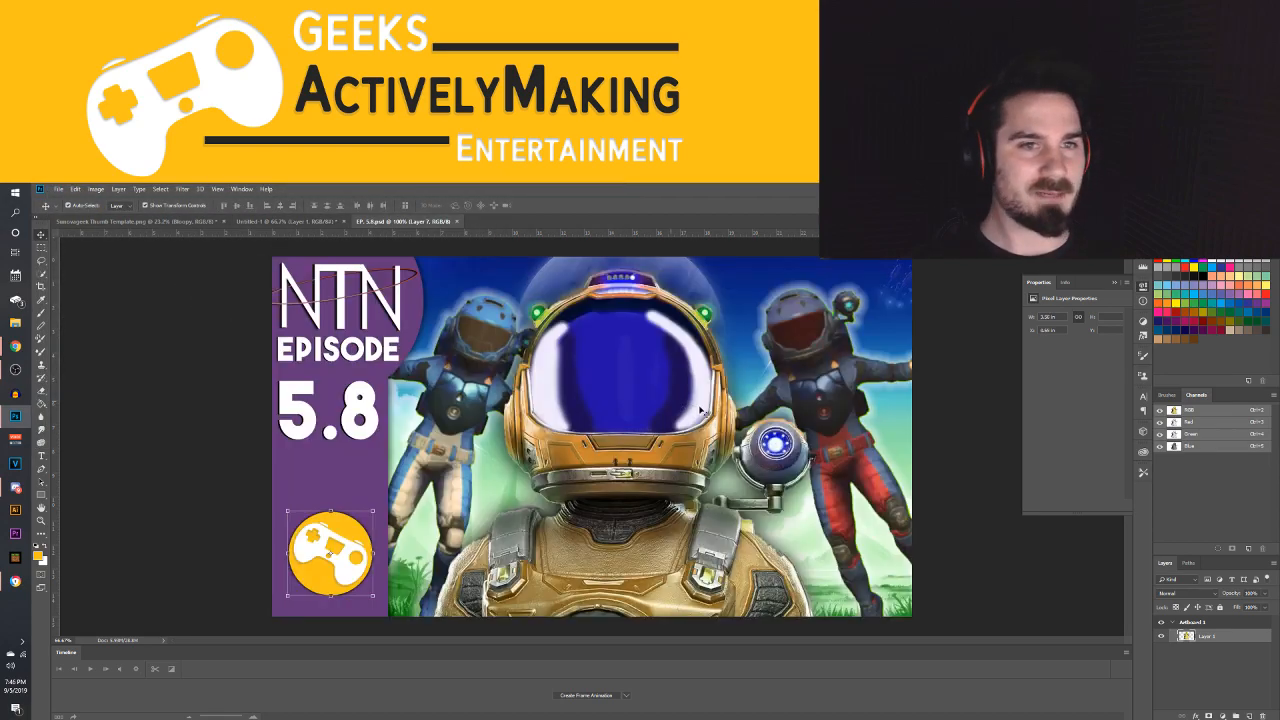
Delete the astronaut and background artwork from the EP. 5.8 thumbnail, keeping the purple NTN episode sidebar and its logo
left_click(648, 410)
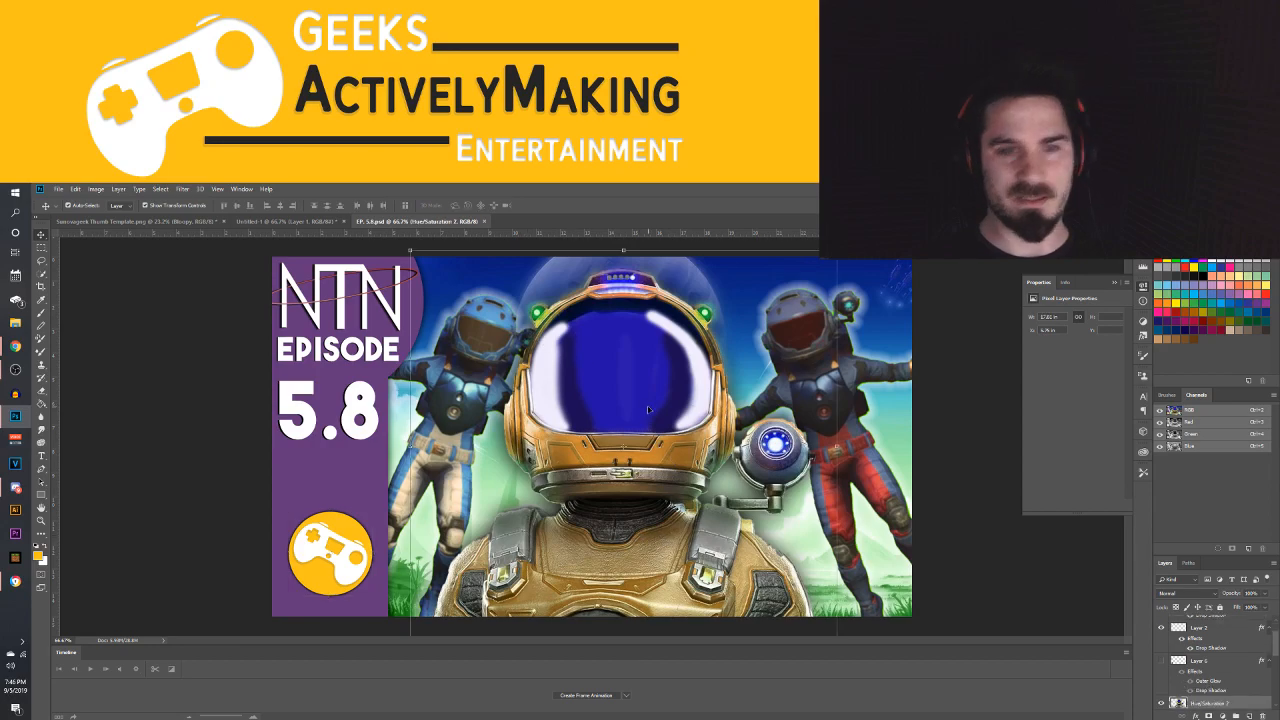
key("Delete")
left_click(787, 352)
key("Delete")
key("Delete")
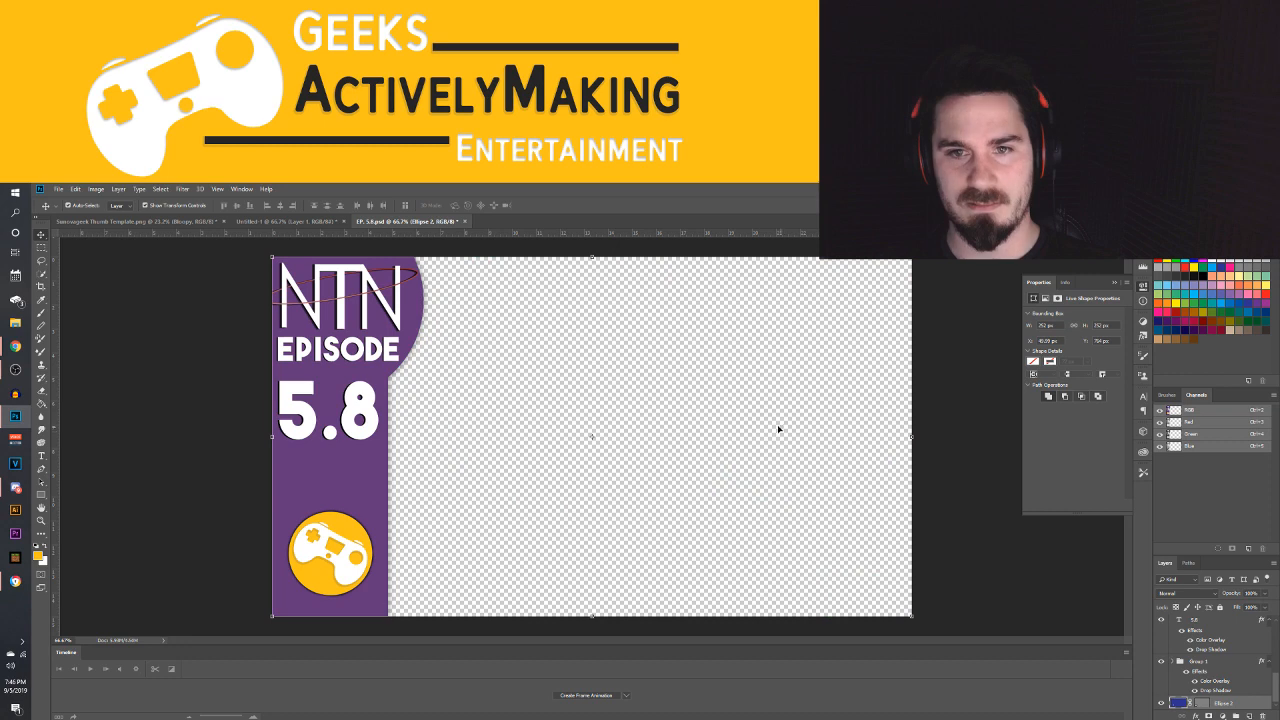
Copy the Wibble drawing from Untitled-1 into the EP. 5.8 thumbnail, and close Untitled-1 without saving its changes
left_click(287, 222)
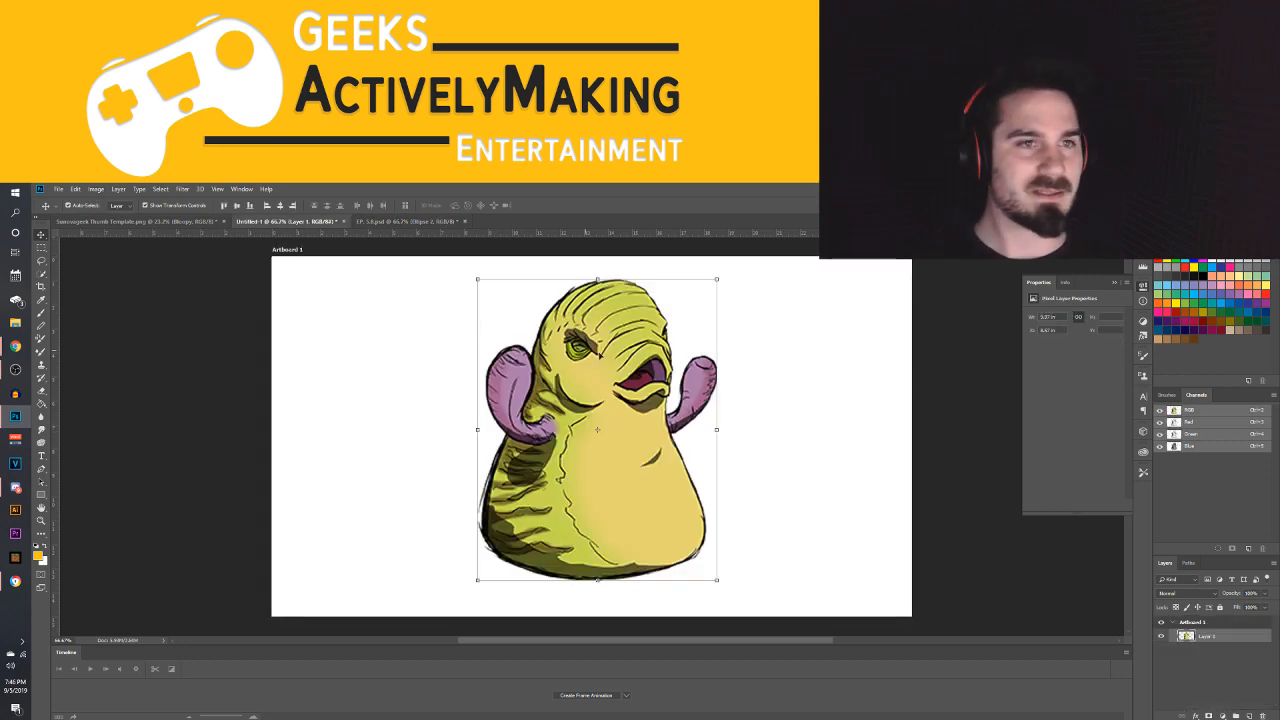
left_click(392, 223)
key("ctrl+v")
left_click(330, 221)
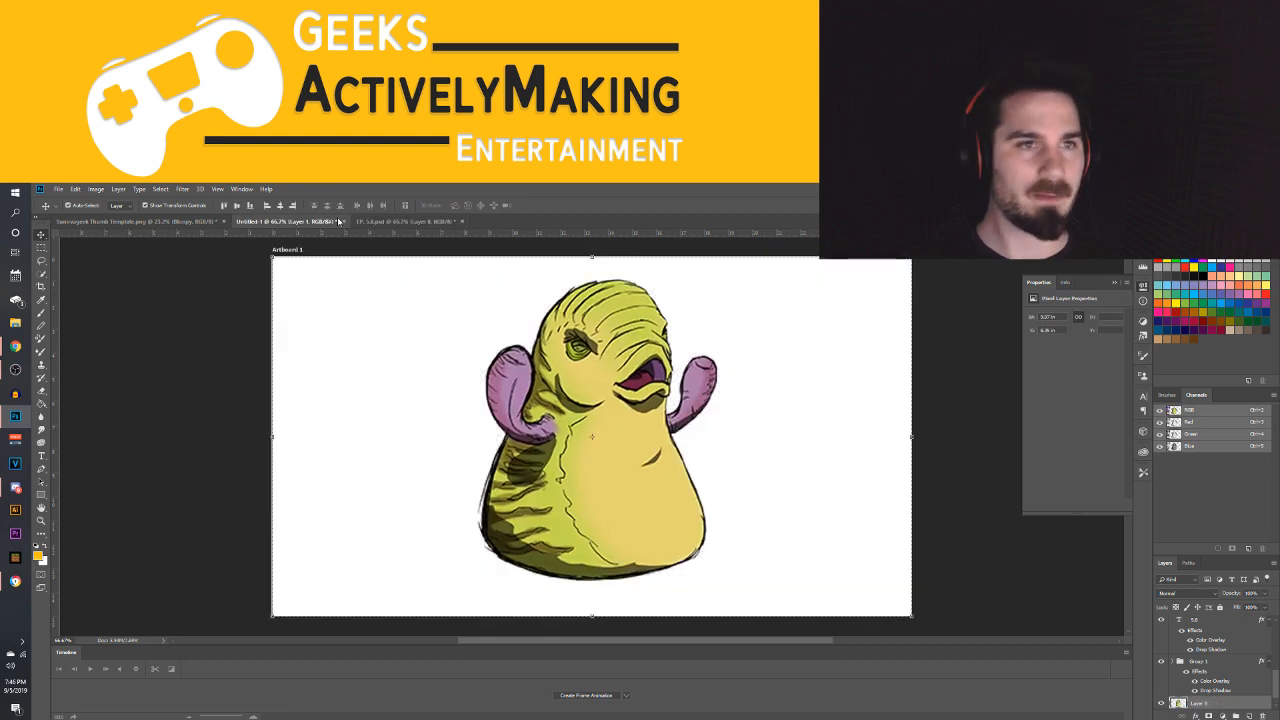
left_click(343, 221)
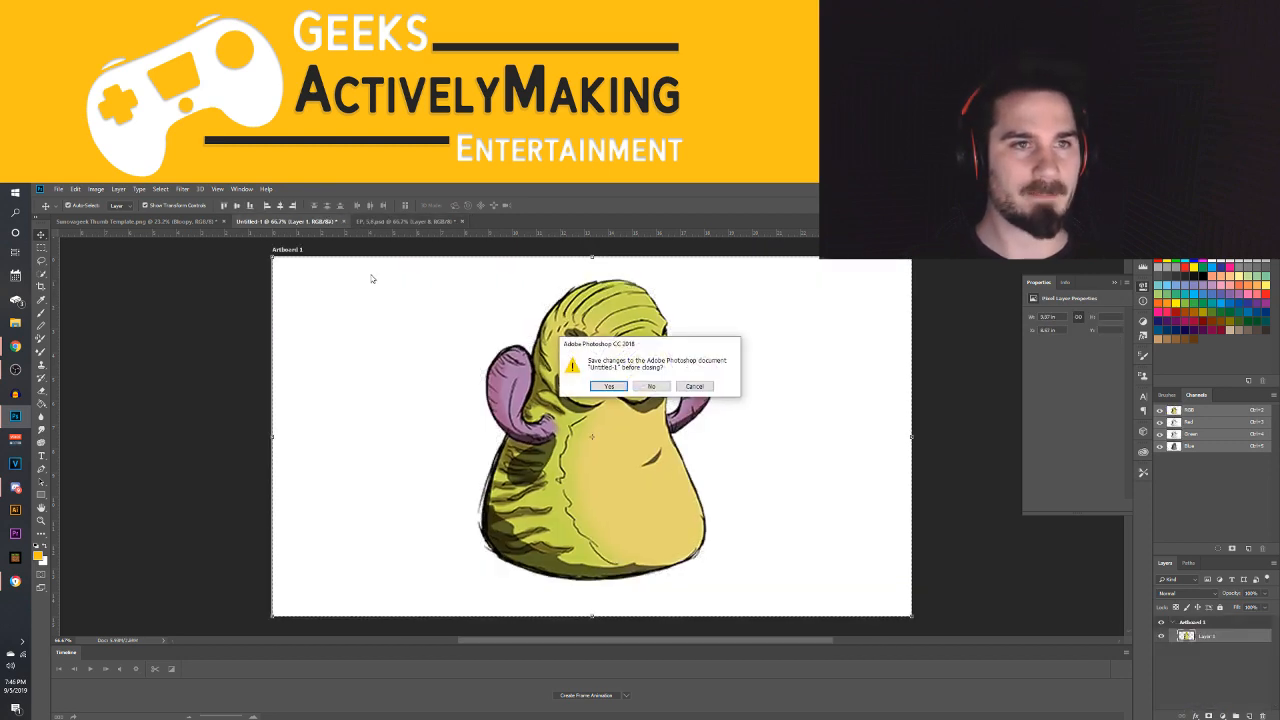
left_click(650, 387)
left_click(362, 422)
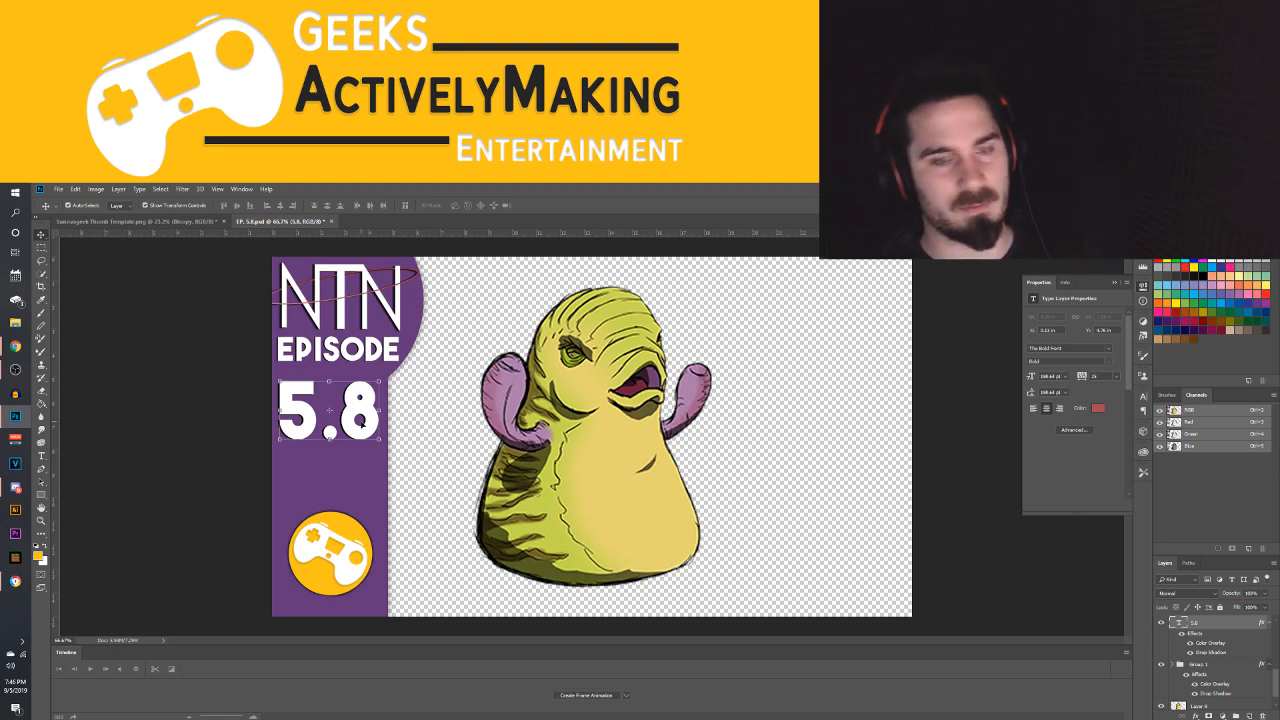
key("Delete")
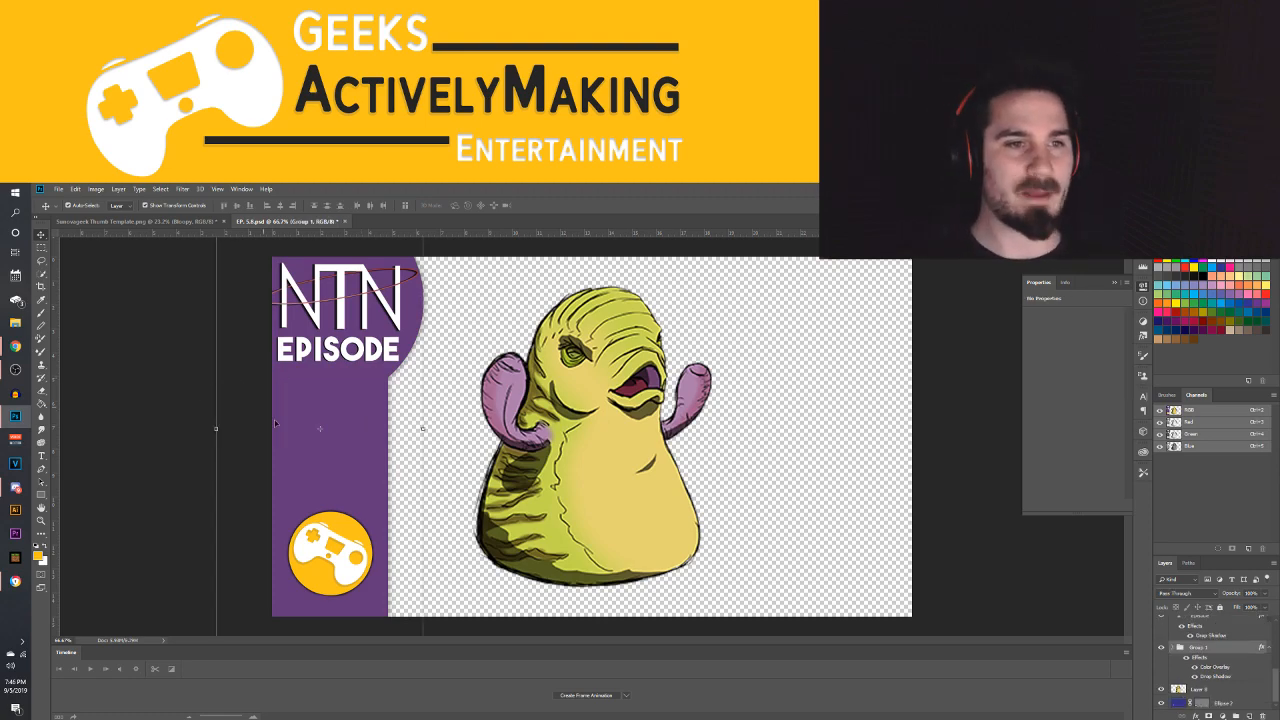
left_click(275, 423)
left_click(41, 456)
key("ctrl+z")
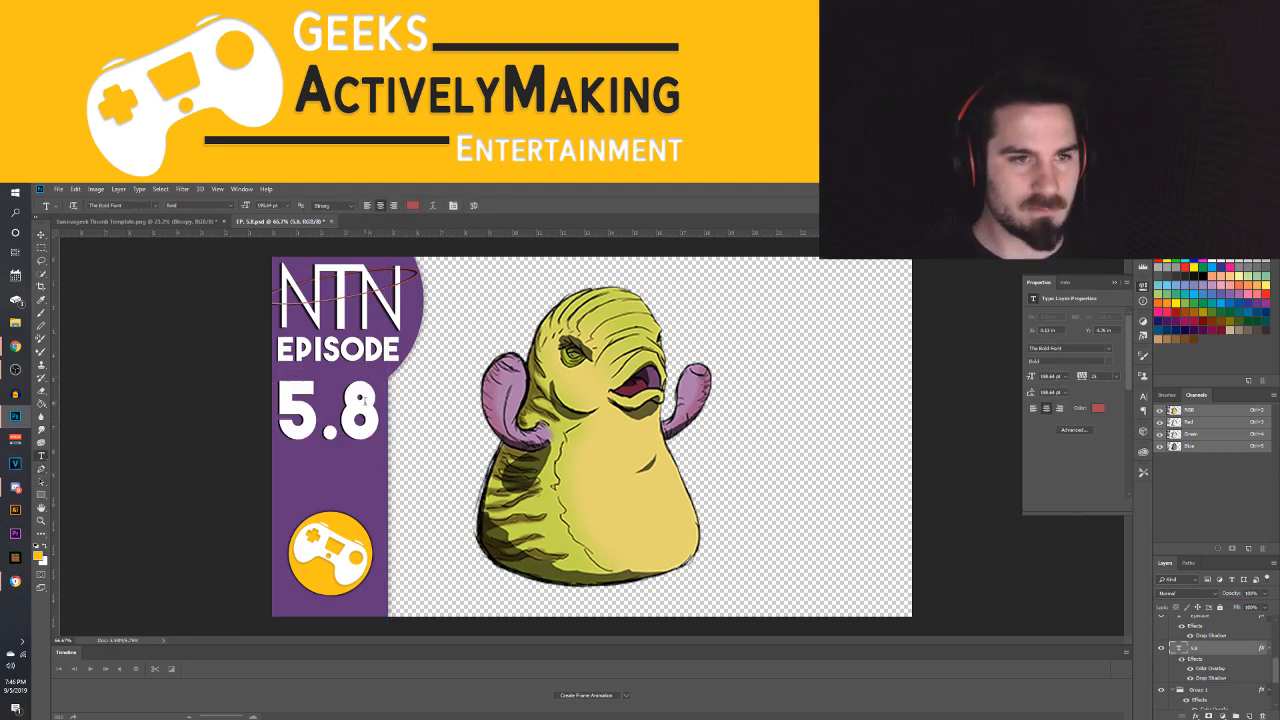
Replace the episode number 5.8 in the sidebar with "6."
key("BackSpace")
key("BackSpace")
key("BackSpace")
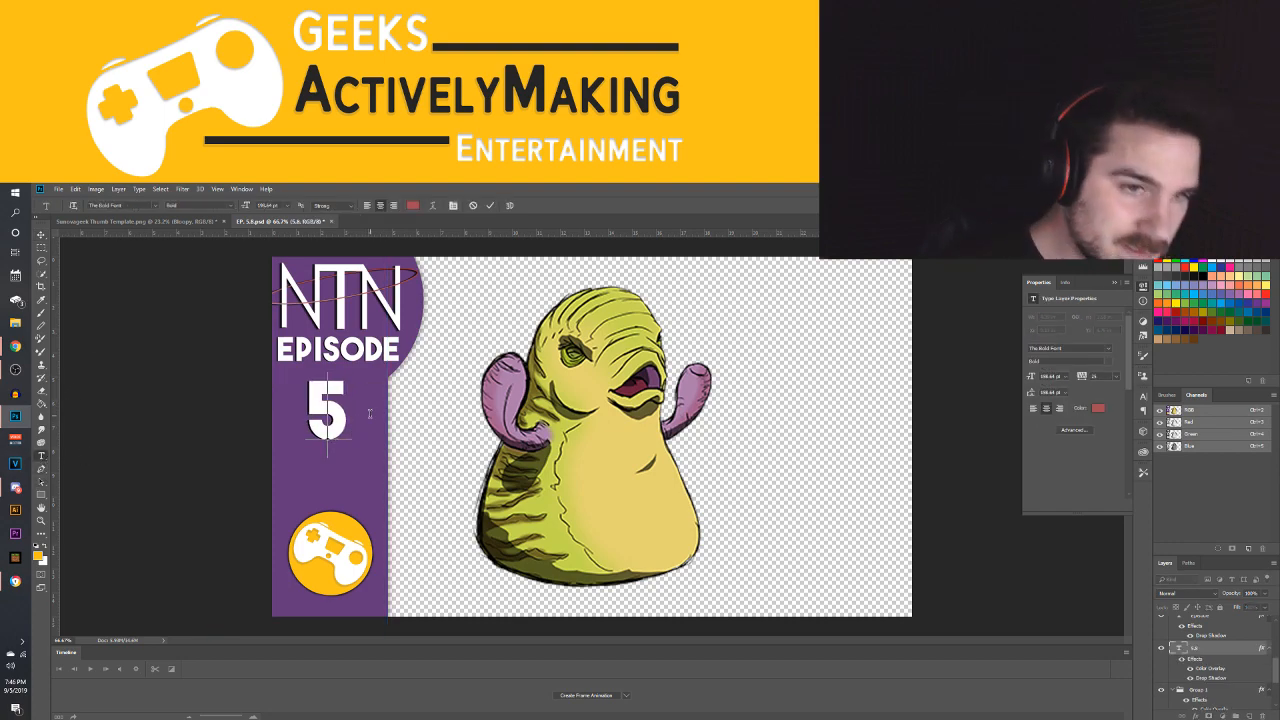
type("6")
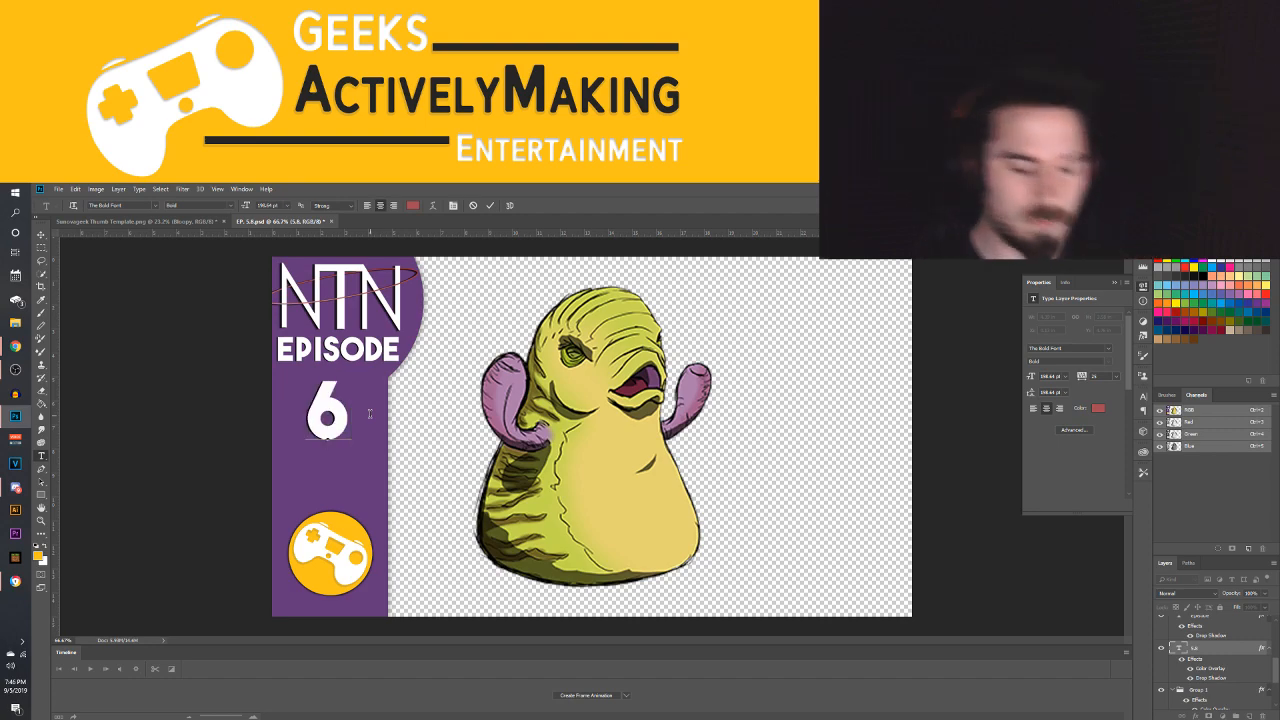
type(".")
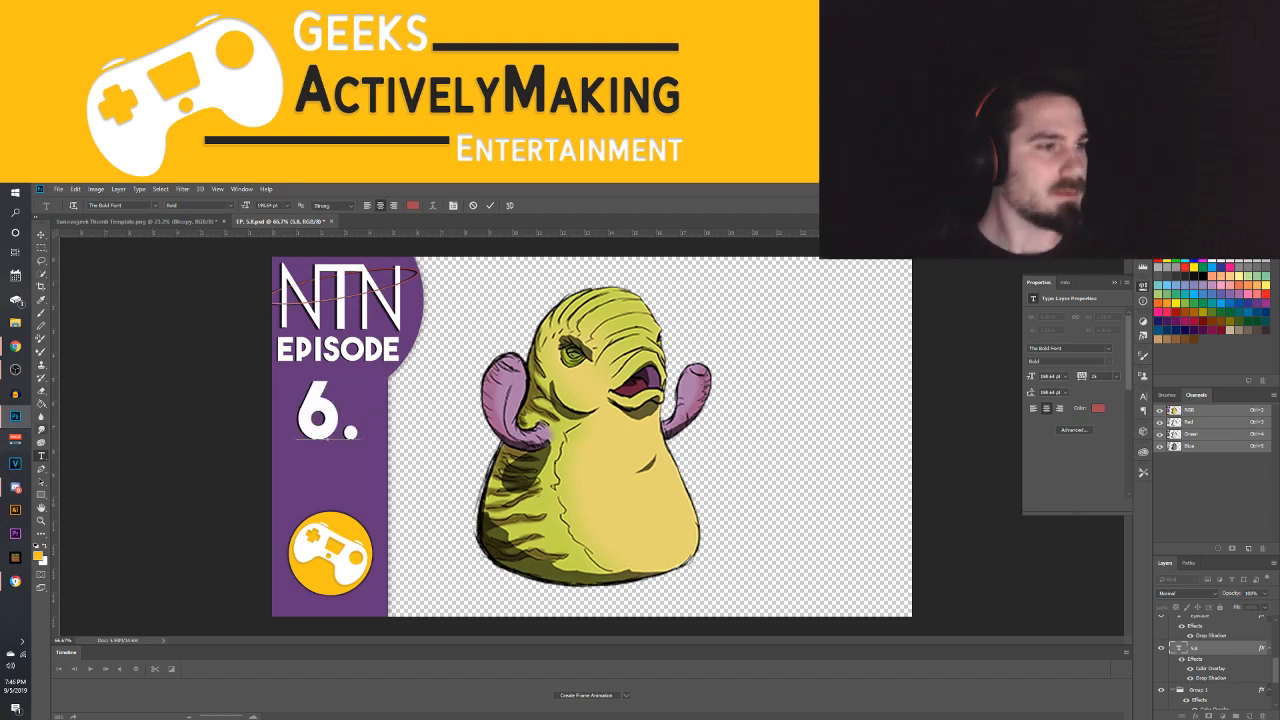
Switch to the Wibble video's details in YouTube Studio and return to the channel's video list, discarding the unsaved changes
mouse_move(15, 345)
mouse_move(84, 405)
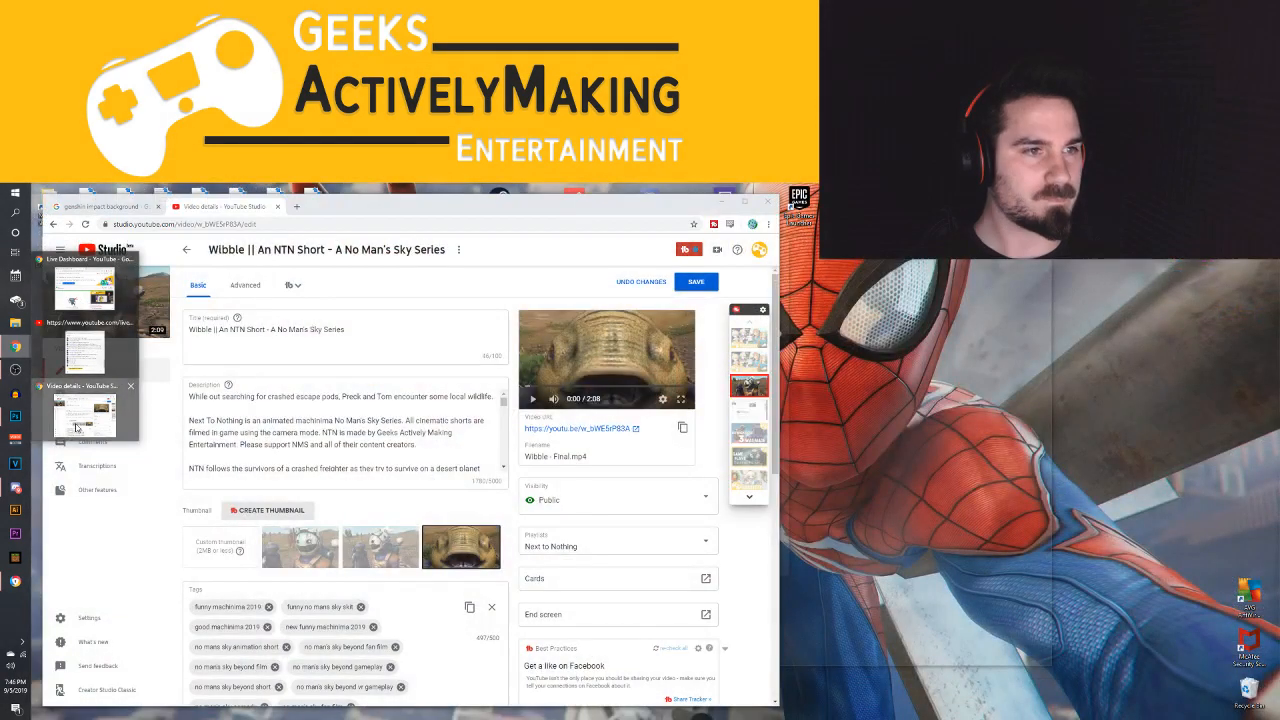
left_click(84, 405)
left_click(186, 249)
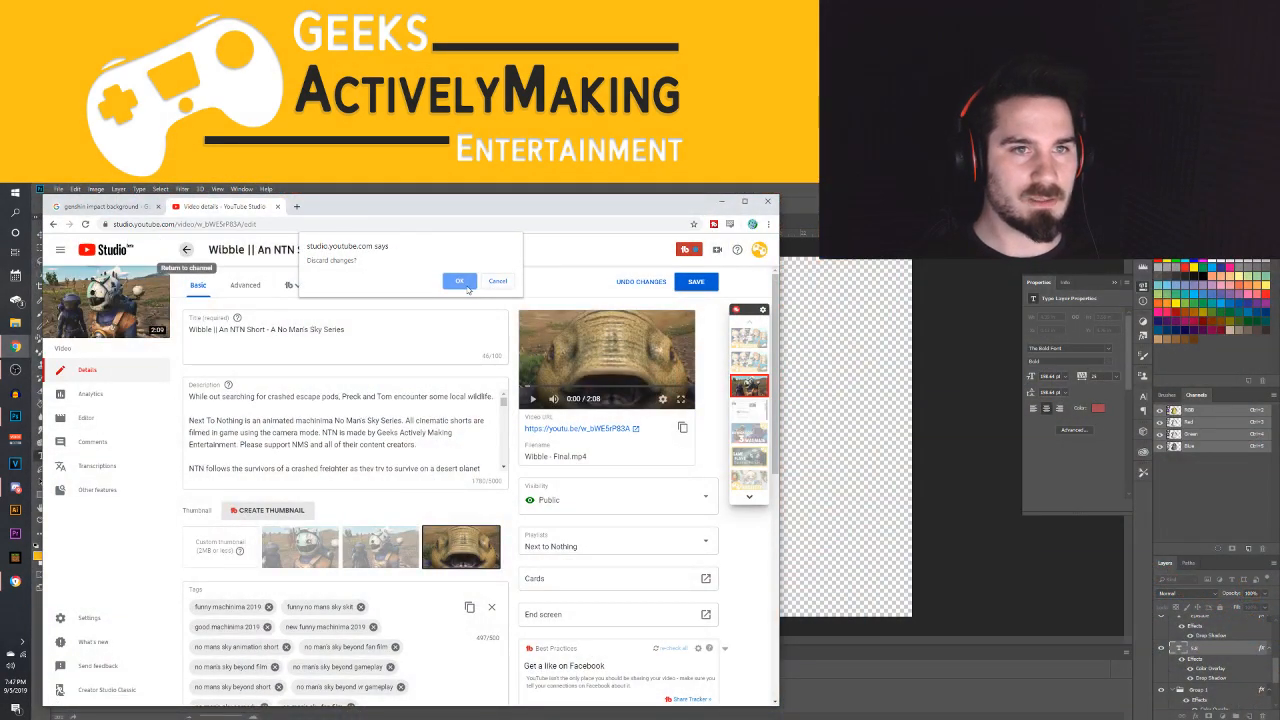
left_click(464, 284)
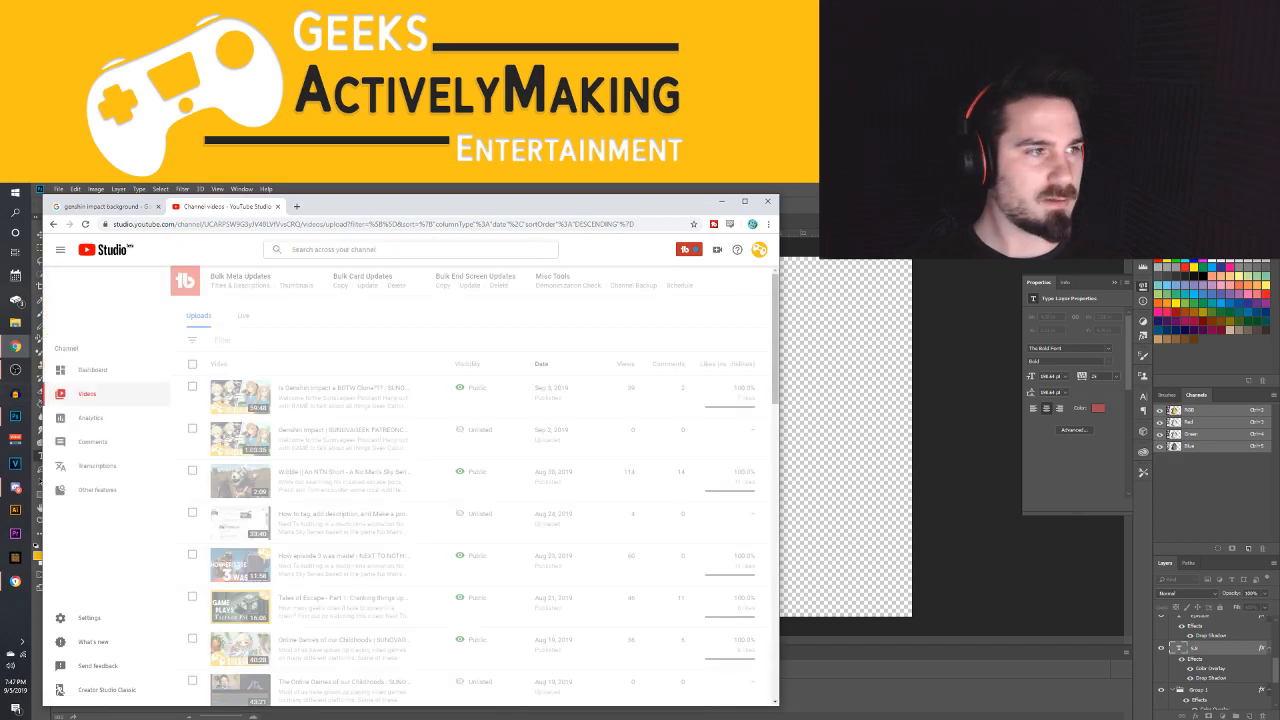
Show 50 rows per page in the channel's video list and examine the order of the NTN episodes and shorts
scroll(359, 436, "down", 1)
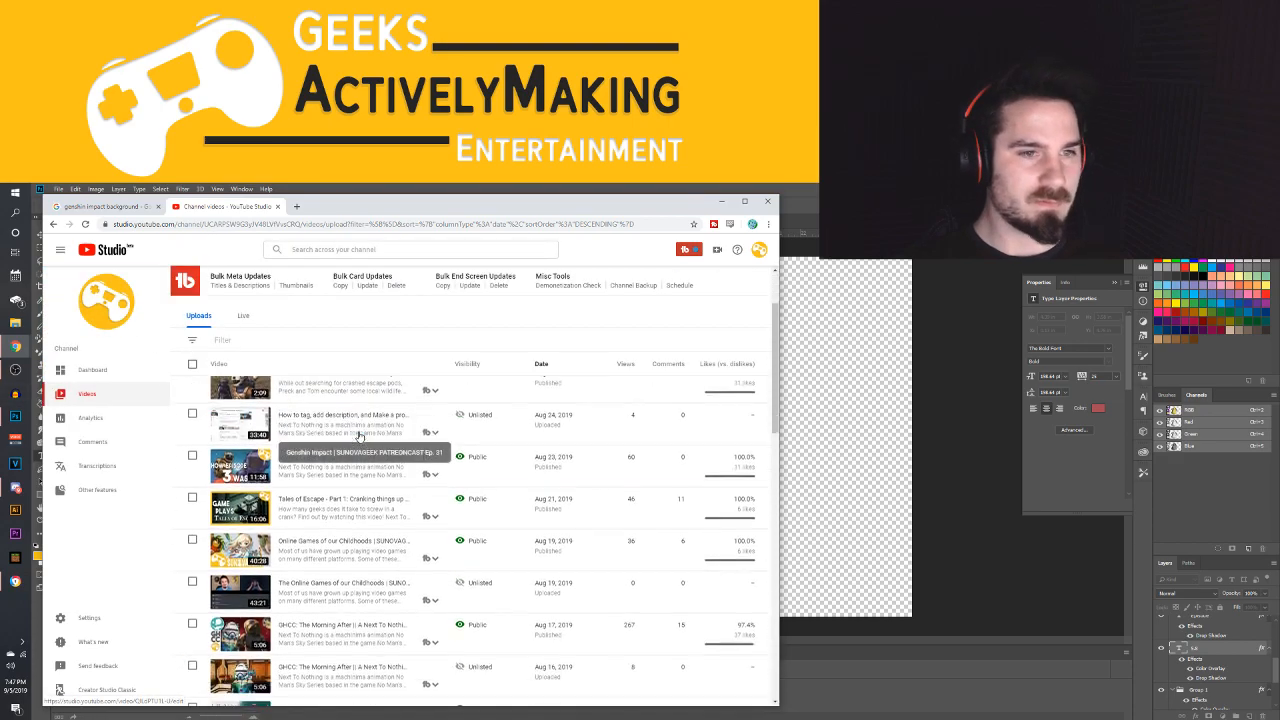
scroll(359, 440, "down", 7)
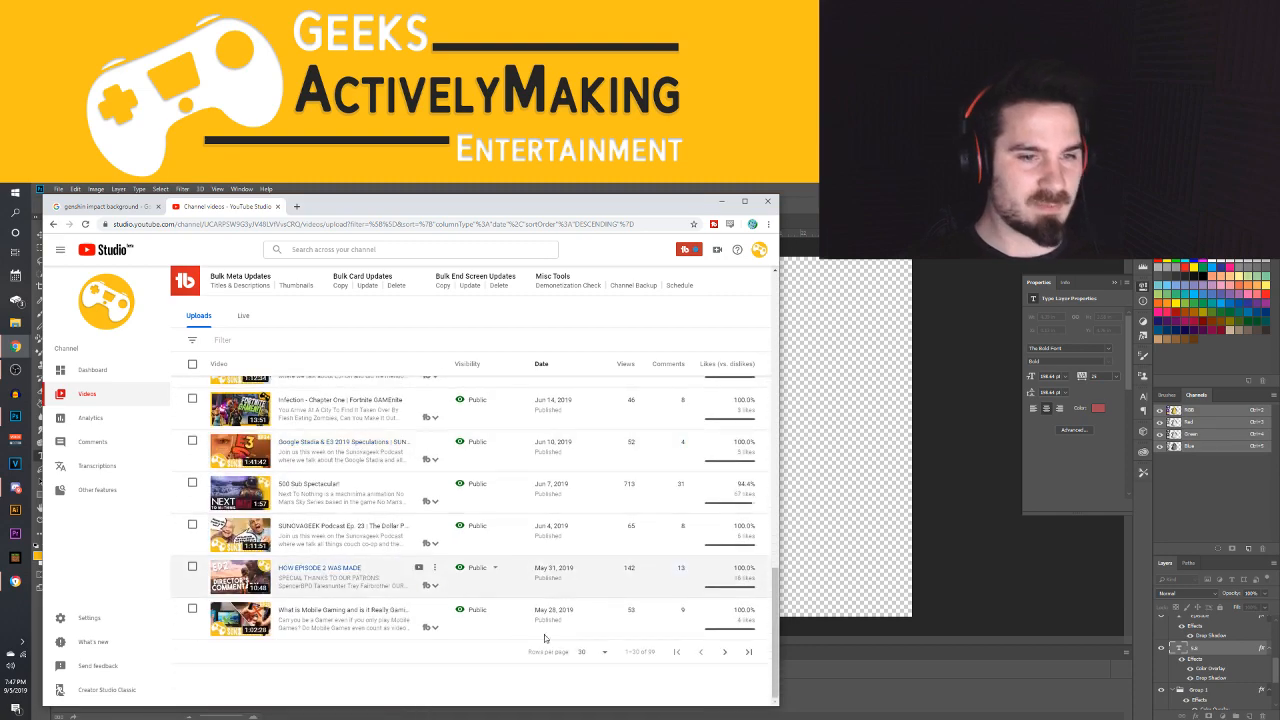
left_click(606, 653)
left_click(595, 656)
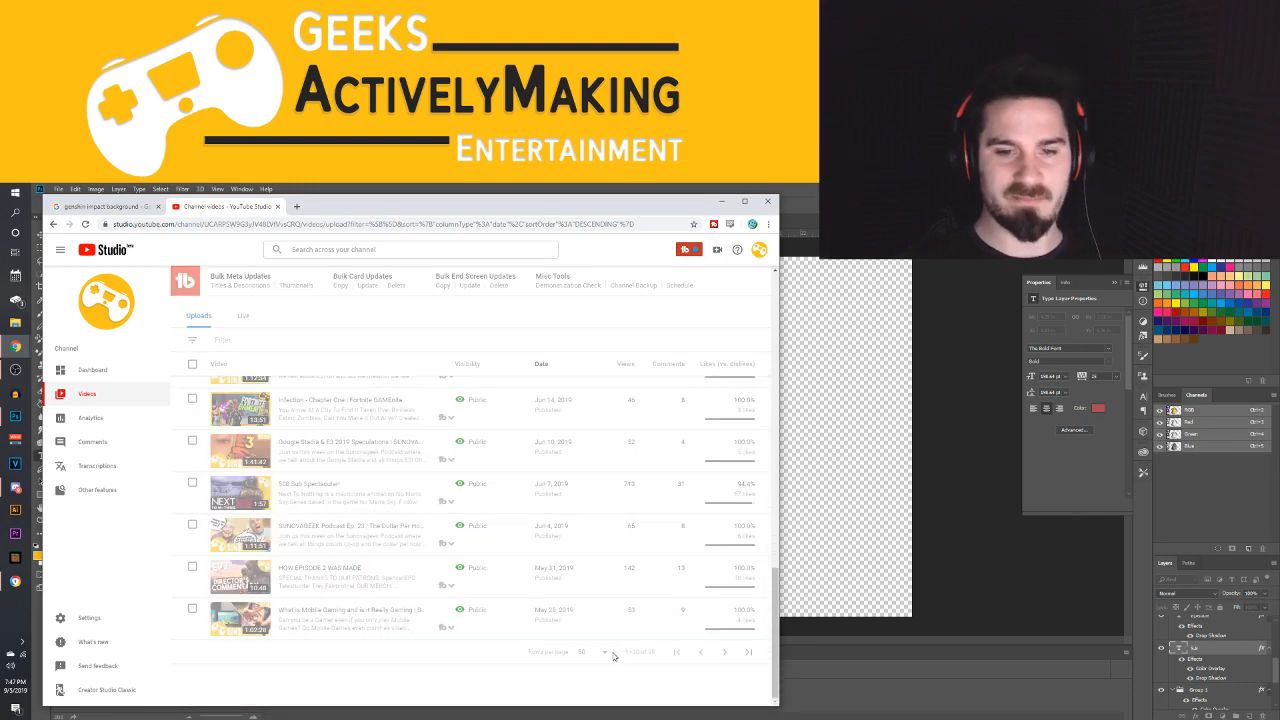
scroll(350, 490, "down", 5)
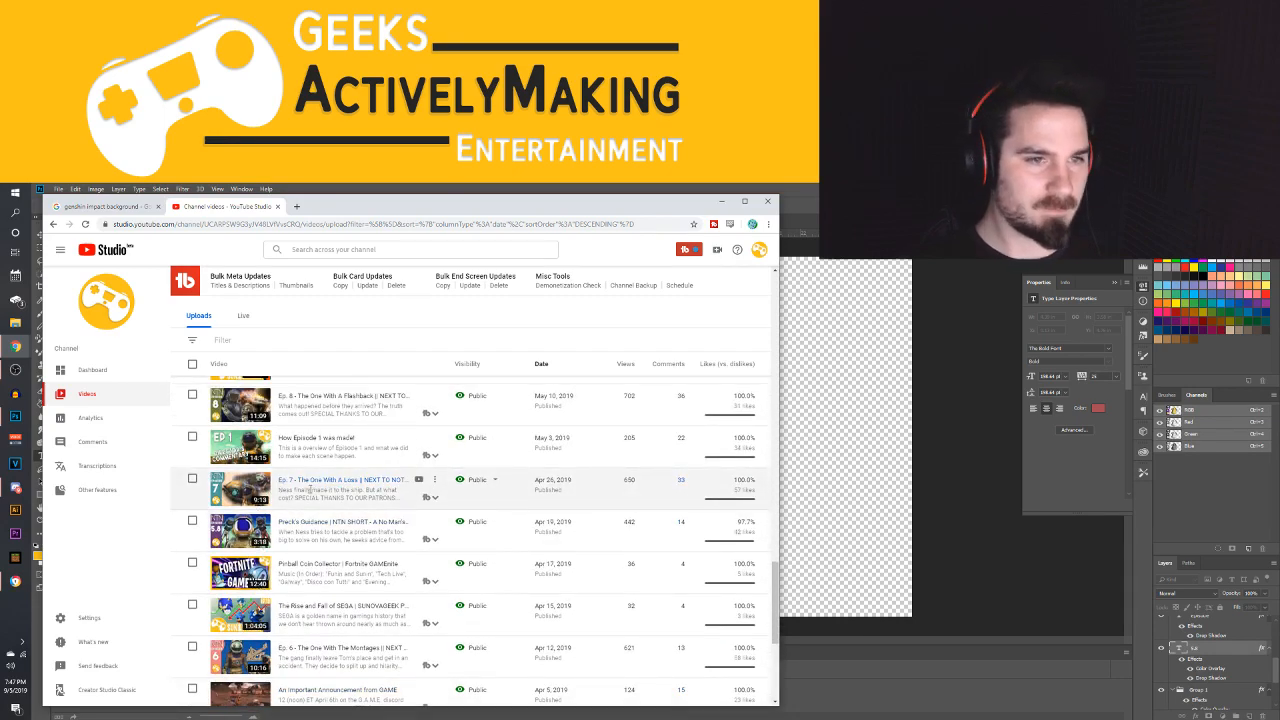
scroll(380, 490, "down", 3)
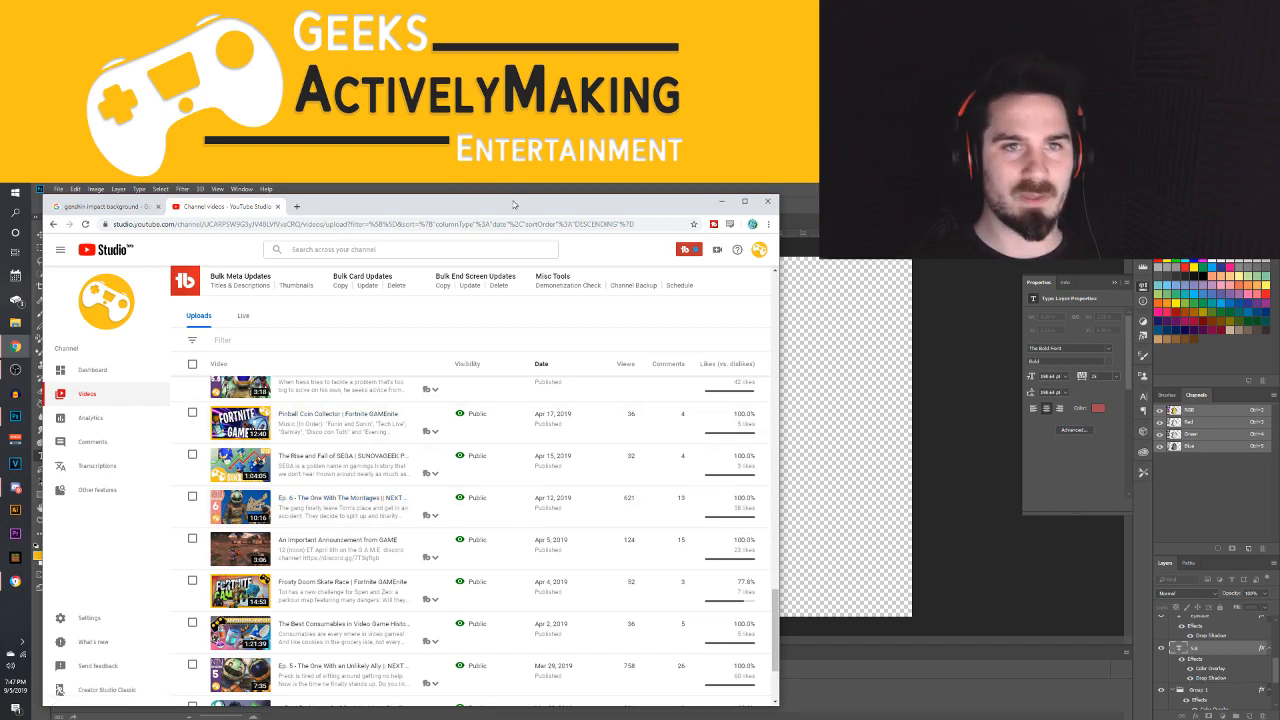
left_click(717, 204)
Look through the GAME > thumbnails folder on the Youtube (Y:) drive for the NTN episode 6 thumbnail
left_click(58, 188)
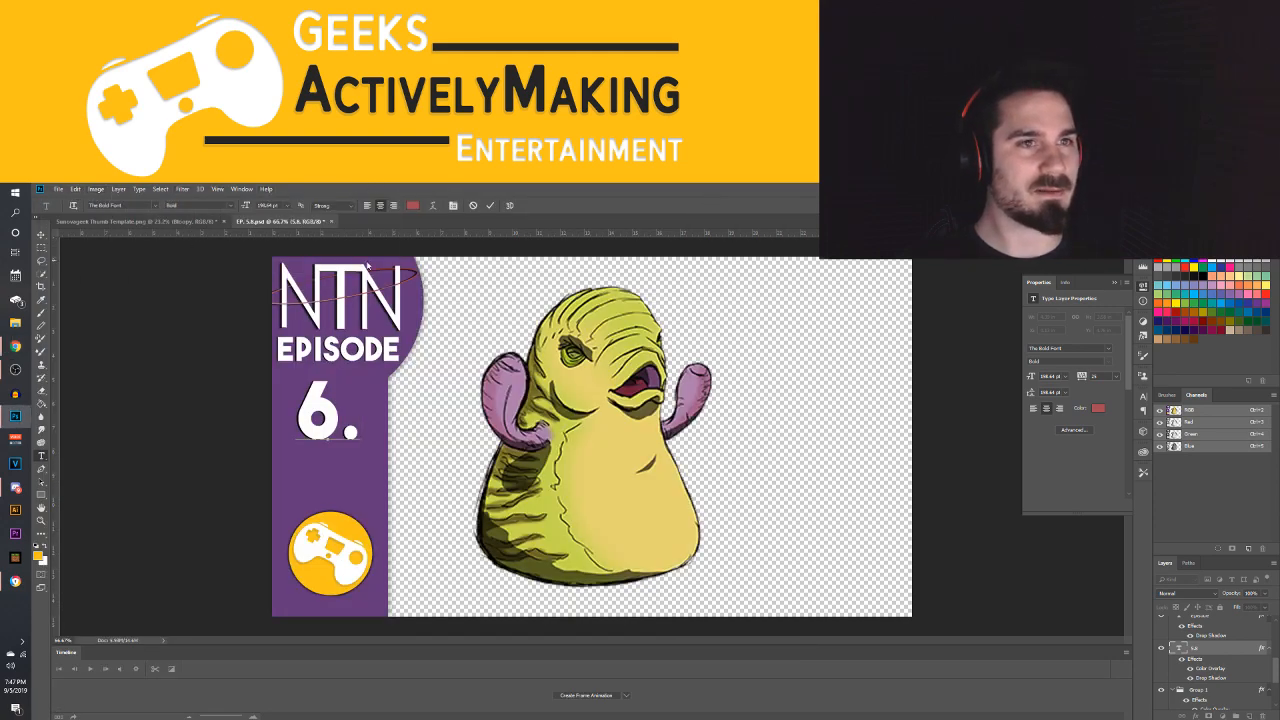
left_click(434, 379)
left_click(58, 189)
left_click(70, 205)
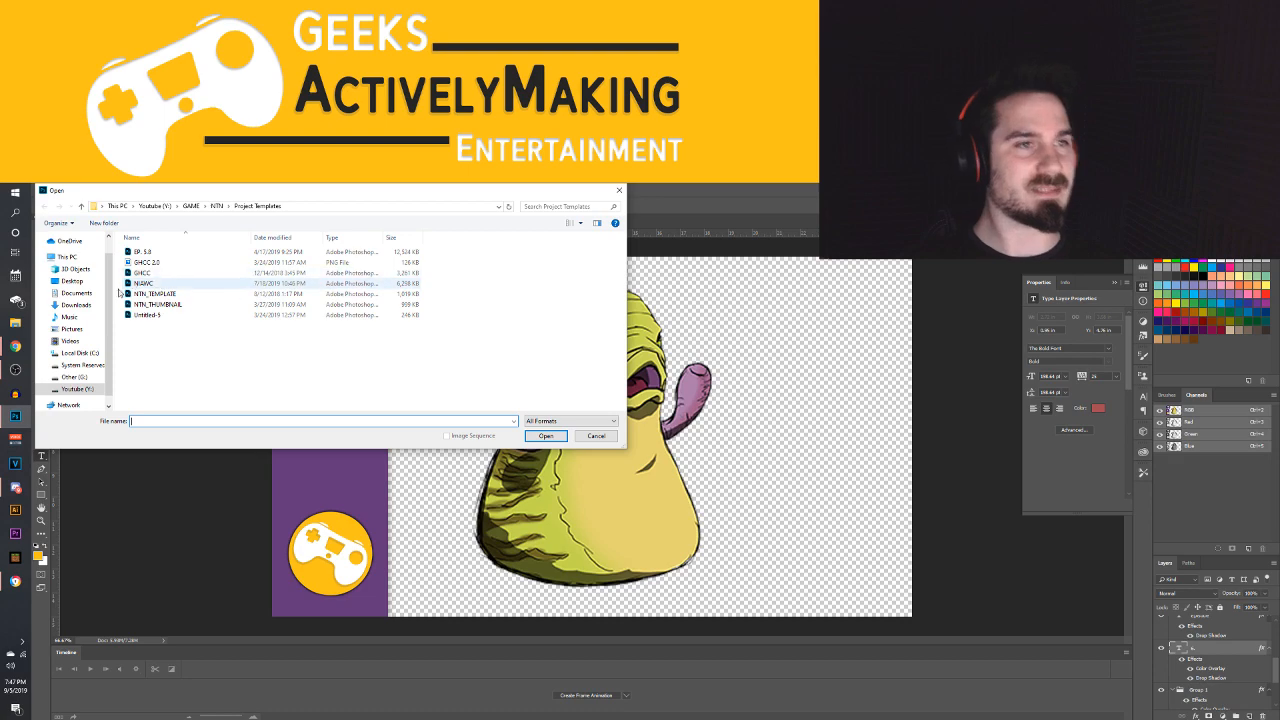
left_click(72, 388)
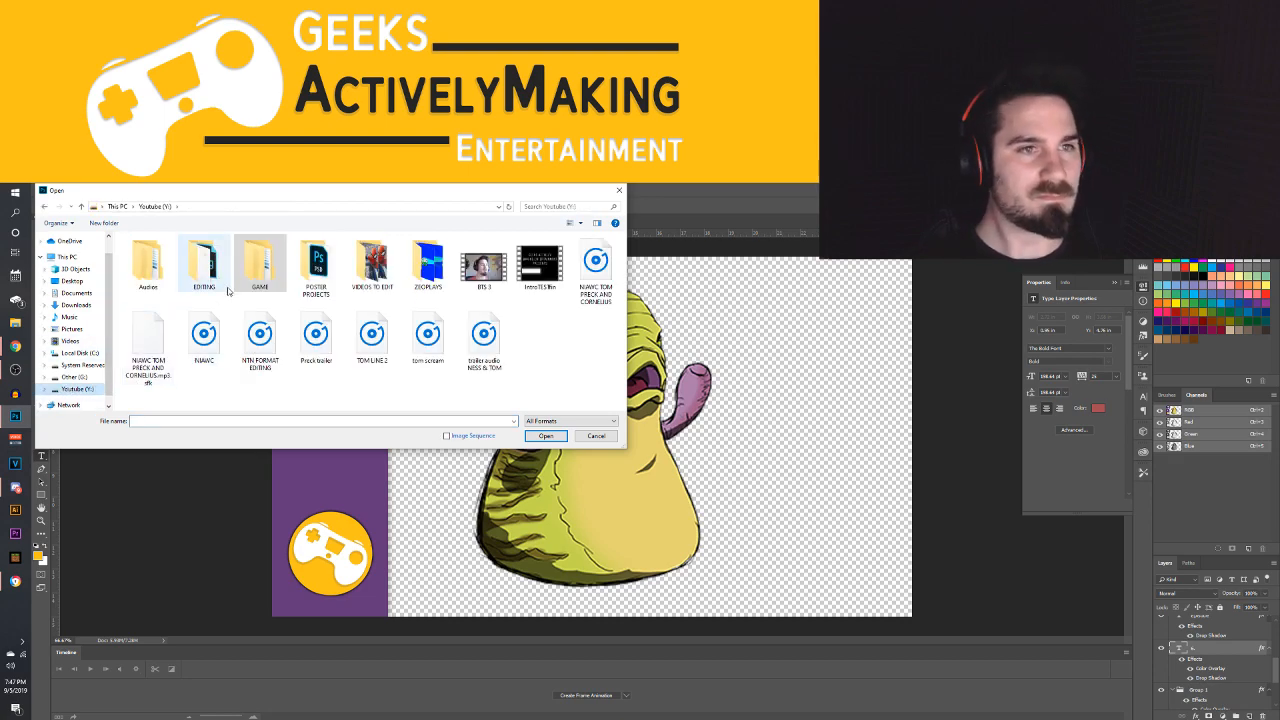
left_click(249, 272)
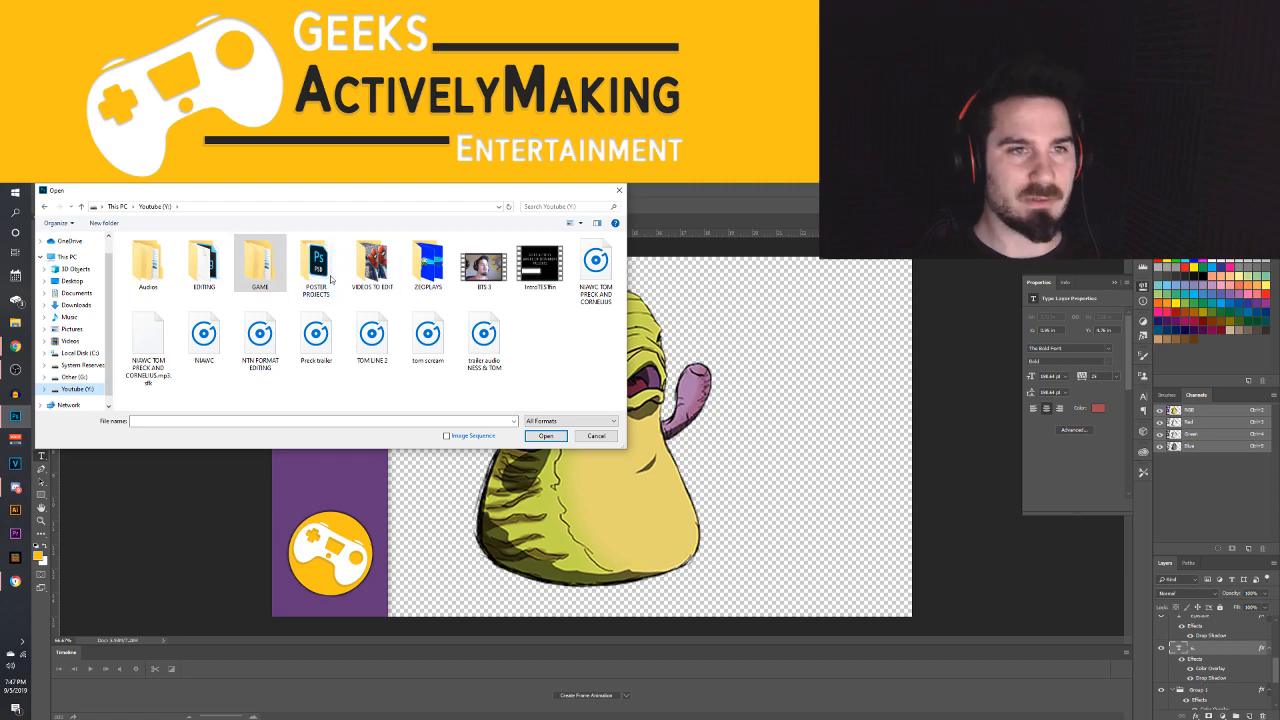
double_click(254, 262)
double_click(148, 294)
scroll(385, 345, "down", 3)
scroll(385, 345, "up", 2)
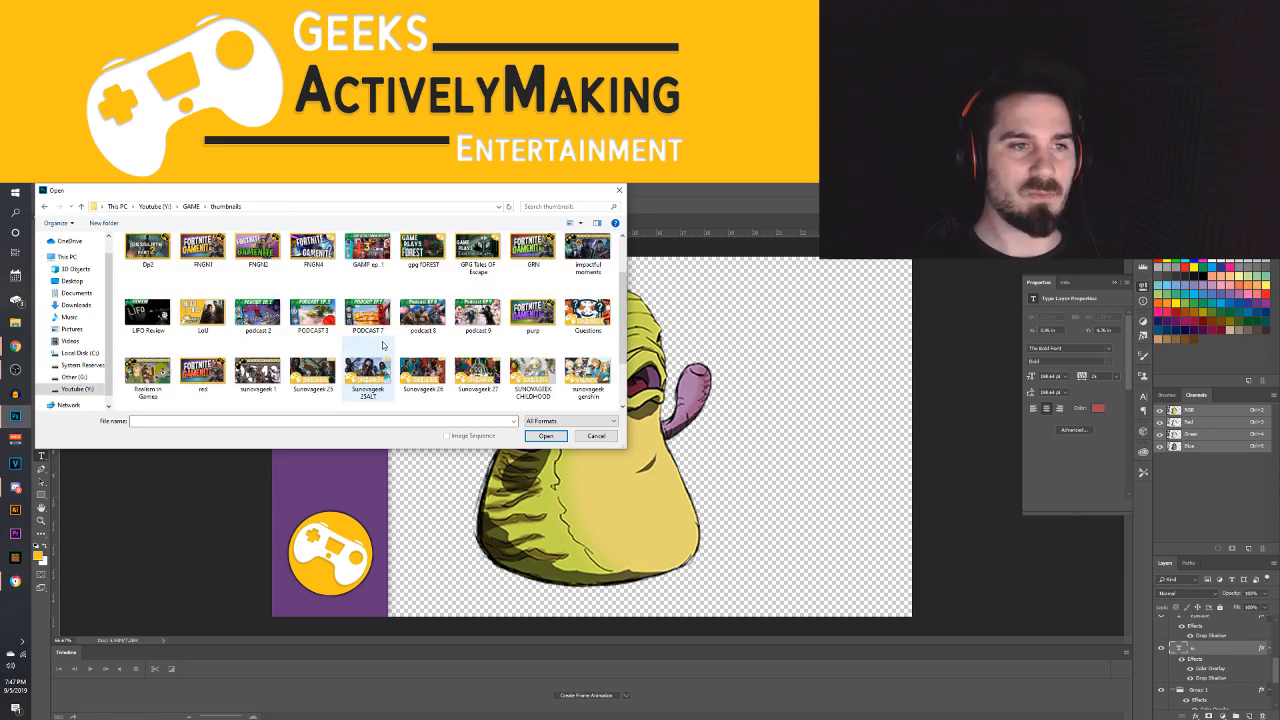
Open the ep6 thumbnail image from the GAME > NTN > Thumbnails folder
left_click(44, 206)
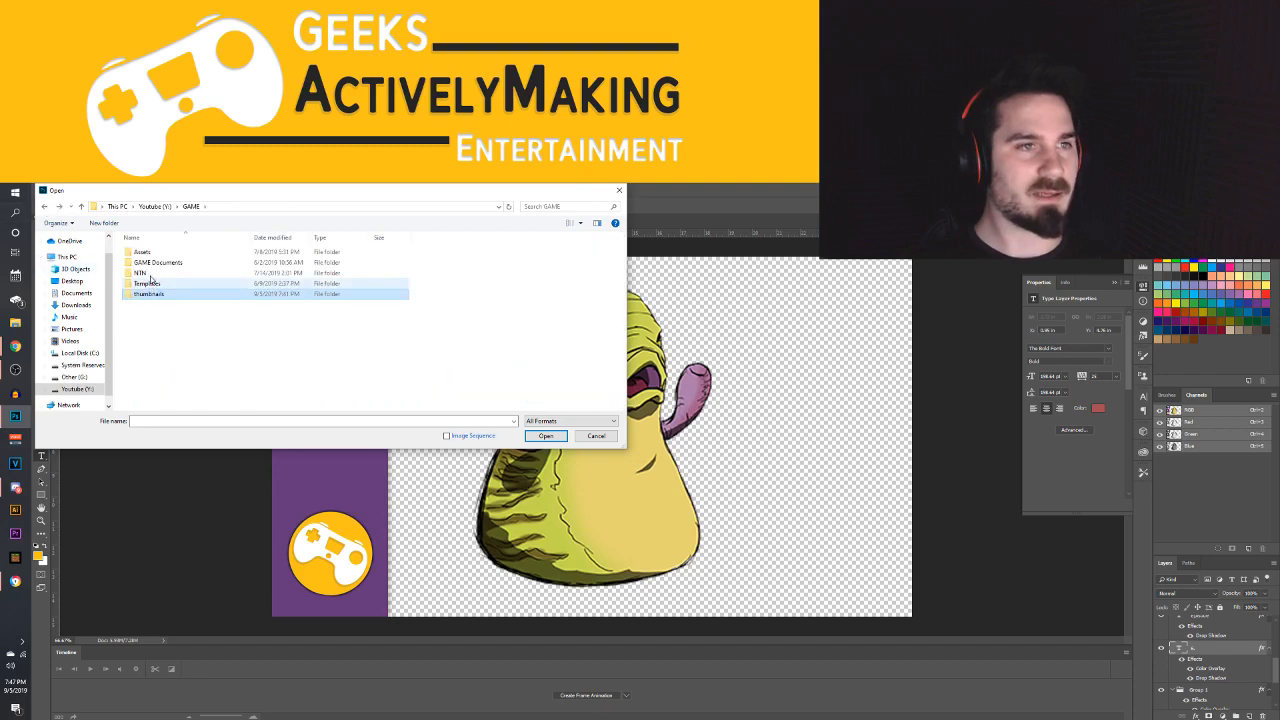
double_click(150, 275)
double_click(258, 262)
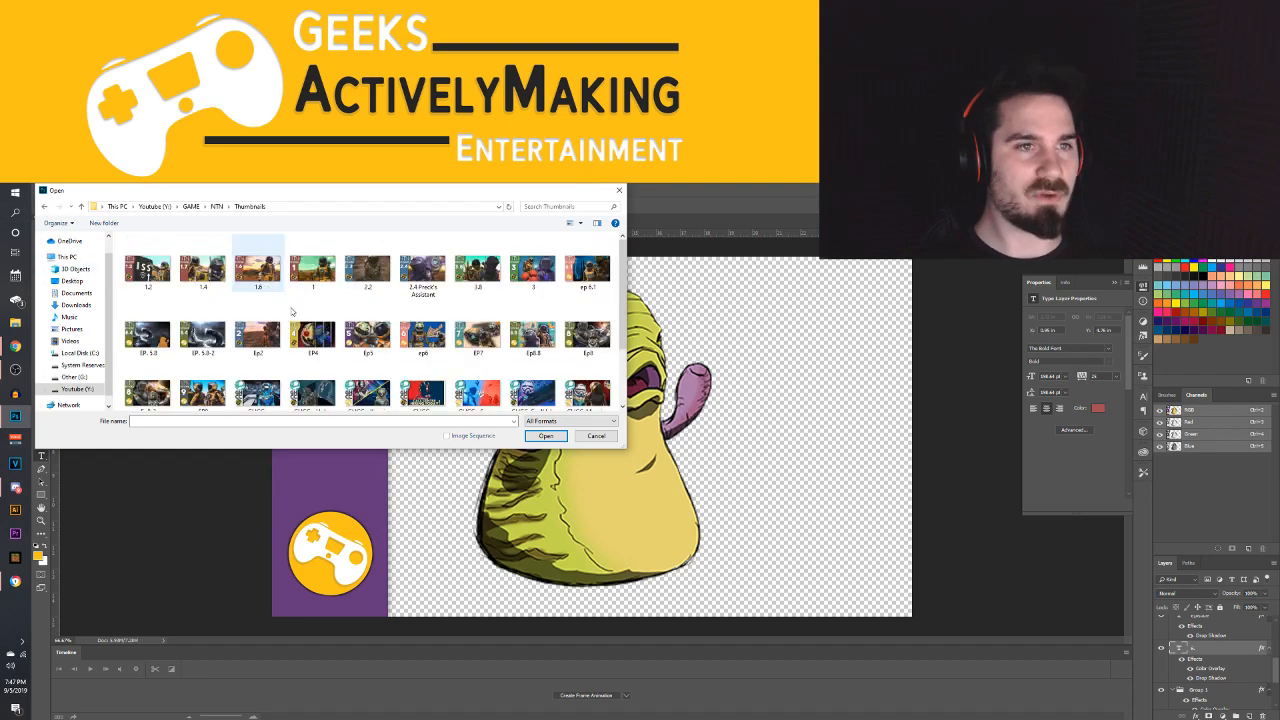
double_click(423, 335)
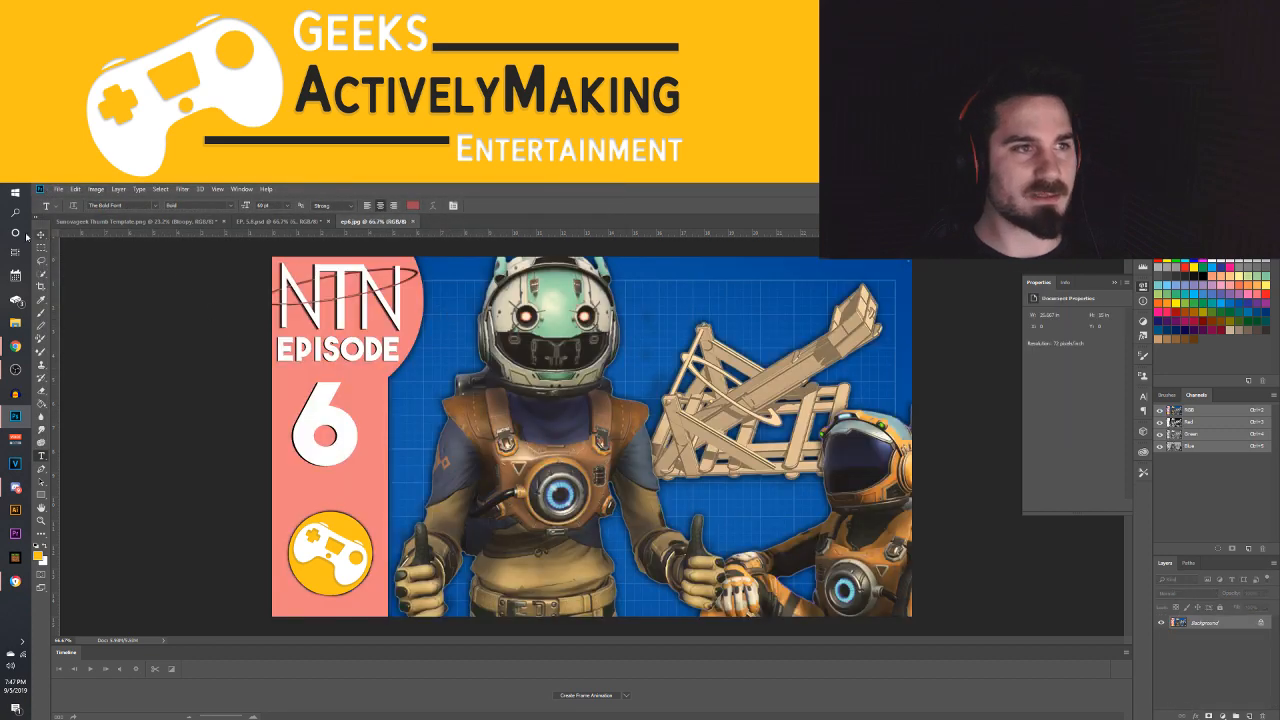
Sample the pink sidebar colour from the ep6 thumbnail and apply it as the Color Overlay of Group 1 in EP. 5.8
left_click(41, 300)
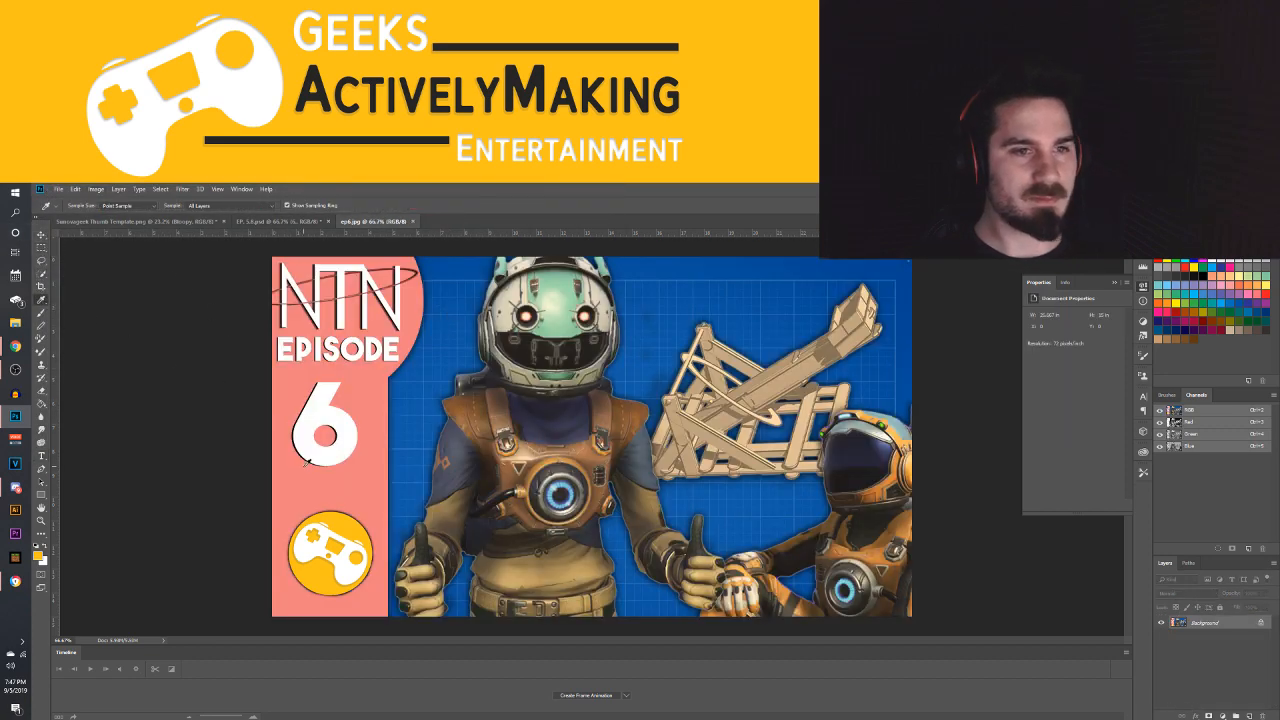
left_click(272, 221)
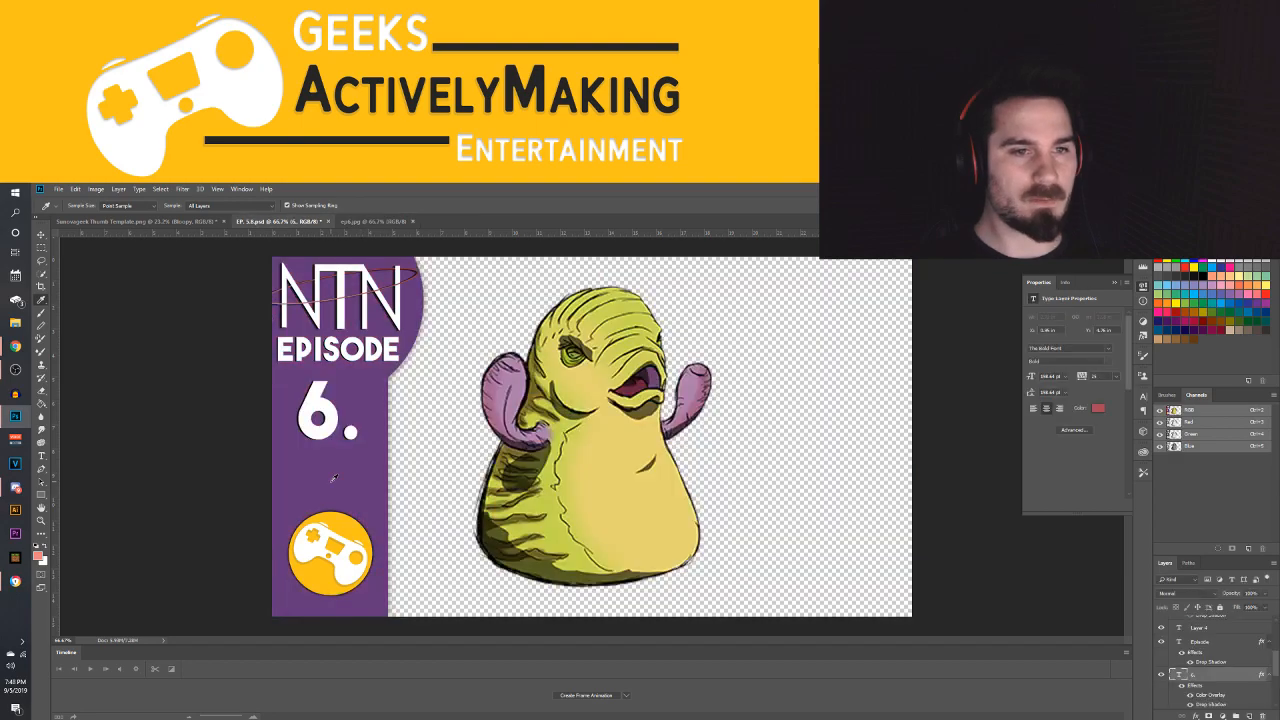
scroll(1210, 665, "down", 3)
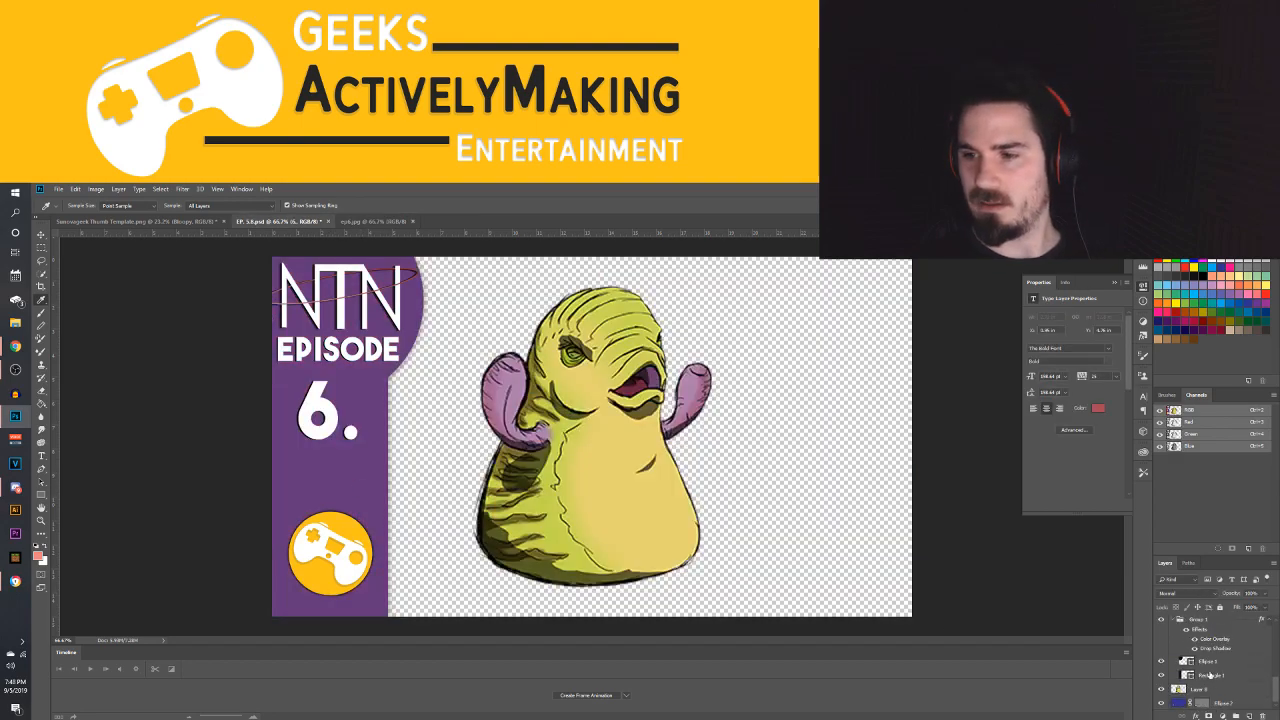
left_click(1219, 651)
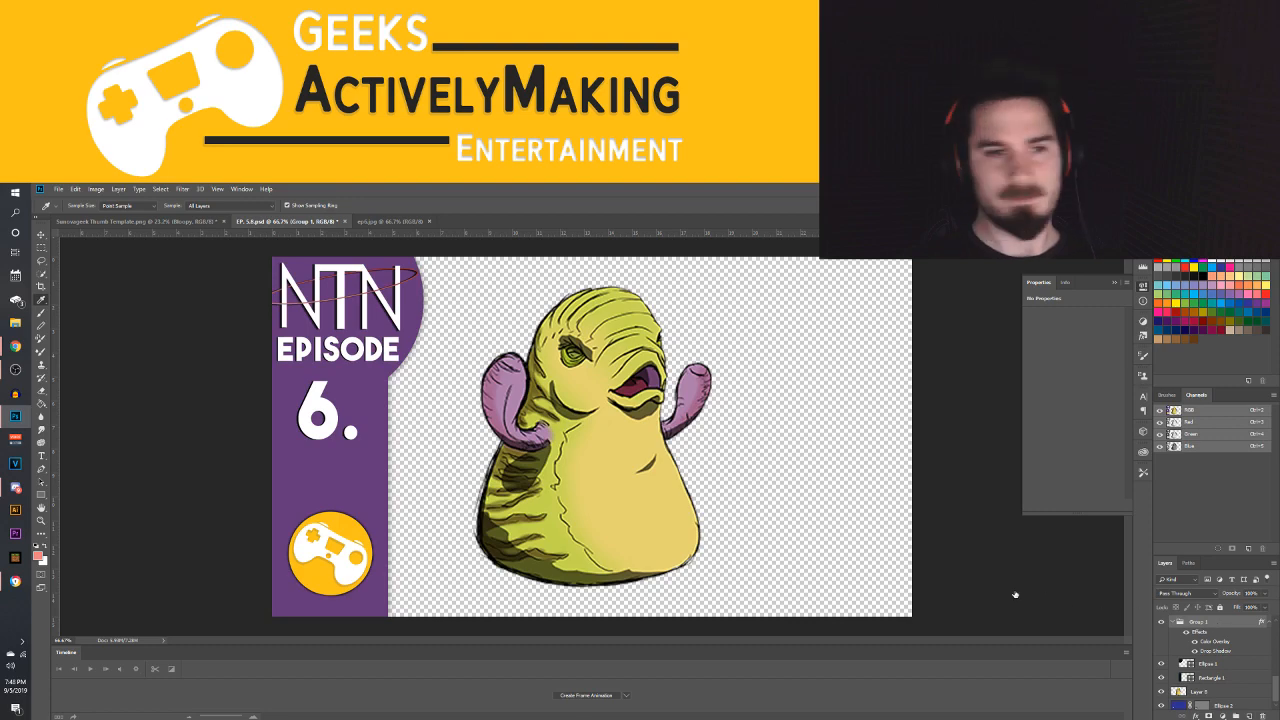
left_click(150, 395)
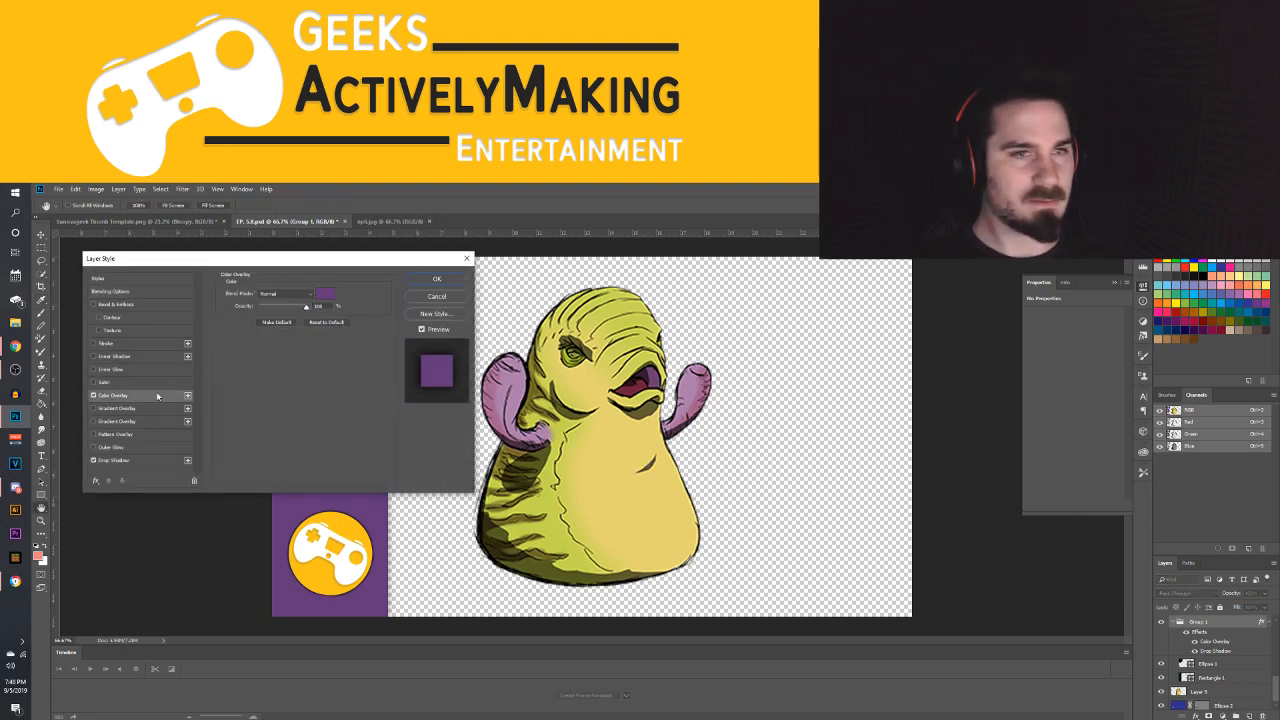
left_click(435, 281)
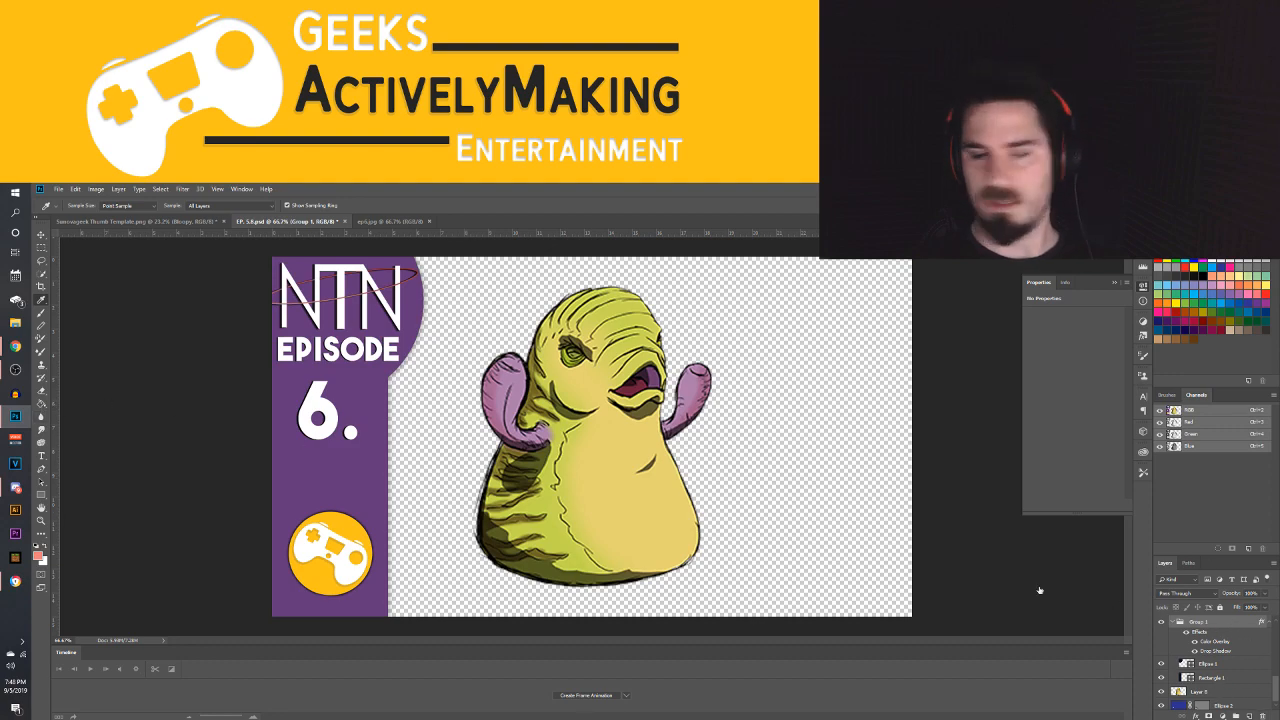
left_click(113, 396)
left_click(325, 293)
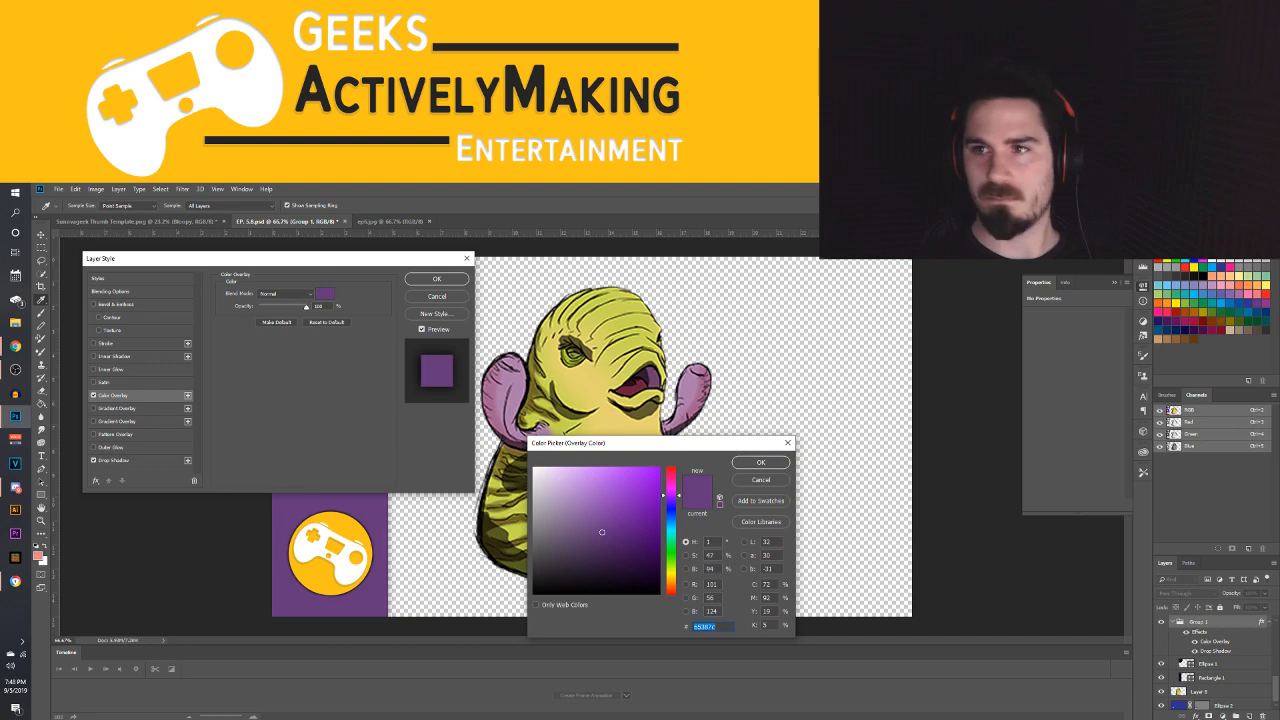
left_click(38, 556)
left_click(761, 462)
left_click(437, 279)
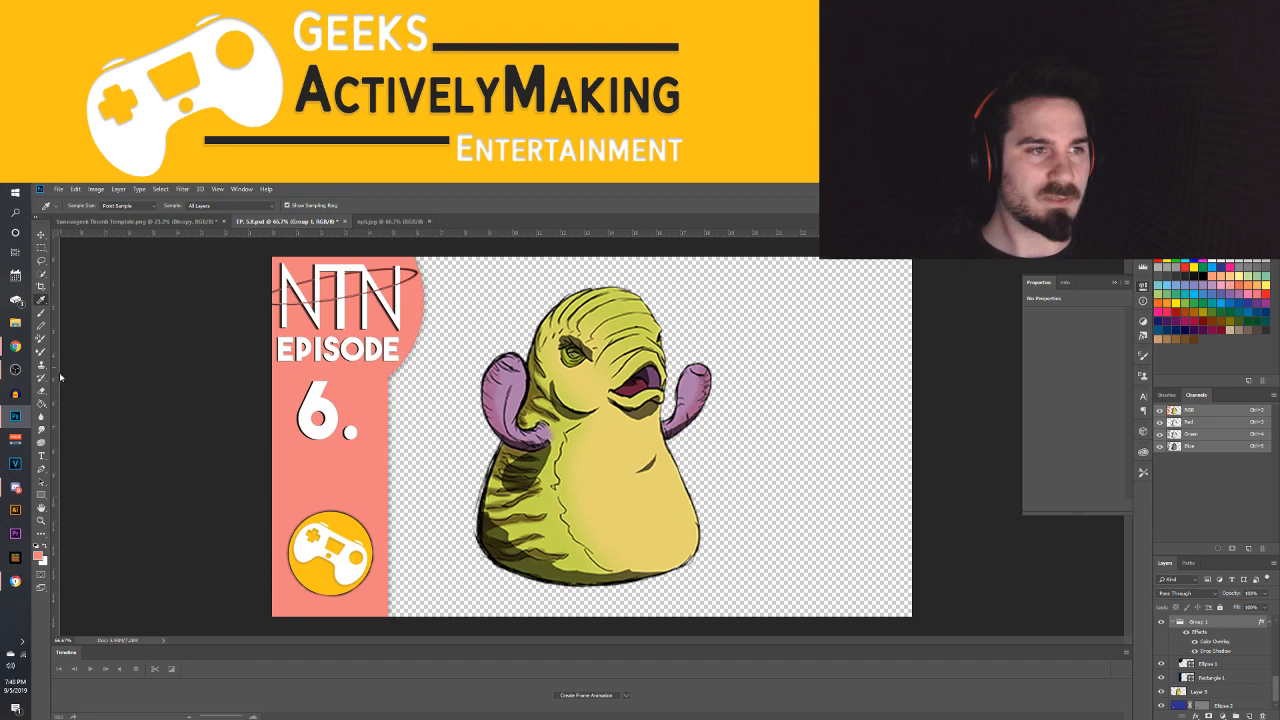
Complete the episode number in the sidebar so that it reads 6.4
left_click(41, 456)
left_click(359, 420)
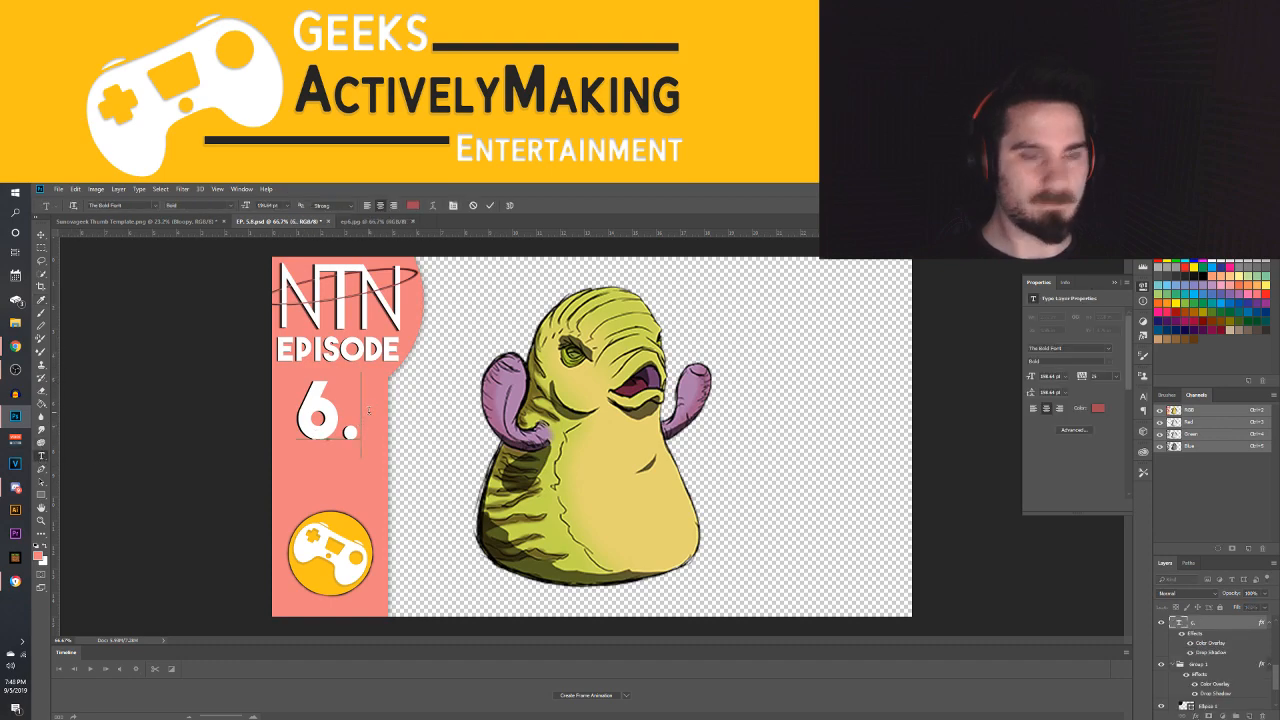
type("4")
key("ctrl+Return")
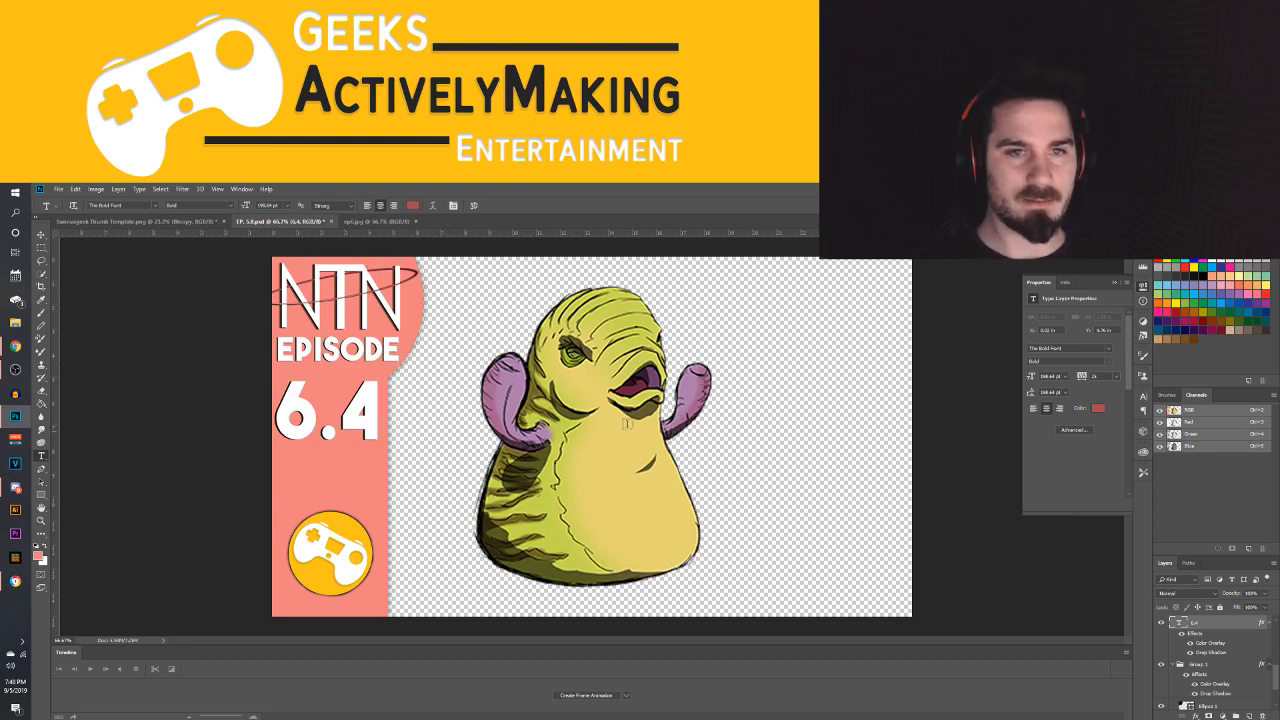
Enlarge the Wibble artwork until its base runs off the canvas's lower edge, and position it just beside the pink sidebar
left_click(41, 234)
left_click(688, 496)
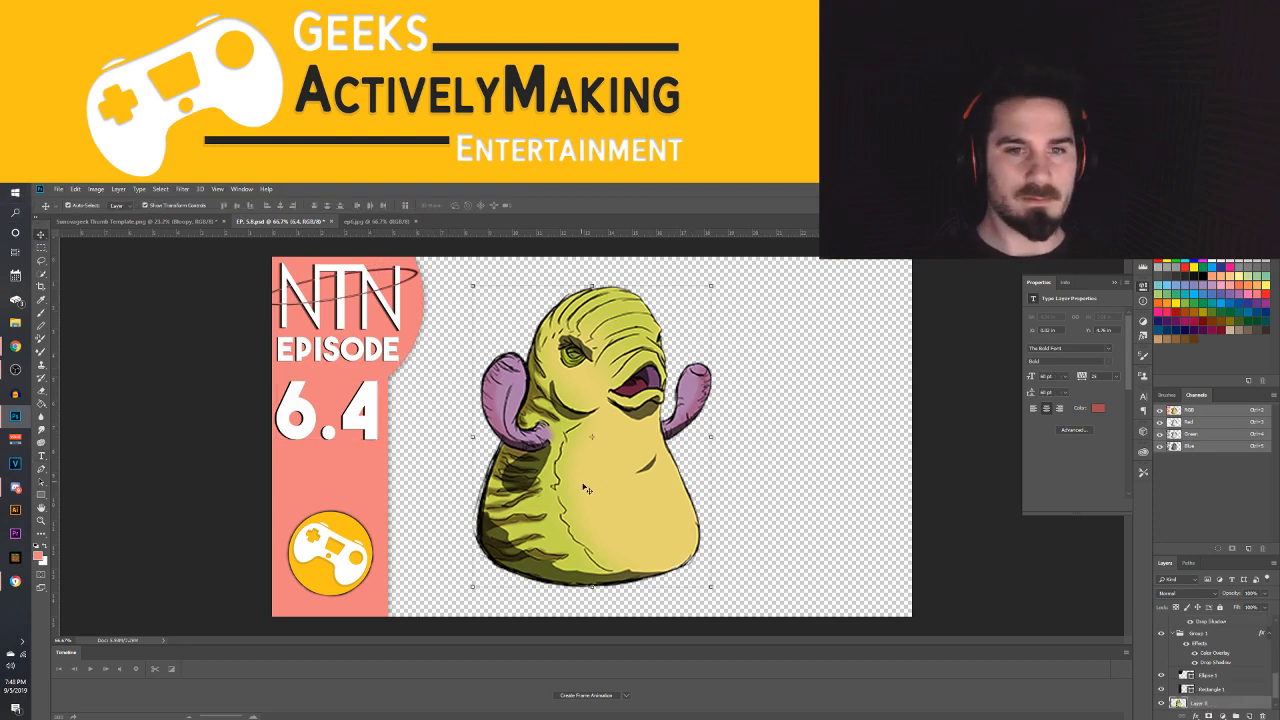
left_click_drag(606, 466, 590, 489)
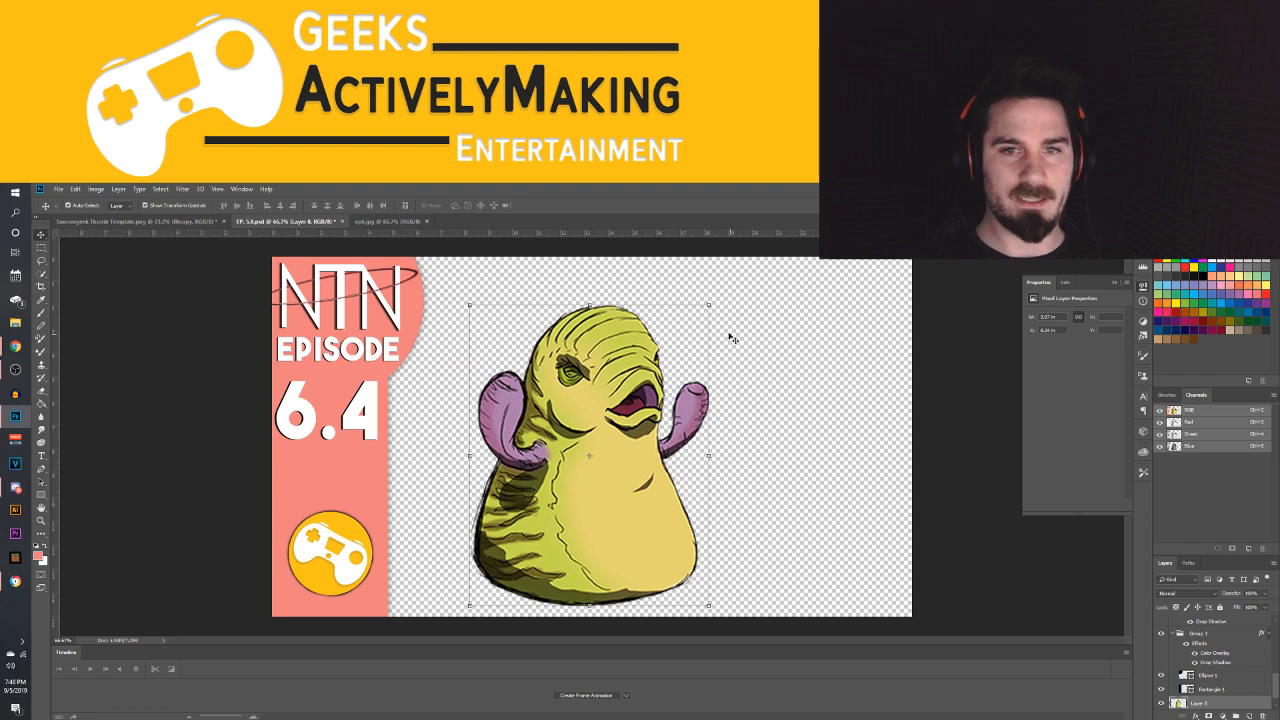
left_click_drag(707, 301, 809, 225)
left_click_drag(556, 507, 498, 598)
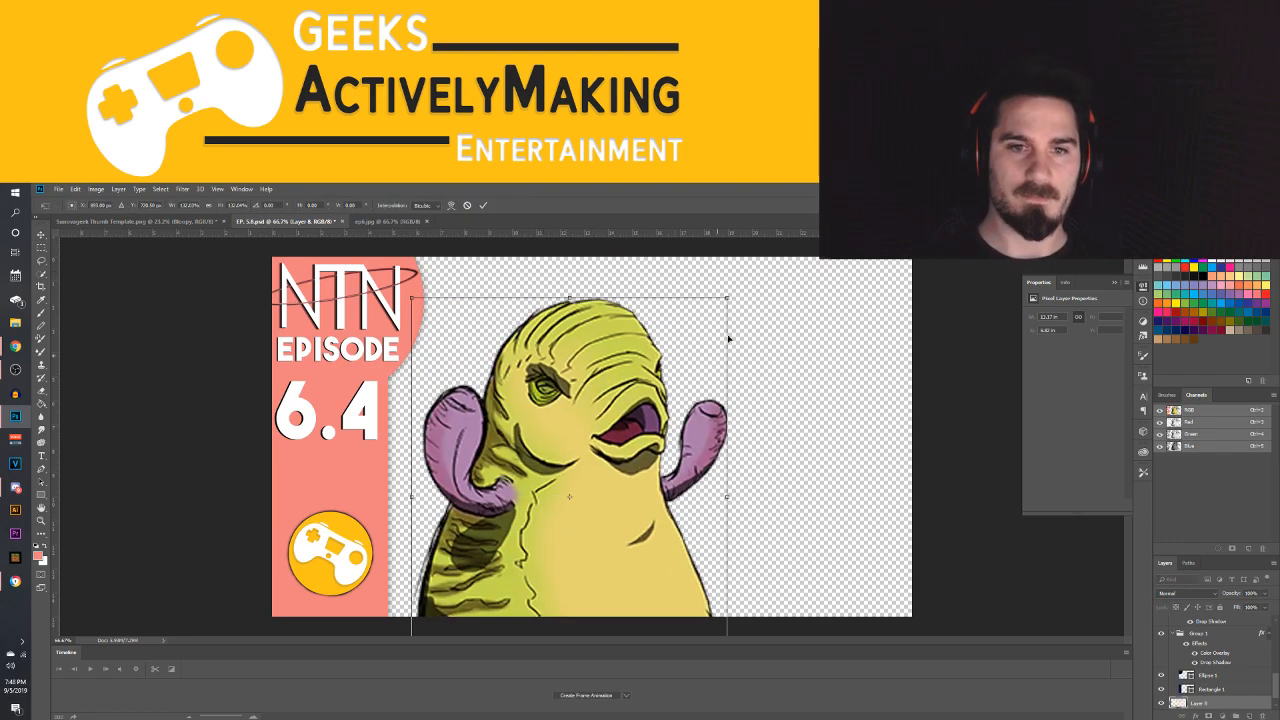
left_click_drag(737, 285, 771, 330)
left_click_drag(512, 512, 606, 505)
left_click_drag(515, 244, 524, 261)
left_click_drag(579, 524, 570, 517)
key("Return")
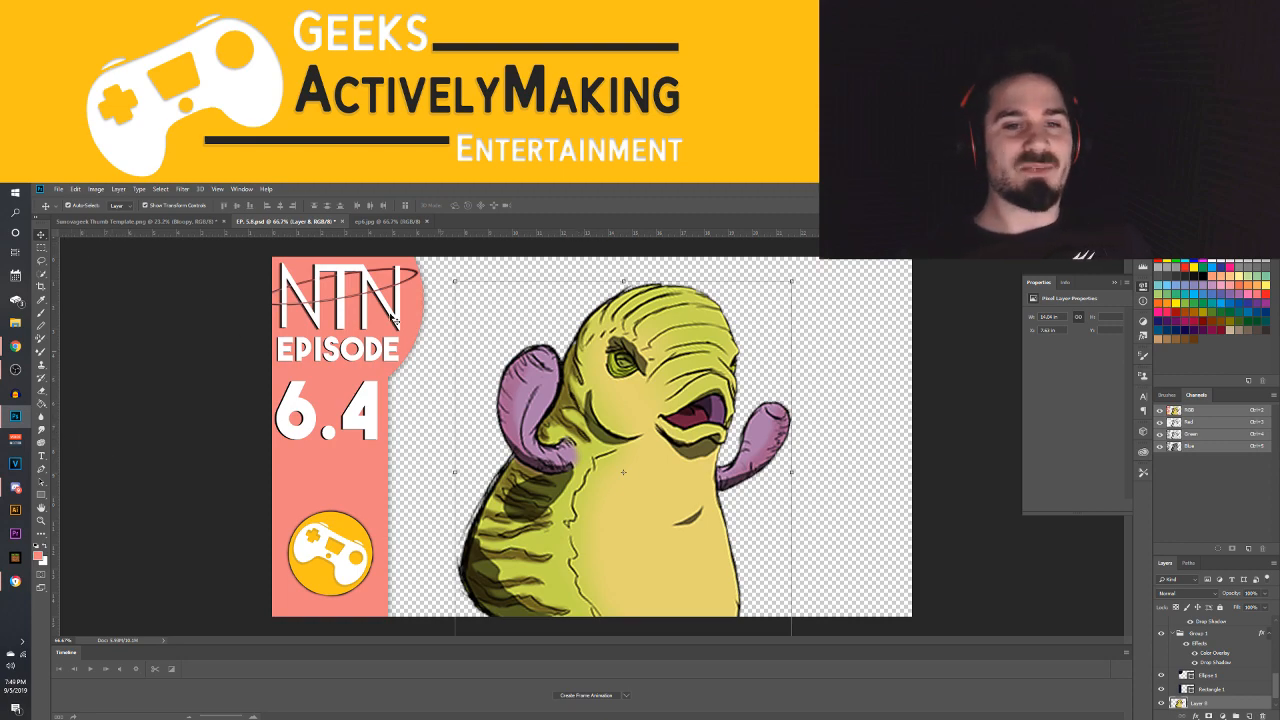
left_click(57, 190)
left_click(70, 215)
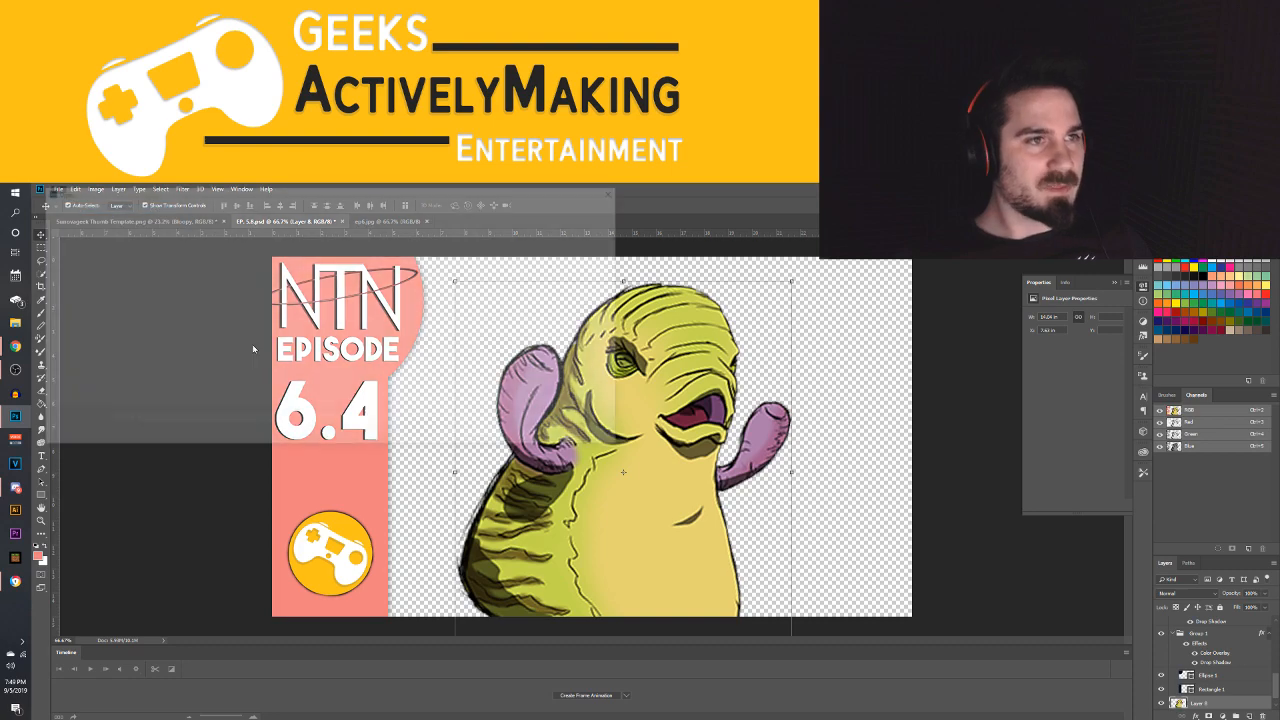
left_click(619, 189)
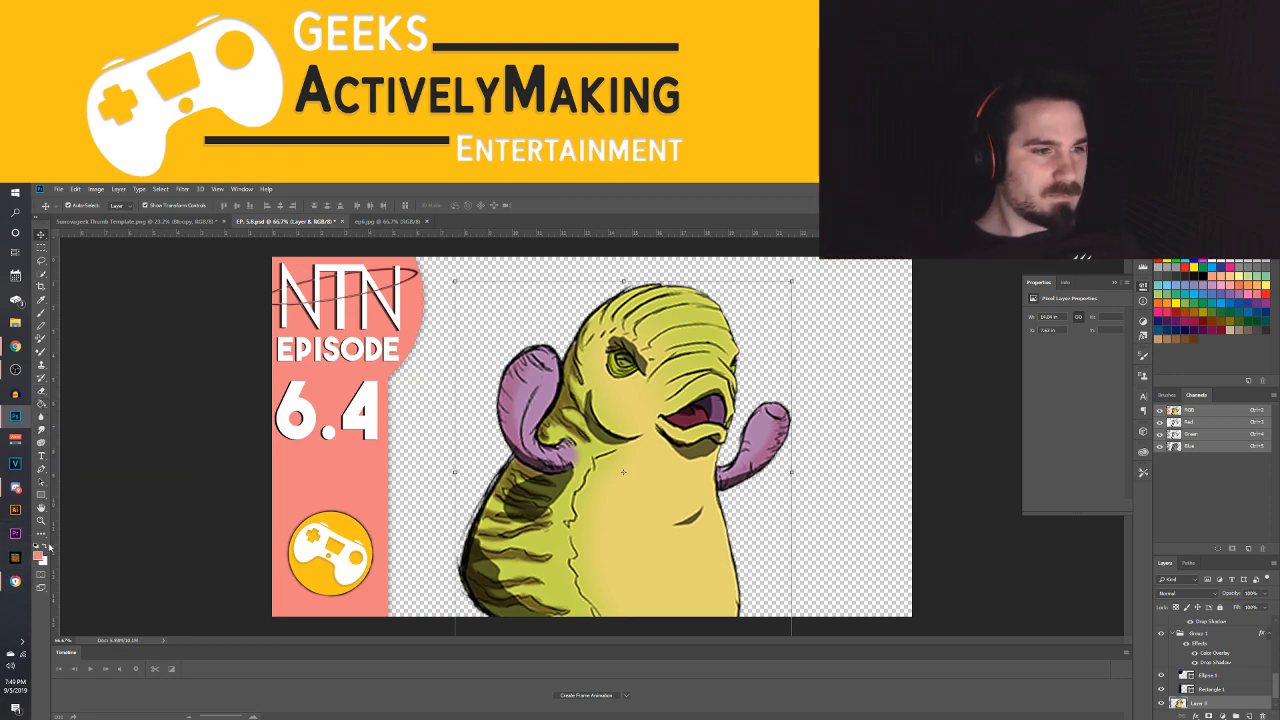
Switch to Chrome and replace the Google Images search for the Genshin Impact background with "psychedelic background"
mouse_move(15, 348)
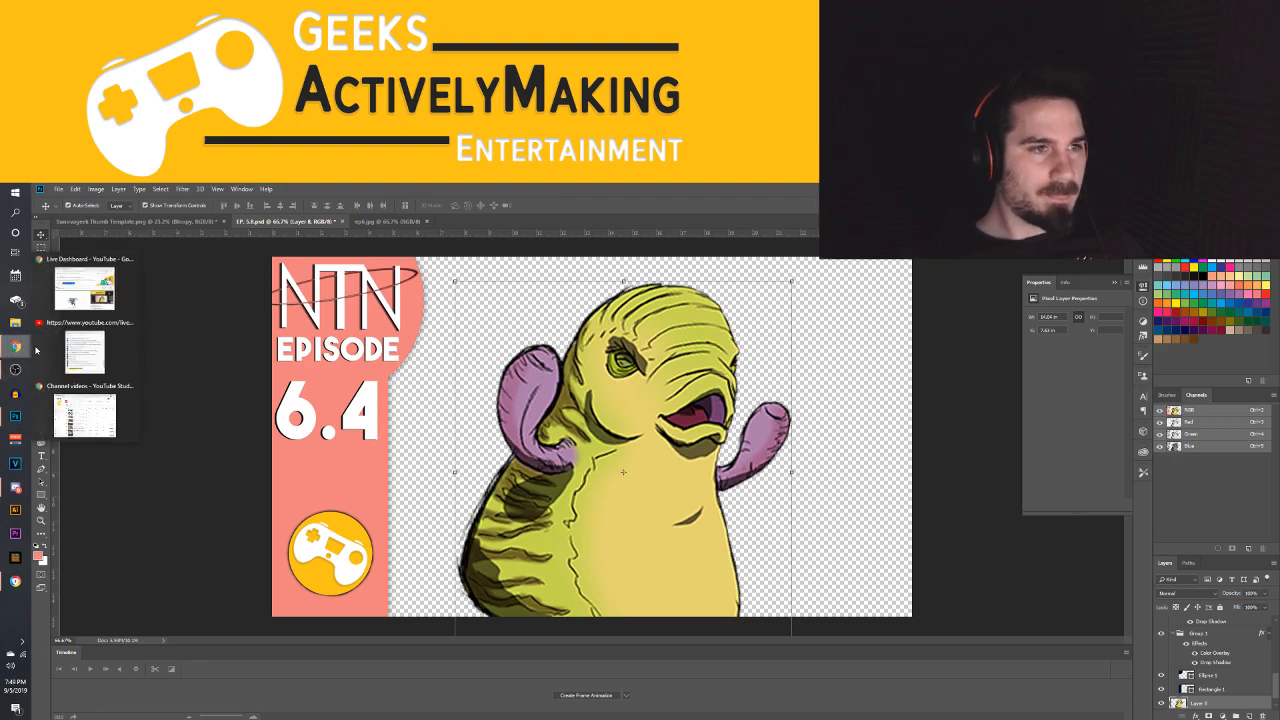
mouse_move(88, 365)
mouse_move(89, 283)
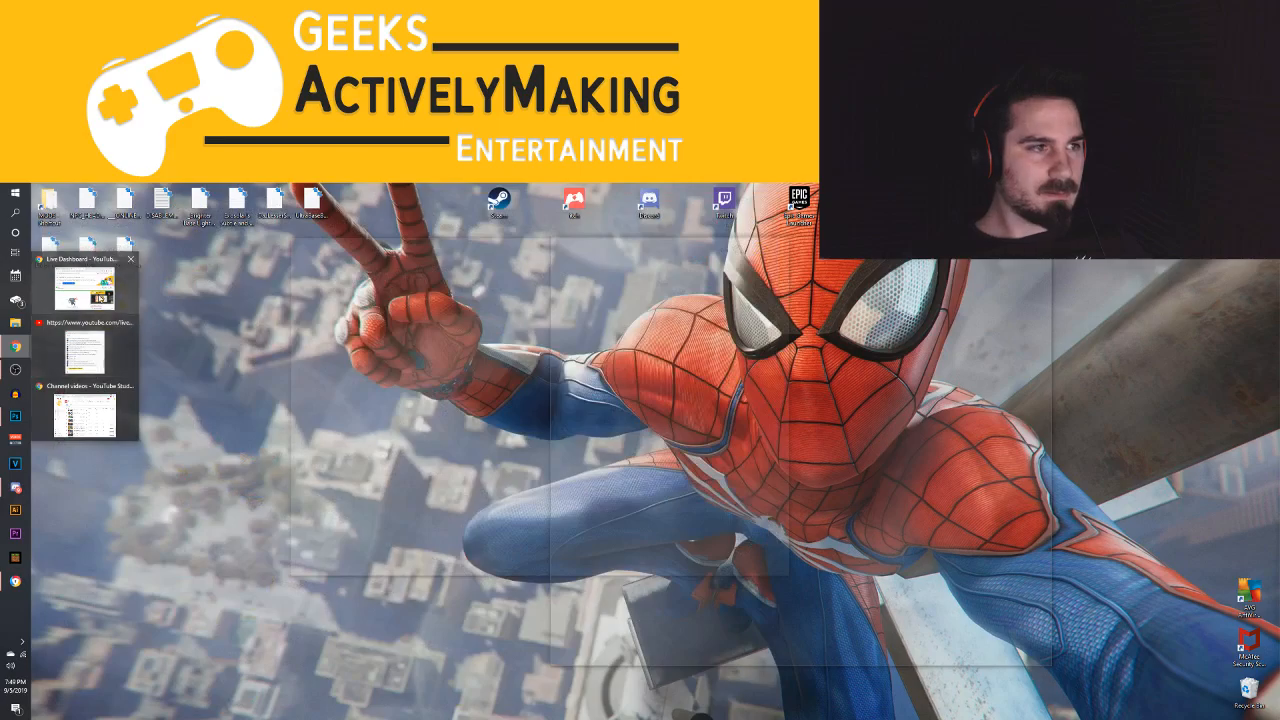
left_click(84, 415)
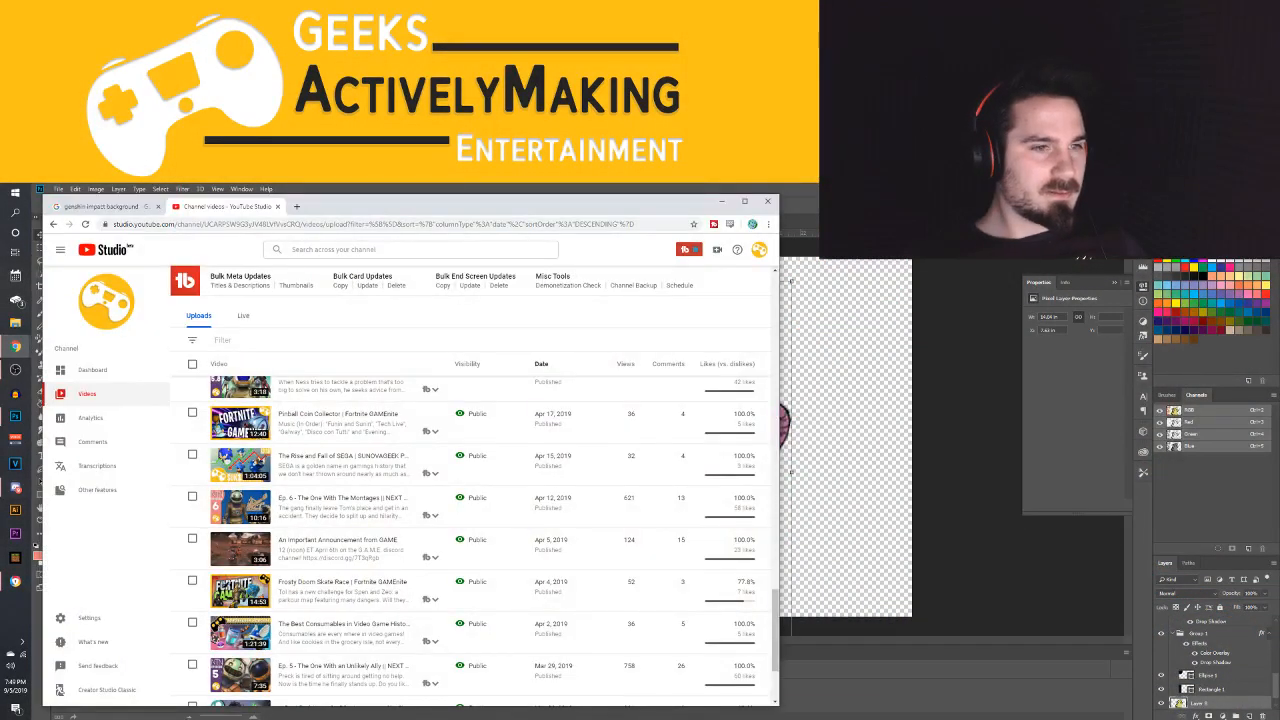
left_click(116, 204)
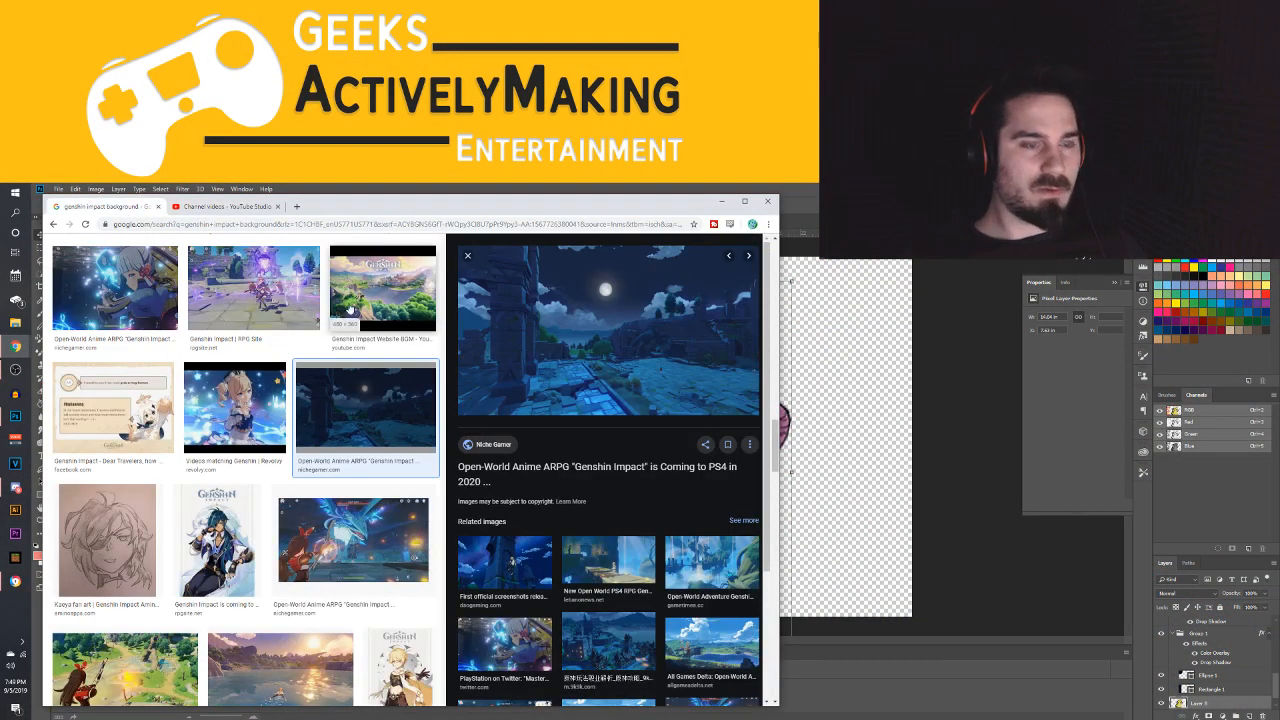
scroll(352, 316, "down", 5)
scroll(352, 316, "up", 10)
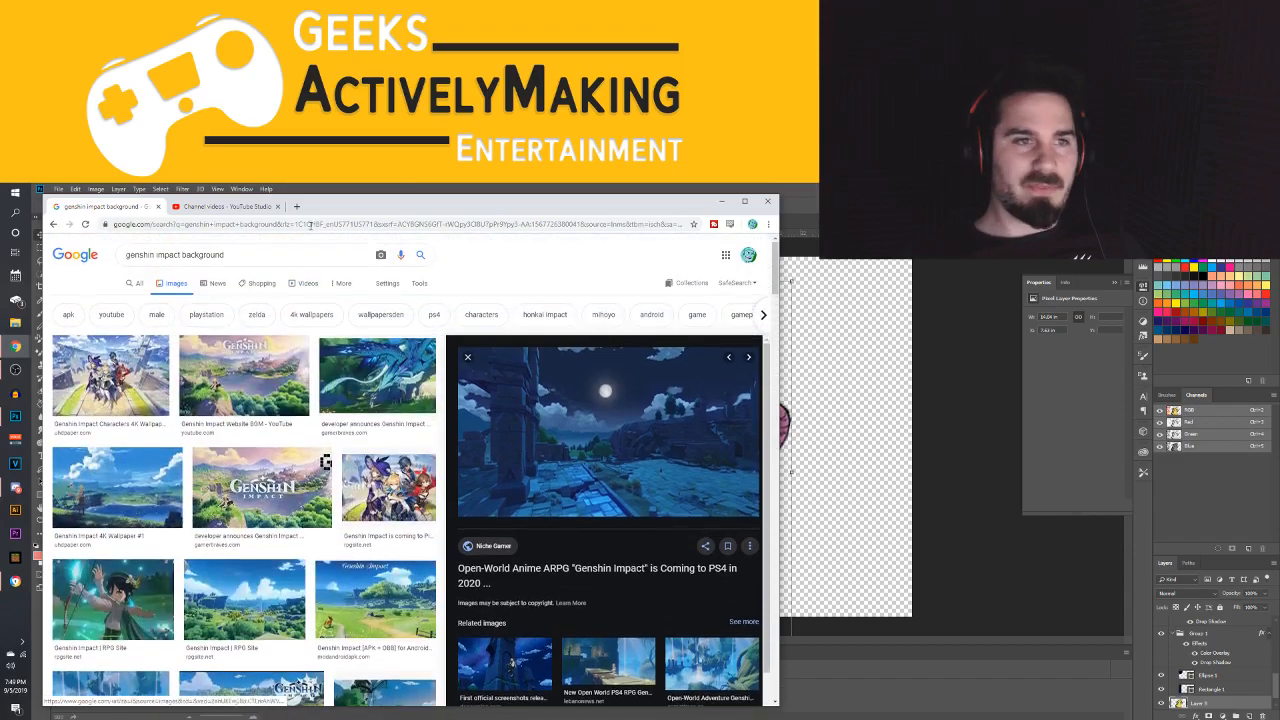
left_click_drag(227, 255, 114, 257)
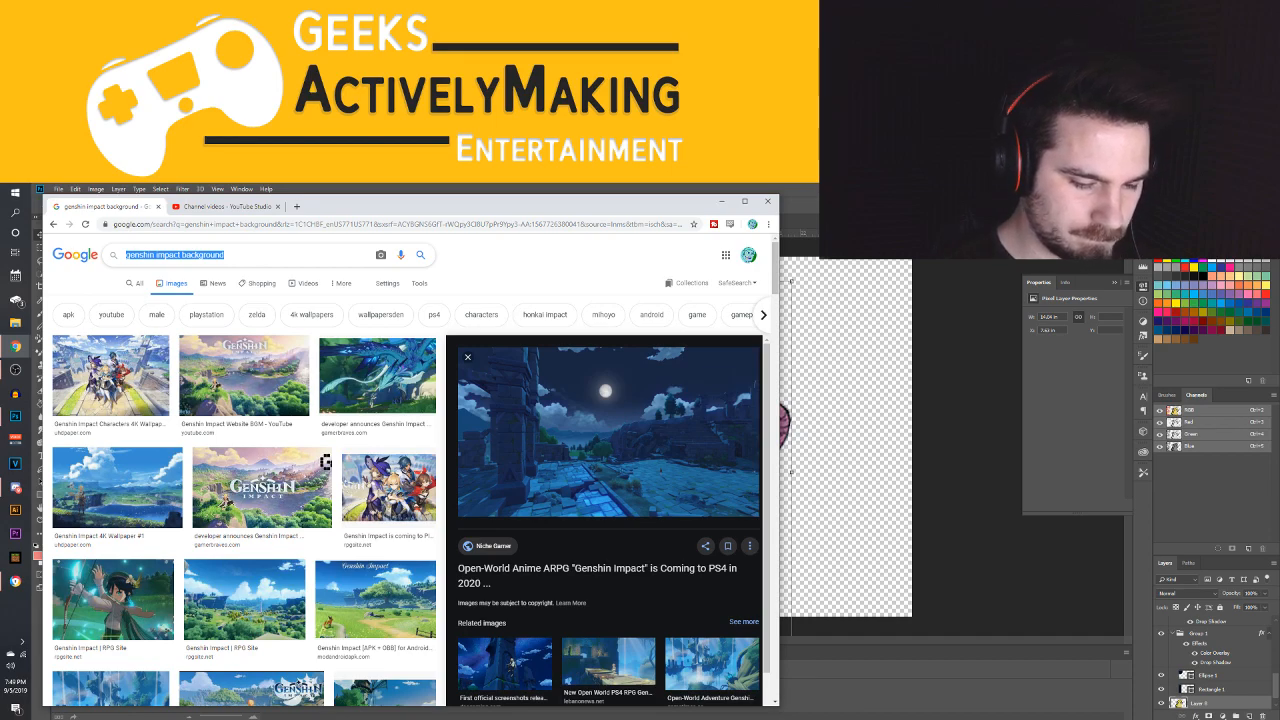
type("psychede")
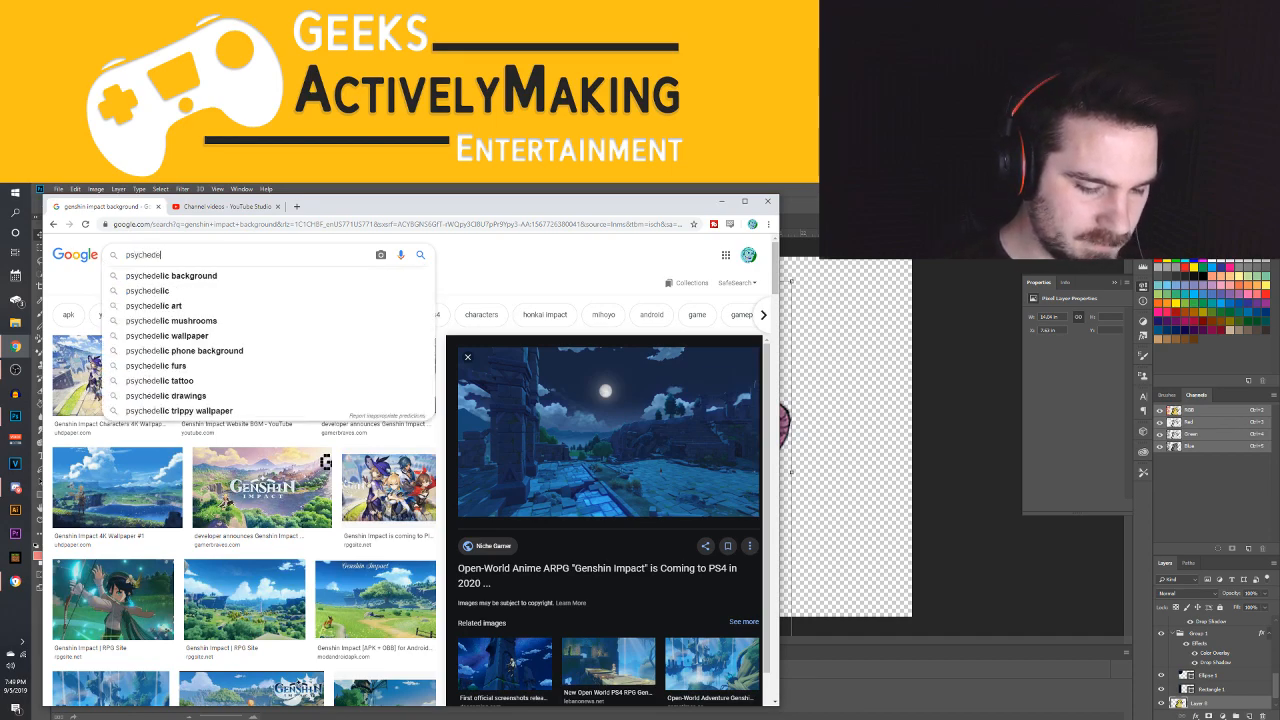
type("lic")
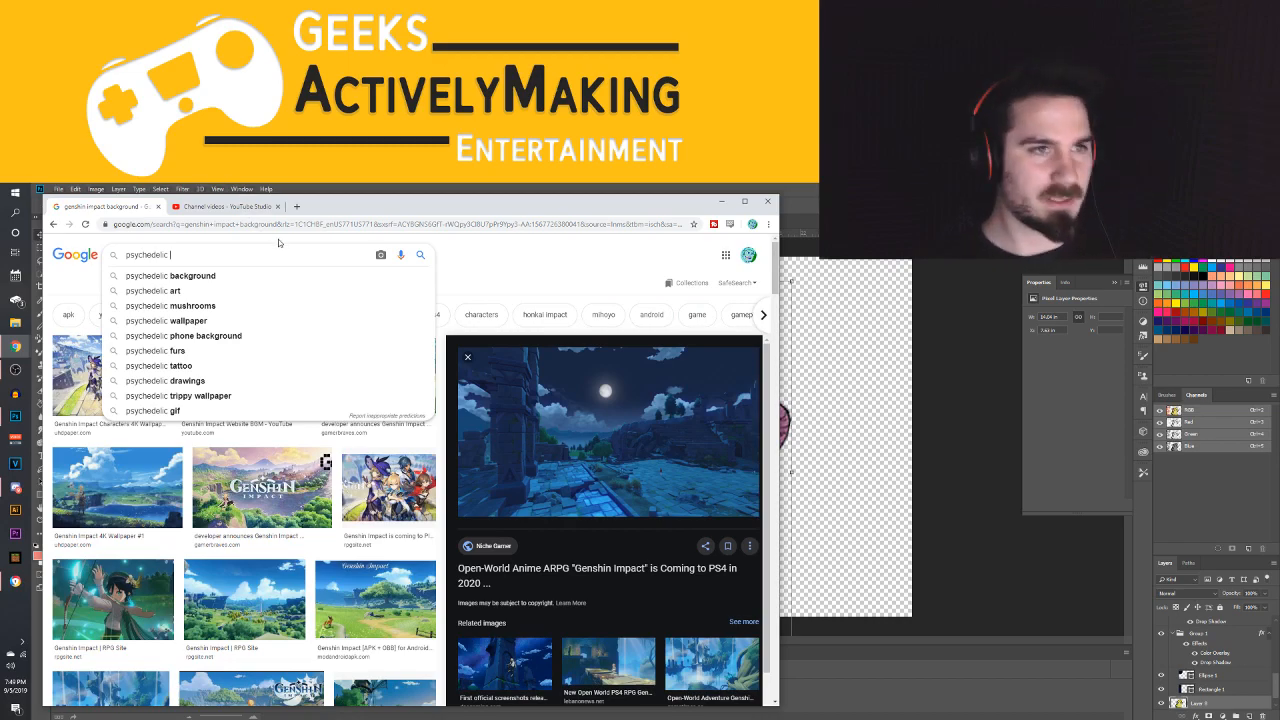
left_click(200, 276)
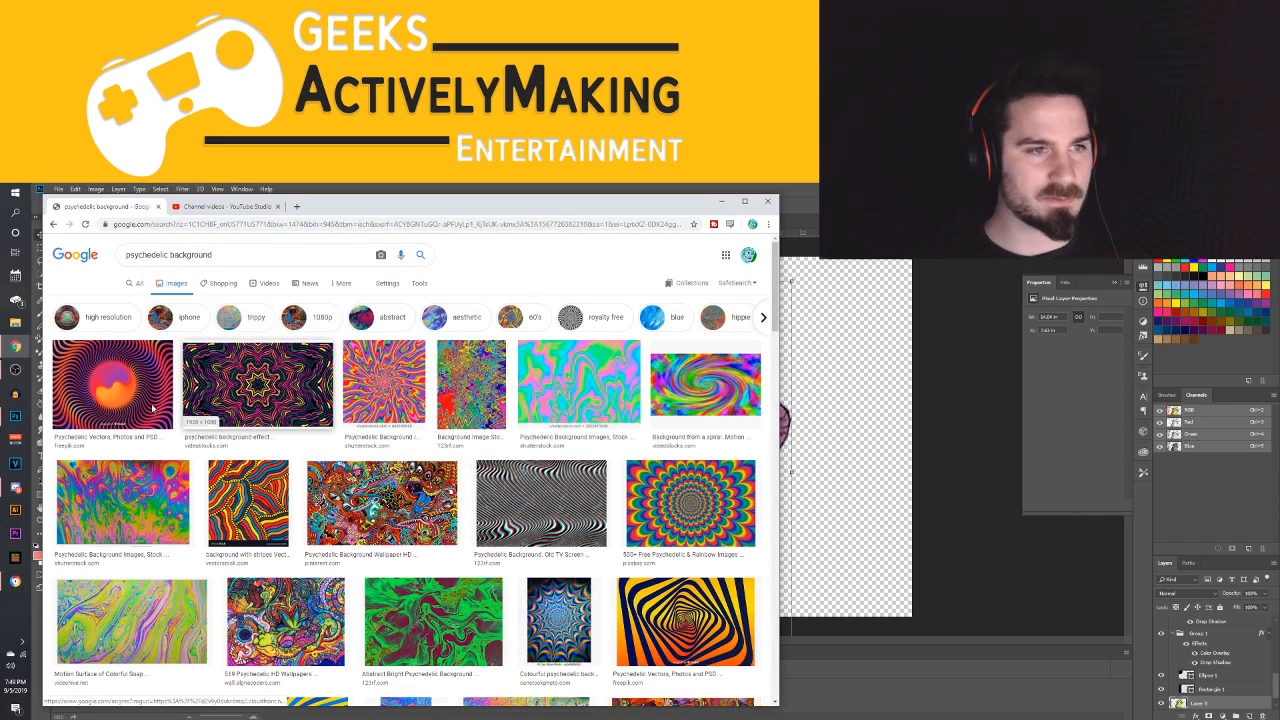
Preview the yellow-orange and navy twisted-square spiral from Freepik in the image results and copy the image
scroll(705, 517, "down", 1)
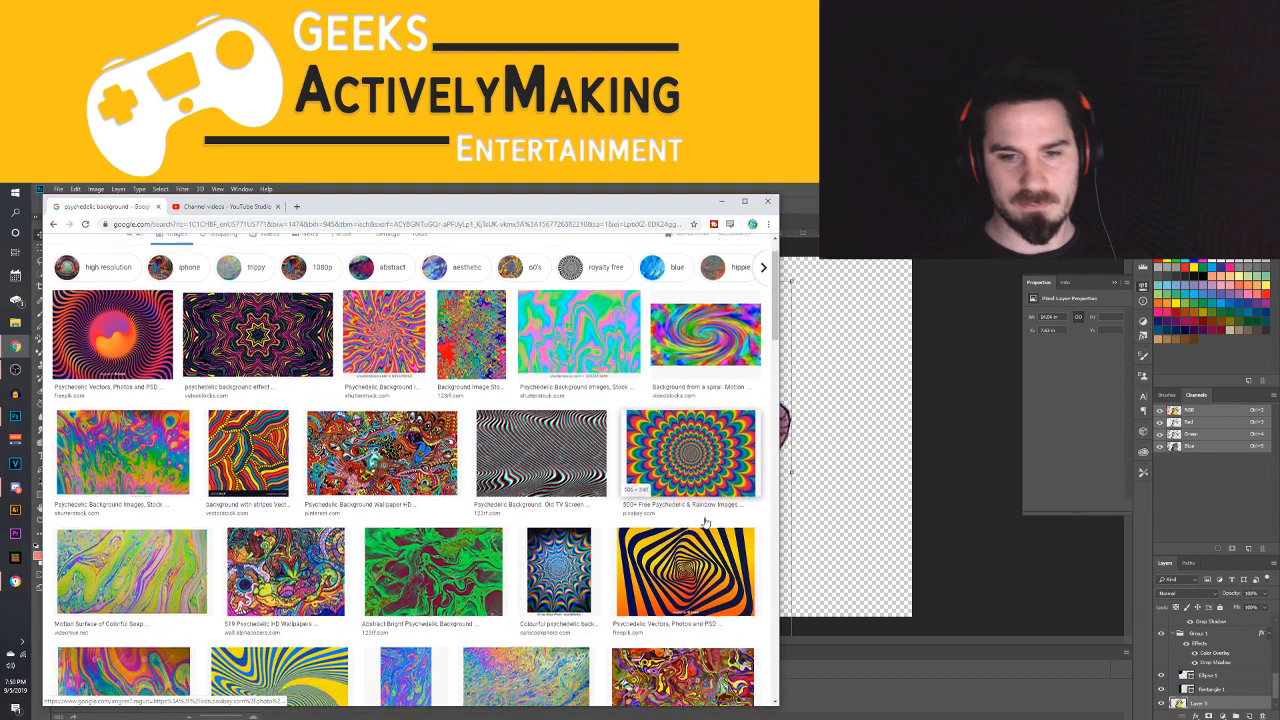
left_click(688, 565)
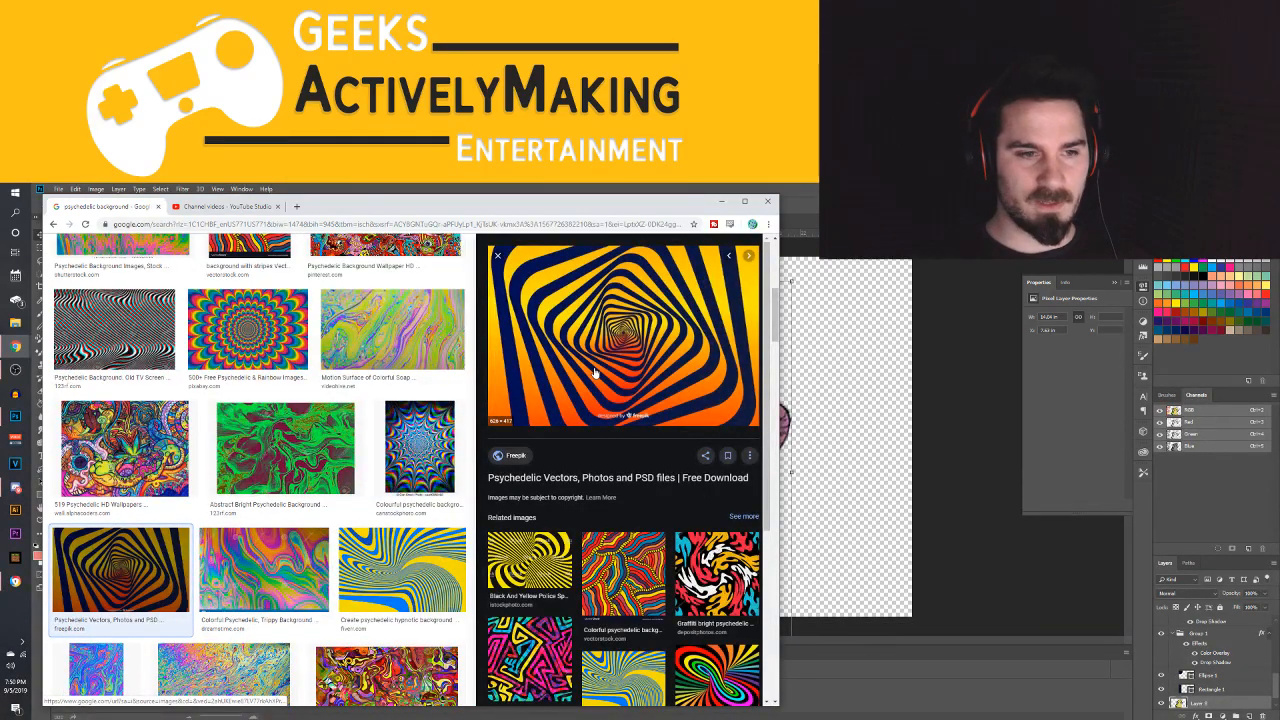
right_click(594, 372)
left_click(650, 472)
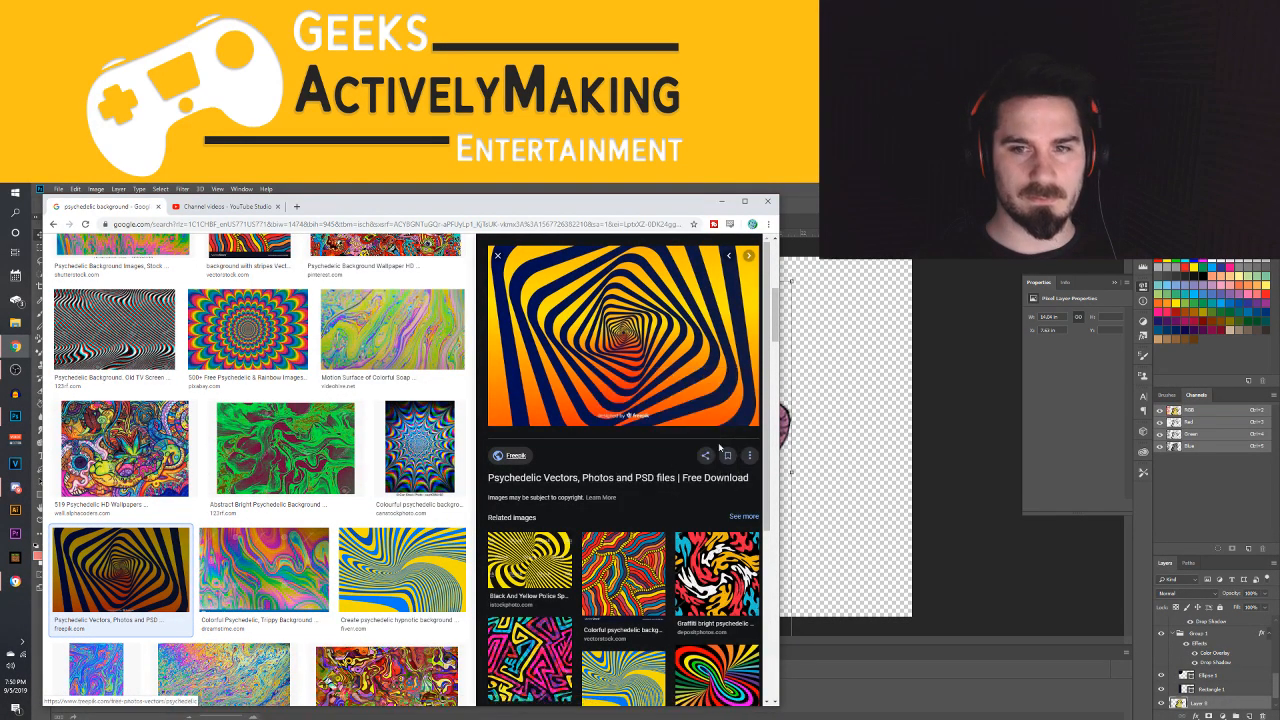
Switch back to Photoshop, paste the spiral image into EP. 5.8, scale it to fill the canvas and centre the spiral beside the sidebar
key("alt+Tab")
key("ctrl+v")
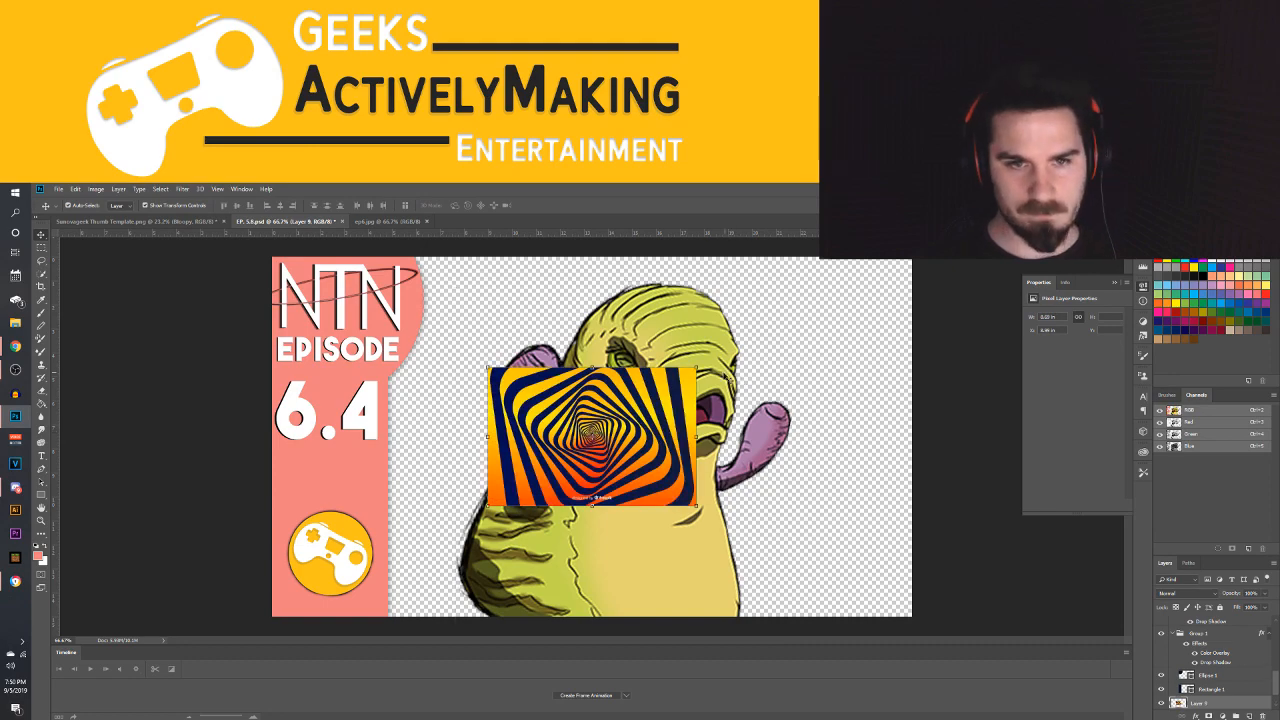
left_click_drag(697, 368, 942, 248)
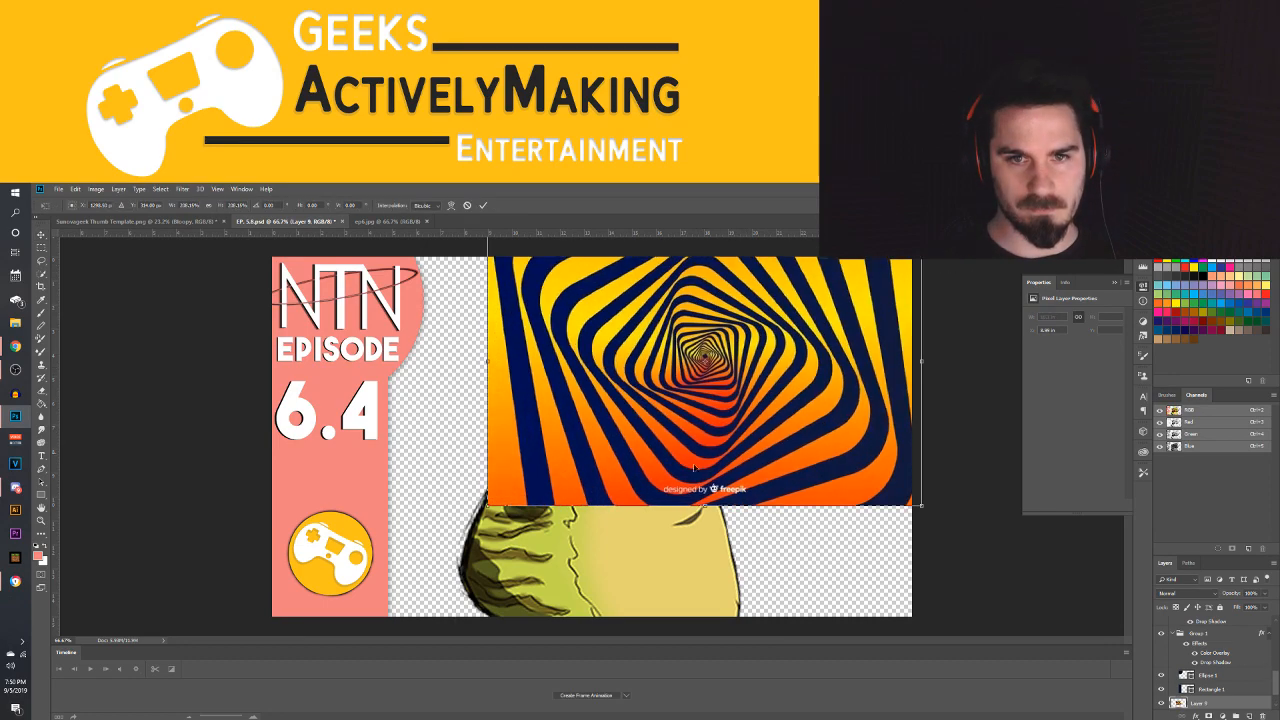
left_click_drag(487, 505, 237, 683)
key("Return")
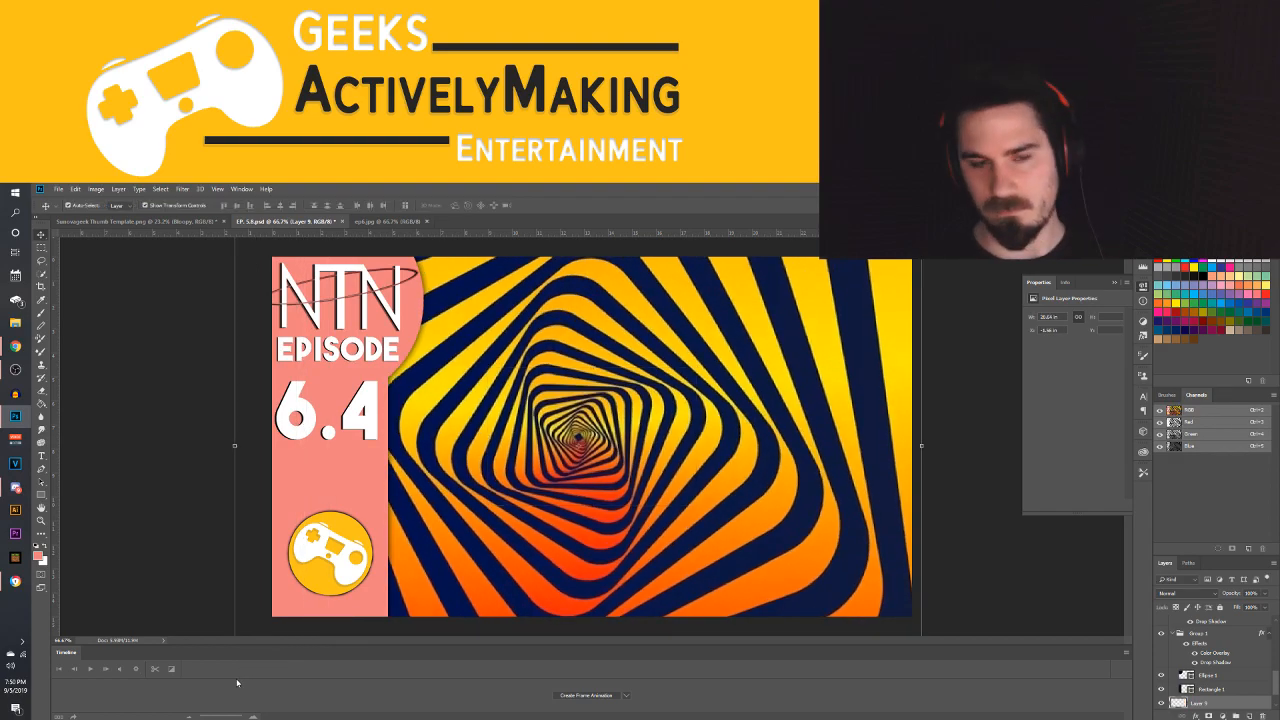
left_click_drag(582, 534, 616, 543)
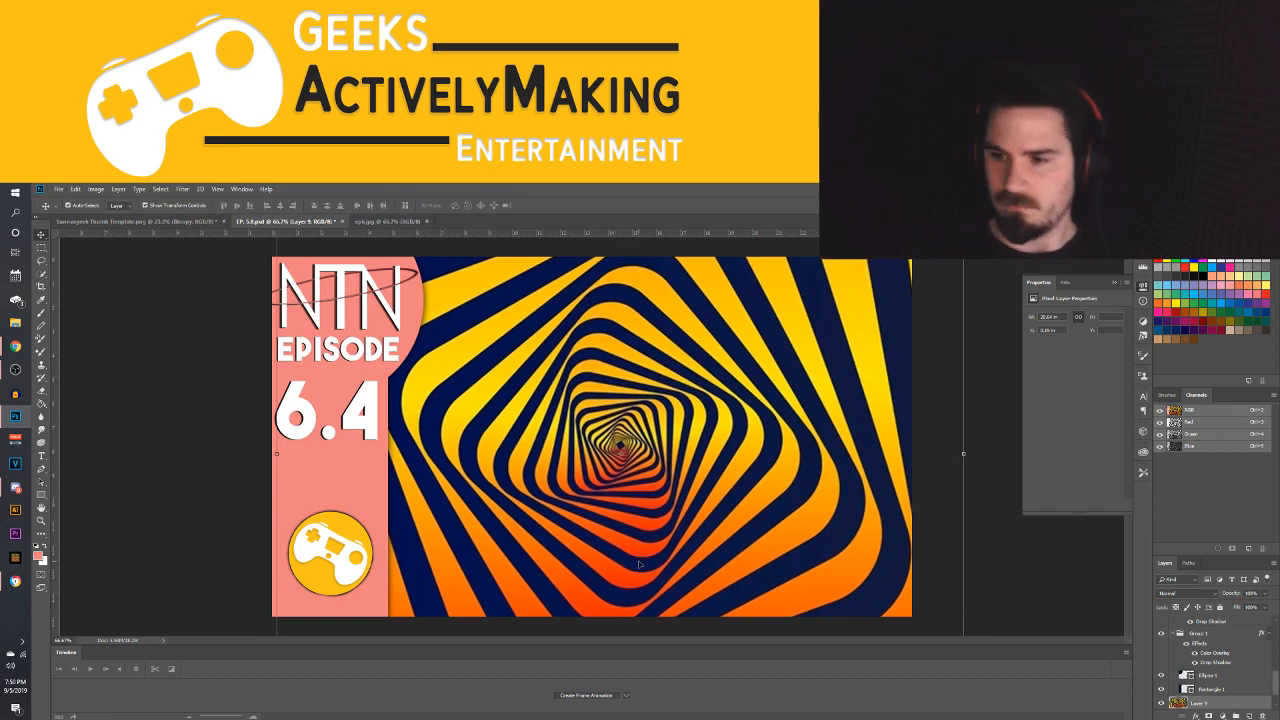
Stack the Wibble layer above the spiral background and shift the character slightly closer to the sidebar
scroll(1240, 667, "down", 1)
left_click_drag(1216, 689, 1212, 675)
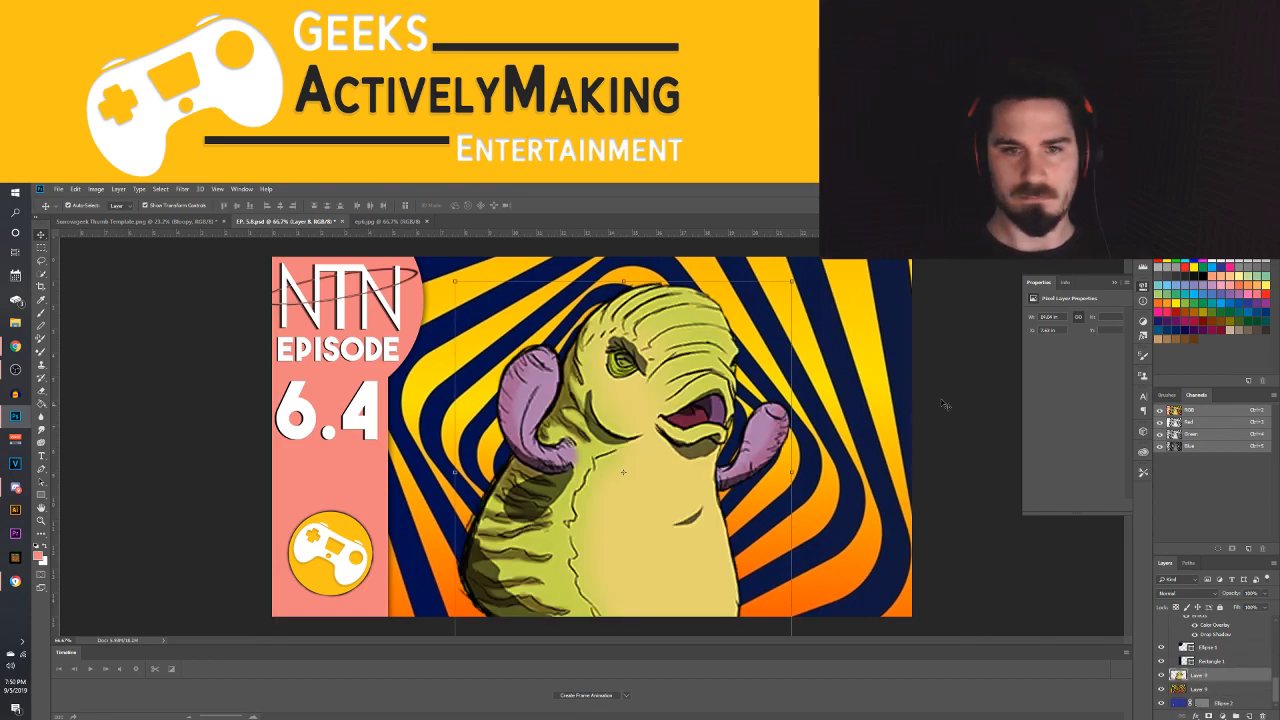
left_click_drag(623, 518, 581, 543)
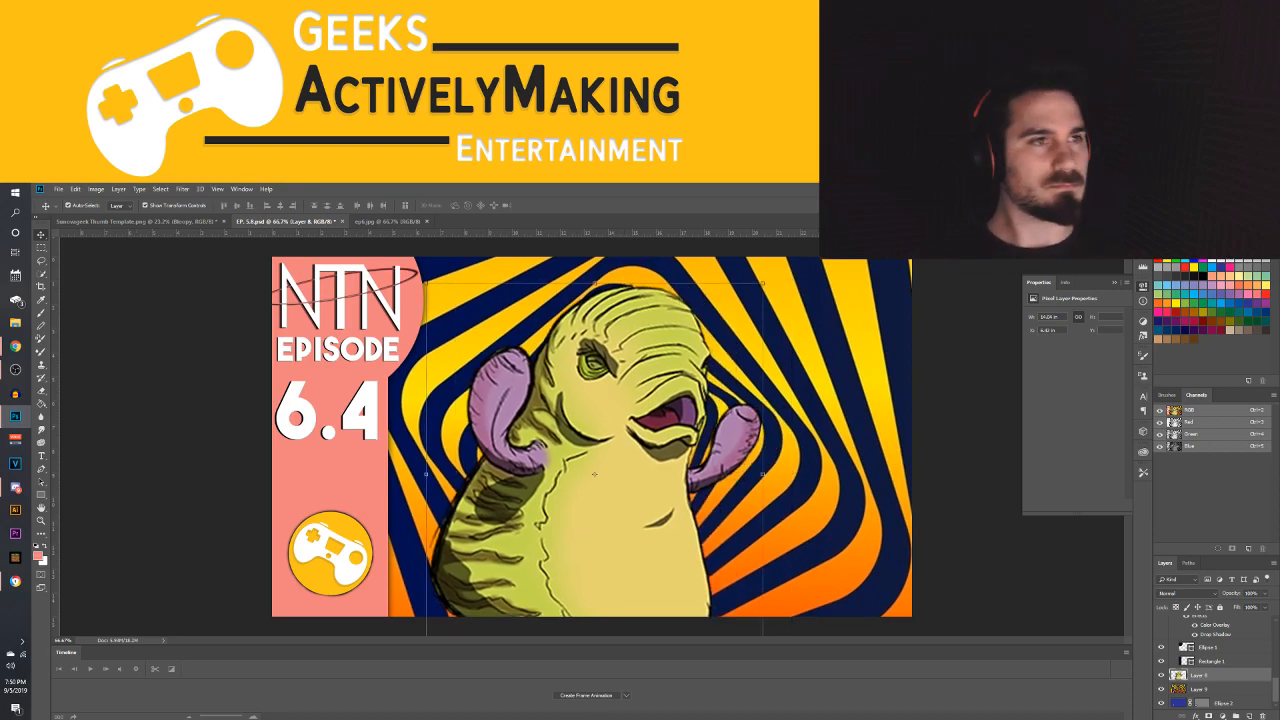
Look for the game screenshots to open in the Youtube (Y:) drive, Pictures, Videos and the Program Files folder on Local Disk (C:)
left_click(223, 374)
left_click(59, 189)
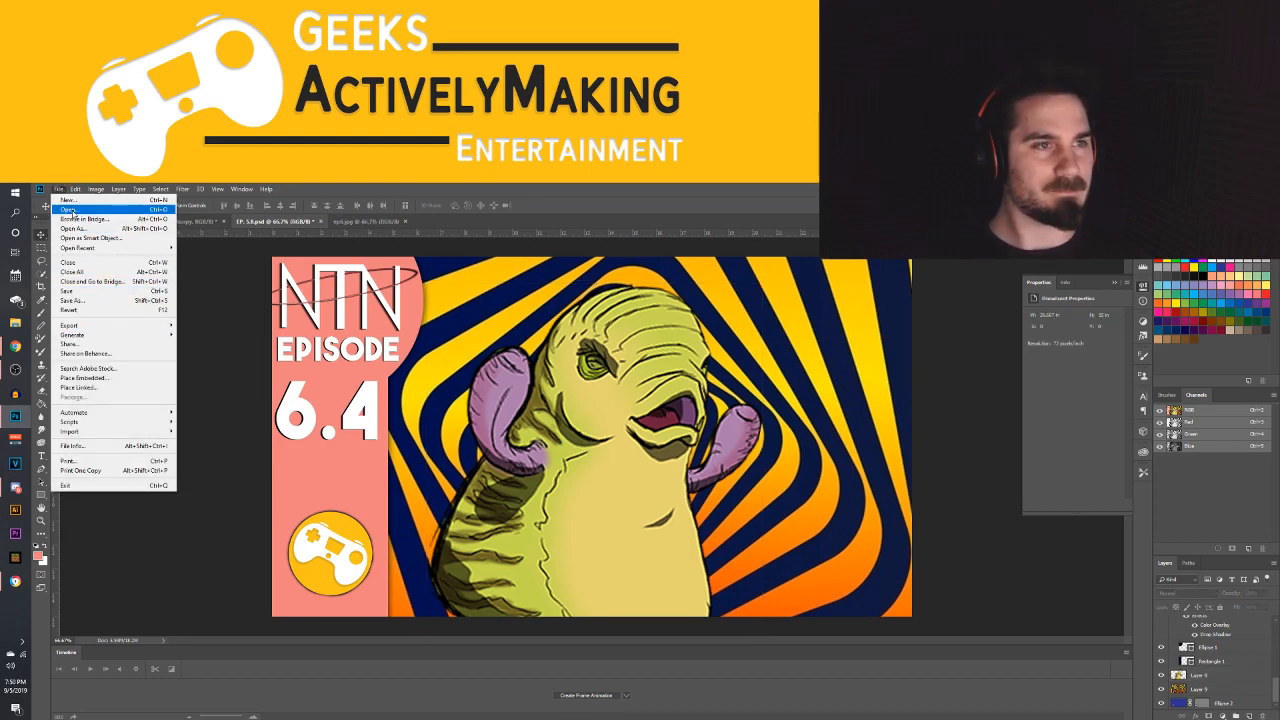
left_click(69, 210)
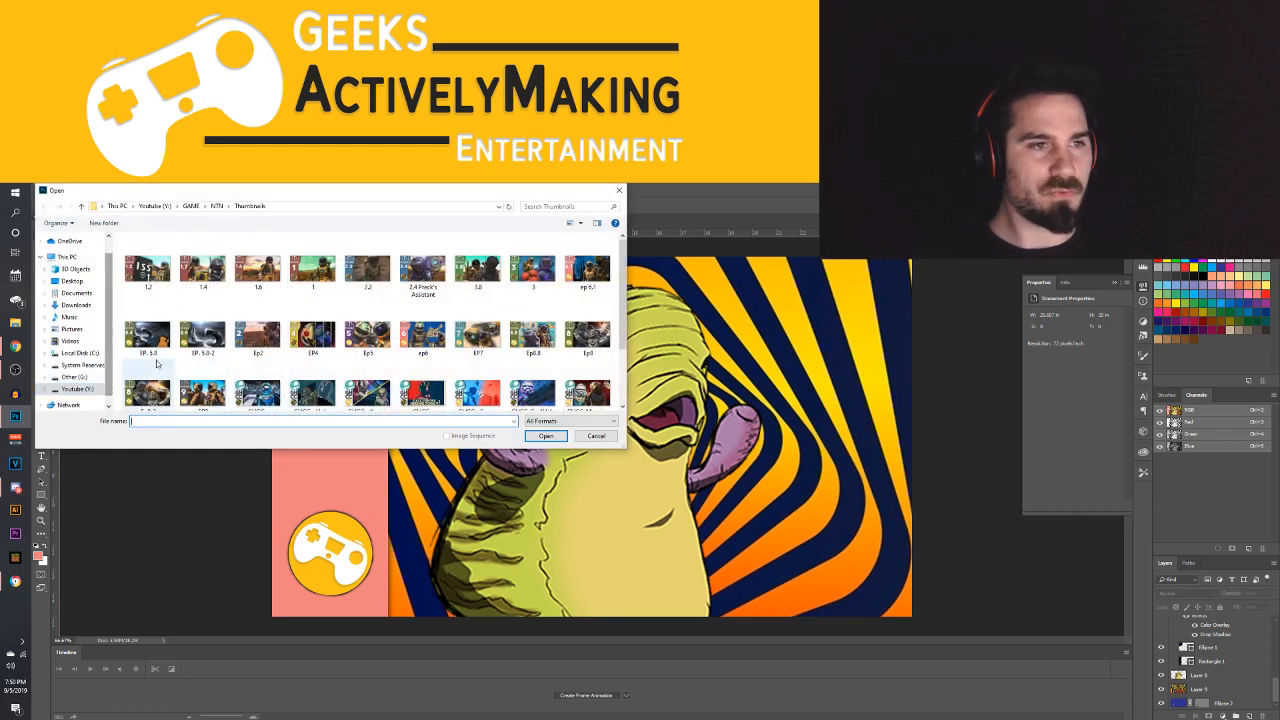
scroll(149, 369, "down", 2)
left_click(80, 388)
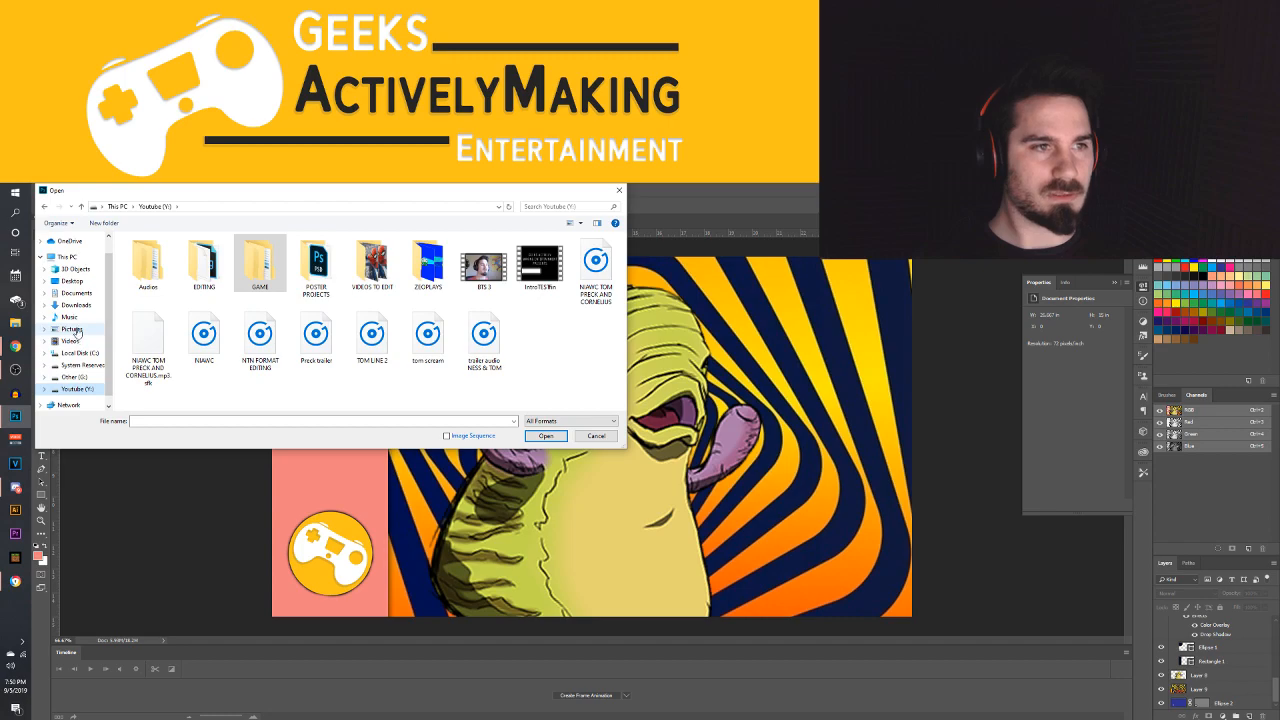
scroll(75, 335, "up", 1)
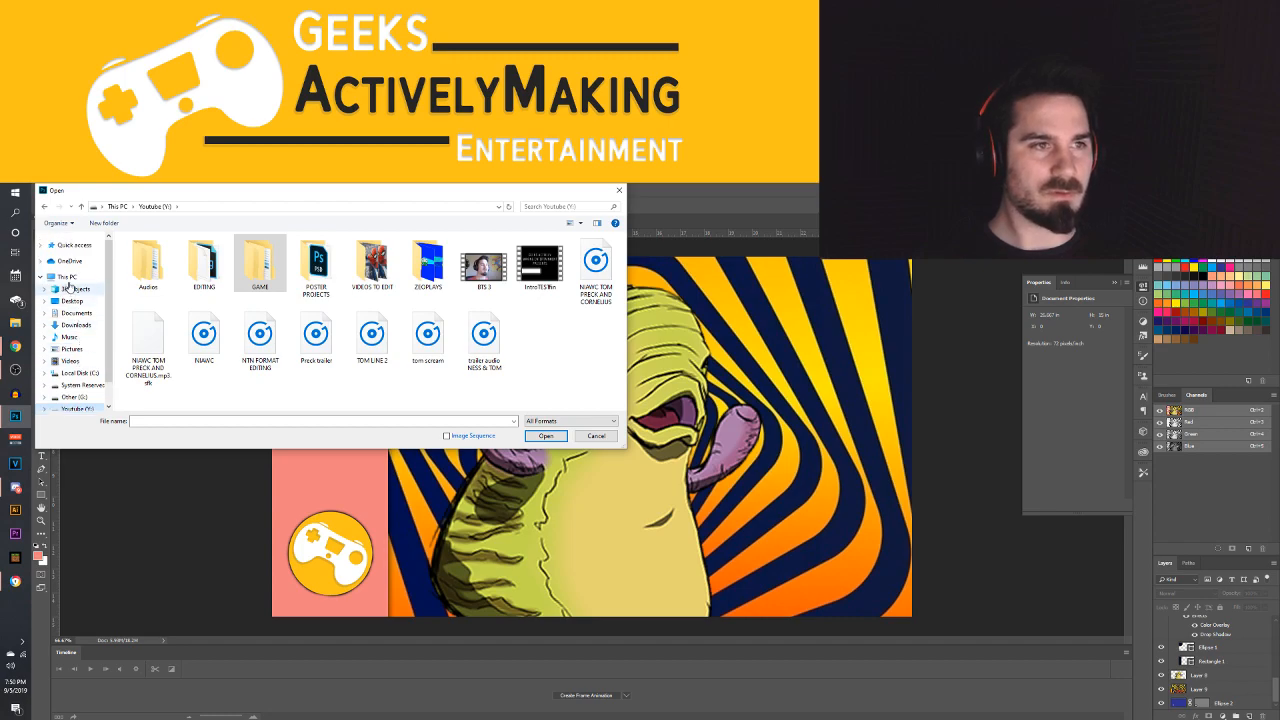
left_click(71, 352)
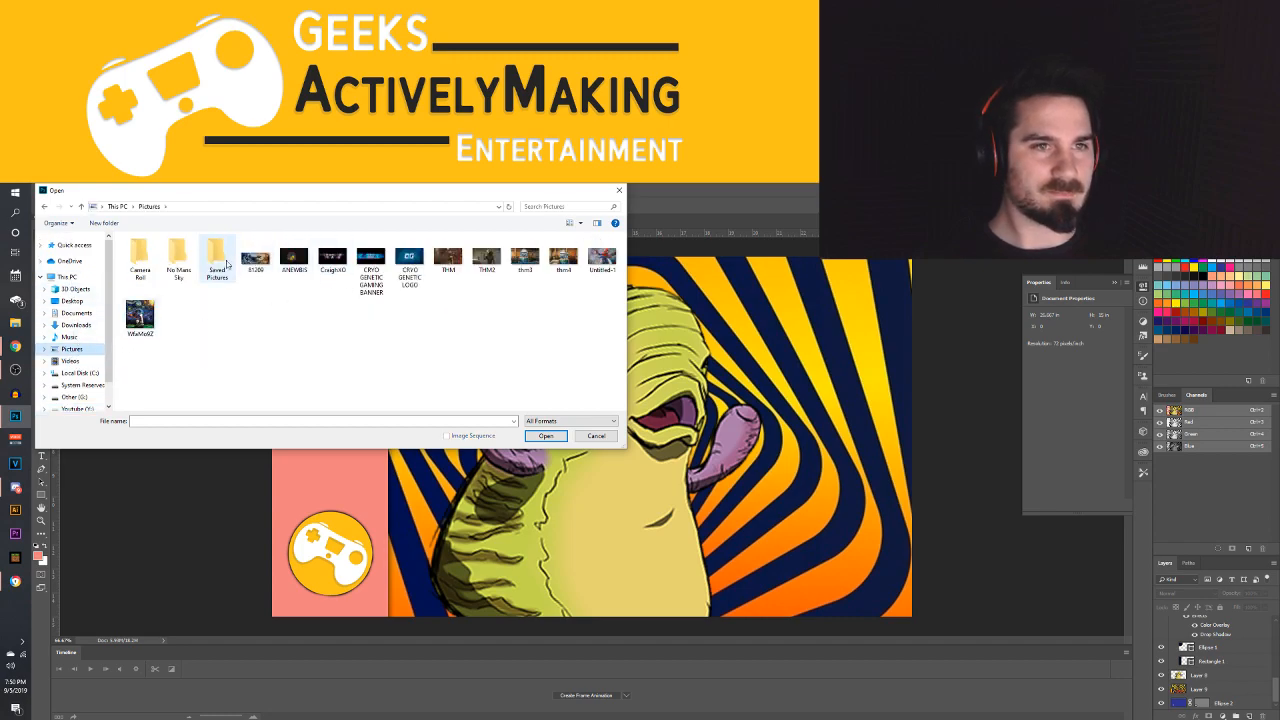
left_click(76, 362)
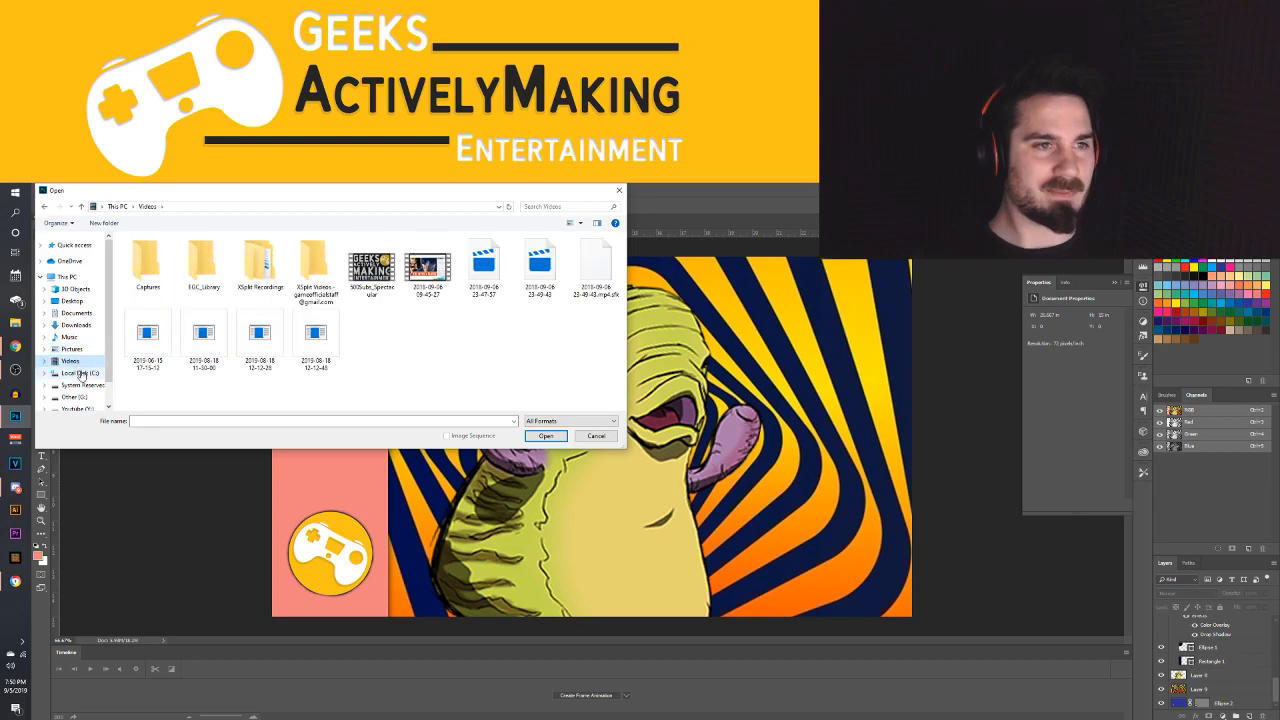
left_click(82, 374)
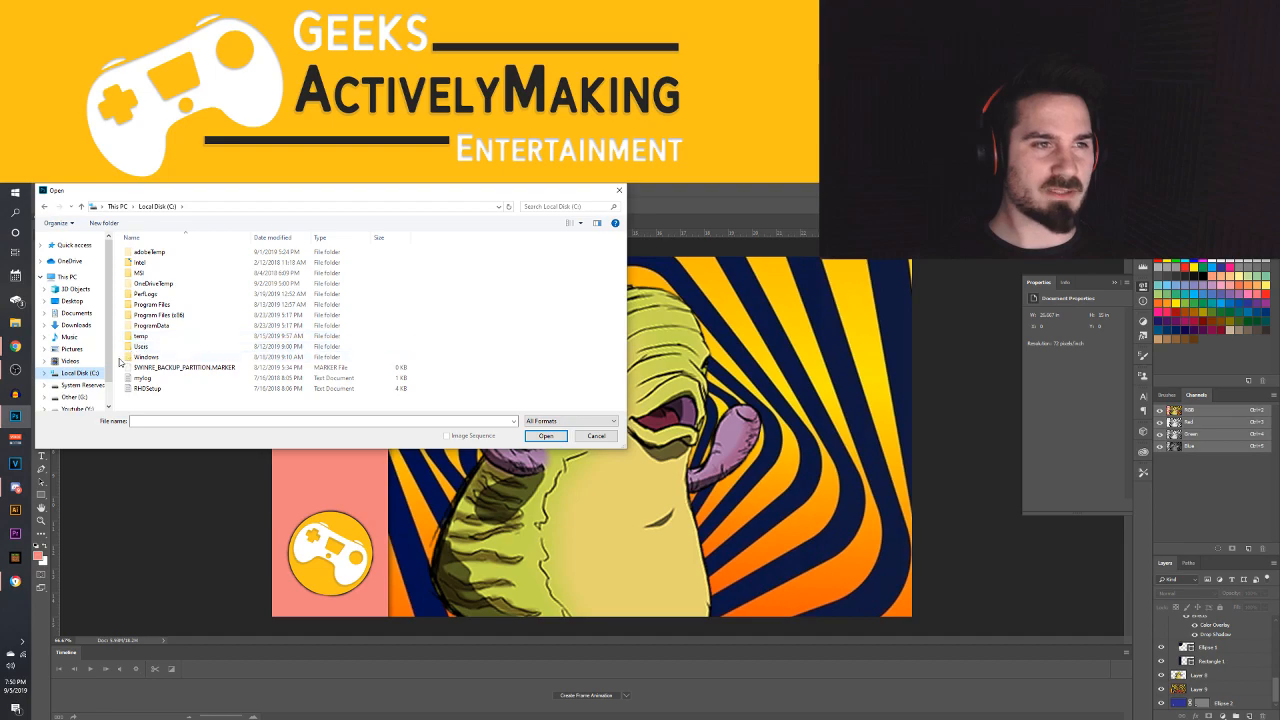
double_click(158, 305)
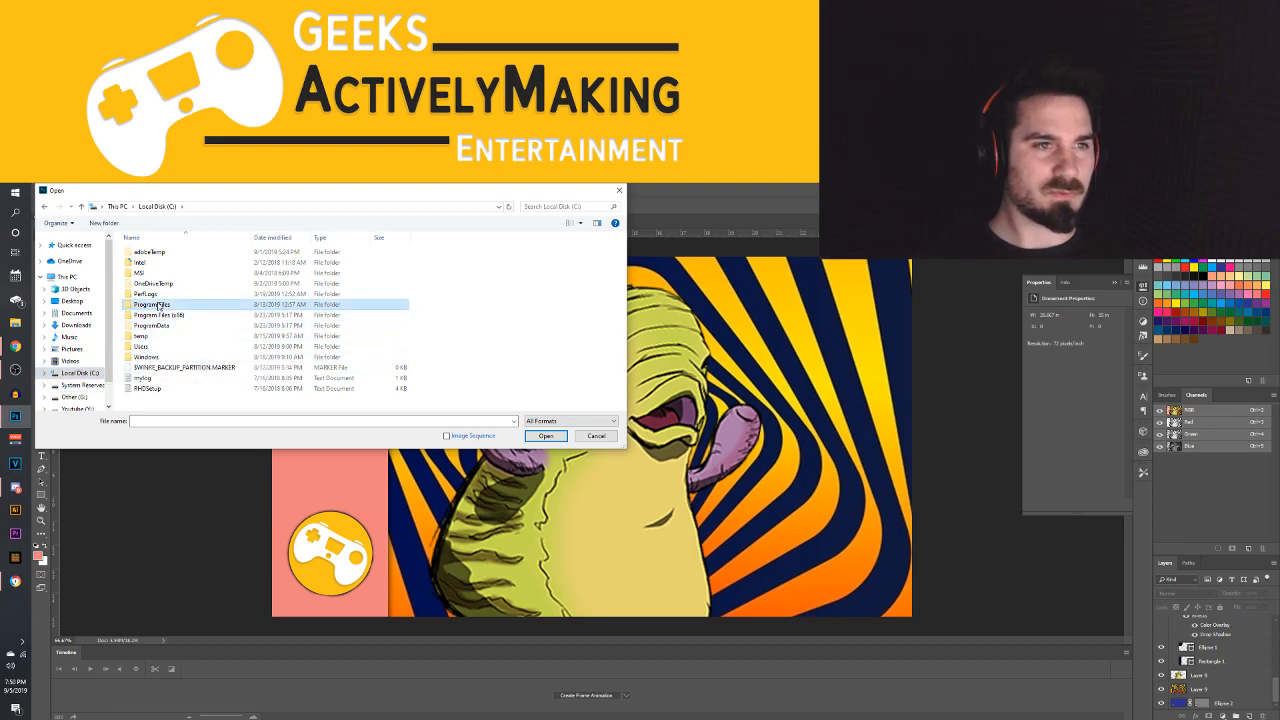
scroll(168, 340, "down", 5)
scroll(172, 344, "up", 5)
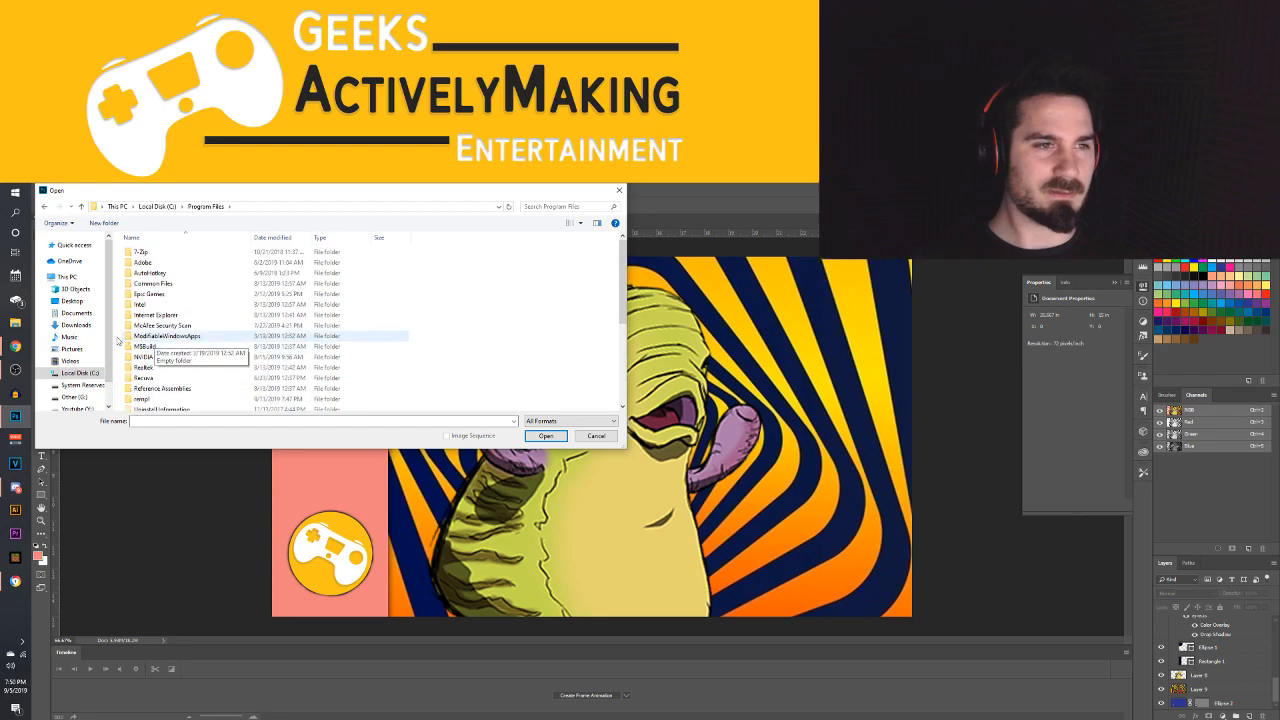
left_click(66, 276)
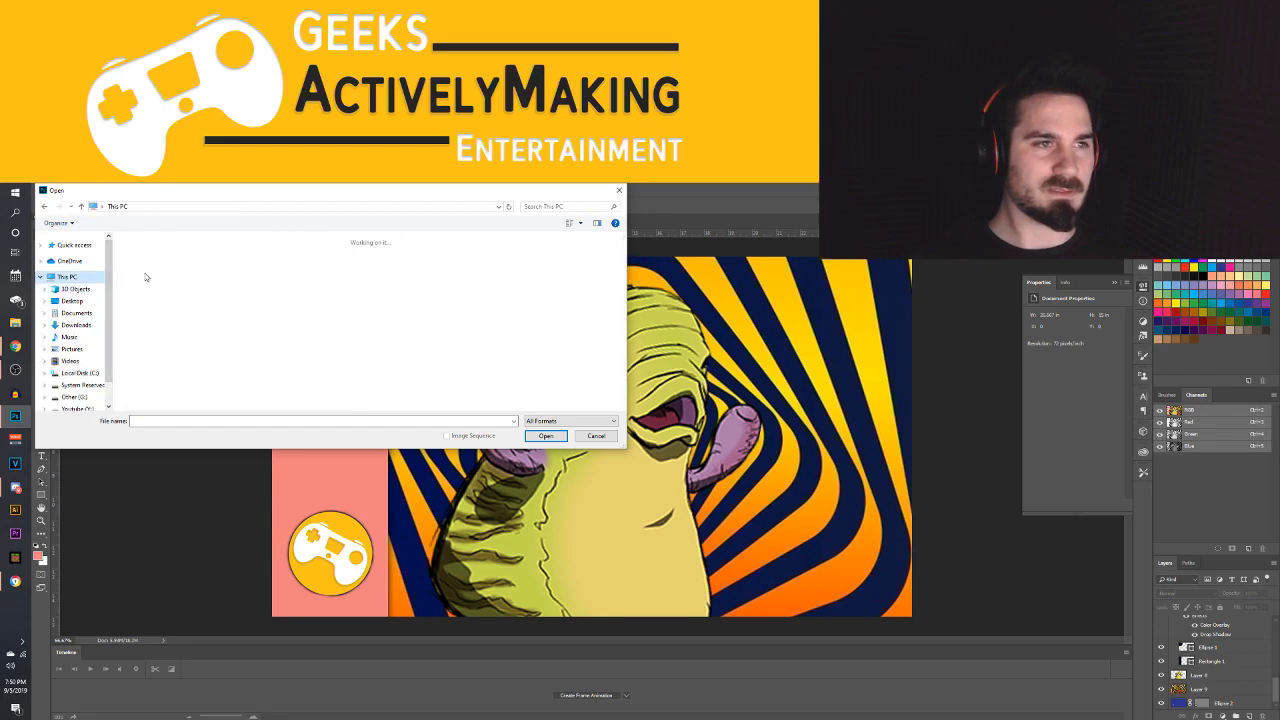
Search This PC for "steam" to locate the Steam folder
left_click(533, 207)
type("screensh")
type("steam")
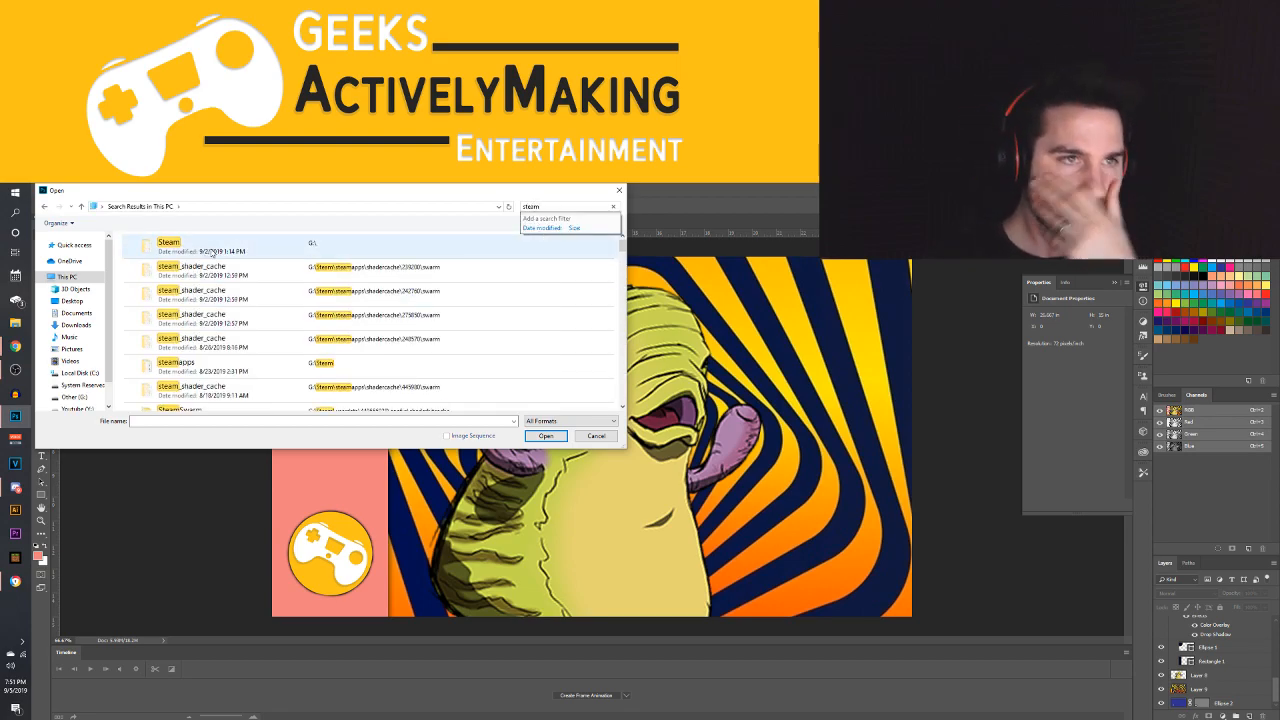
Look through the "steam" search results and open the Steam folder on the G: drive
scroll(245, 291, "down", 5)
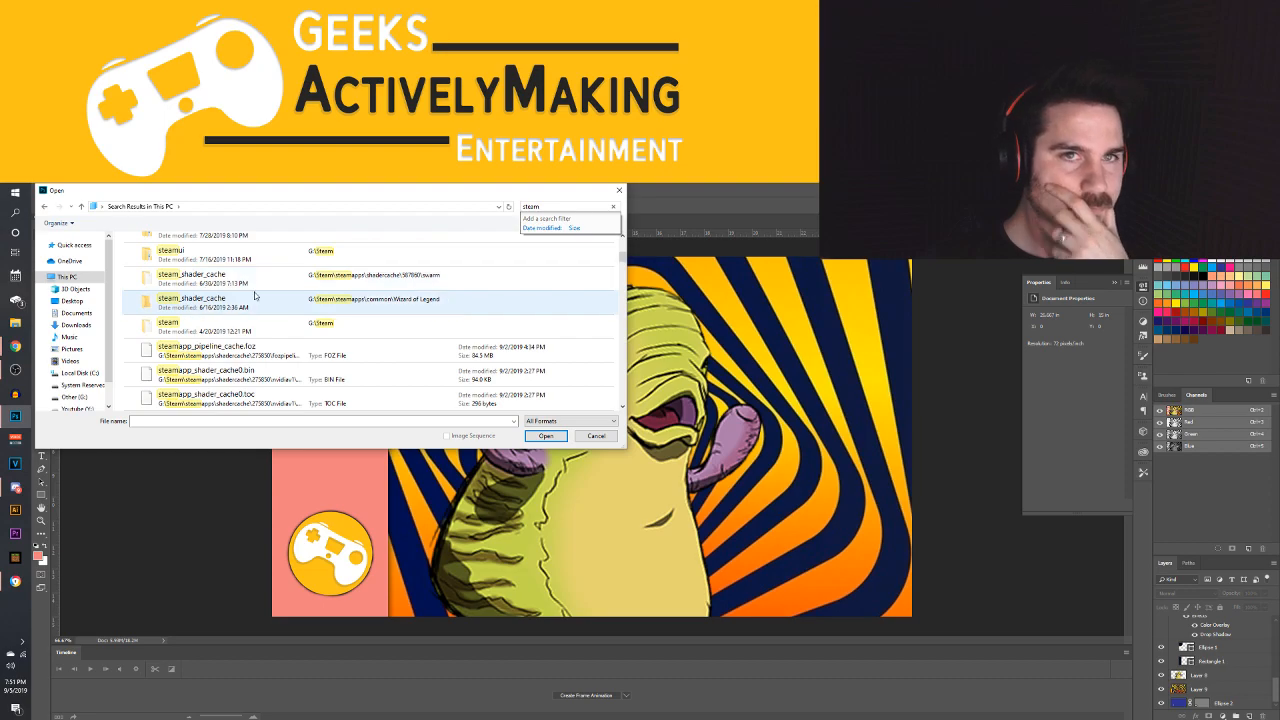
scroll(254, 292, "down", 15)
scroll(254, 292, "down", 10)
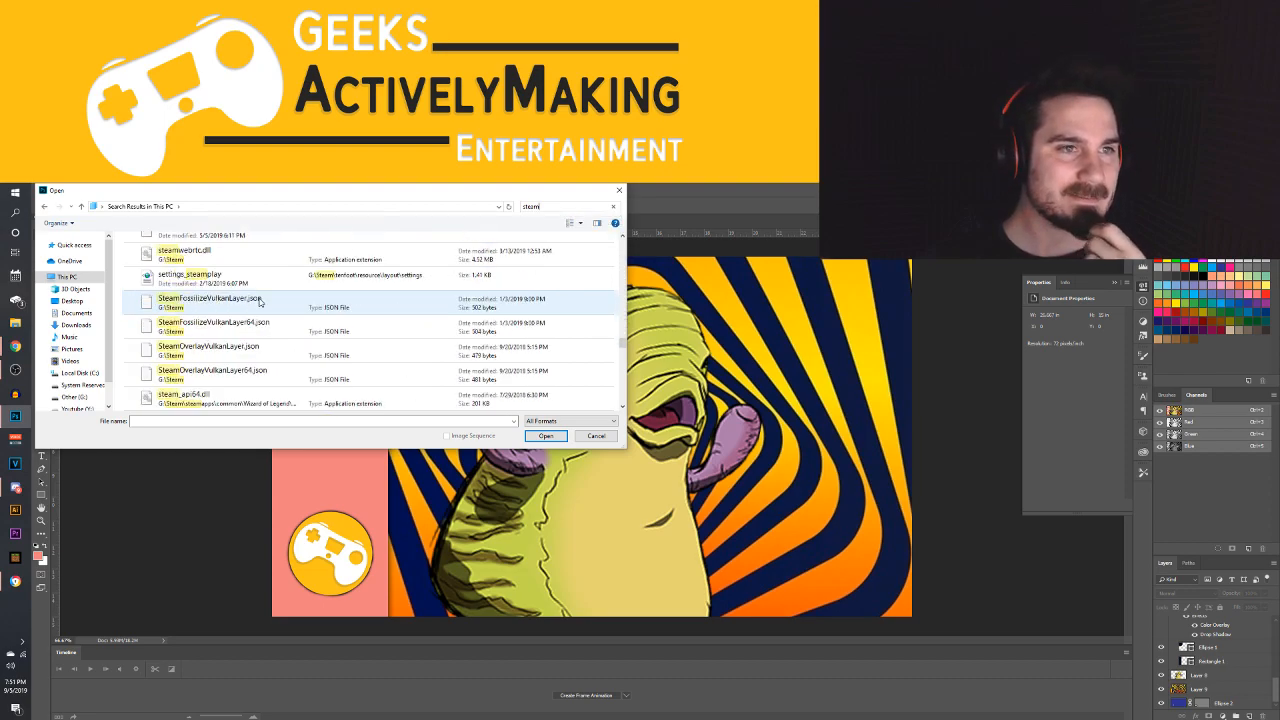
scroll(262, 305, "down", 10)
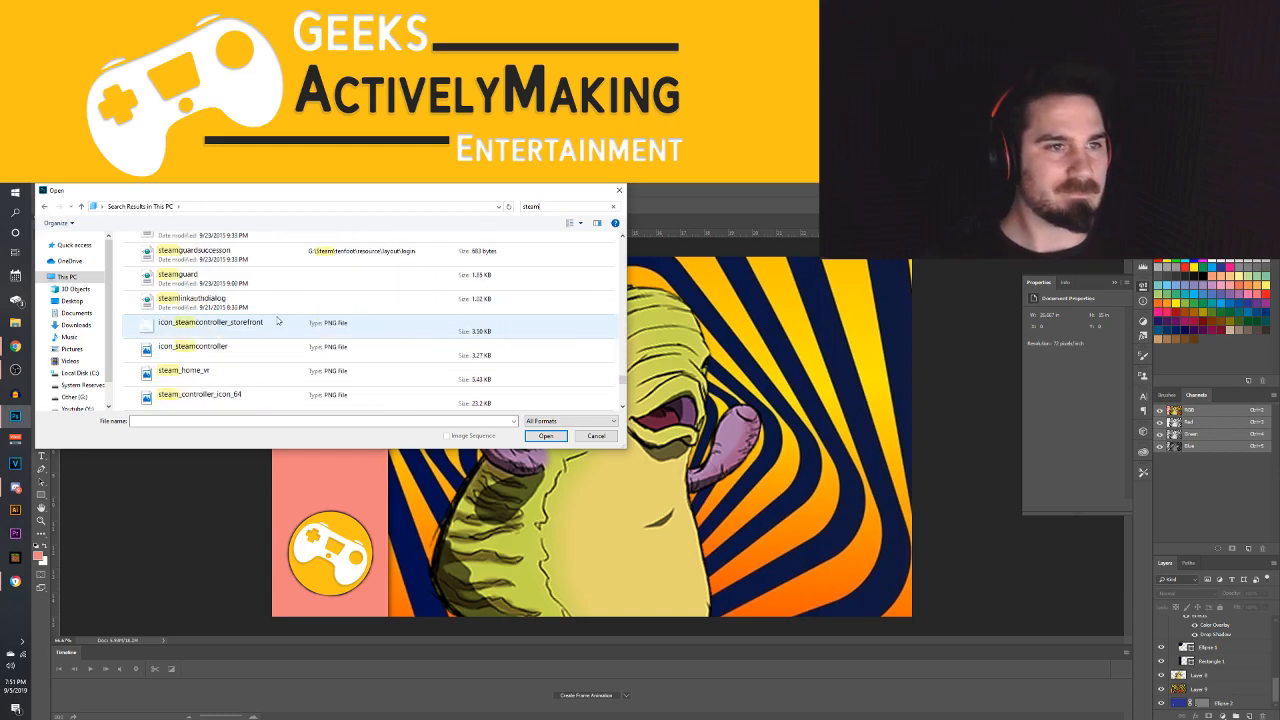
scroll(278, 321, "down", 10)
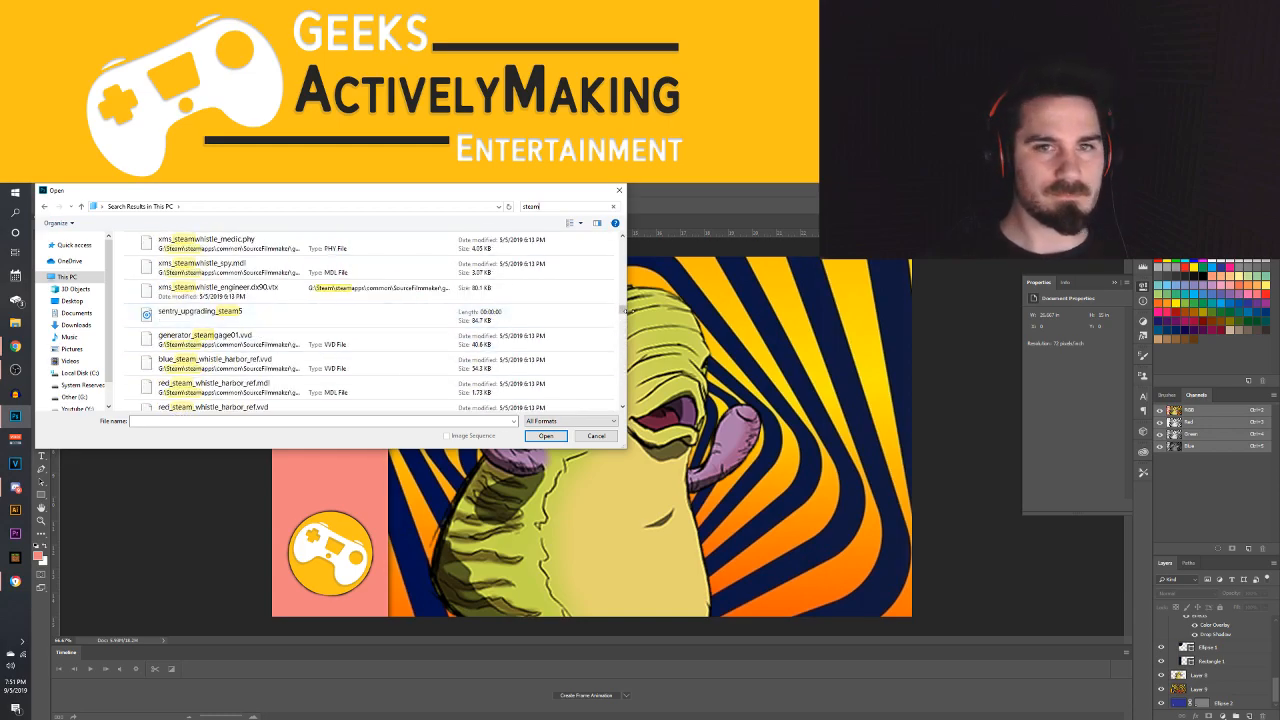
left_click_drag(627, 312, 628, 240)
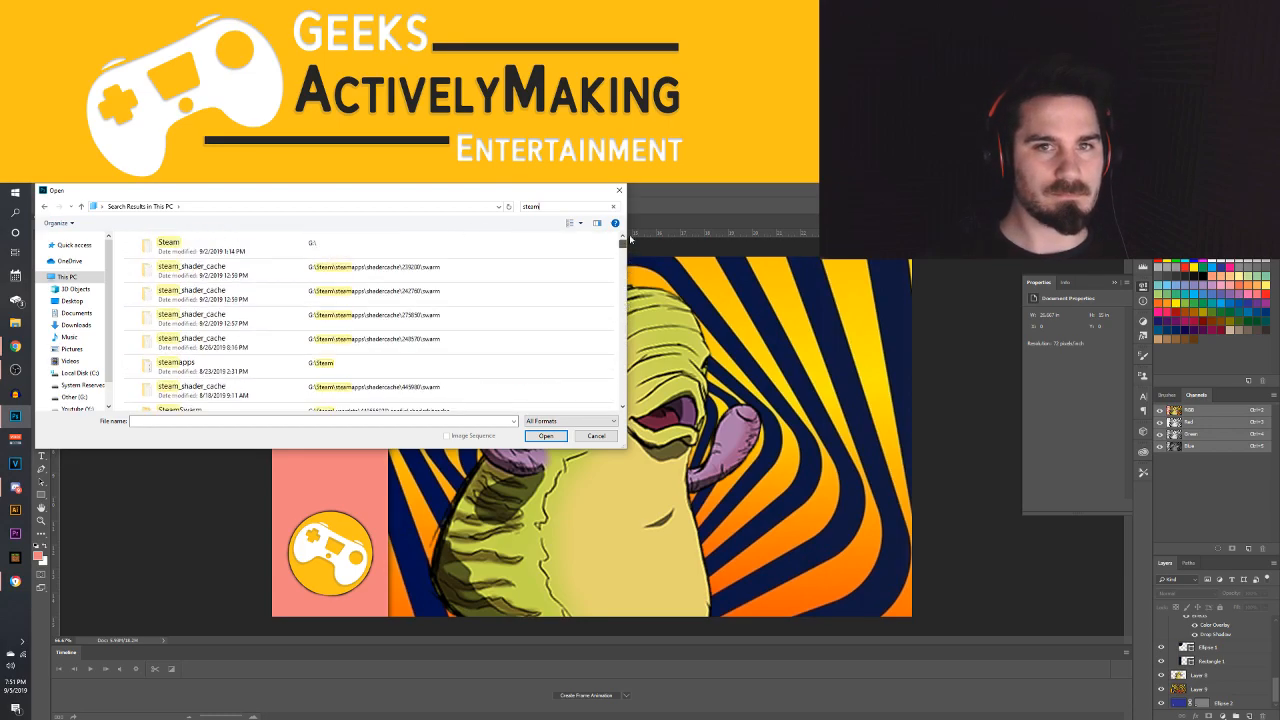
double_click(203, 250)
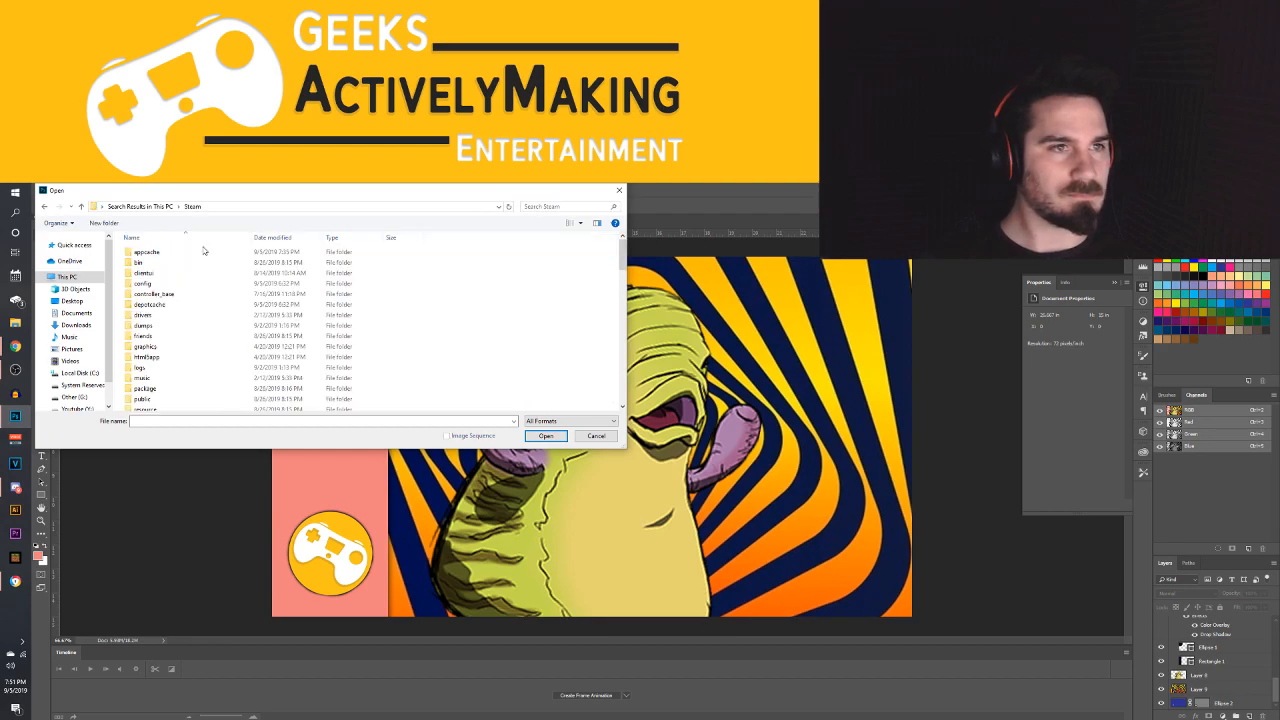
Examine the public folder and the steam > cached folder inside Steam for the game screenshots
scroll(155, 378, "down", 1)
left_click(156, 376)
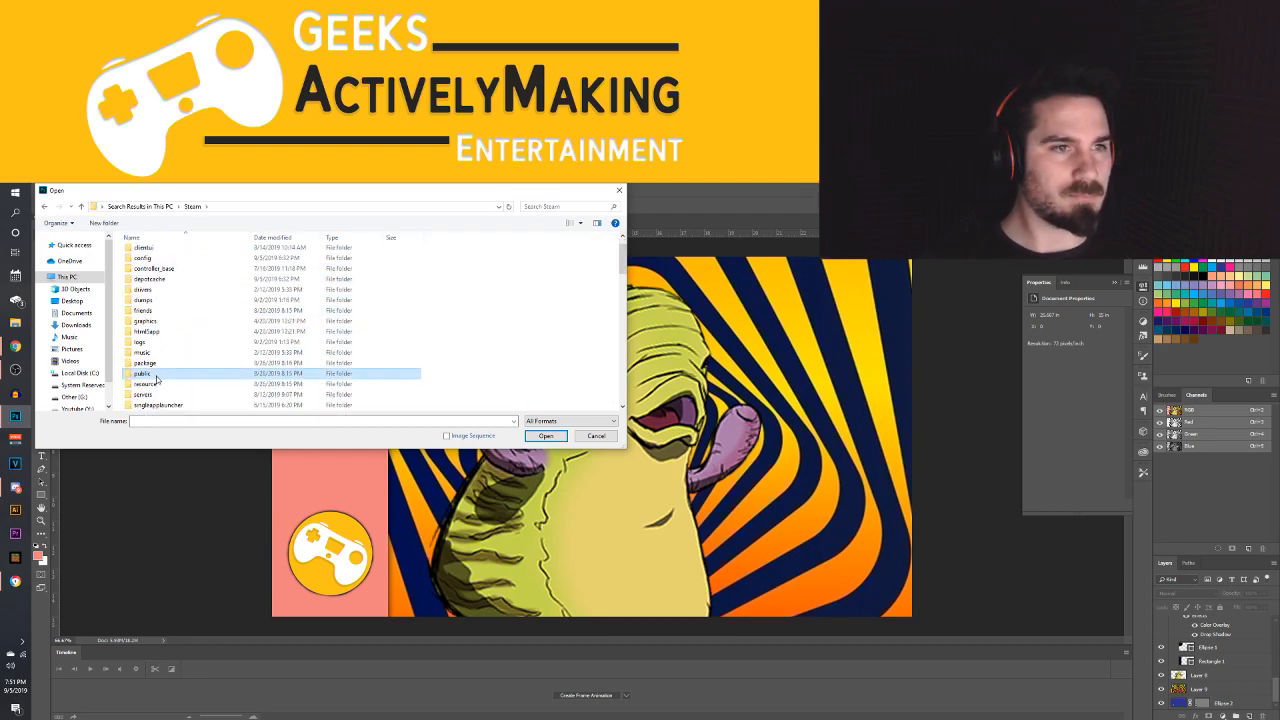
double_click(156, 376)
scroll(165, 320, "down", 5)
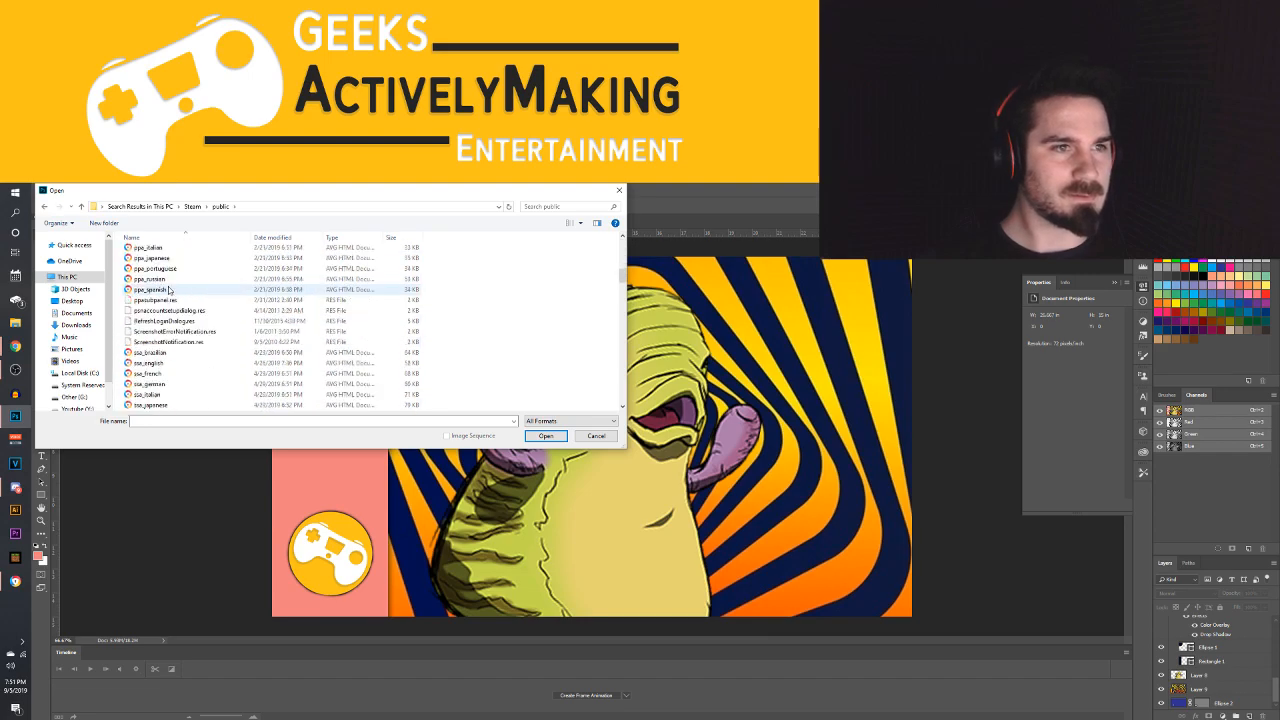
left_click(44, 207)
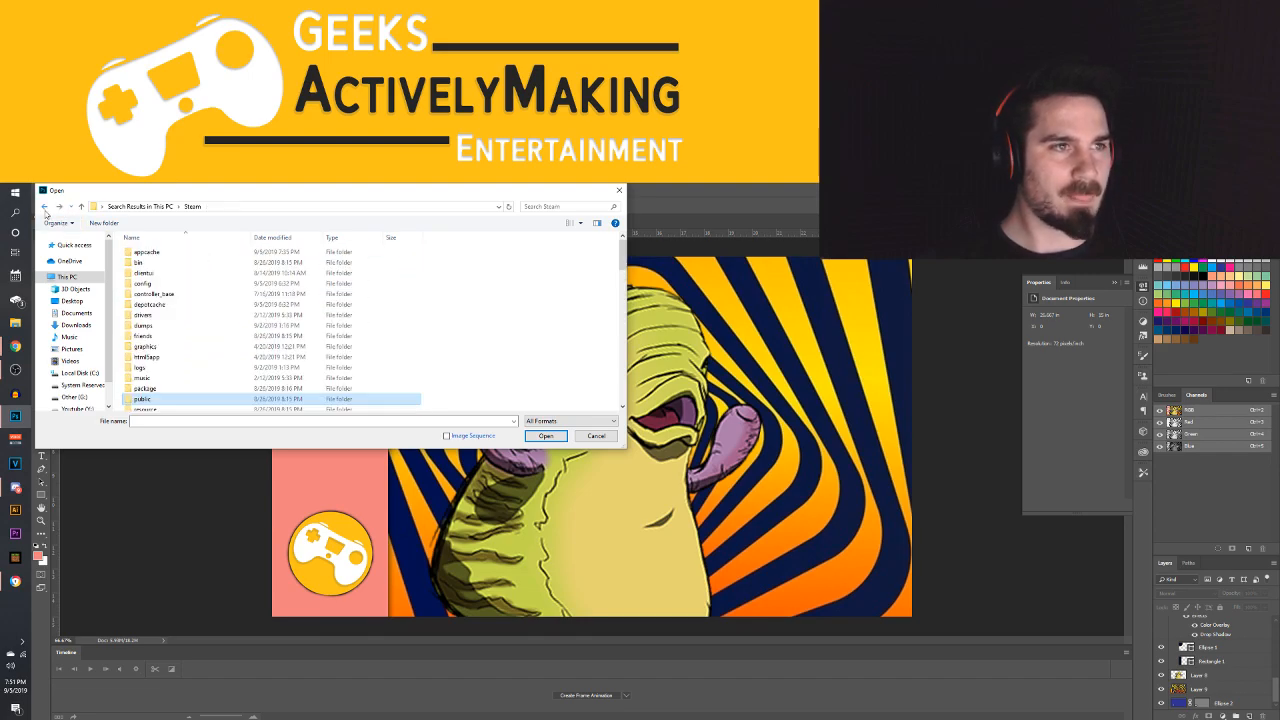
scroll(180, 375, "down", 3)
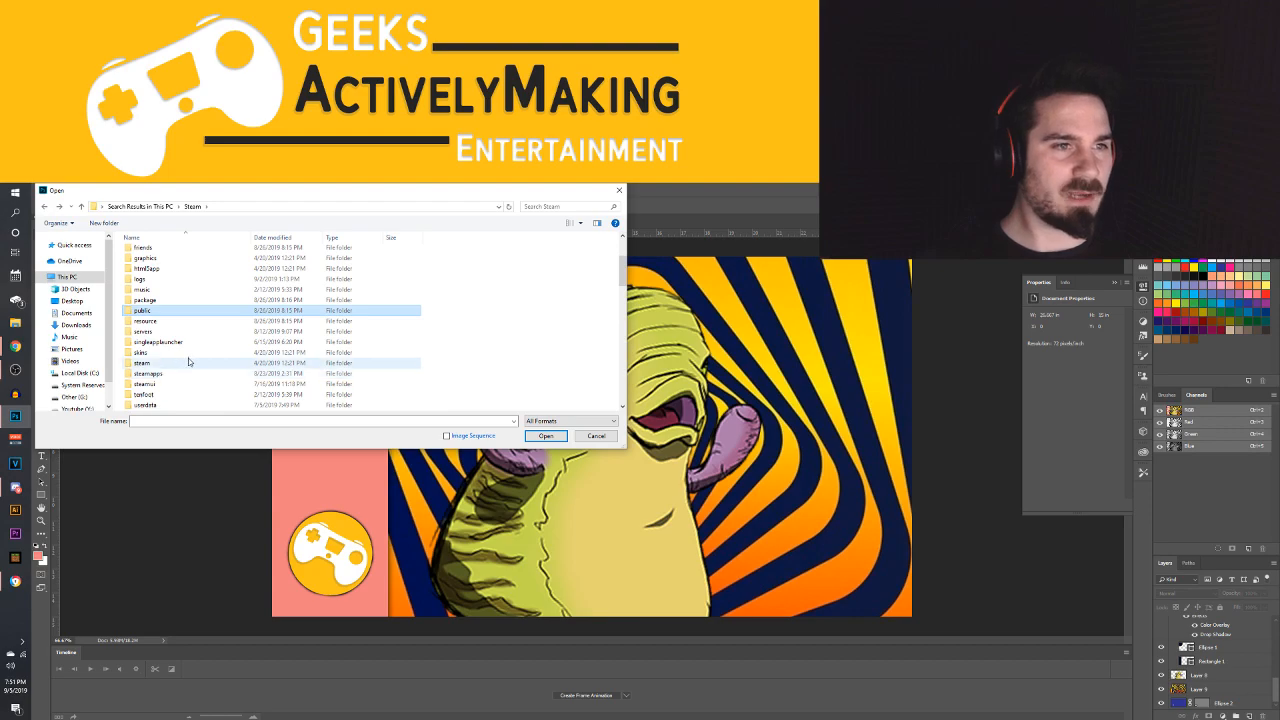
double_click(155, 363)
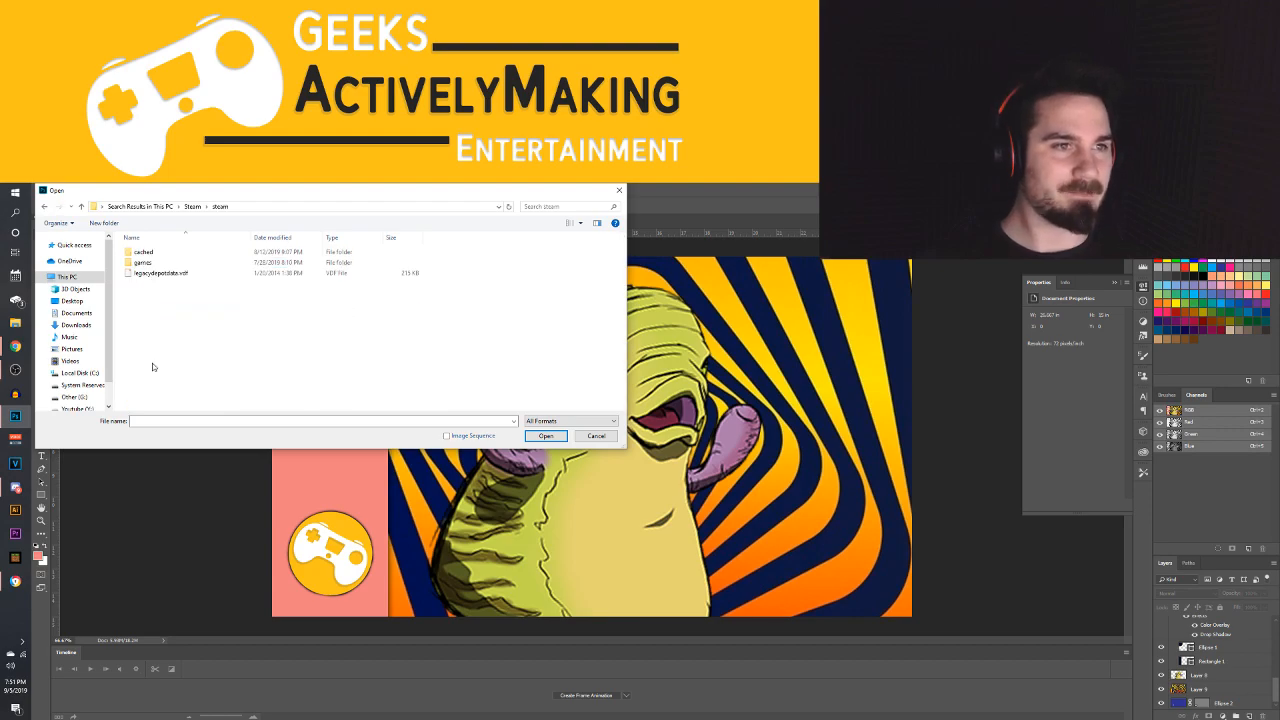
double_click(152, 254)
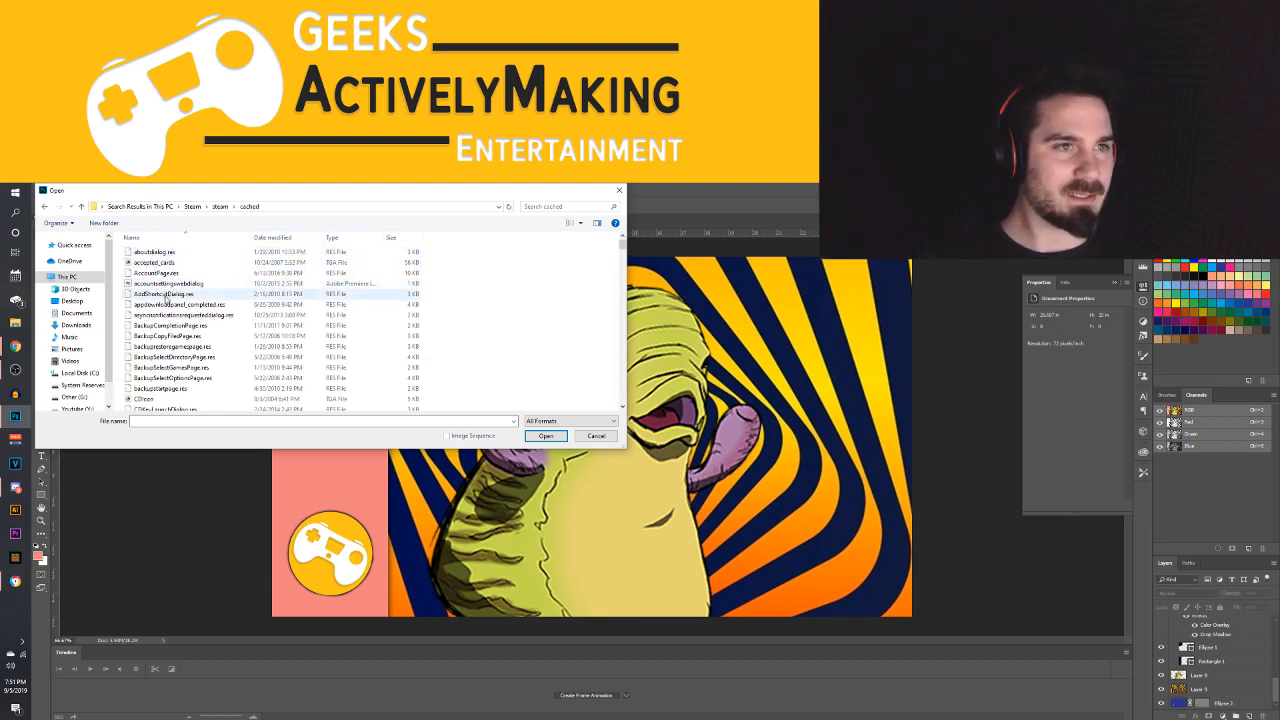
scroll(170, 320, "down", 3)
left_click(44, 207)
left_click(44, 207)
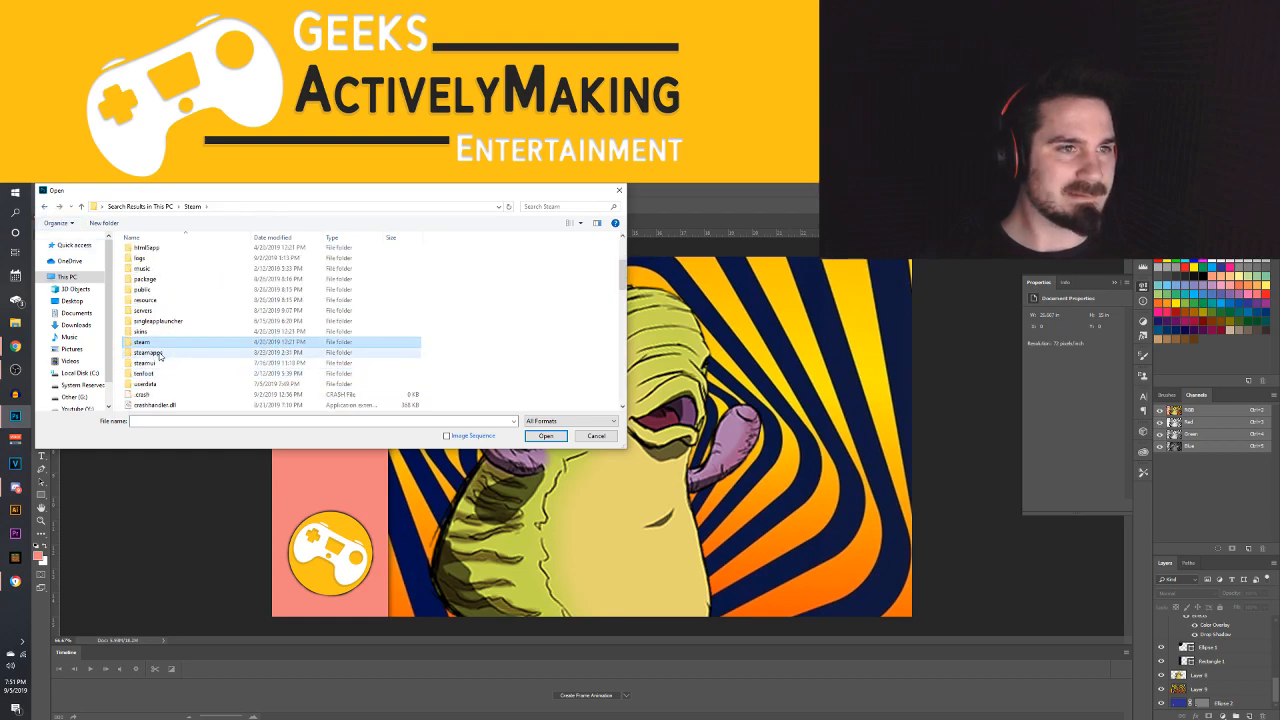
Check the steamapps folder and the rest of the Steam folder for screenshots, and leave the Open dialog without choosing a file
double_click(160, 354)
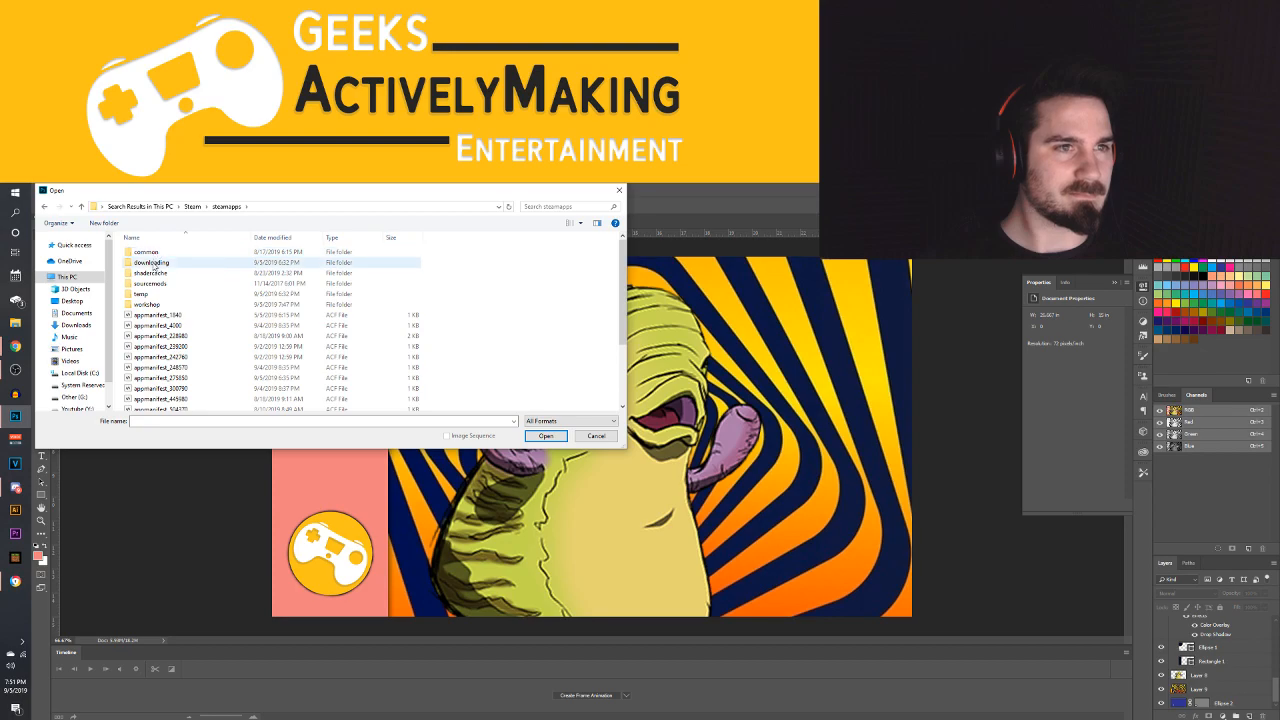
left_click(46, 208)
scroll(181, 335, "down", 10)
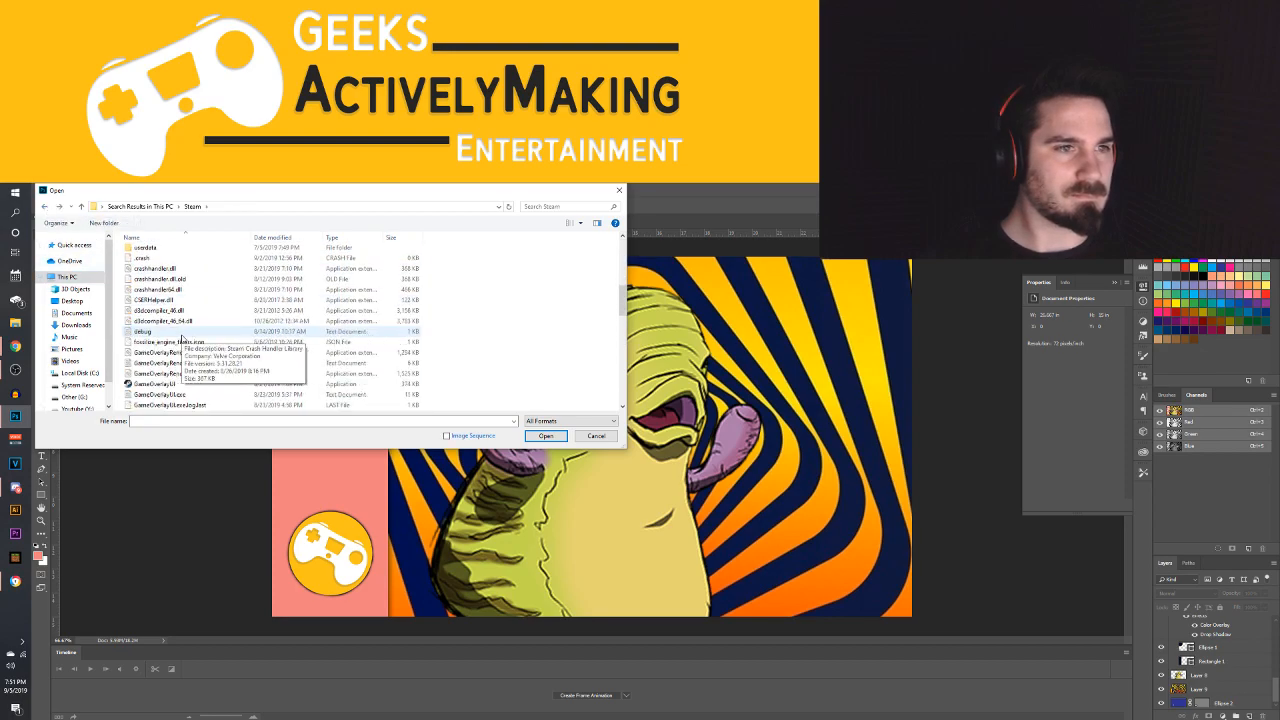
scroll(186, 345, "up", 10)
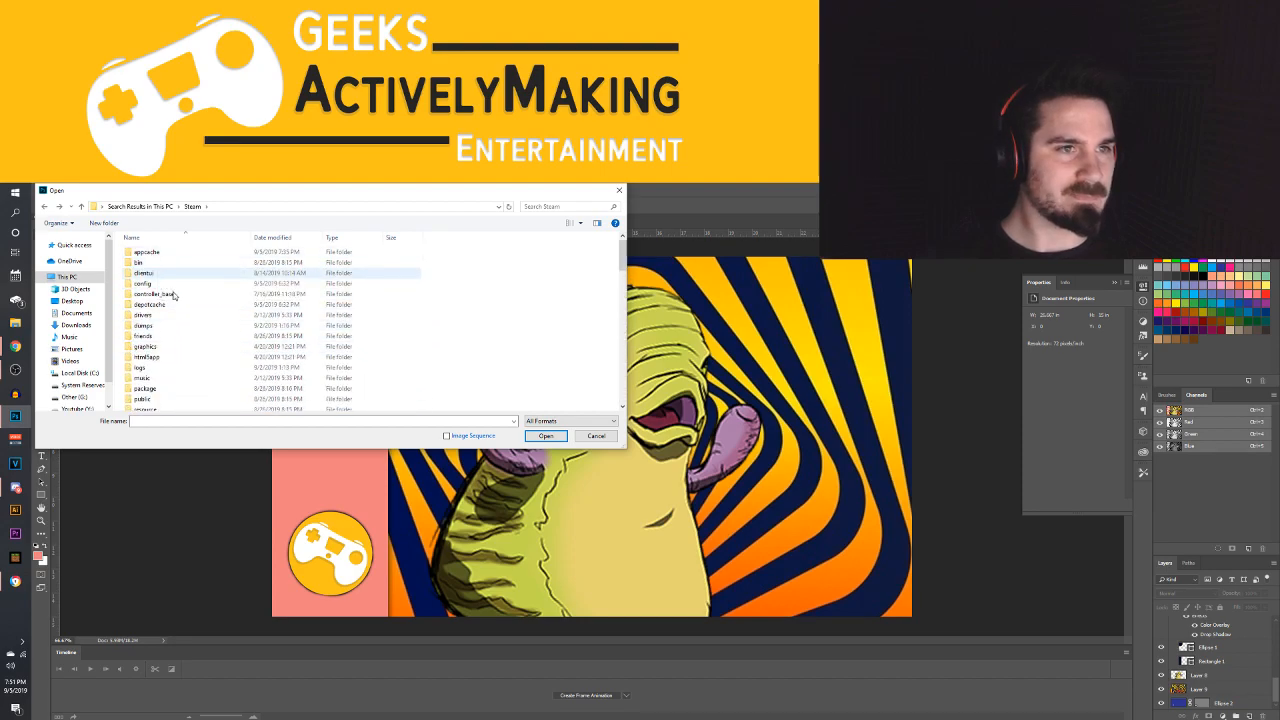
left_click(619, 190)
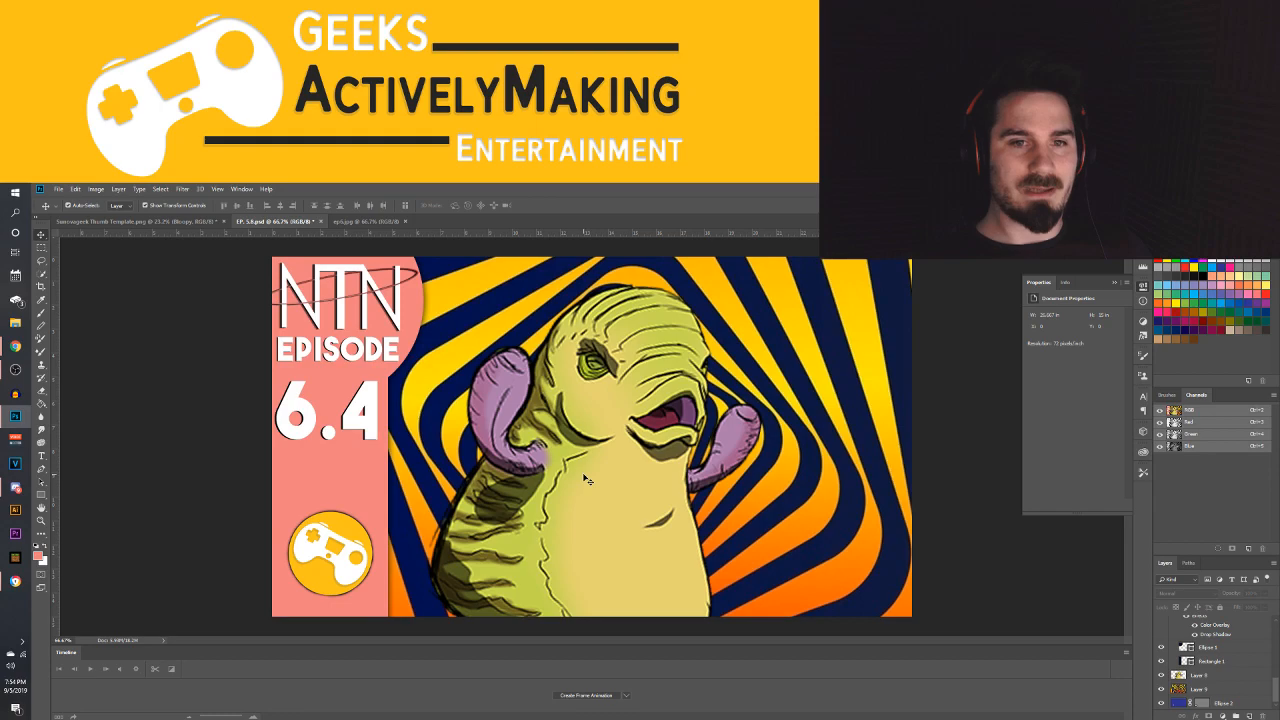
Add a black drop shadow in Normal blend mode to the Wibble layer, adjusting its distance, spread and size for a wide, soft shadow
left_click(578, 438)
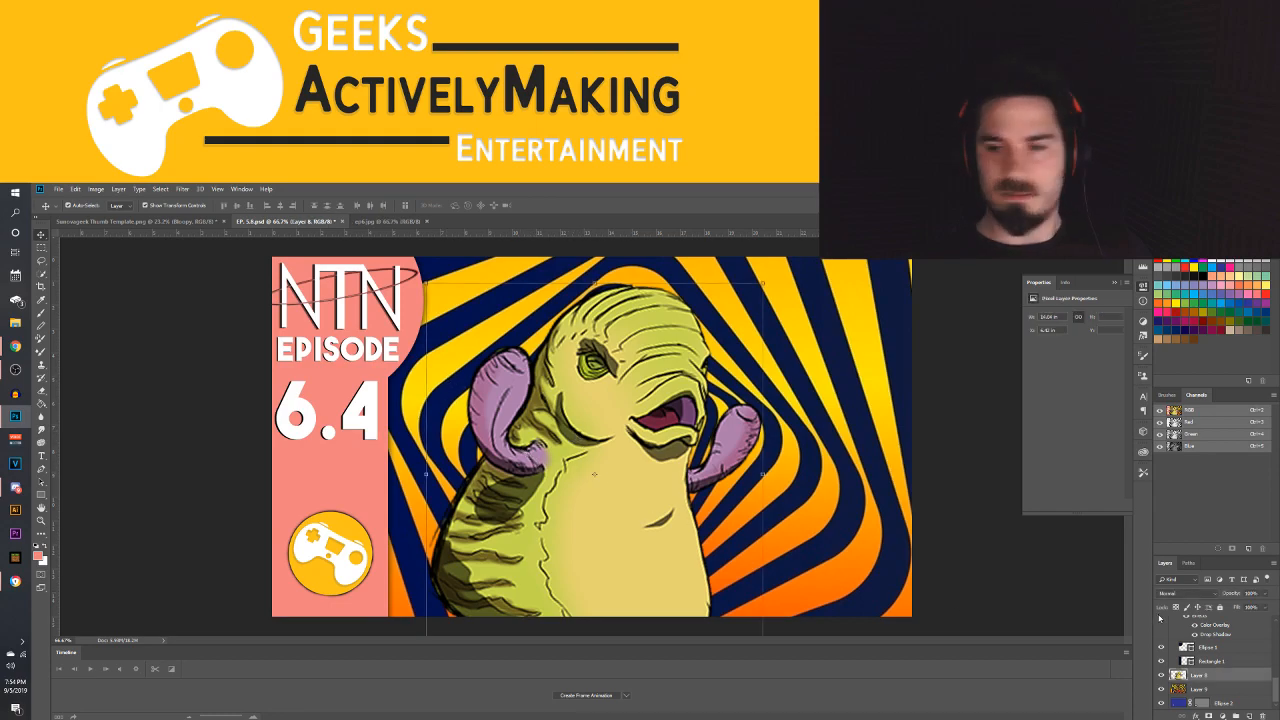
double_click(1219, 679)
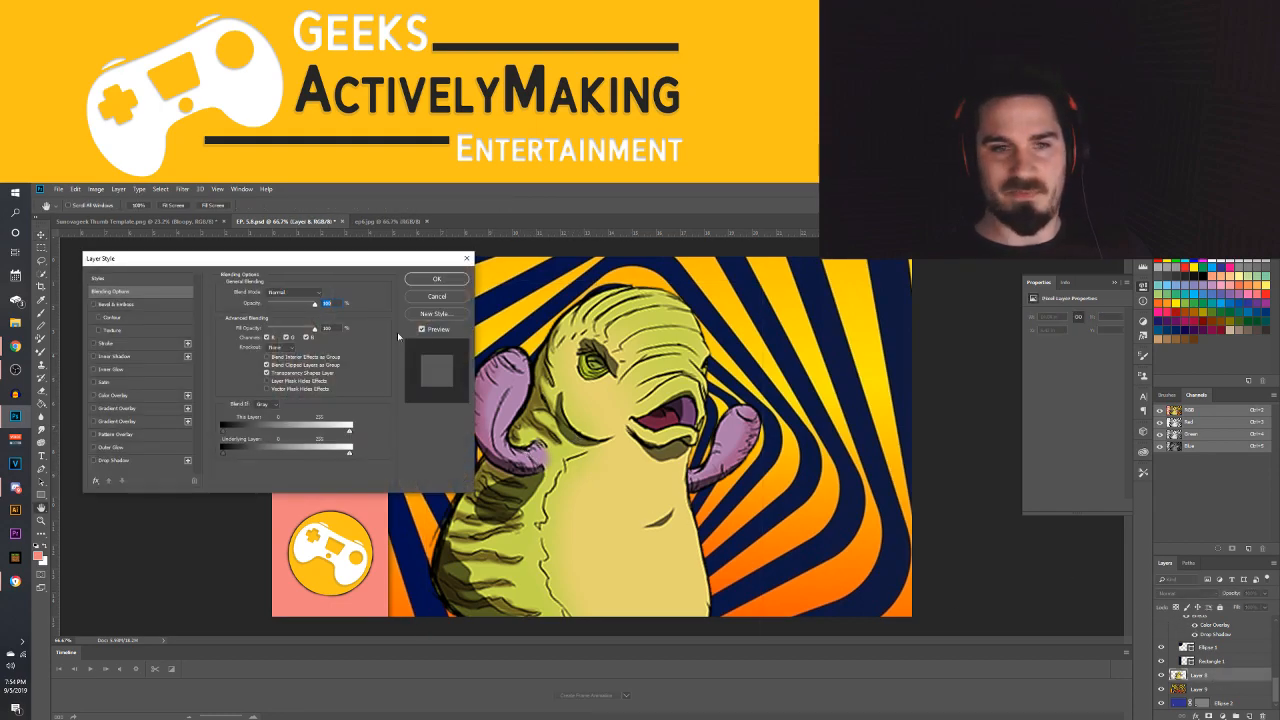
left_click(113, 460)
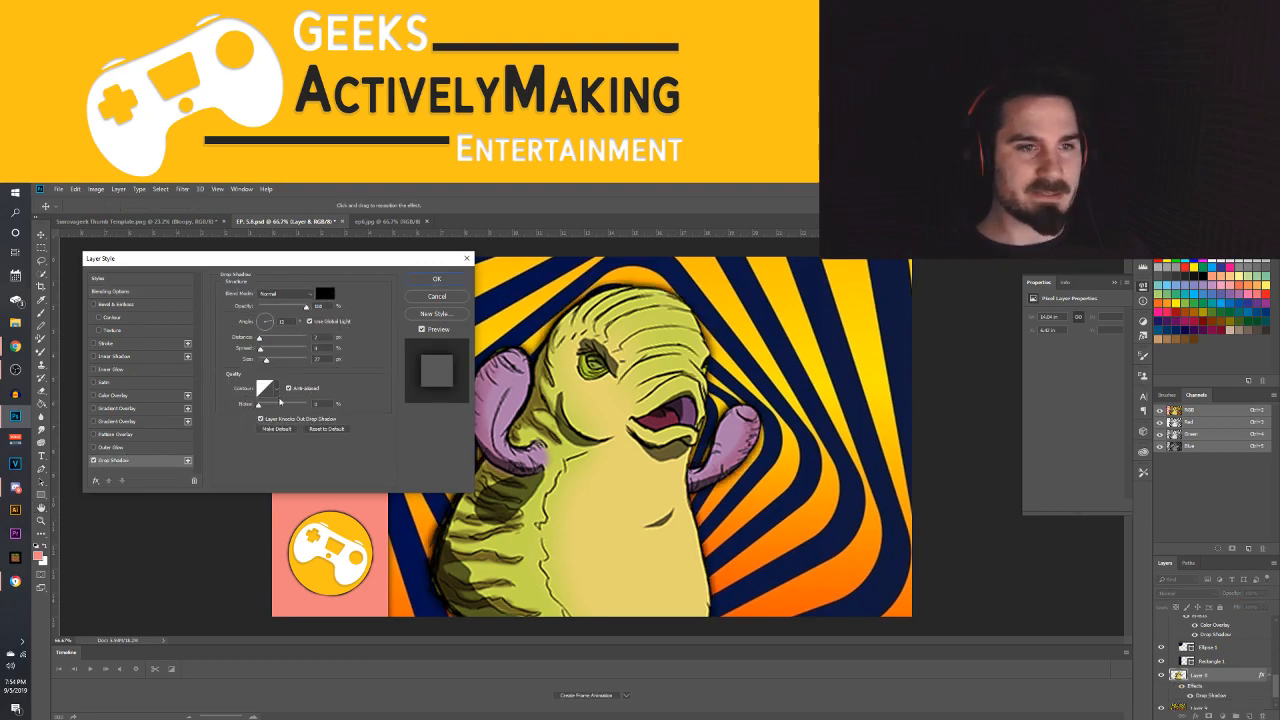
left_click_drag(260, 350, 275, 354)
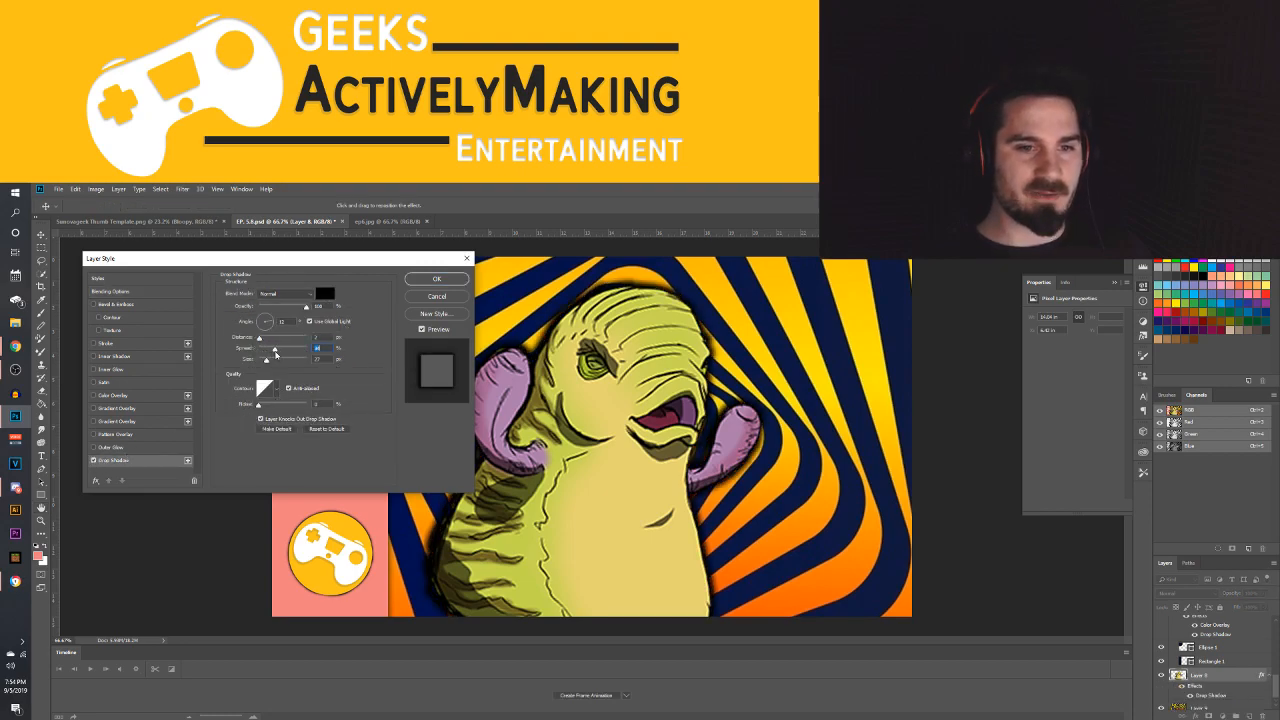
mouse_move(259, 338)
left_mouse_down()
mouse_move(270, 364)
mouse_move(302, 363)
mouse_move(265, 350)
left_mouse_up()
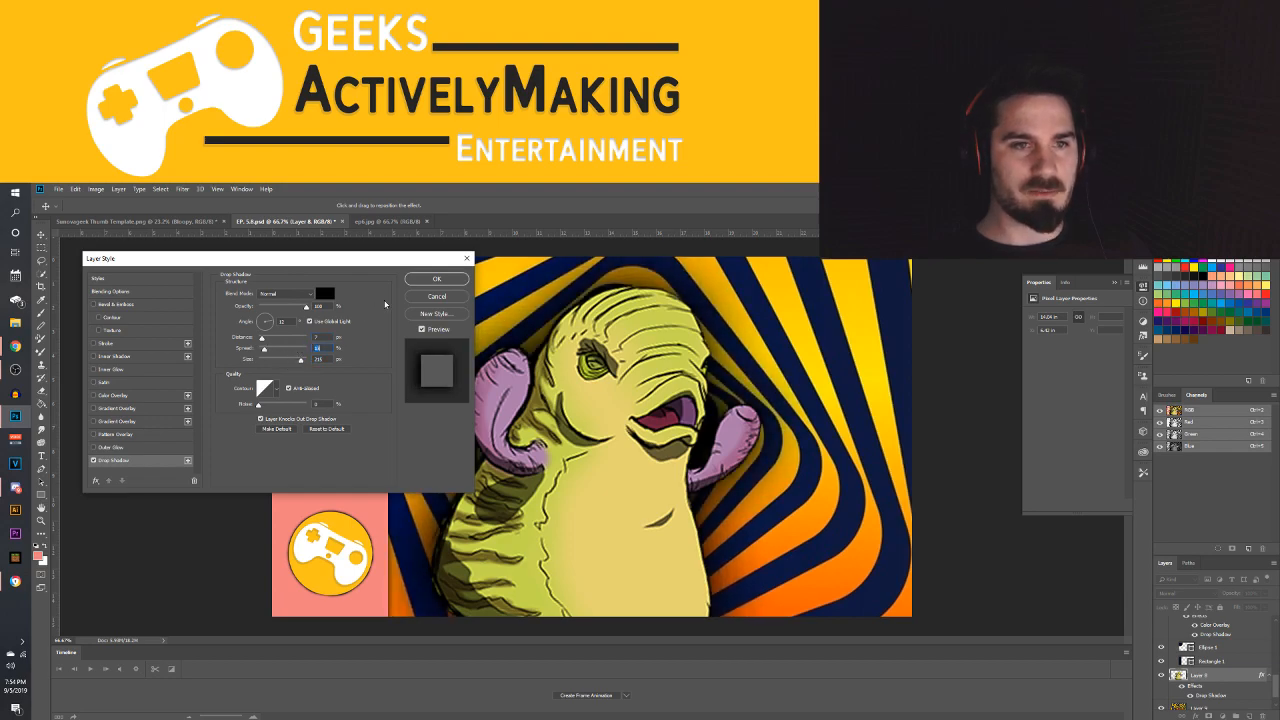
left_click(436, 279)
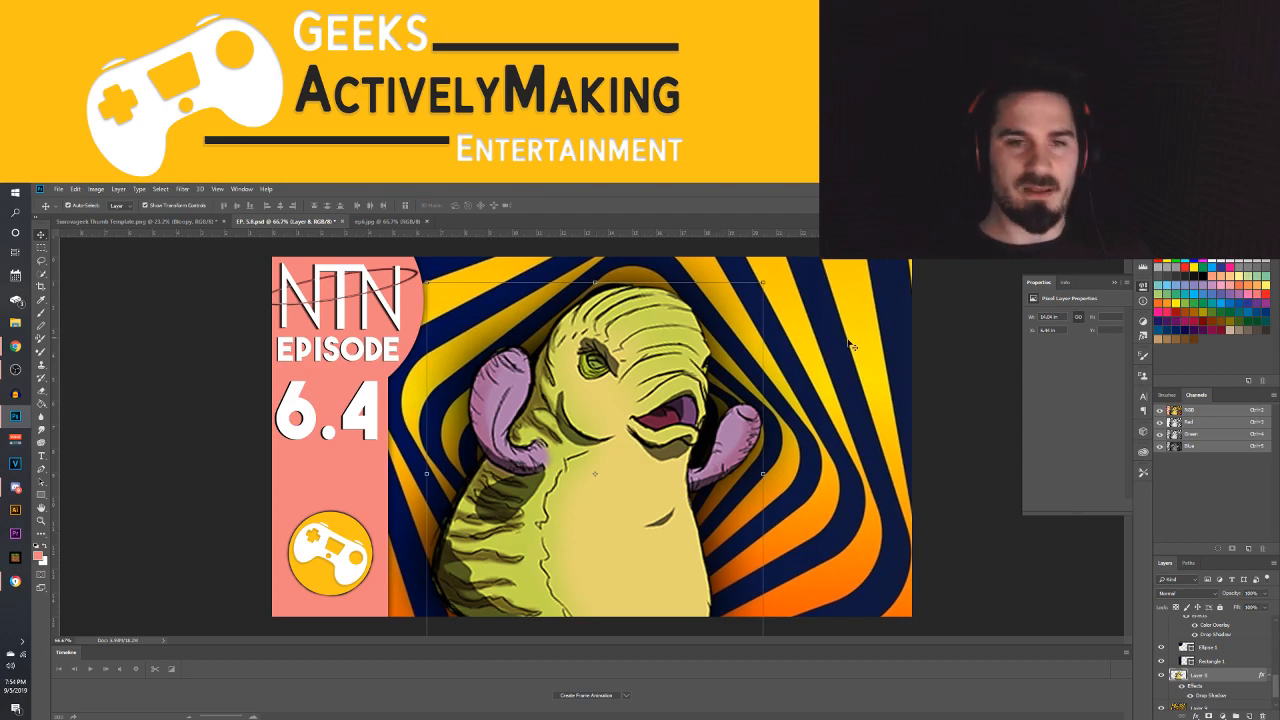
Zoom out to about 17.9% to check how the finished composition reads at thumbnail size
left_click(866, 400)
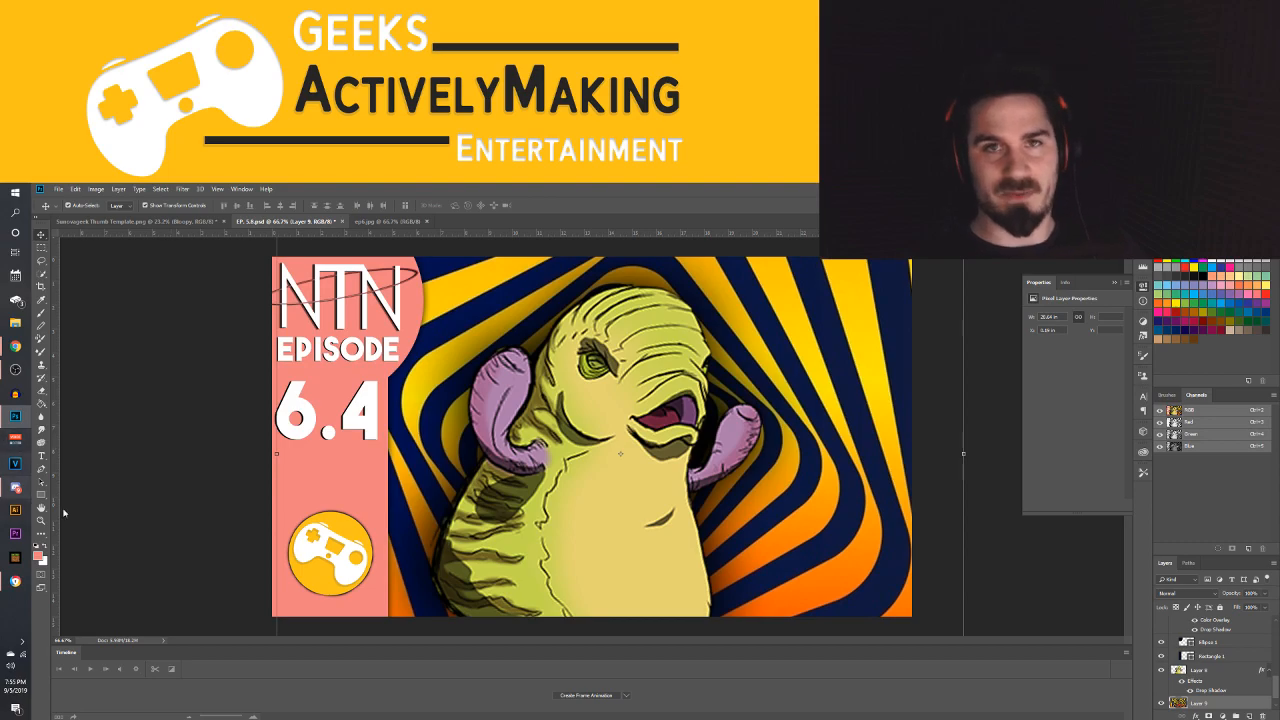
left_click(607, 477)
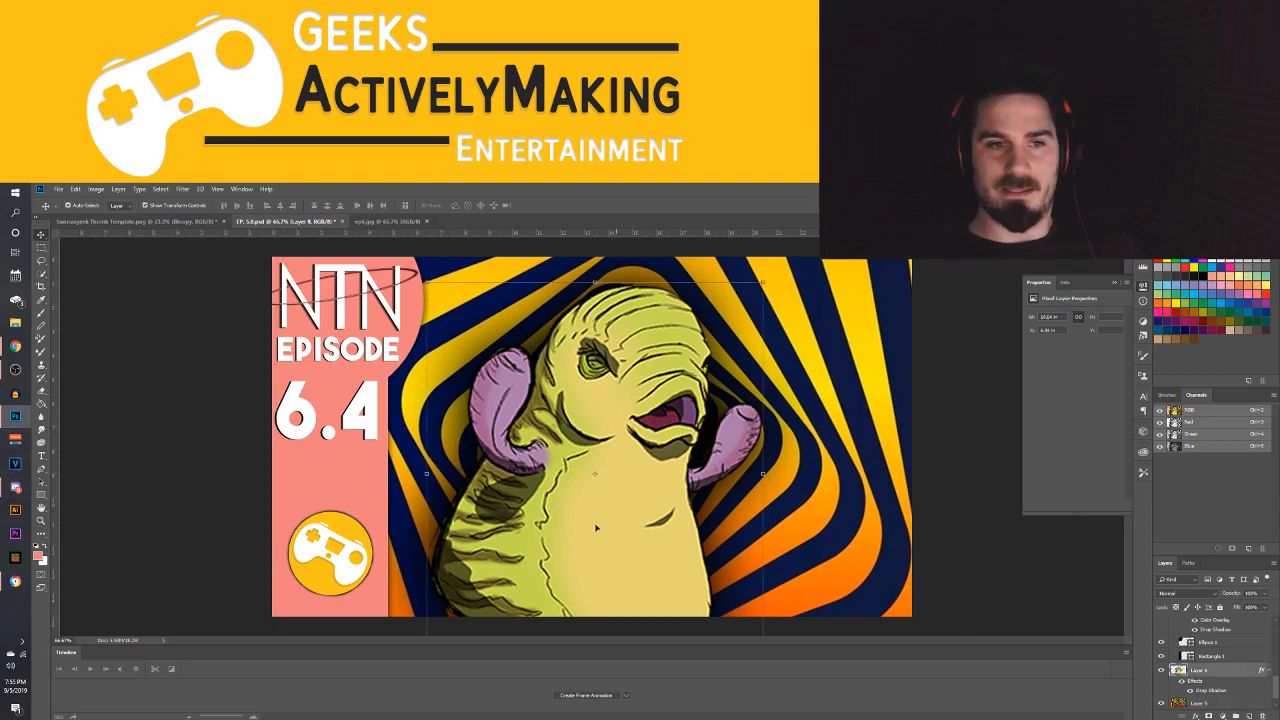
left_click(41, 520)
left_click_drag(594, 470, 540, 468)
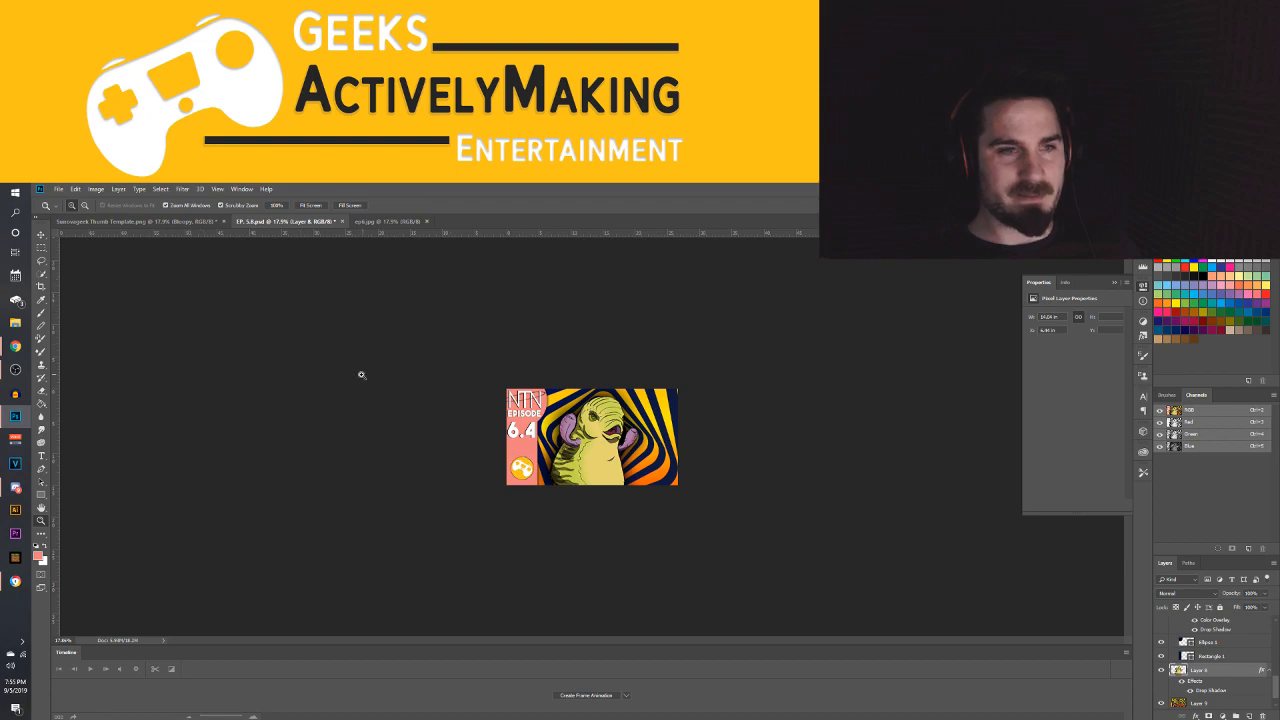
Start saving the EP. 5.8 document under a new file, with JPEG as the file type
left_click(58, 189)
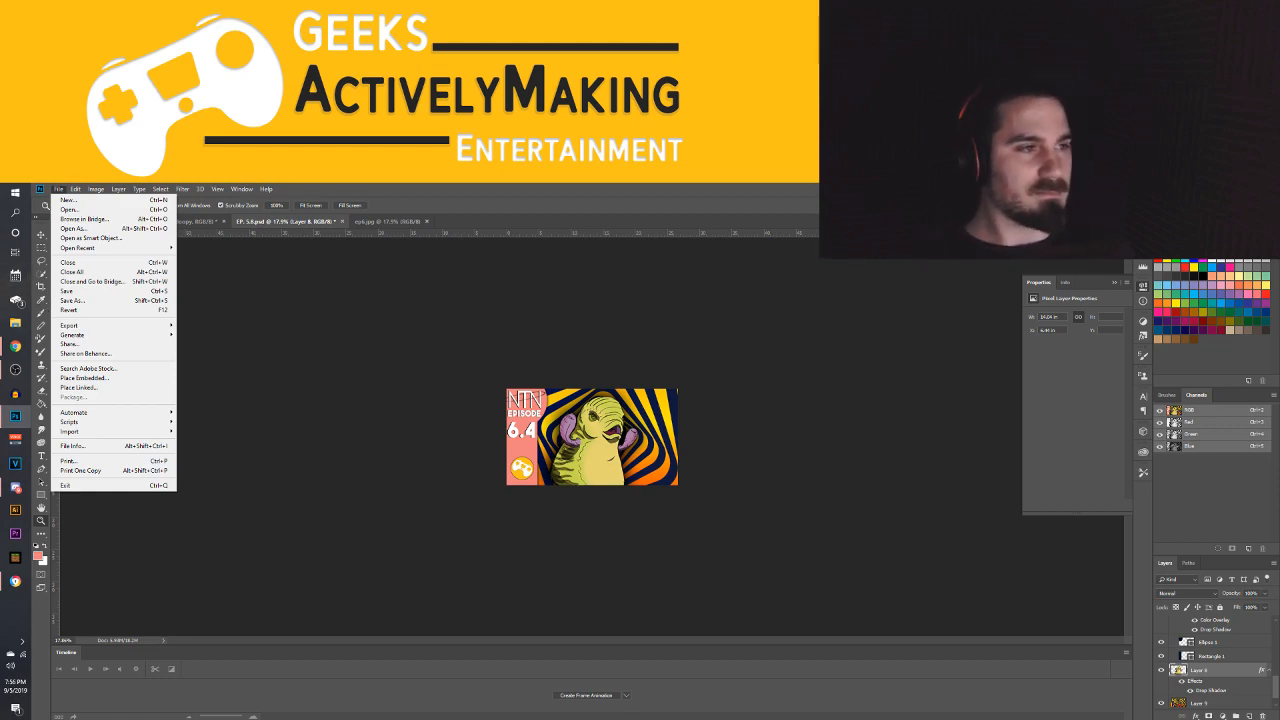
key("alt+Tab")
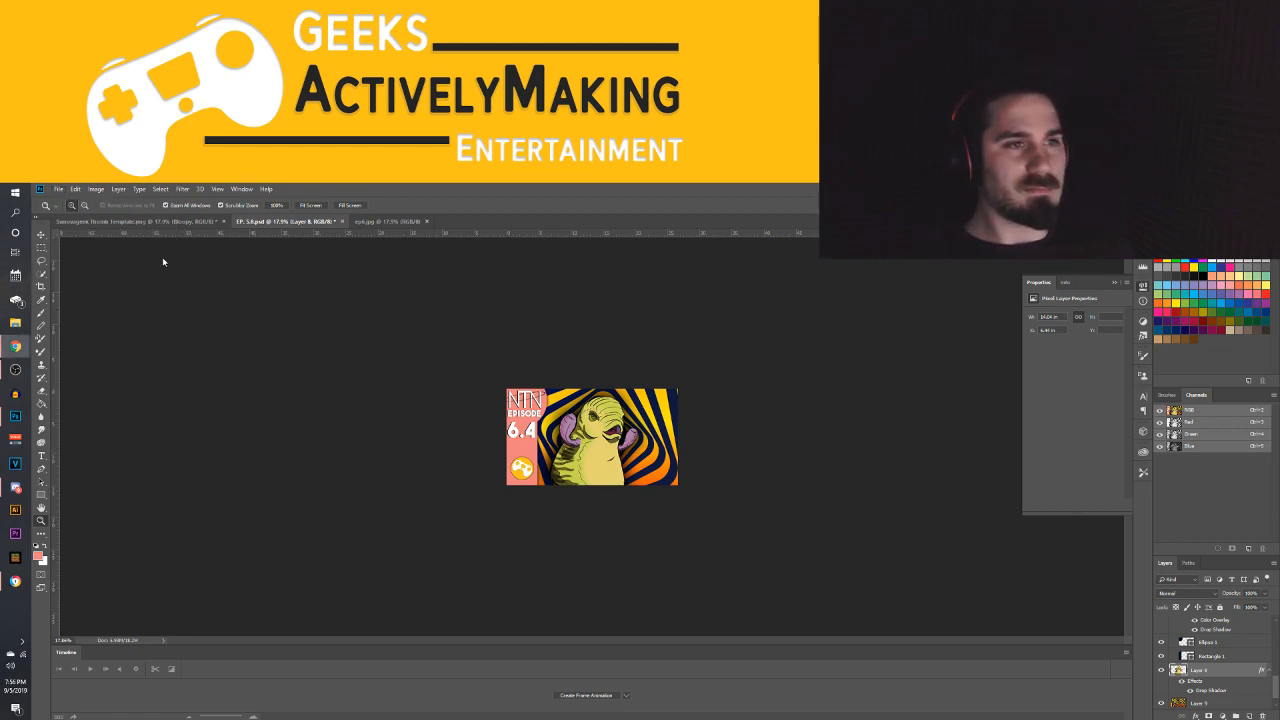
left_click(58, 188)
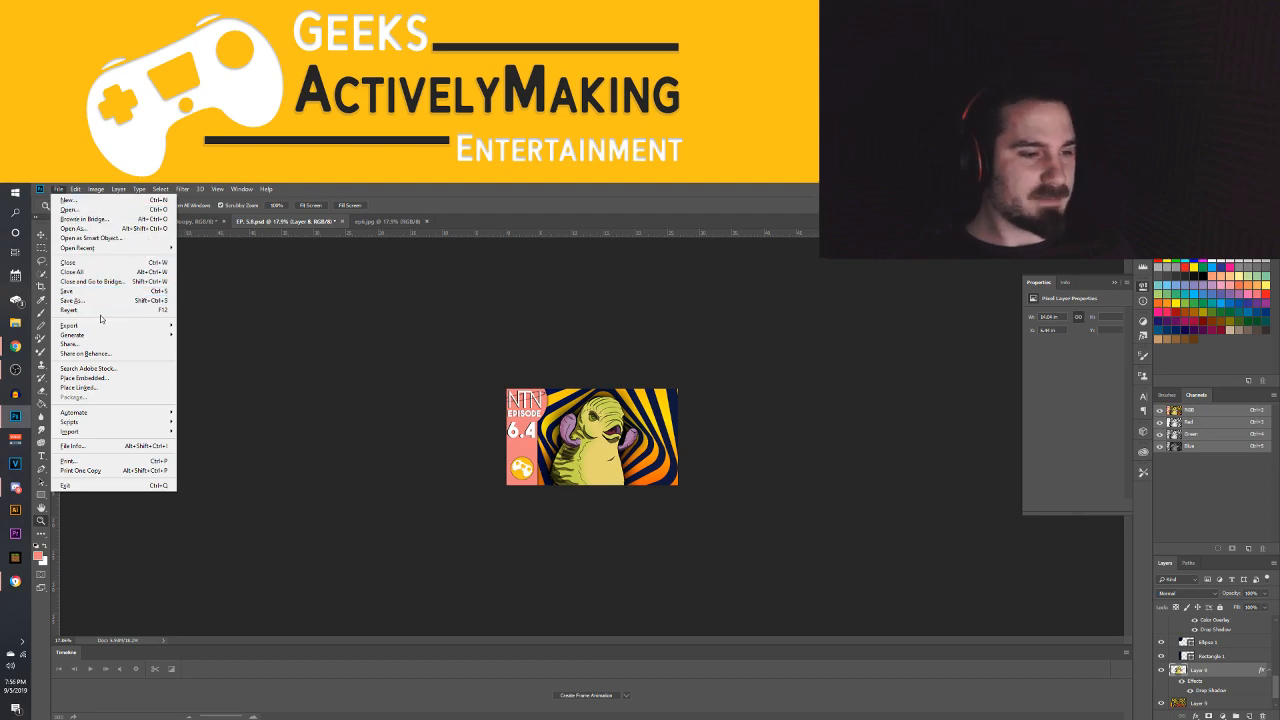
left_click(75, 300)
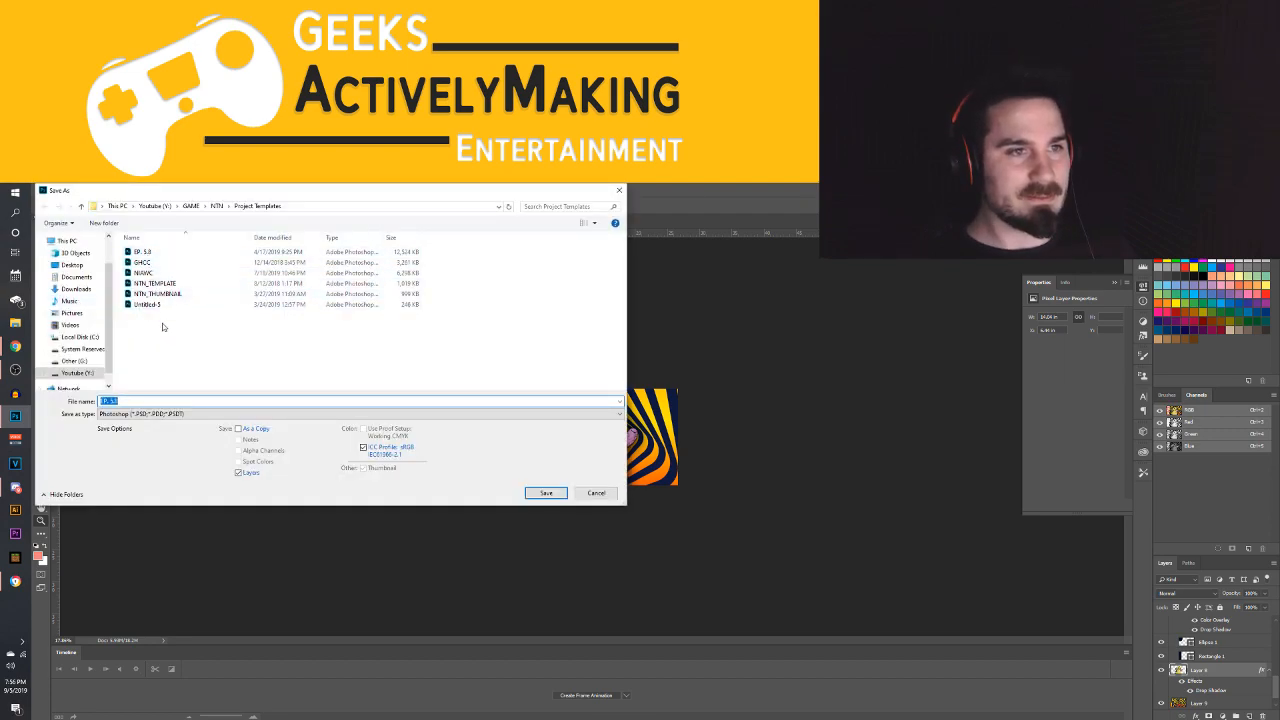
left_click(130, 413)
left_click(121, 491)
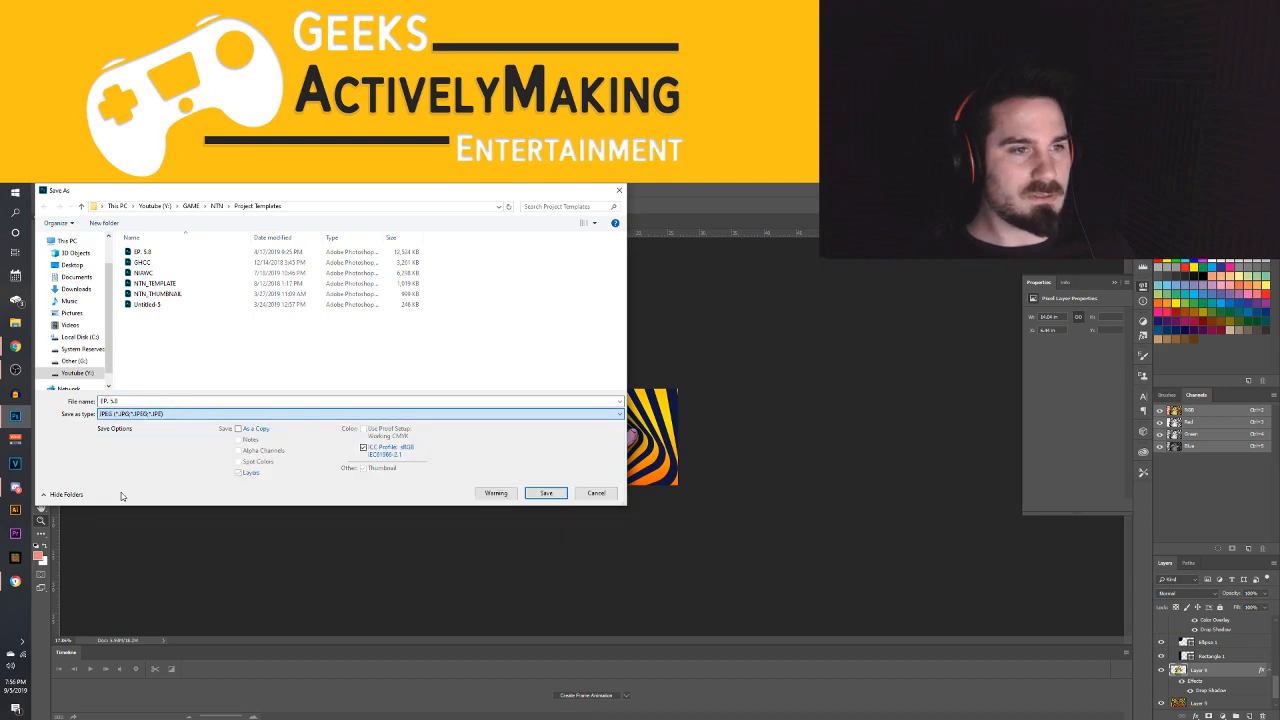
Save the JPEG as ep 6.4 in the GAME > NTN > Thumbnails folder at Maximum quality, 12
left_click(77, 372)
double_click(262, 261)
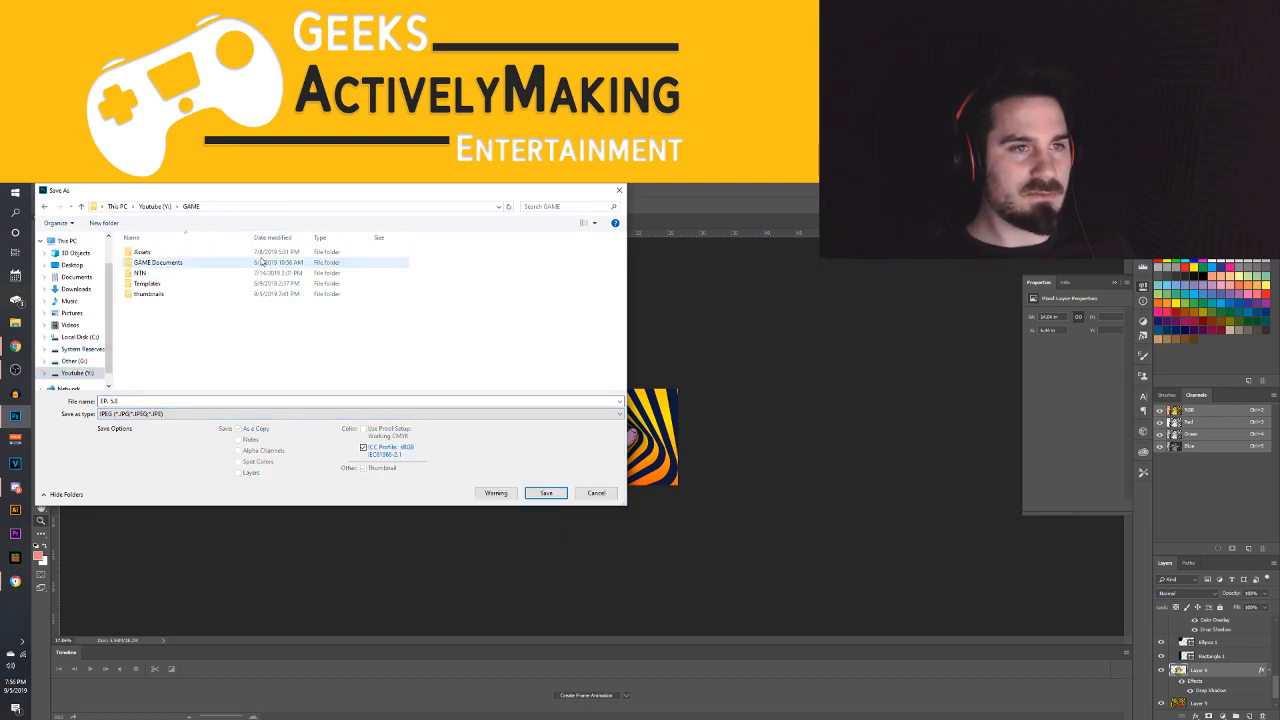
double_click(260, 272)
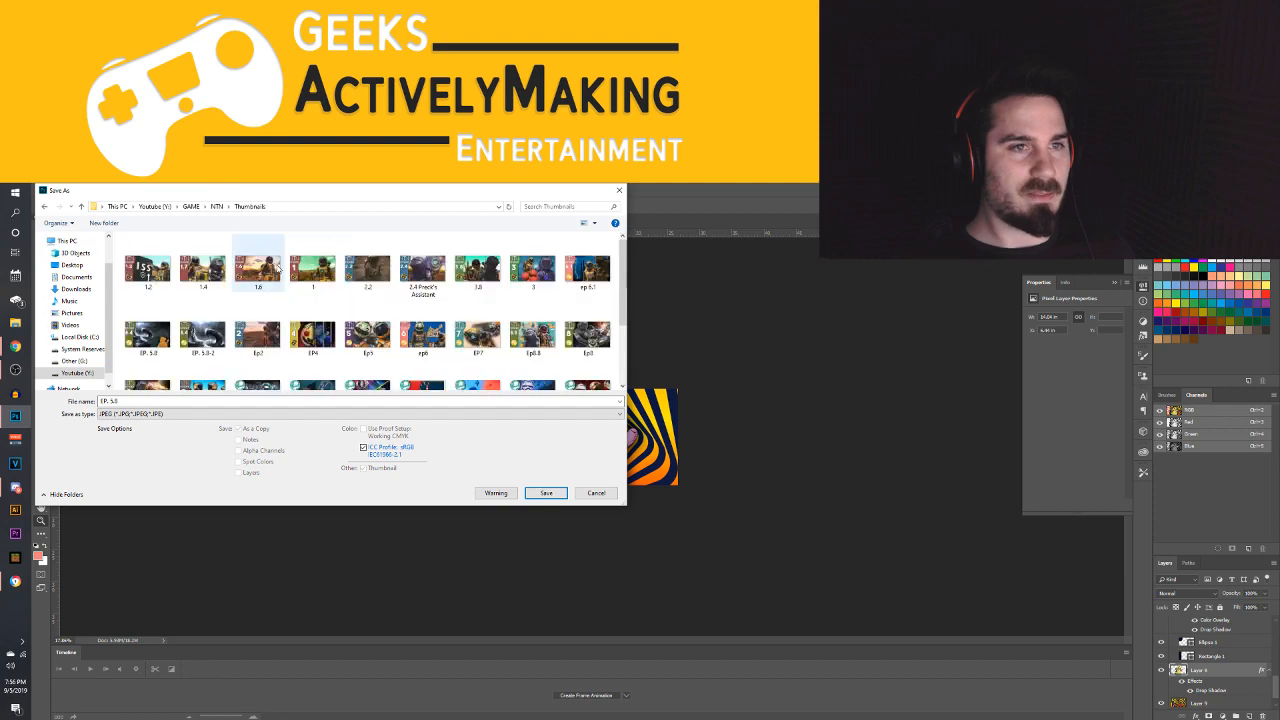
left_click(260, 401)
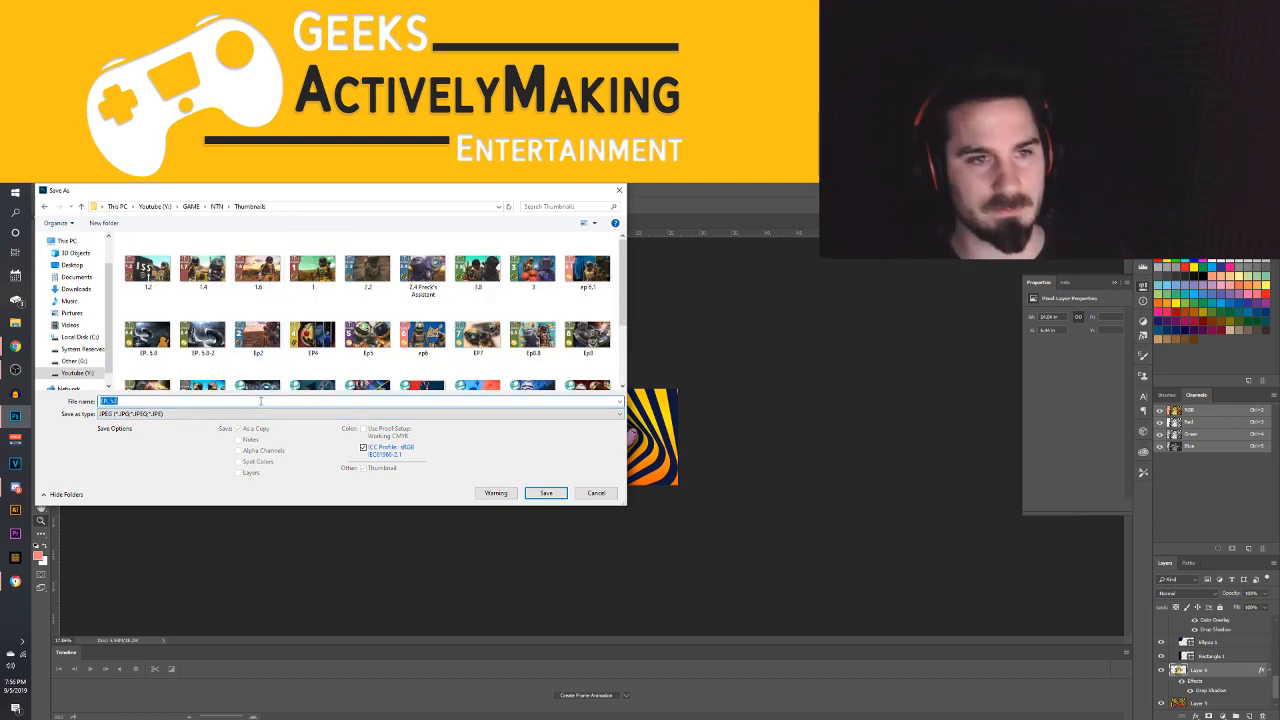
type("ep")
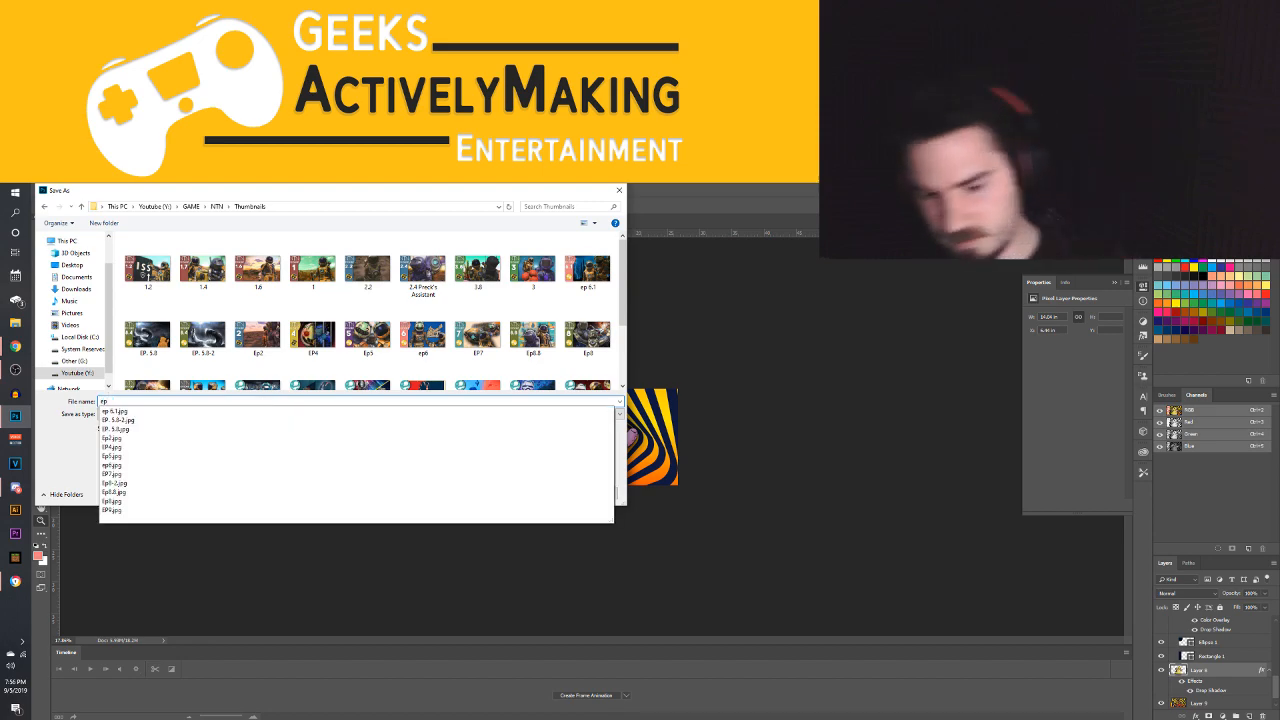
type("6.4")
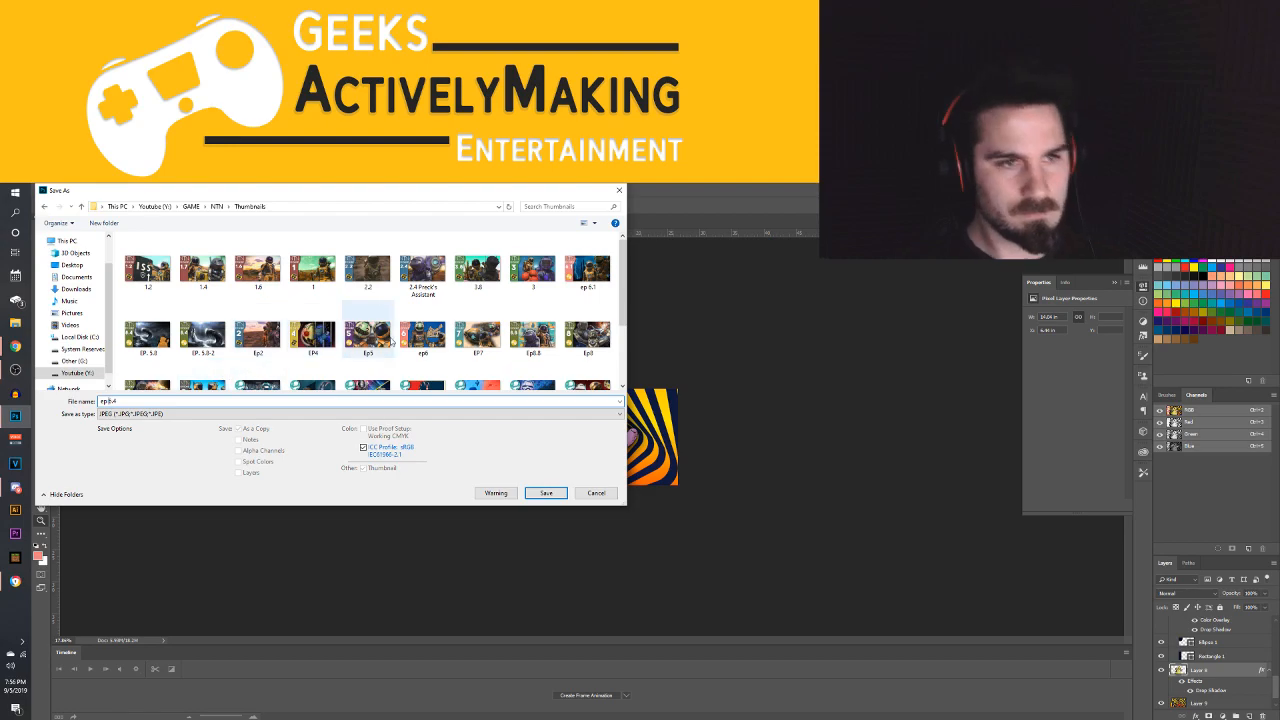
left_click(551, 496)
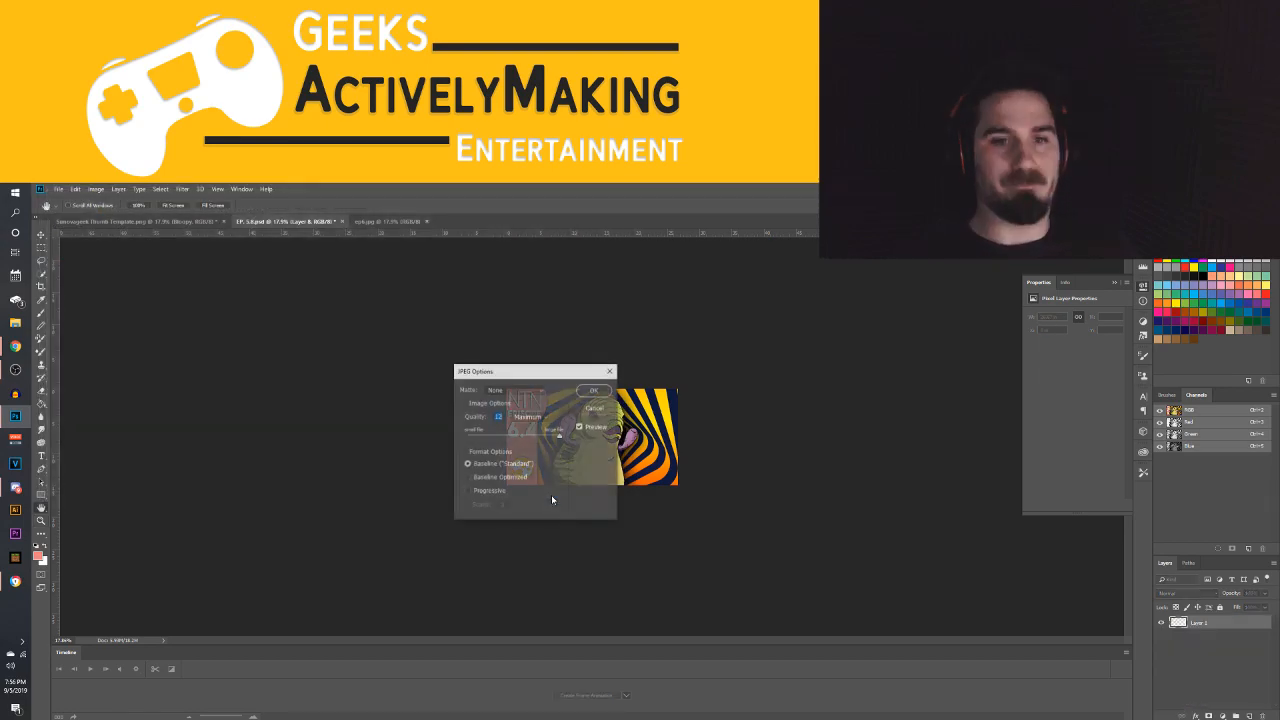
left_click(594, 391)
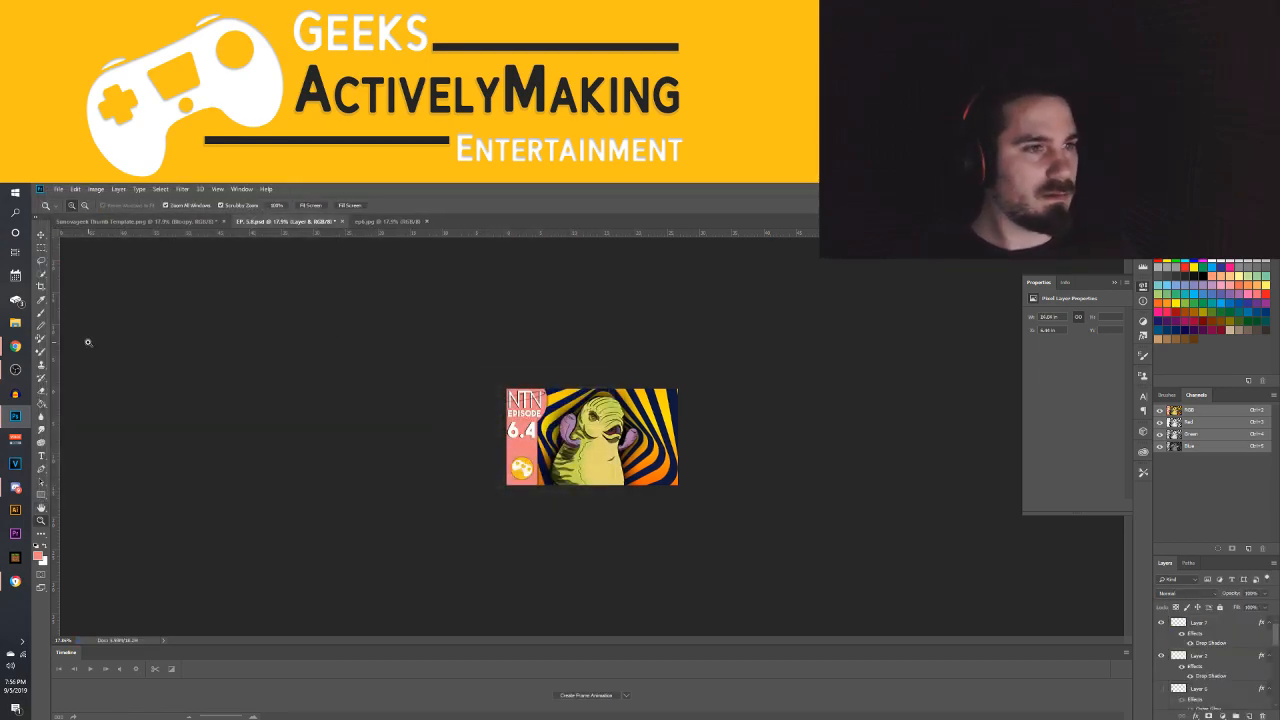
Switch to YouTube Studio in Chrome and open the details of the "Wibble || An NTN Short" video from the uploads list
mouse_move(18, 354)
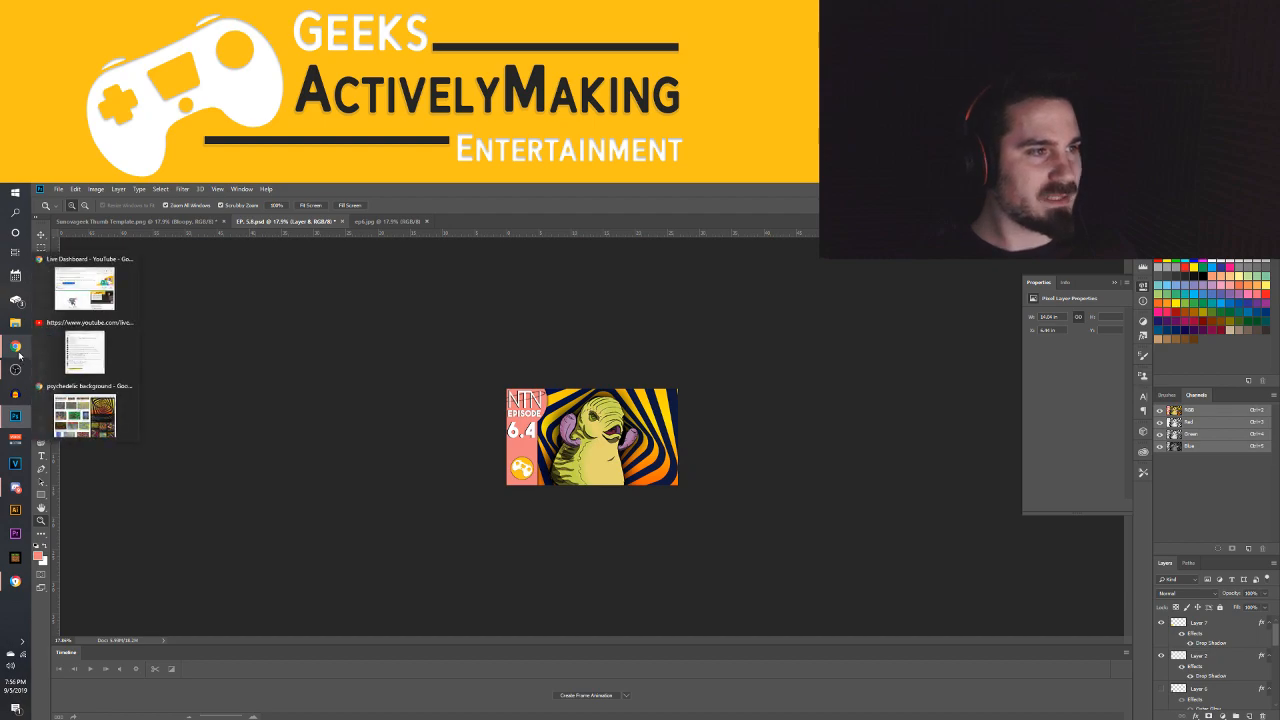
left_click(15, 353)
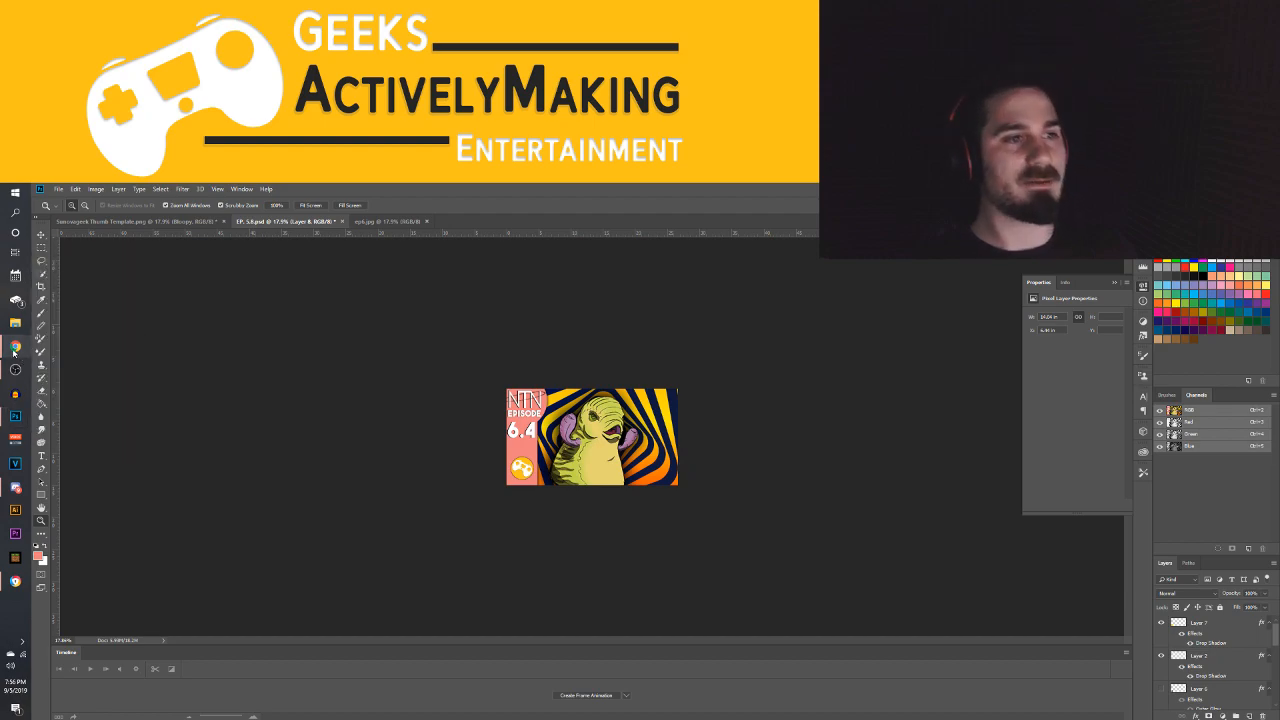
left_click(17, 347)
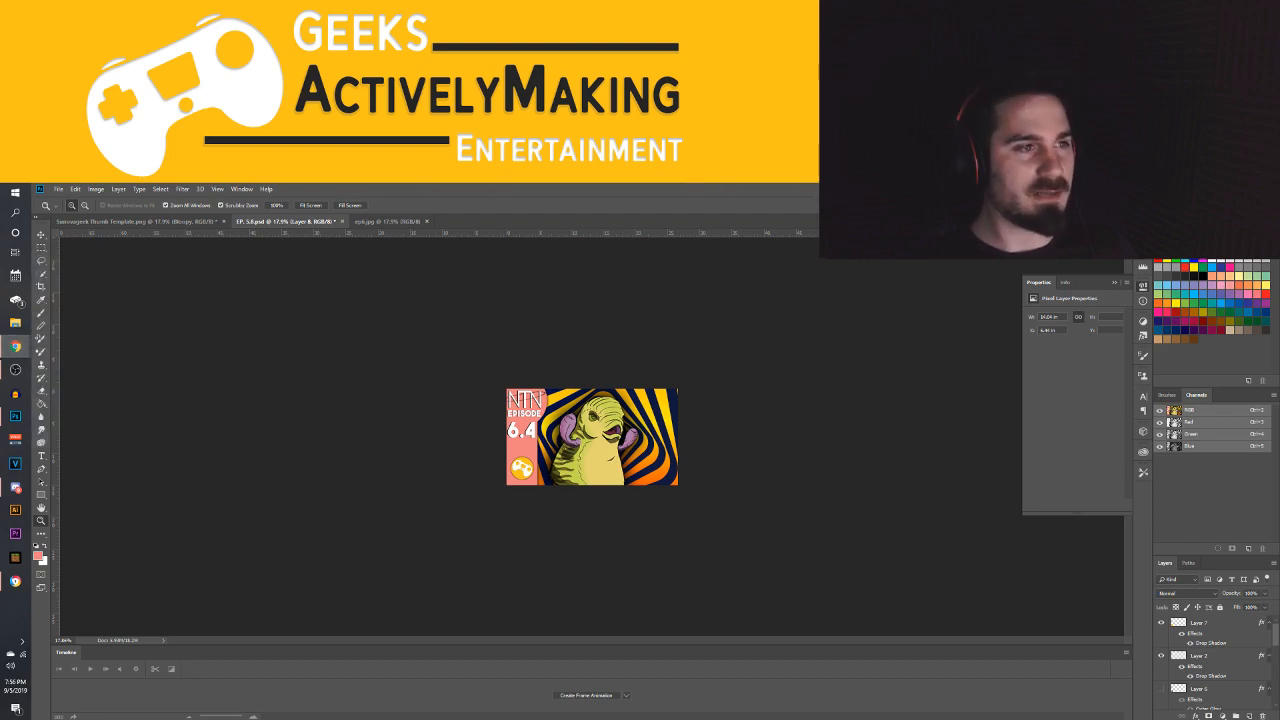
mouse_move(15, 346)
left_click(78, 422)
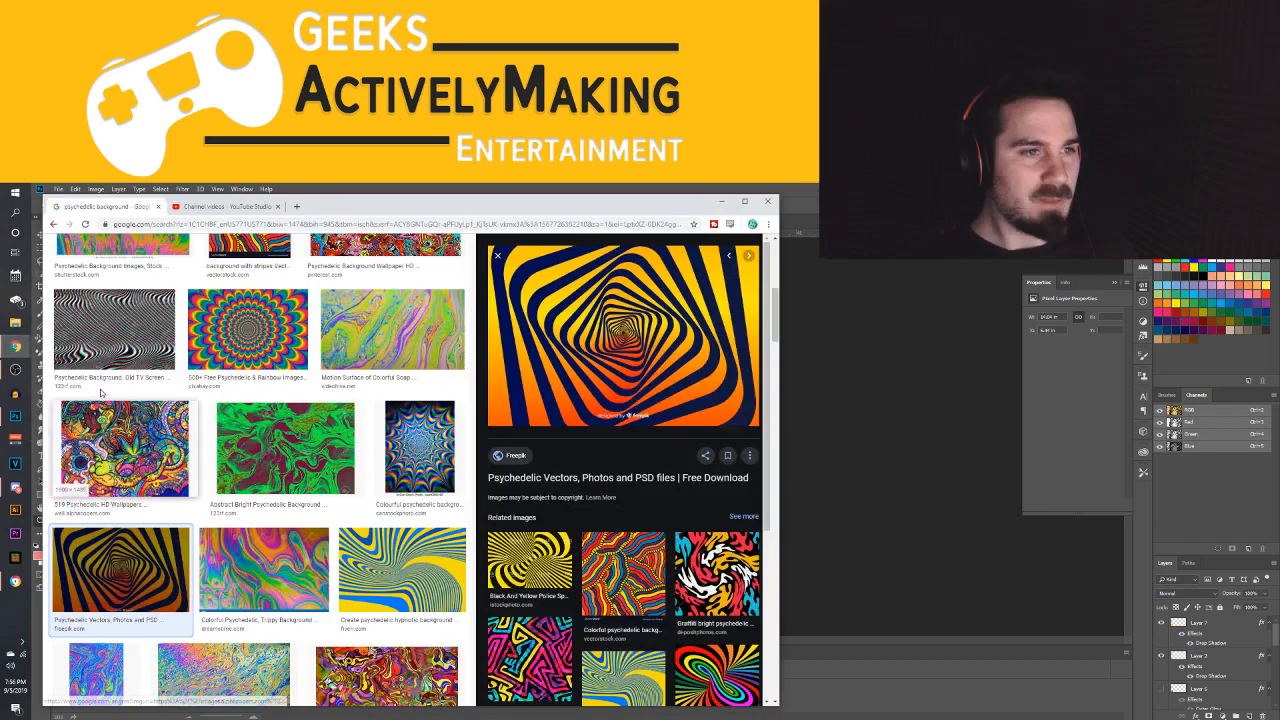
left_click(220, 206)
scroll(272, 458, "down", 5)
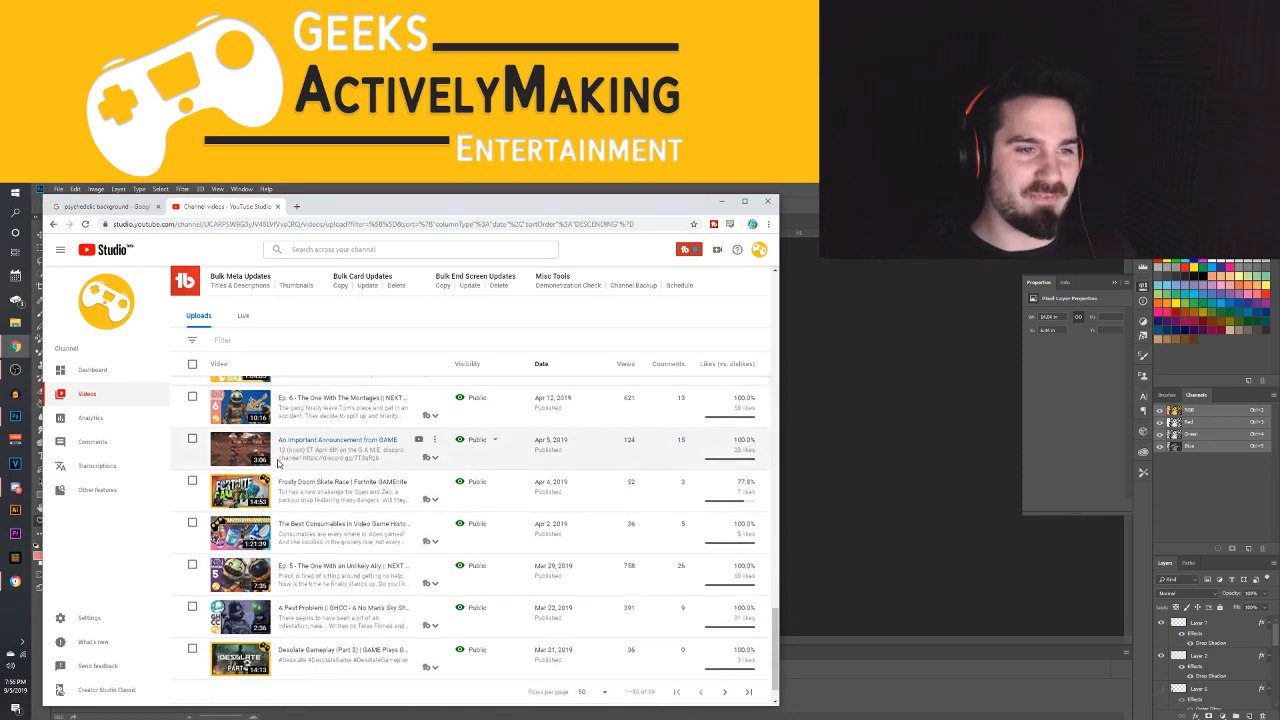
scroll(272, 458, "up", 10)
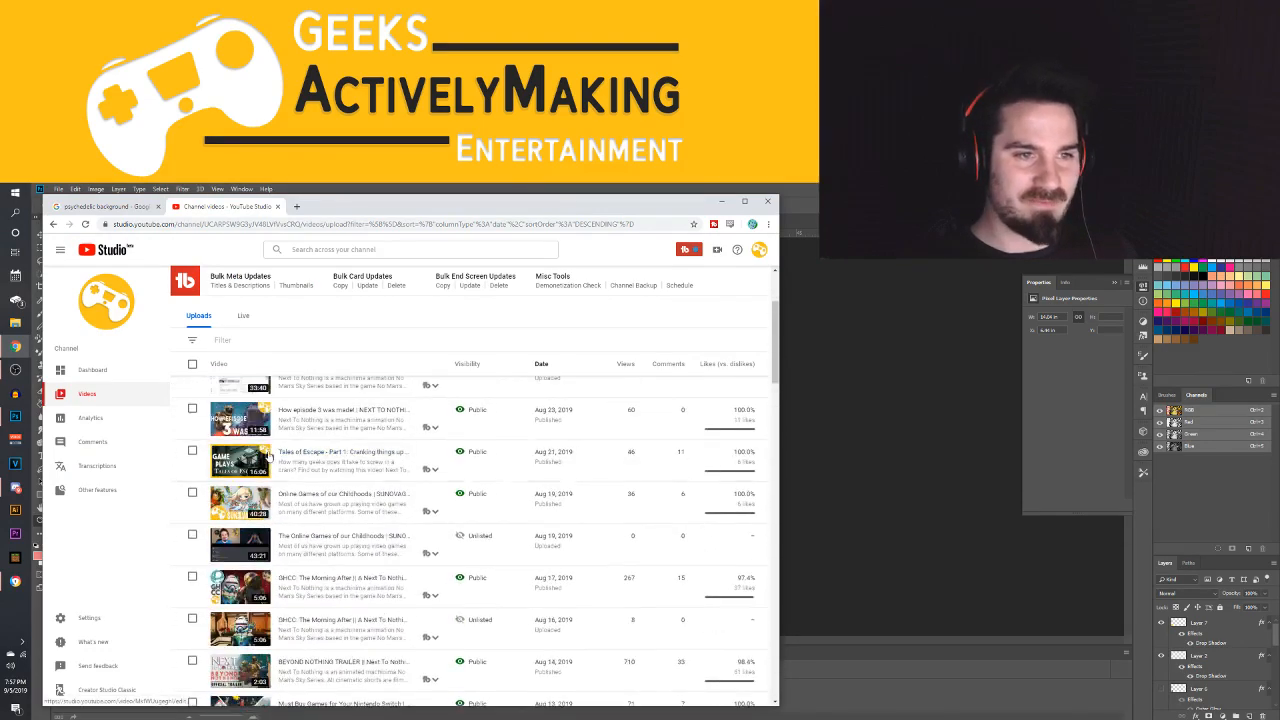
left_click(300, 473)
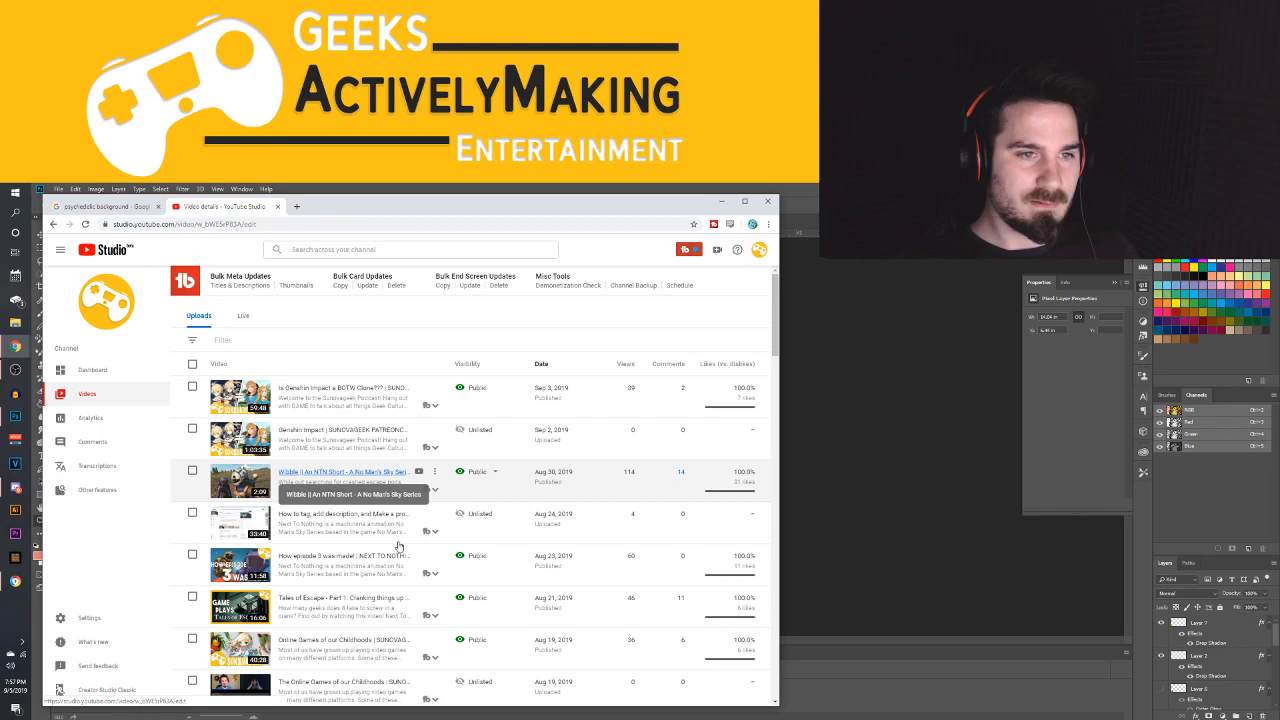
Upload ep 6.4 from the GAME > NTN > Thumbnails folder as the video's custom thumbnail
scroll(232, 543, "down", 2)
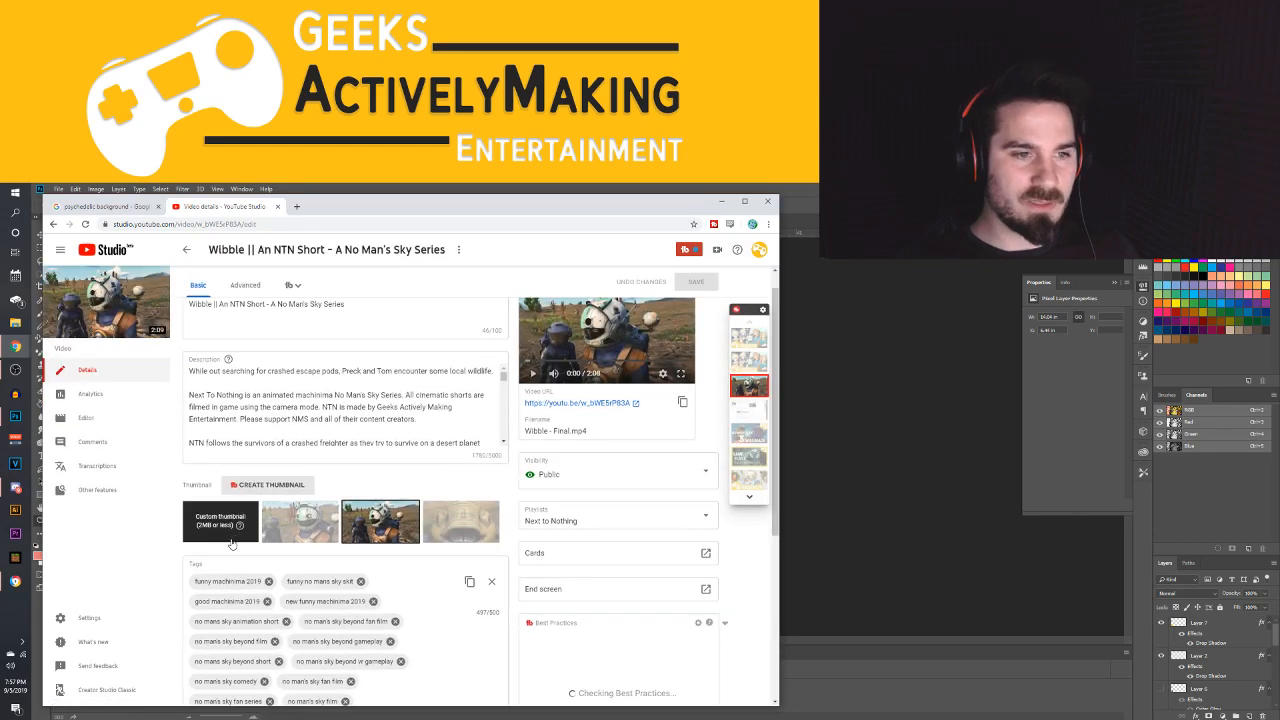
left_click(208, 434)
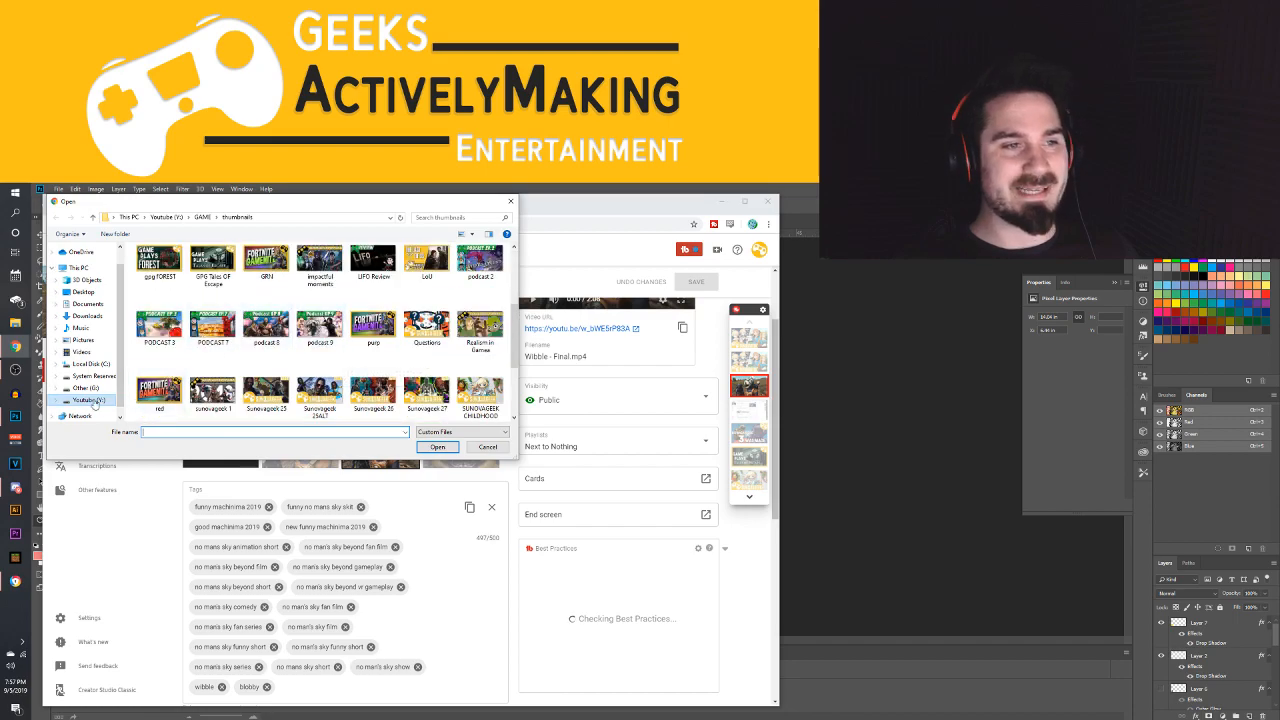
left_click(90, 400)
double_click(270, 280)
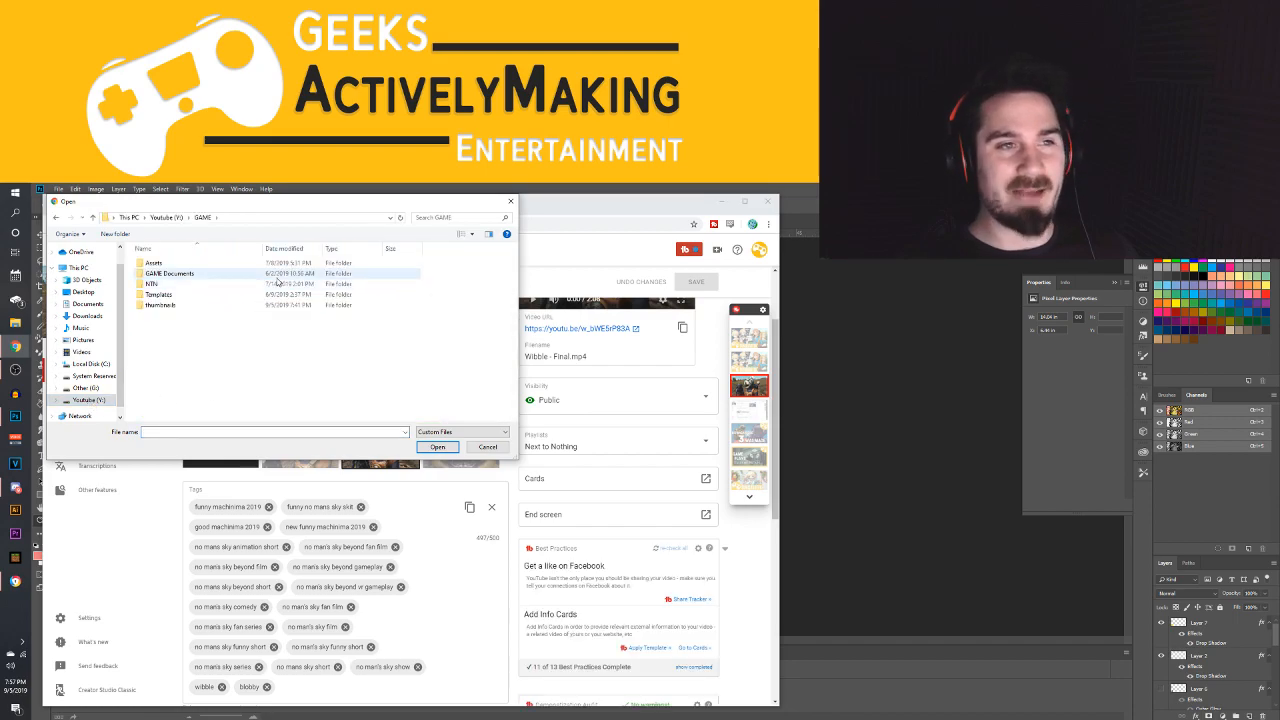
double_click(157, 285)
double_click(268, 278)
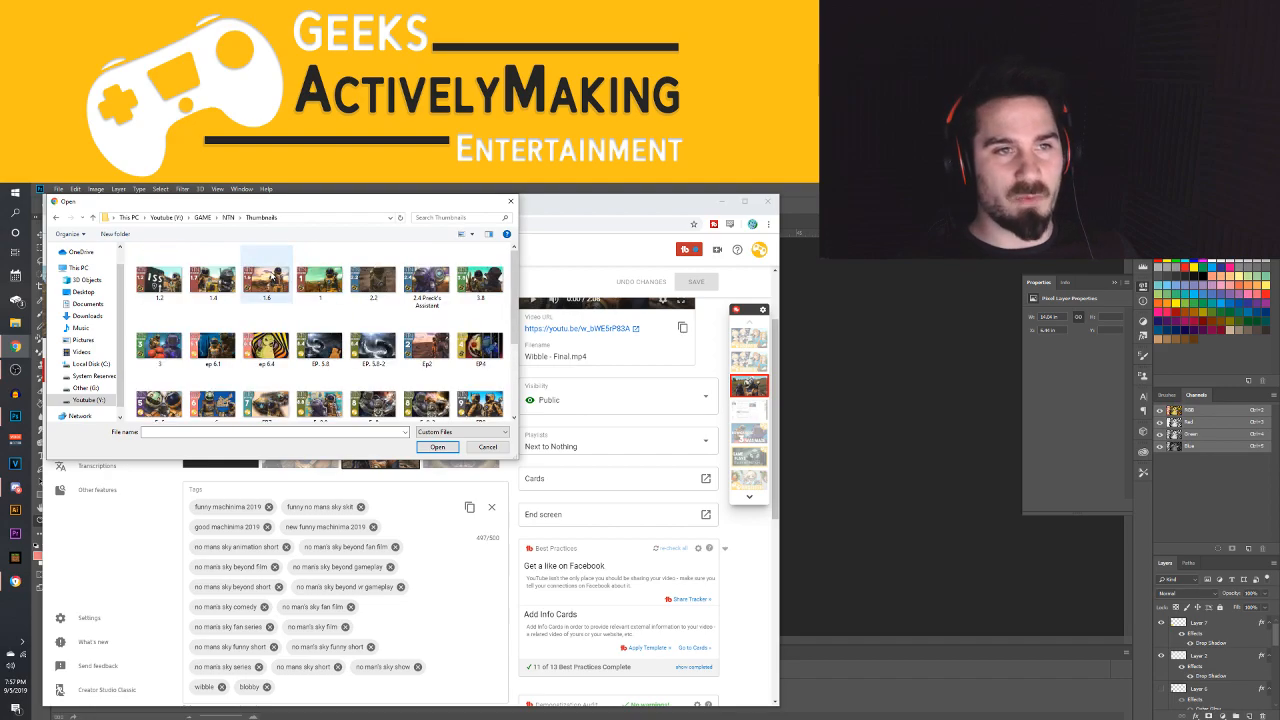
double_click(266, 345)
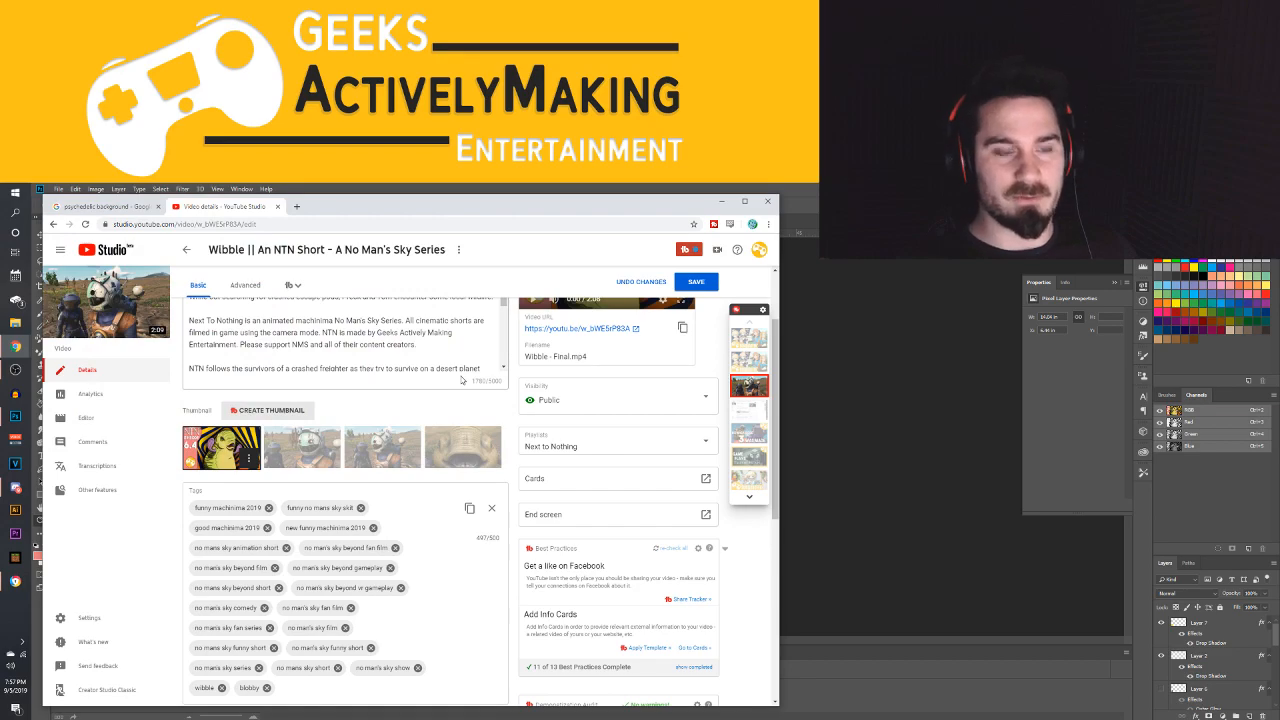
Review the Wibble video's details page and save the thumbnail change
scroll(387, 488, "down", 5)
scroll(387, 488, "up", 6)
scroll(387, 488, "down", 5)
scroll(387, 488, "up", 6)
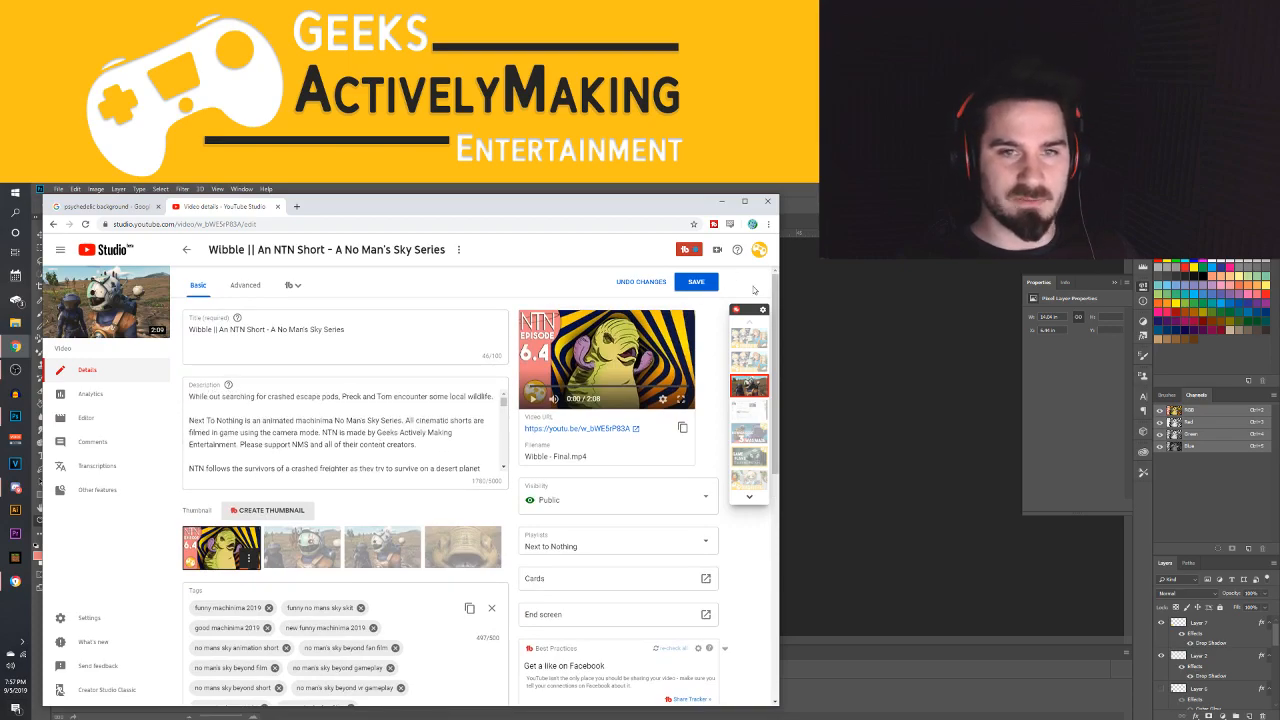
left_click(697, 282)
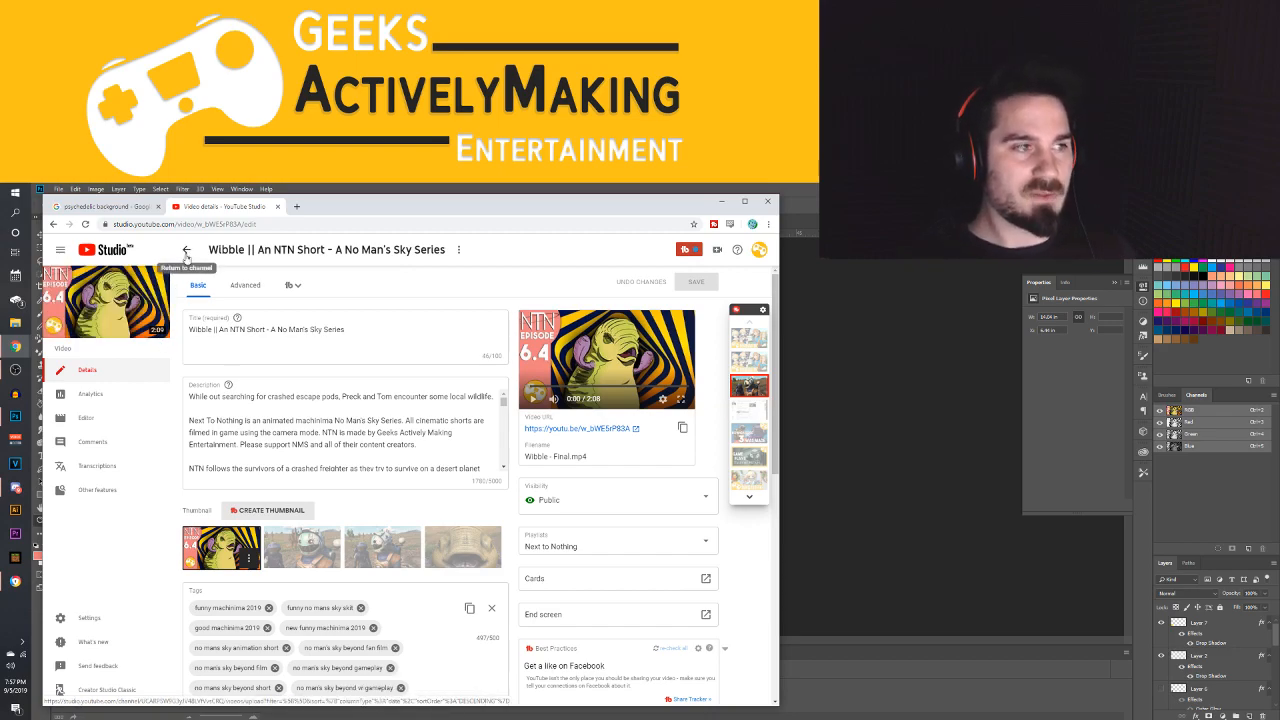
Return from the Wibble video's details to the channel's video list
left_click(130, 206)
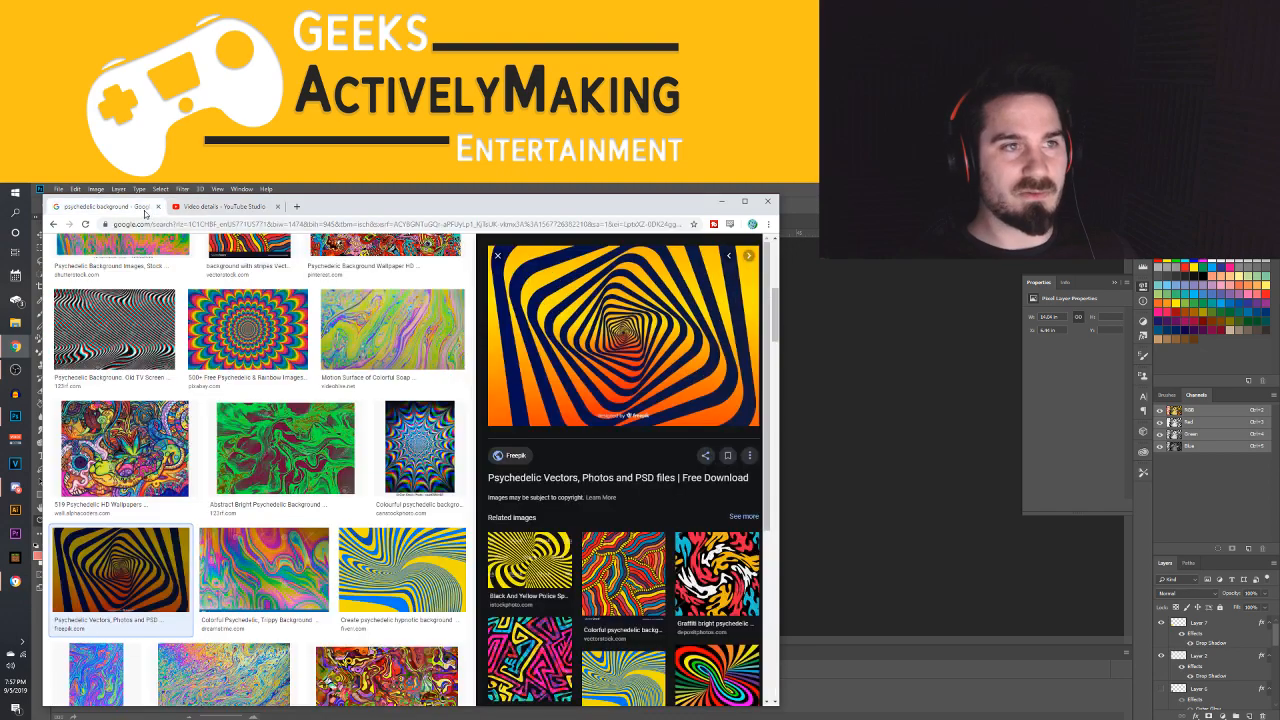
left_click(215, 206)
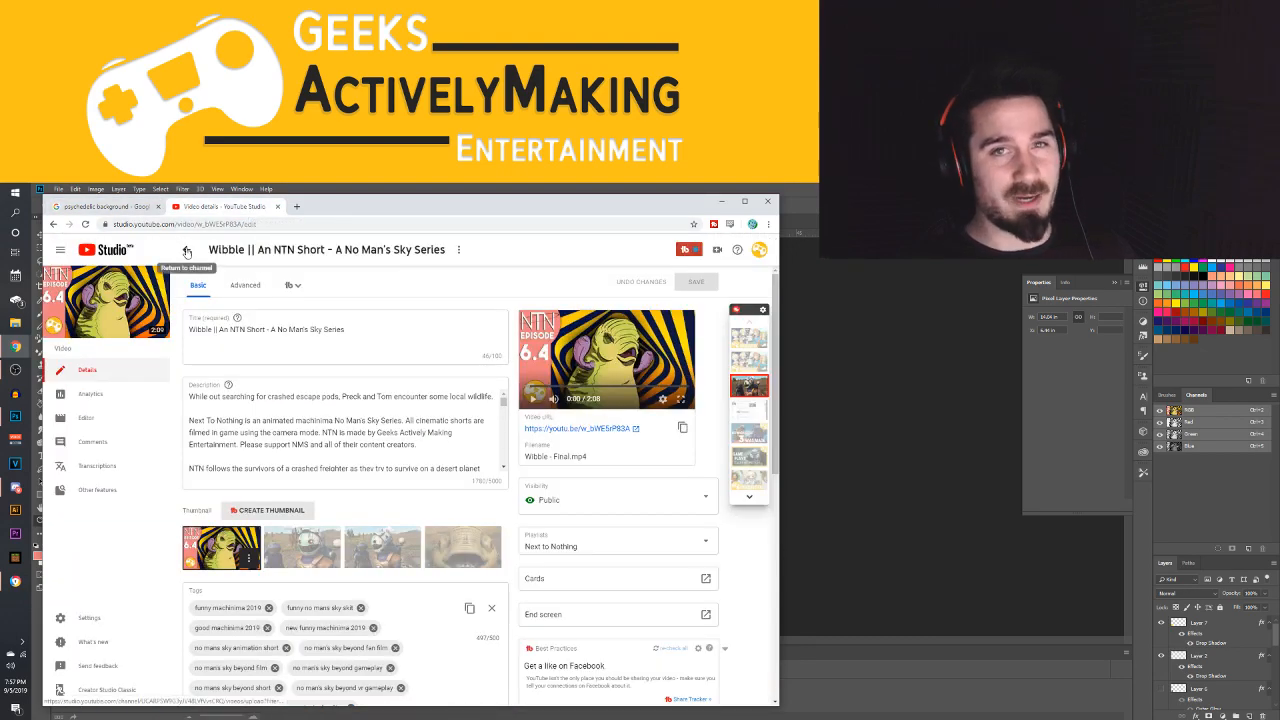
left_click(187, 251)
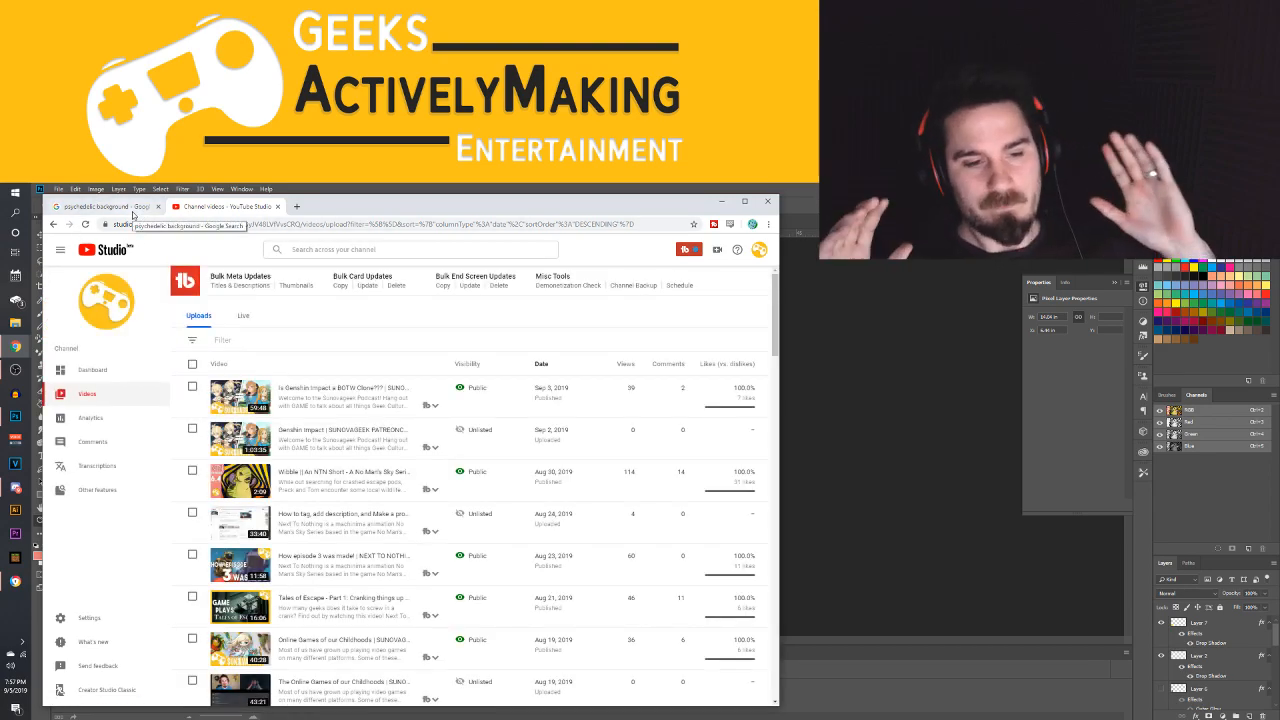
Load google.com in the browser tab that holds the psychedelic background image search
left_click(130, 207)
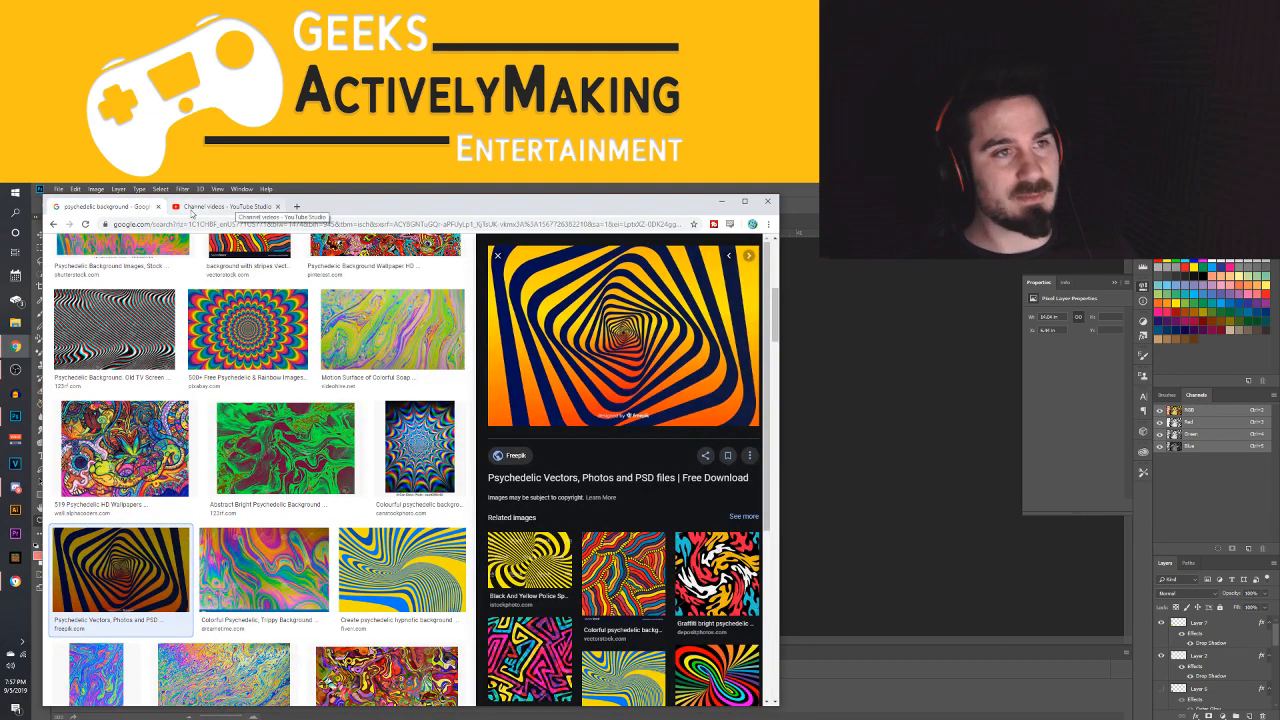
left_click(192, 207)
left_click(236, 224)
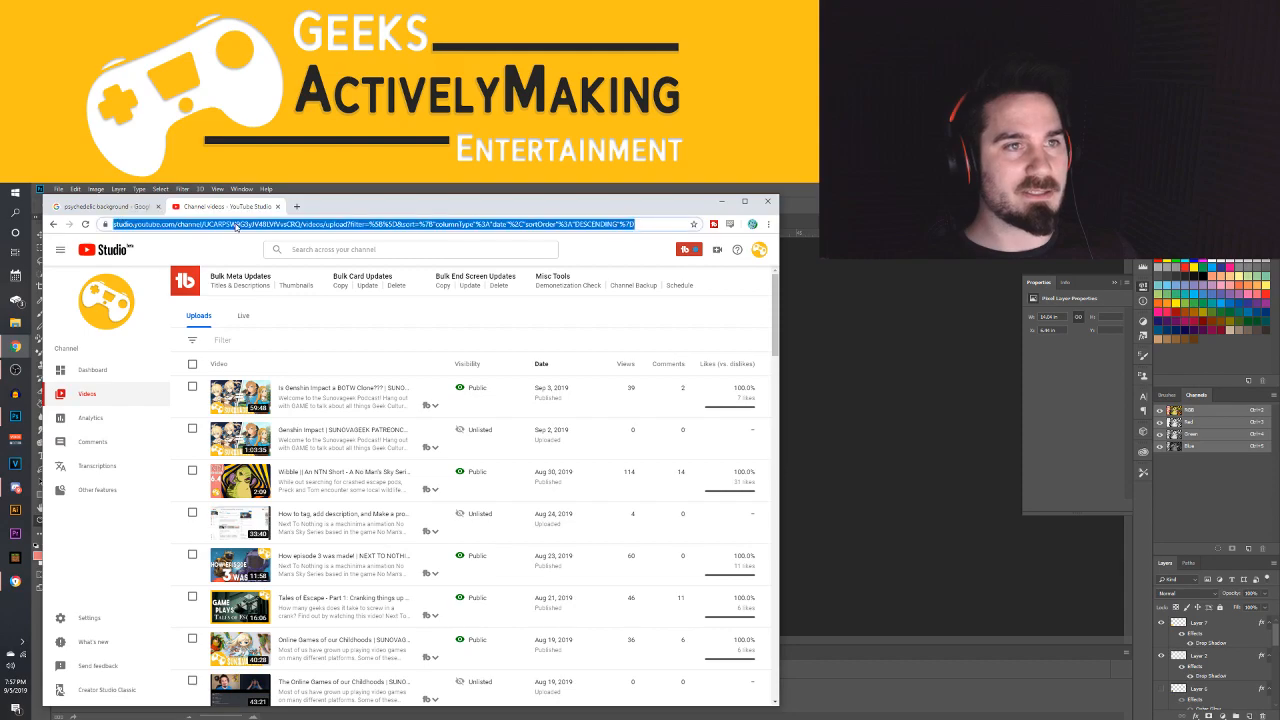
left_click(141, 207)
left_click(152, 224)
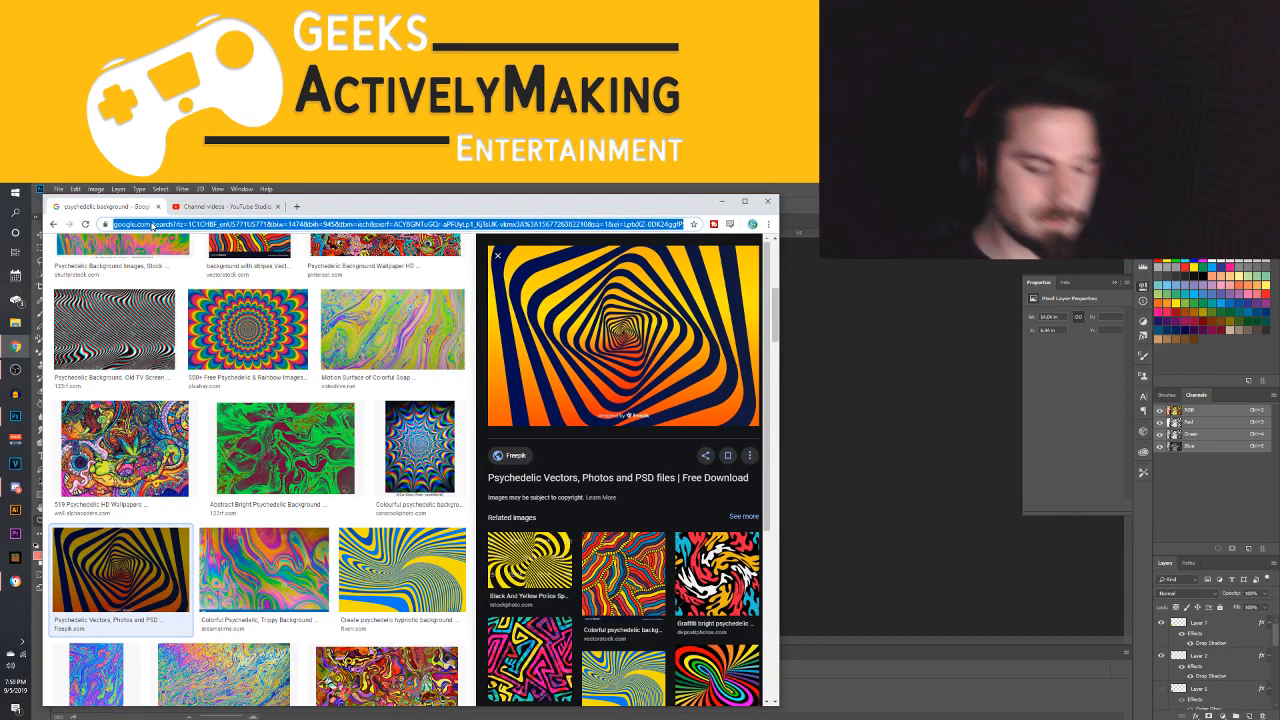
type("google.com")
key("Return")
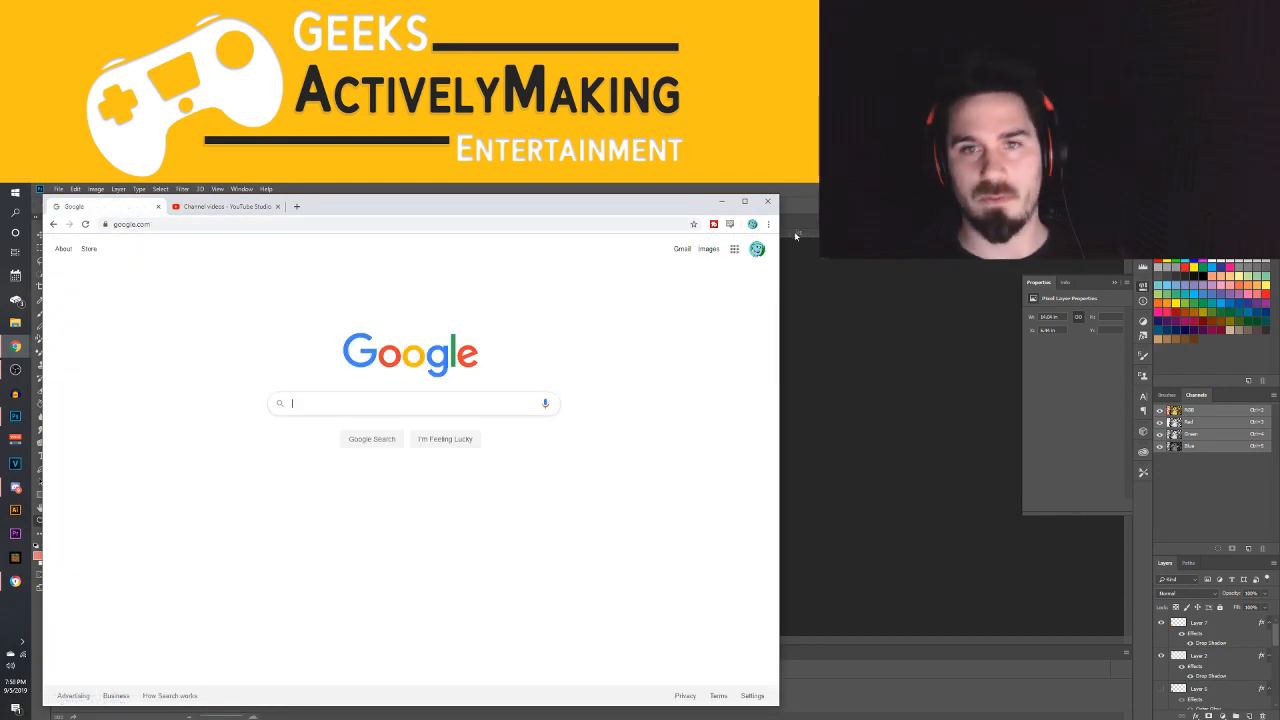
Open Google Drive and switch to the Geeks Actively Making Entertainment account
left_click(734, 250)
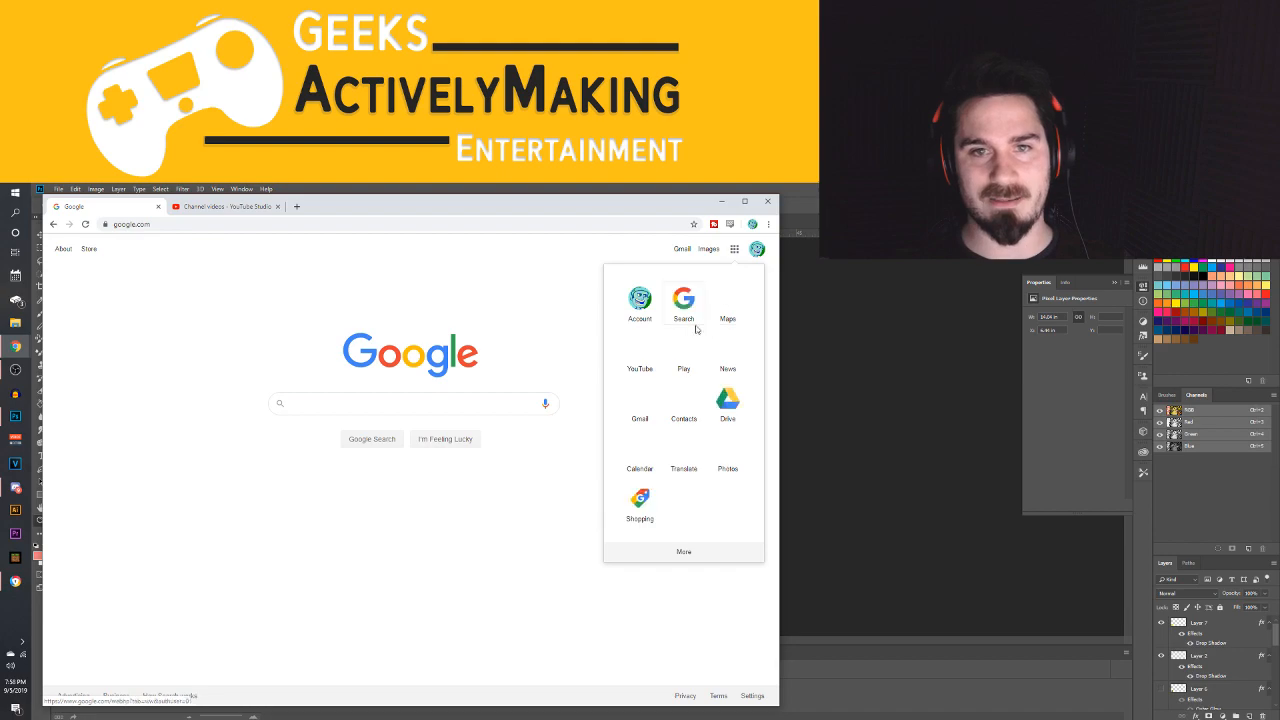
left_click(731, 420)
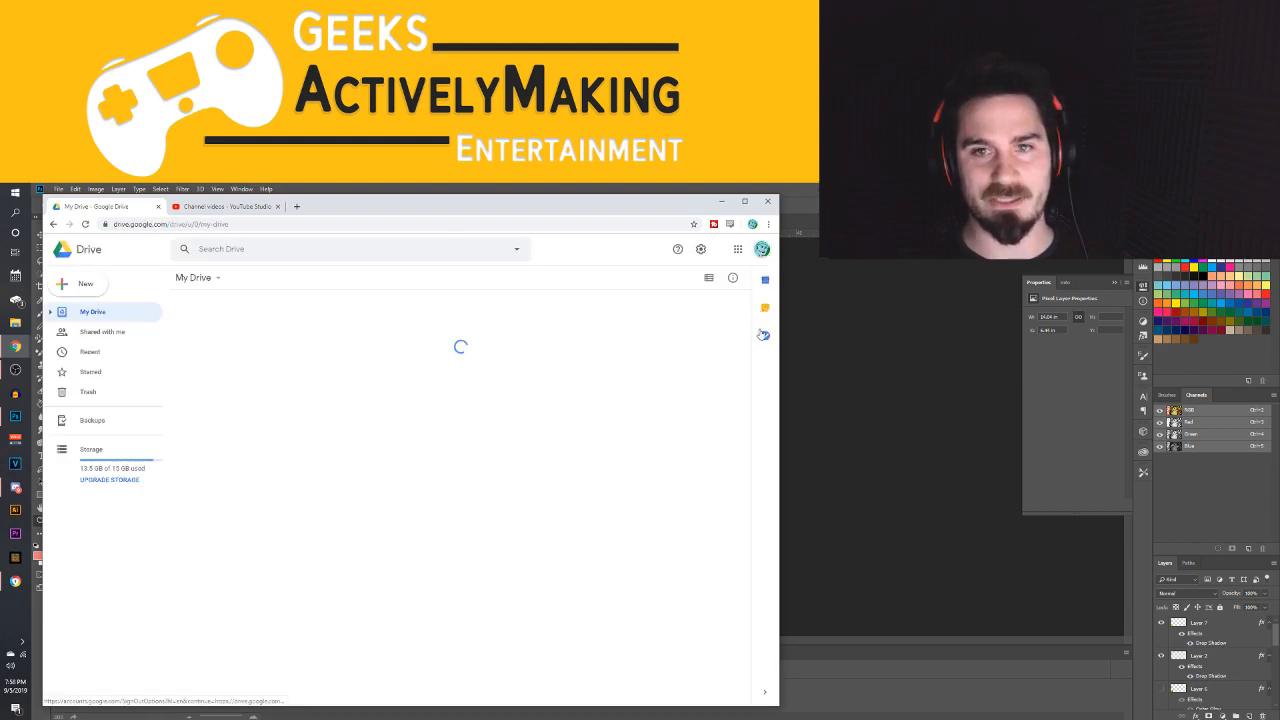
left_click(762, 250)
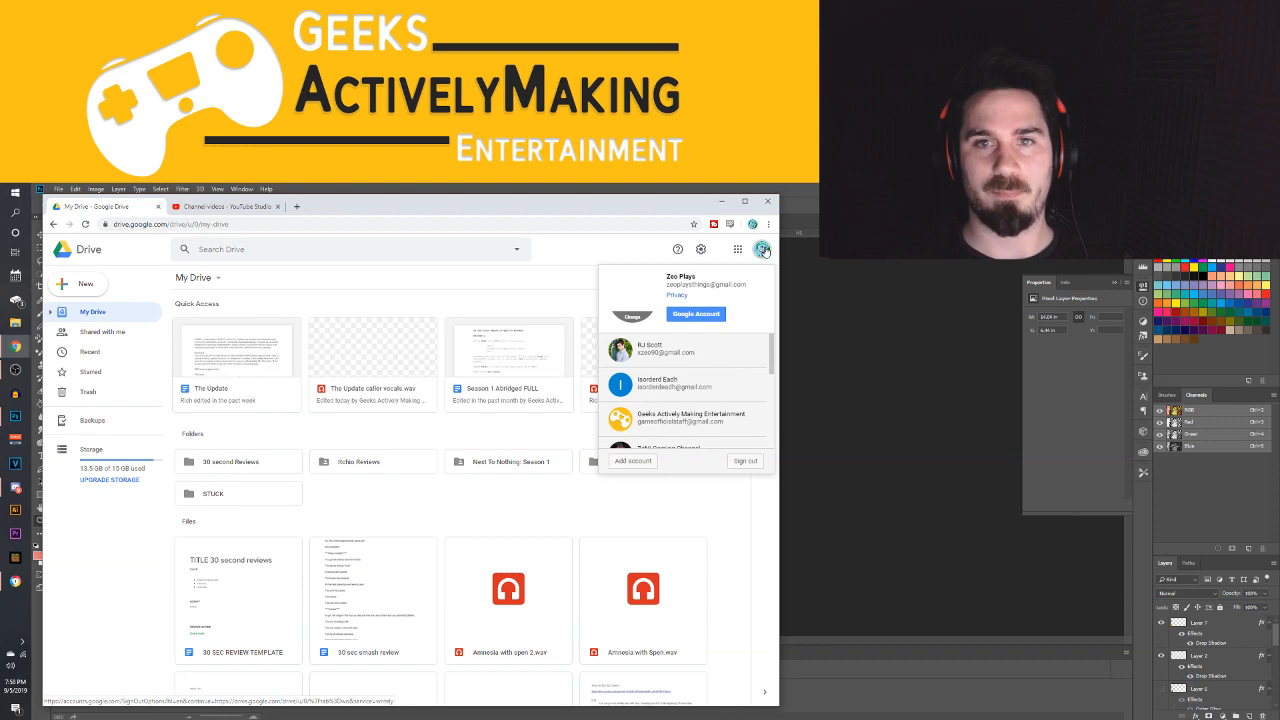
left_click(632, 415)
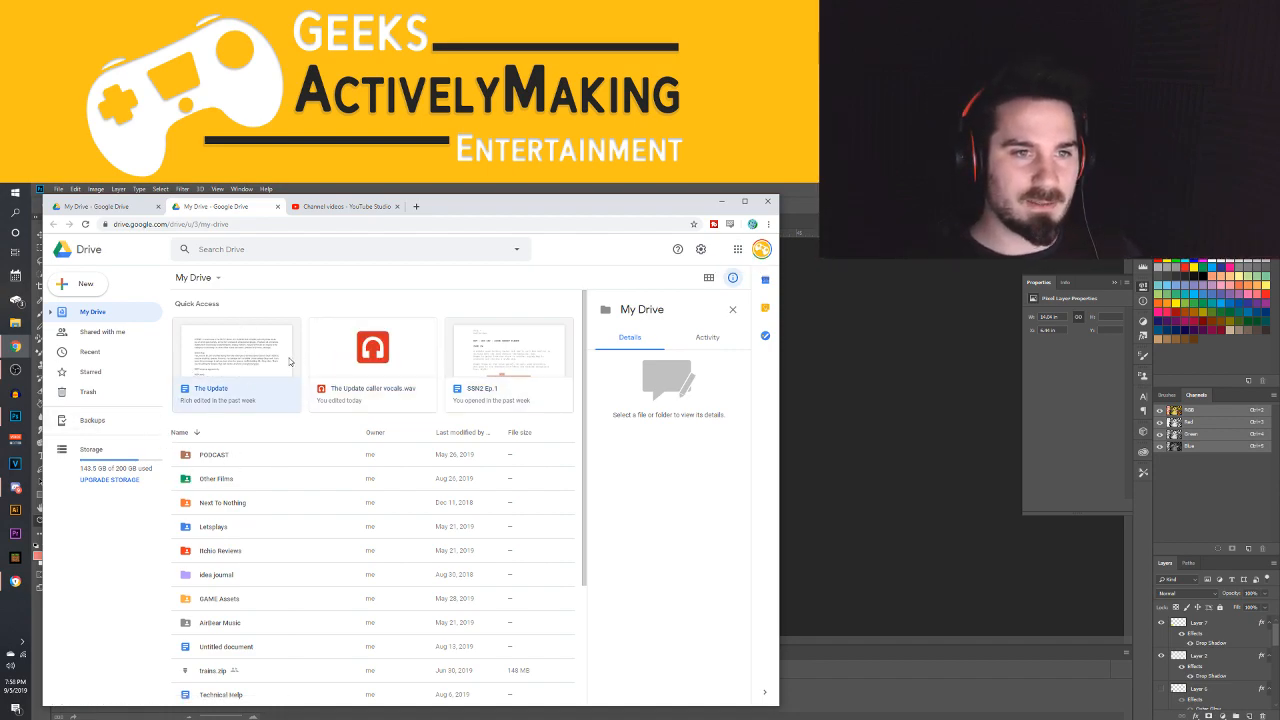
double_click(240, 502)
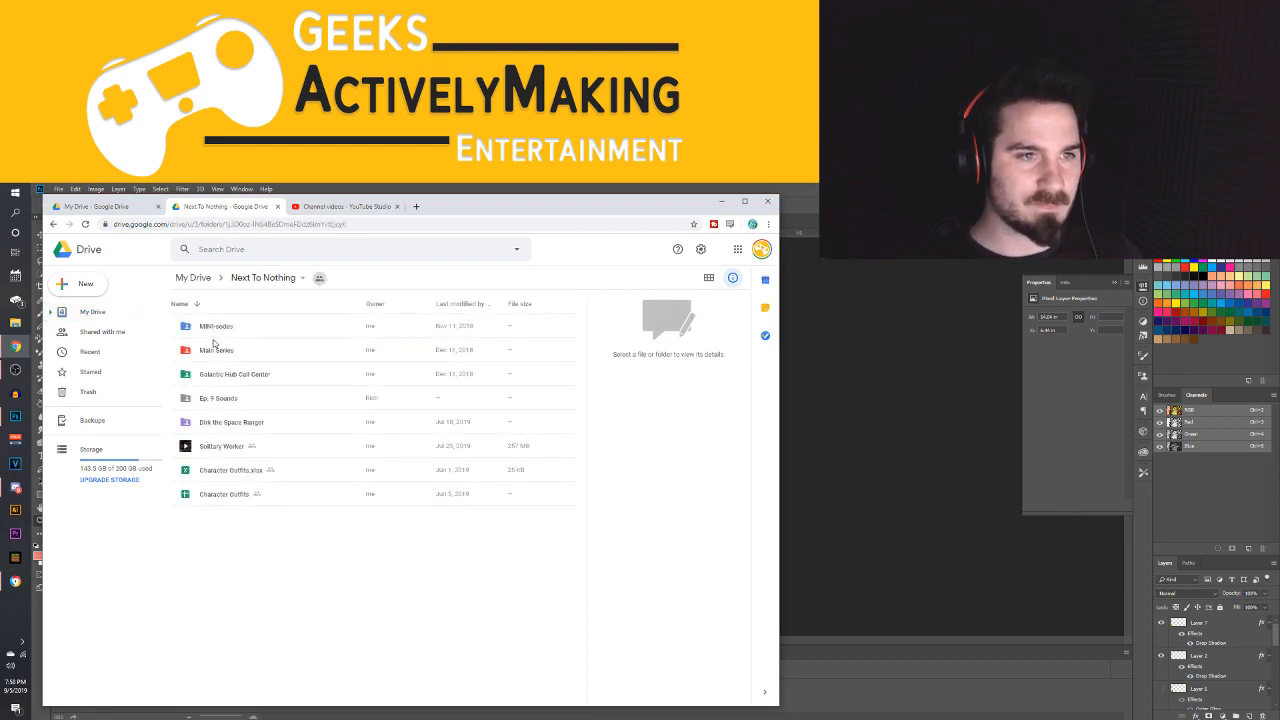
double_click(219, 357)
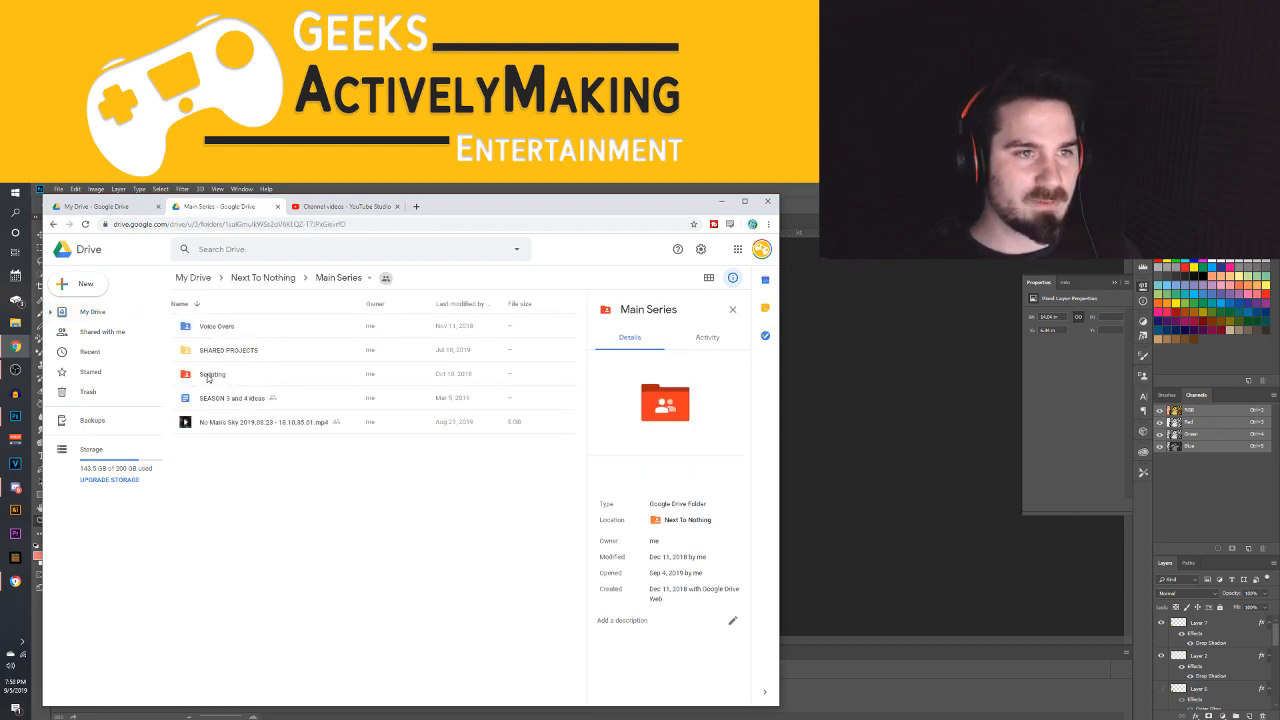
left_click(208, 377)
double_click(213, 374)
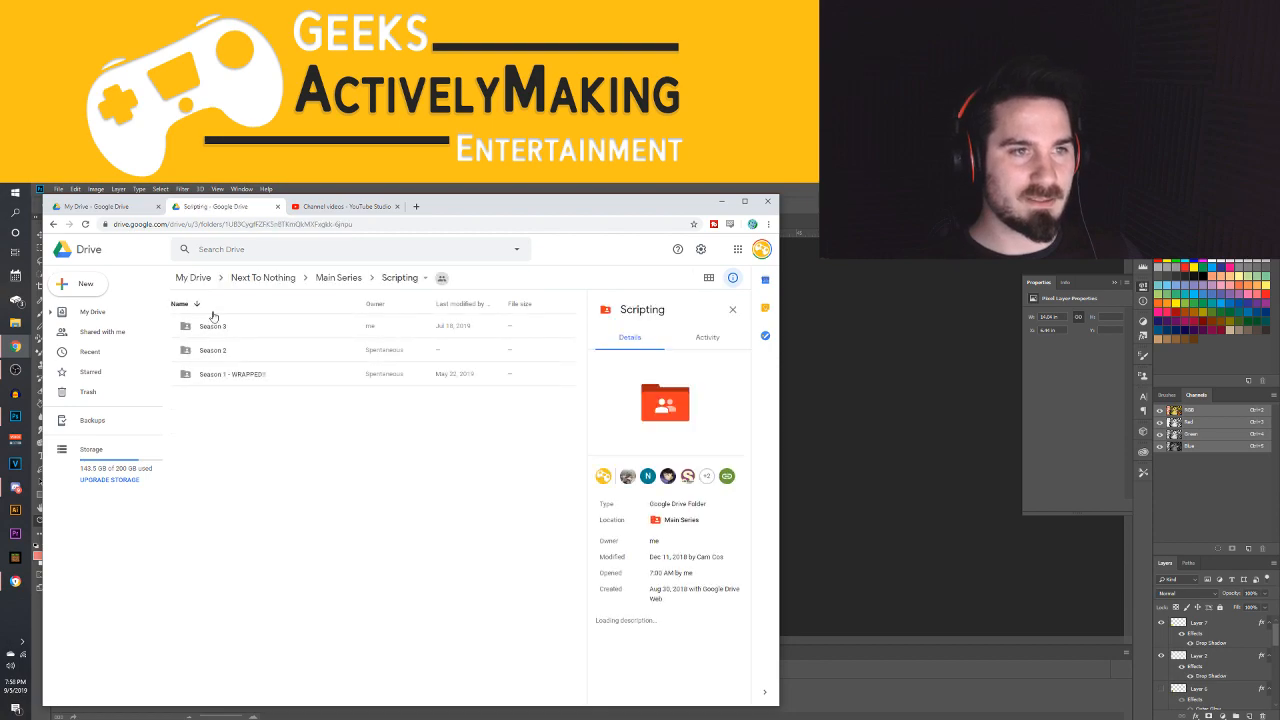
double_click(212, 357)
double_click(186, 350)
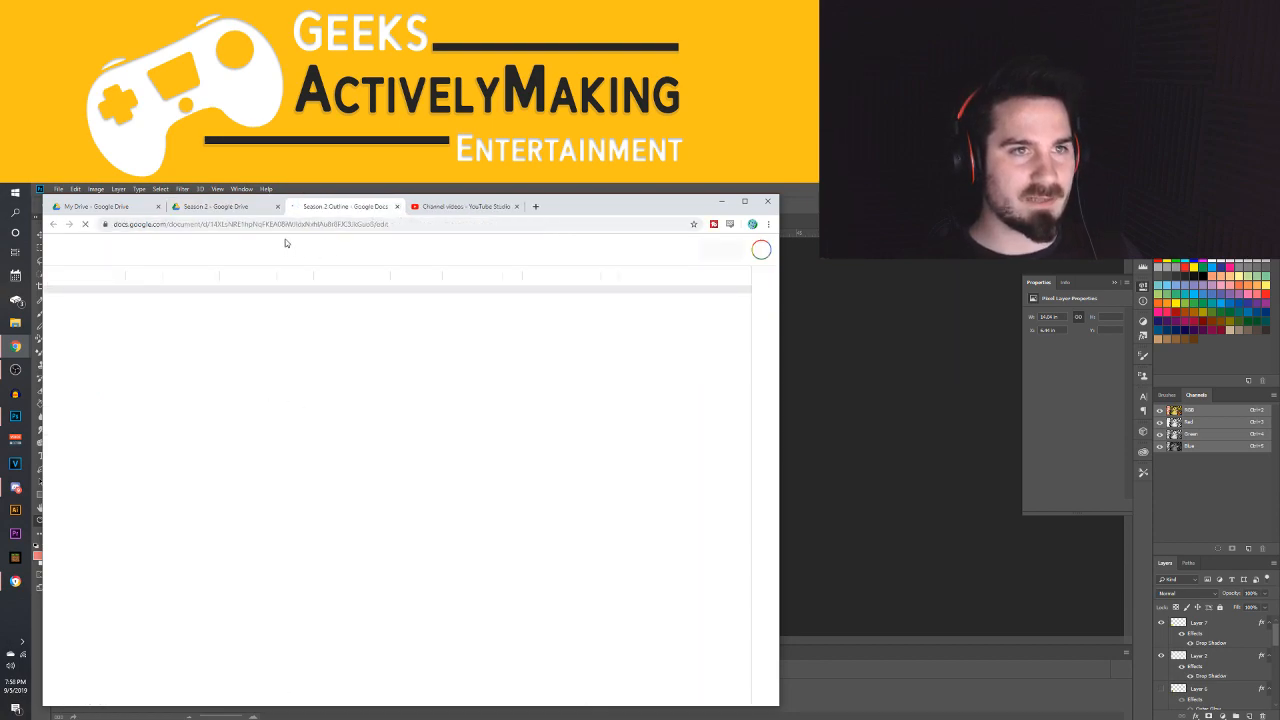
key("ctrl+w")
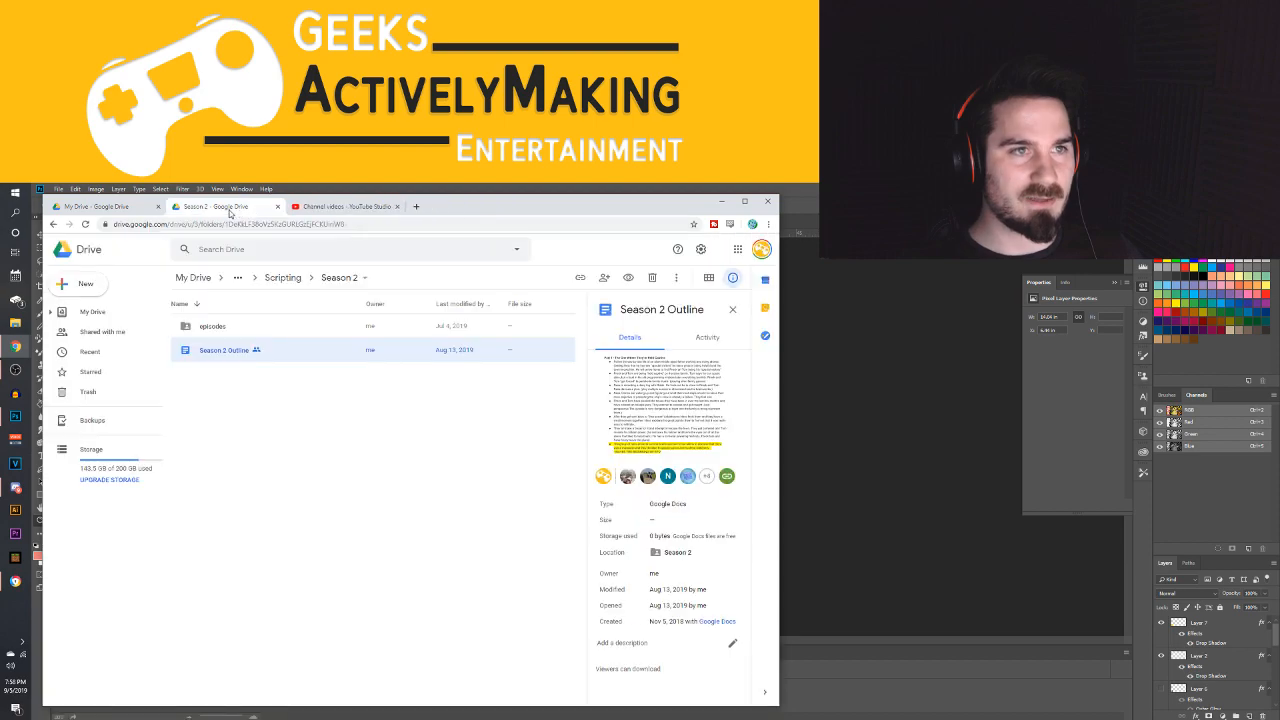
left_click(194, 278)
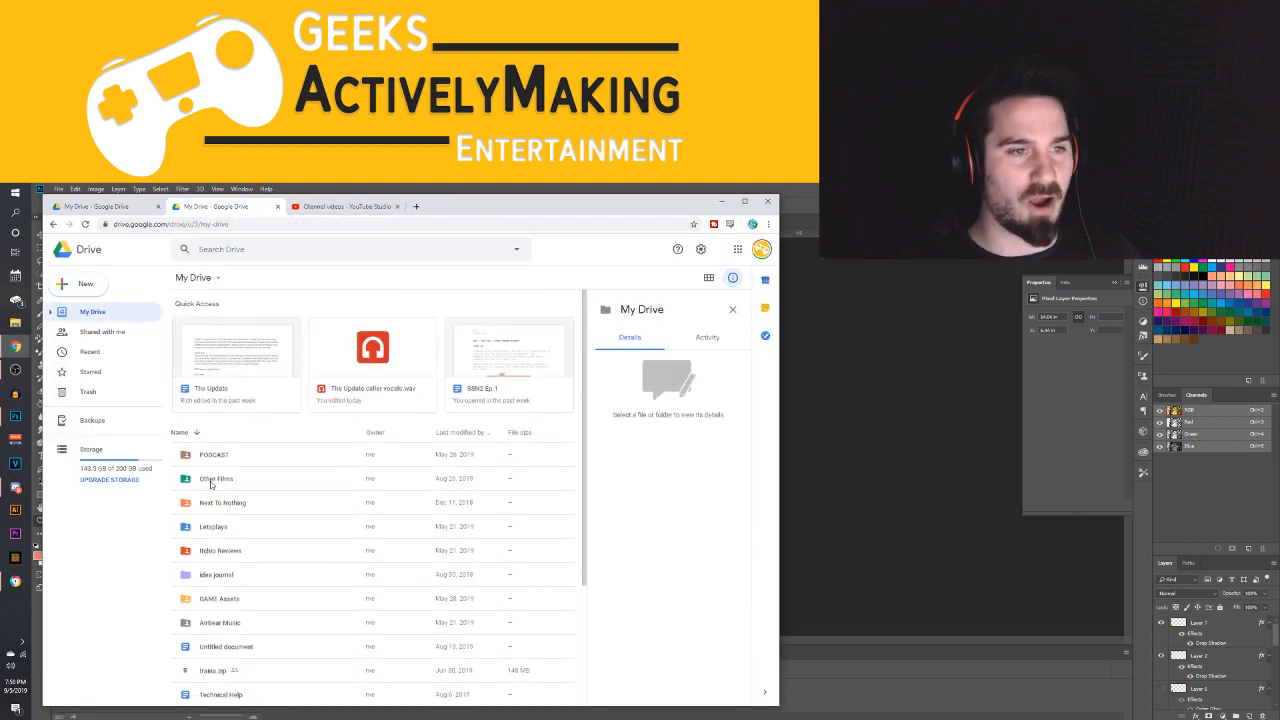
Open the Season 1 Outline document from Next To Nothing > Main Series > Scripting > Season 1 - WRAPPED!!
double_click(222, 500)
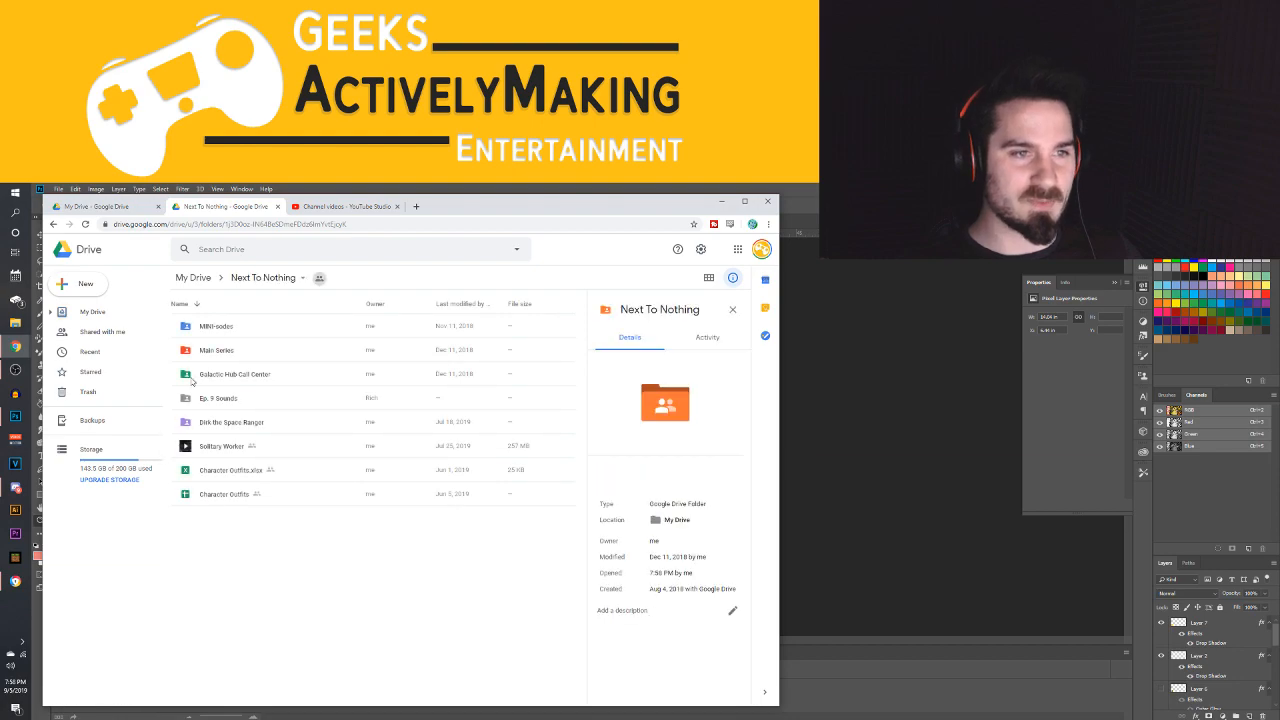
double_click(214, 357)
double_click(210, 368)
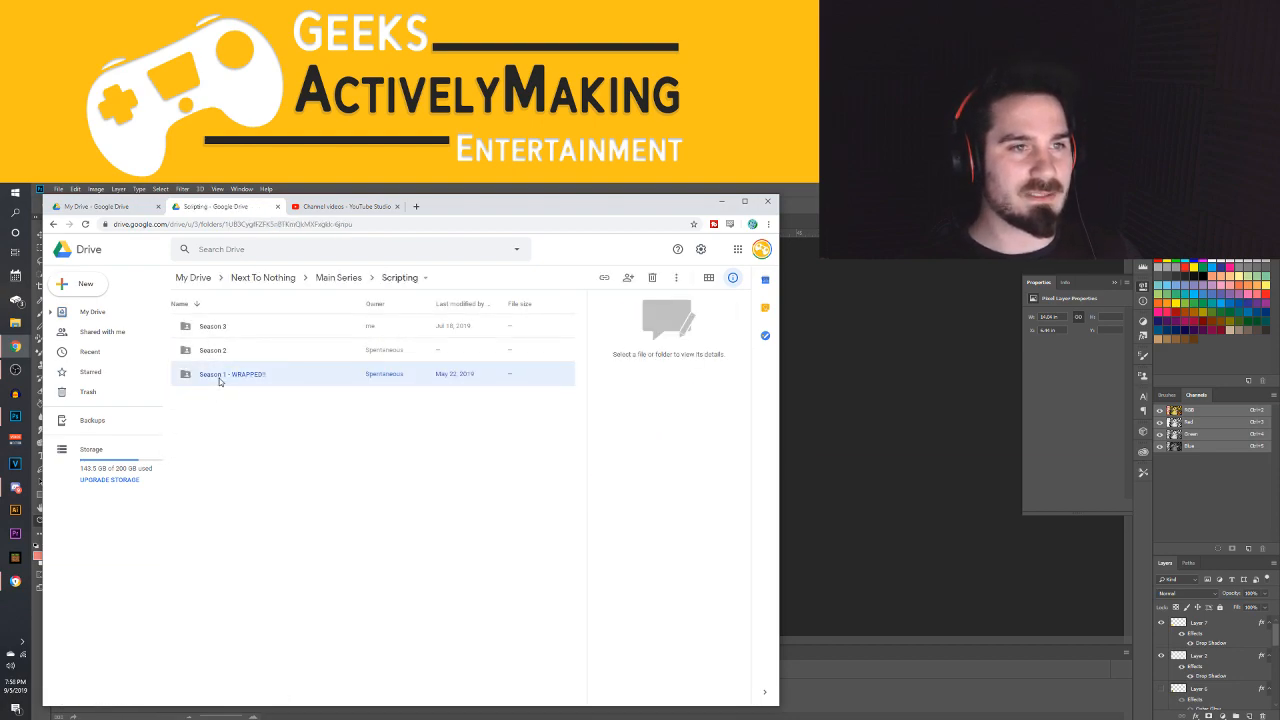
double_click(219, 378)
double_click(207, 376)
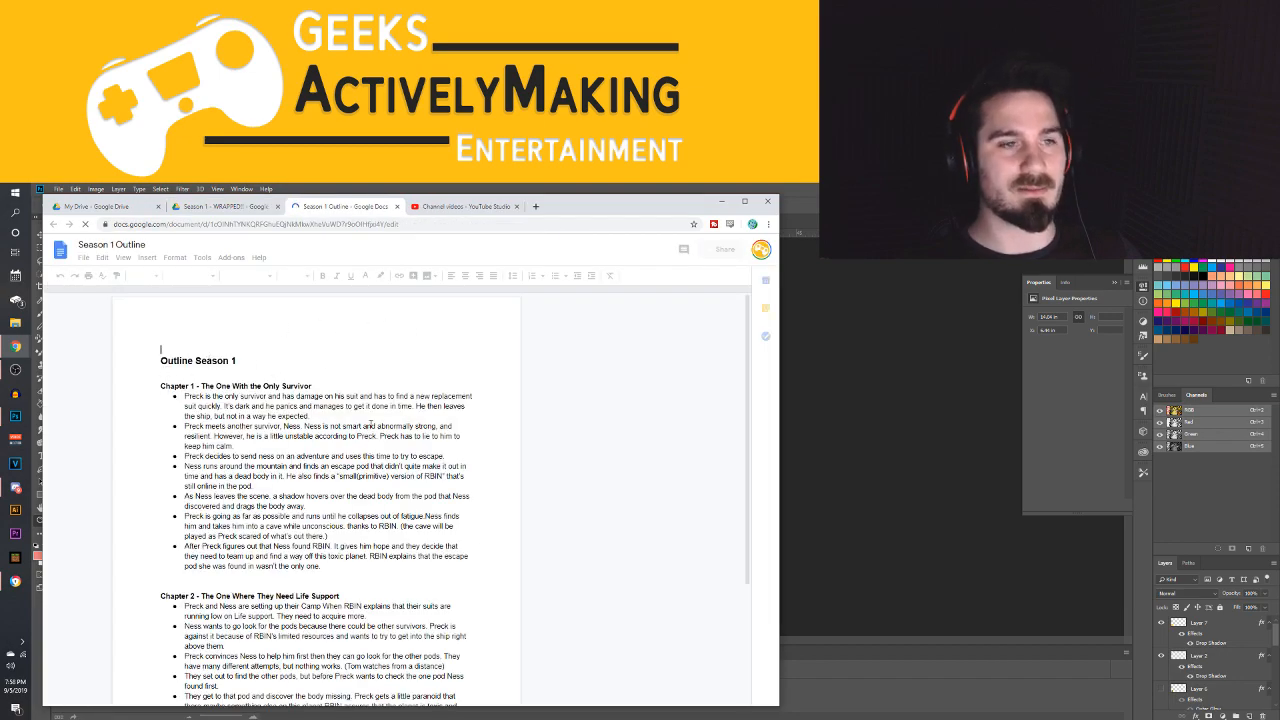
Skim the Season 1 outline from its opening chapter through Chapter 6
scroll(371, 424, "down", 2)
scroll(390, 398, "up", 2)
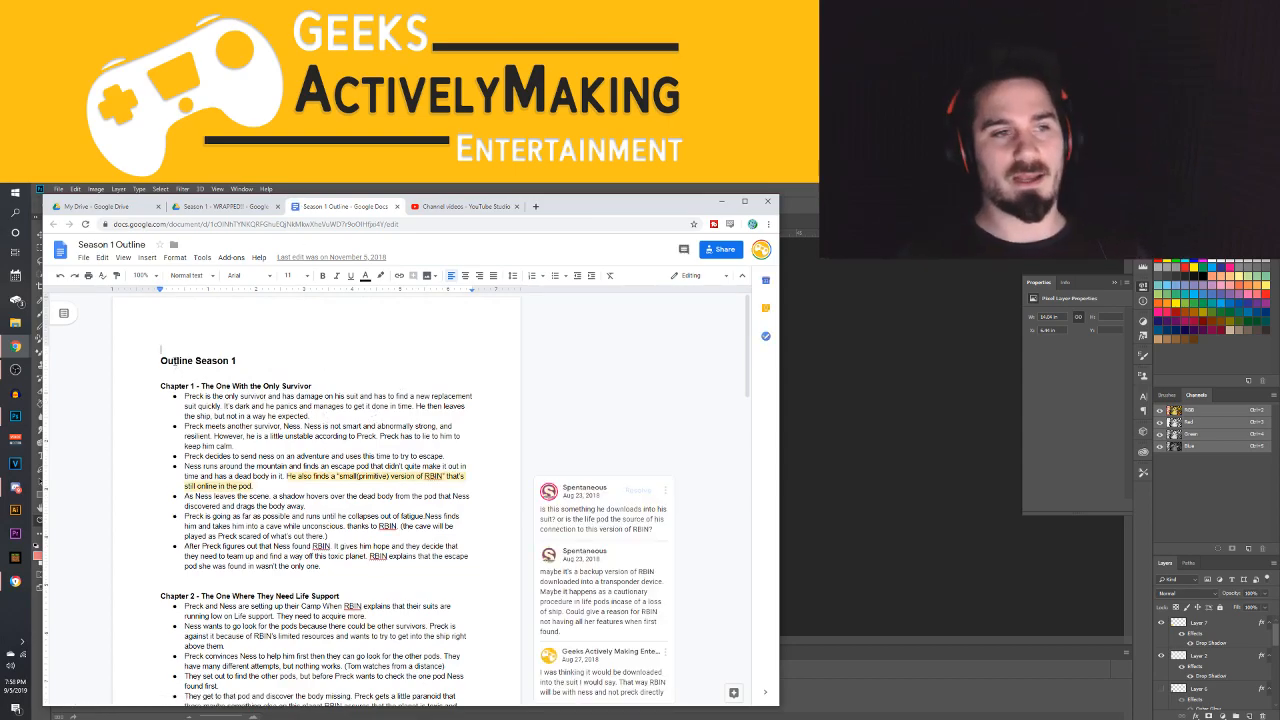
scroll(309, 453, "down", 20)
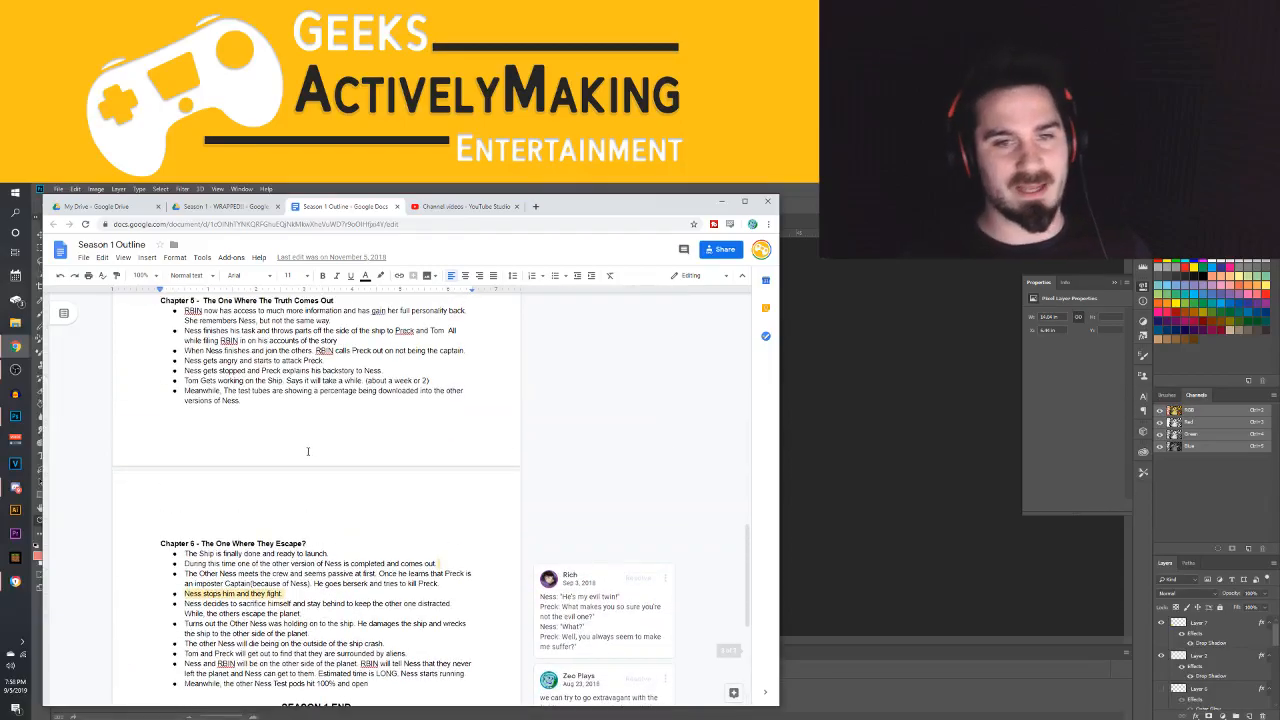
scroll(309, 453, "up", 20)
scroll(309, 453, "down", 15)
scroll(121, 377, "down", 5)
scroll(121, 377, "up", 20)
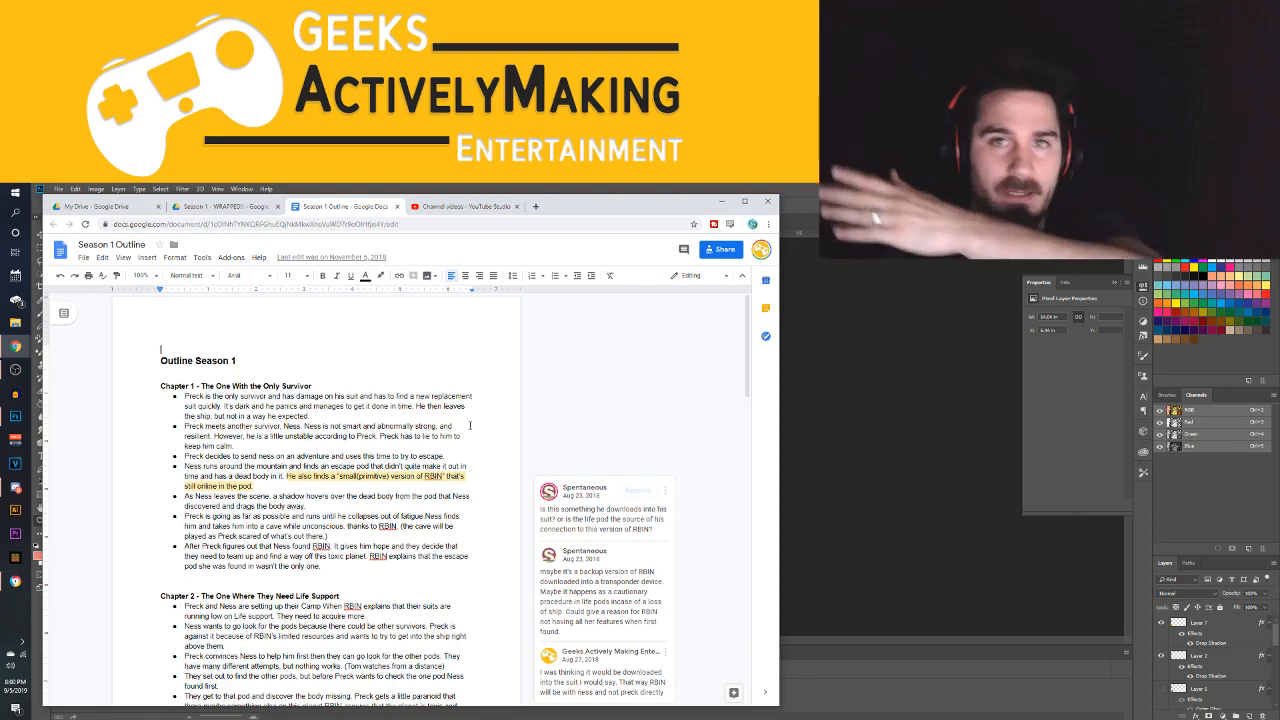
scroll(290, 396, "down", 2)
scroll(297, 405, "down", 1)
scroll(250, 415, "up", 3)
Examine the Chapter 1 heading and plot points in the Season 1 outline
left_click(178, 406)
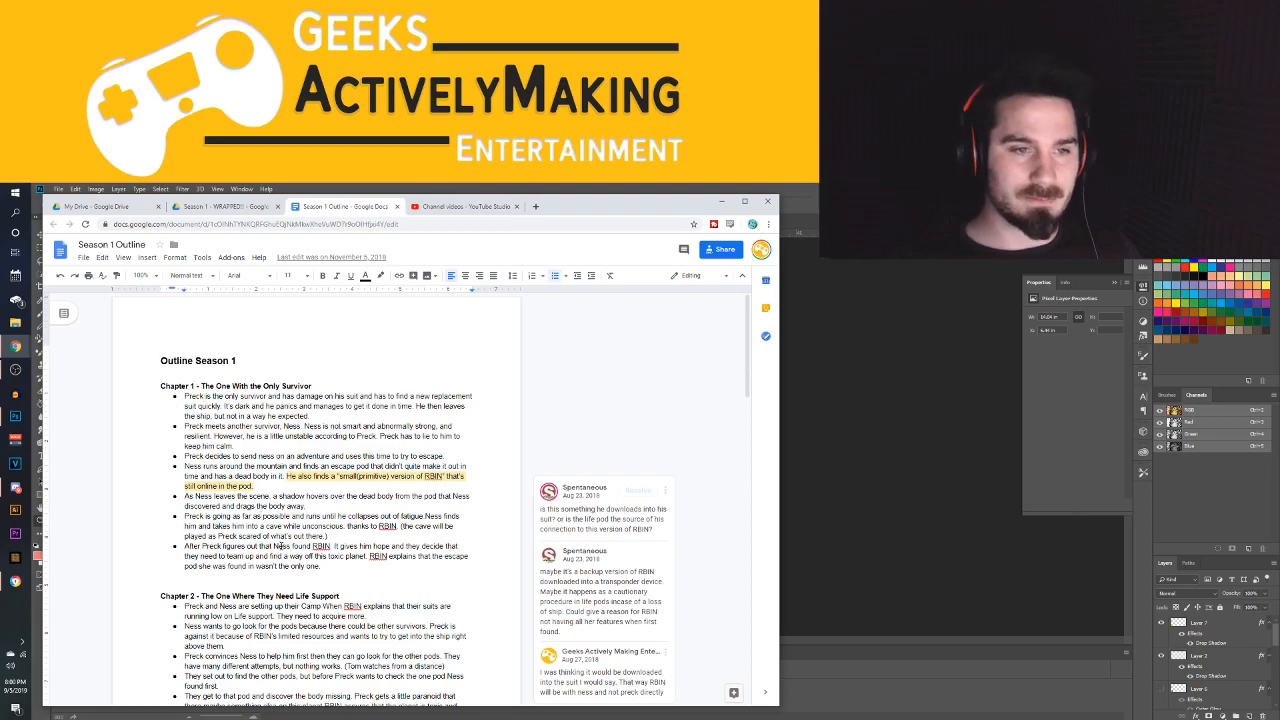
scroll(206, 458, "down", 1)
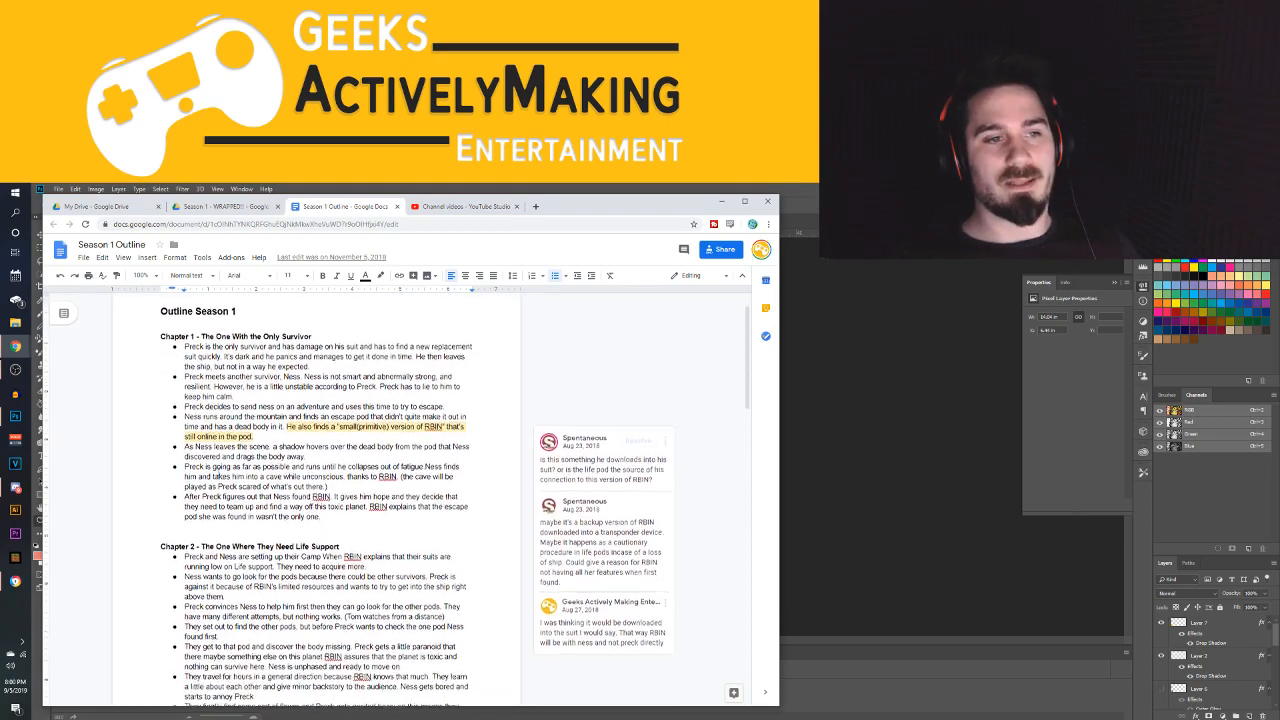
scroll(191, 413, "up", 1)
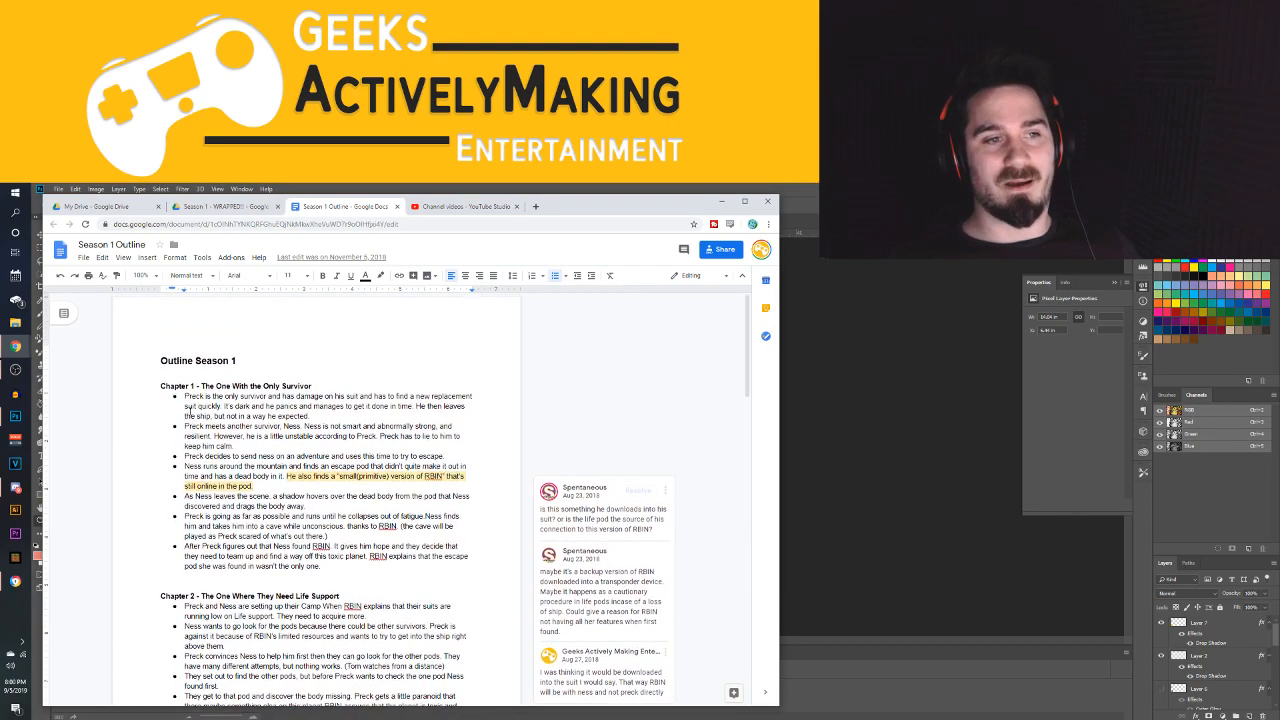
scroll(296, 416, "down", 3)
scroll(296, 416, "up", 3)
left_click(176, 386)
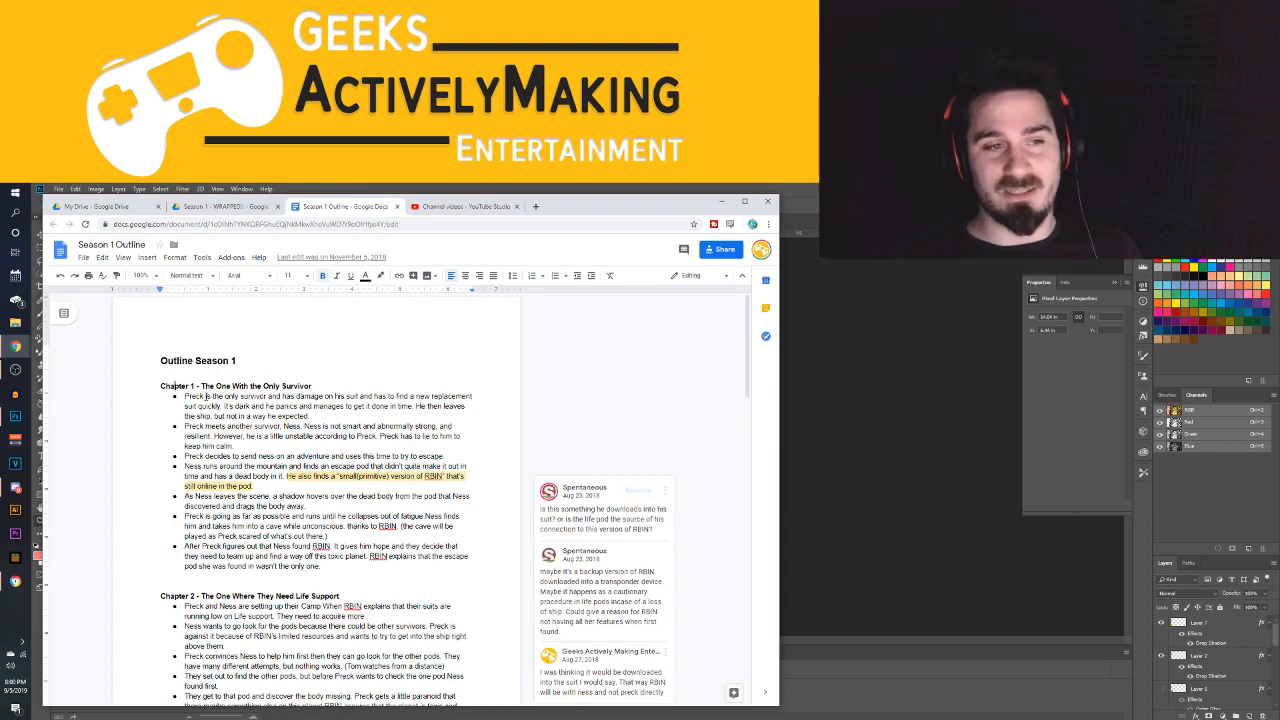
Read through the chapters to the SEASON 1 END line and return to the outline's beginning
scroll(196, 386, "down", 10)
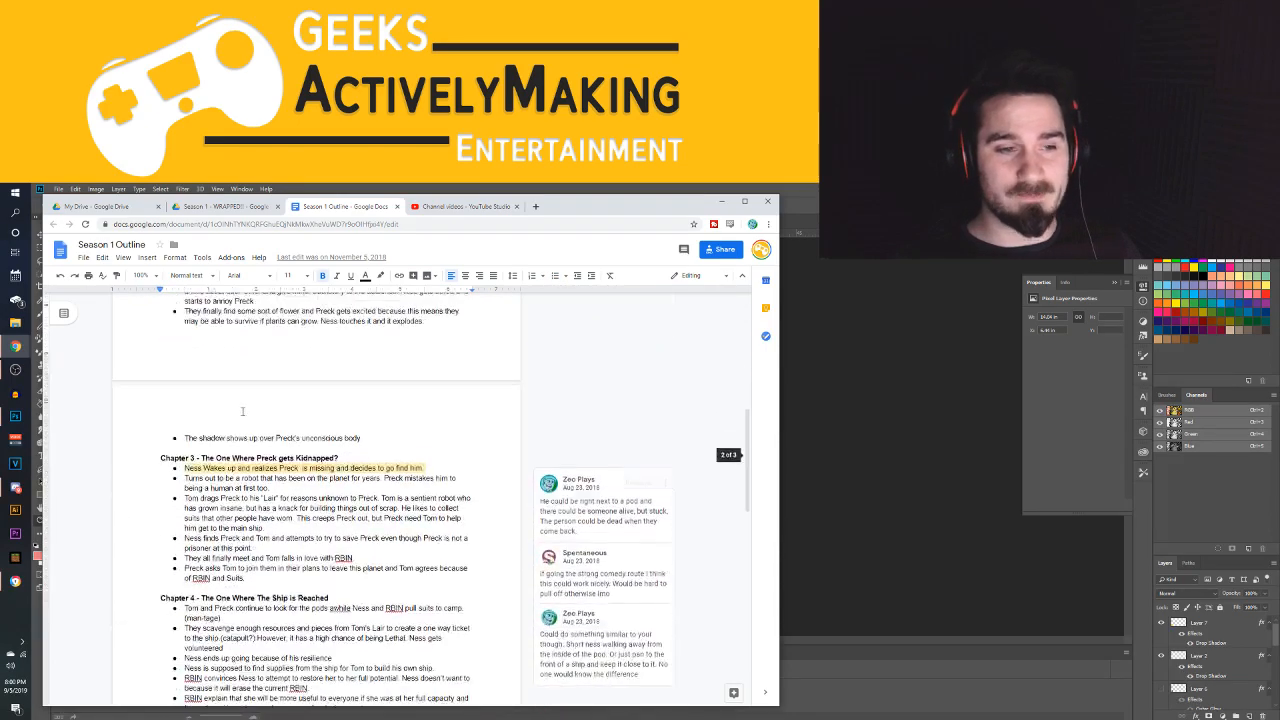
scroll(245, 439, "down", 10)
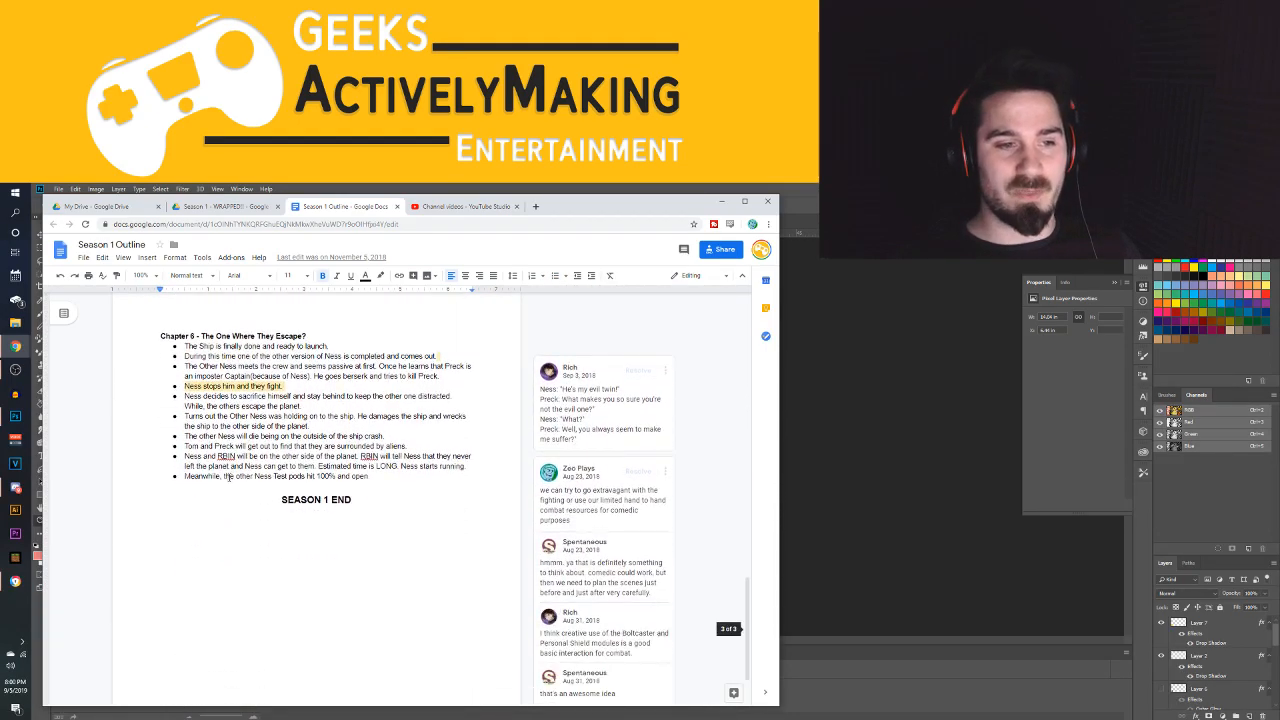
scroll(189, 447, "up", 2)
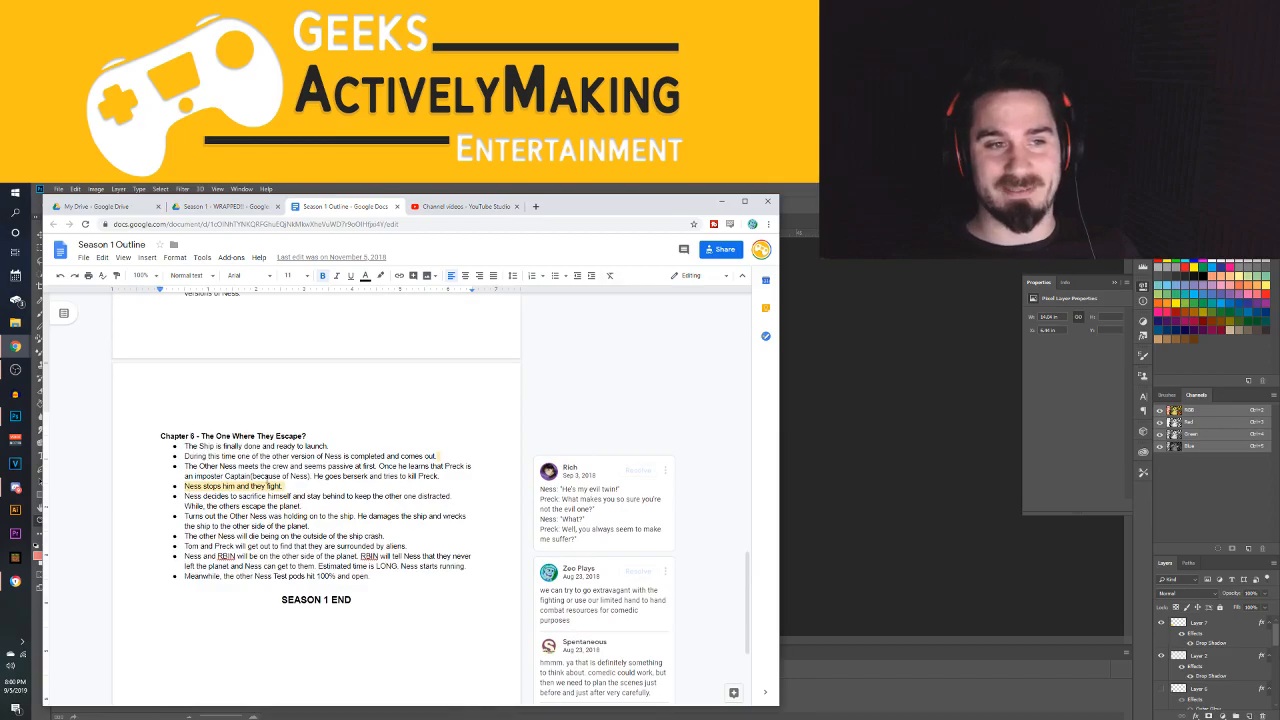
scroll(268, 481, "up", 20)
scroll(268, 478, "down", 20)
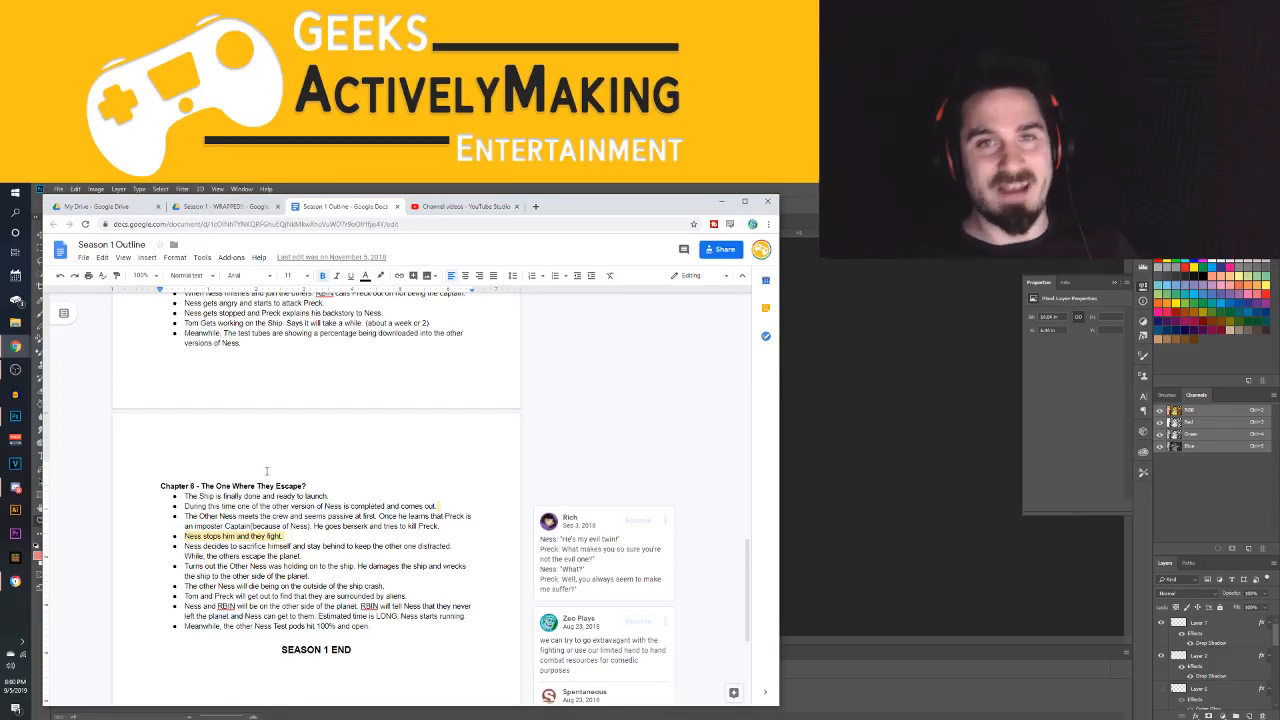
scroll(278, 477, "up", 15)
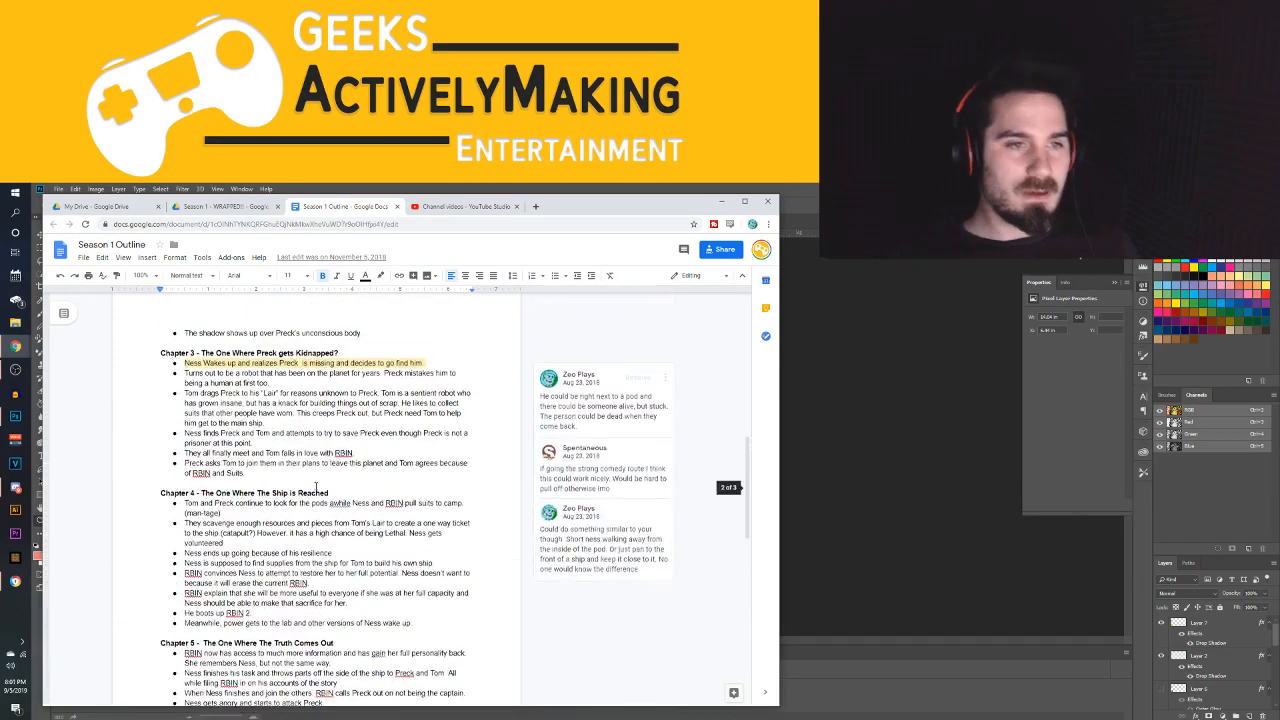
scroll(151, 376, "up", 3)
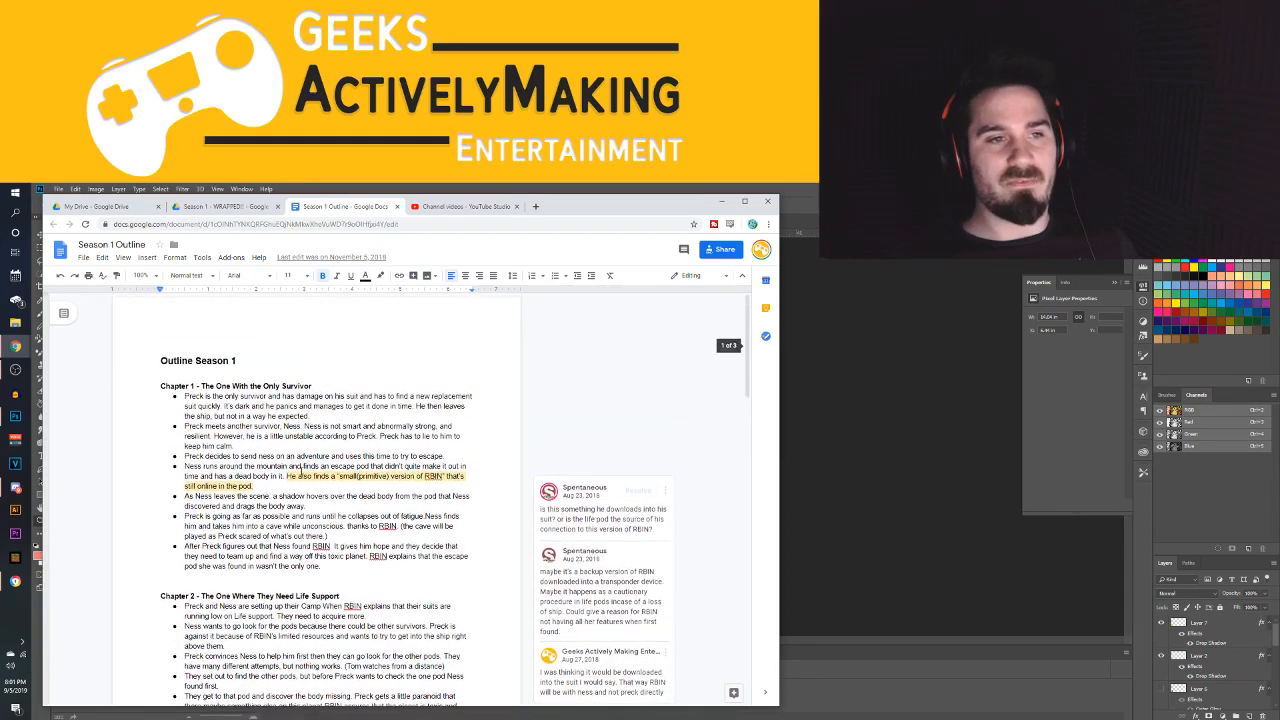
Select the text of Chapters 1, 2 and 3 in turn to examine each chapter's plot points, then clear the selection
left_click_drag(151, 376, 399, 573)
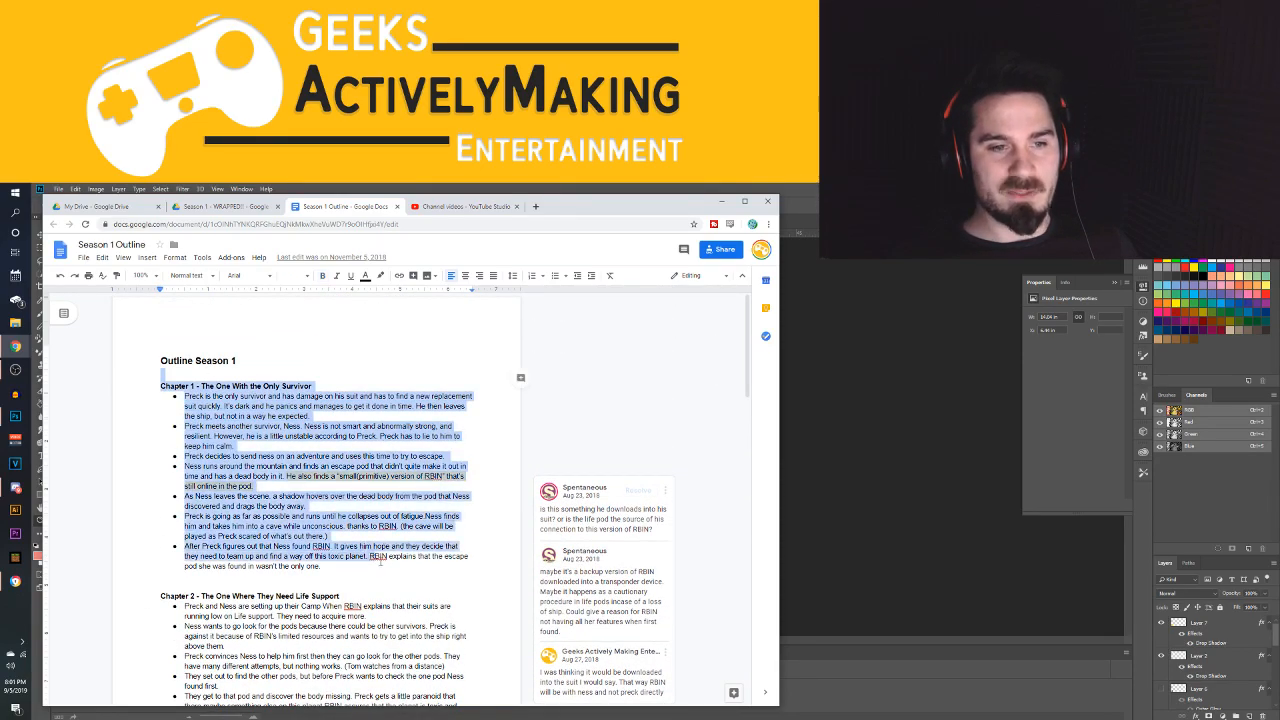
left_click(399, 573)
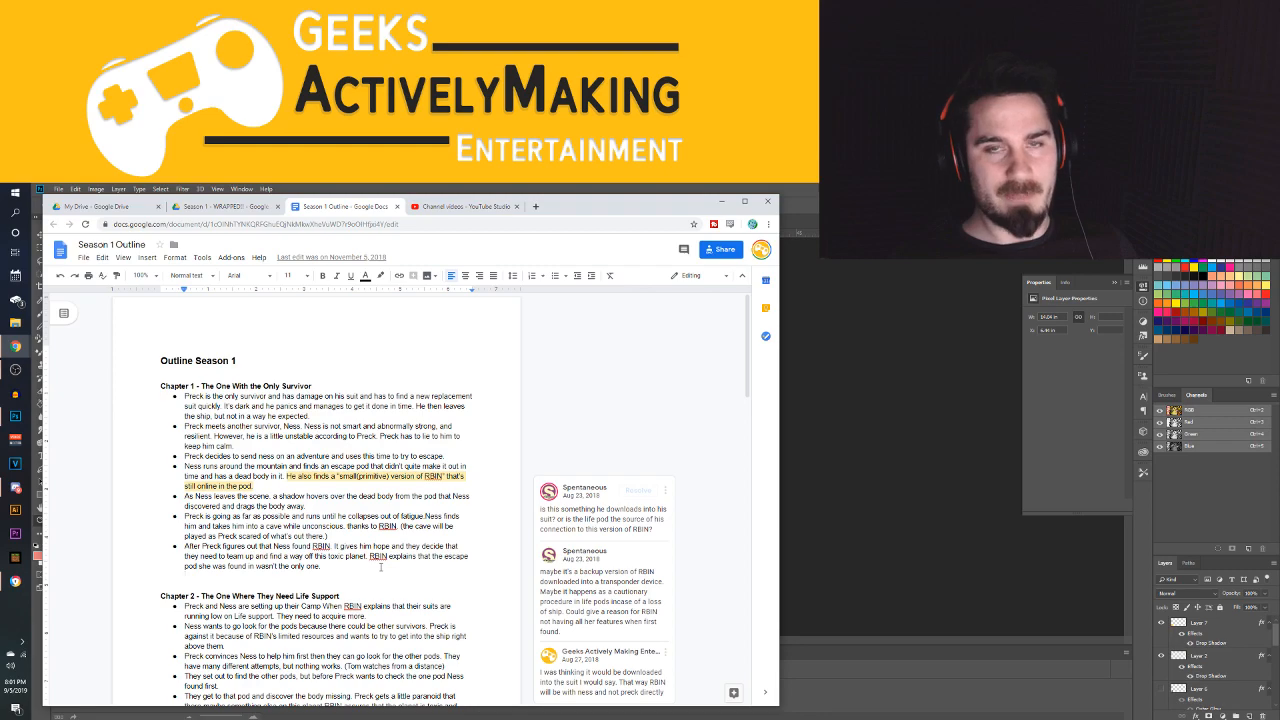
left_click(148, 386)
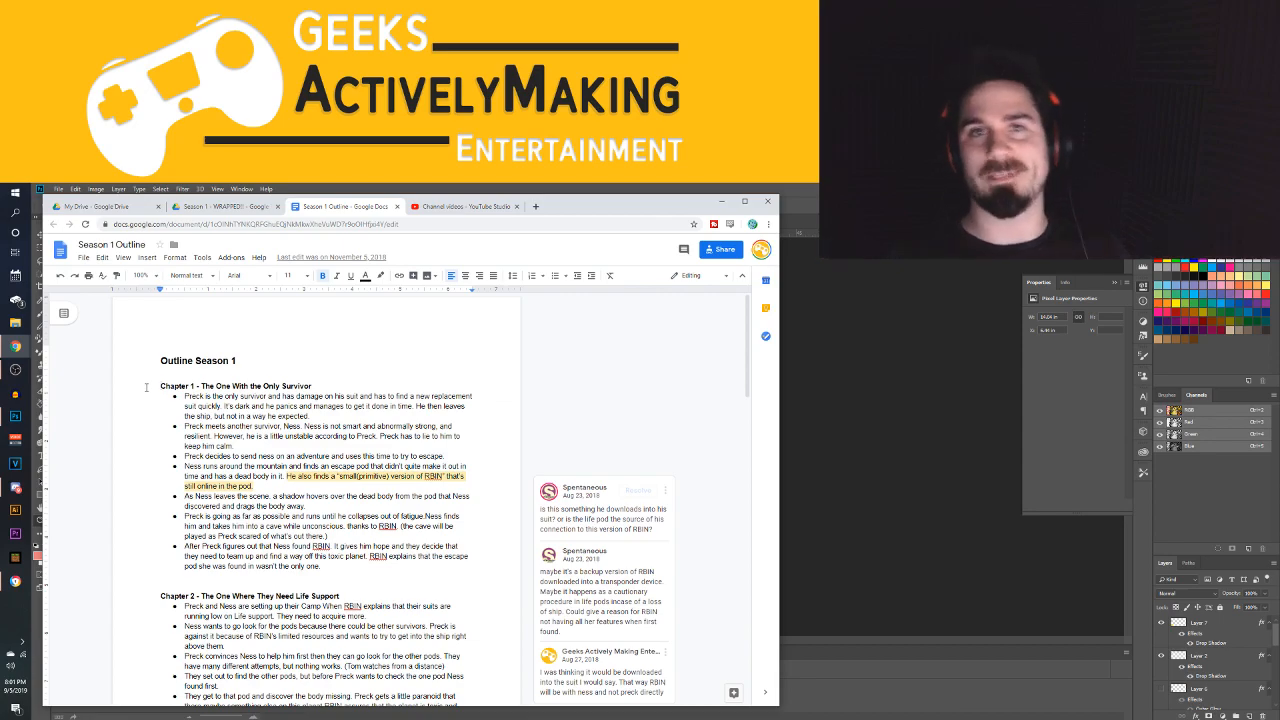
scroll(88, 329, "down", 6)
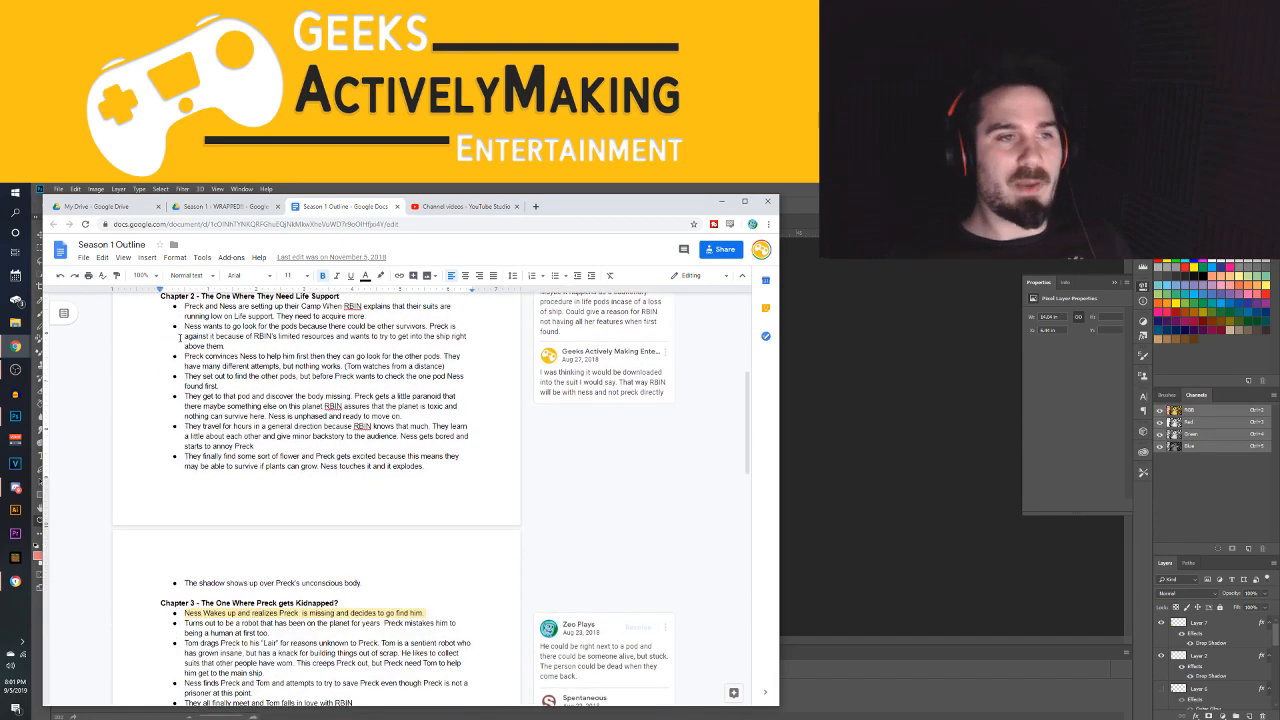
left_click_drag(164, 301, 464, 506)
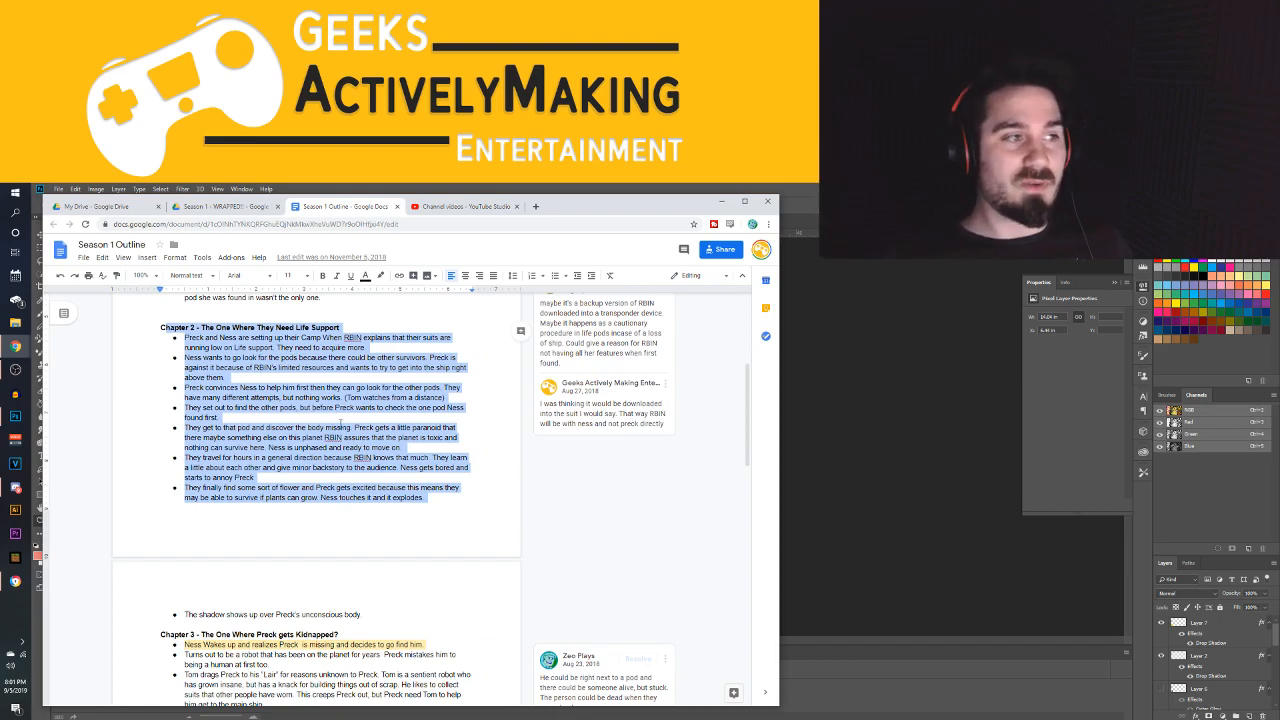
scroll(344, 418, "down", 2)
left_click_drag(344, 424, 414, 570)
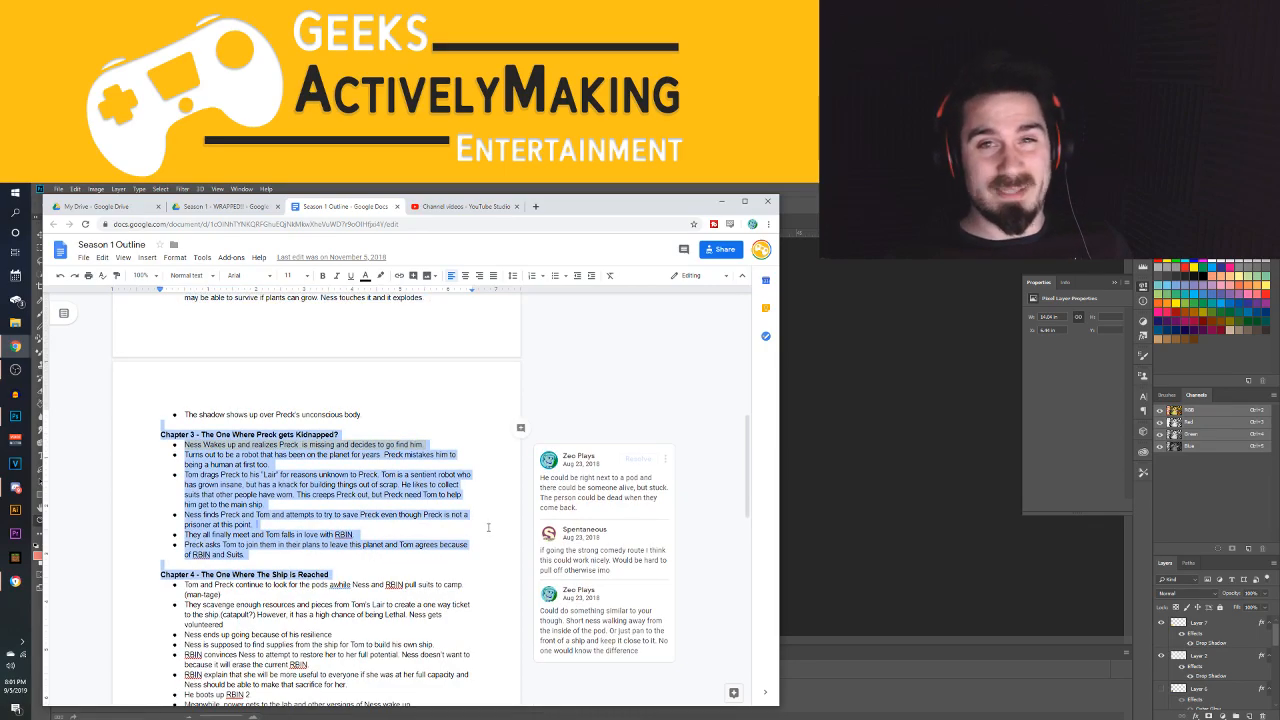
left_click(492, 527)
Select the text of Chapters 4, 5 and 6 in turn to examine their plot points, then clear the selection
scroll(300, 450, "down", 2)
left_click_drag(158, 374, 358, 535)
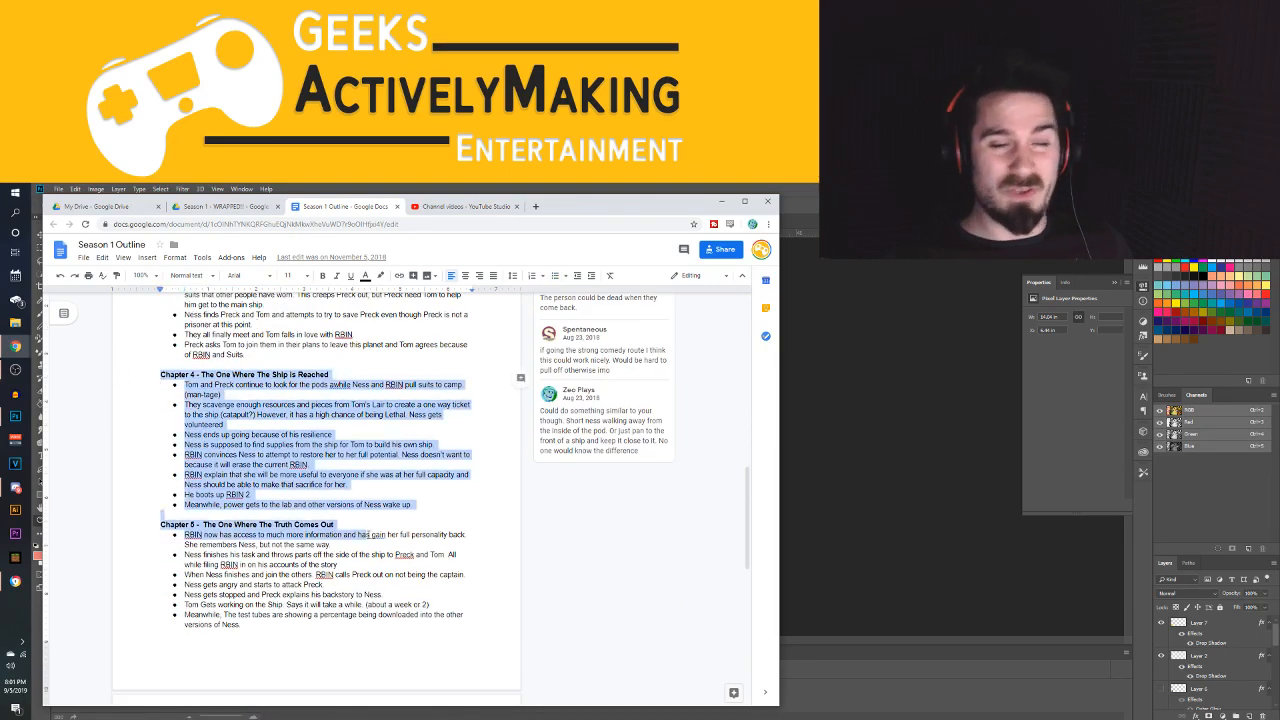
scroll(168, 427, "down", 2)
left_click(160, 375)
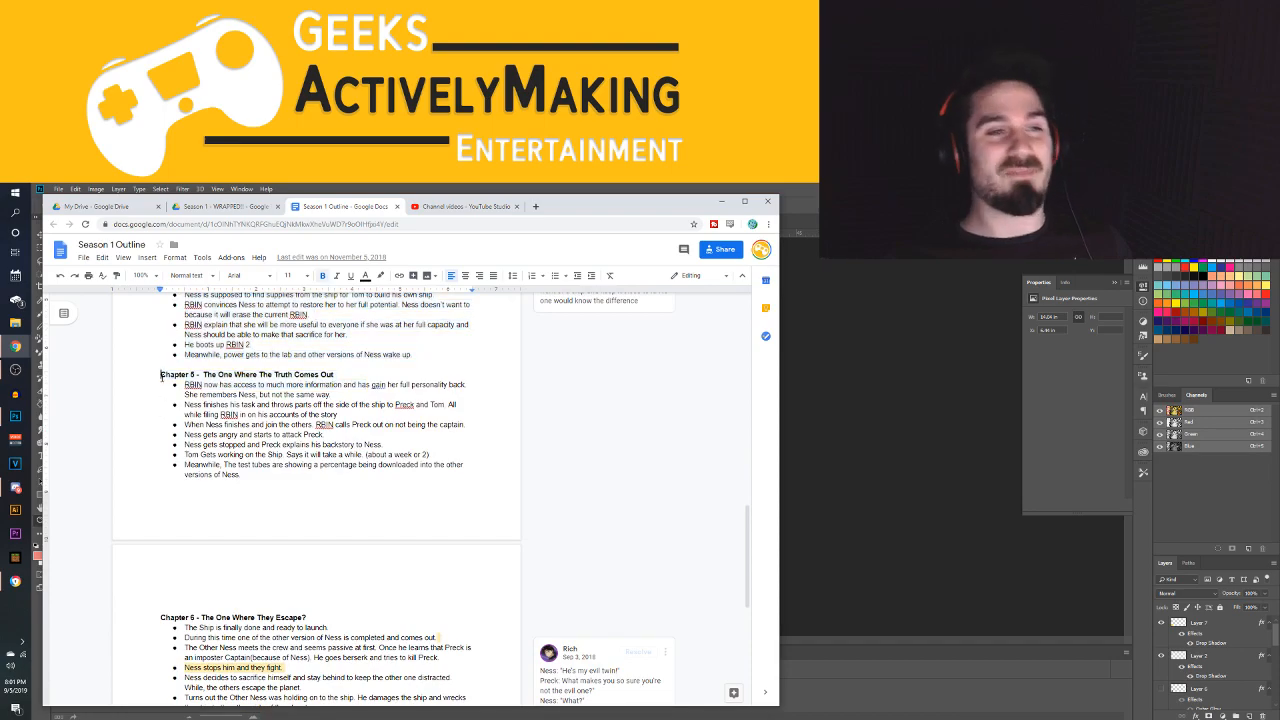
left_click_drag(160, 375, 343, 508)
scroll(159, 392, "down", 2)
left_click_drag(159, 392, 459, 591)
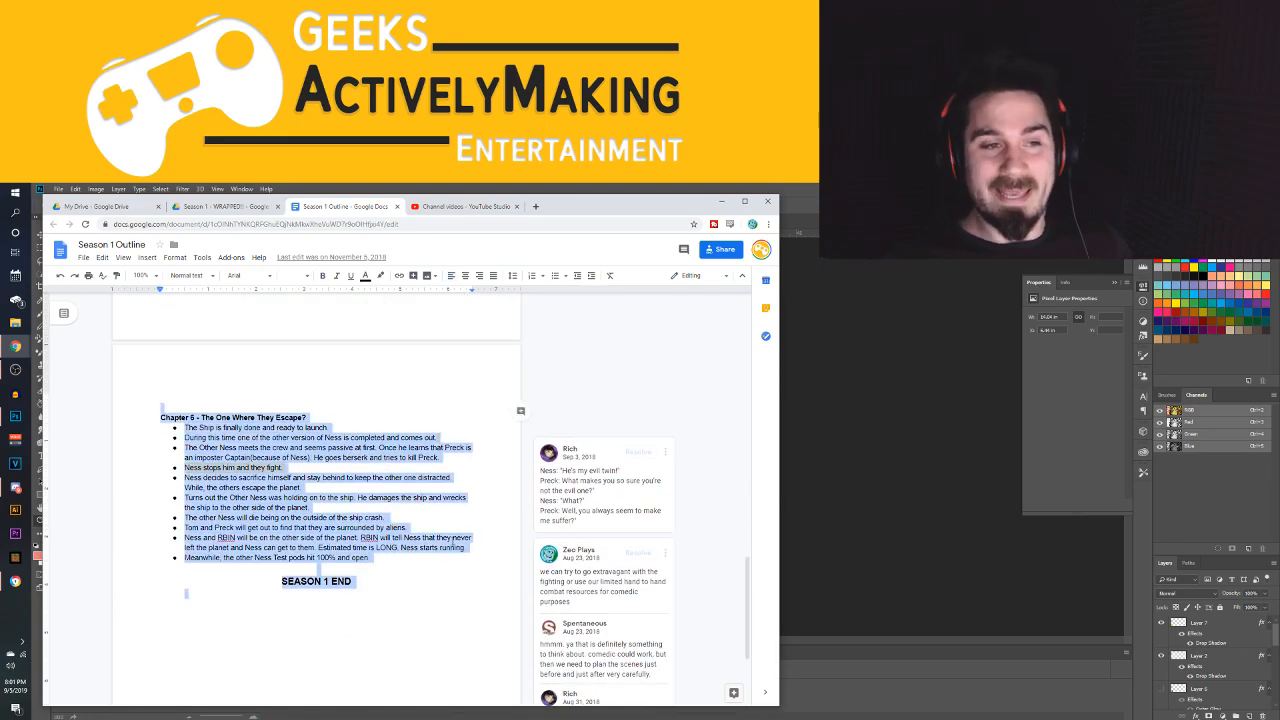
left_click(455, 545)
Look over the whole Season 1 outline again, from the early chapters to the season's end and back
scroll(455, 545, "up", 15)
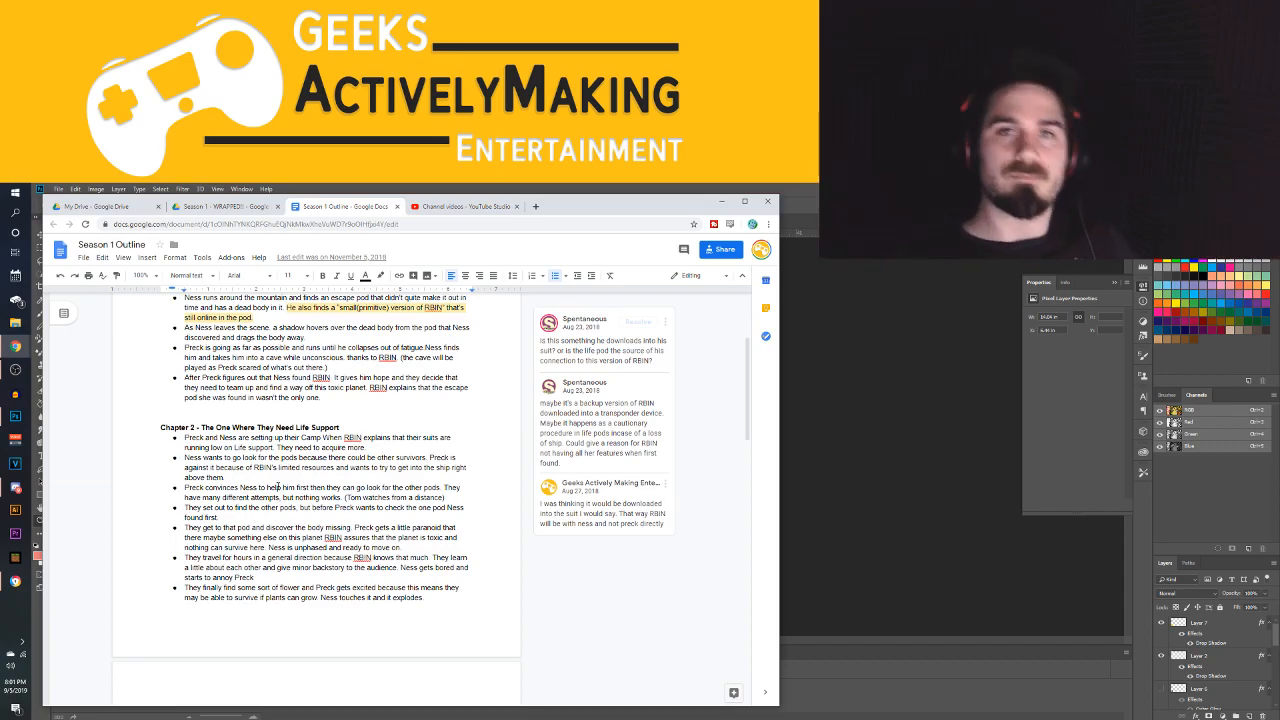
scroll(367, 502, "up", 5)
scroll(278, 463, "down", 7)
scroll(277, 463, "down", 12)
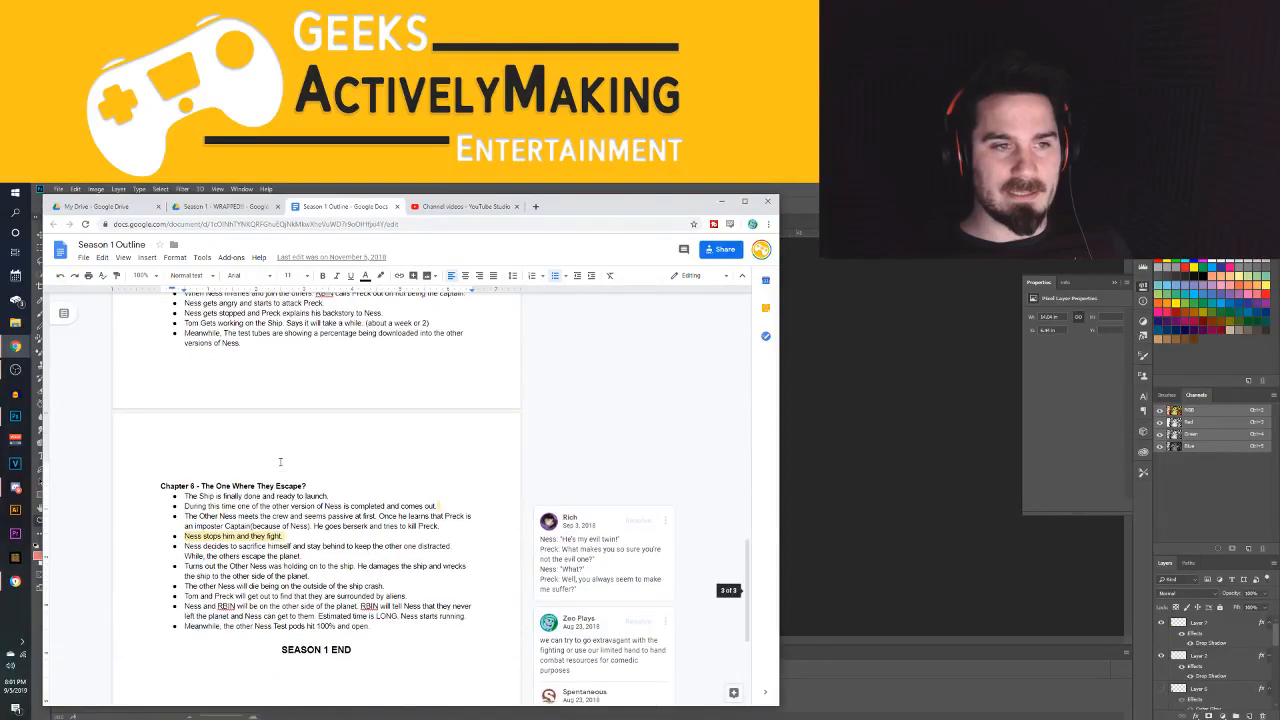
scroll(280, 463, "down", 2)
scroll(283, 470, "up", 10)
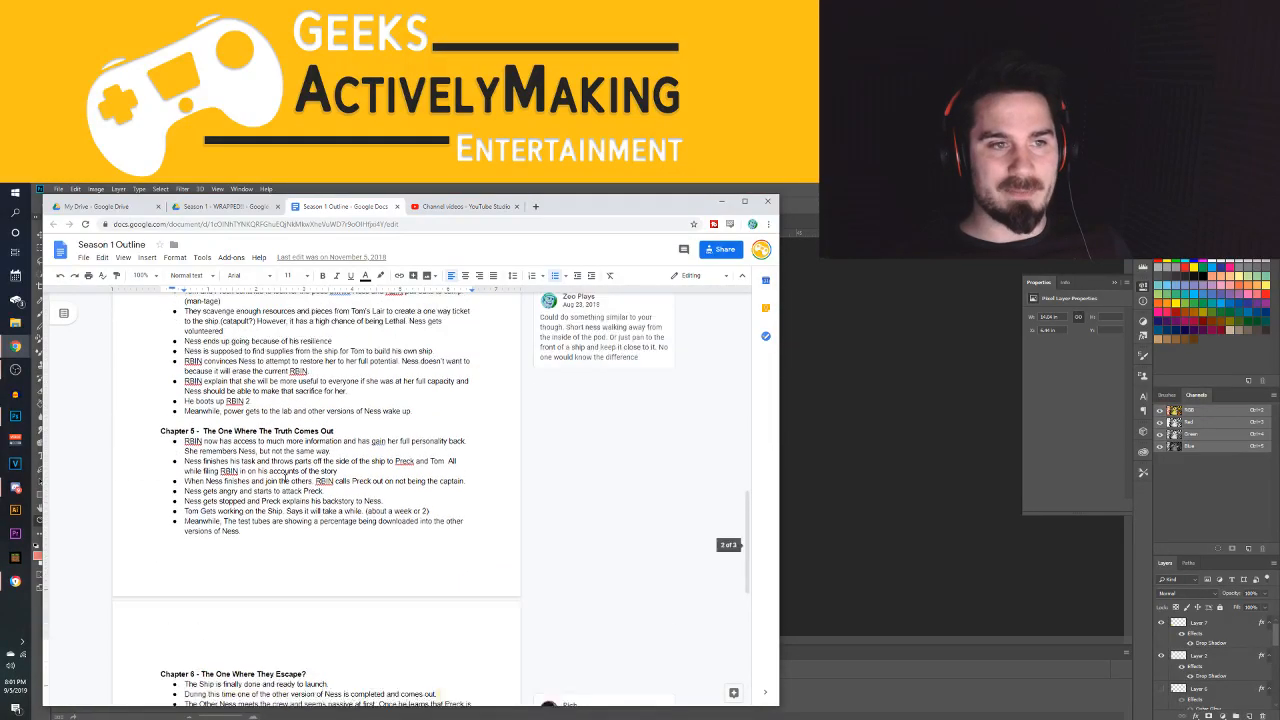
scroll(466, 478, "up", 5)
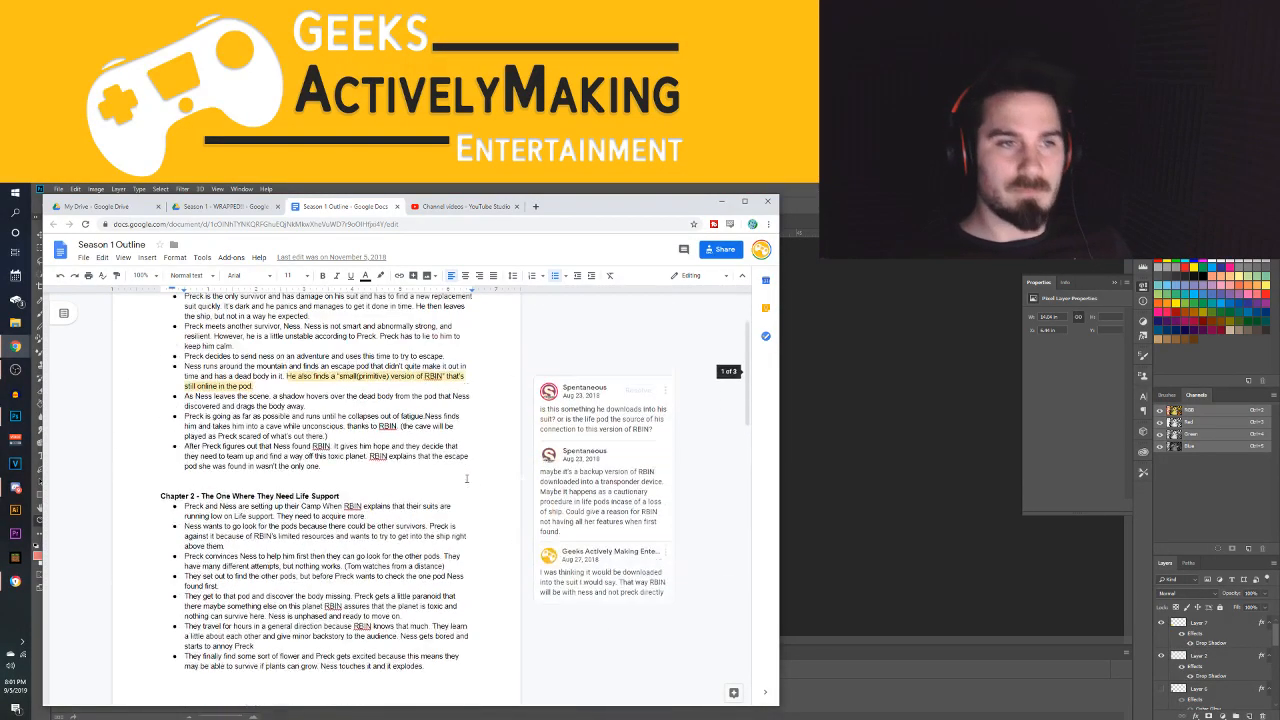
scroll(464, 472, "up", 2)
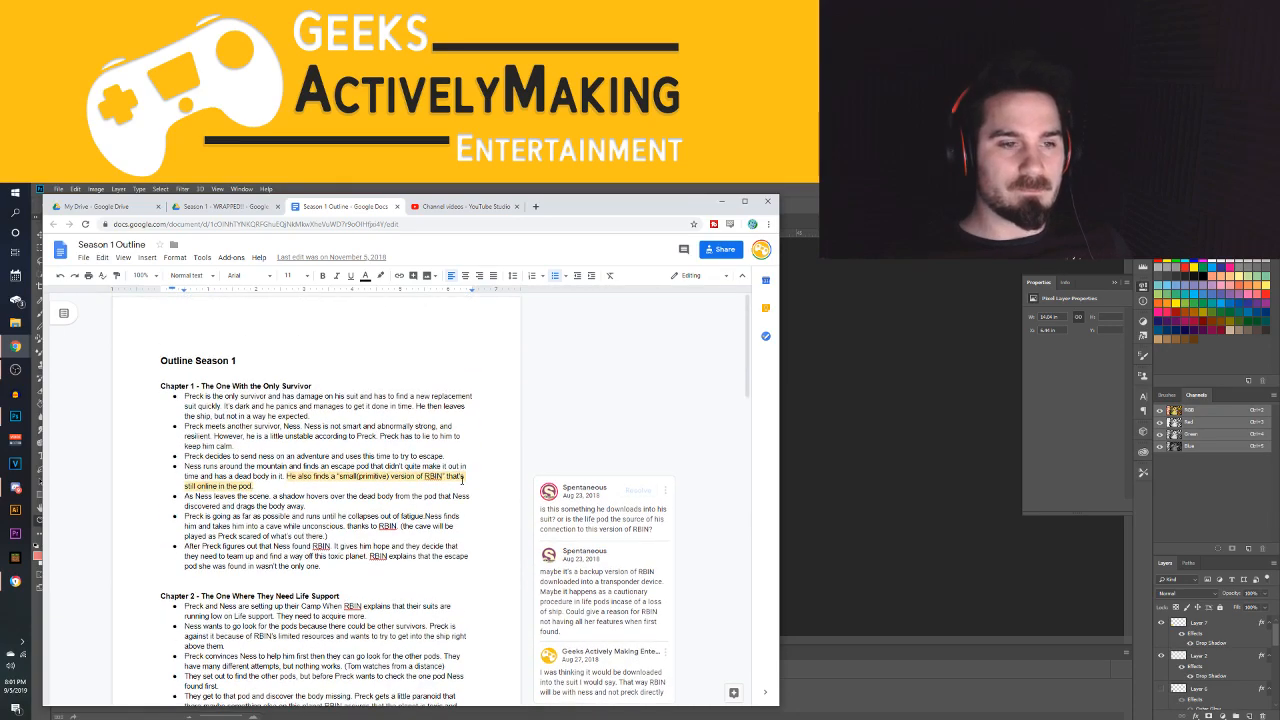
scroll(461, 476, "down", 2)
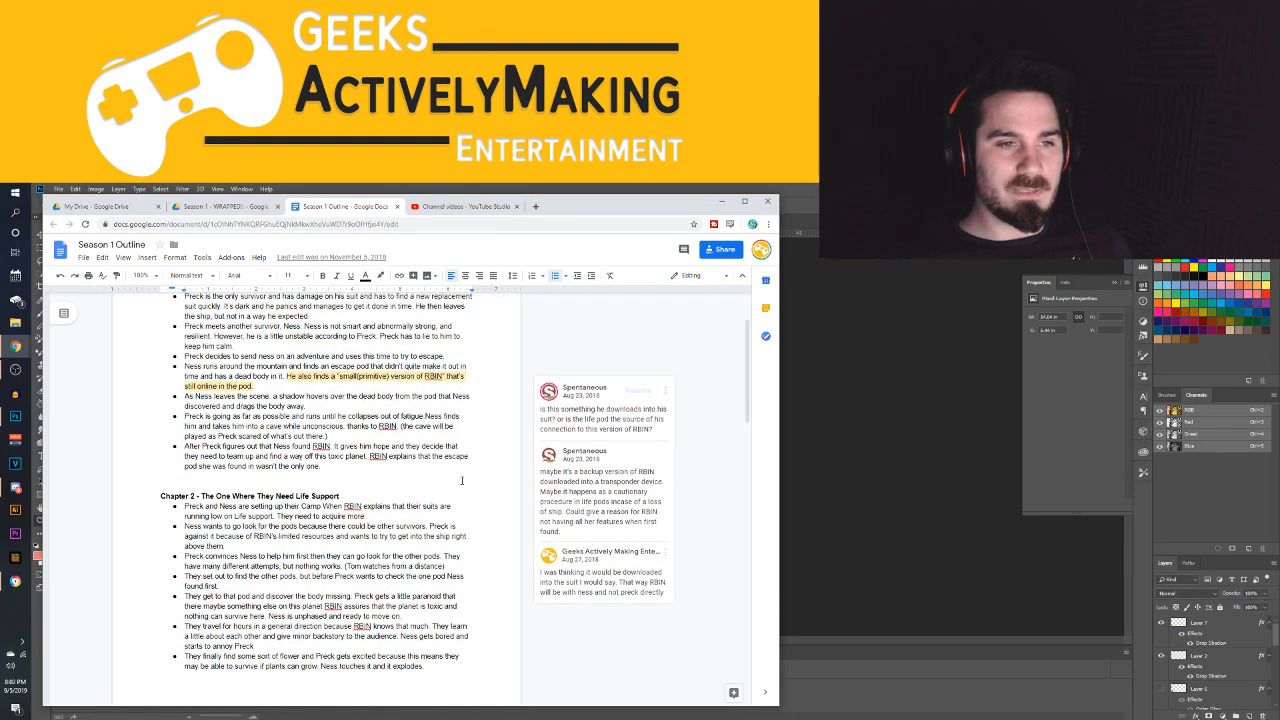
scroll(461, 480, "up", 2)
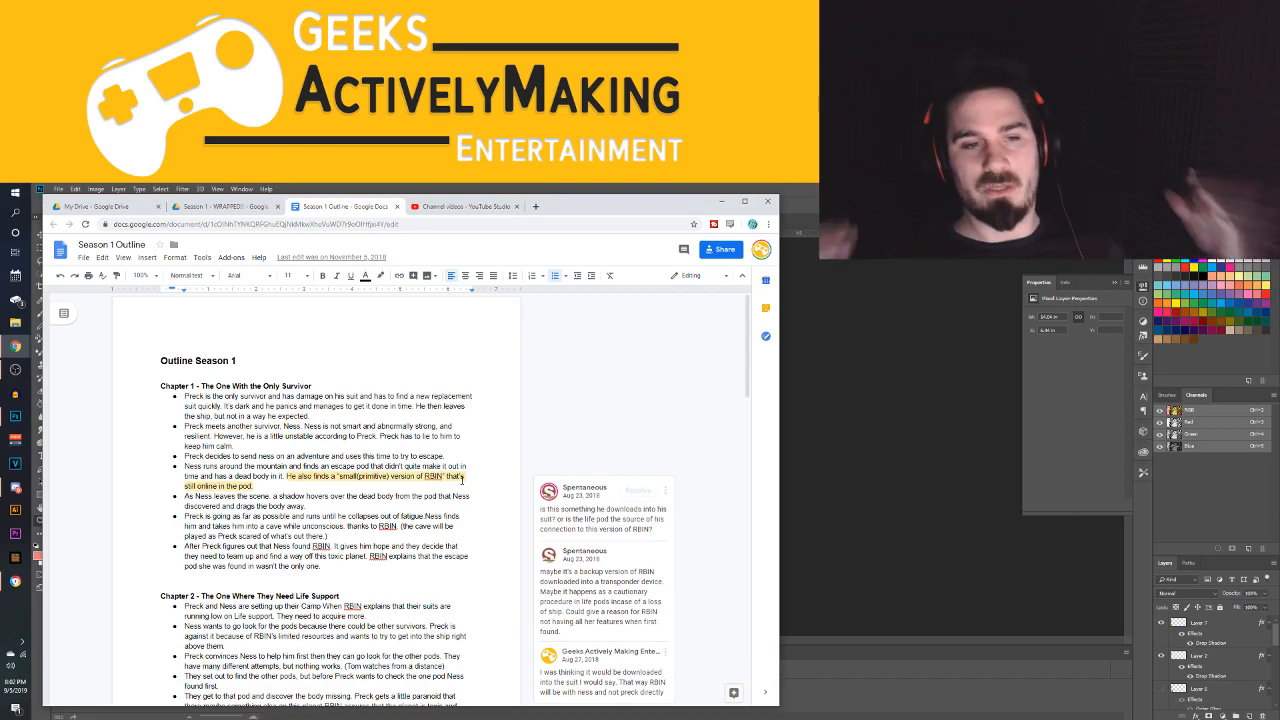
scroll(277, 578, "down", 2)
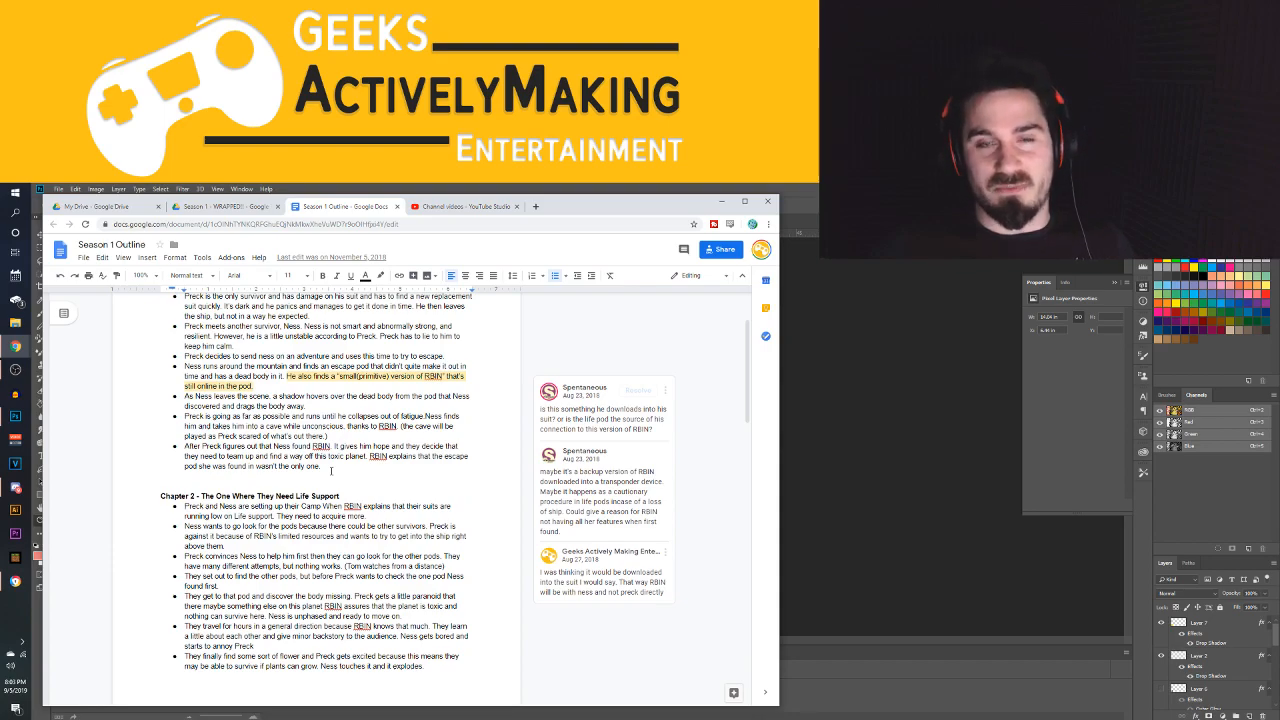
scroll(326, 486, "up", 2)
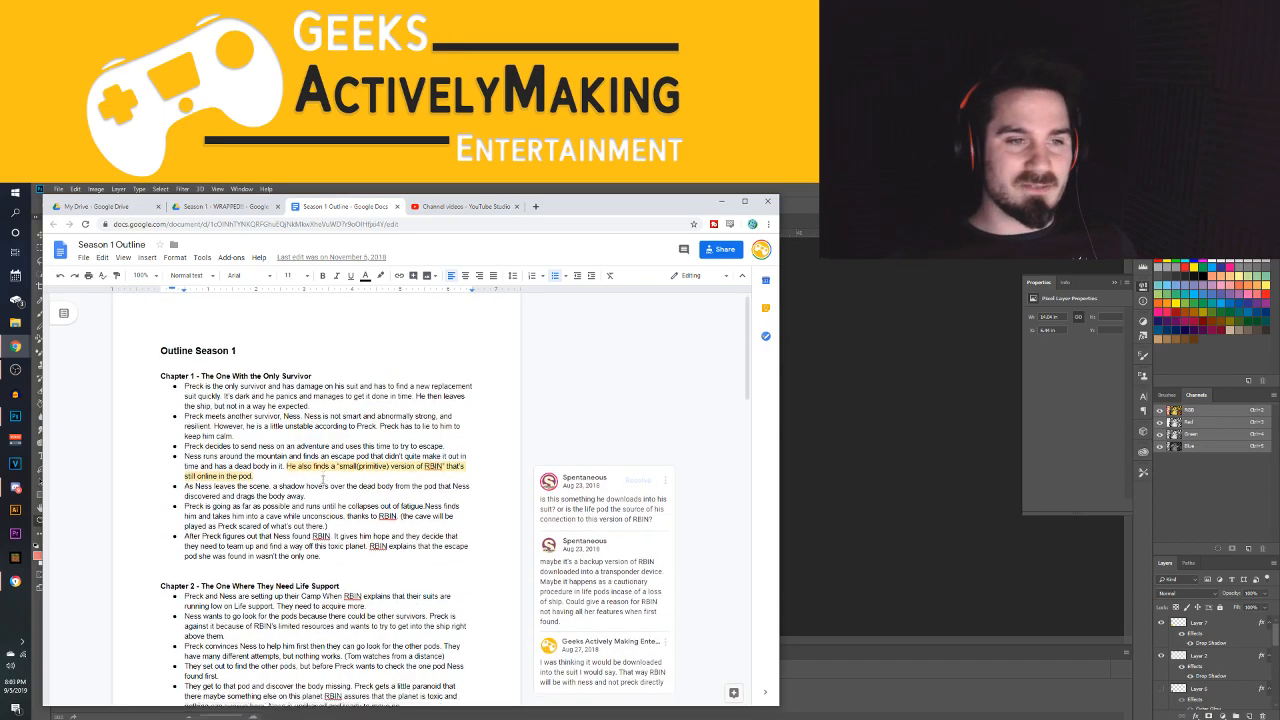
scroll(326, 486, "down", 2)
scroll(326, 486, "up", 2)
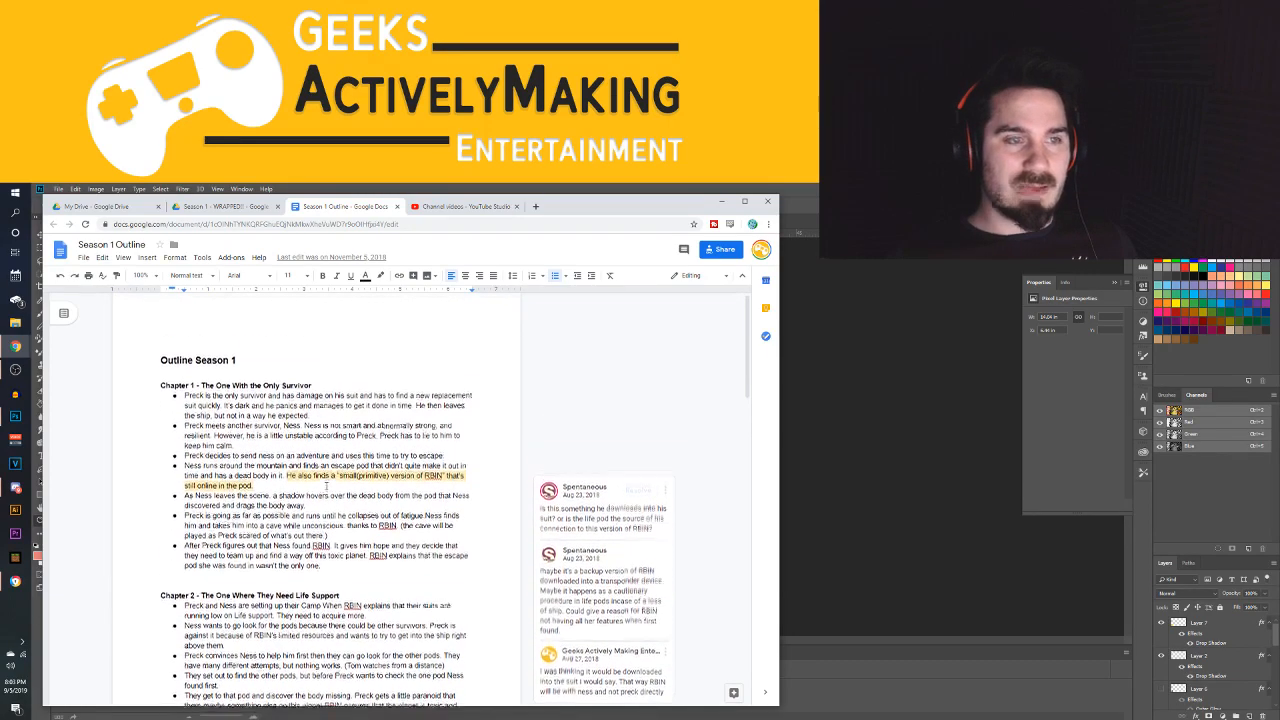
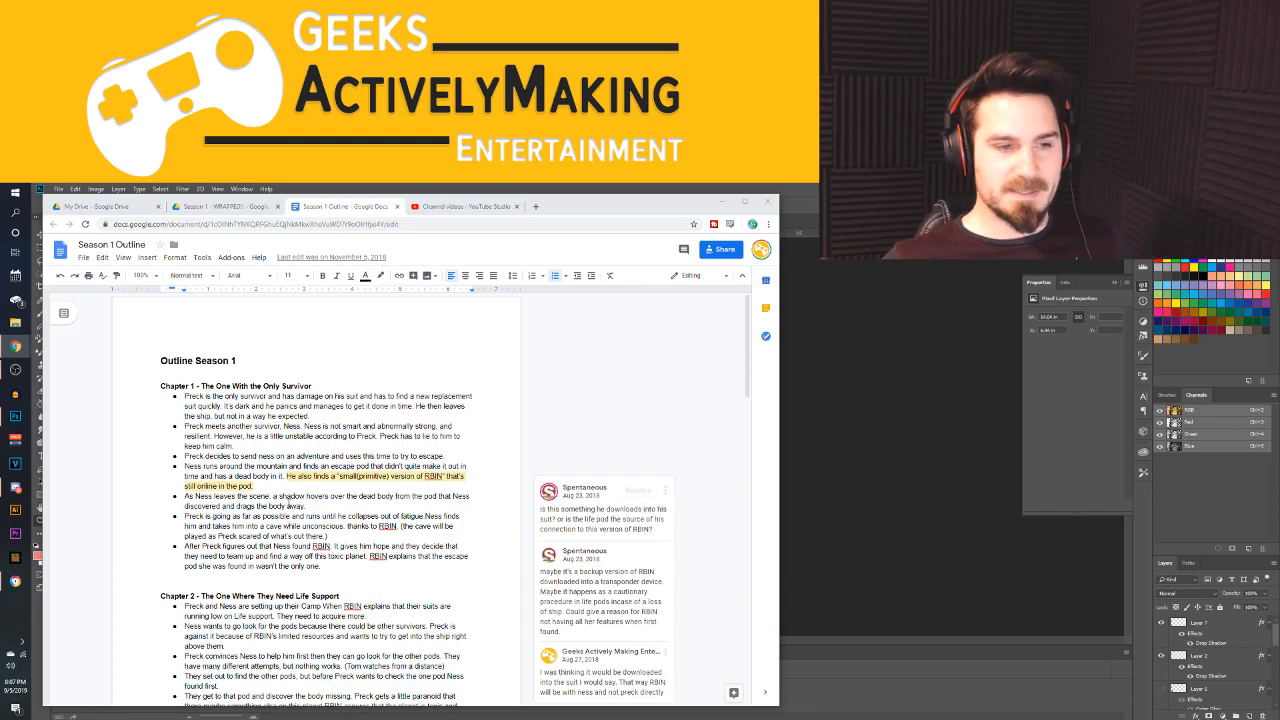
Skim the Season 1 outline once more from Chapter 1 through Chapter 6, including the comments beside the chapters
scroll(290, 508, "down", 3)
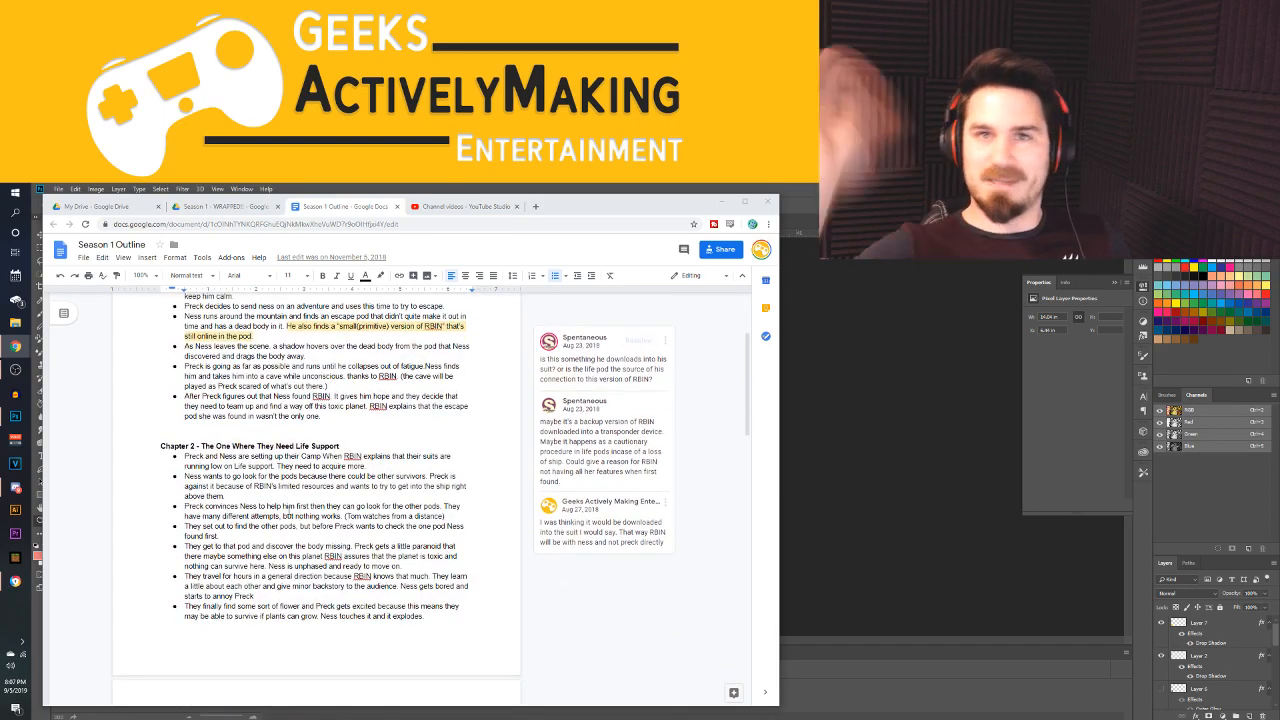
scroll(386, 487, "up", 3)
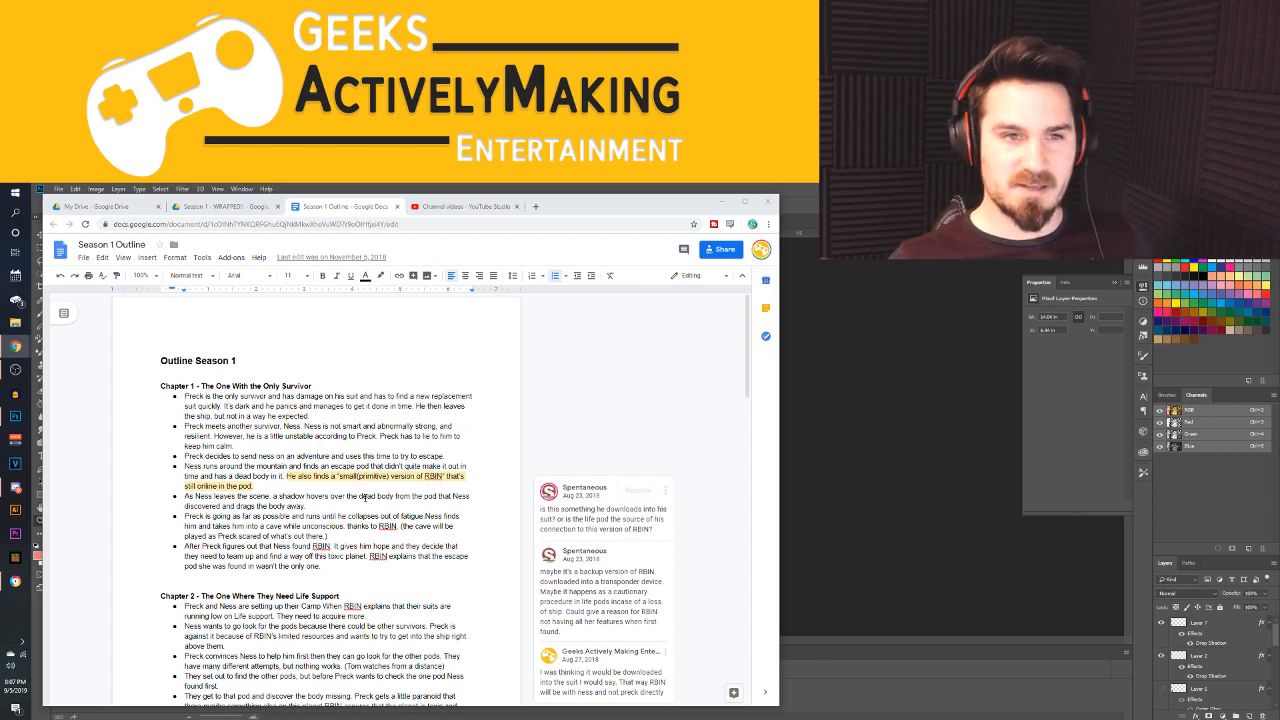
scroll(411, 545, "down", 1)
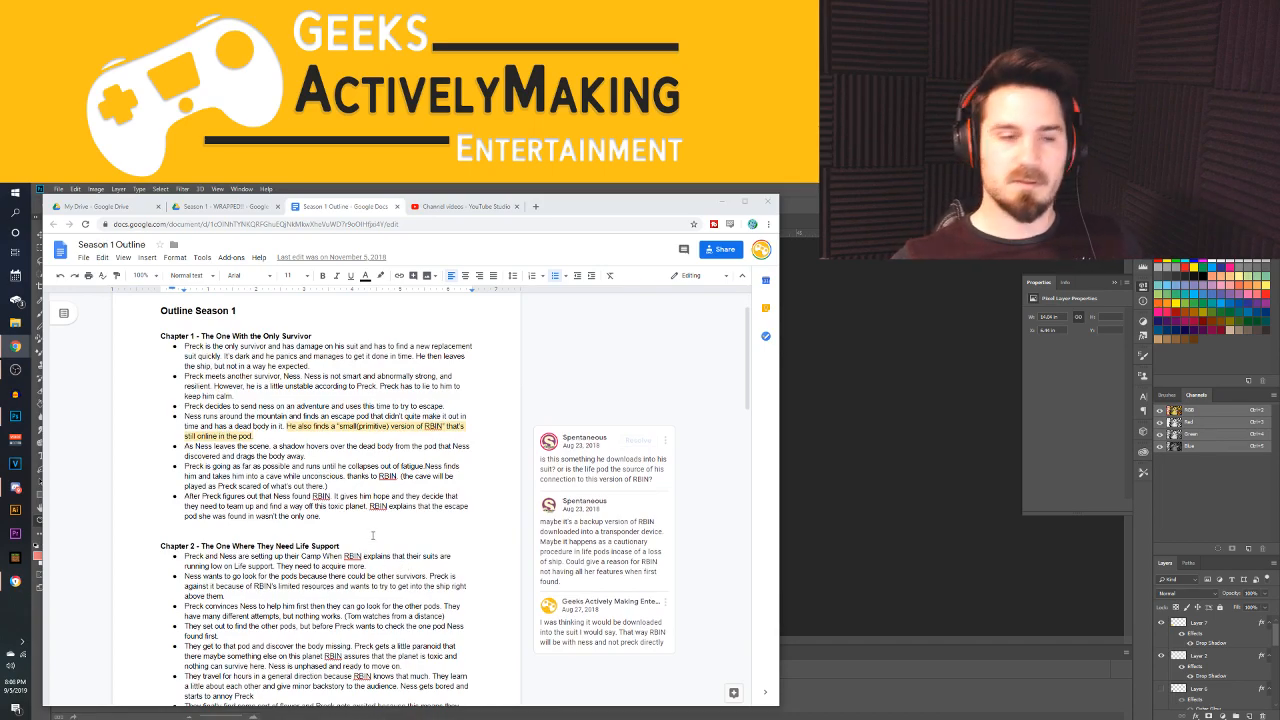
scroll(364, 545, "down", 7)
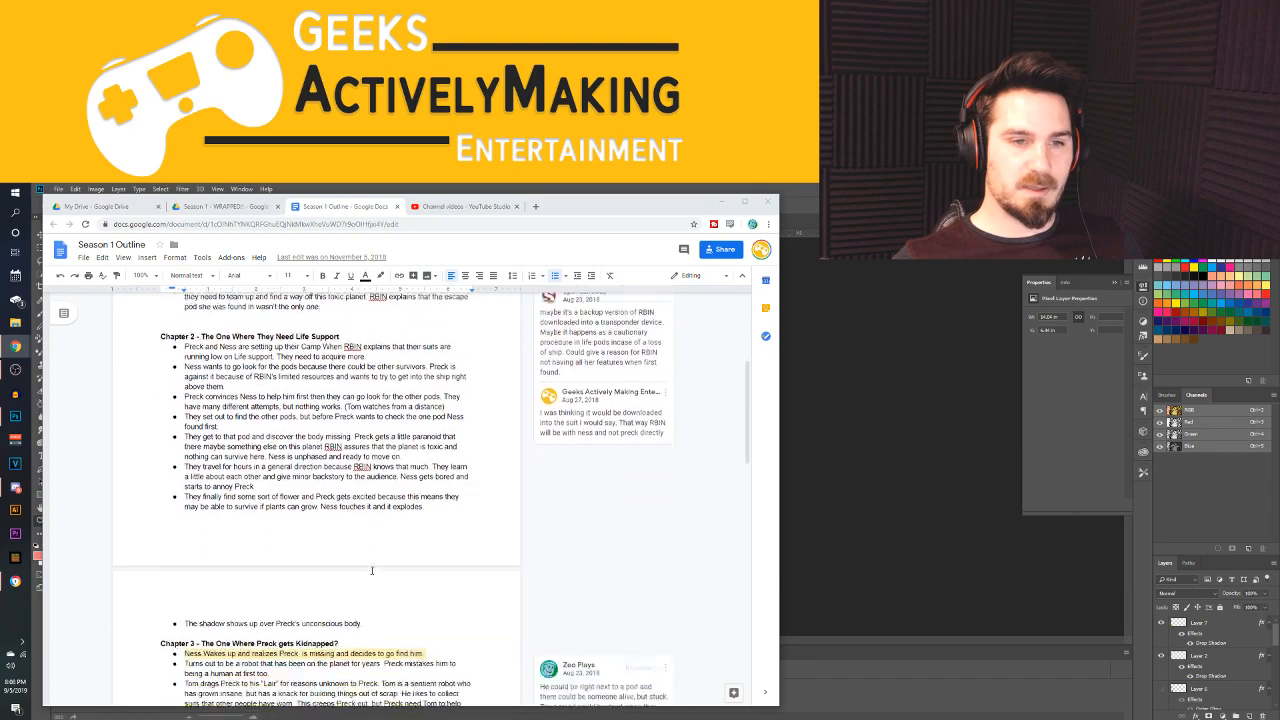
scroll(386, 482, "down", 2)
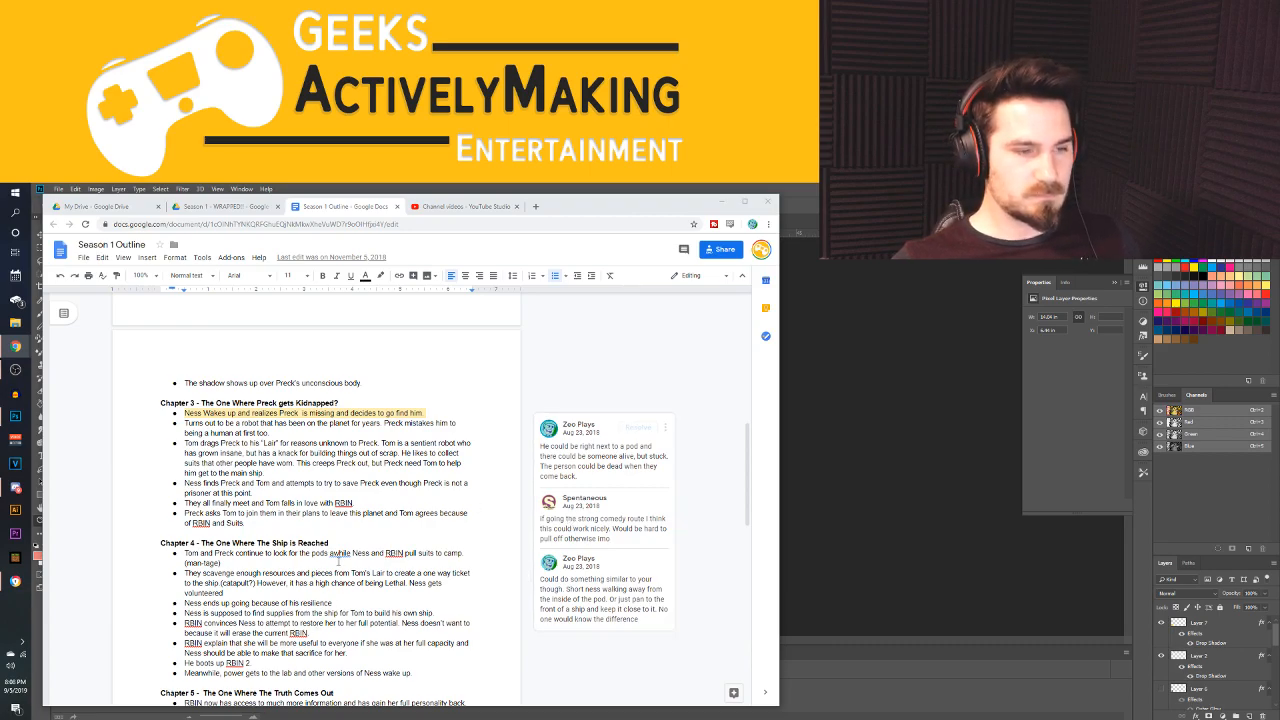
scroll(337, 563, "down", 3)
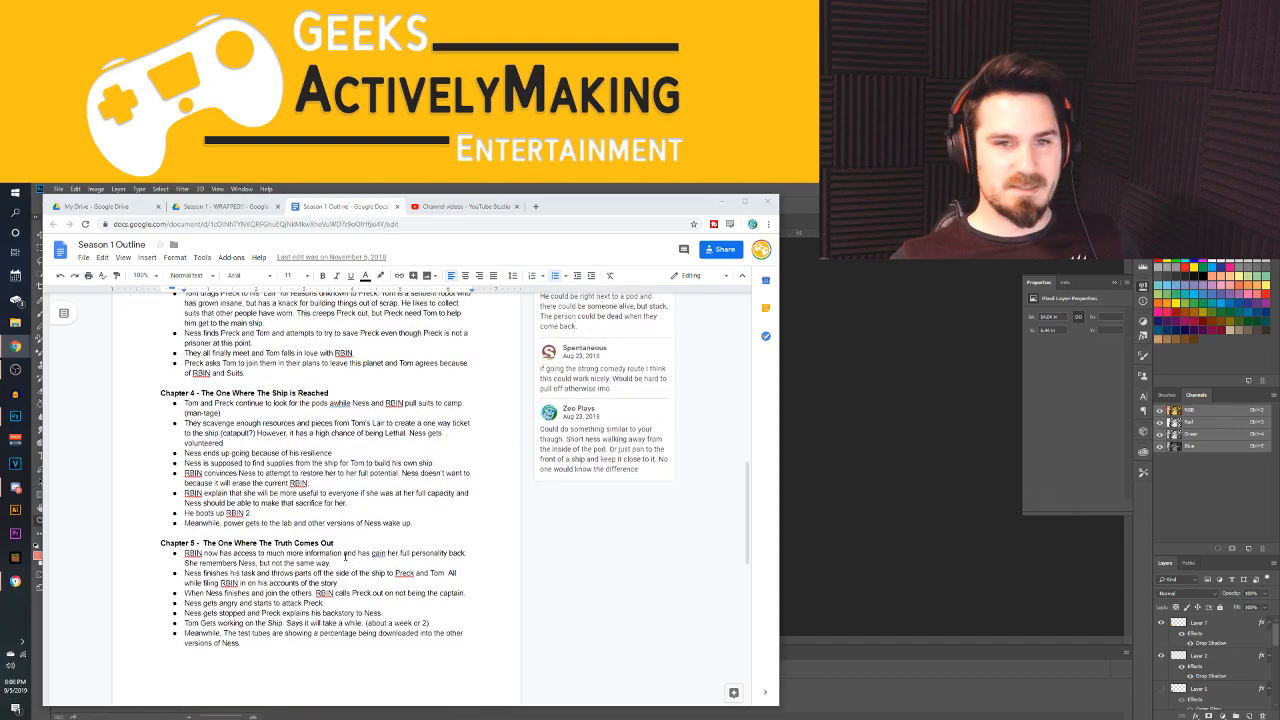
scroll(345, 557, "up", 15)
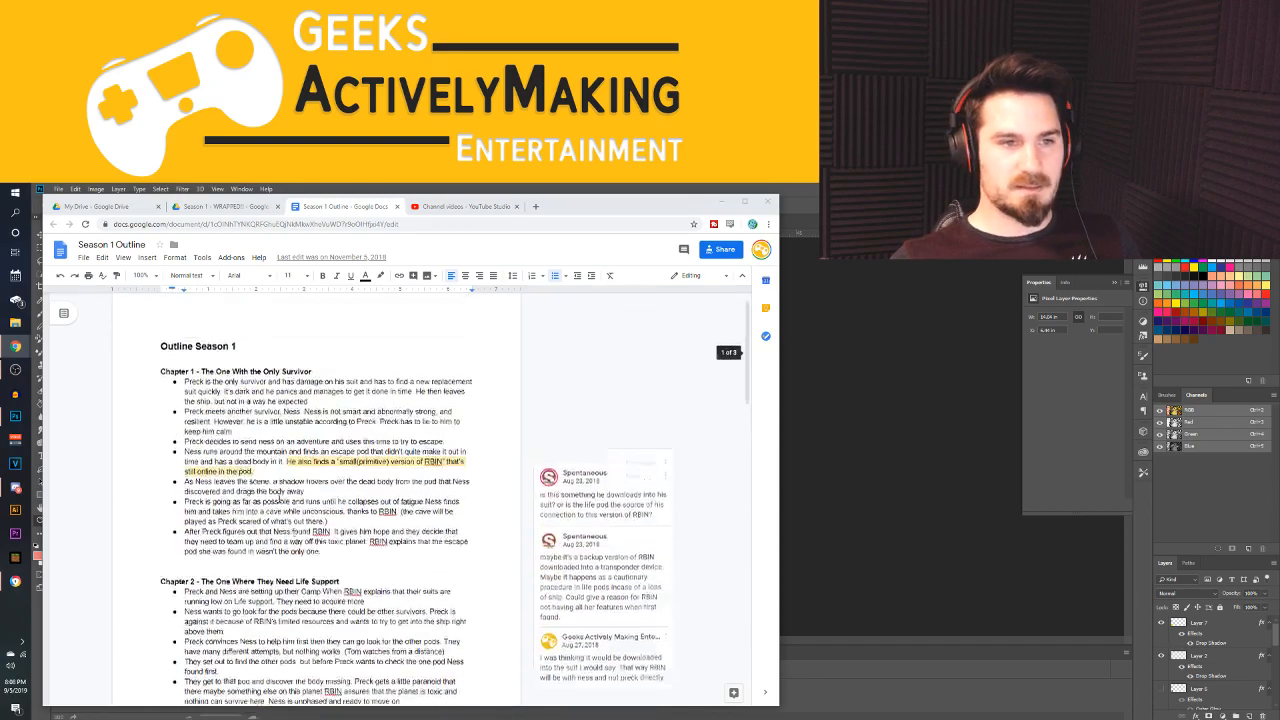
scroll(236, 453, "down", 20)
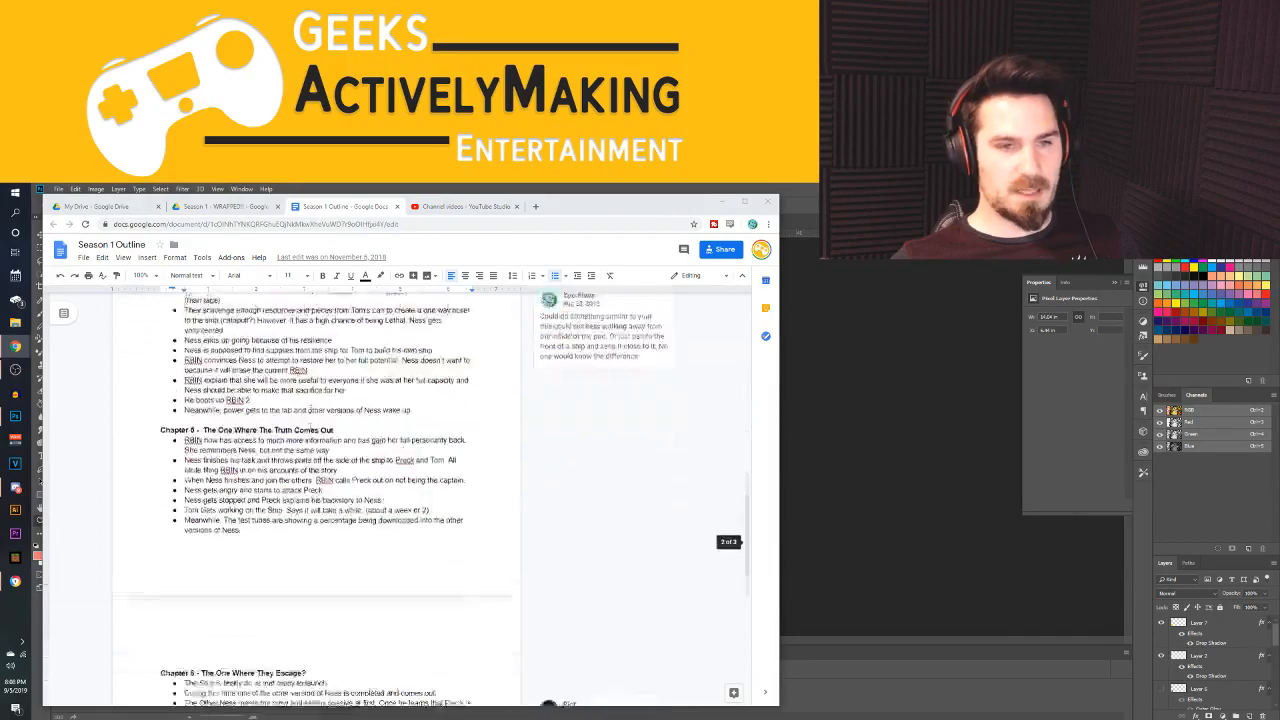
scroll(313, 416, "up", 20)
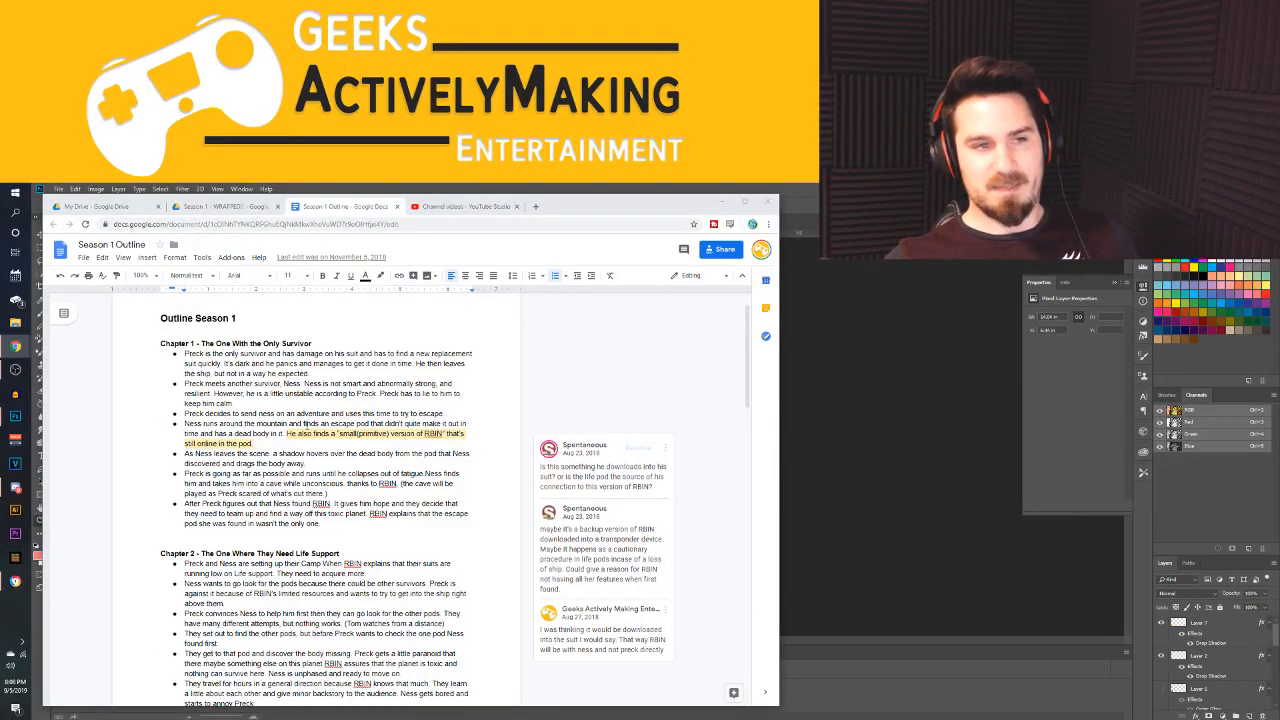
scroll(315, 433, "down", 2)
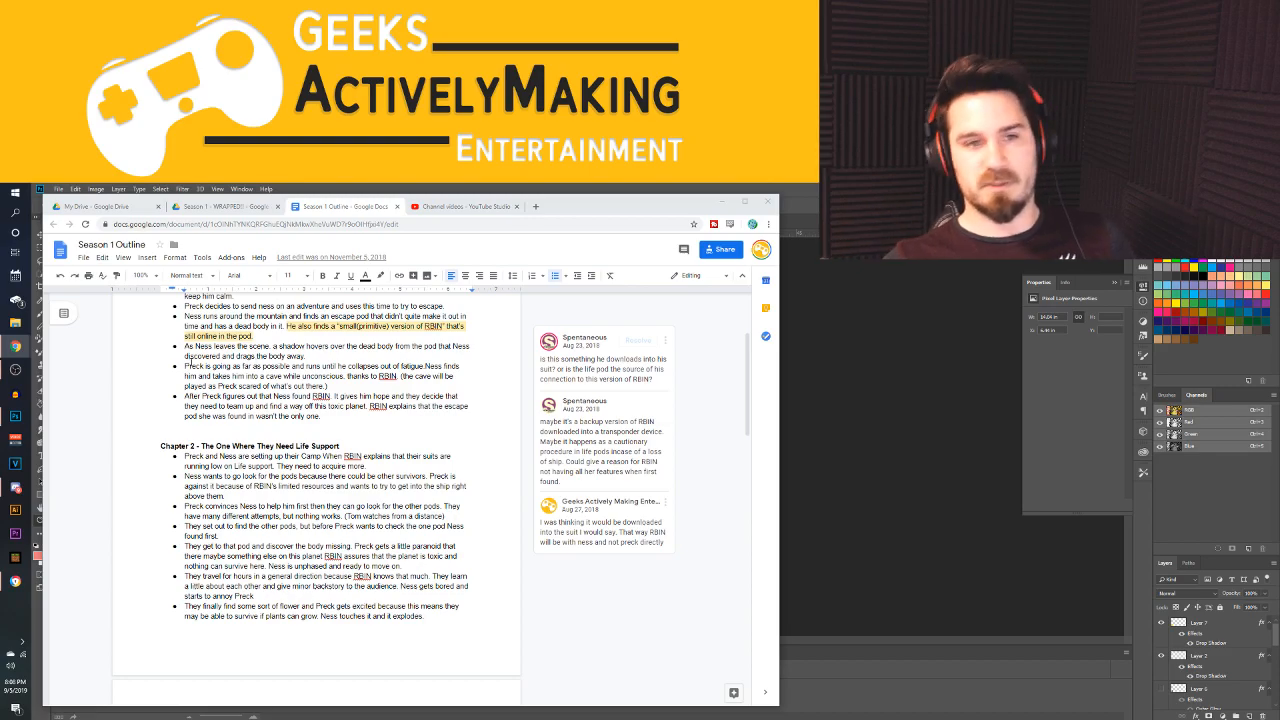
scroll(322, 556, "up", 3)
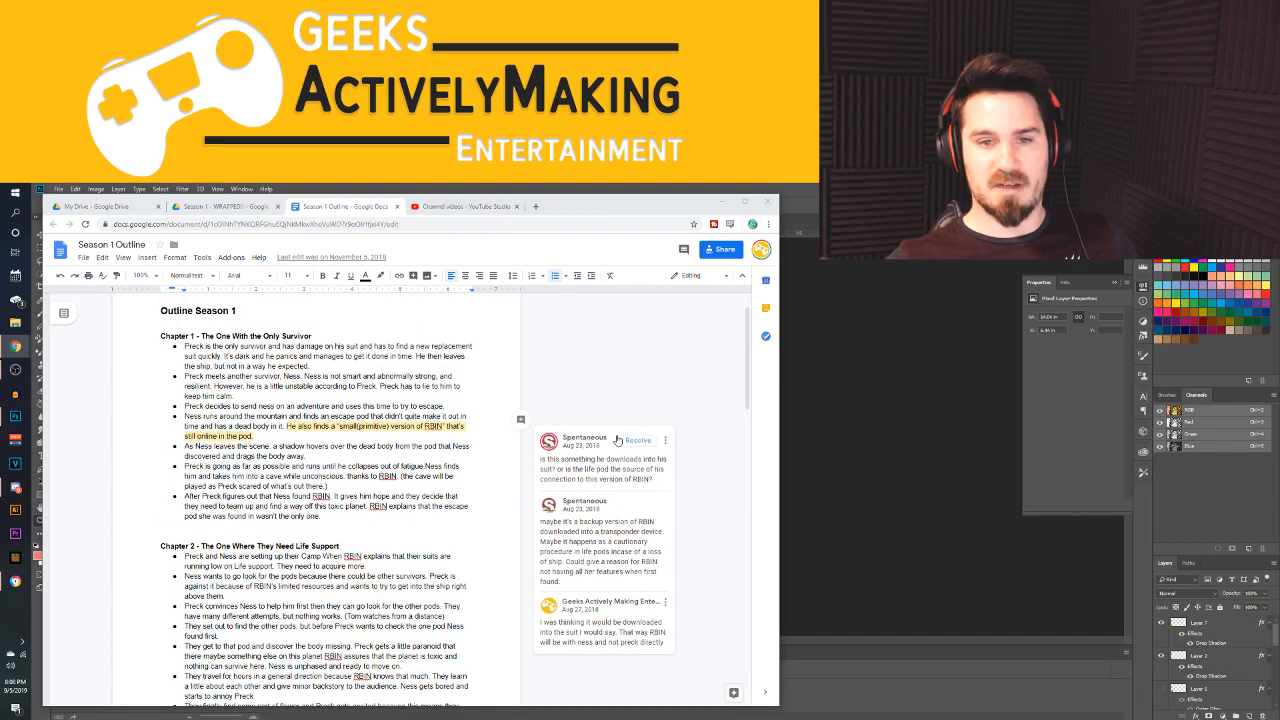
scroll(608, 450, "down", 10)
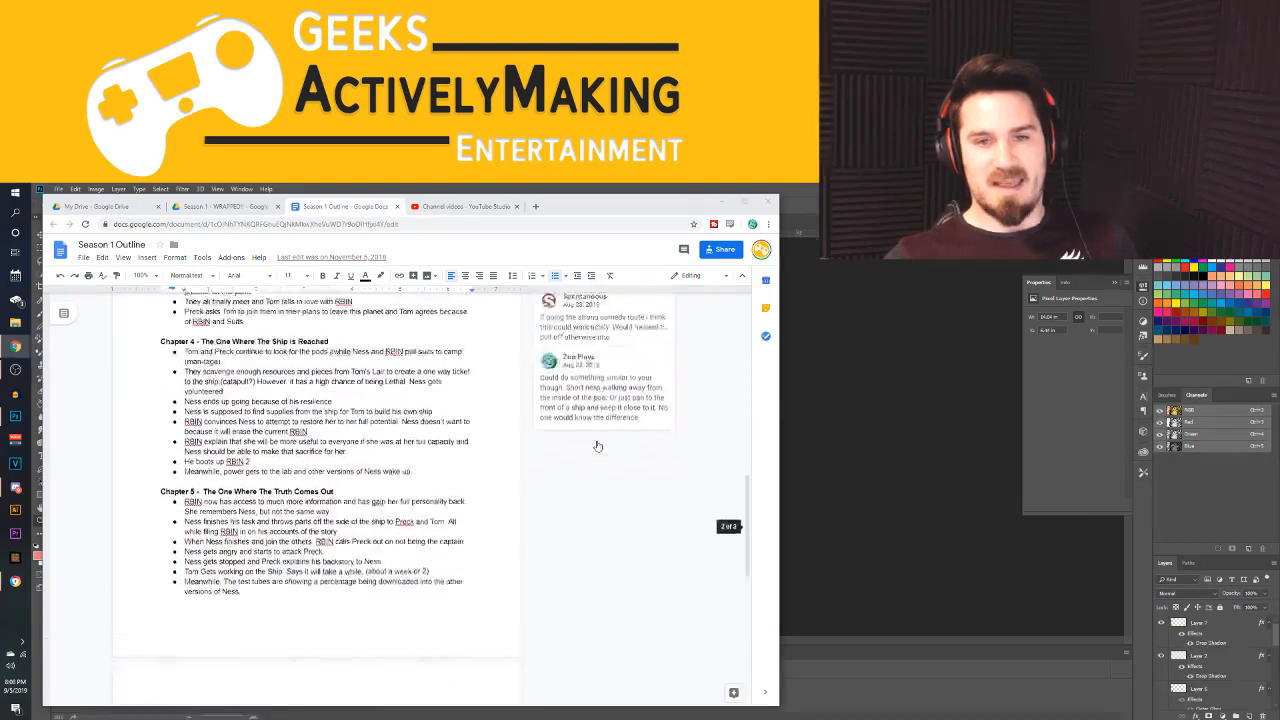
Close the Season 1 Outline document, return from its Drive folder to My Drive, and close that extra Drive tab
left_click(396, 206)
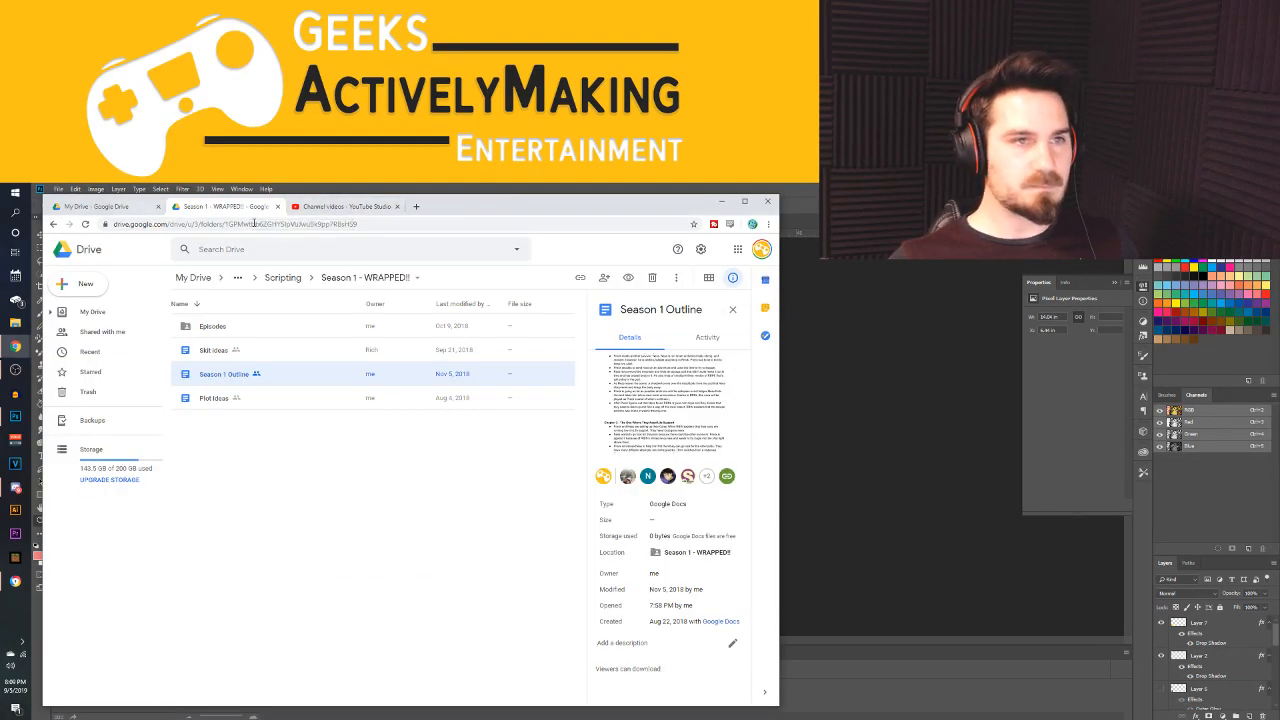
left_click(193, 277)
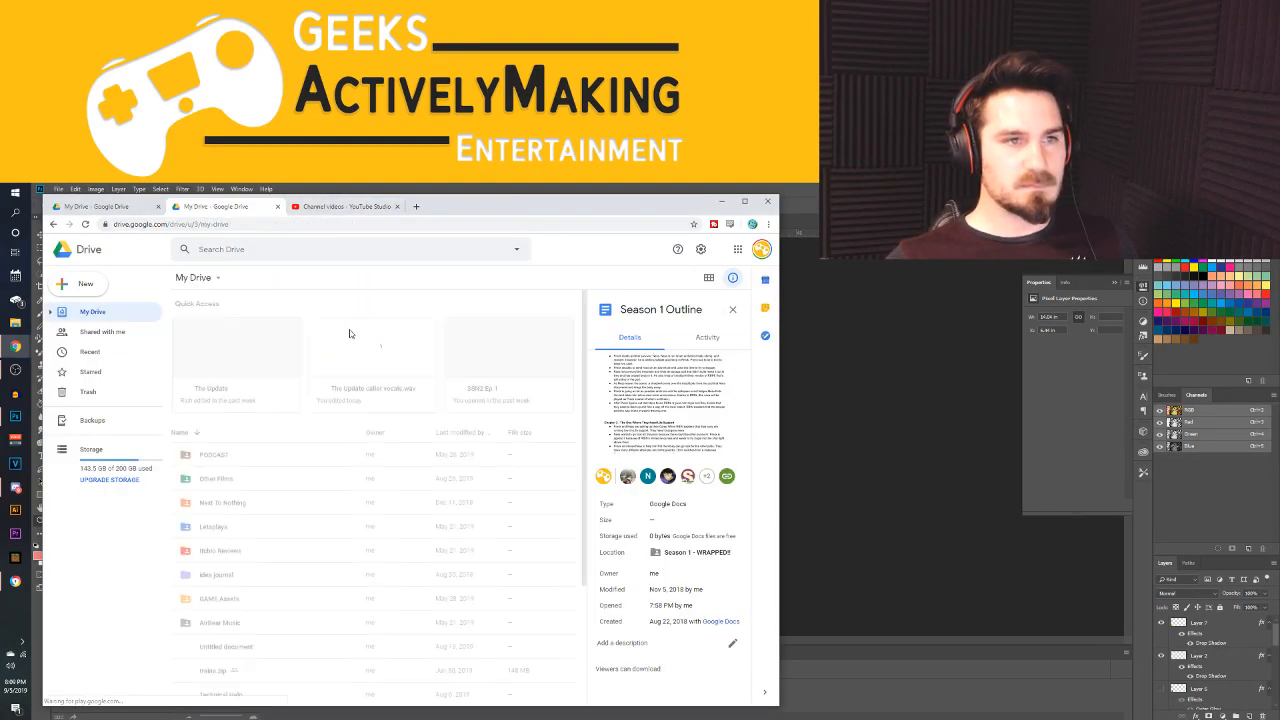
left_click(278, 209)
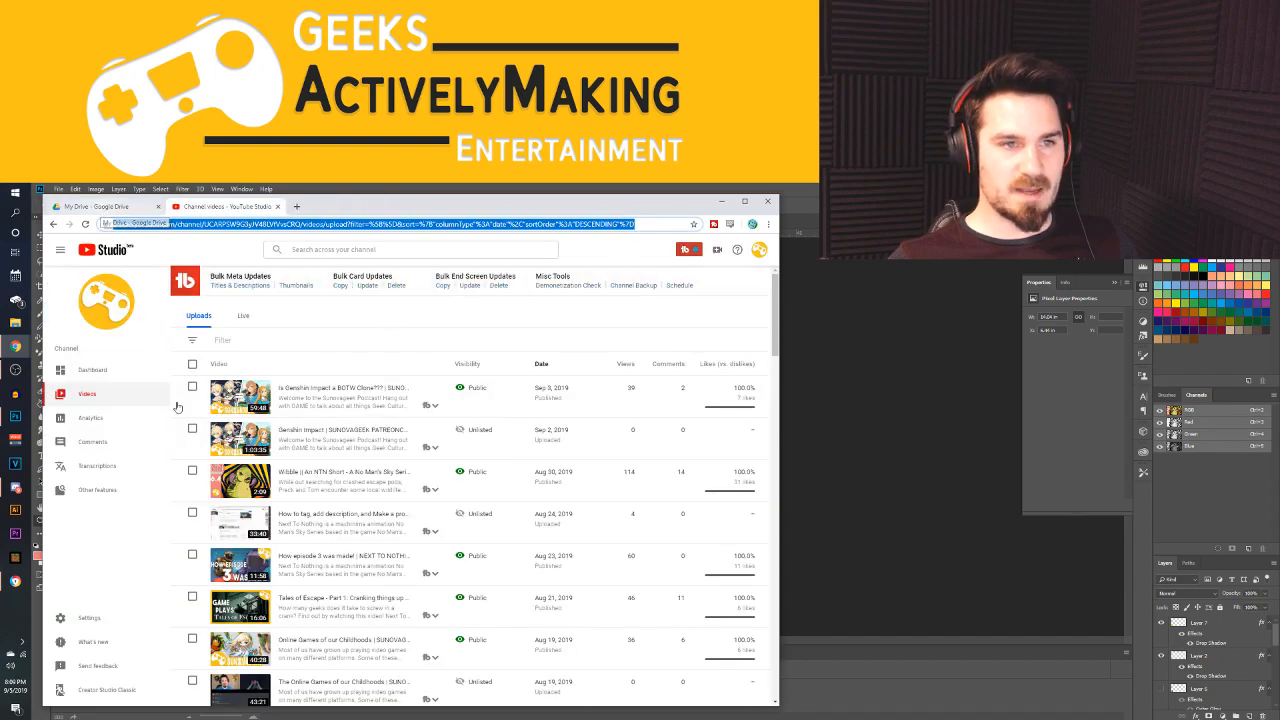
Look over the channel's uploaded videos, and switch to Photoshop to view the episode 6.4 thumbnail enlarged
scroll(320, 446, "down", 3)
scroll(318, 448, "up", 3)
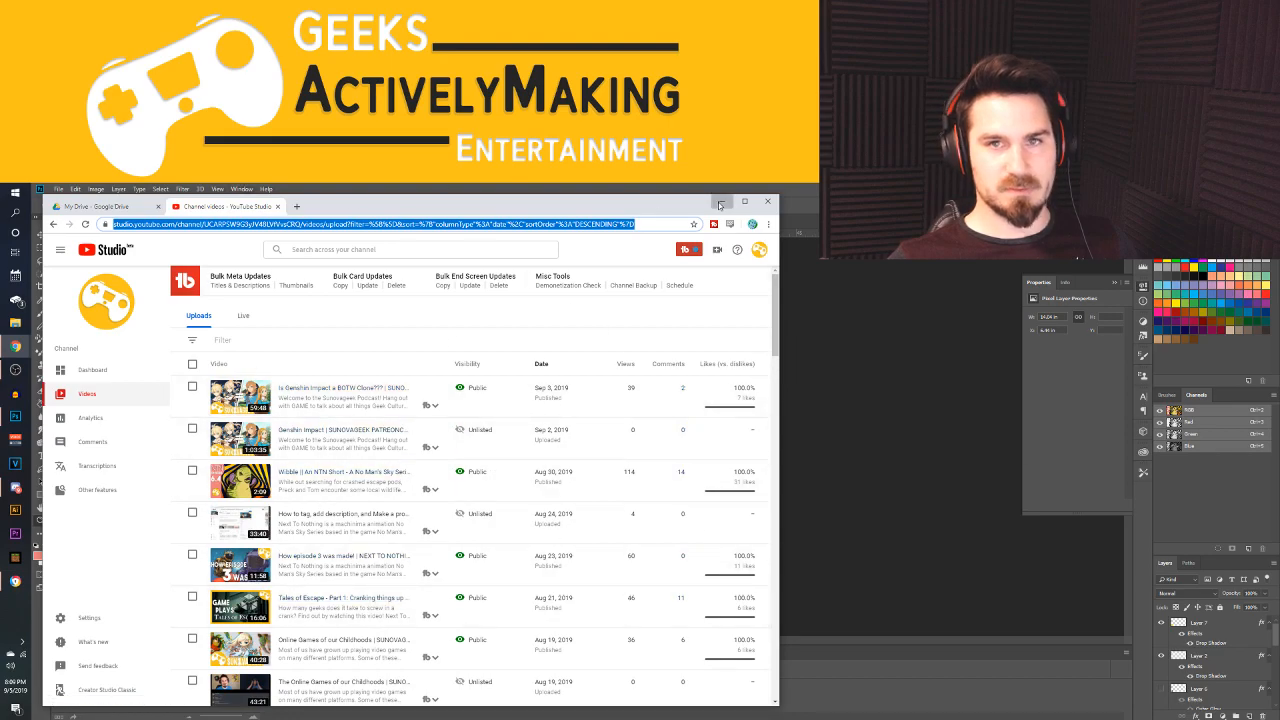
left_click(720, 204)
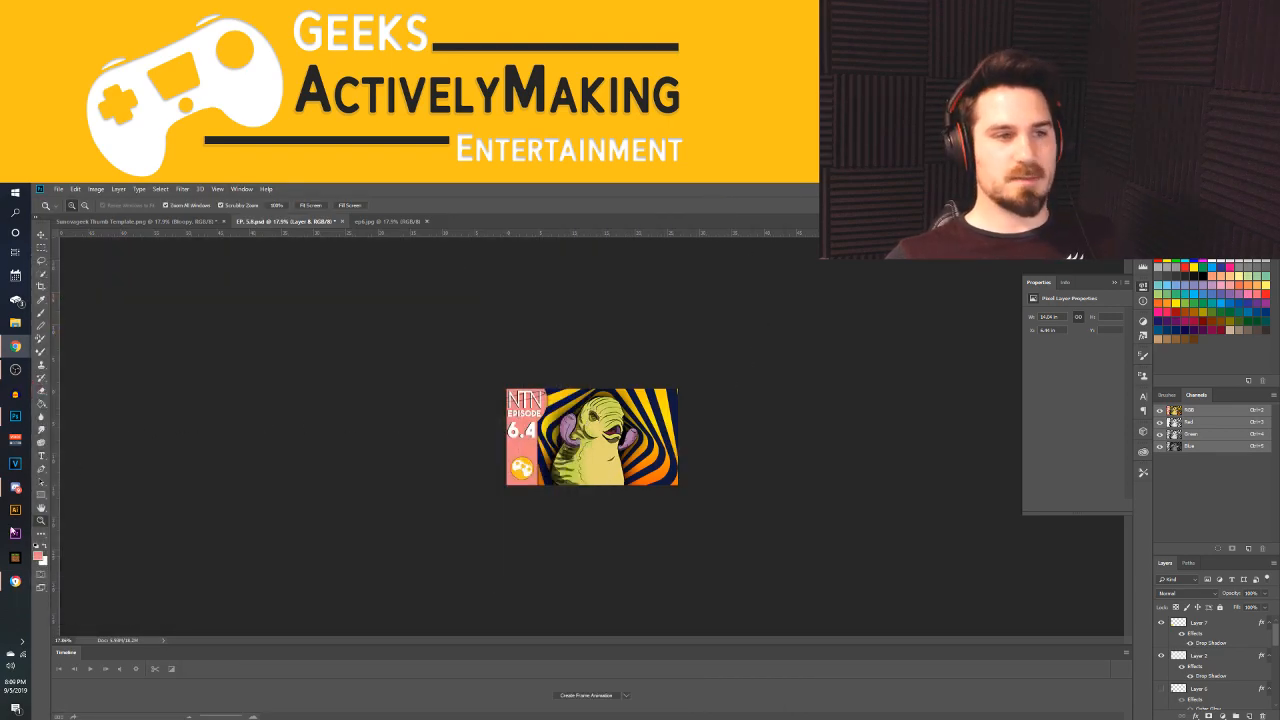
mouse_move(588, 438)
left_mouse_down()
mouse_move(639, 443)
mouse_move(590, 442)
left_mouse_up()
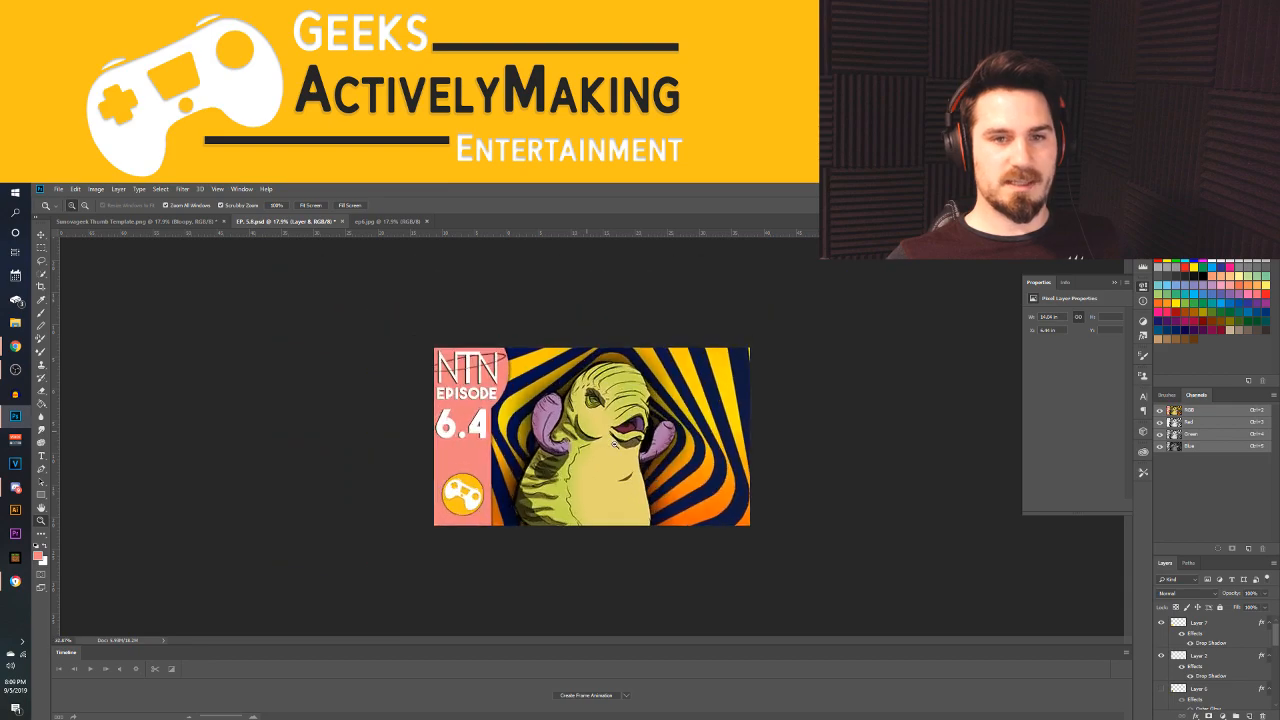
left_click(137, 221)
left_click(57, 188)
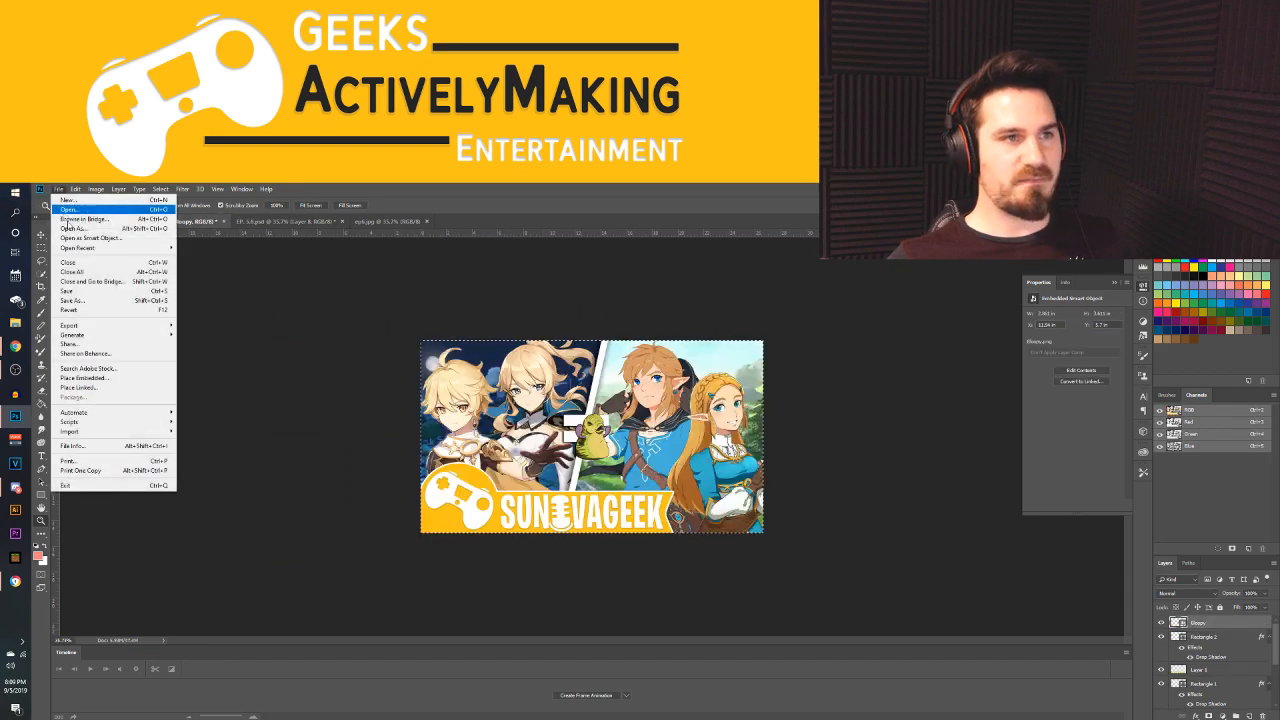
left_click(80, 212)
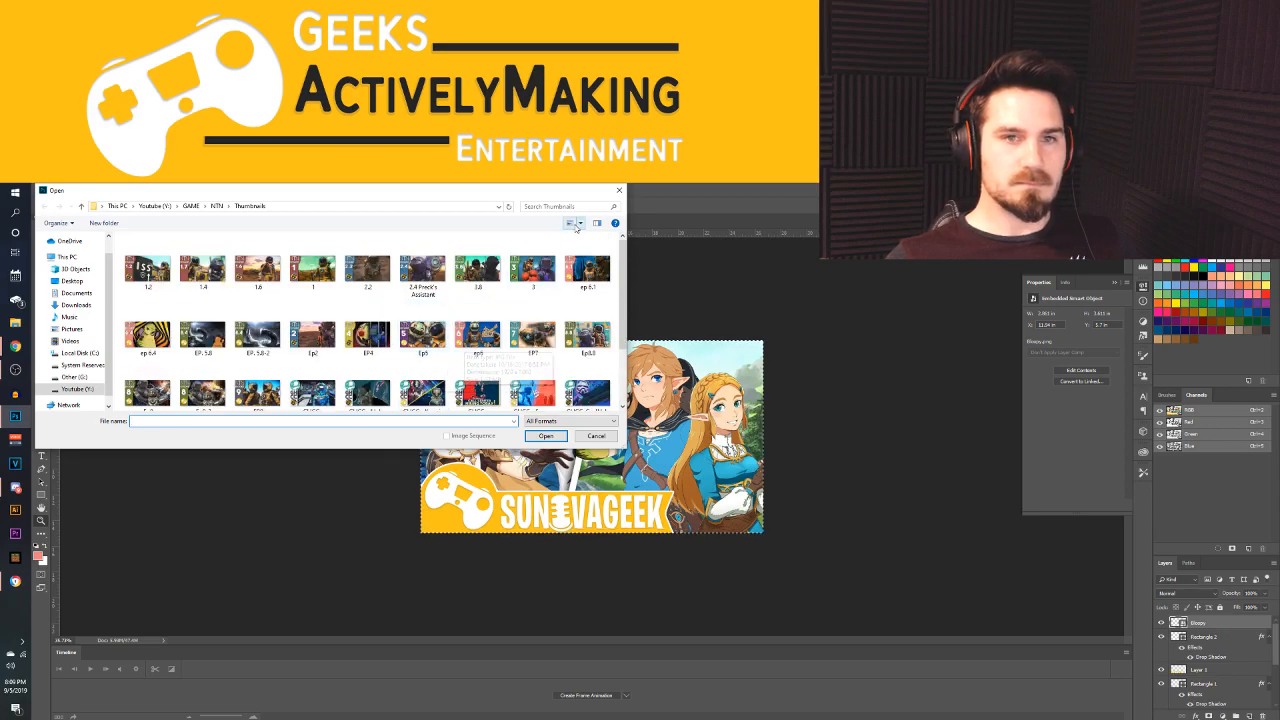
left_click(620, 189)
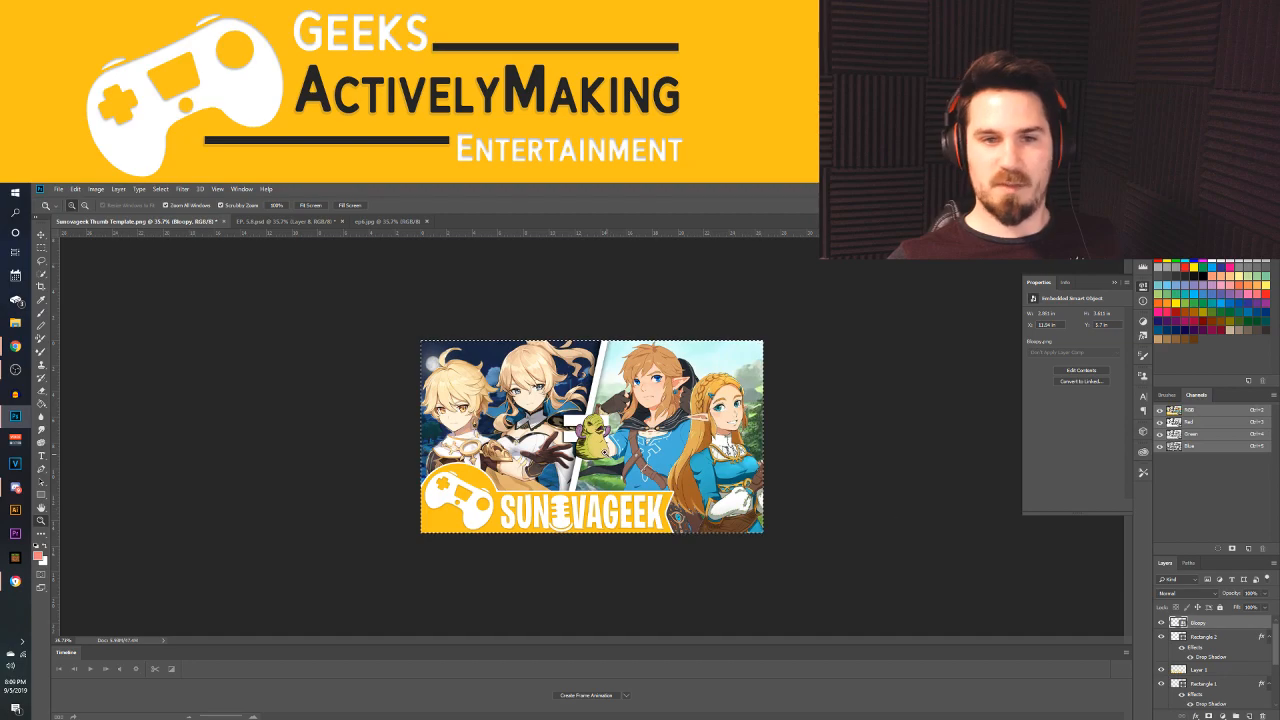
Deselect the template's active layer, and close the episode 6.4 thumbnail without saving as well as the episode 6 image
key("v")
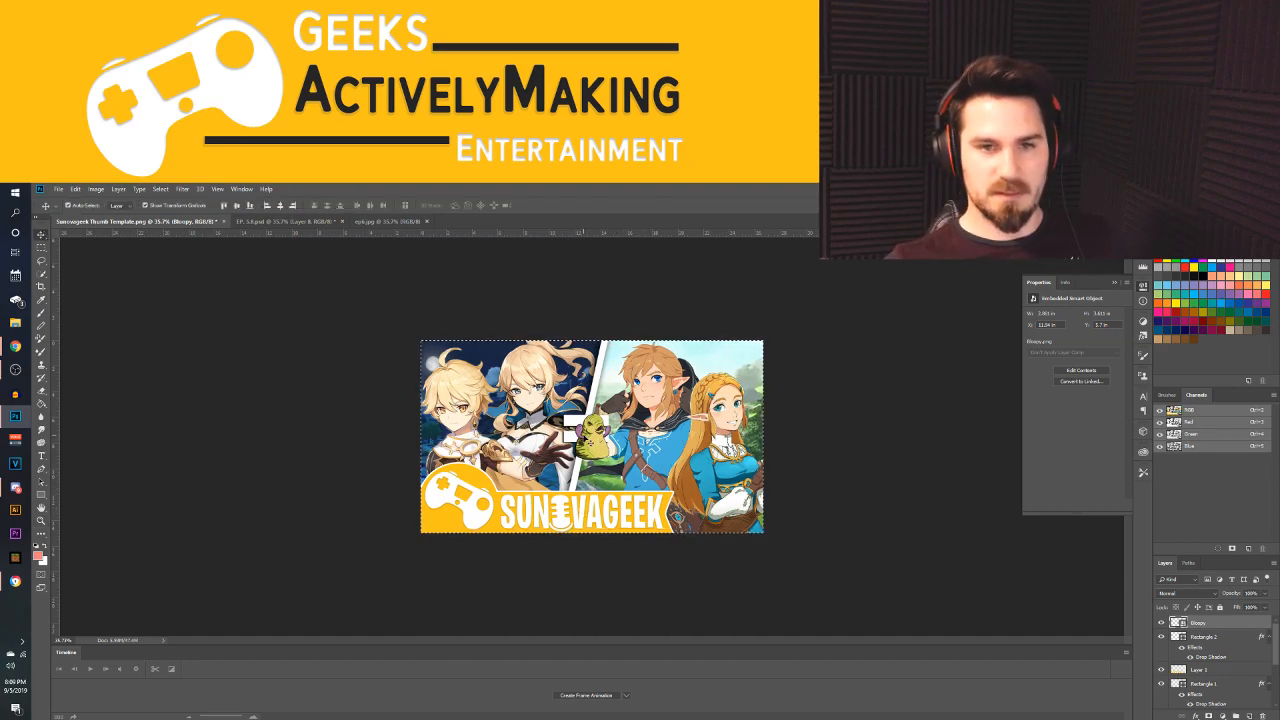
left_click(279, 382)
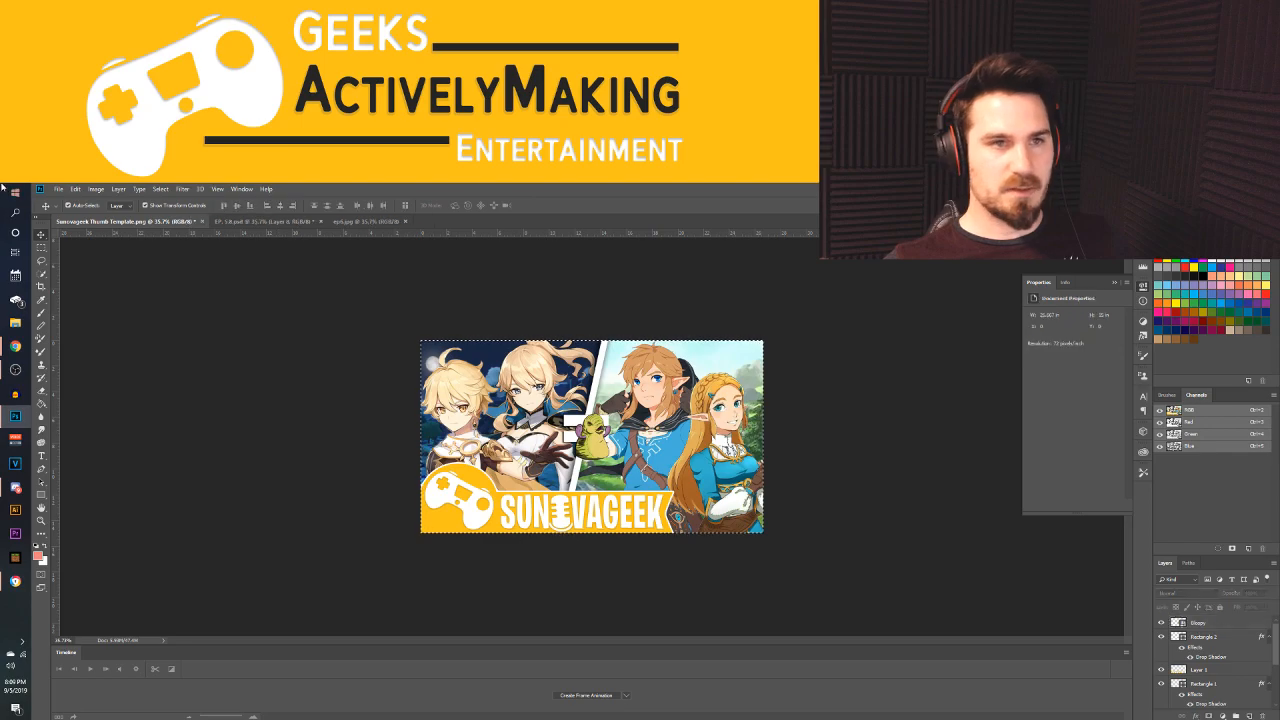
left_click(321, 221)
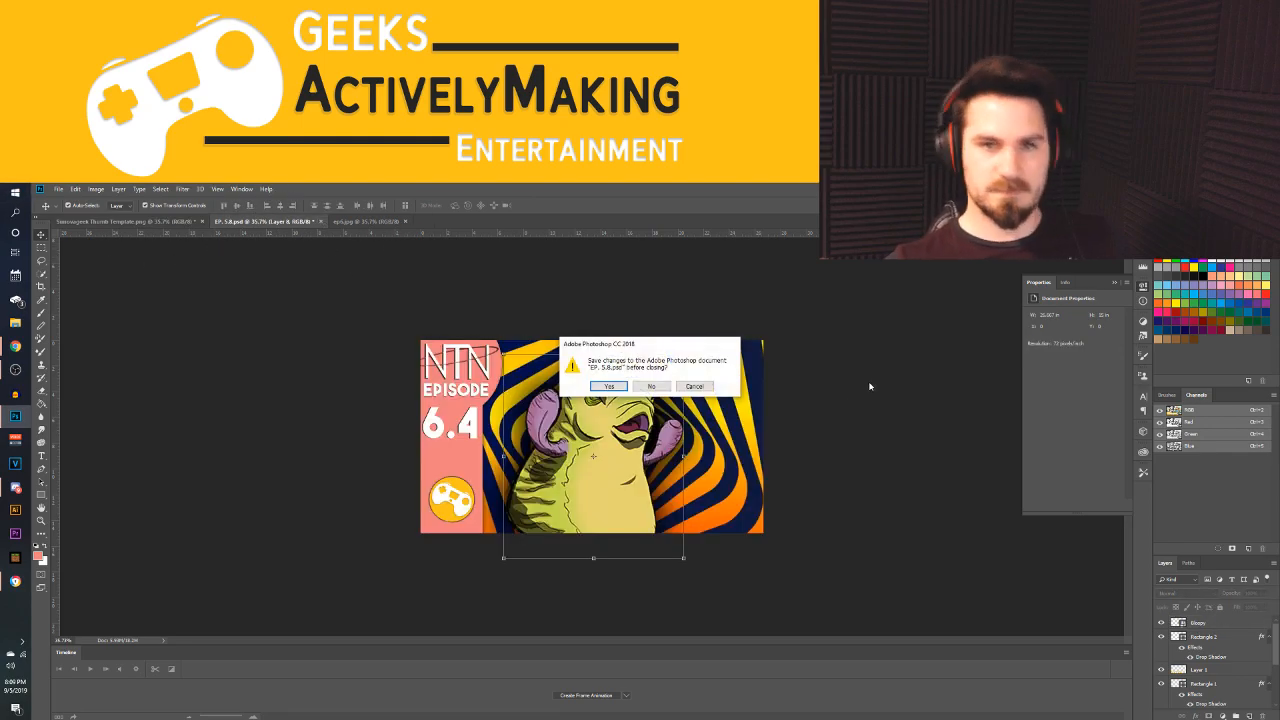
left_click(650, 386)
left_click(245, 221)
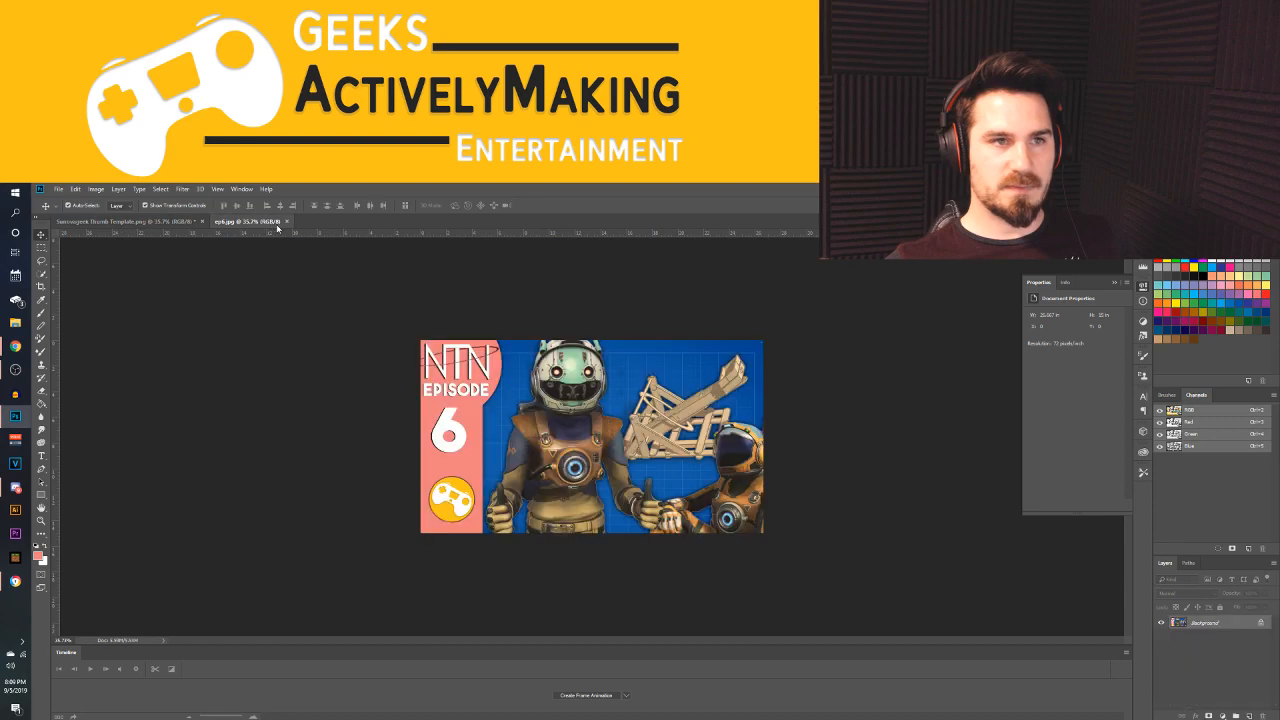
left_click(287, 221)
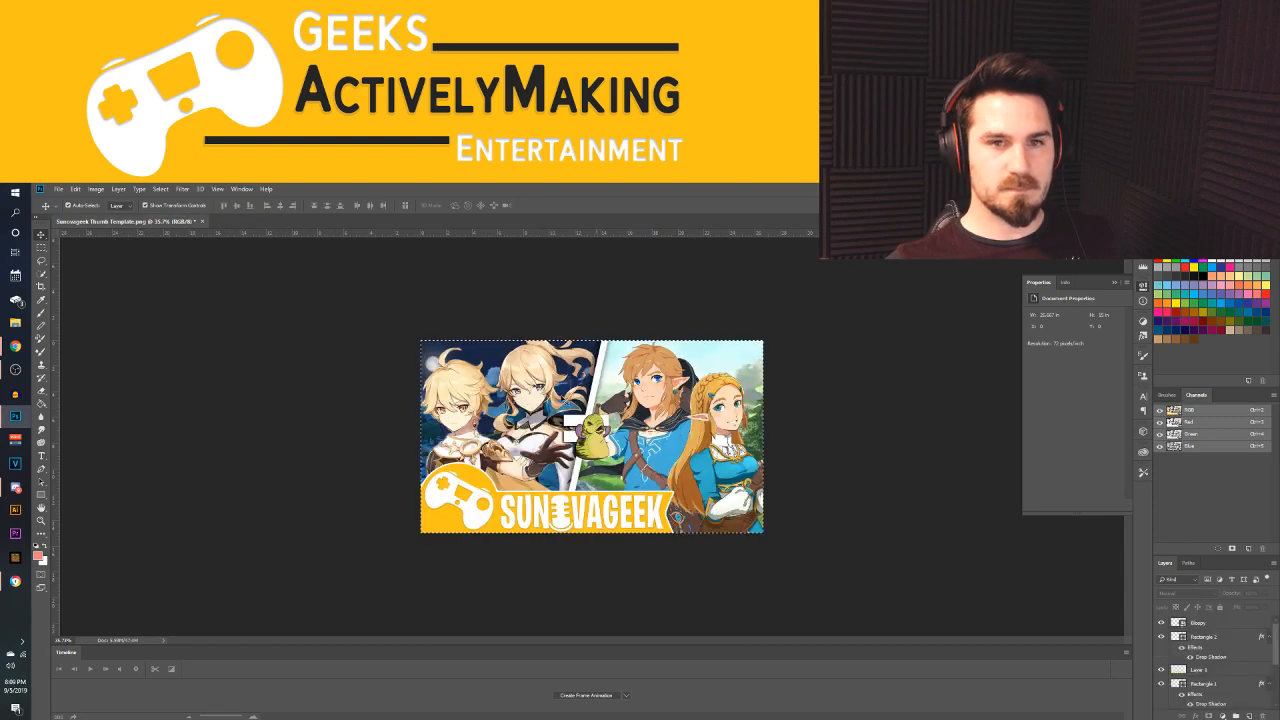
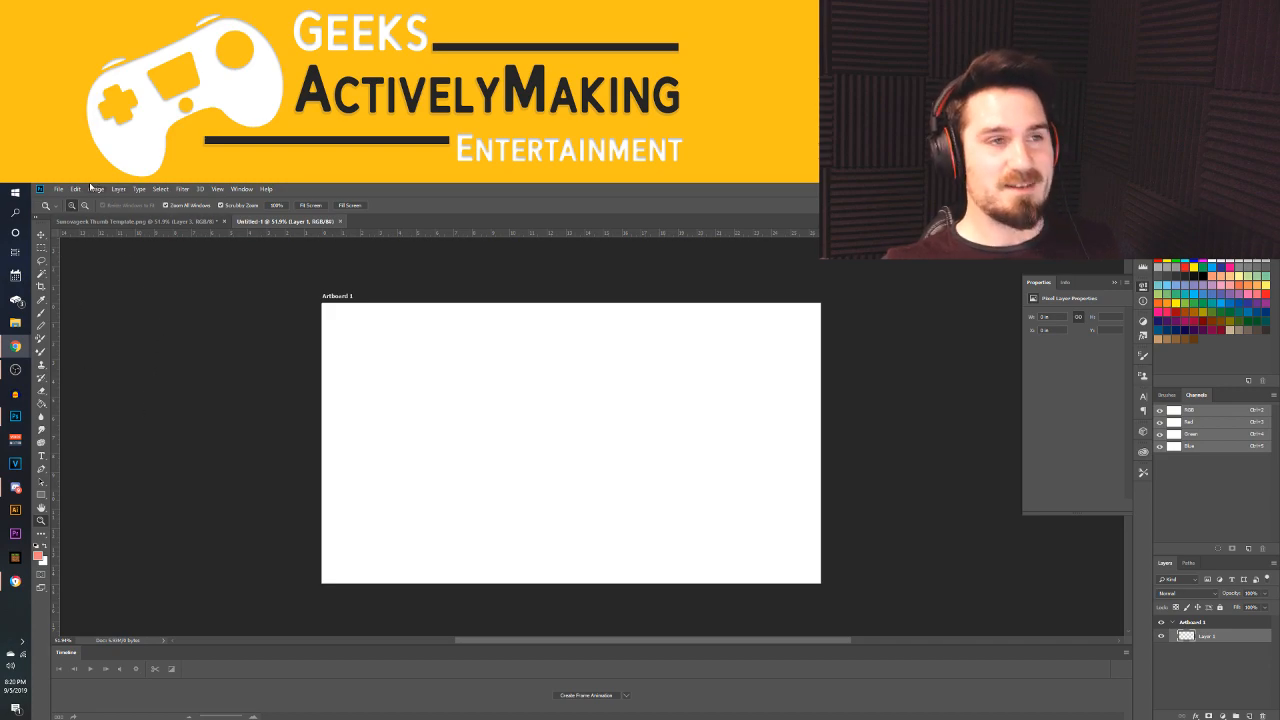
left_click(59, 188)
left_click(75, 207)
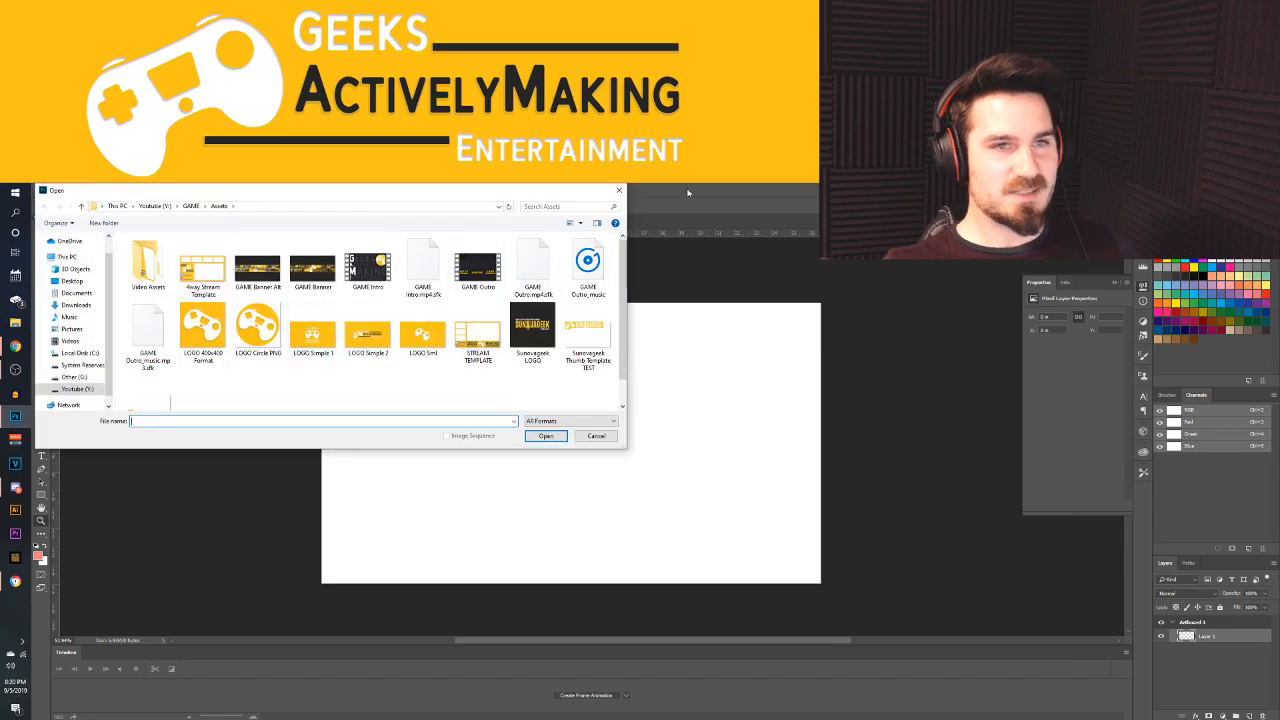
left_click(620, 190)
Switch to Chrome and search Google Images for "pokemon" in a new tab
mouse_move(15, 346)
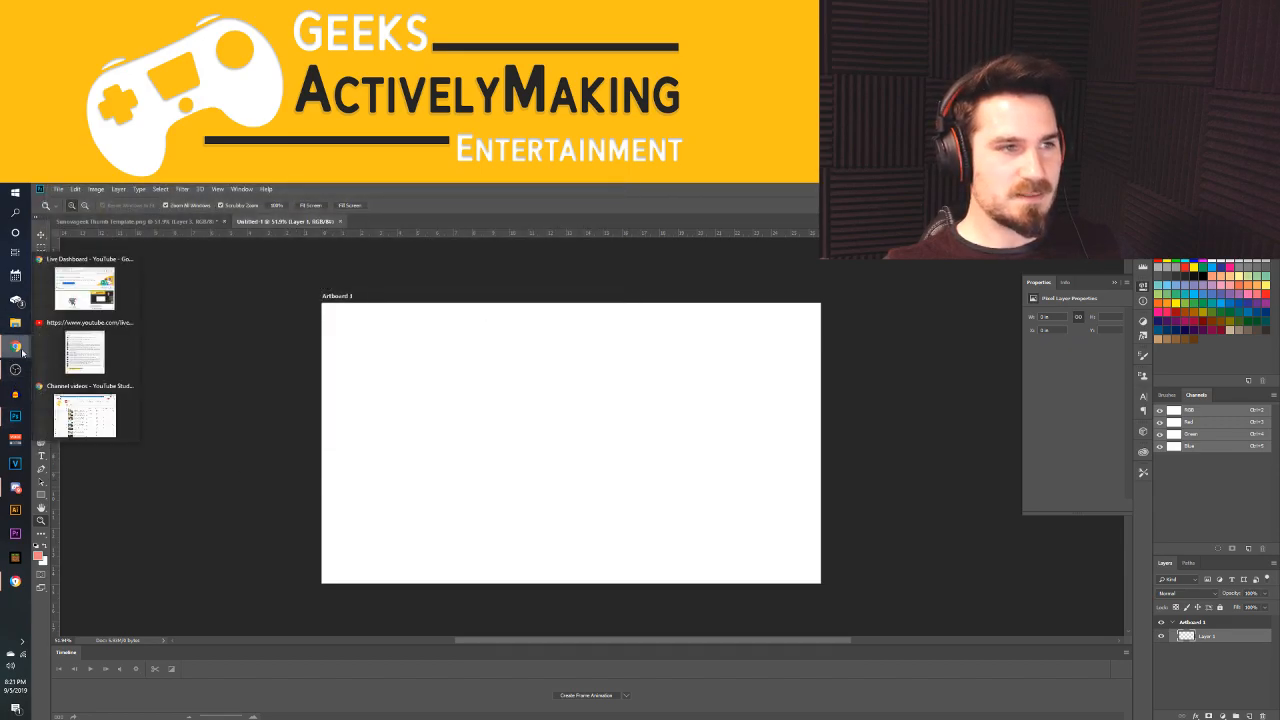
left_click(96, 426)
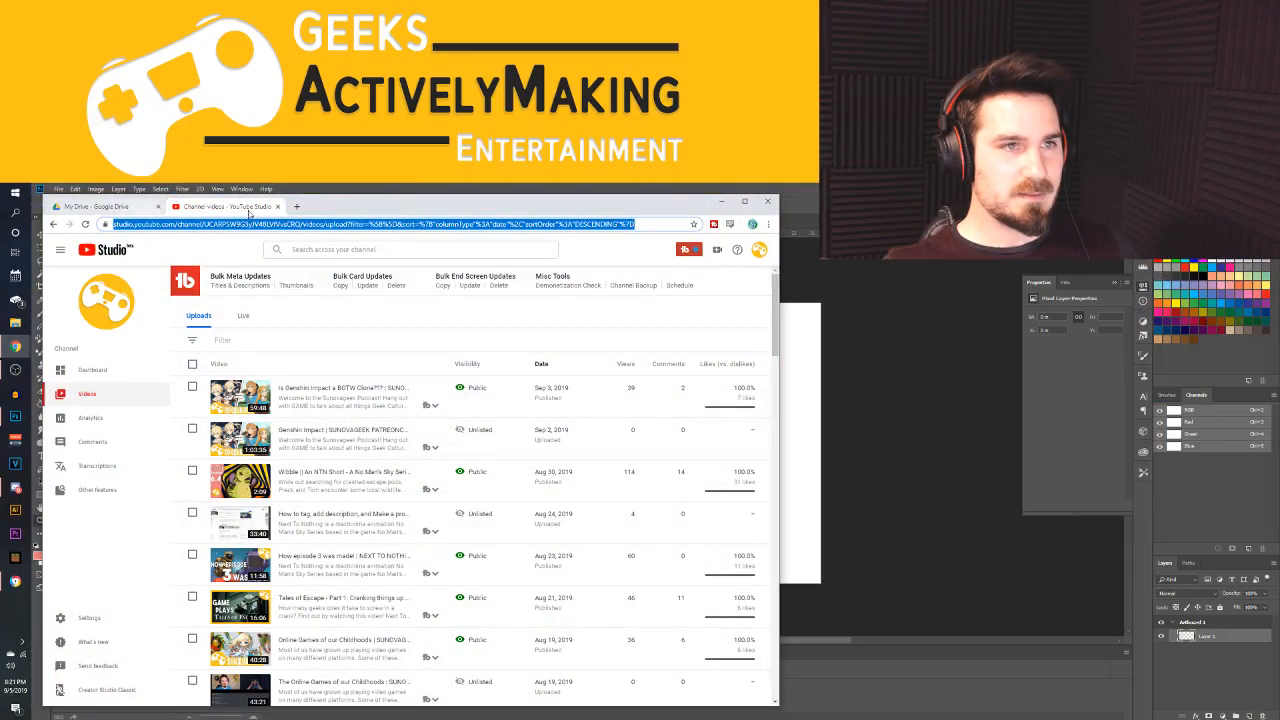
left_click(296, 206)
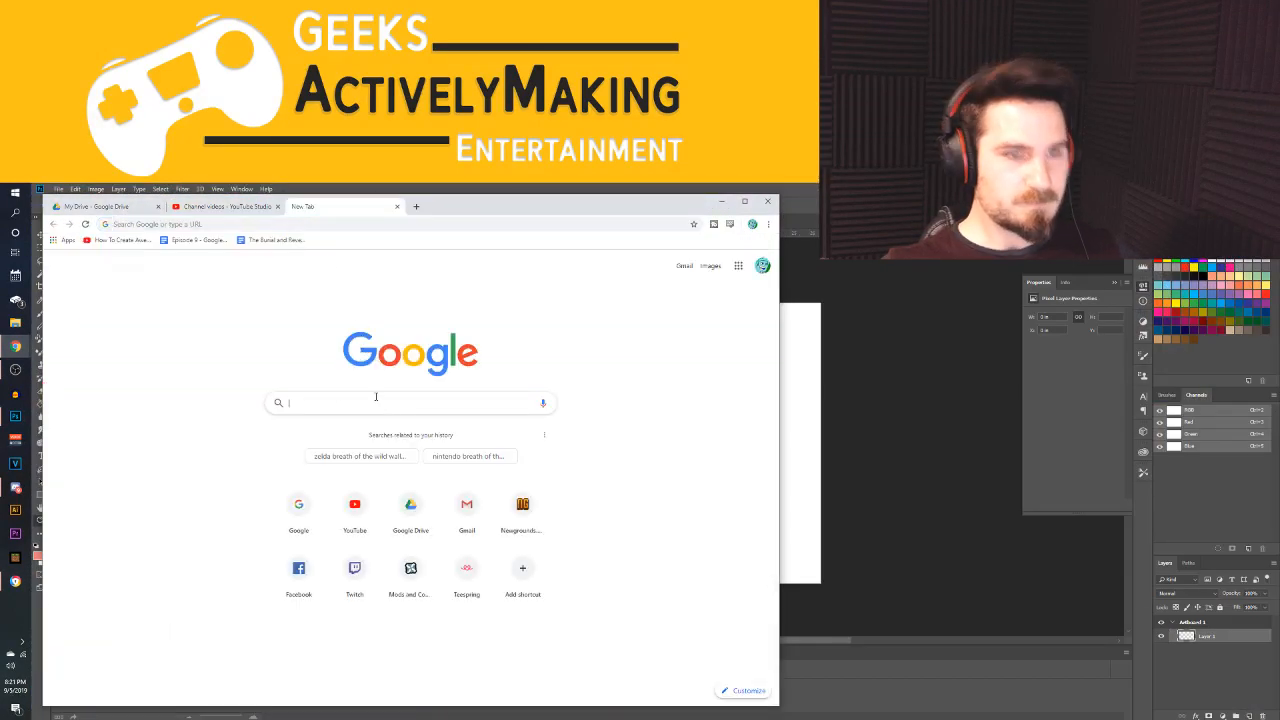
type("pokemon")
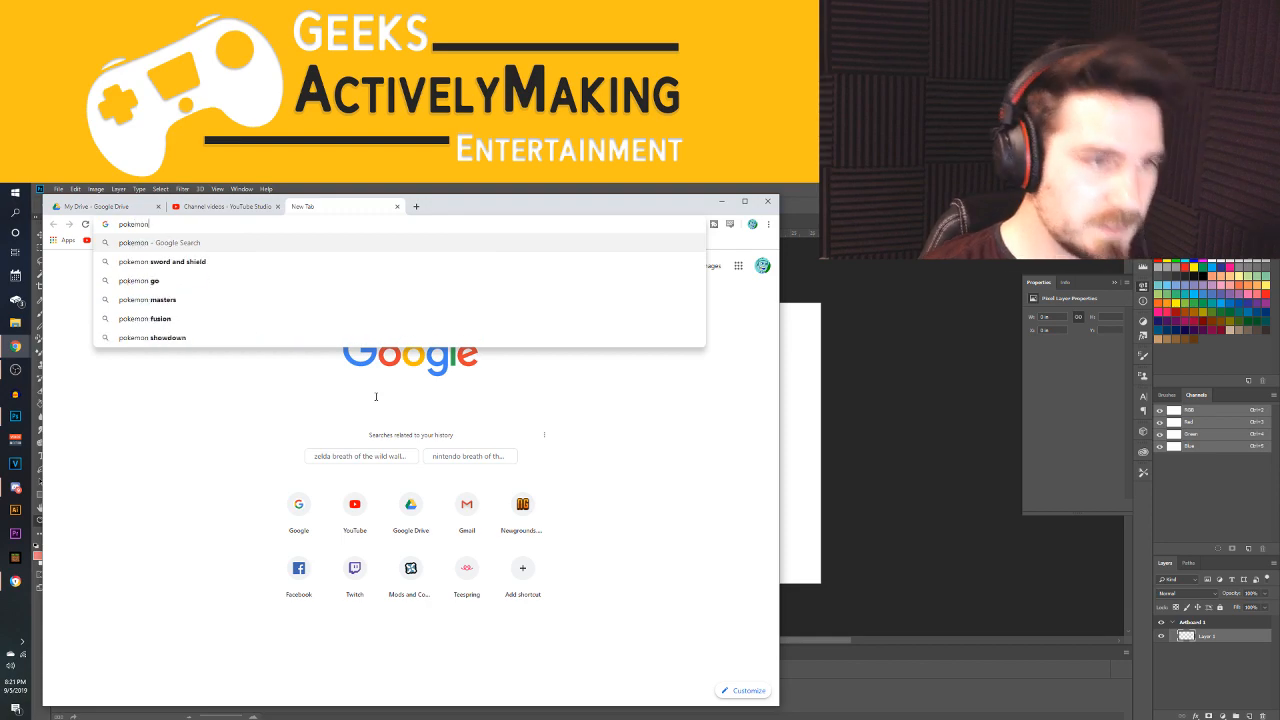
key("Return")
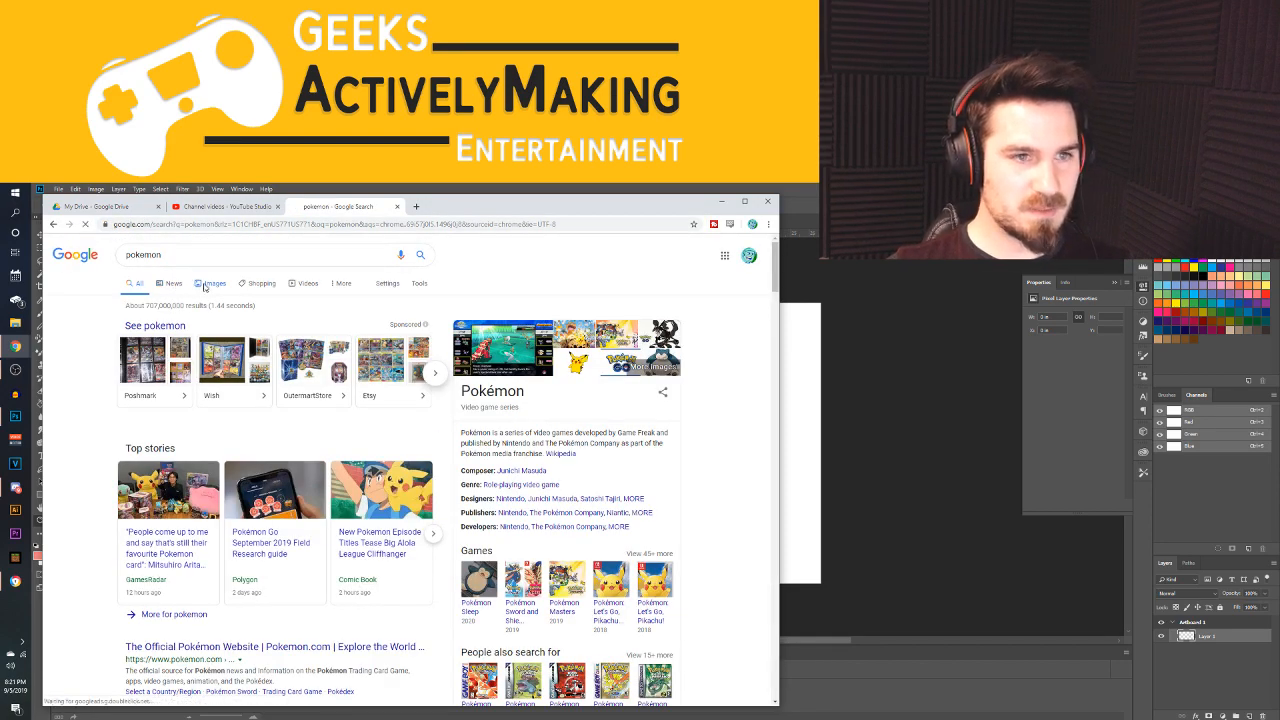
left_click(212, 284)
Browse the Pokémon image results and preview the character grid titled "This AI Draws Horrifying New Pokémon"
scroll(651, 431, "down", 3)
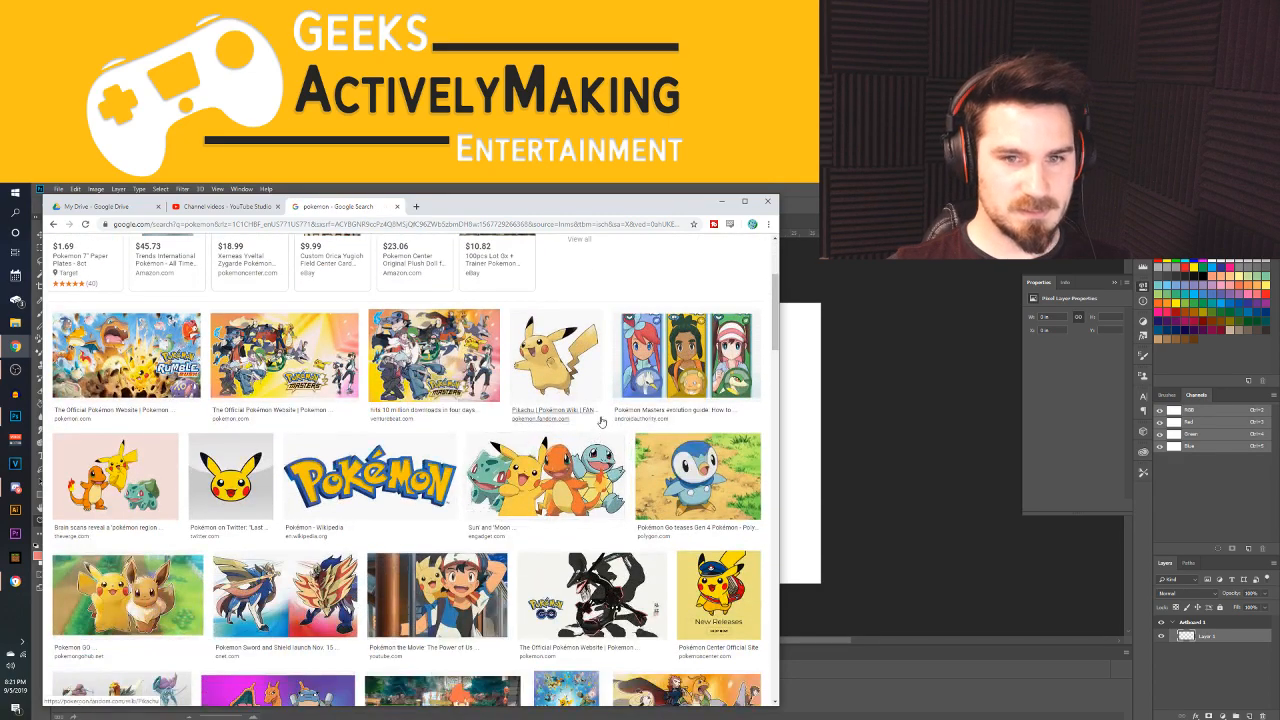
scroll(533, 428, "down", 2)
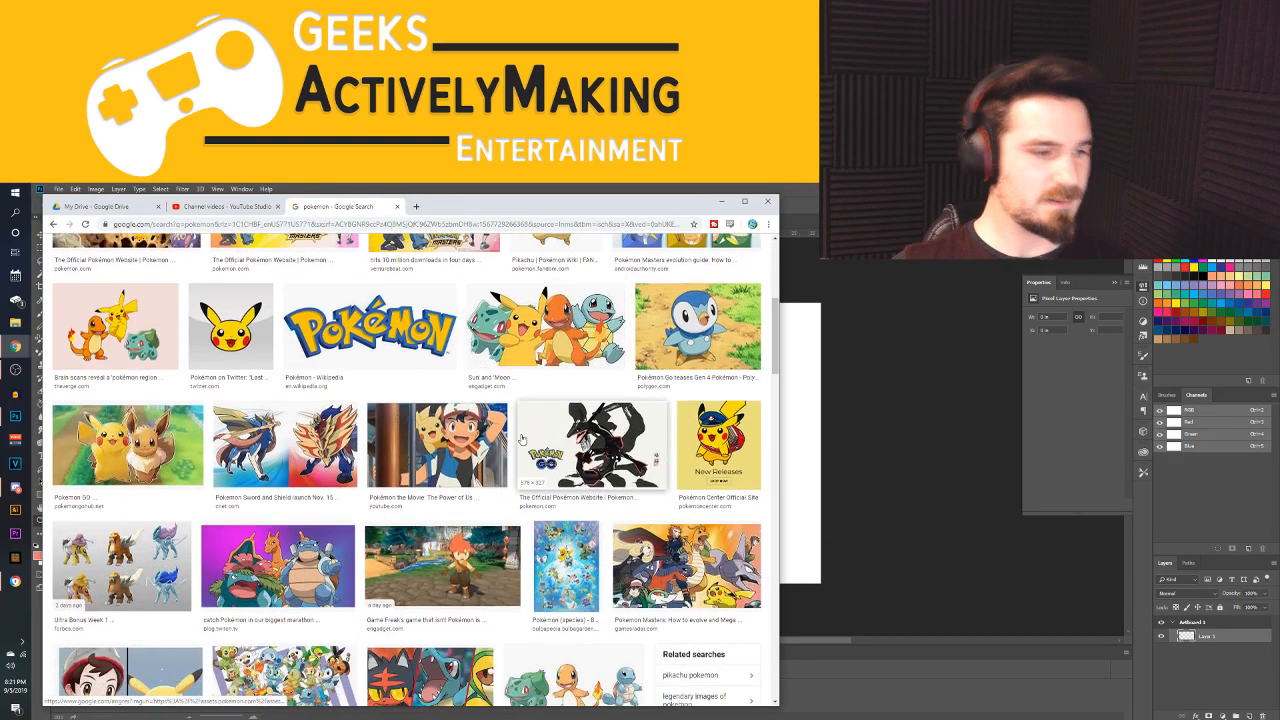
scroll(466, 438, "down", 2)
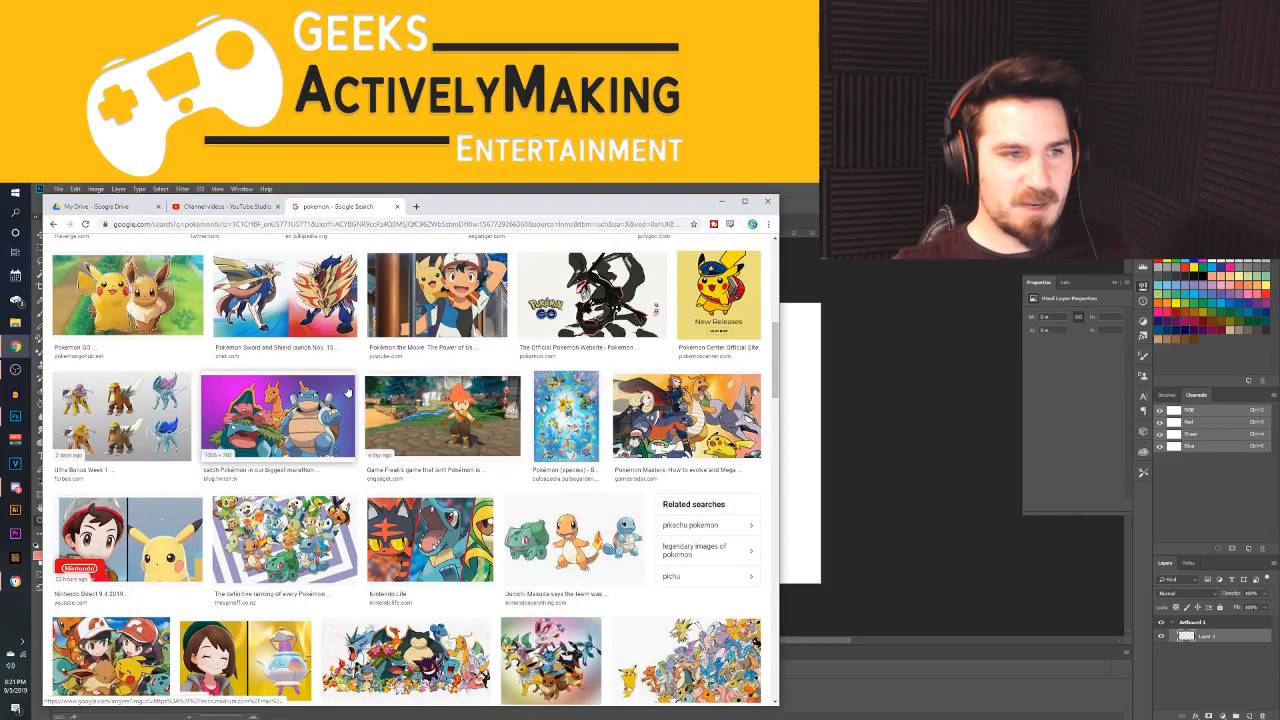
scroll(466, 438, "down", 4)
scroll(536, 441, "down", 2)
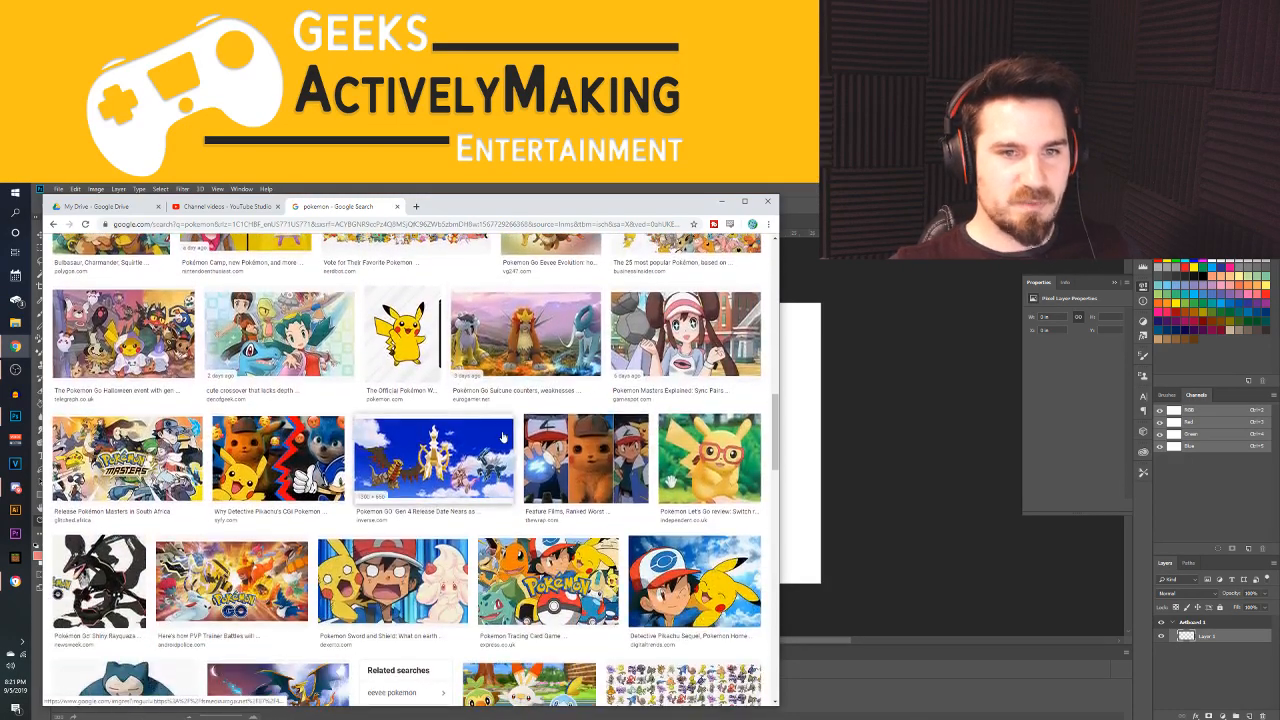
scroll(502, 435, "down", 5)
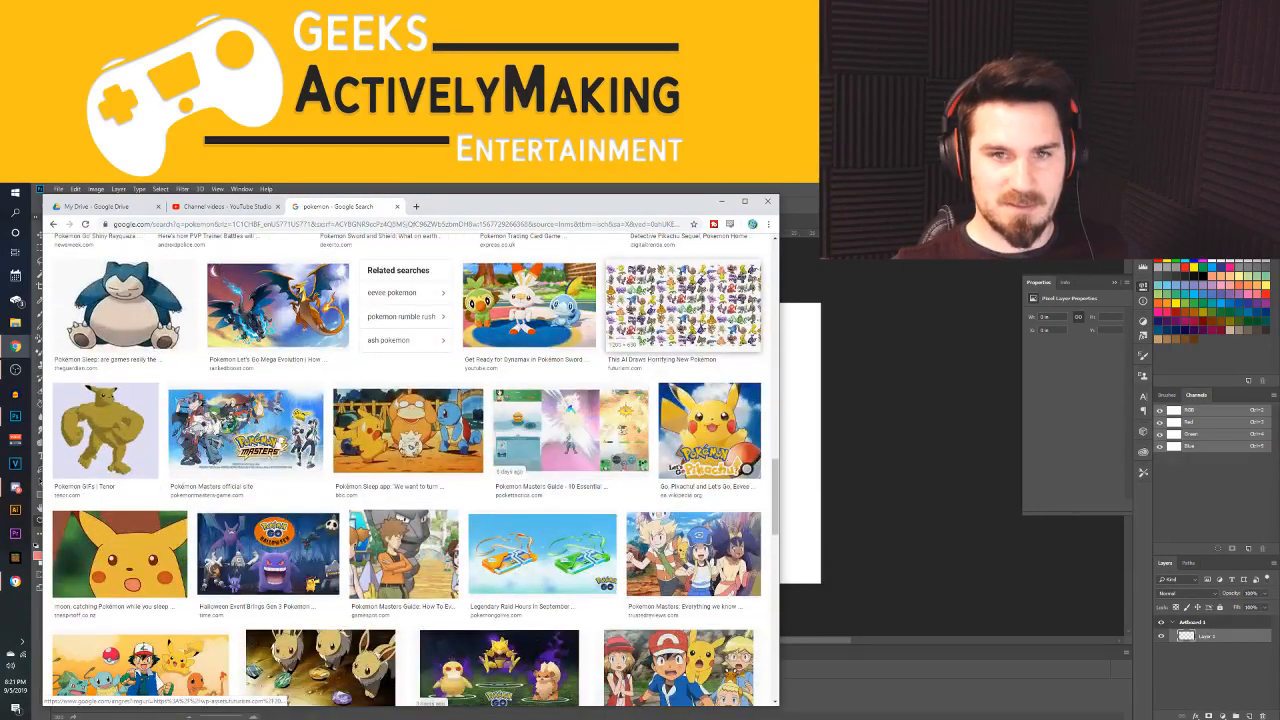
left_click(697, 303)
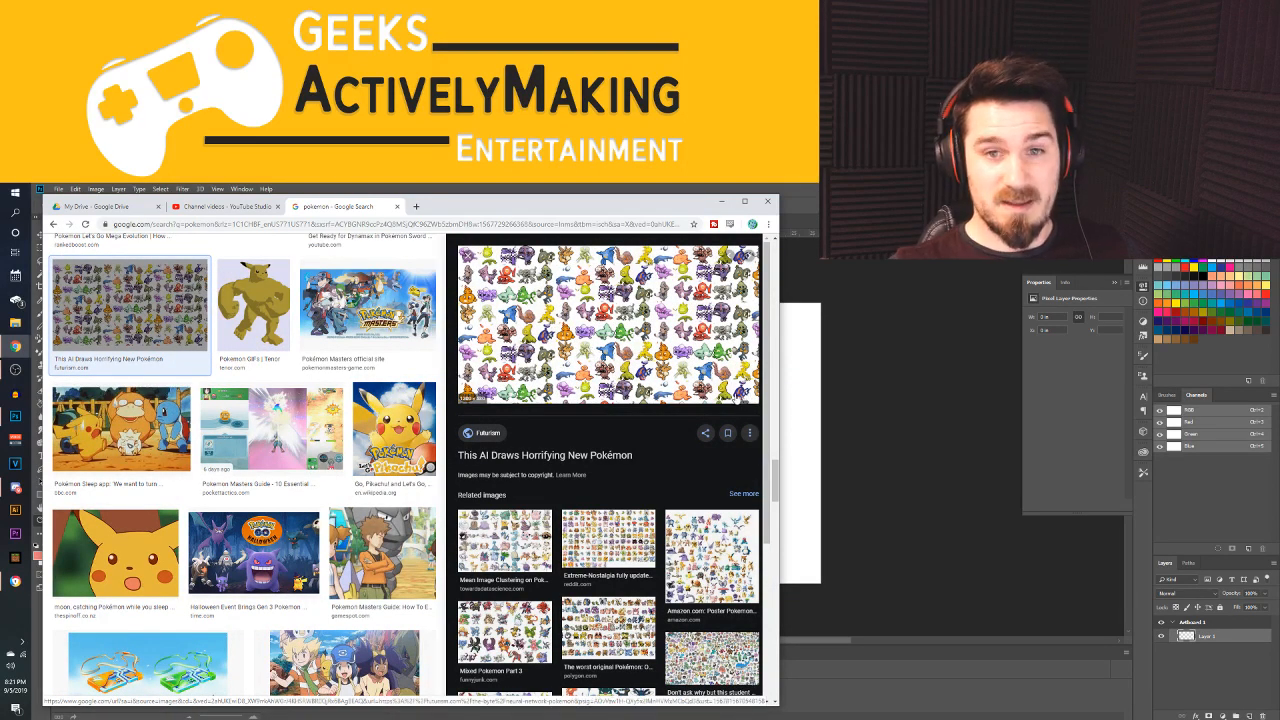
Preview the related "Mean Image Clustering" and "Coolest Pokémon by Picture Quiz" grids, and look through the latter's related images
scroll(501, 569, "down", 2)
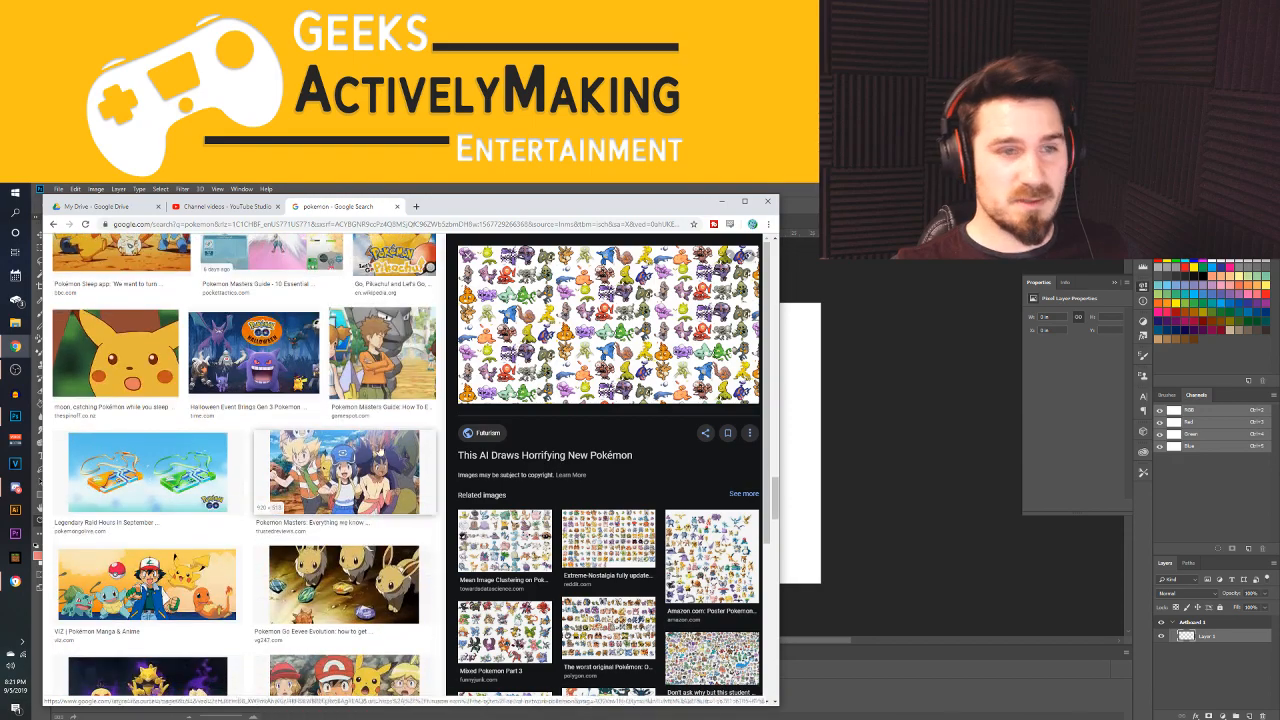
left_click(501, 569)
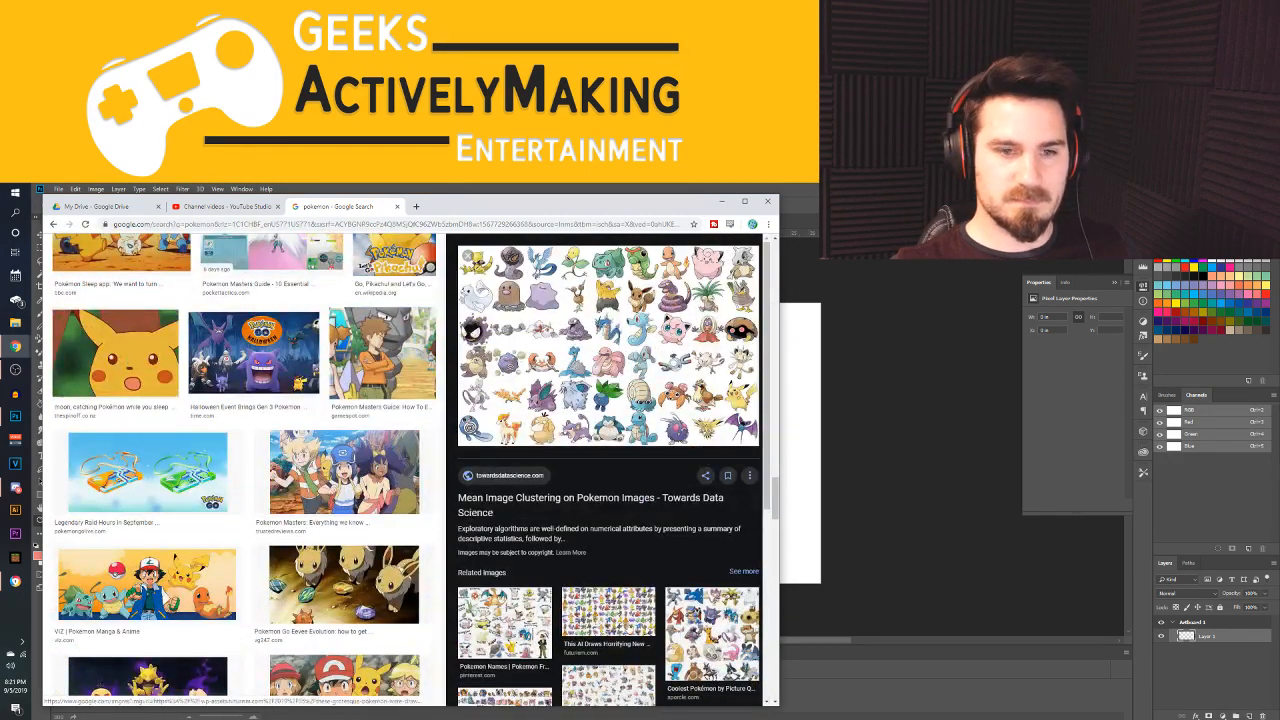
left_click(703, 616)
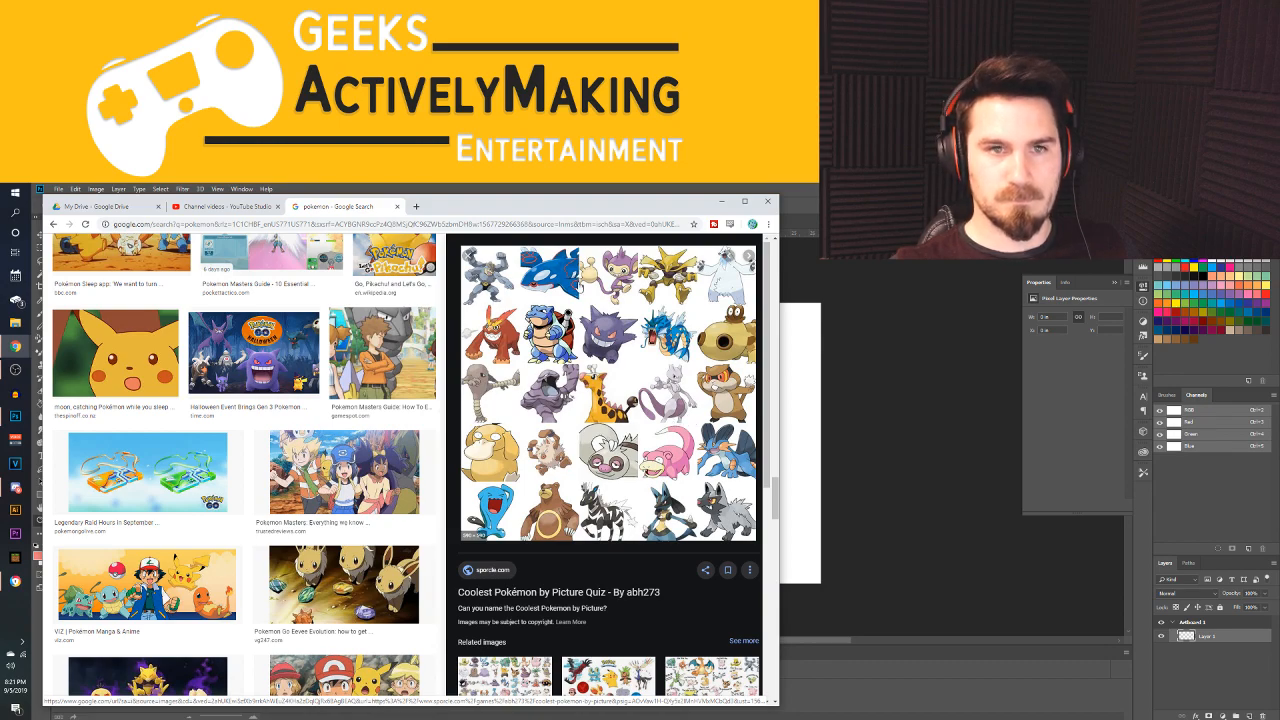
scroll(667, 475, "down", 3)
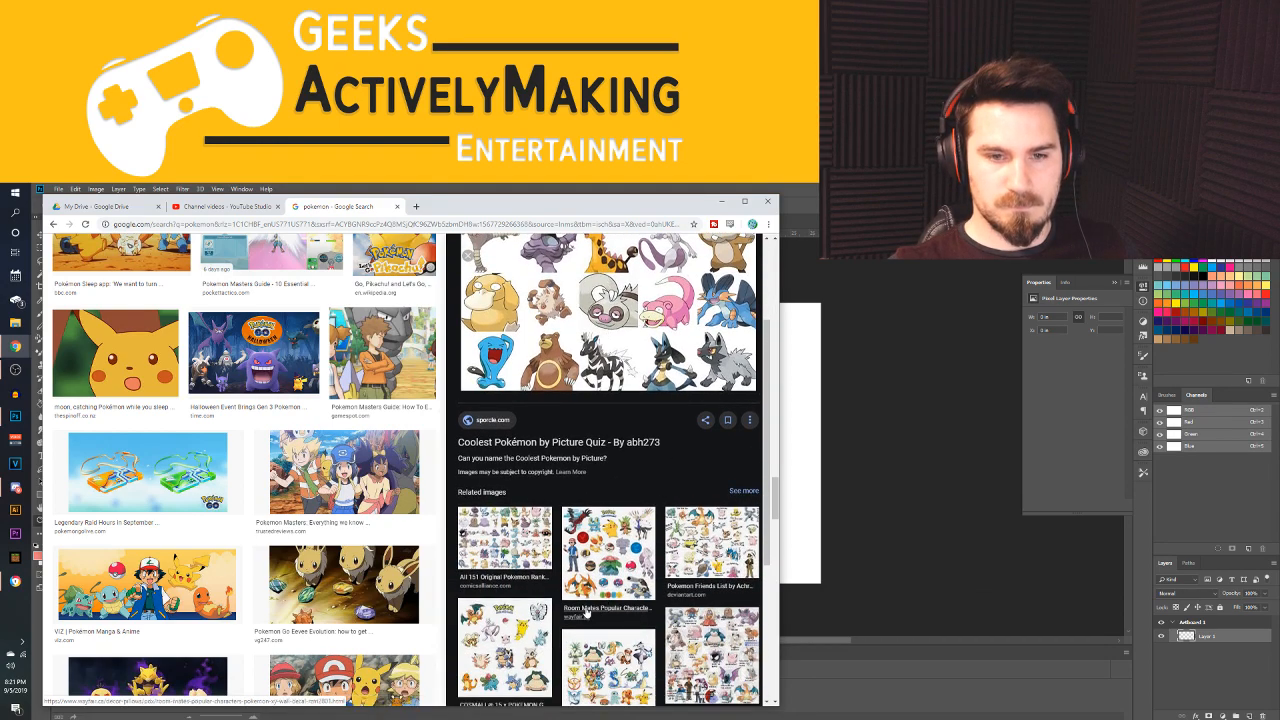
scroll(600, 590, "up", 3)
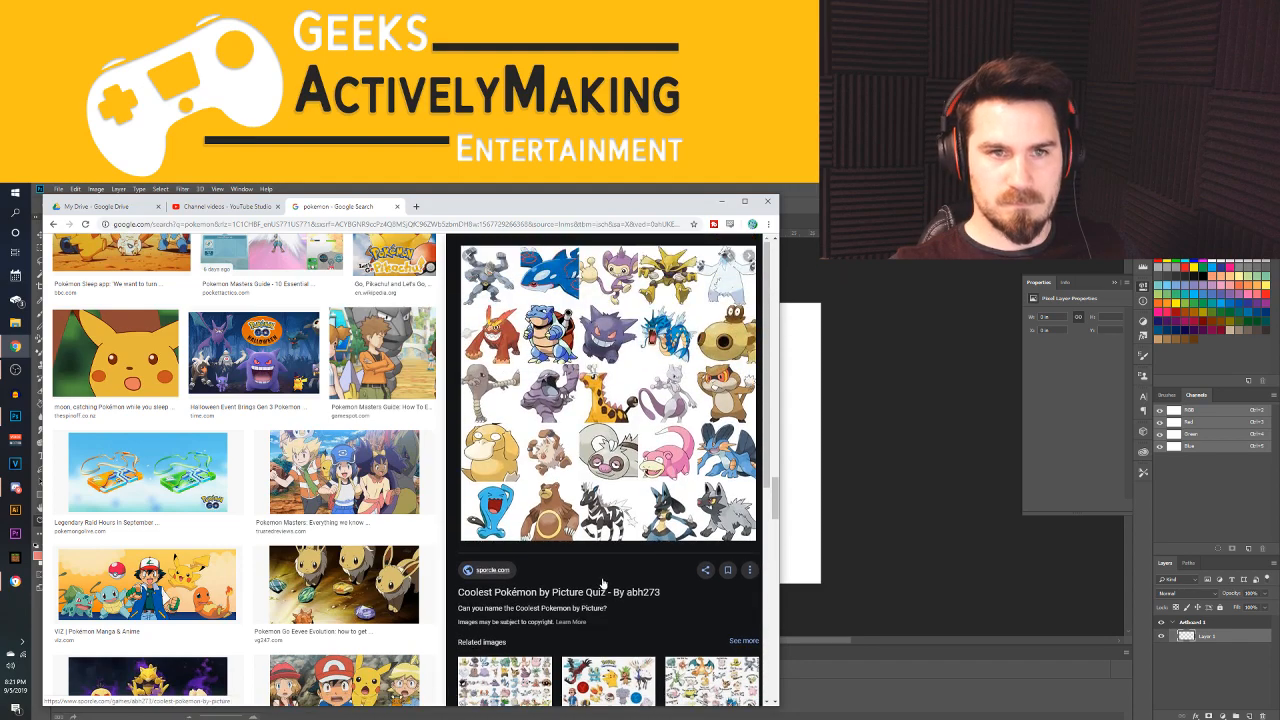
scroll(603, 582, "down", 3)
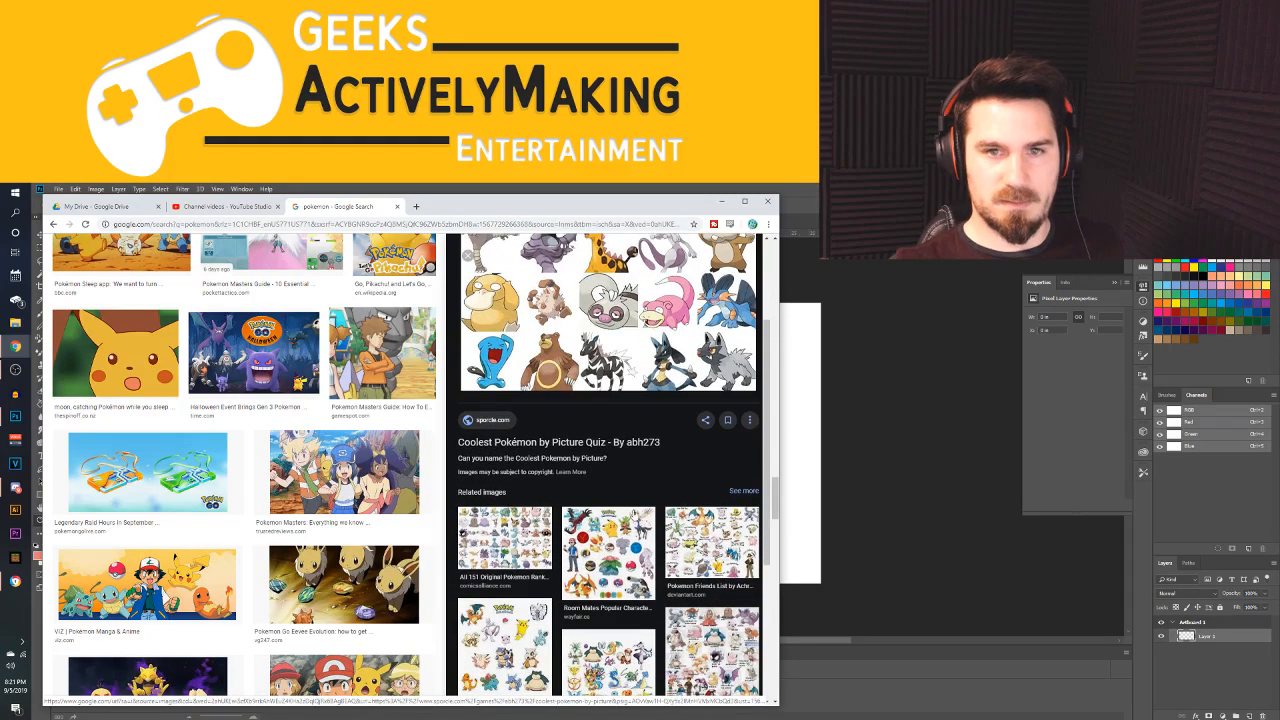
scroll(608, 465, "down", 2)
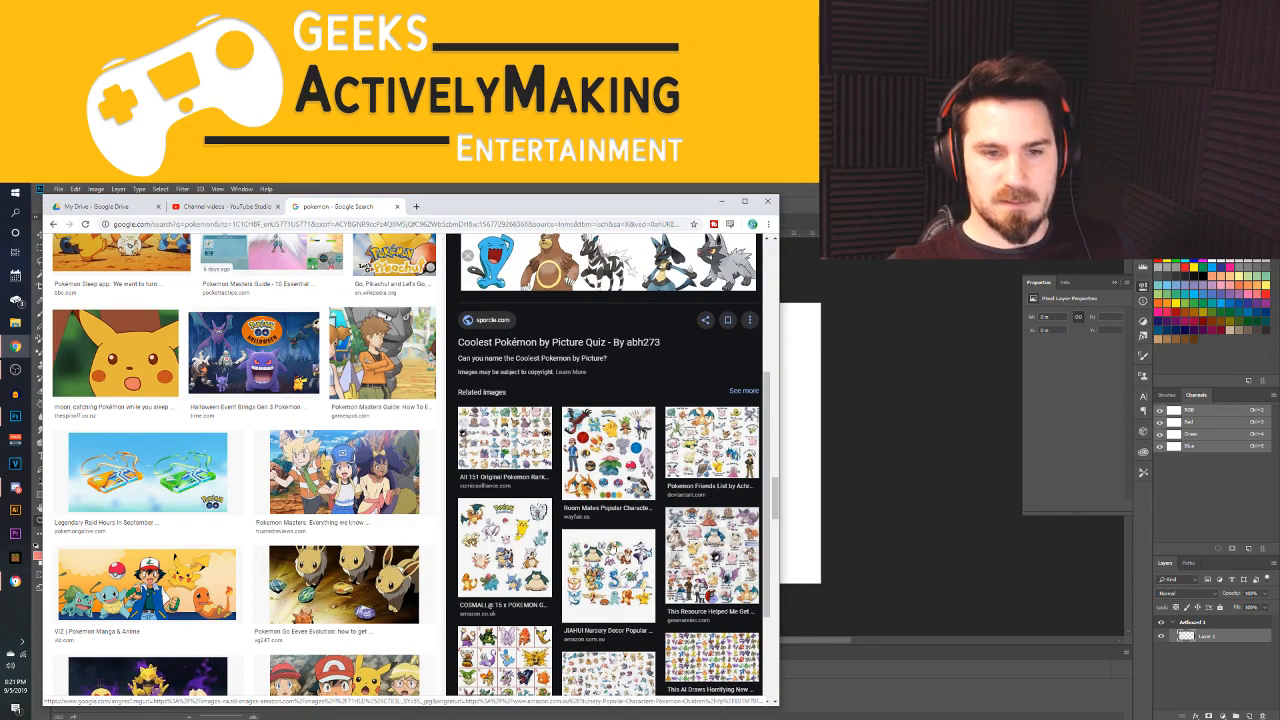
scroll(641, 553, "down", 3)
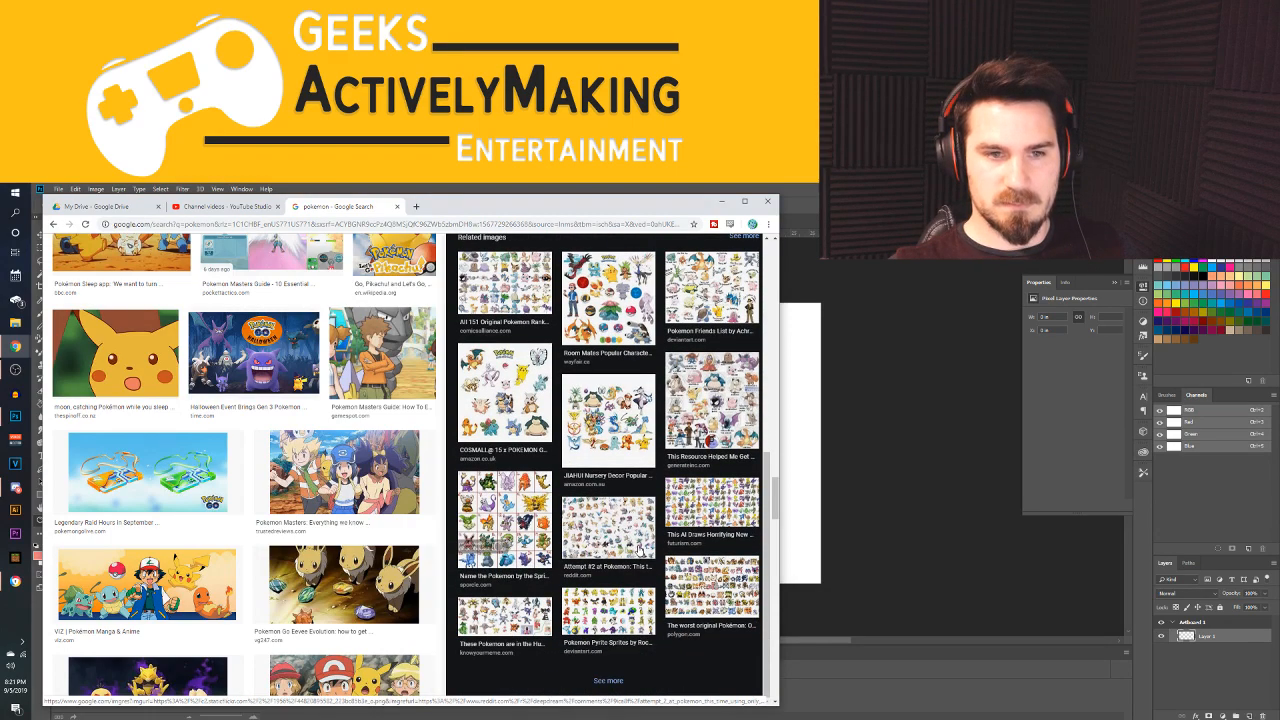
Compare the "Name the Pokemon by the Sprite" and "Coolest Pokémon" quiz grids, and preview the "All 151 Original Pokemon" image
scroll(700, 556, "up", 5)
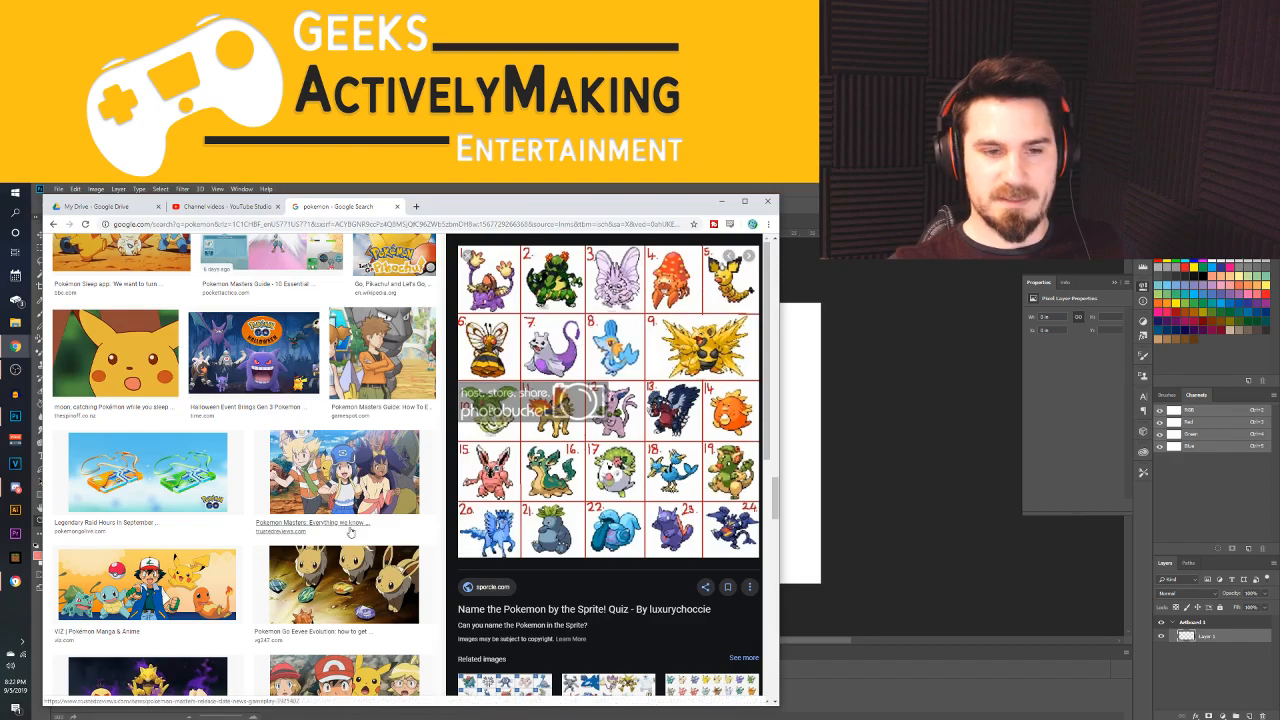
scroll(549, 508, "down", 4)
left_click(587, 537)
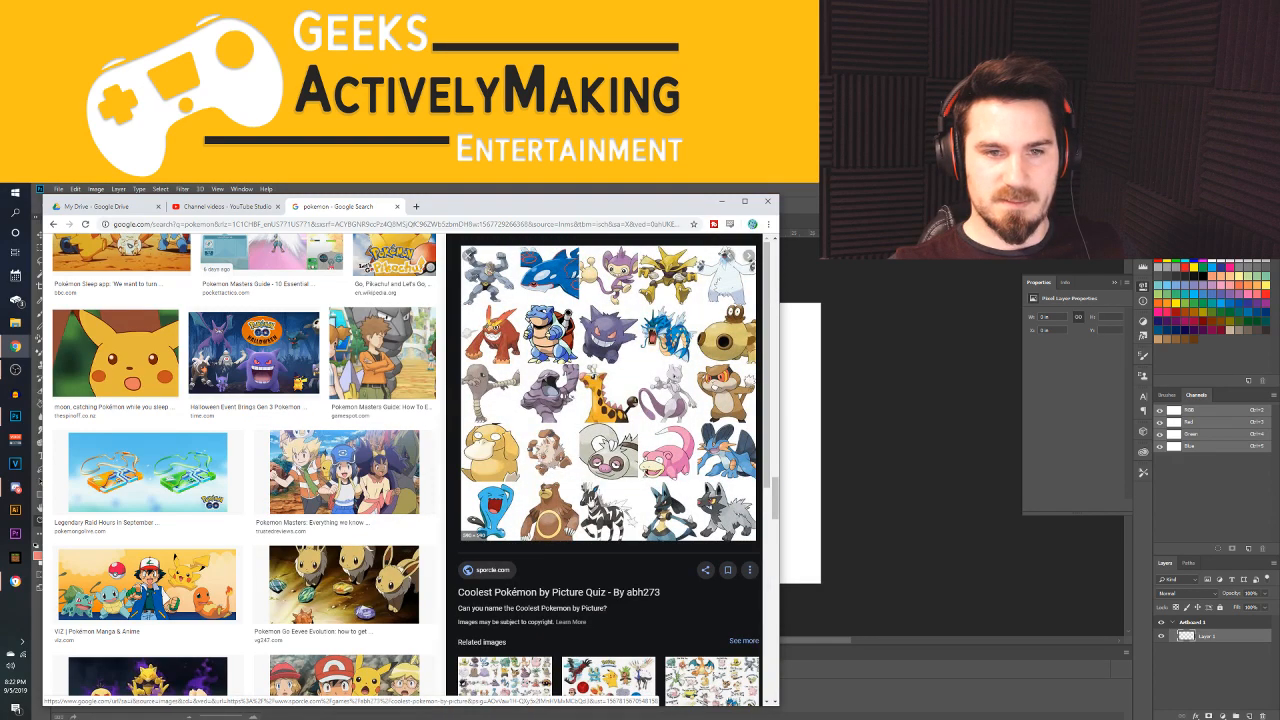
left_click(509, 533)
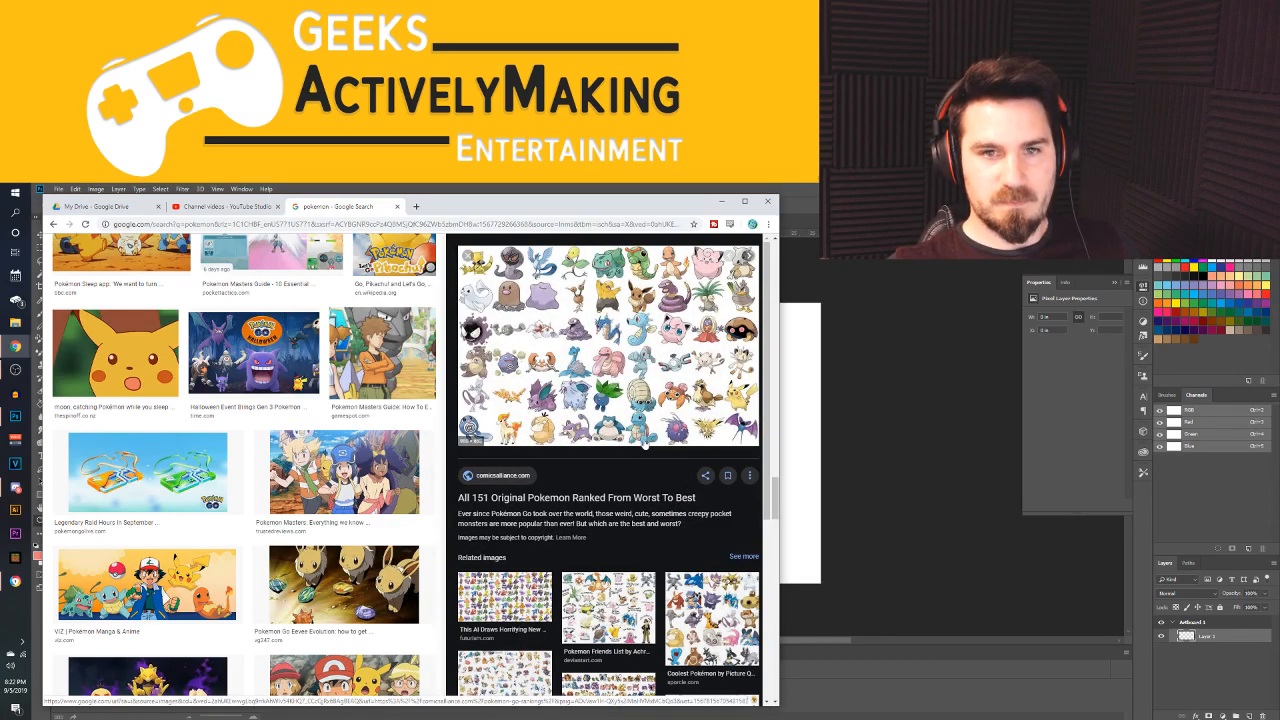
scroll(268, 474, "down", 15)
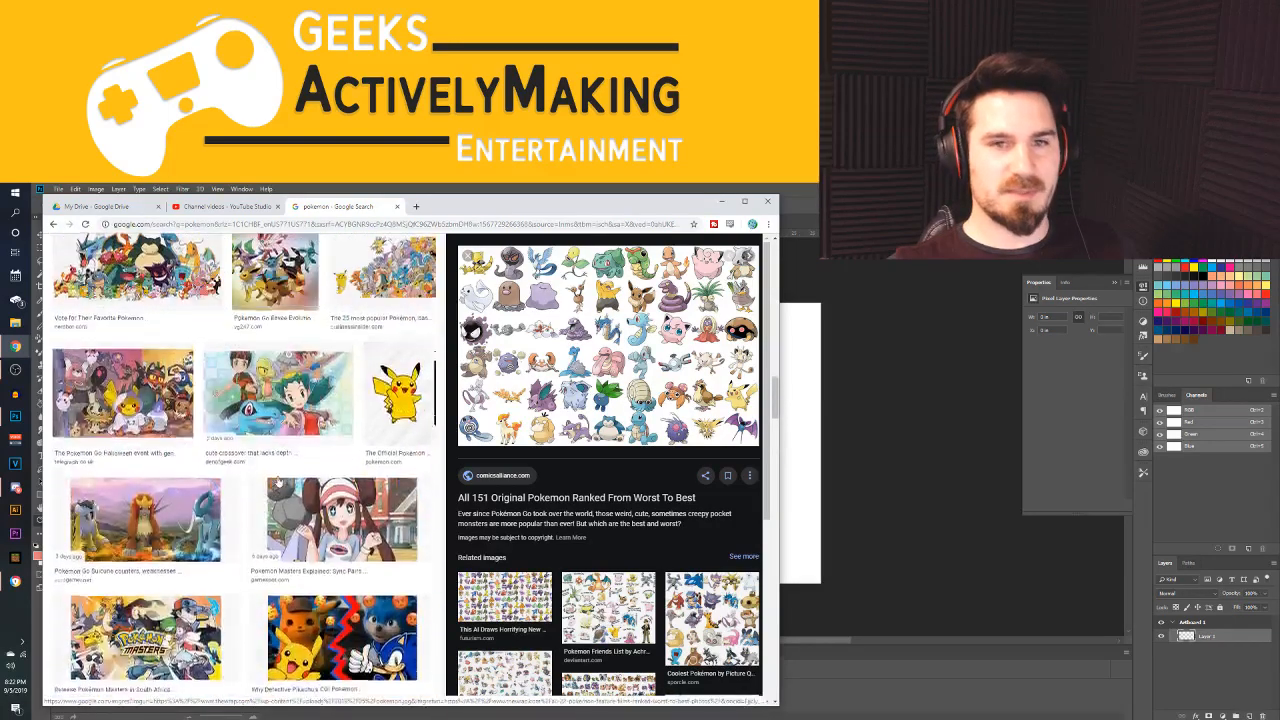
Search Google Images for "muk" and look over the results
scroll(268, 474, "up", 15)
left_click_drag(160, 255, 105, 265)
type("mukj")
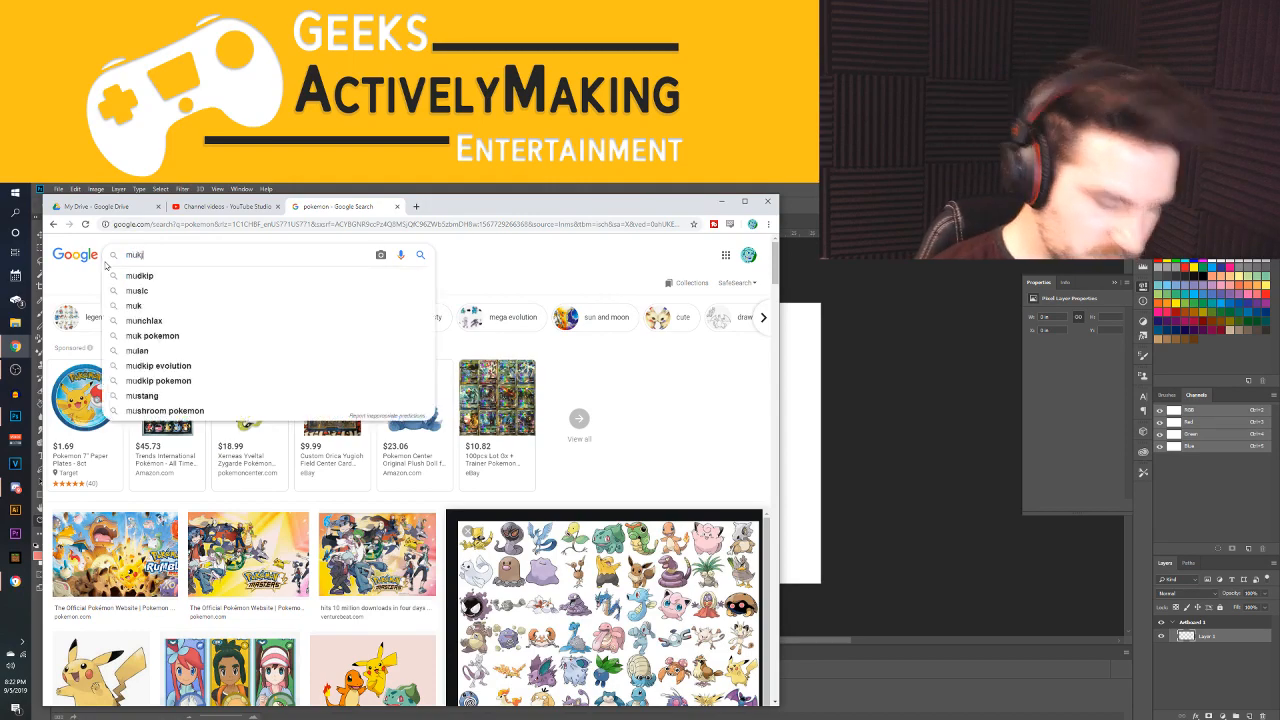
key("BackSpace")
key("Return")
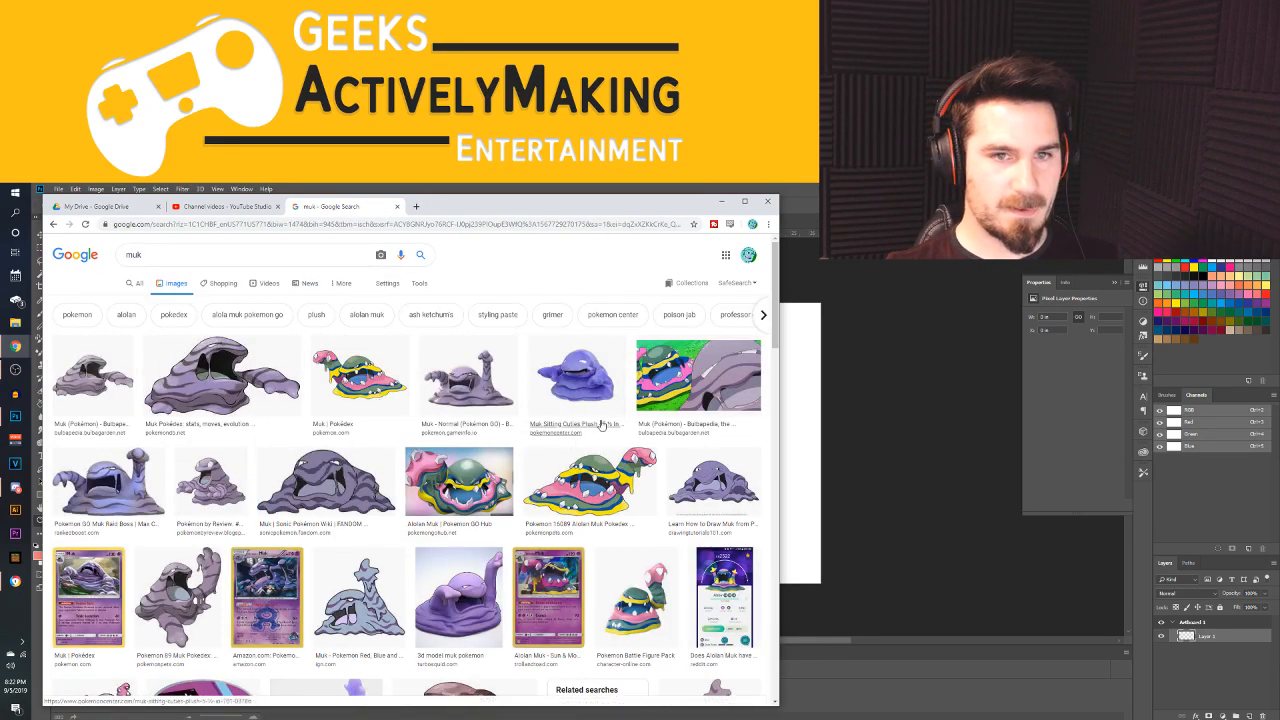
scroll(468, 486, "down", 2)
scroll(440, 475, "up", 2)
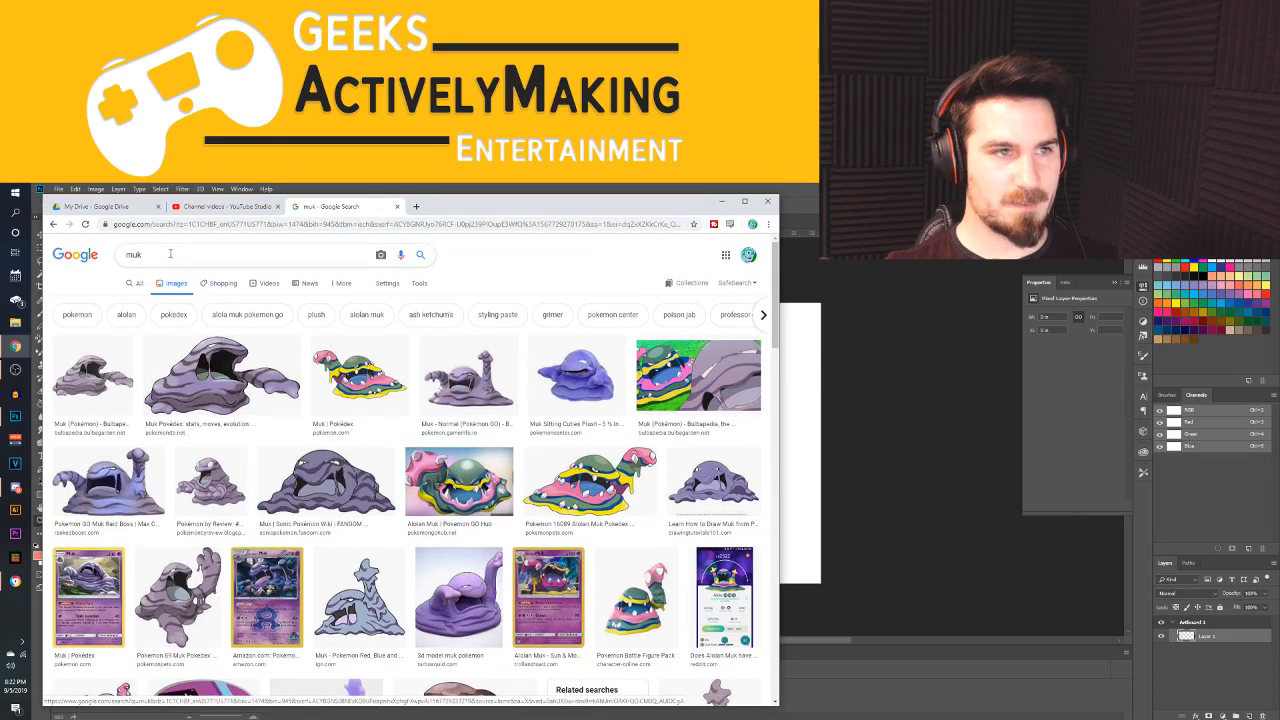
Search Google Images for "grimer" and copy the "Pokemon Stadium Strategy" picture of the purple Grimer with raised arms
left_click_drag(168, 257, 43, 244)
type("grimer")
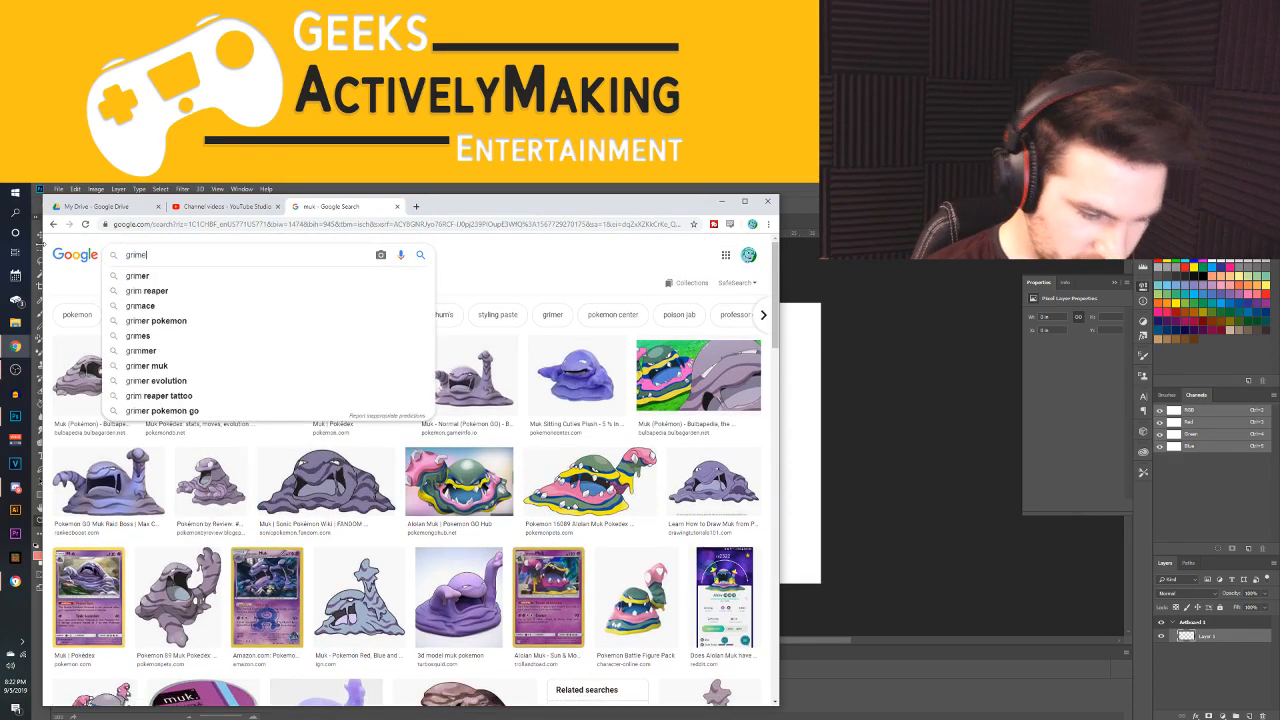
key("Return")
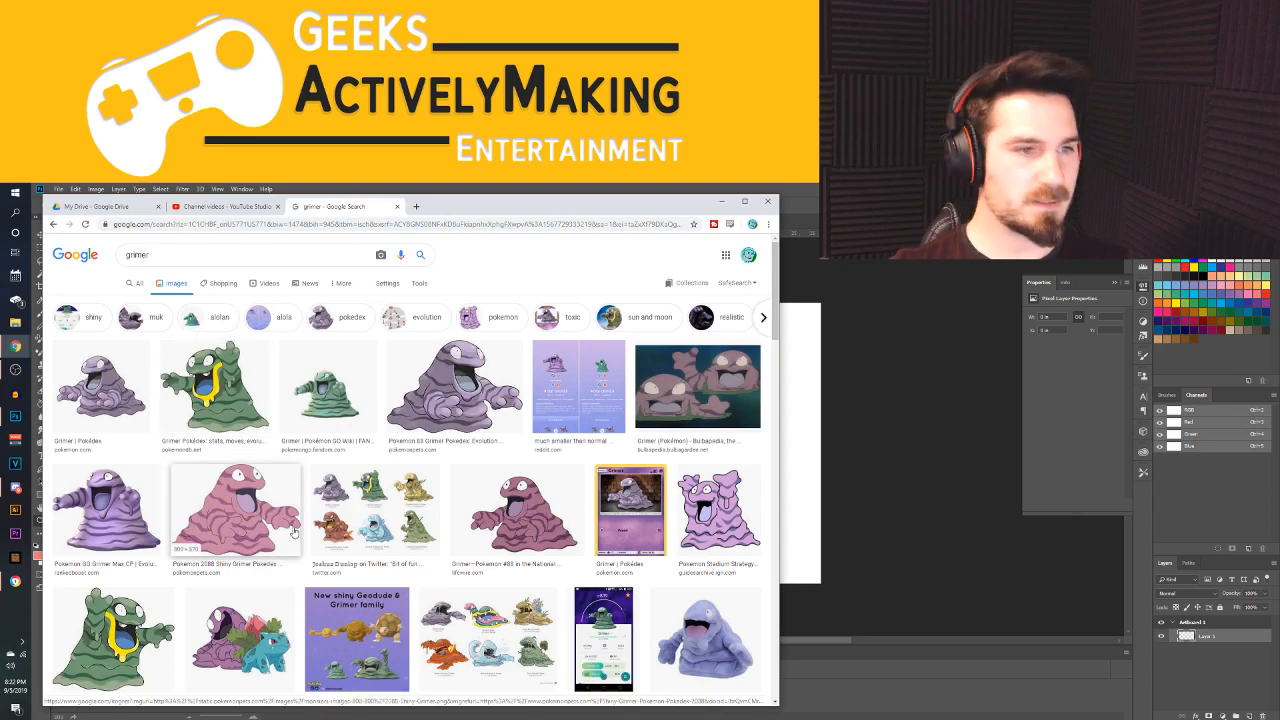
scroll(360, 530, "down", 2)
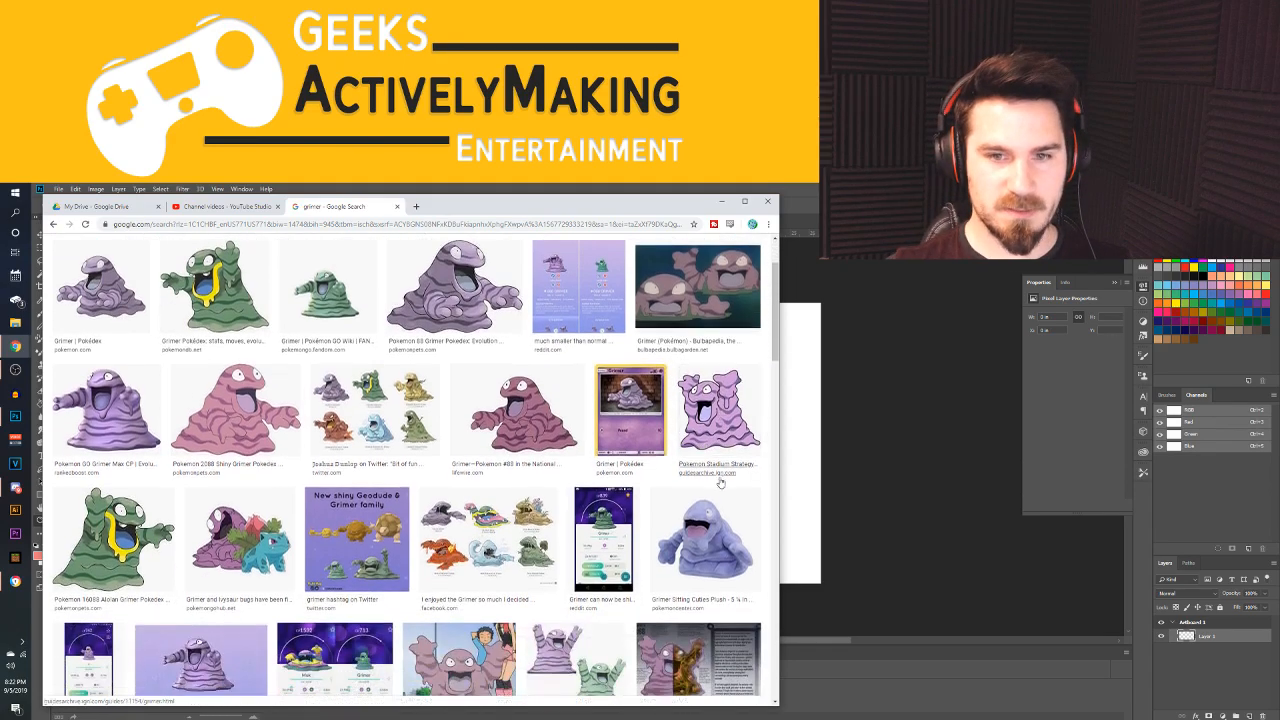
scroll(480, 520, "down", 3)
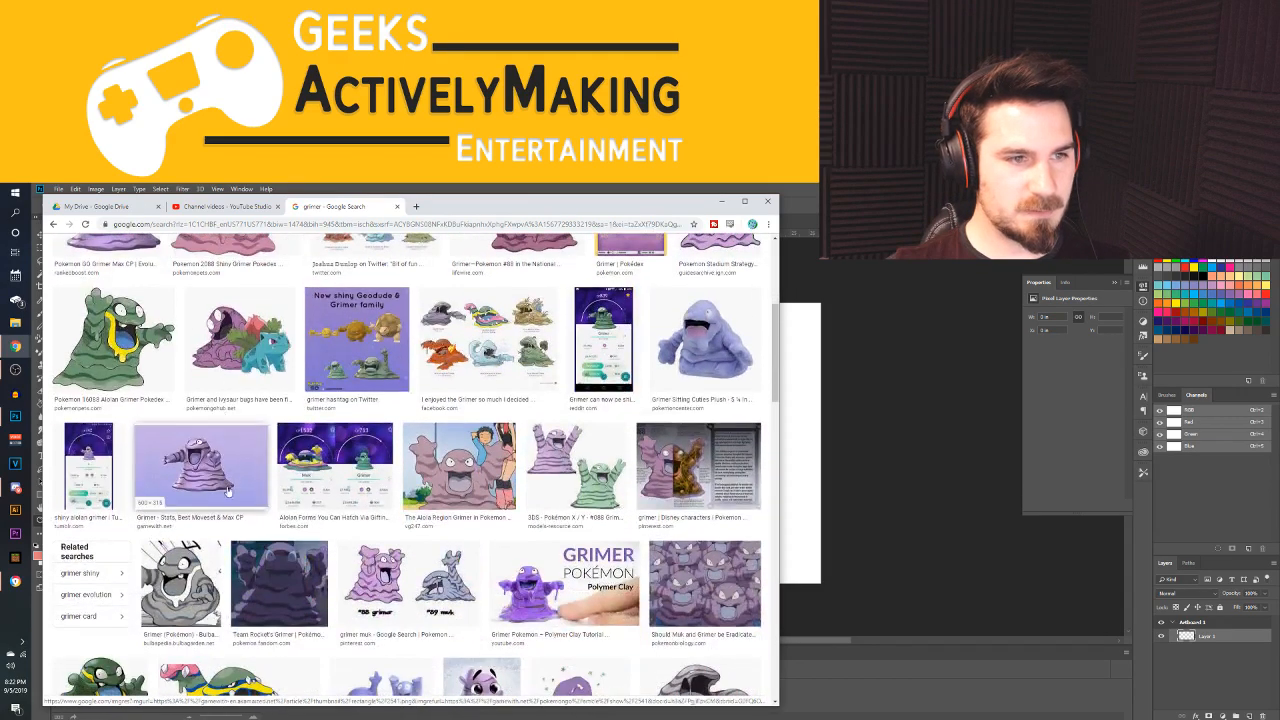
scroll(733, 428, "up", 2)
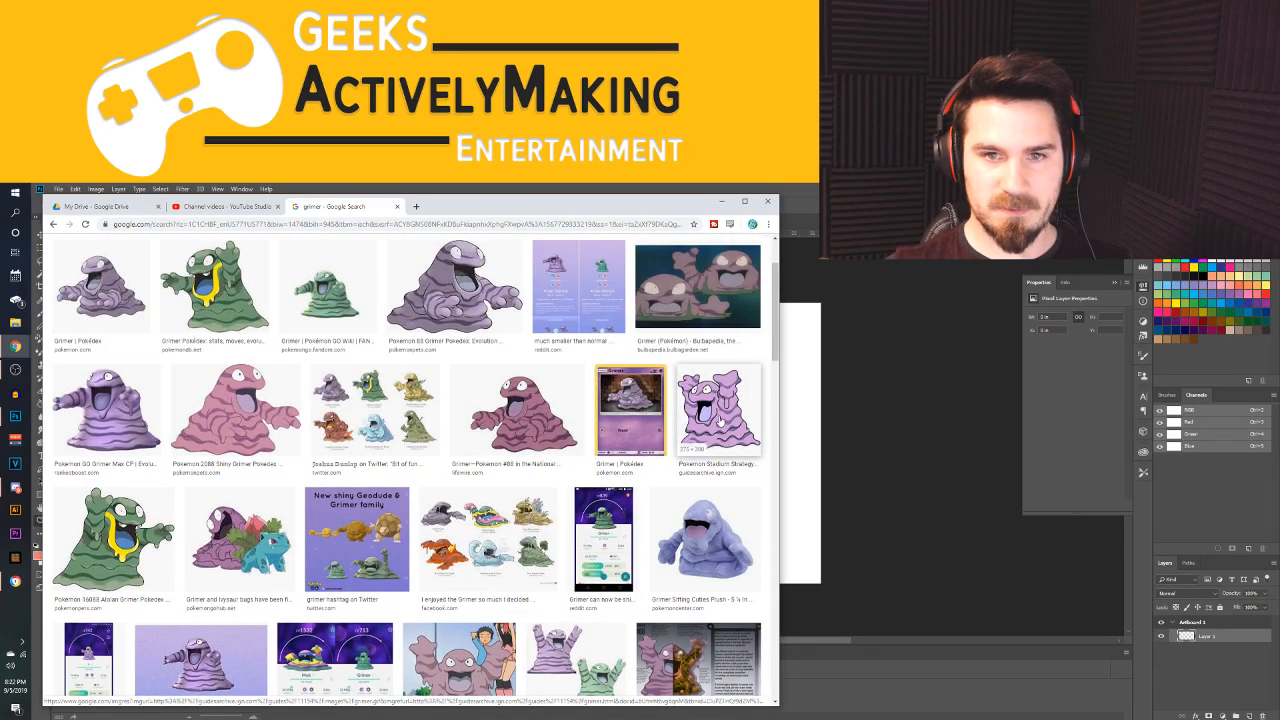
right_click(719, 419)
left_click(745, 521)
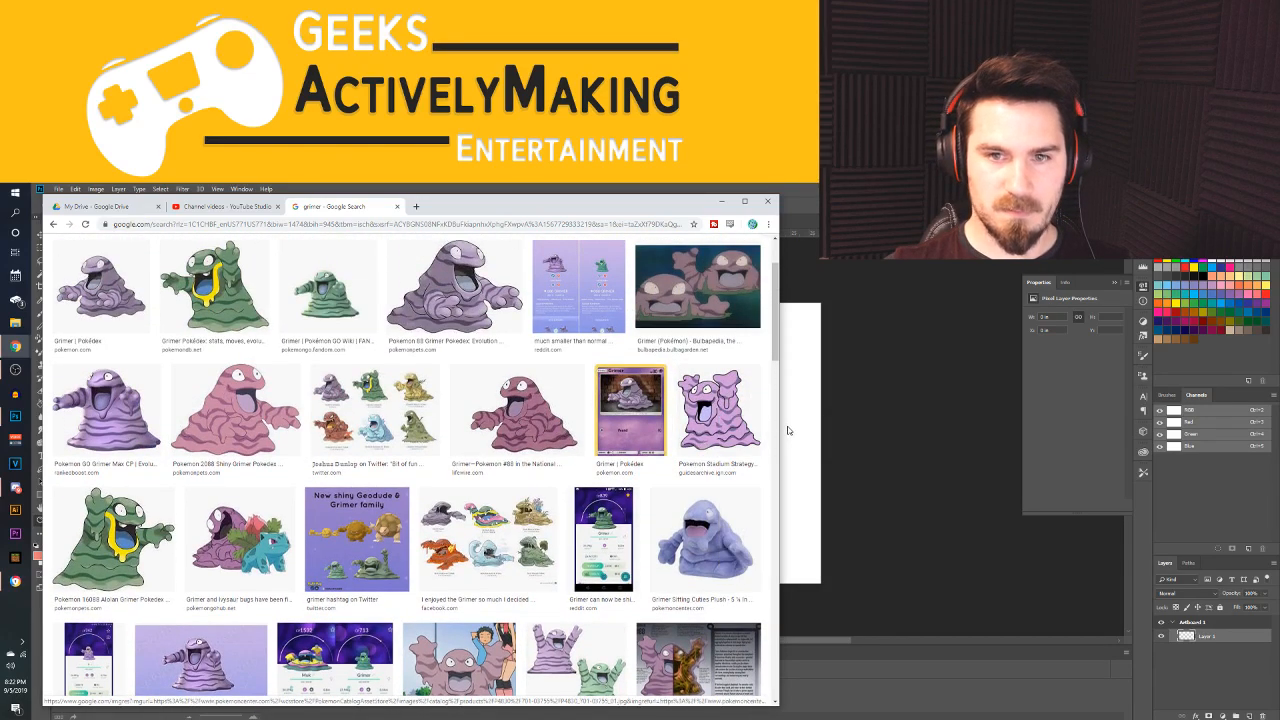
Switch to Photoshop, paste the copied Grimer image onto Artboard 1, and enlarge it to nearly the artboard's height
key("alt+Tab")
key("ctrl+v")
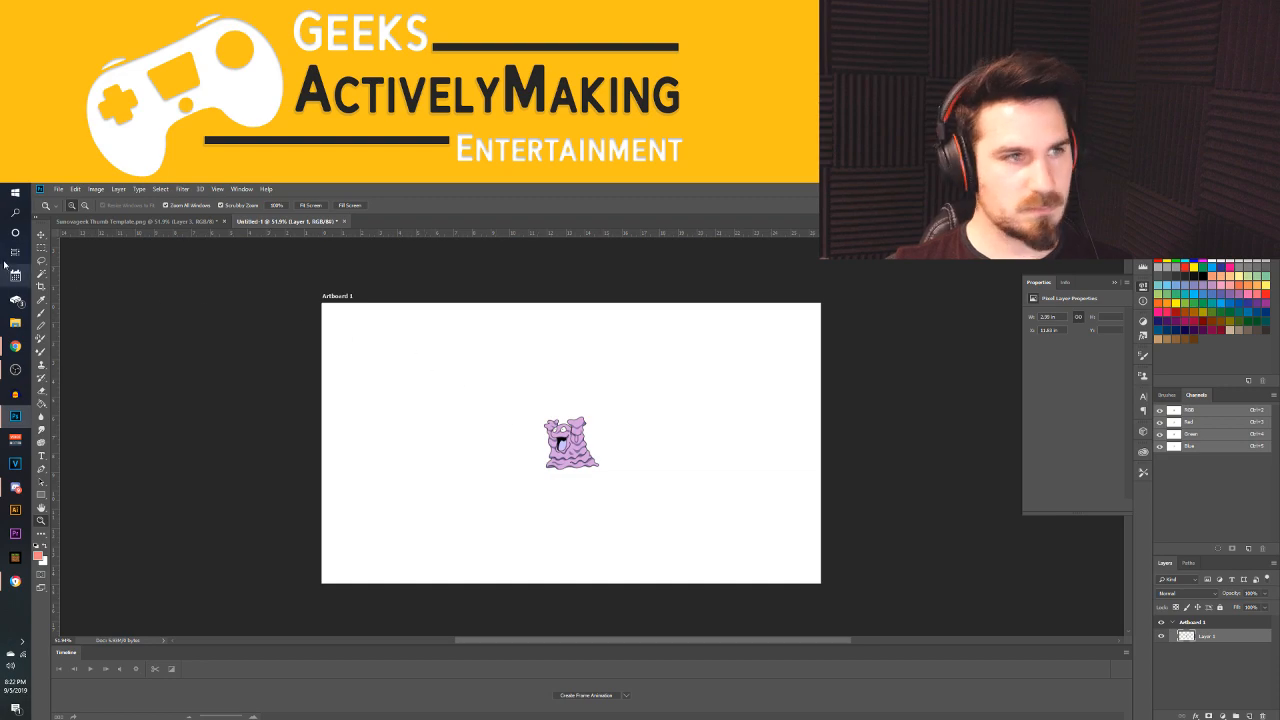
key("v")
left_click_drag(599, 413, 690, 320)
left_click_drag(545, 475, 429, 531)
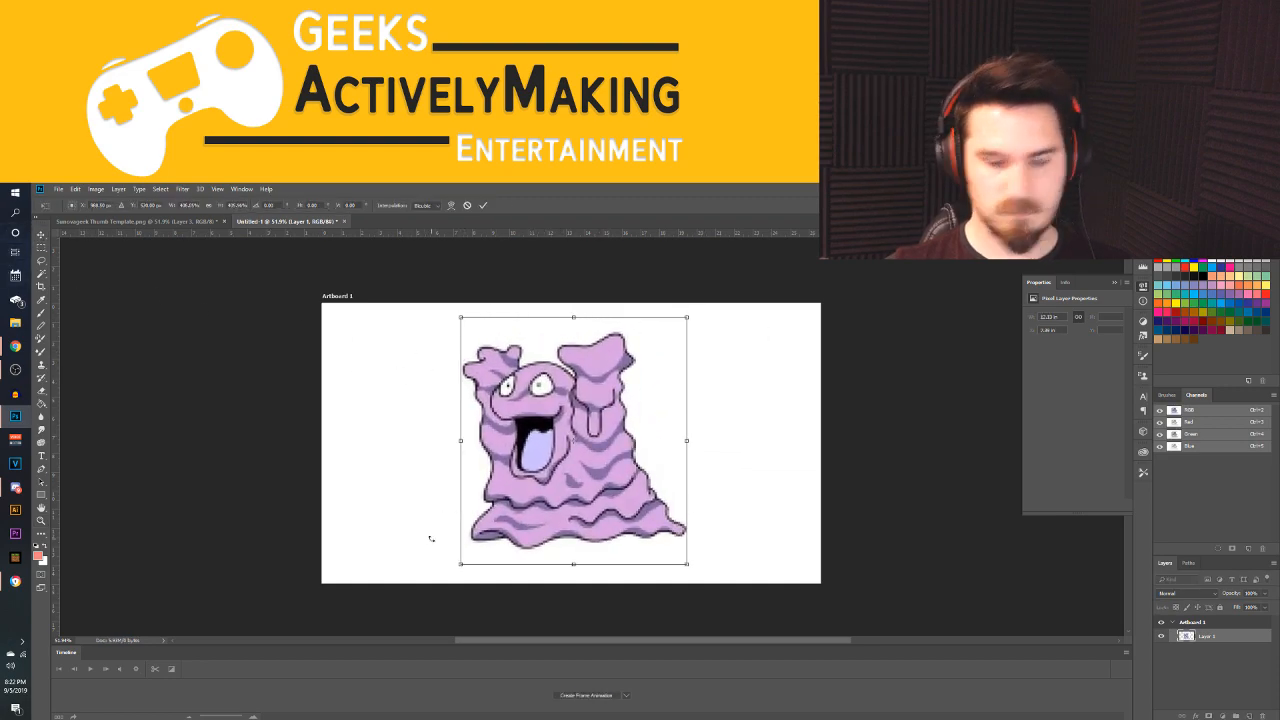
key("Return")
left_click(62, 189)
left_click(75, 211)
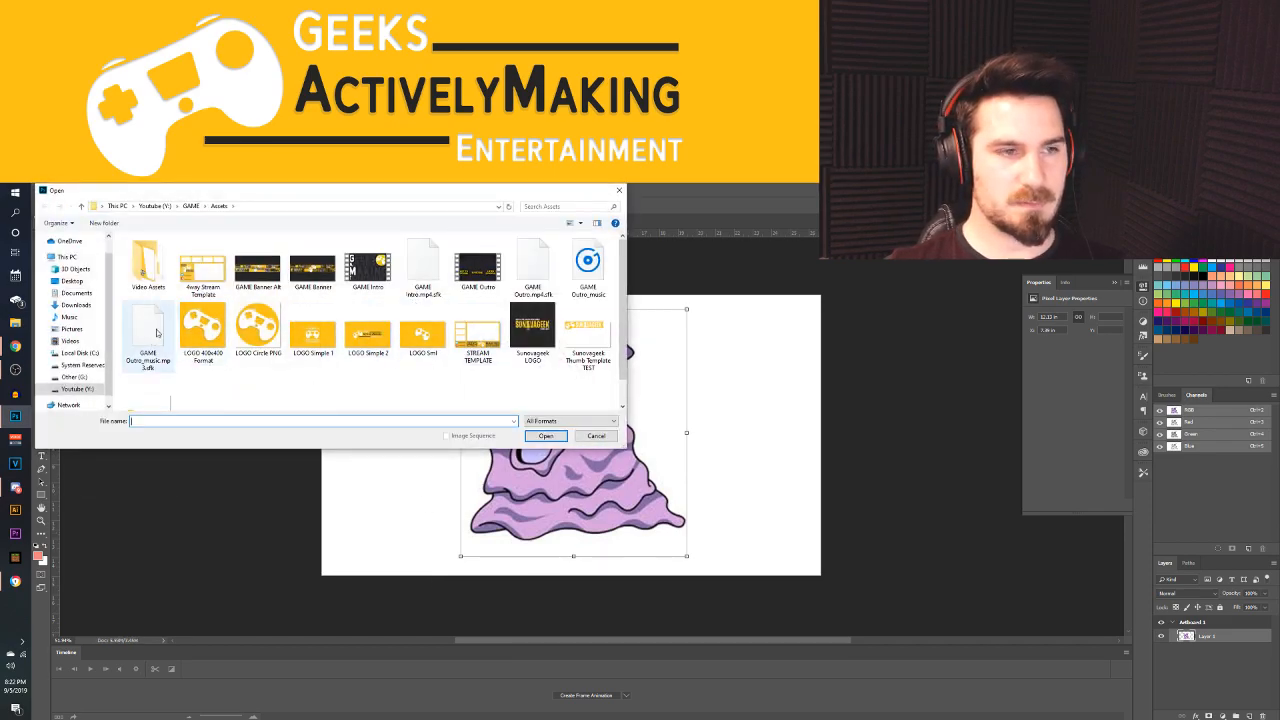
left_click(590, 437)
Switch to the Chrome image results and search Google Images for "likingtung"
mouse_move(22, 348)
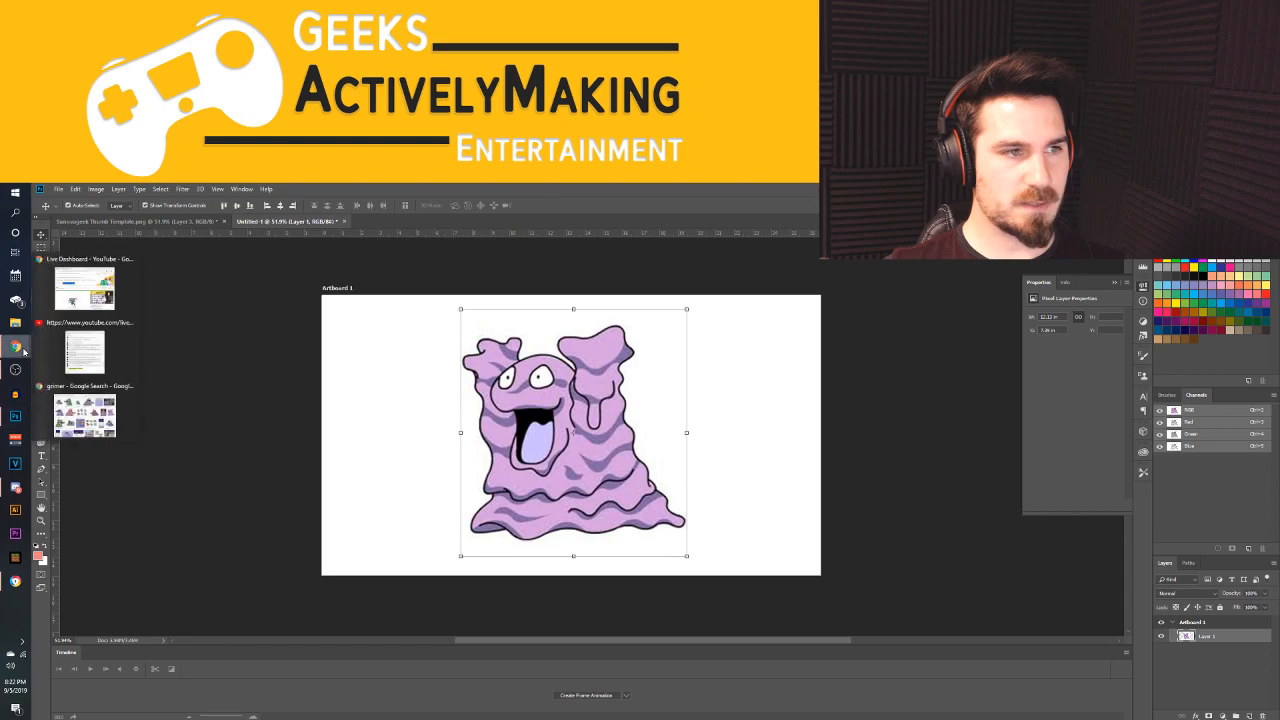
left_click(90, 410)
scroll(224, 285, "up", 2)
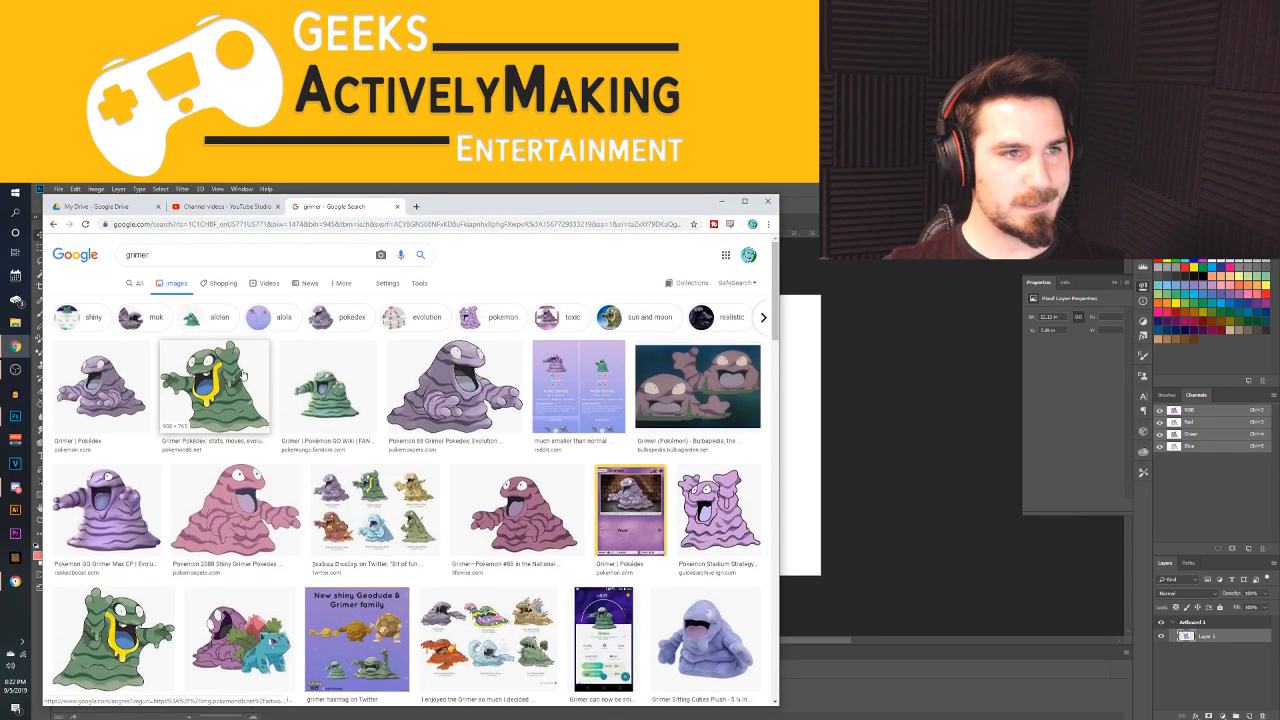
left_click_drag(198, 256, 50, 242)
type("l")
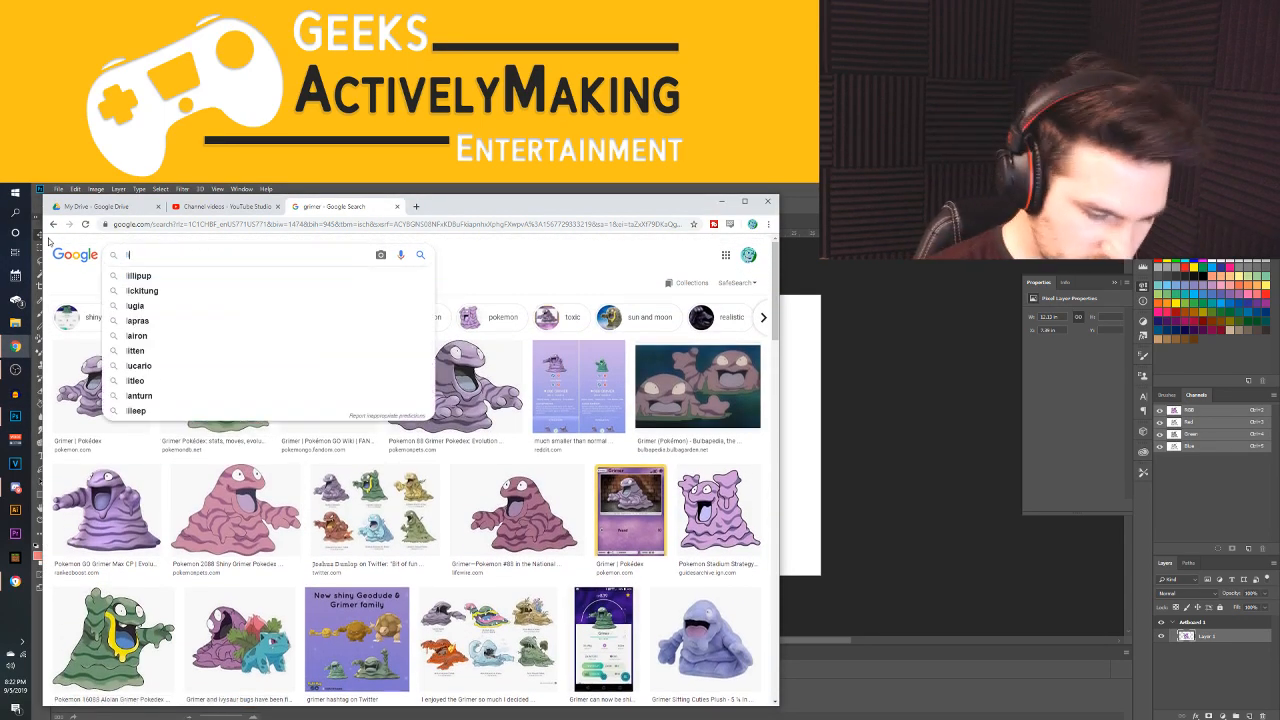
type("ikingtung")
key("Return")
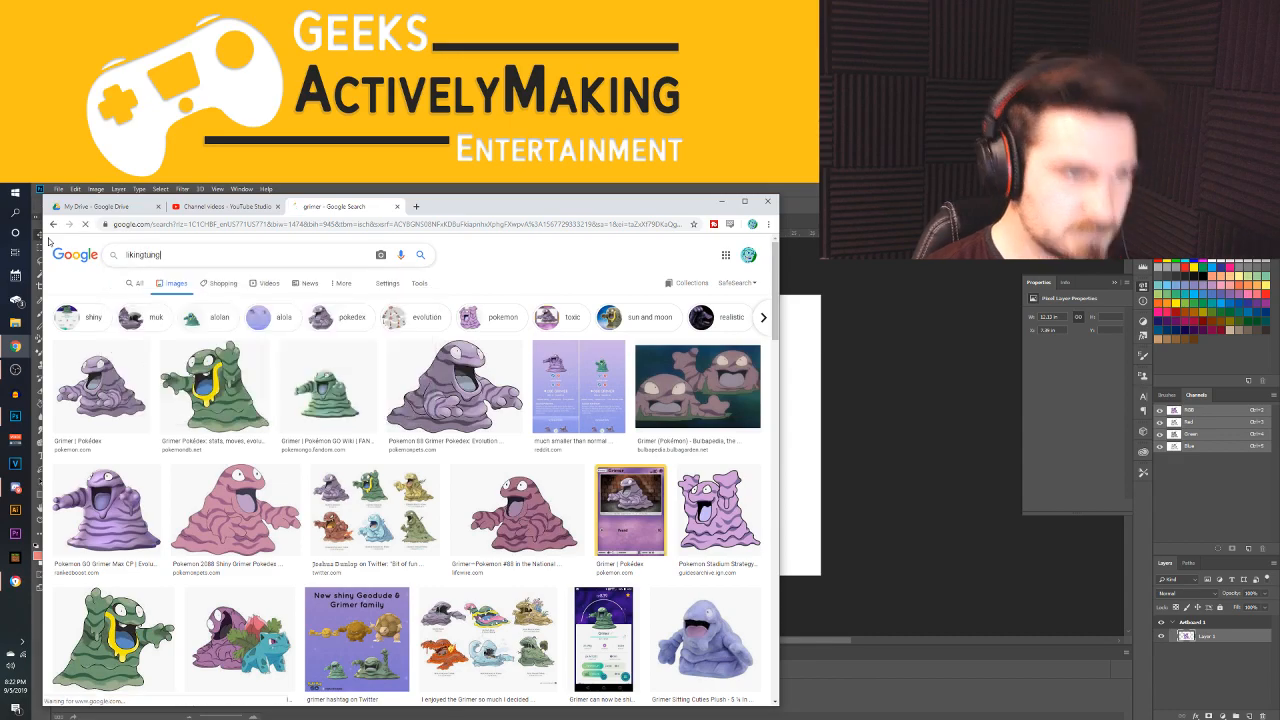
Preview the Bulbapedia Lickitung picture, close the preview, and look through the rest of the image results
left_click(175, 375)
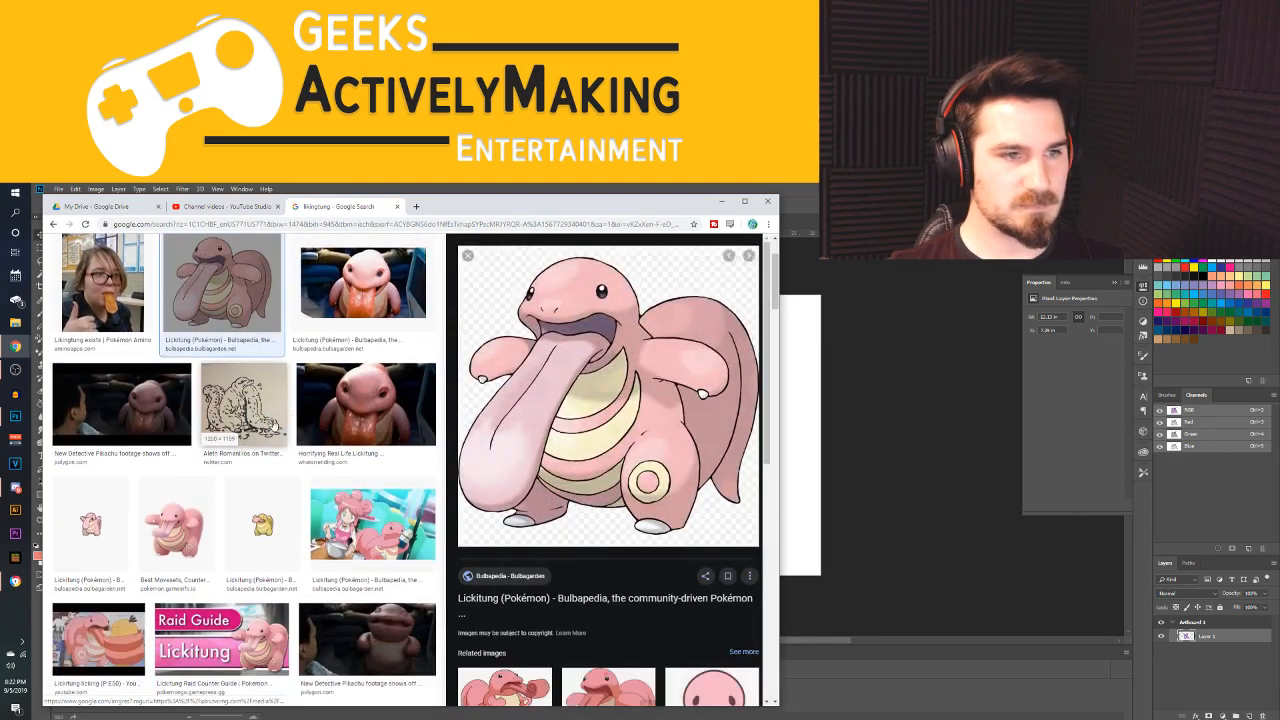
left_click(54, 224)
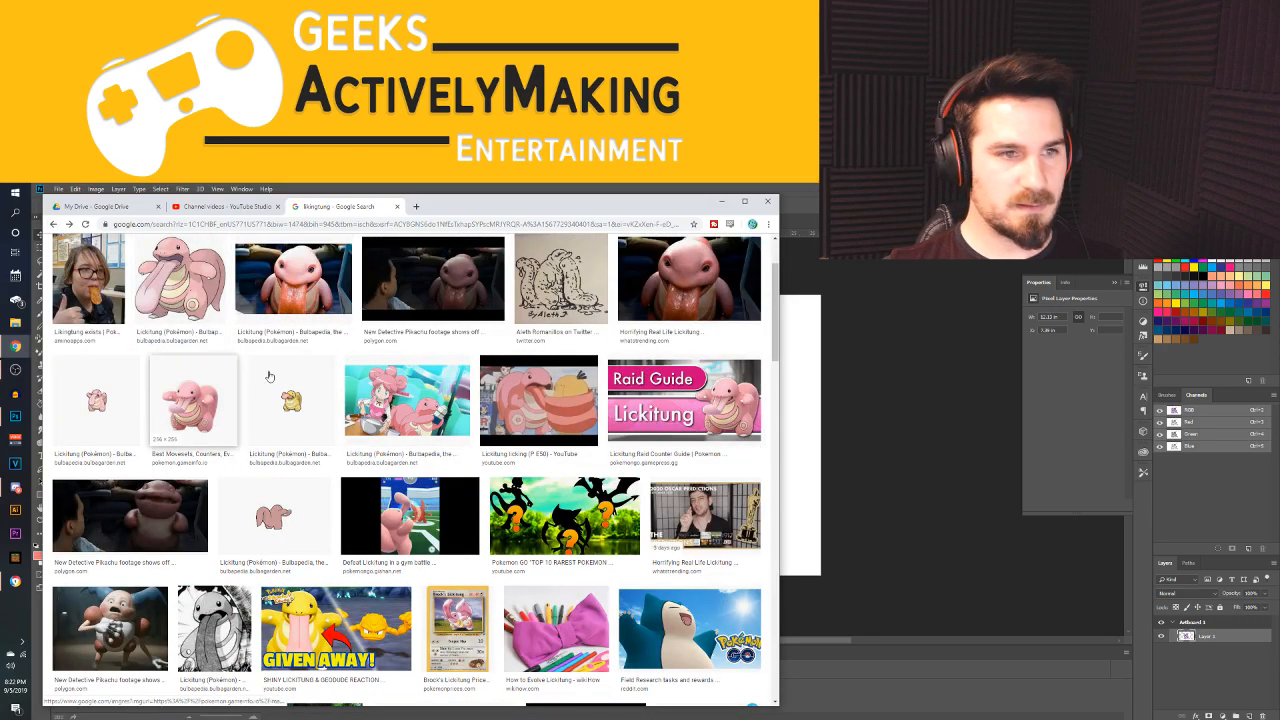
scroll(556, 490, "down", 2)
scroll(497, 502, "down", 2)
scroll(491, 457, "down", 2)
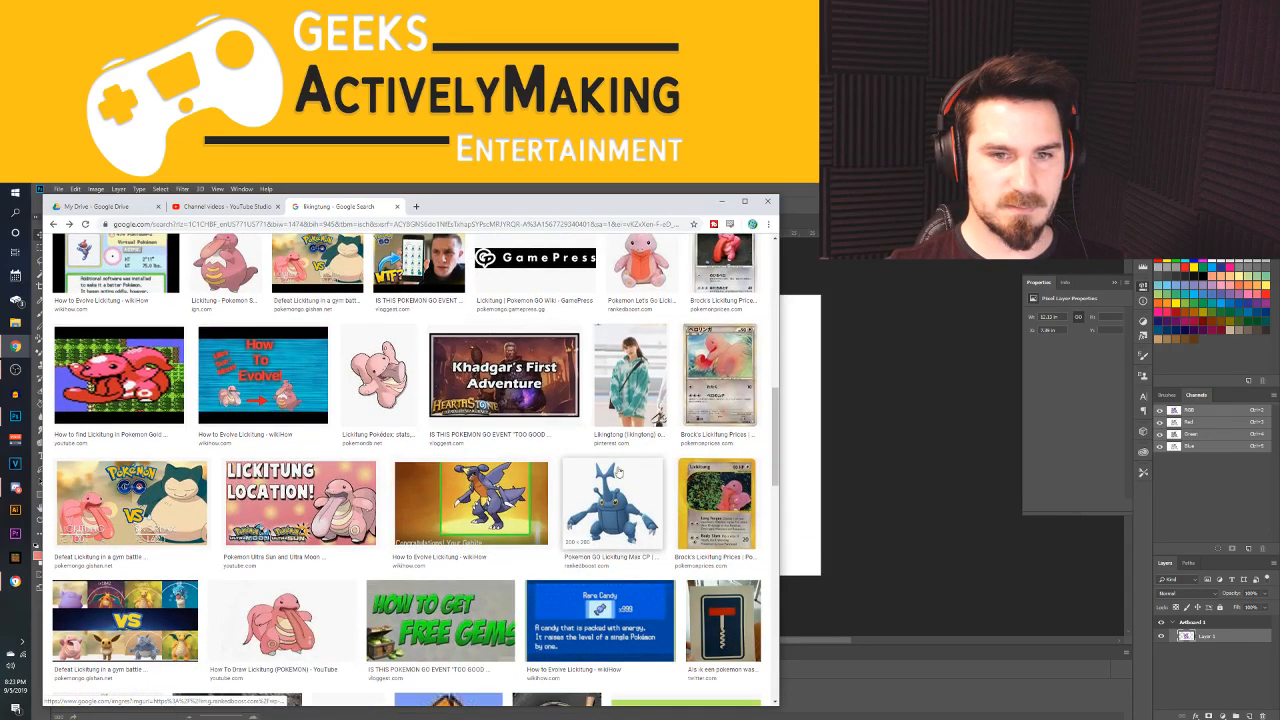
scroll(480, 460, "down", 2)
scroll(447, 463, "down", 2)
scroll(447, 463, "down", 4)
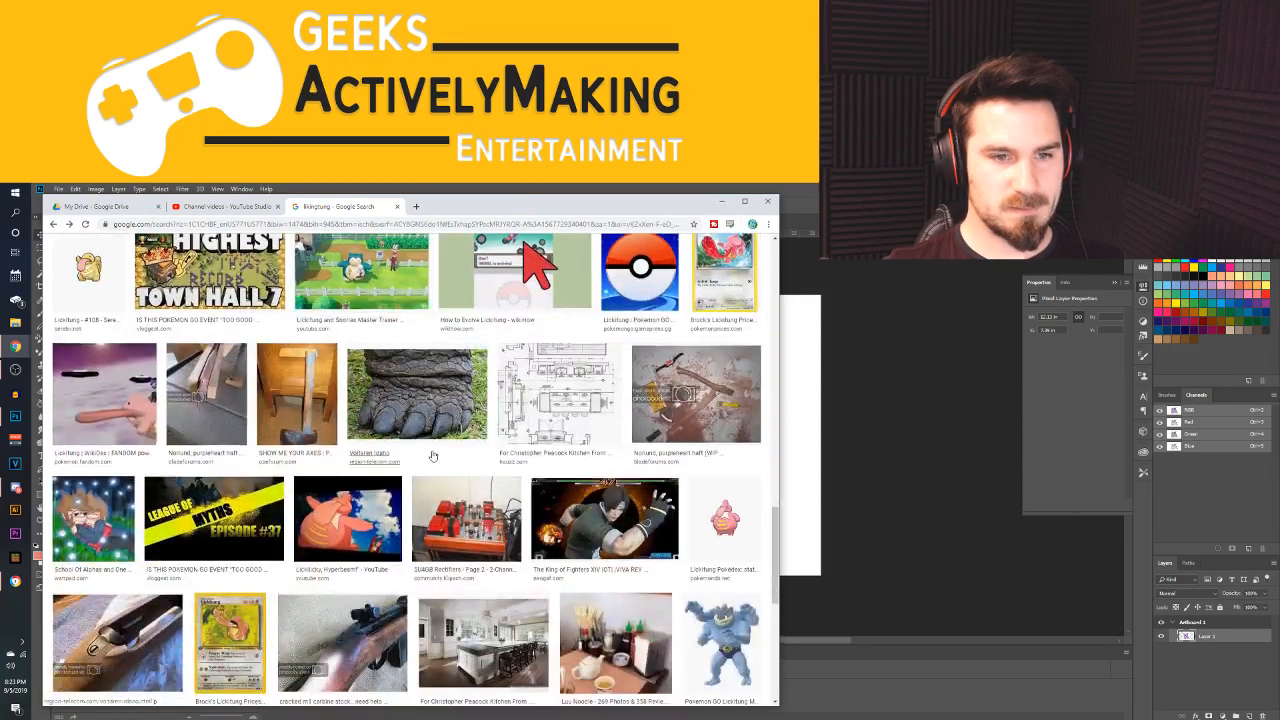
scroll(473, 458, "down", 2)
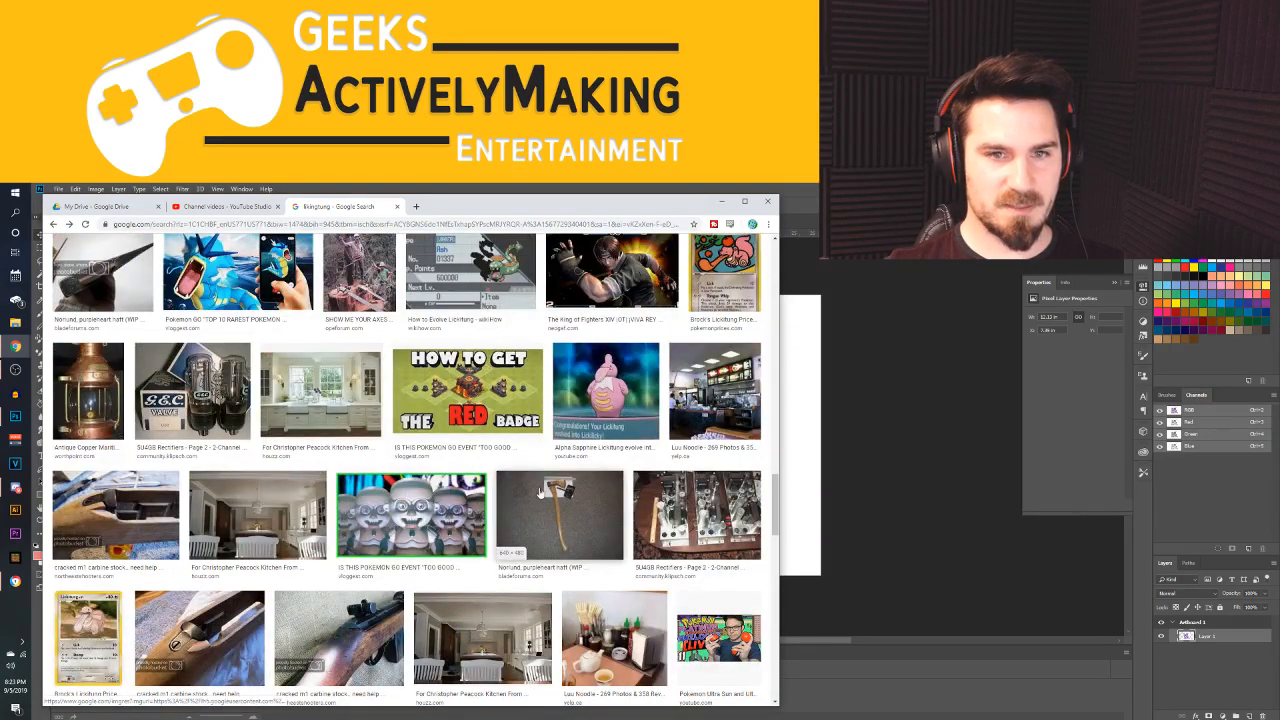
scroll(473, 458, "down", 2)
scroll(341, 470, "up", 15)
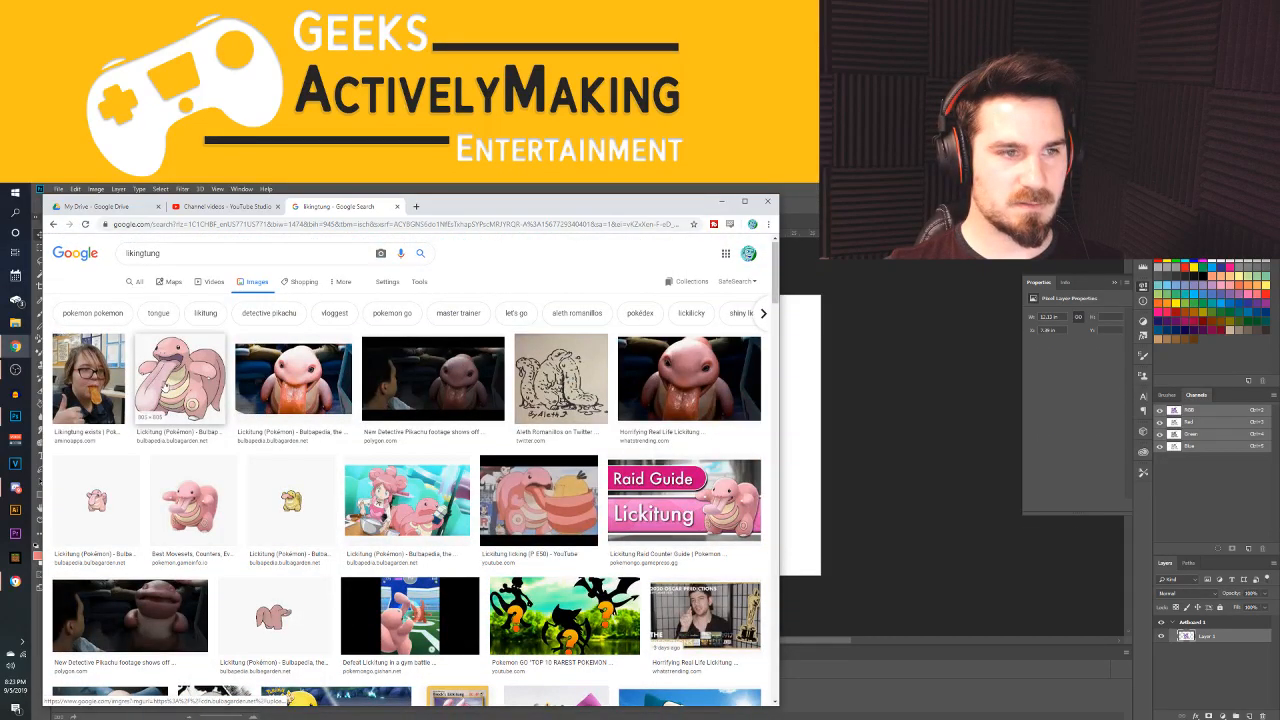
Save the Bulbapedia Lickitung picture as a PNG image in the Downloads folder
left_click(165, 389)
right_click(598, 430)
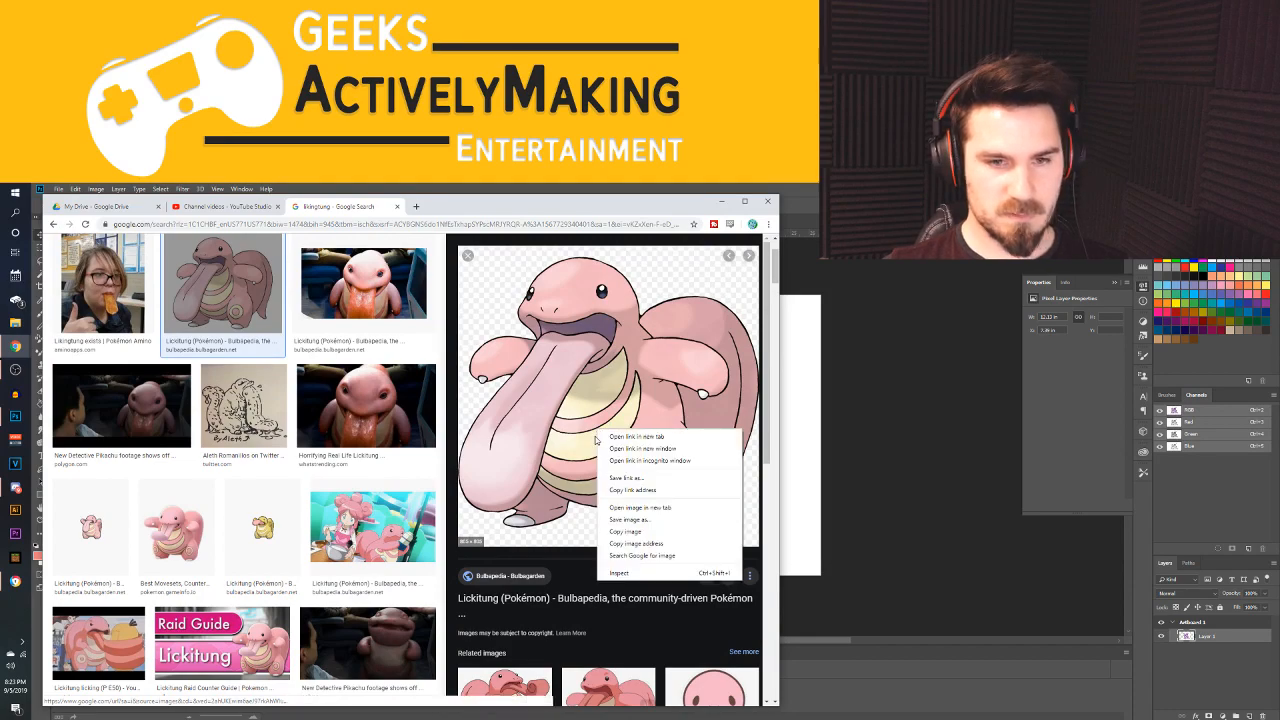
left_click(626, 521)
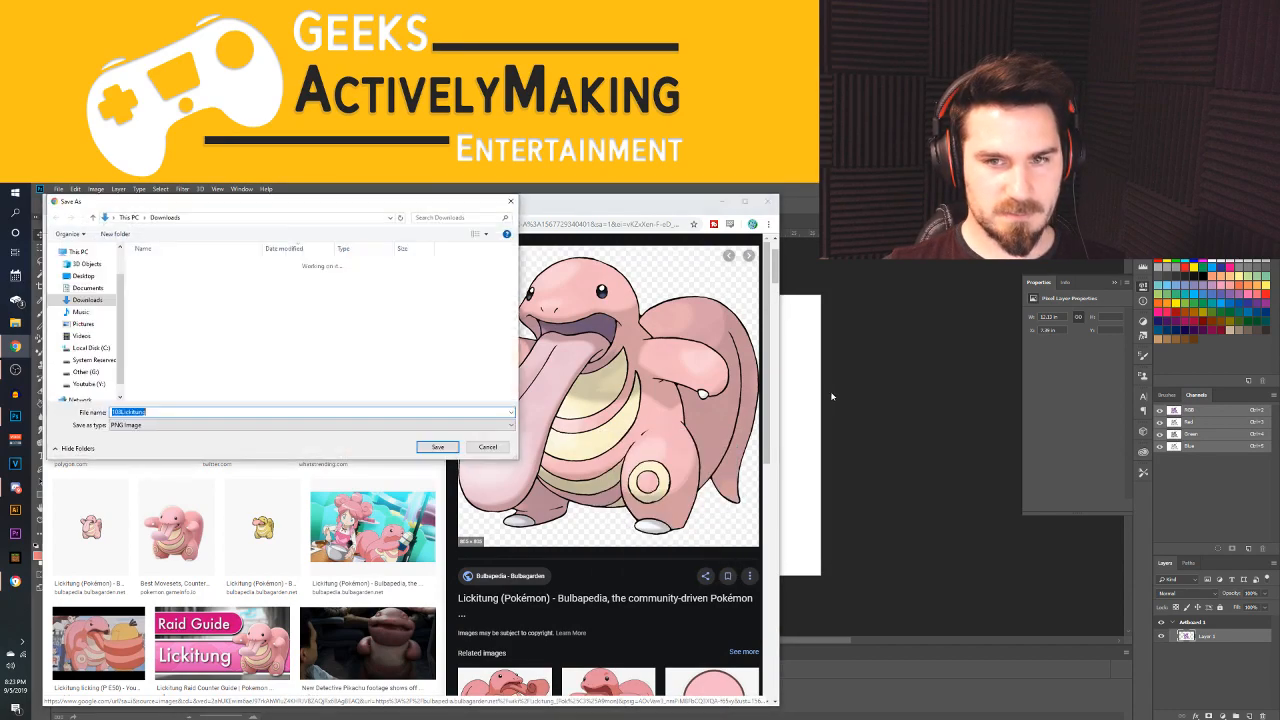
left_click(432, 446)
Place the downloaded Lickitung PNG on the Photoshop artboard, move it to the artboard's left edge, and scale it down slightly
left_click(880, 394)
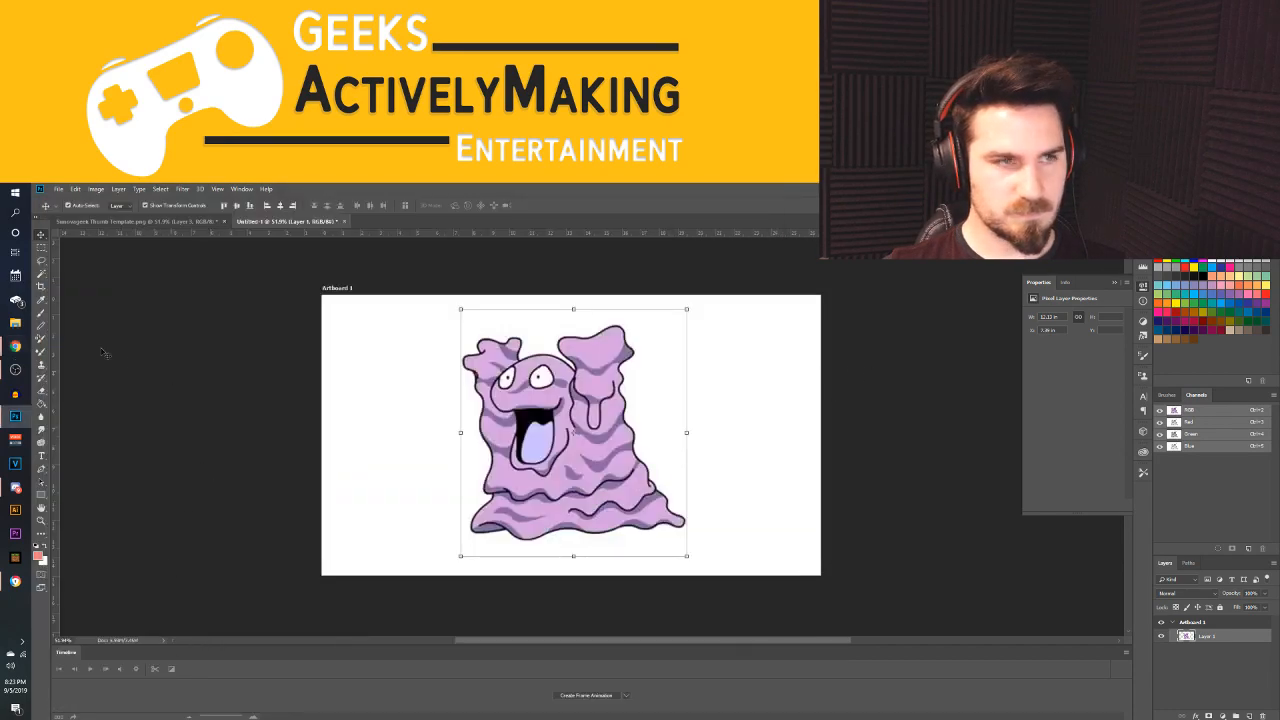
mouse_move(15, 345)
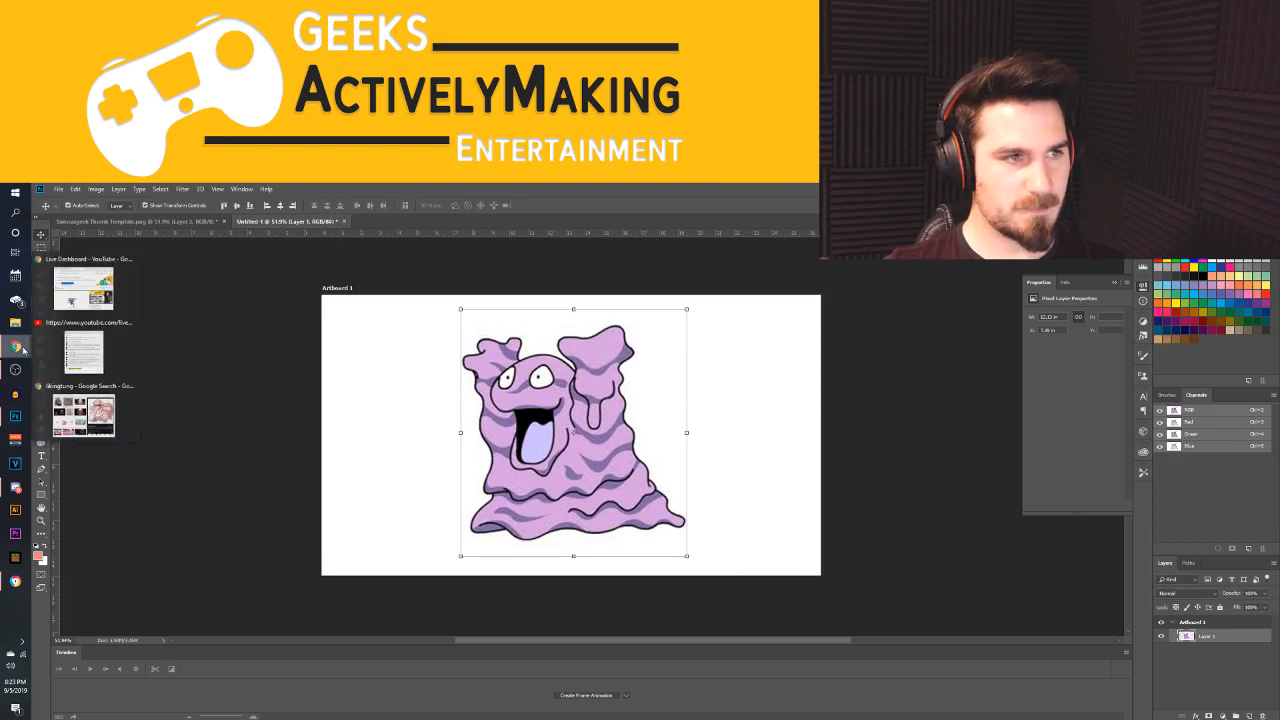
left_click(85, 412)
left_click_drag(115, 702, 808, 474)
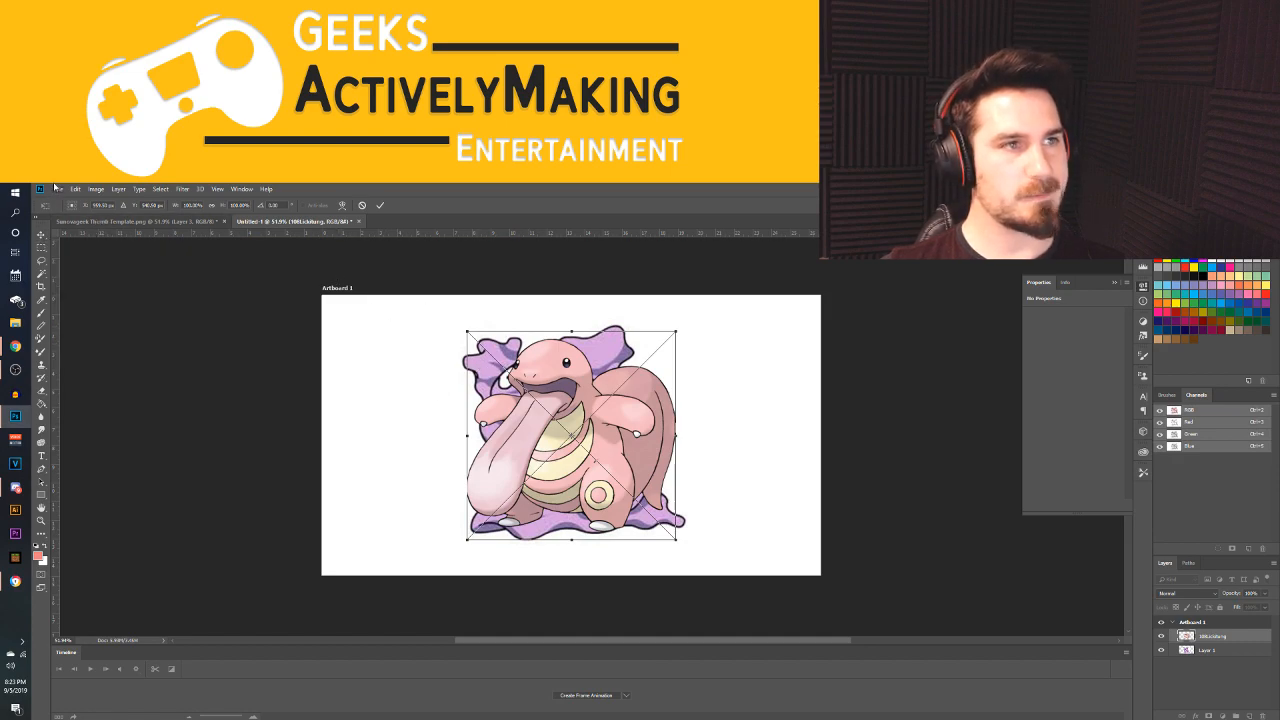
left_click_drag(583, 458, 403, 470)
left_click_drag(700, 465, 650, 508)
key("Return")
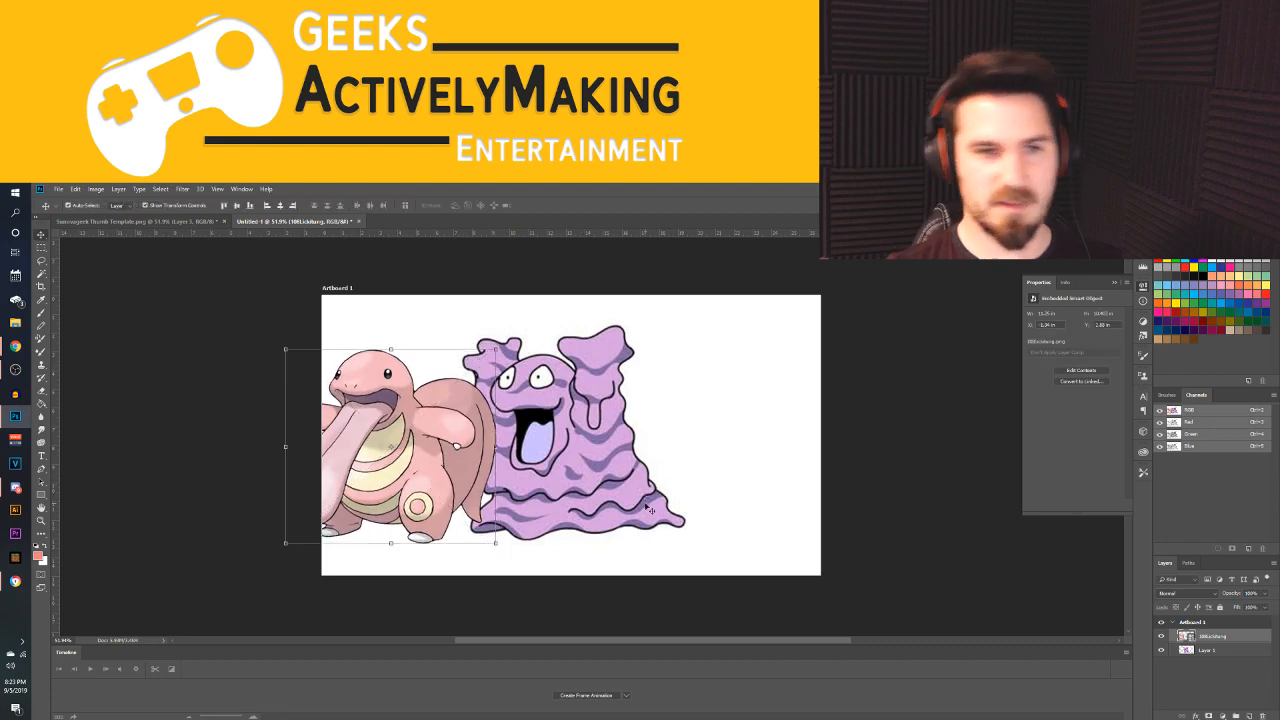
Move Grimer to the right side of the artboard and Lickitung fully onto the artboard beside it
left_click(570, 449)
left_click_drag(570, 449, 675, 453)
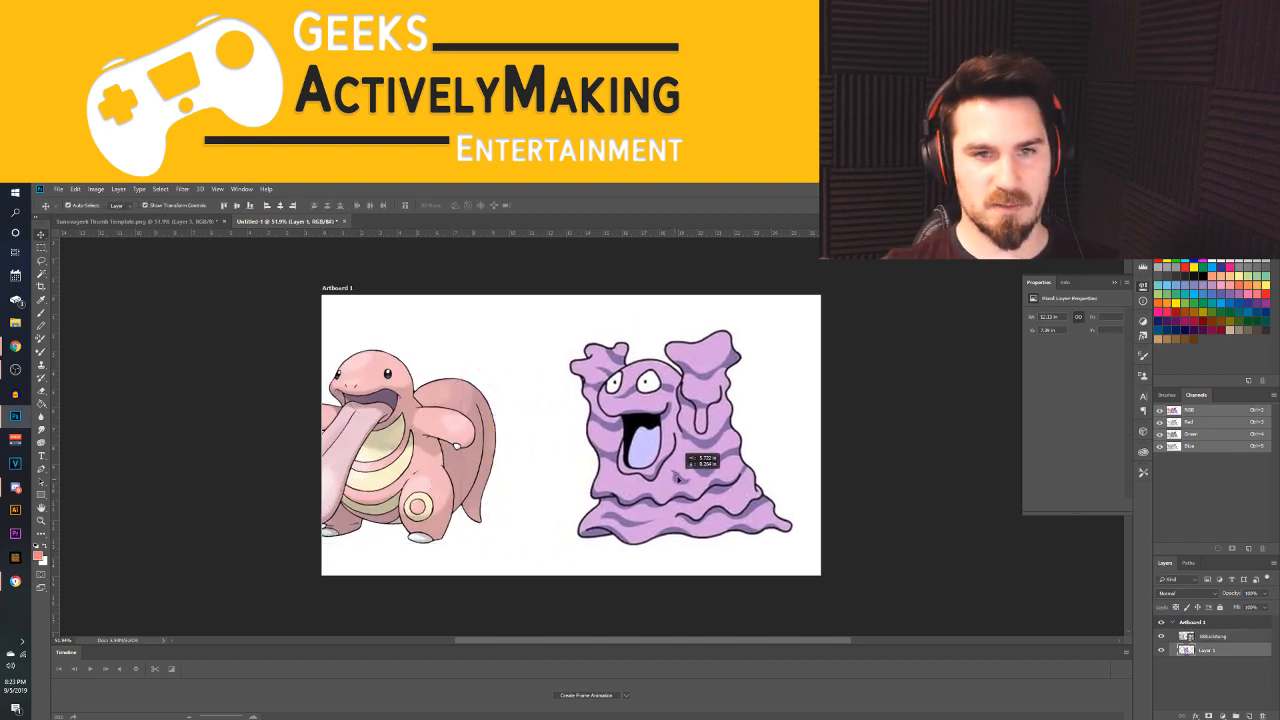
left_click(405, 483)
left_click_drag(408, 485, 481, 480)
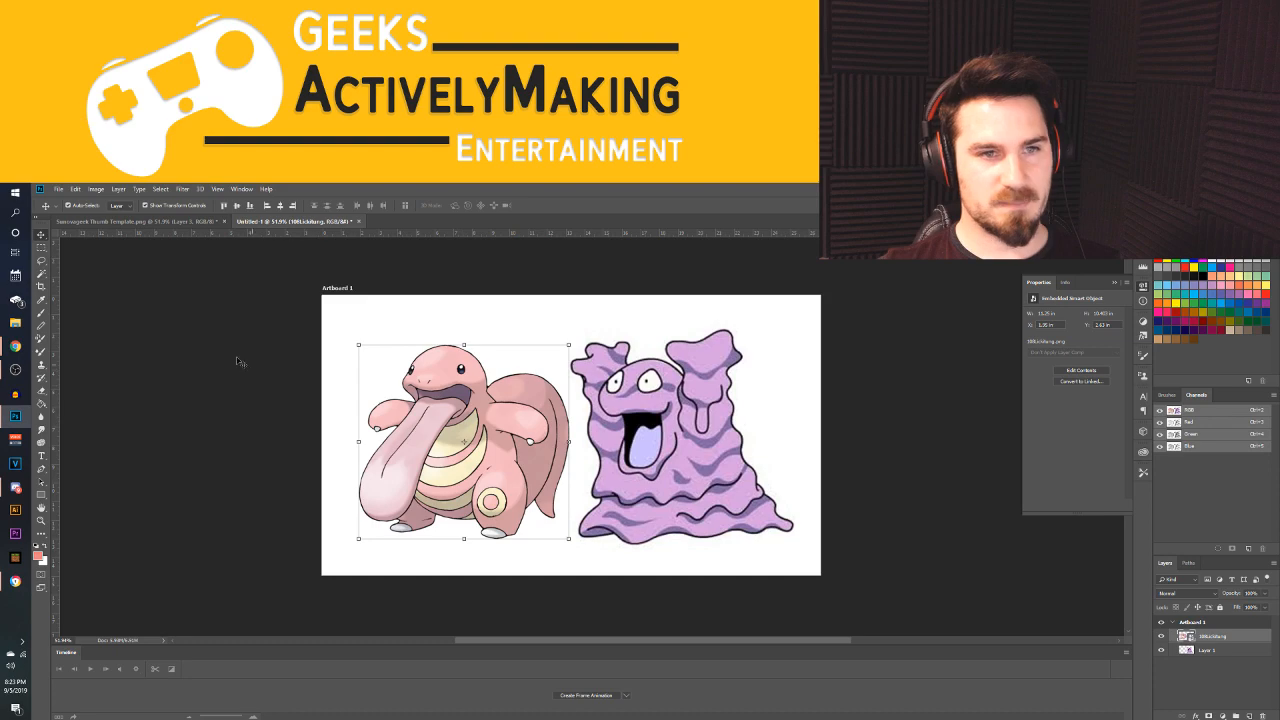
Select Lickitung's tongue with the Quick Selection tool
left_click(42, 275)
left_click(90, 274)
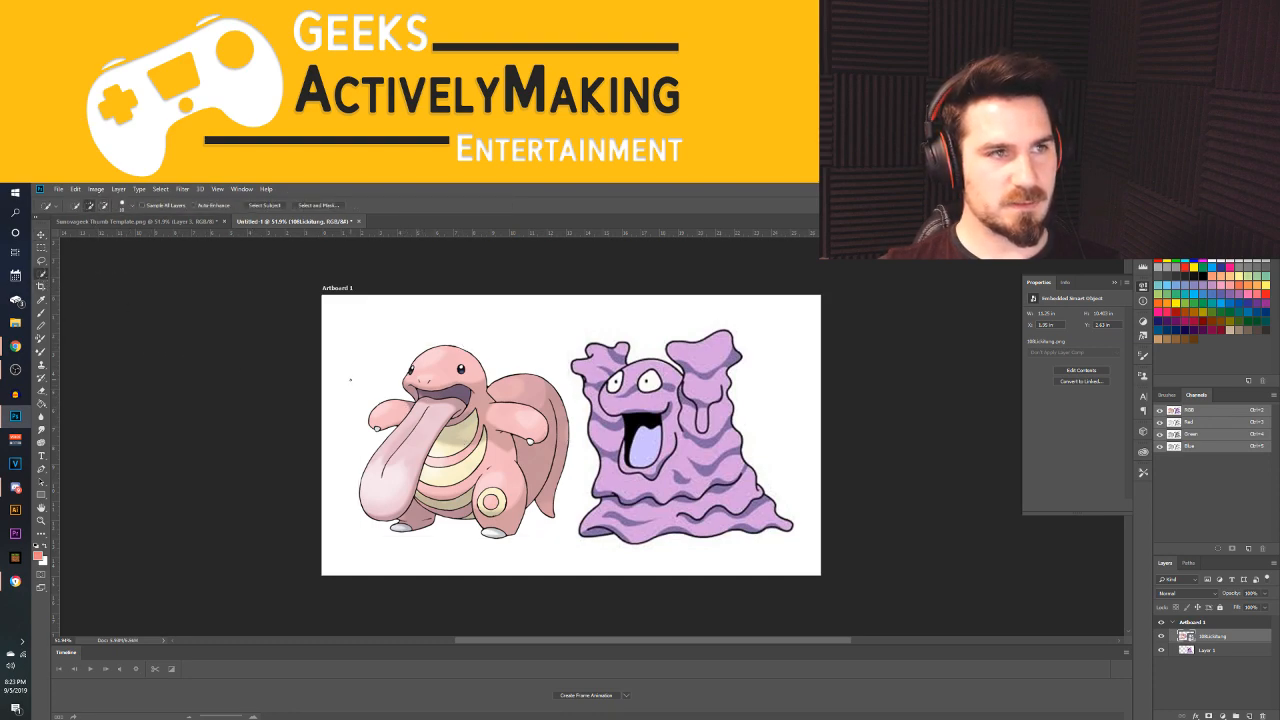
right_click(405, 459)
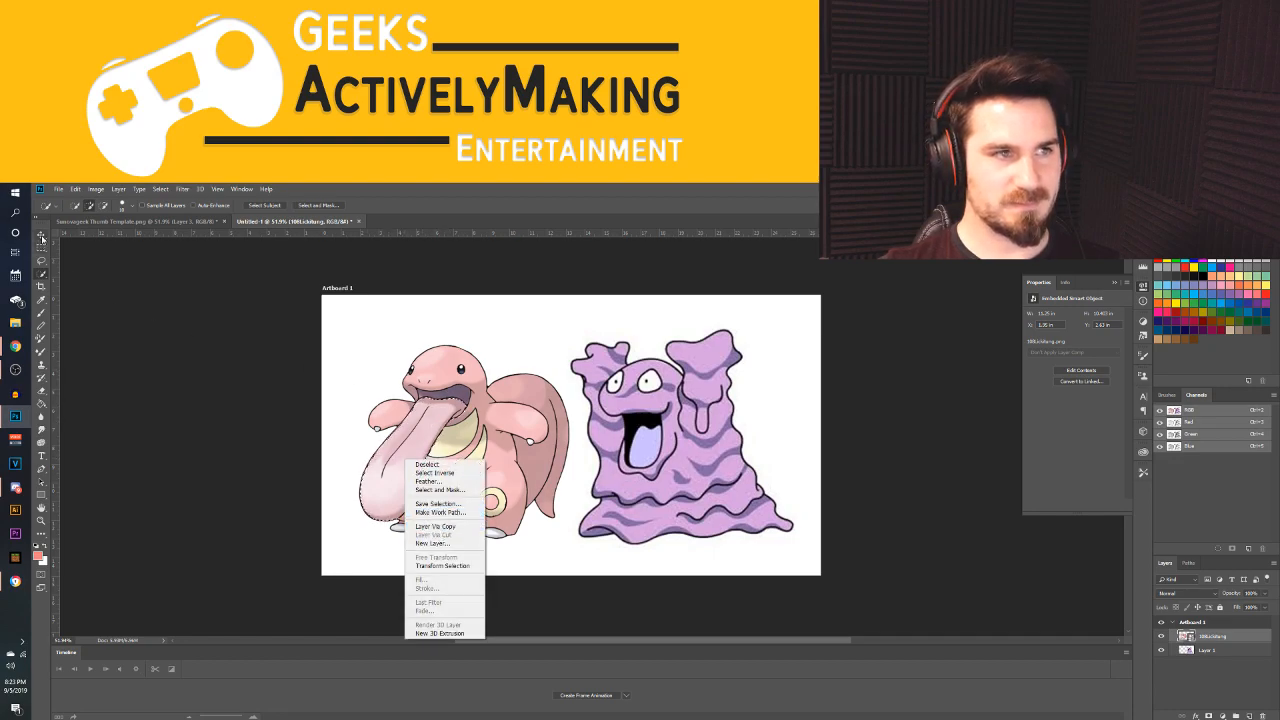
key("Escape")
right_click(423, 421)
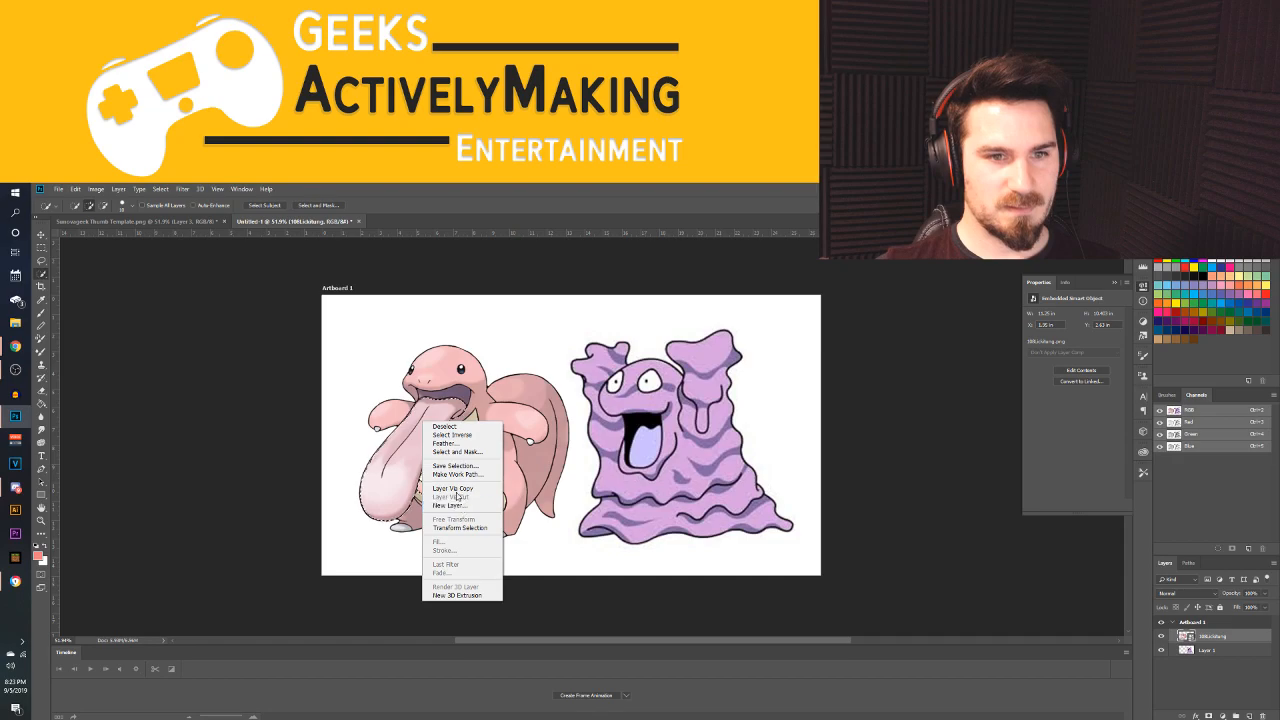
key("Escape")
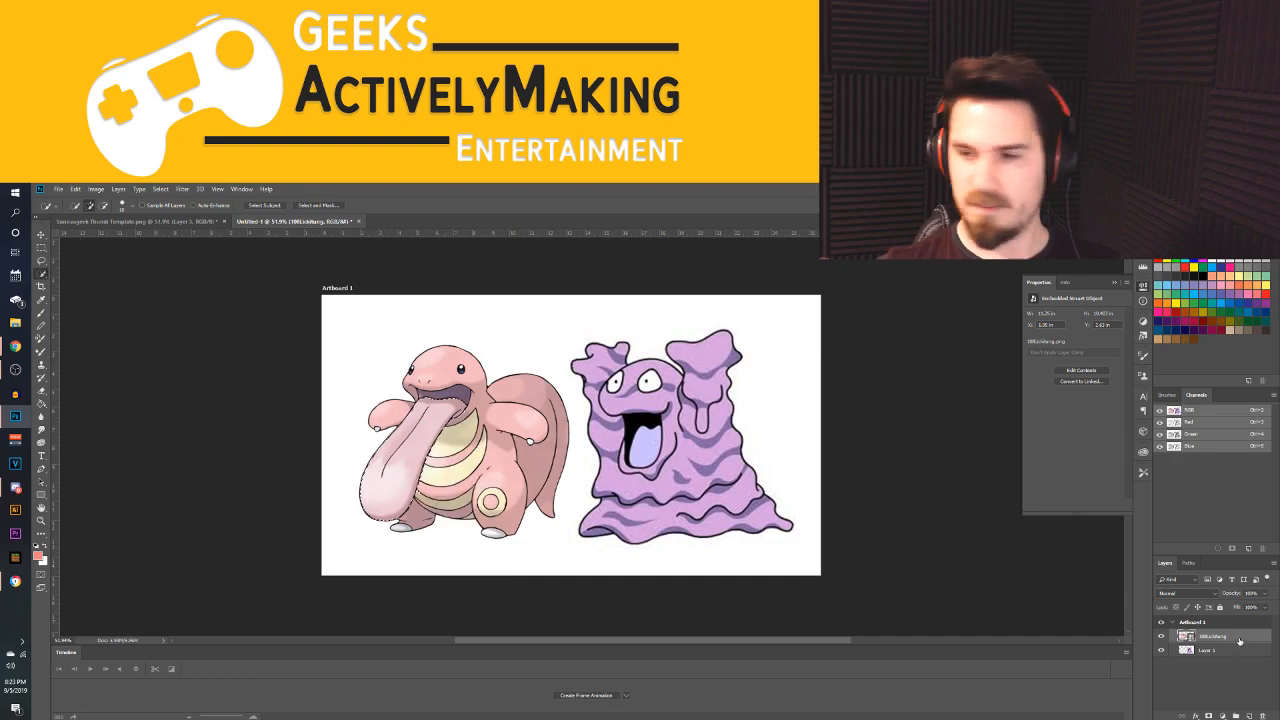
Rasterize the Lickitung layer and copy the selected tongue to its own layer
right_click(1240, 640)
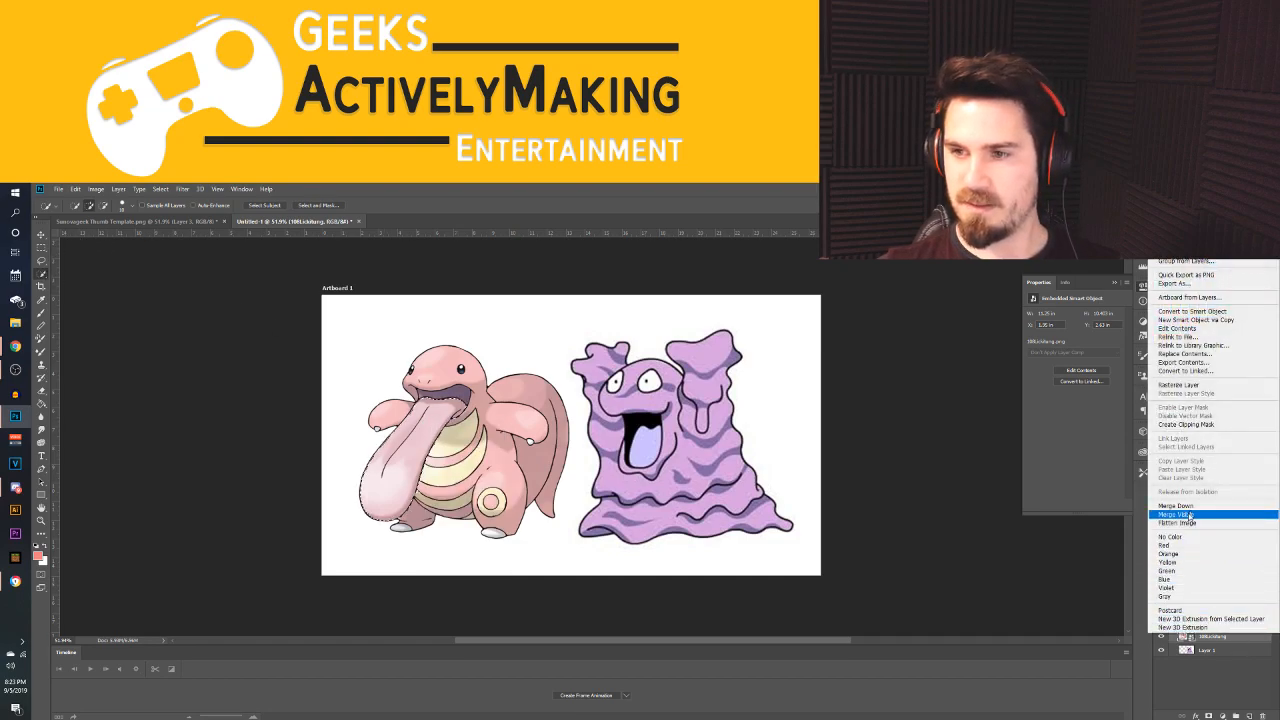
left_click(1178, 385)
right_click(412, 451)
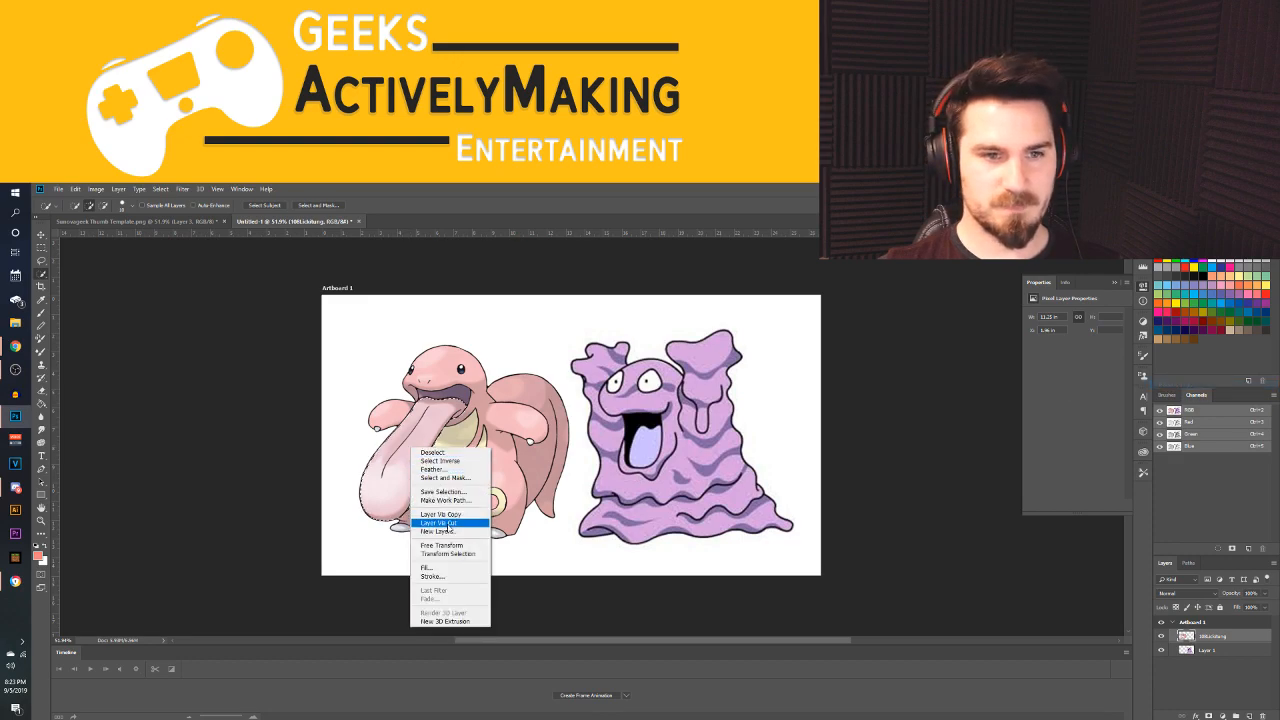
left_click(440, 514)
left_click(41, 235)
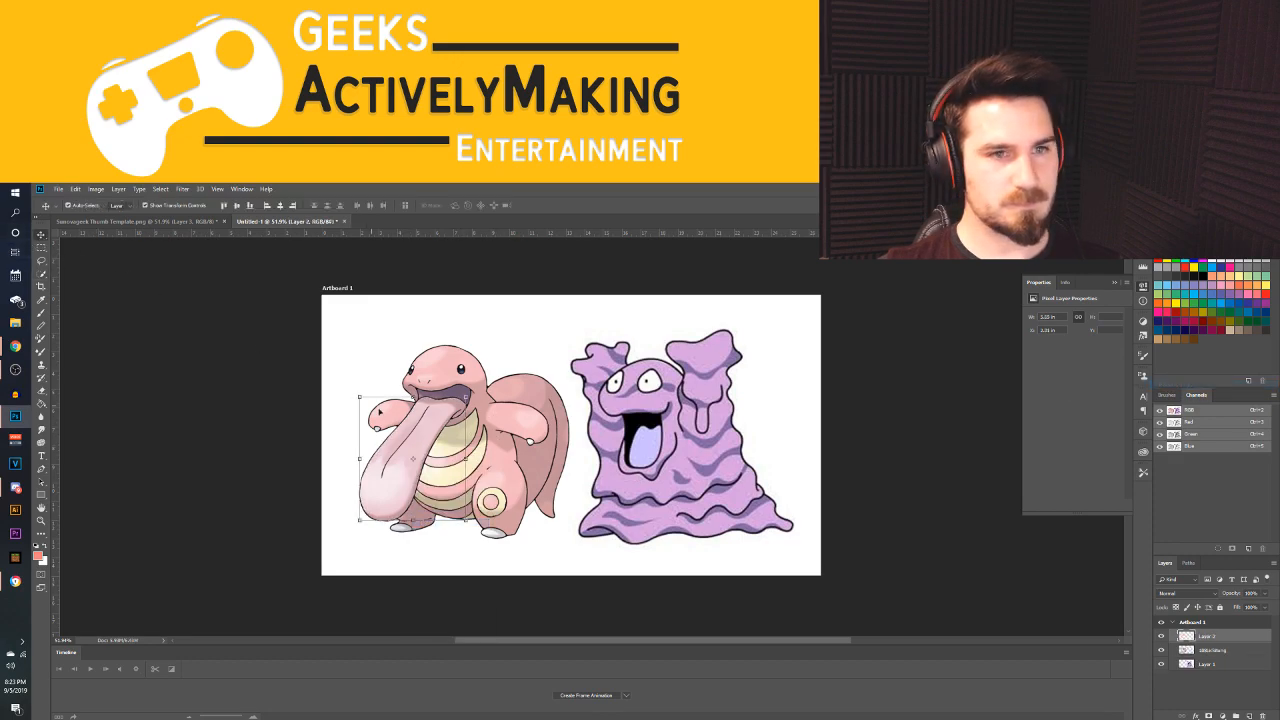
Delete the original Lickitung layer, then move the tongue onto Grimer's mouth and rotate it to hang out toward the lower left
left_click(521, 452)
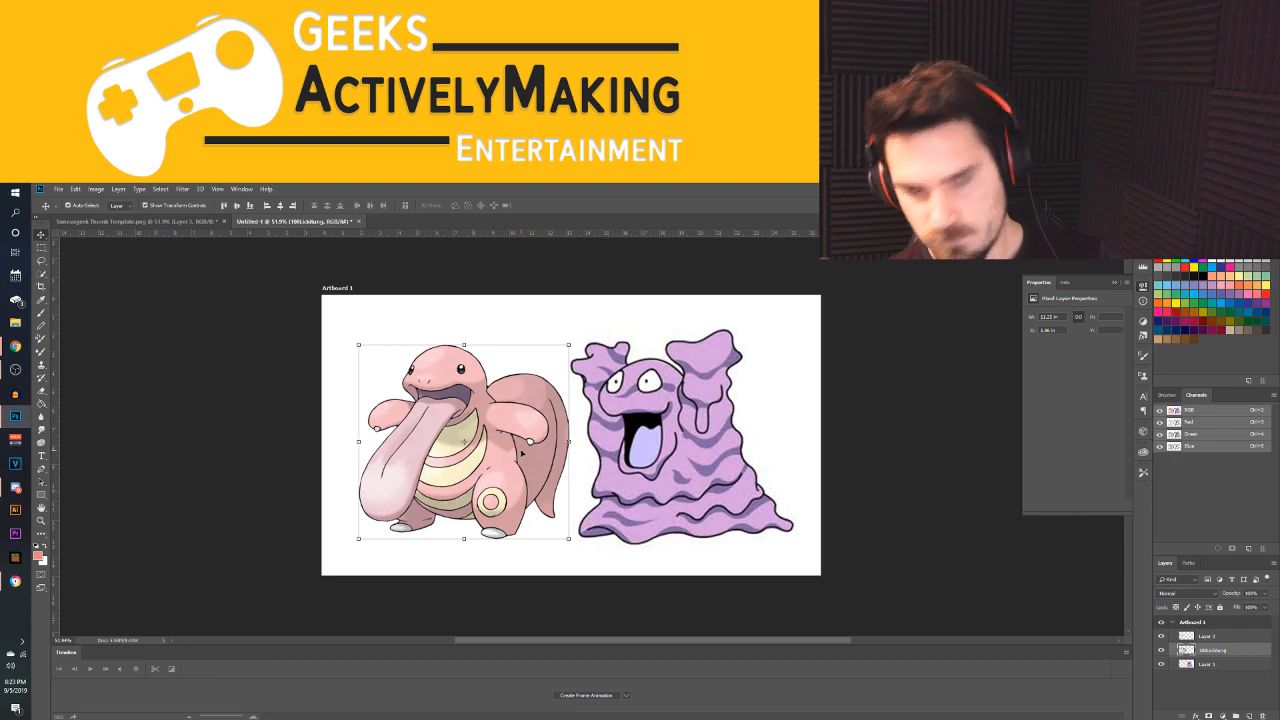
key("Delete")
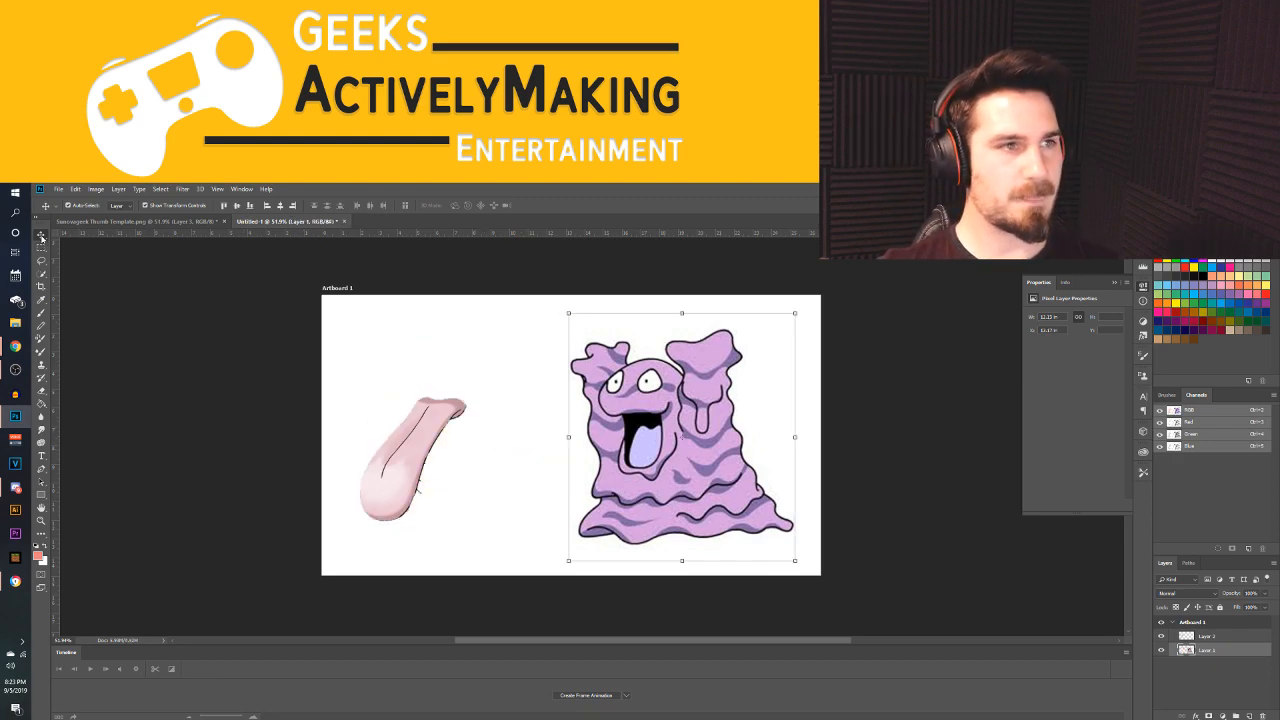
left_click_drag(368, 462, 574, 488)
left_click_drag(679, 419, 693, 438)
mouse_move(624, 459)
left_mouse_down()
mouse_move(607, 461)
mouse_move(614, 453)
left_mouse_up()
key("Return")
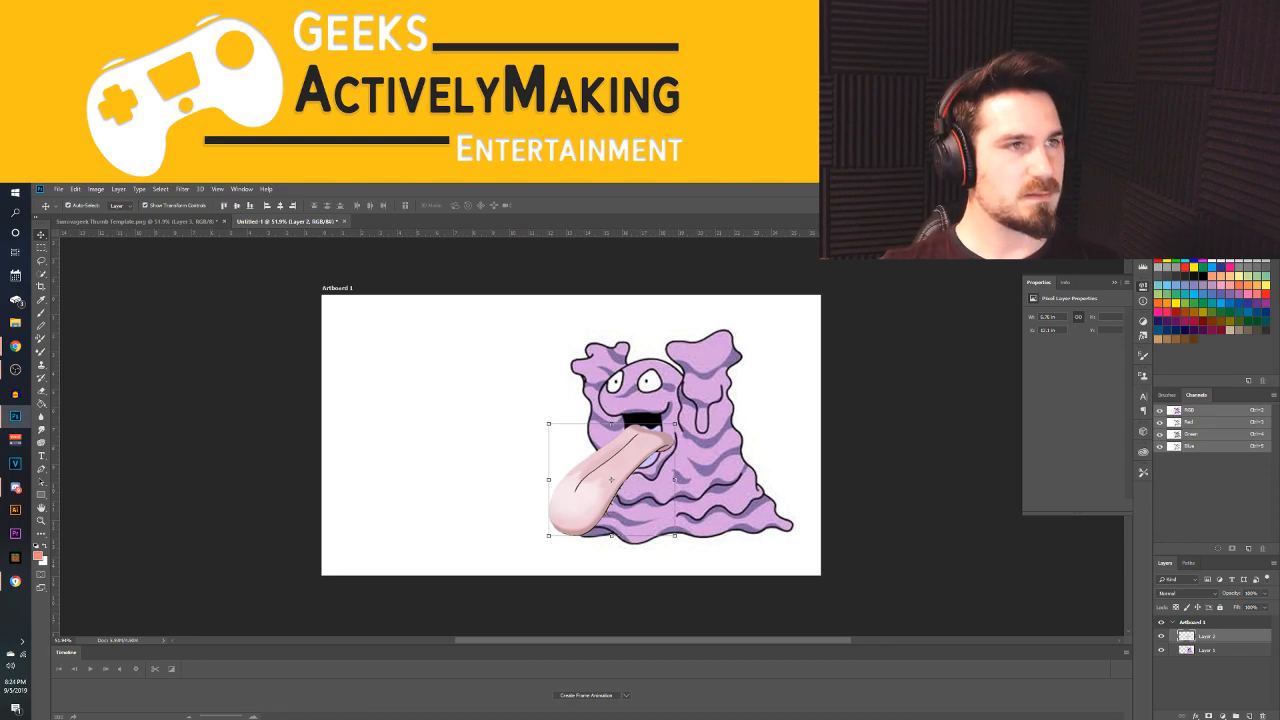
left_click(58, 188)
left_click(75, 208)
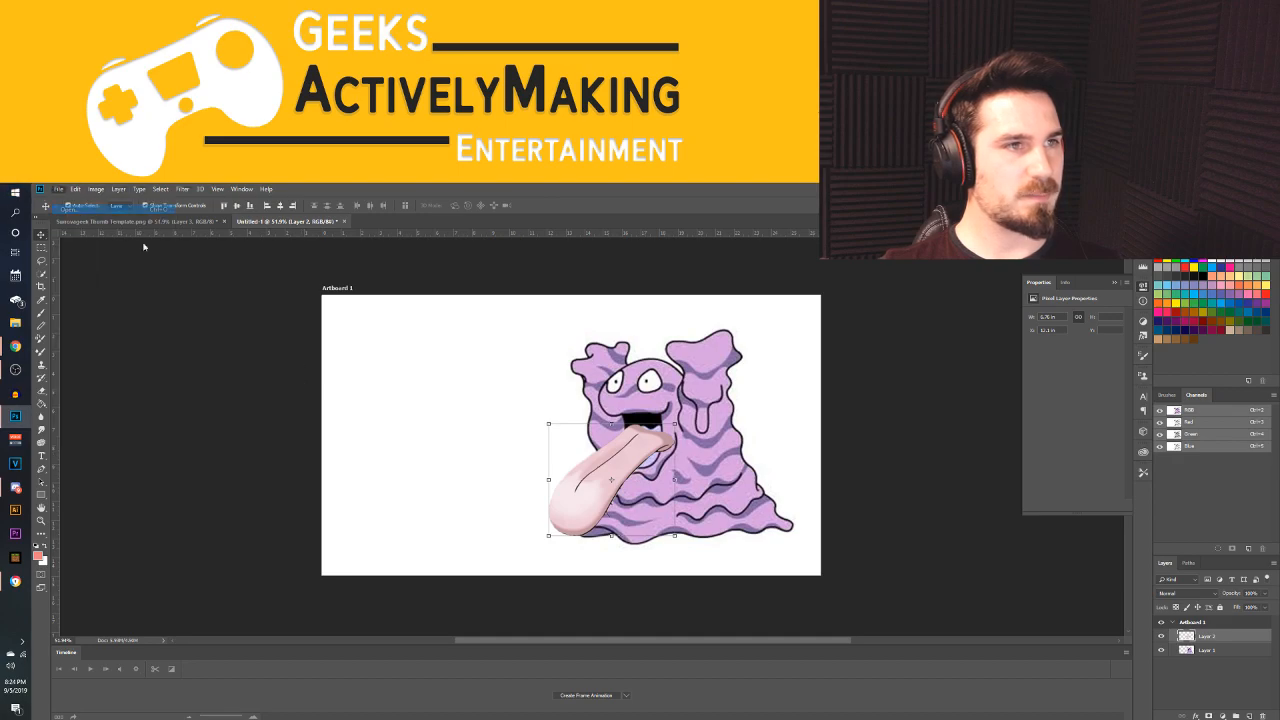
left_click(612, 437)
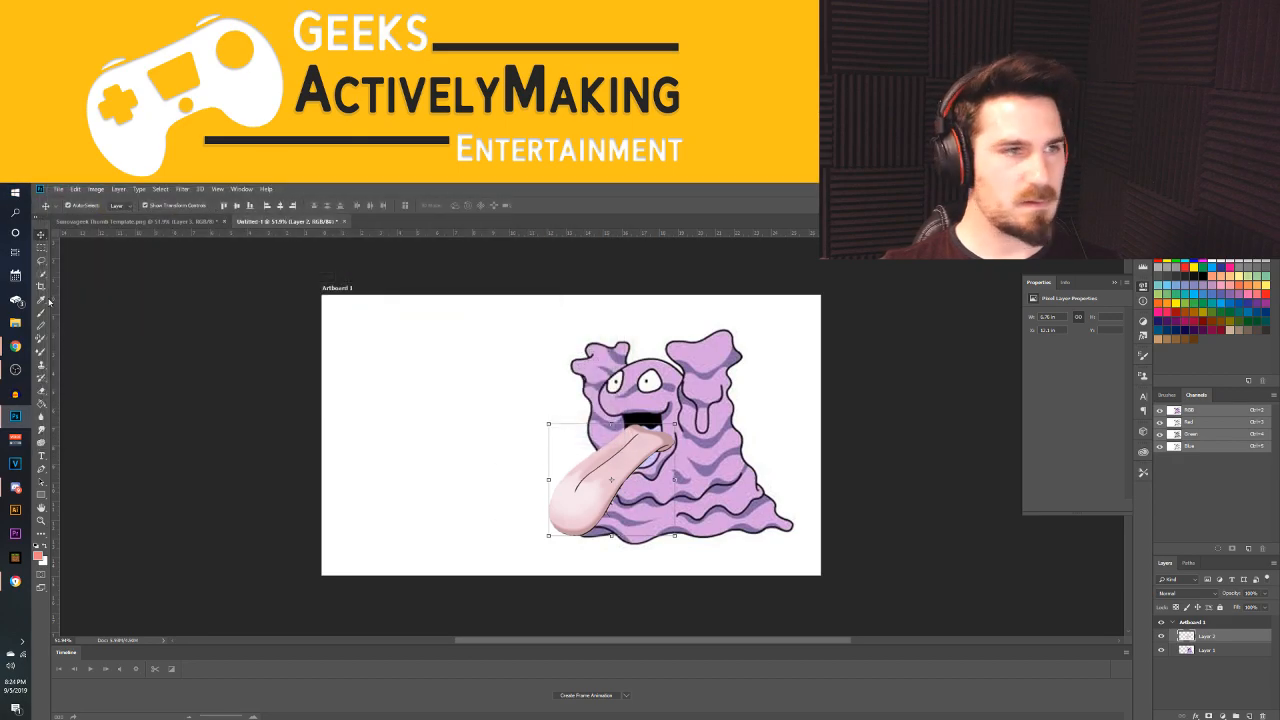
Switch to Chrome and go back through the search history to the "muk" image results
mouse_move(15, 345)
left_click(85, 415)
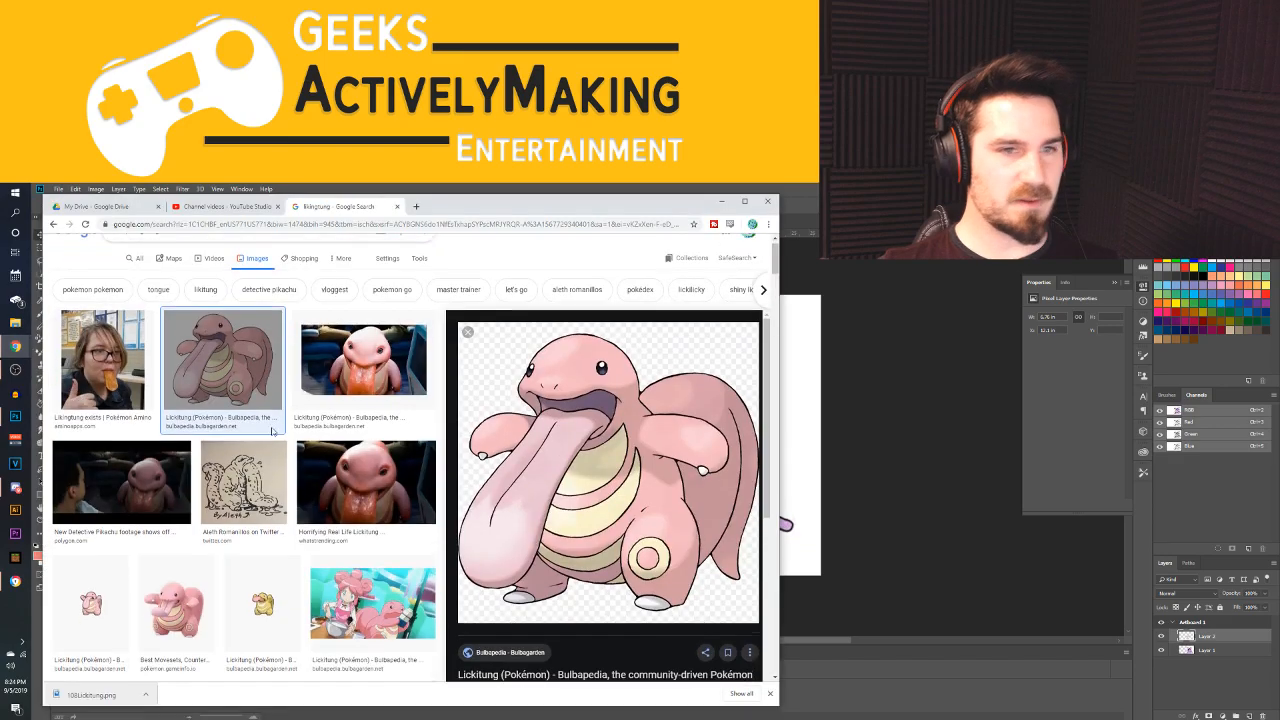
left_click(53, 224)
left_click(53, 224)
left_click(53, 224)
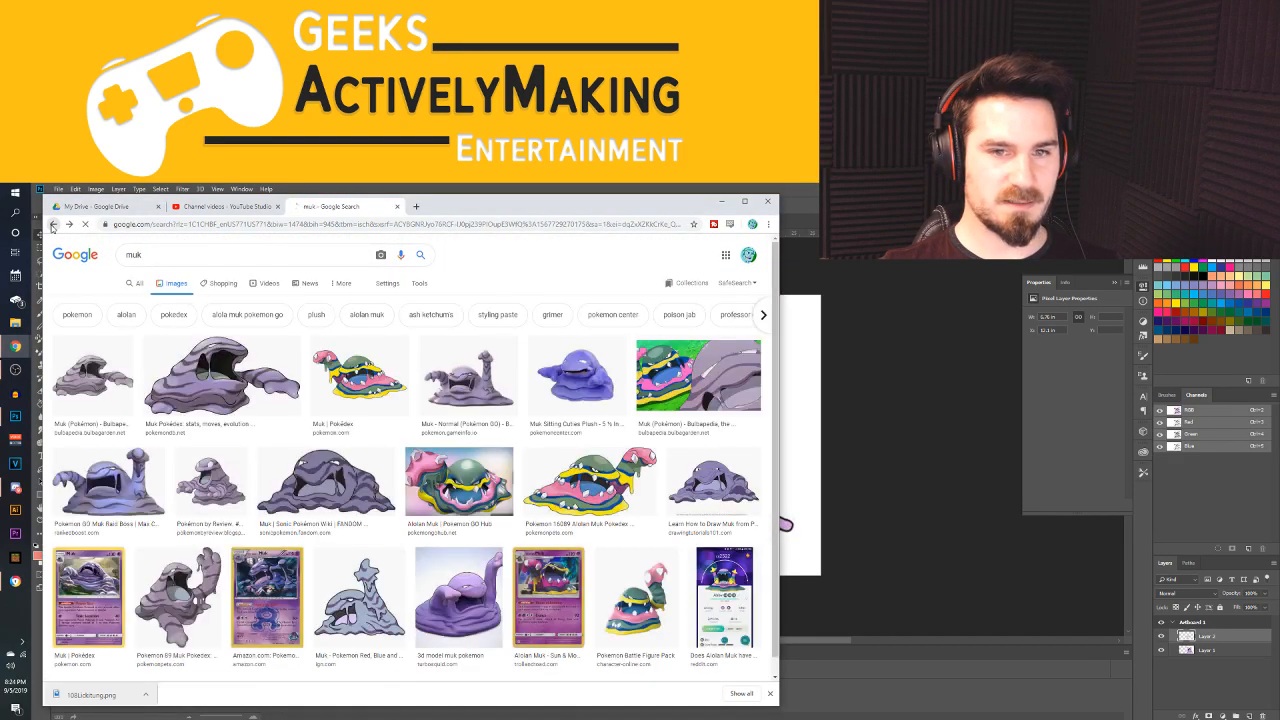
Return to the "pokemon" image results and examine the "All 151 Original Pokemon Ranked From Worst To Best" chart for a next body-part source
left_click(53, 224)
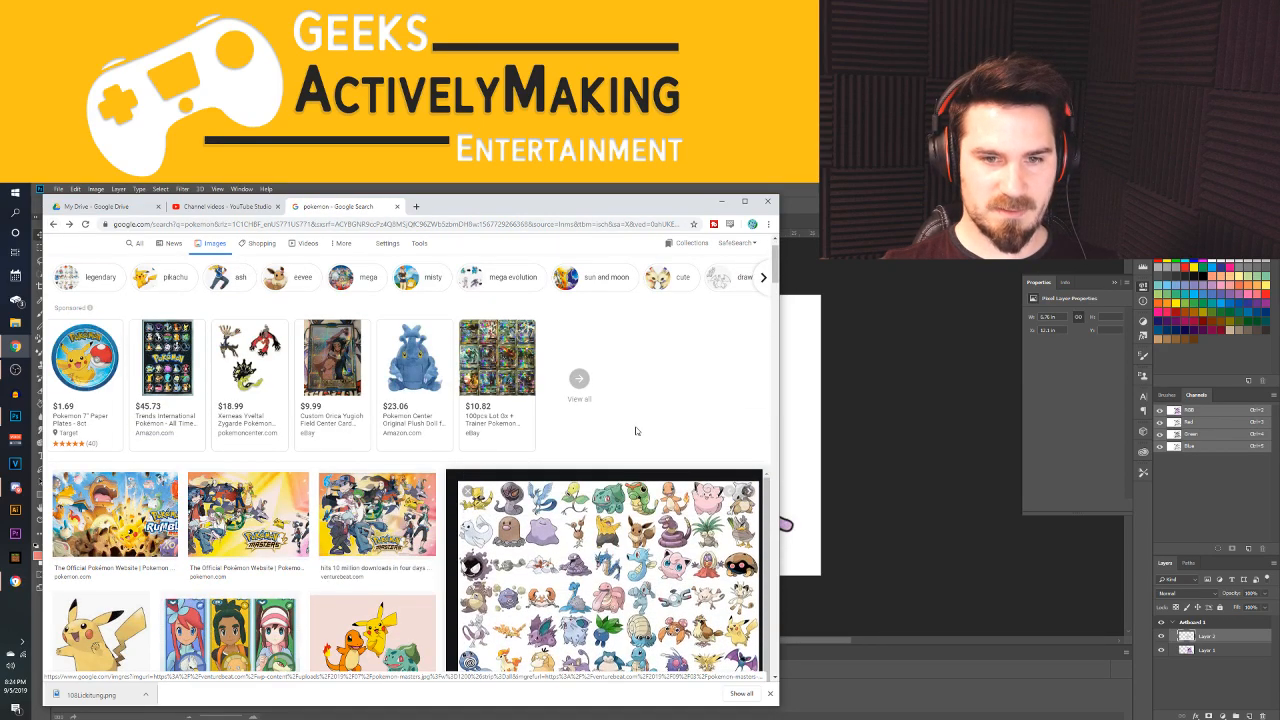
scroll(630, 510, "down", 1)
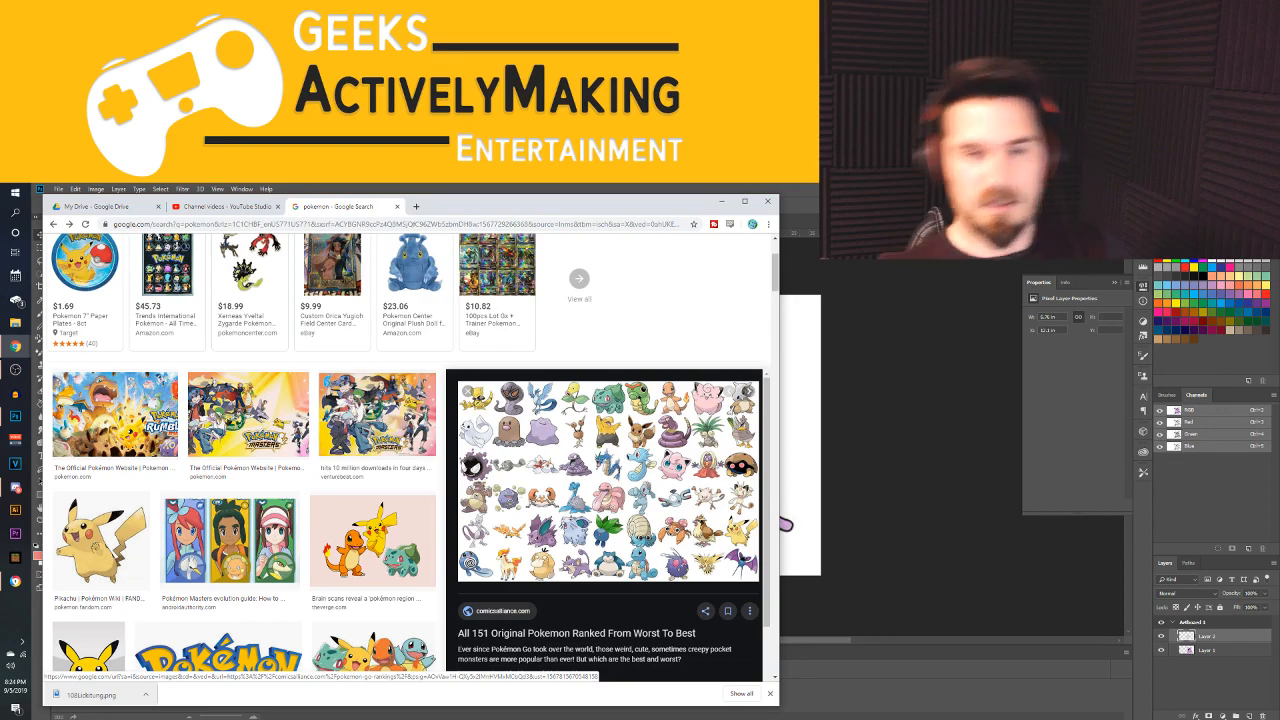
scroll(657, 508, "down", 3)
scroll(657, 508, "up", 3)
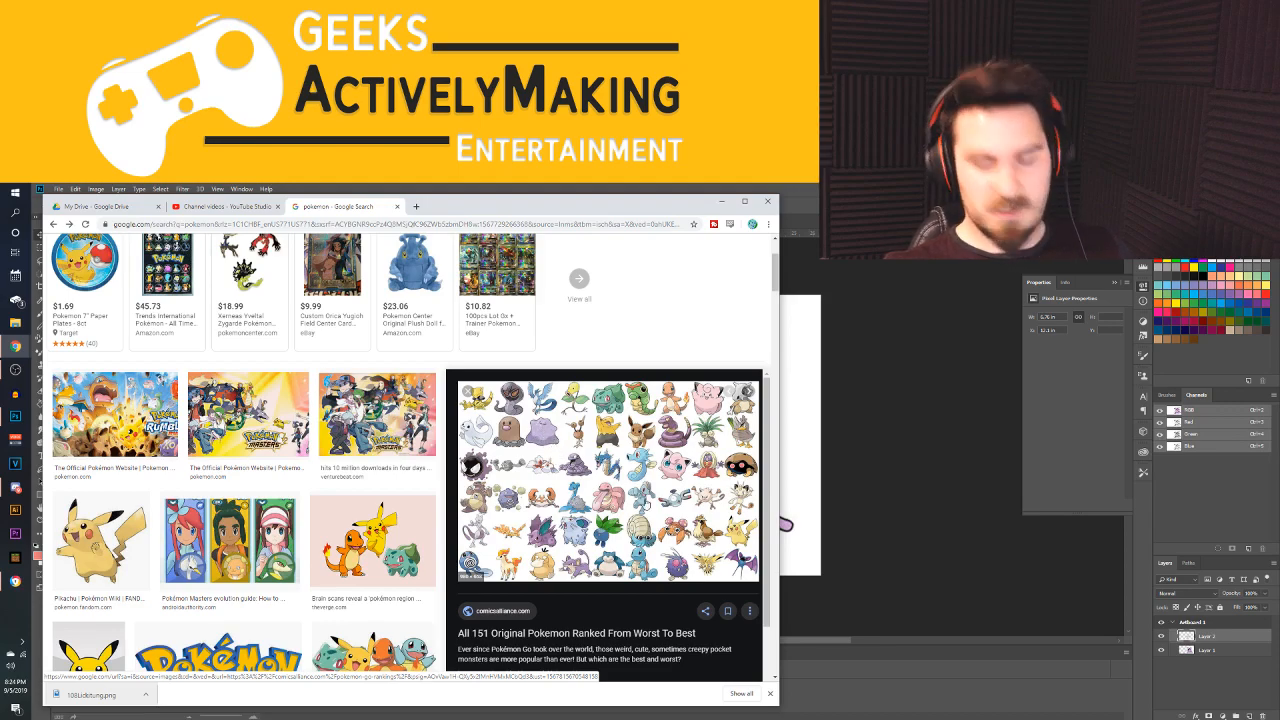
scroll(650, 466, "down", 2)
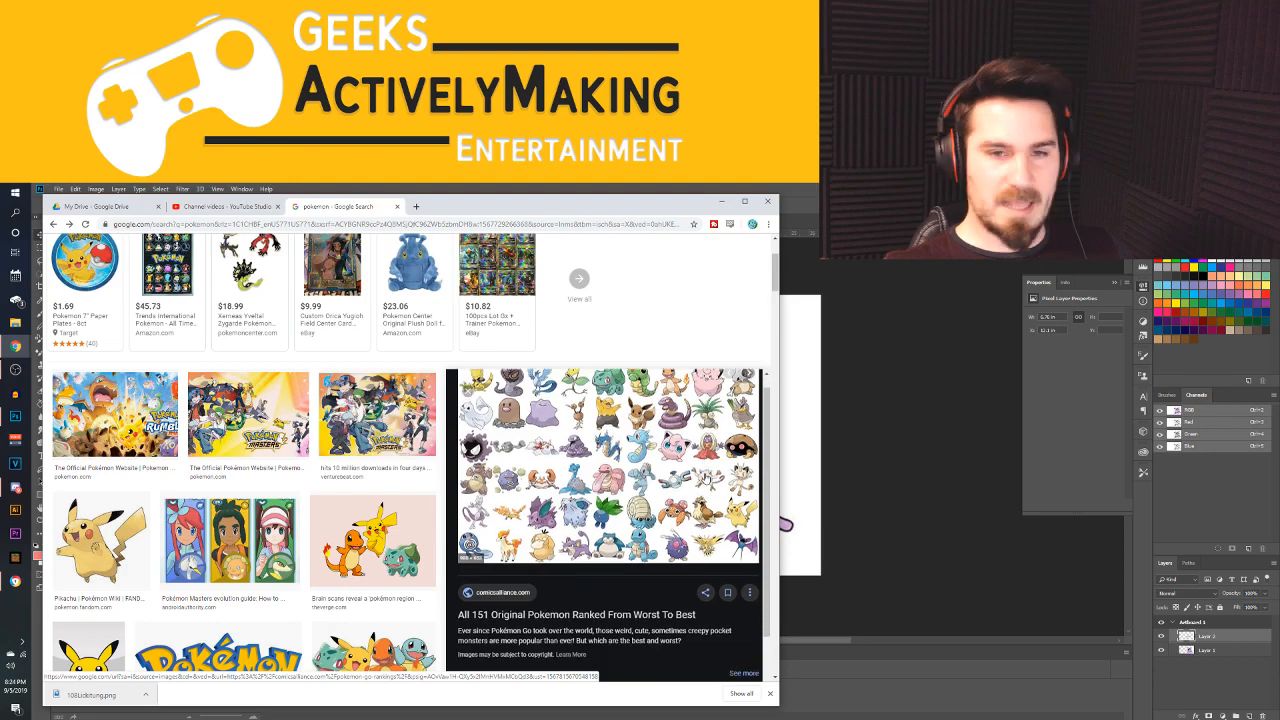
scroll(676, 475, "up", 2)
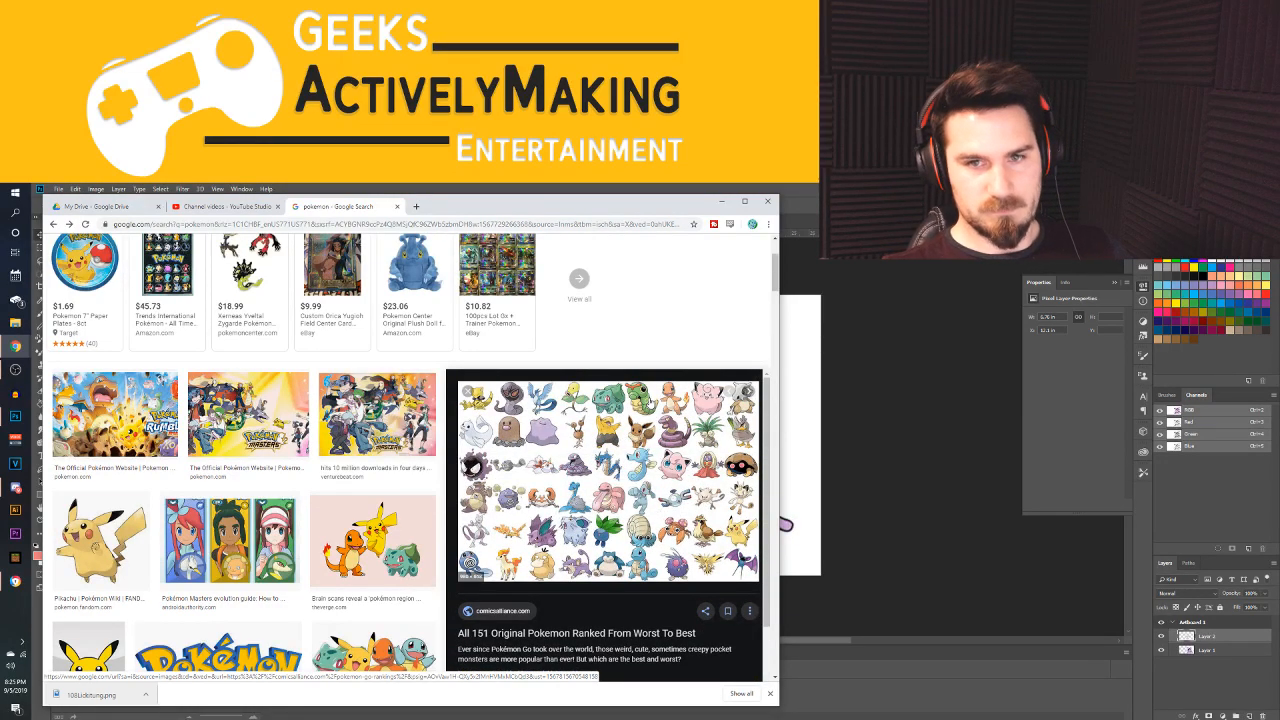
scroll(663, 474, "down", 2)
scroll(663, 474, "up", 1)
scroll(584, 442, "up", 1)
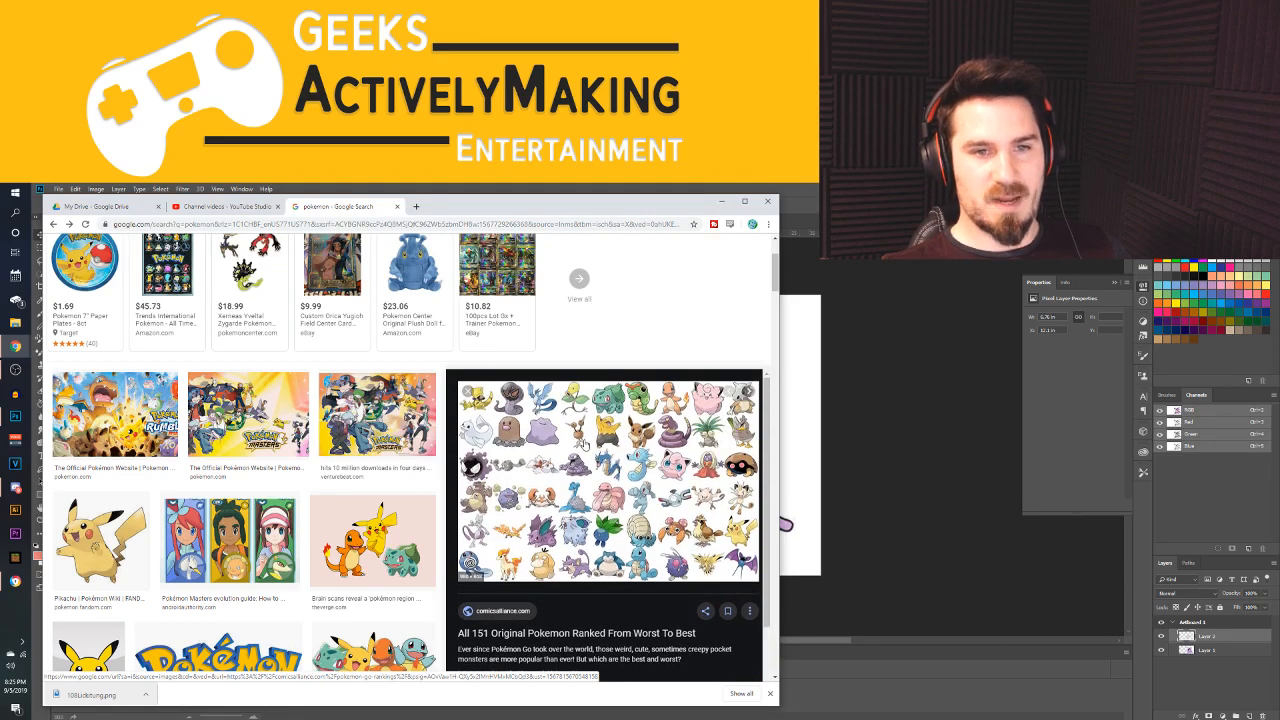
scroll(584, 440, "down", 2)
scroll(650, 510, "up", 2)
mouse_move(611, 214)
left_mouse_down()
mouse_move(271, 343)
mouse_move(660, 208)
mouse_move(627, 206)
left_mouse_up()
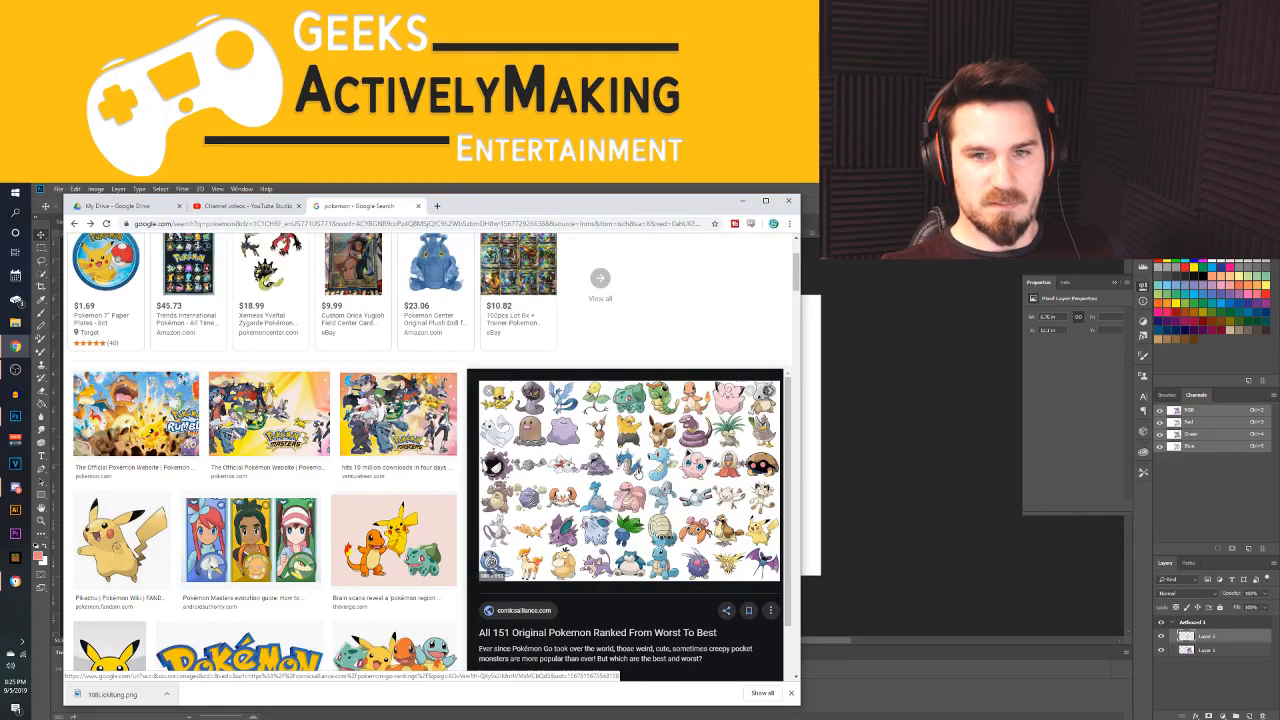
Browse the related images of the original 151 Pokémon, including the versions drawn from memory
scroll(647, 456, "down", 6)
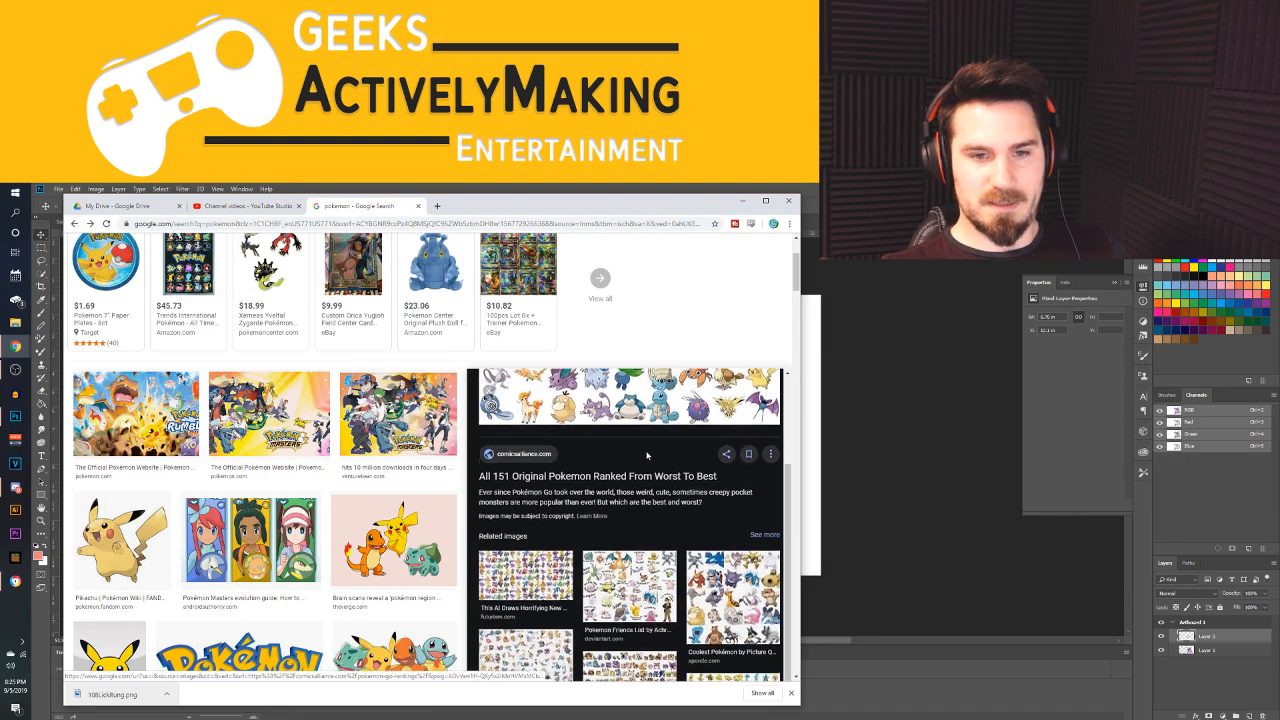
scroll(613, 605, "down", 3)
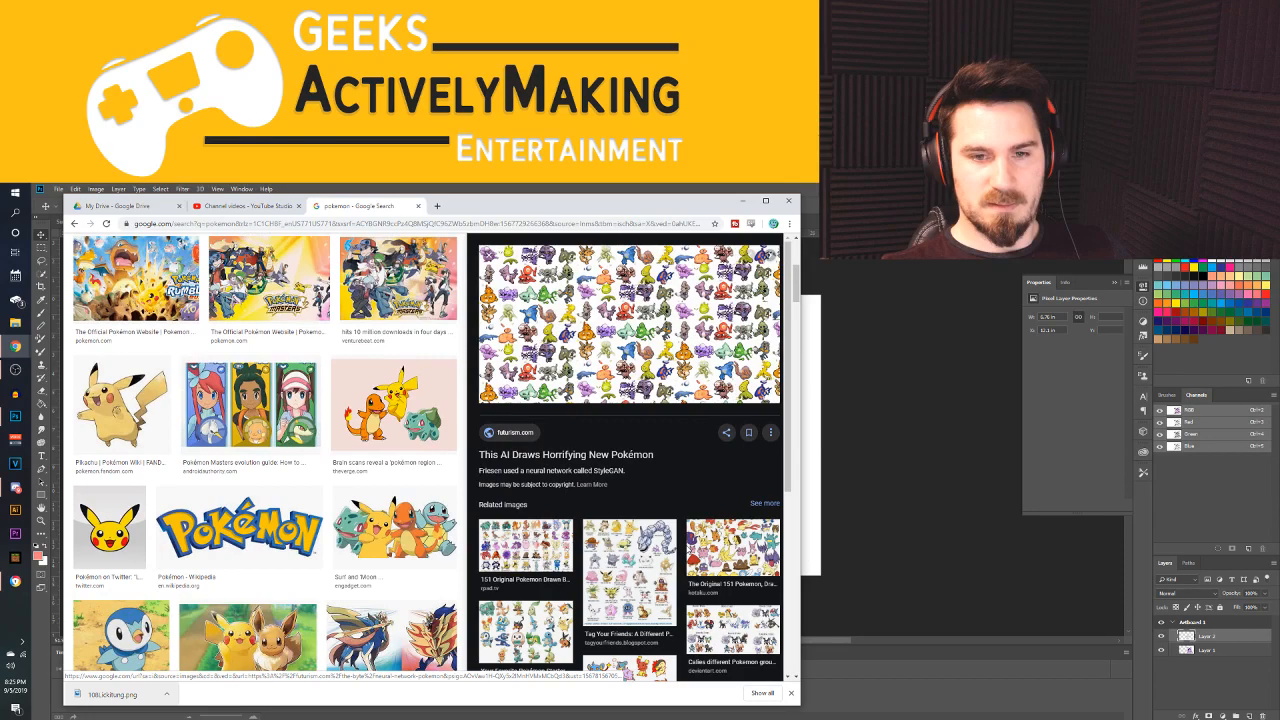
left_click(740, 540)
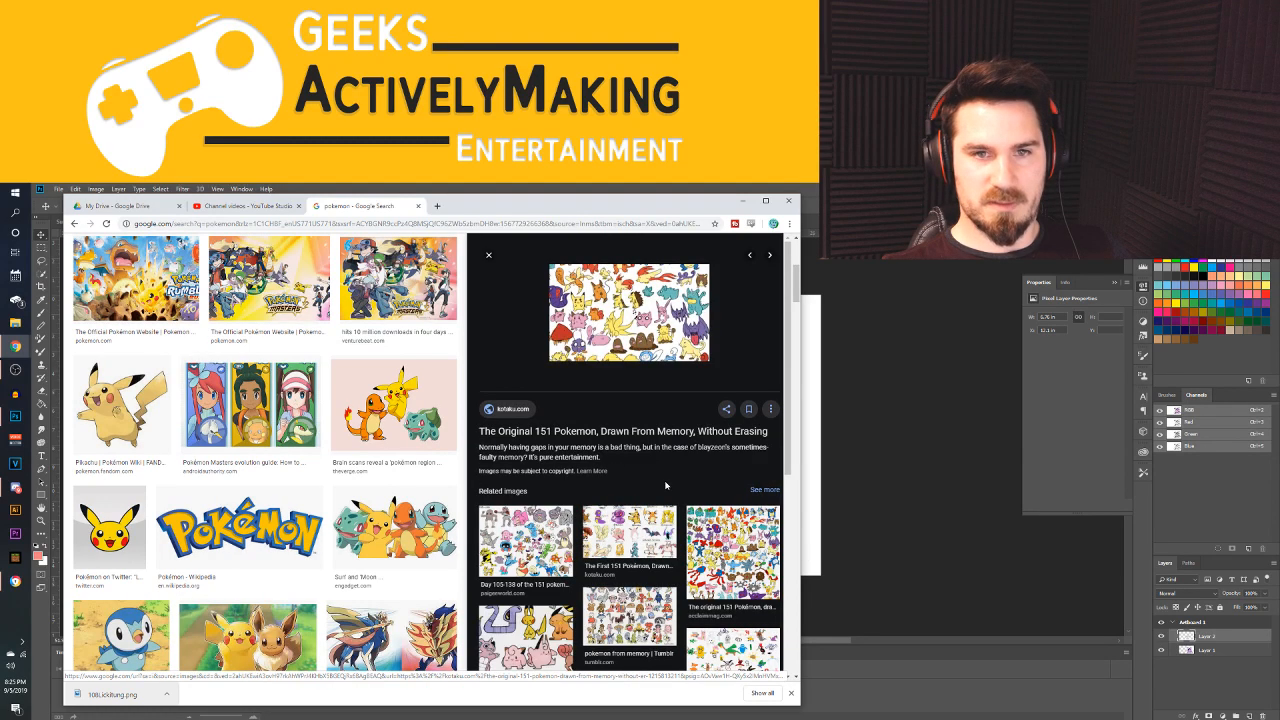
left_click(704, 522)
scroll(609, 449, "down", 3)
scroll(609, 440, "up", 3)
left_click(542, 616)
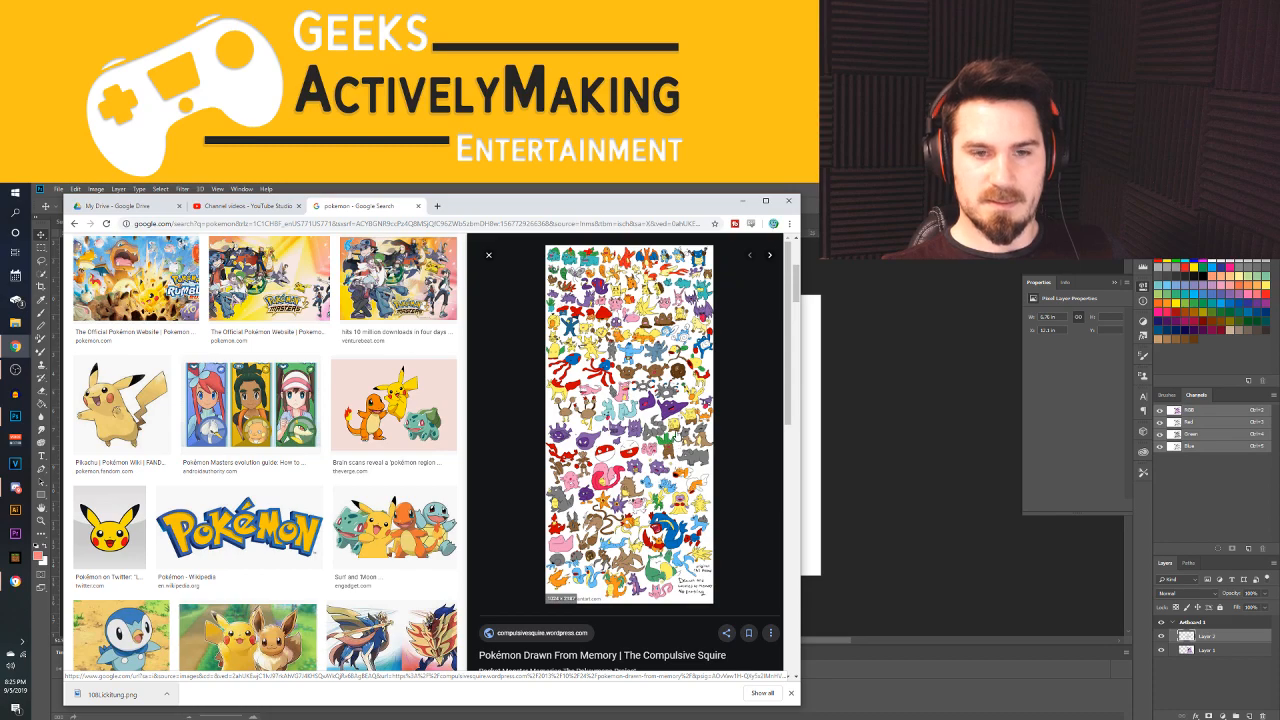
scroll(742, 382, "down", 10)
left_click(742, 382)
scroll(742, 382, "down", 6)
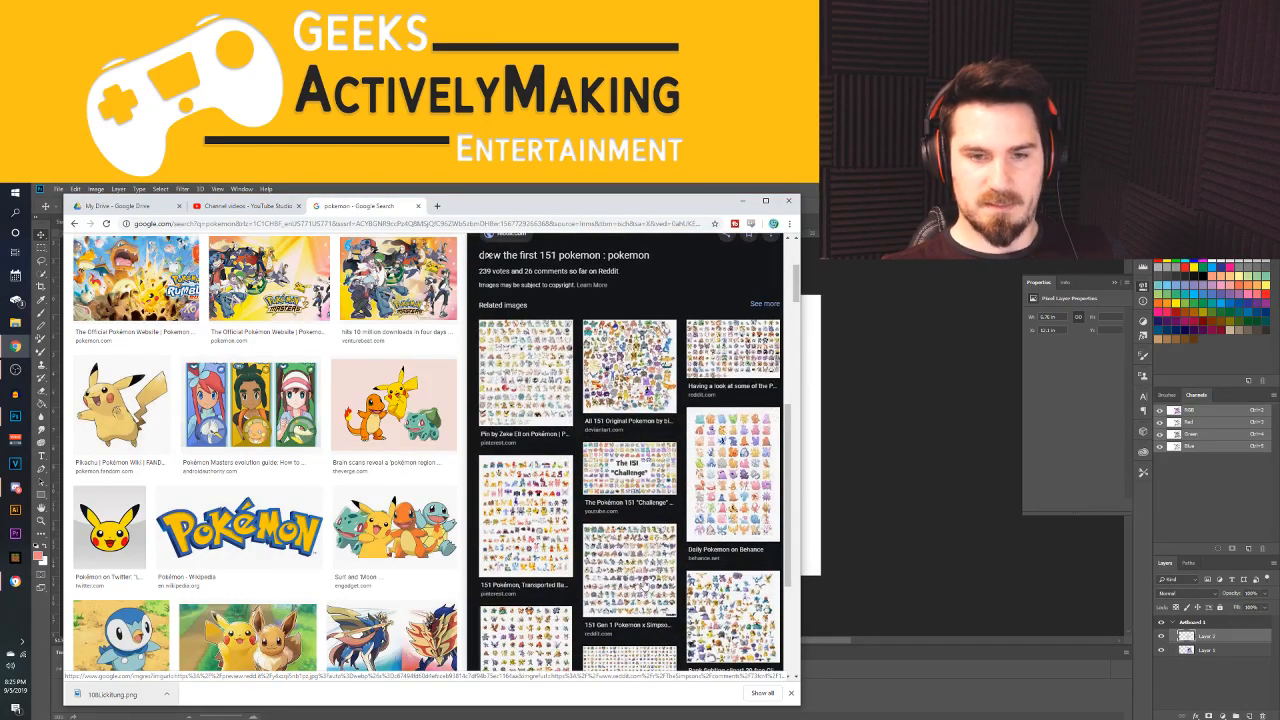
Look over the Gen 1 Simpsons mashup chart and the "151 Pokémon, Transported Back In Time To 1986" chart
left_click(667, 510)
scroll(670, 509, "down", 1)
scroll(671, 508, "up", 1)
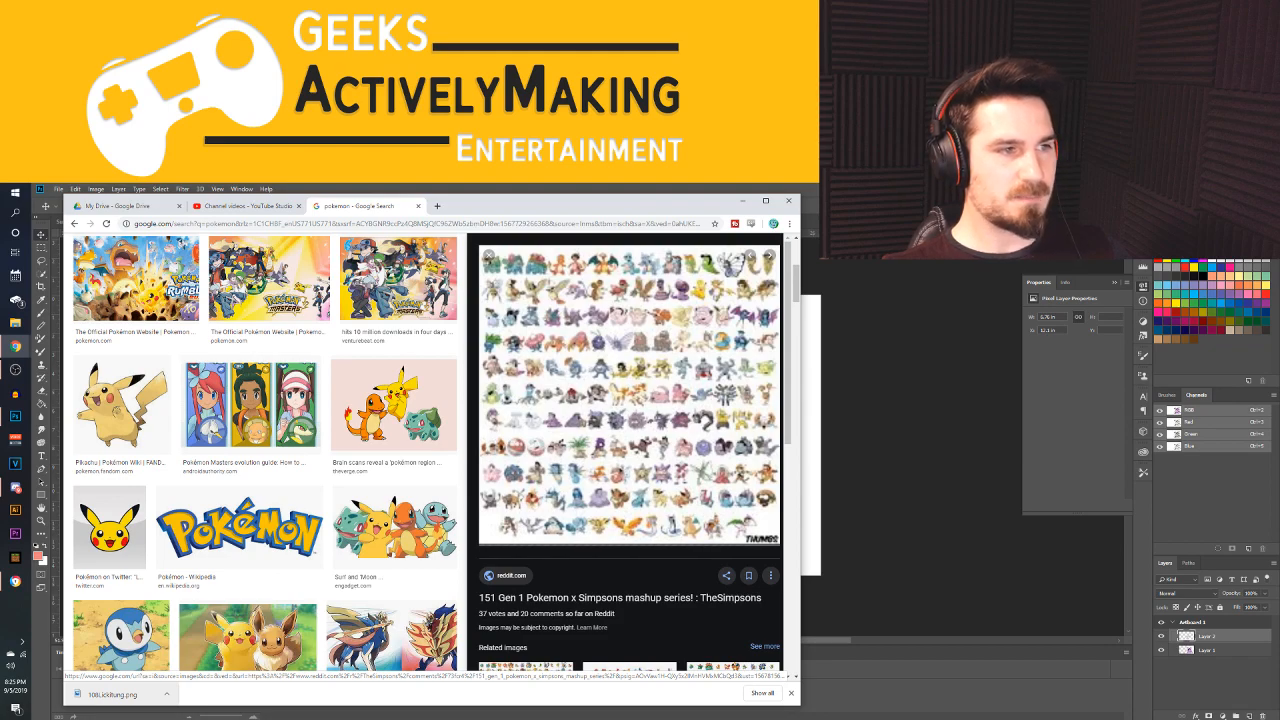
scroll(608, 364, "down", 7)
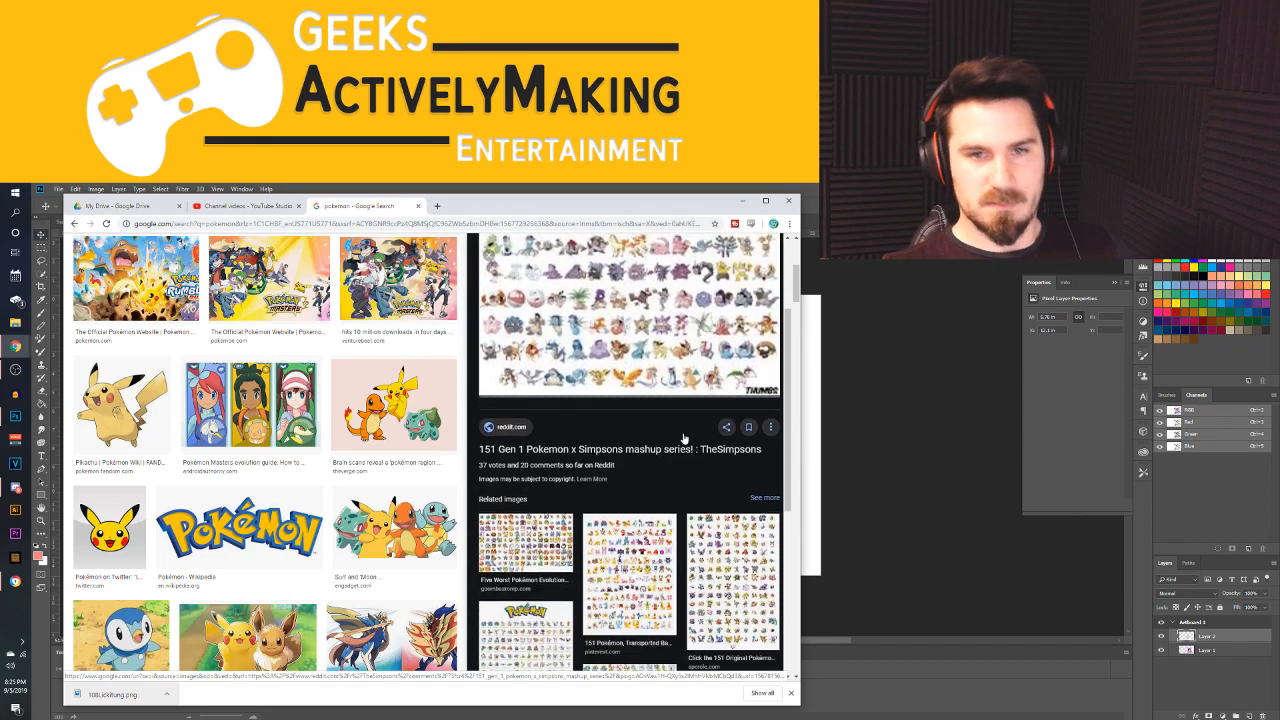
left_click(608, 364)
scroll(608, 400, "down", 2)
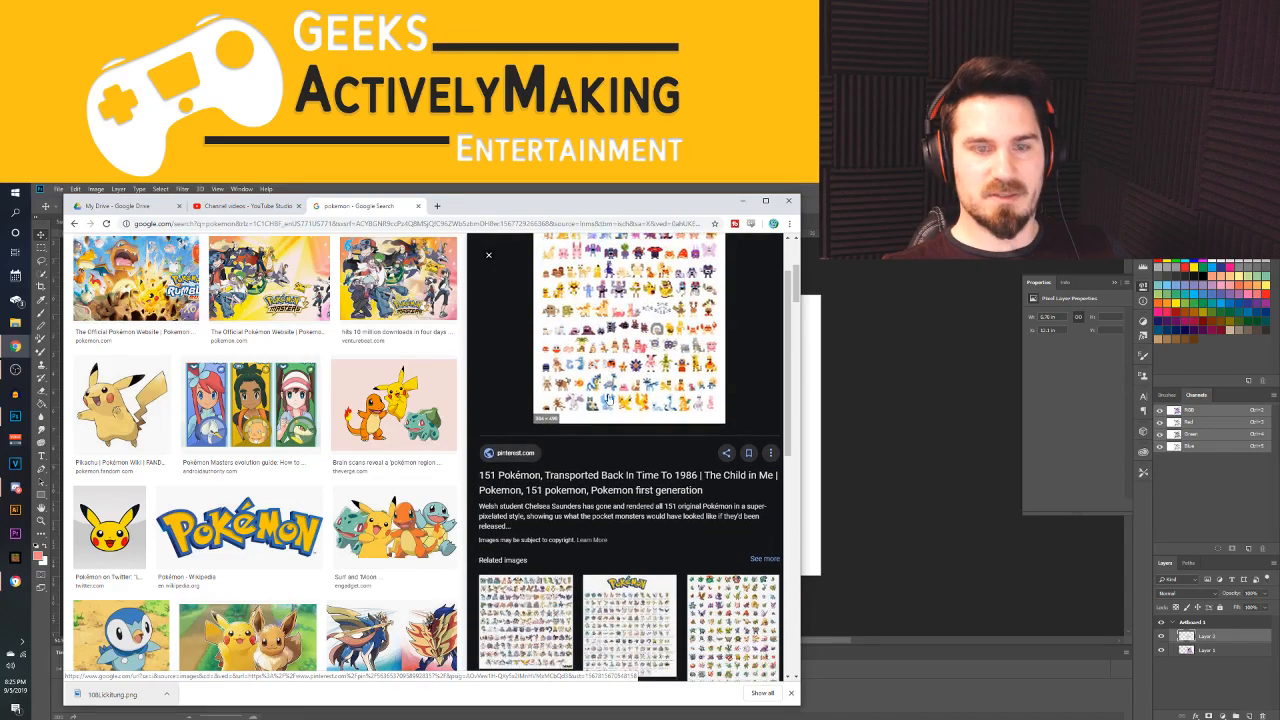
scroll(462, 456, "up", 2)
scroll(462, 456, "down", 3)
left_click(488, 488)
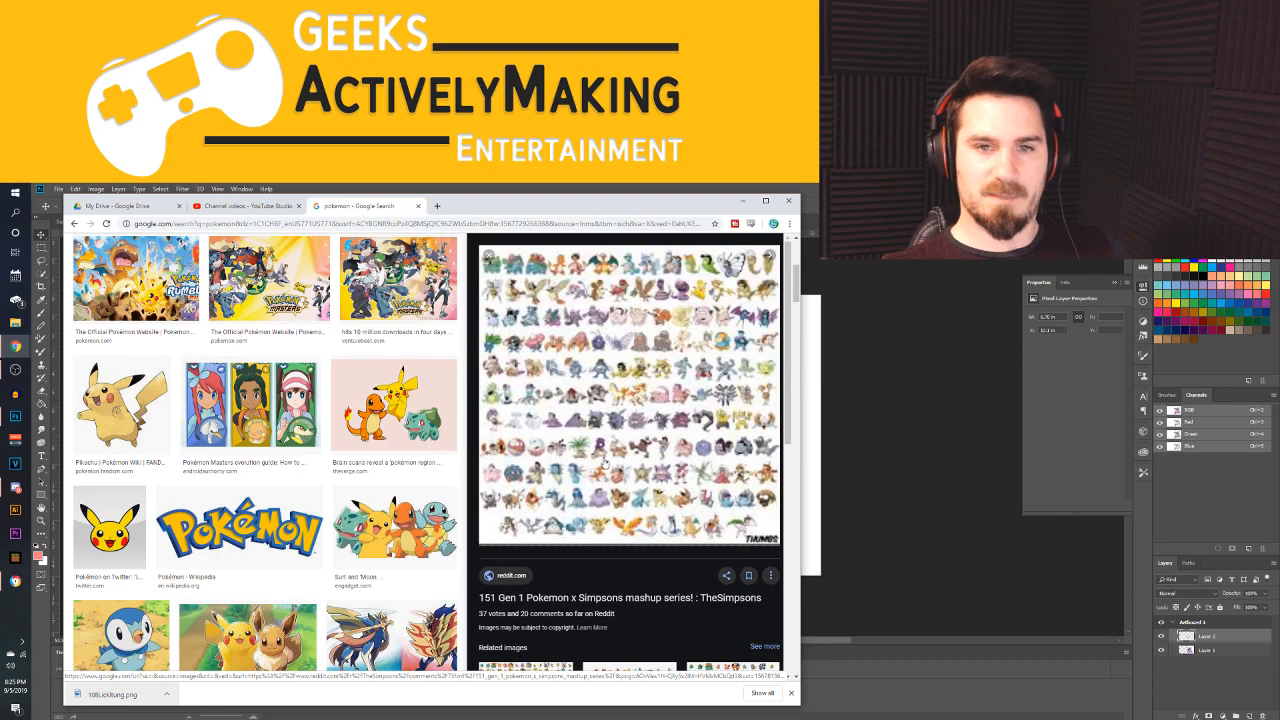
View further overview charts among the related images, from the Red Blue sprites to the Dark Pokémon quiz and the Green Pokemon Sprites
scroll(645, 421, "down", 5)
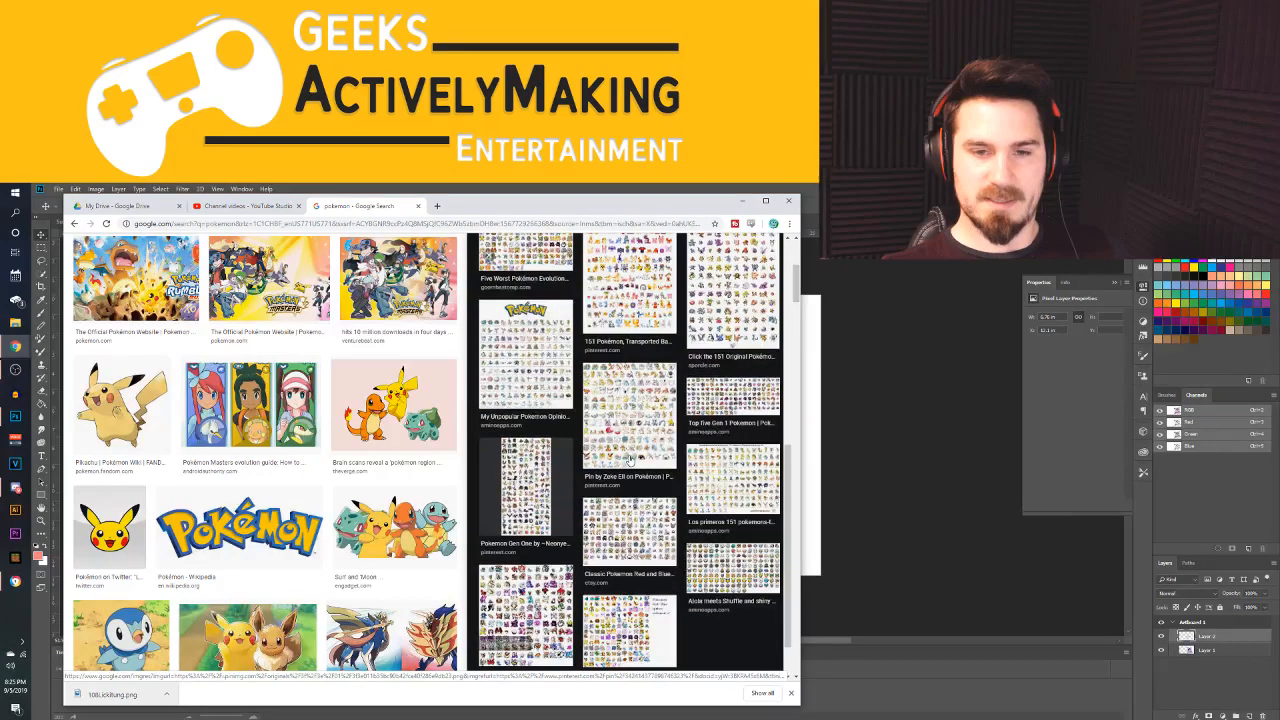
left_click(657, 565)
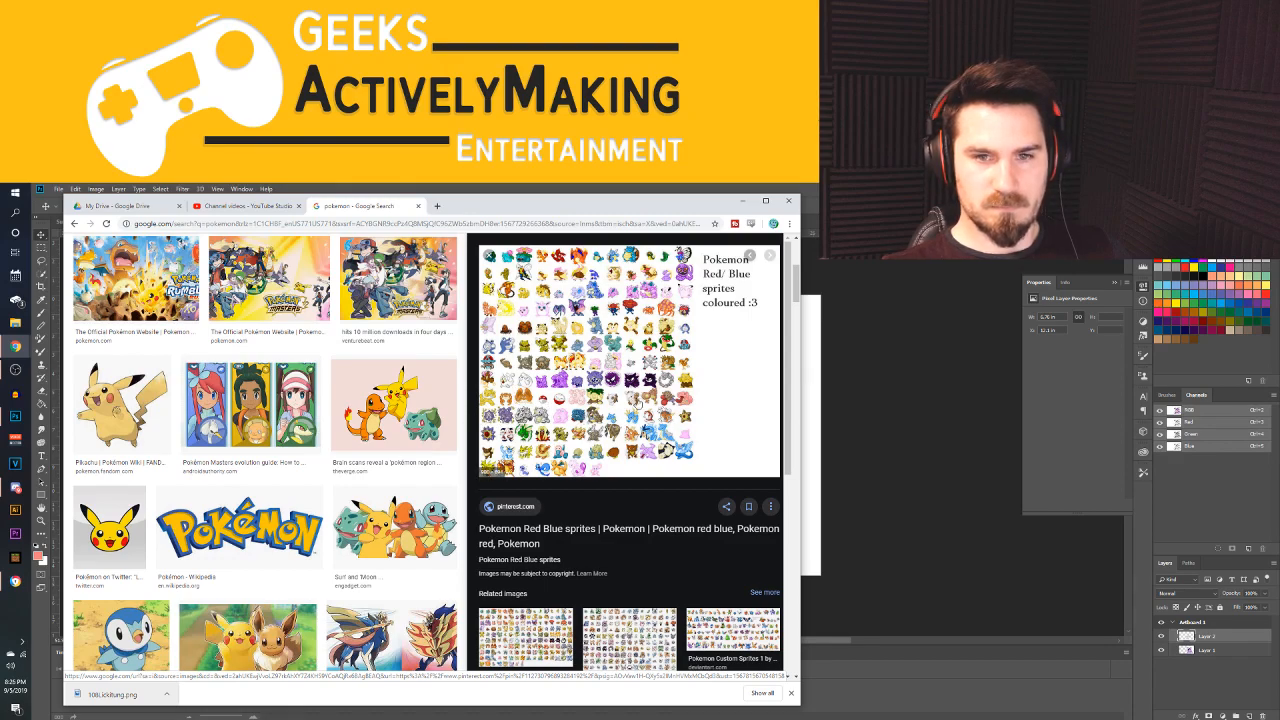
scroll(663, 360, "down", 5)
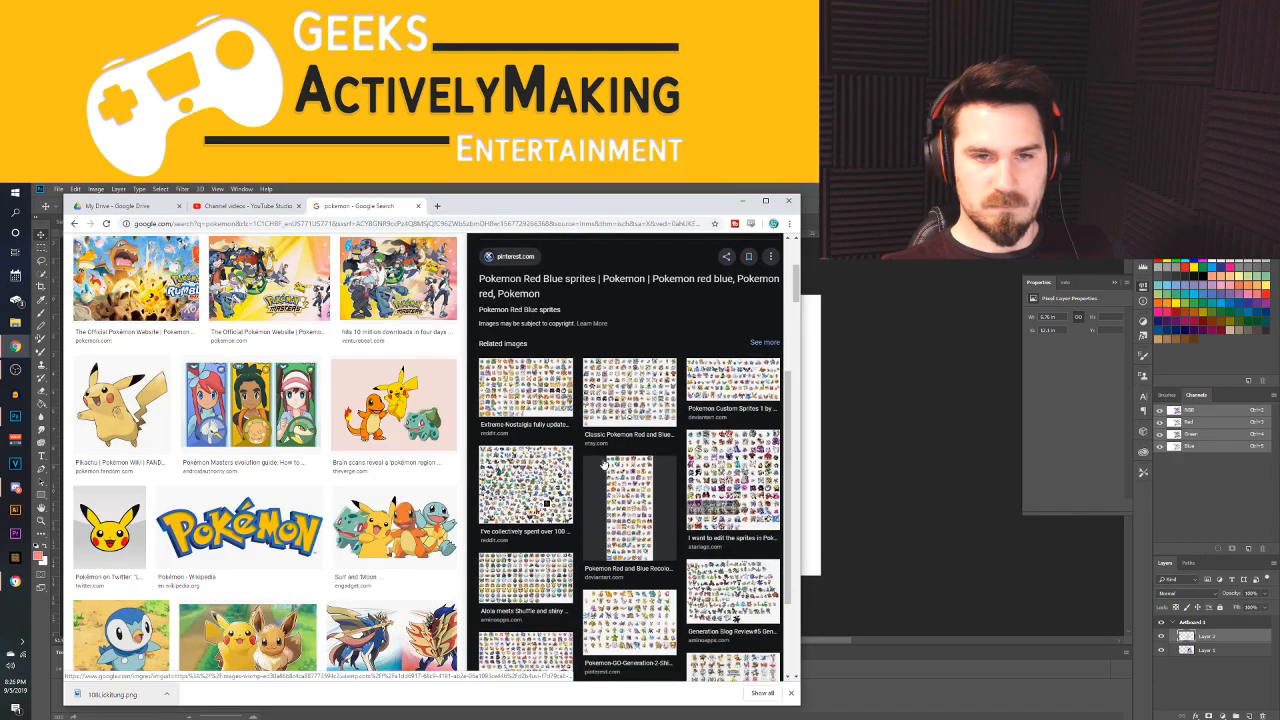
scroll(547, 373, "up", 5)
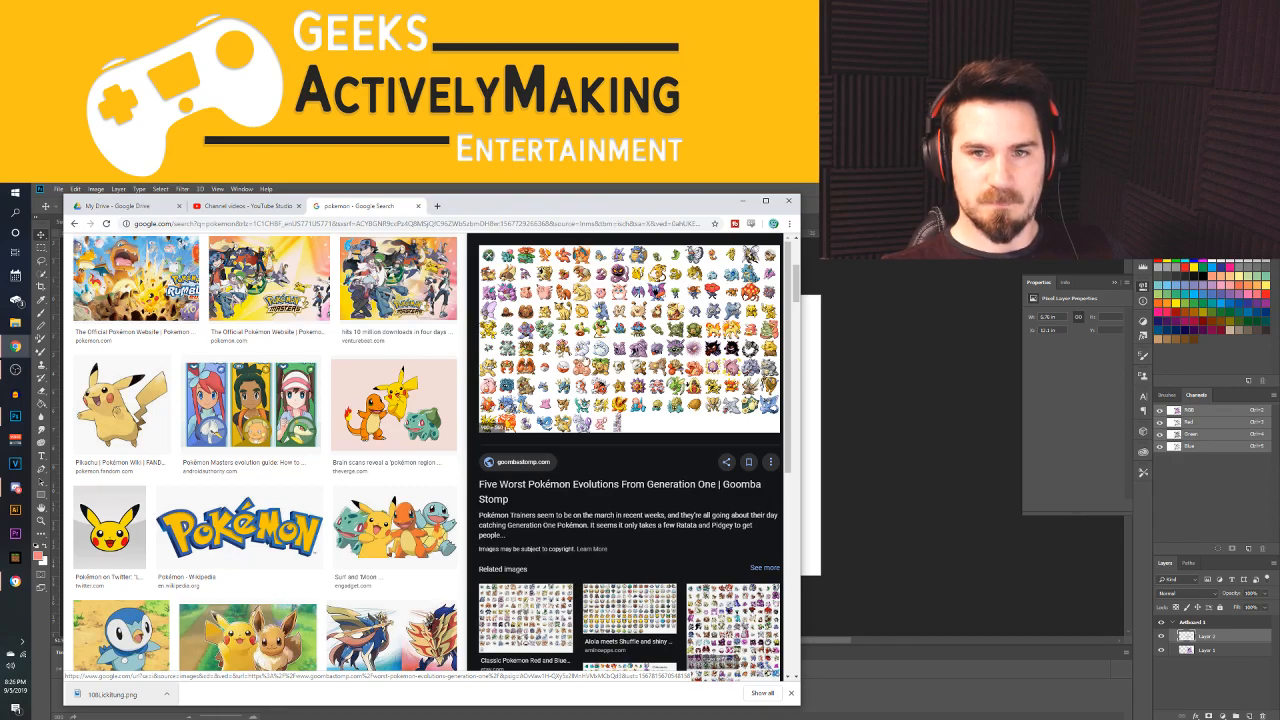
scroll(600, 420, "down", 6)
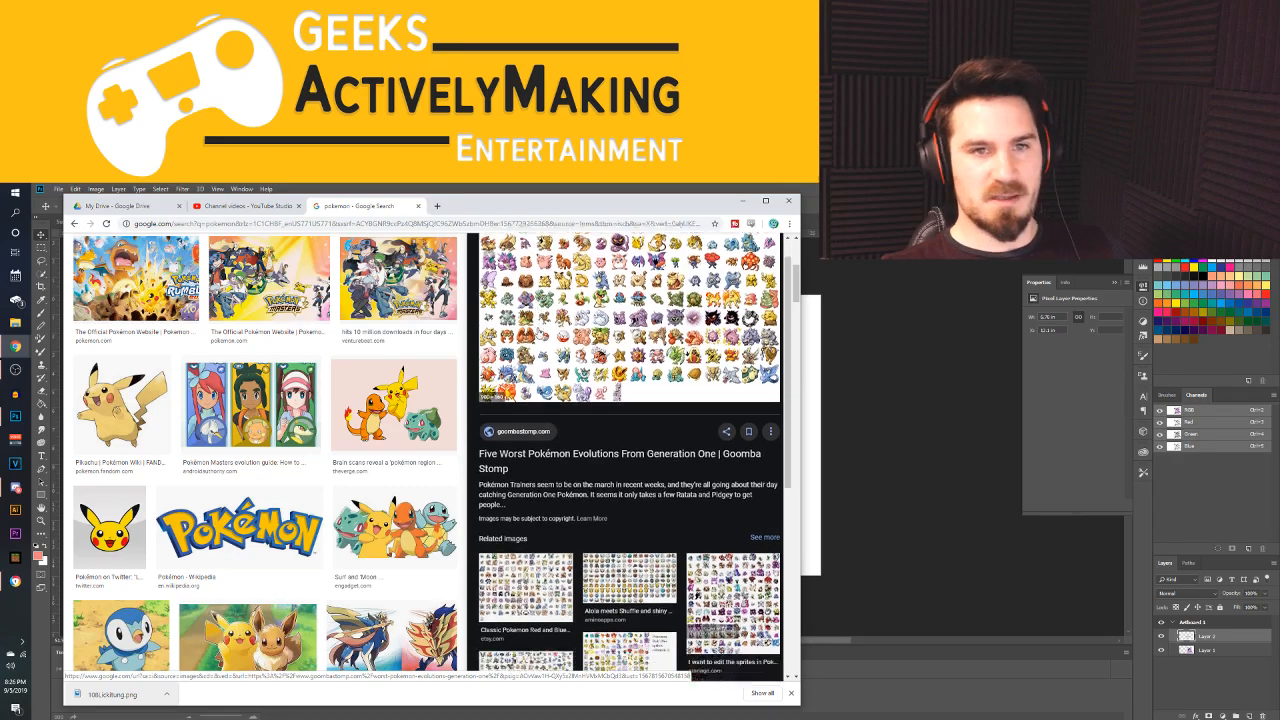
left_click(645, 524)
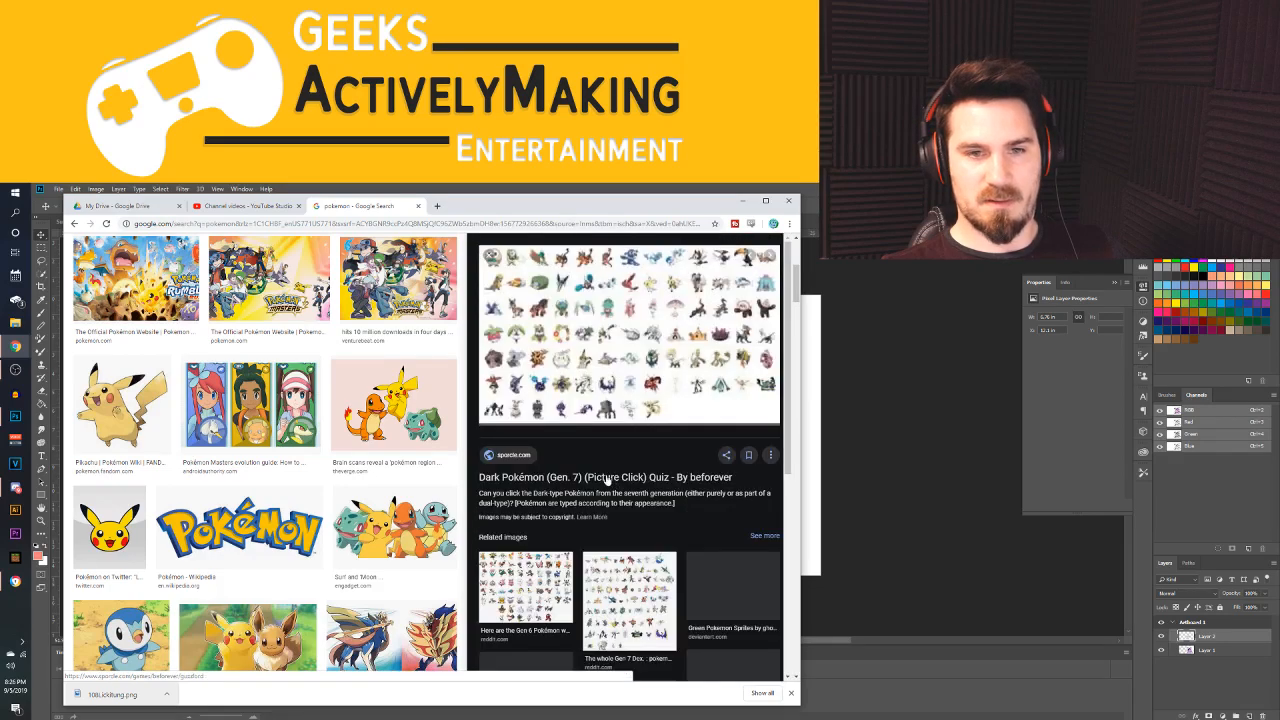
left_click(733, 588)
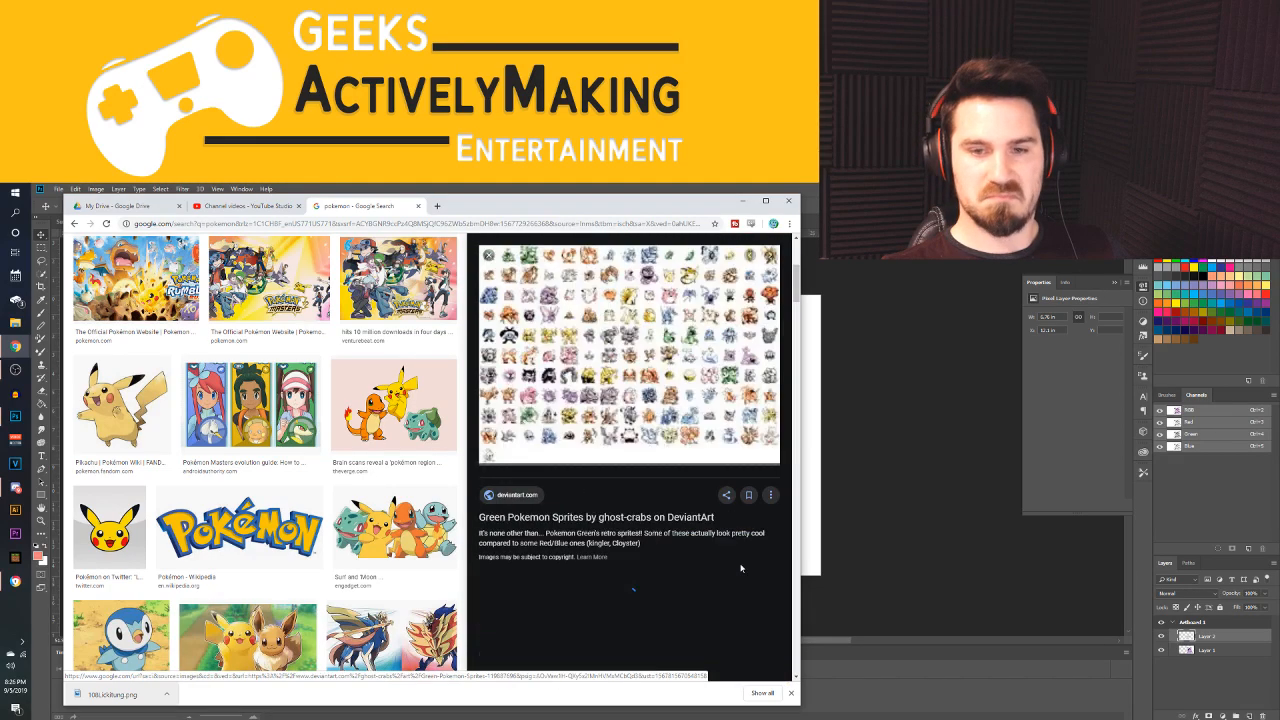
Browse the "pokemon" image results beside the Green Pokemon Sprites preview for a Pokémon to take the next body part from
scroll(630, 450, "down", 2)
scroll(393, 500, "down", 3)
scroll(395, 500, "down", 2)
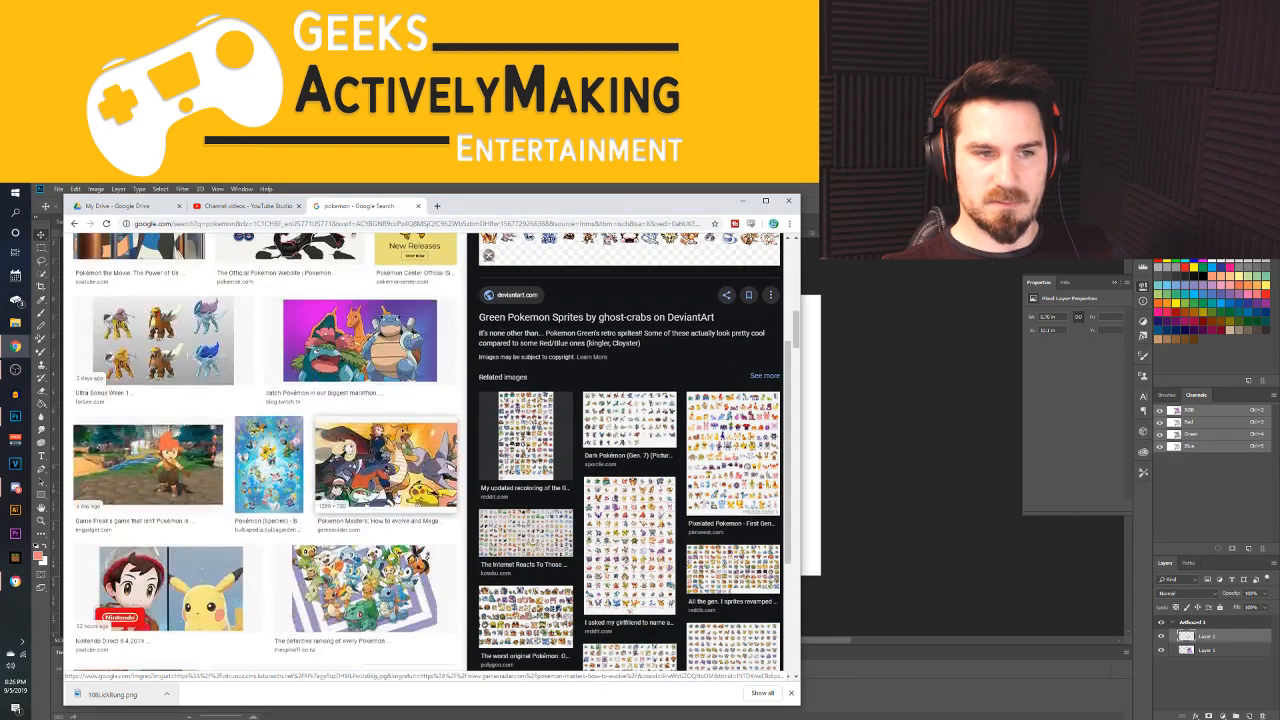
scroll(395, 460, "down", 6)
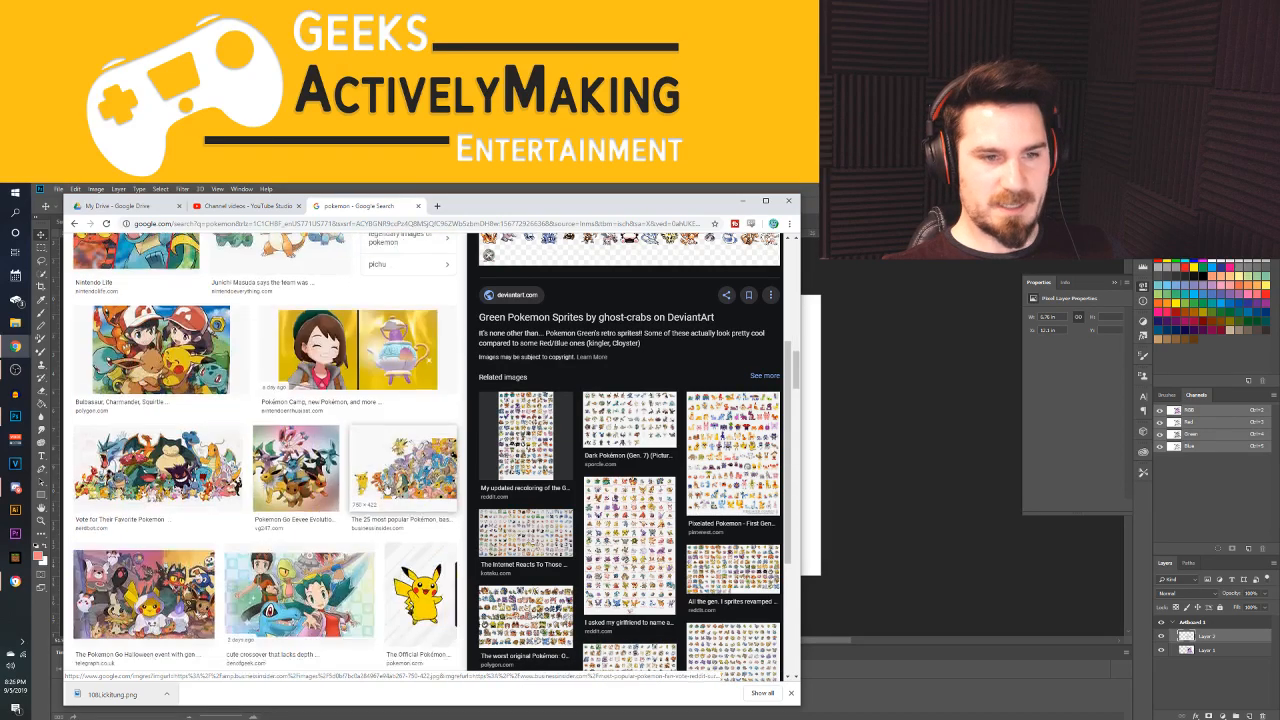
scroll(388, 488, "down", 8)
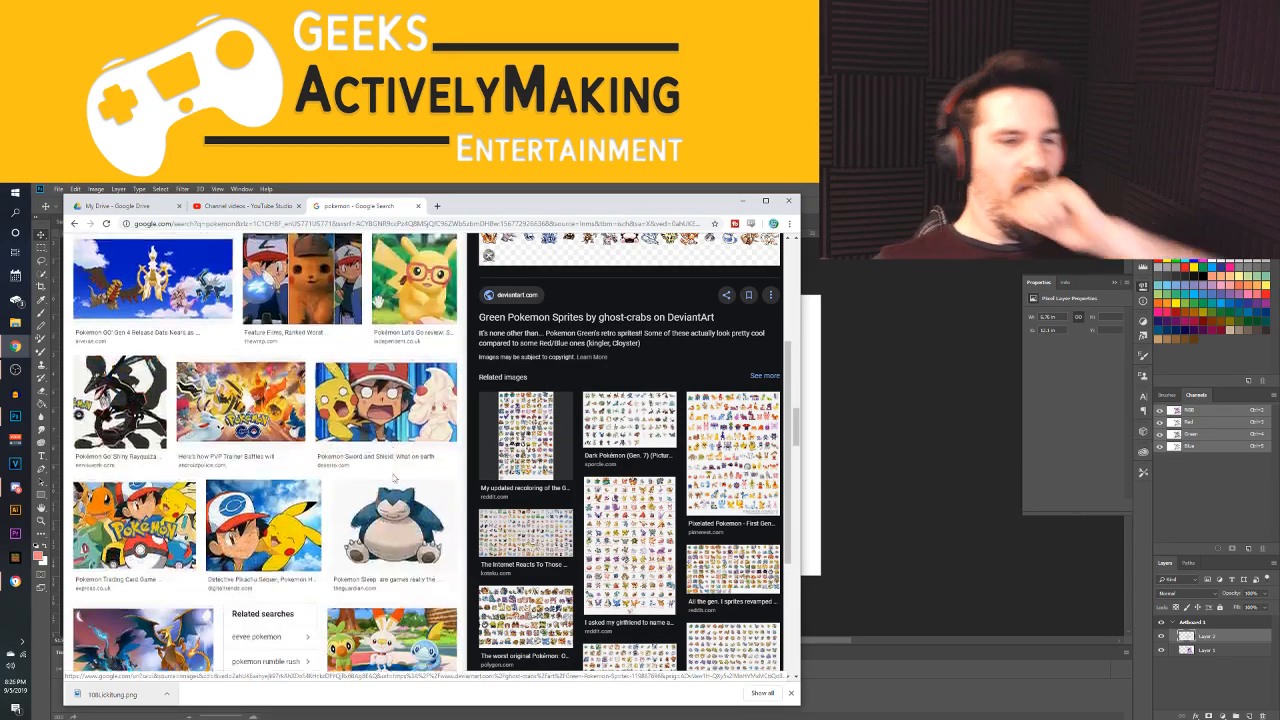
scroll(388, 488, "down", 5)
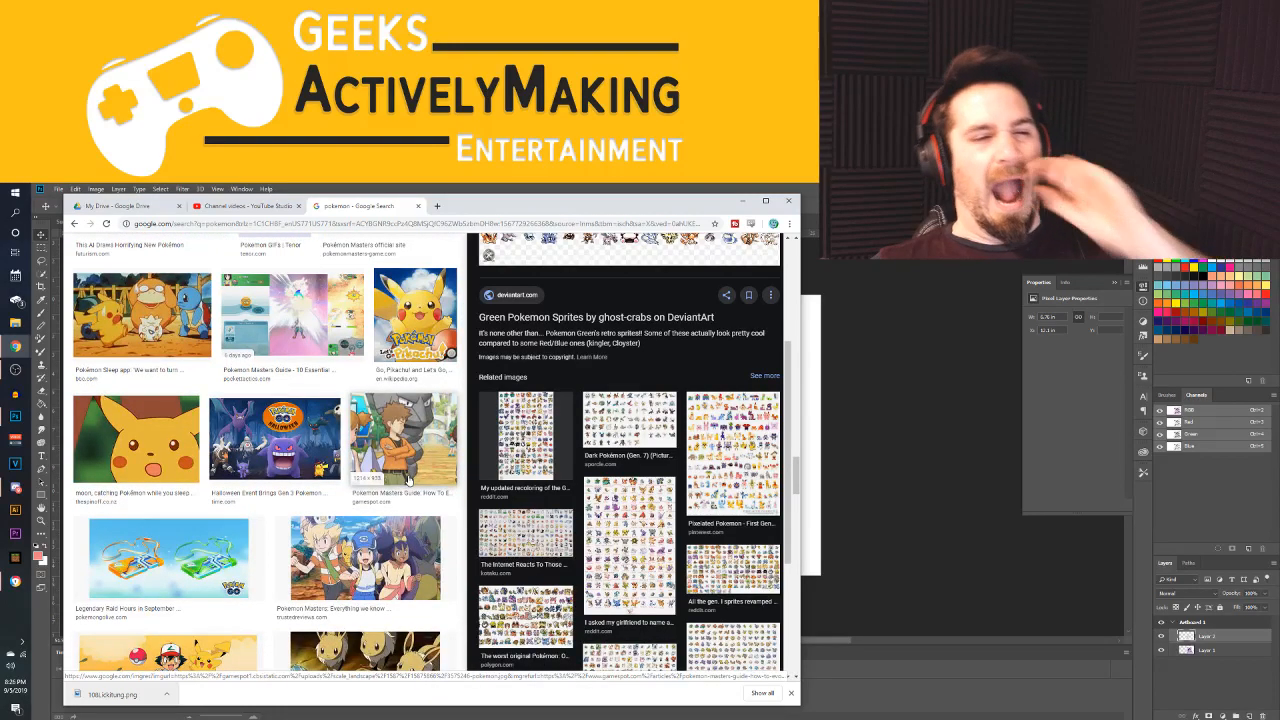
scroll(400, 456, "down", 3)
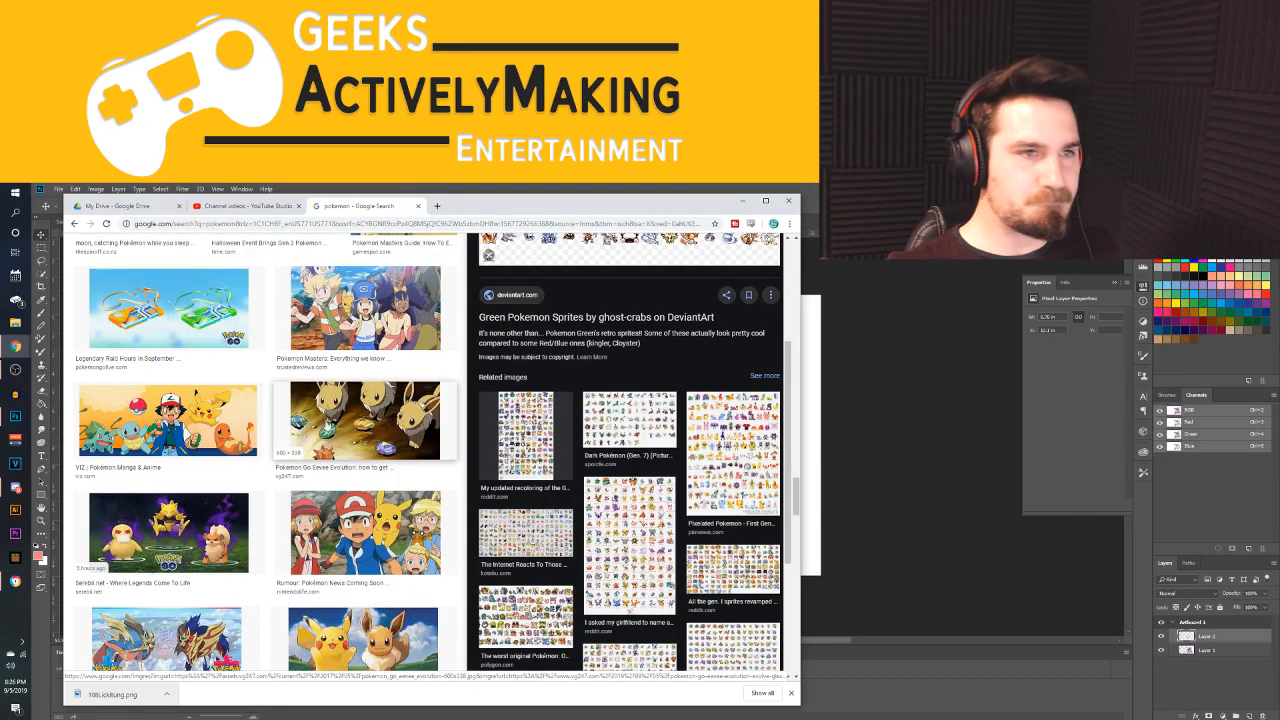
scroll(330, 445, "down", 6)
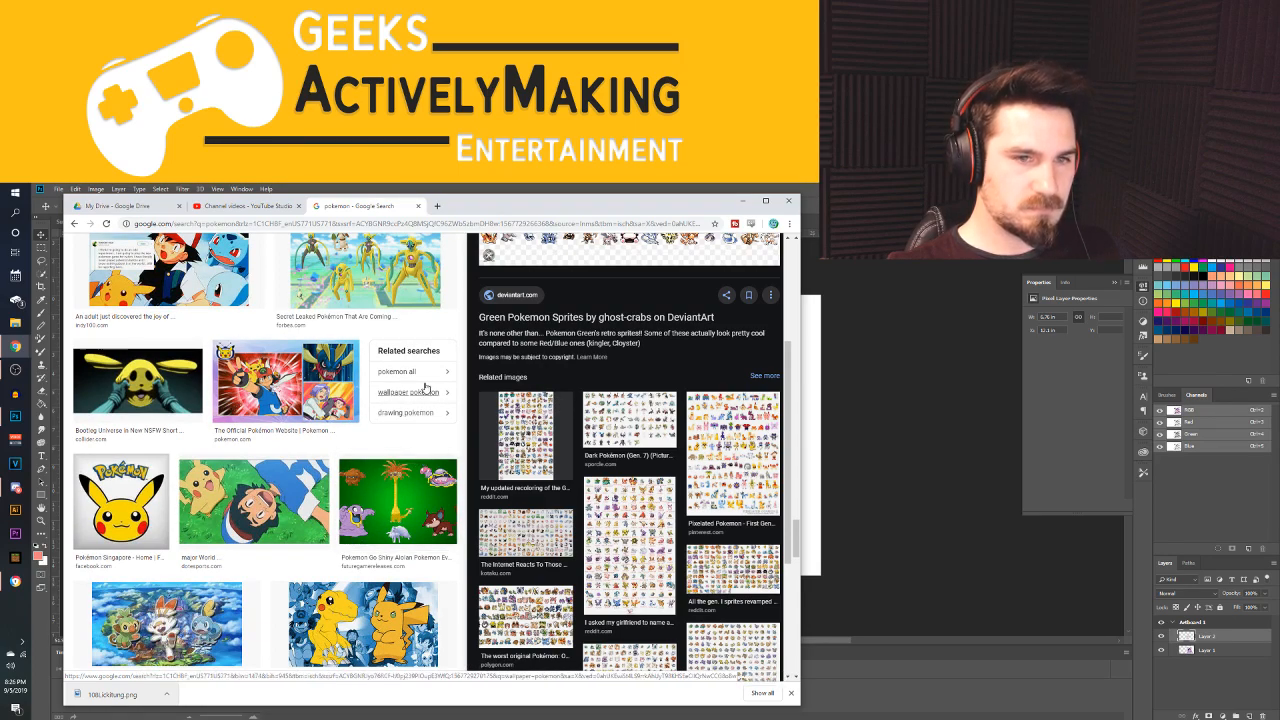
Look over the charts related to the Green Pokemon Sprites image
scroll(637, 490, "down", 2)
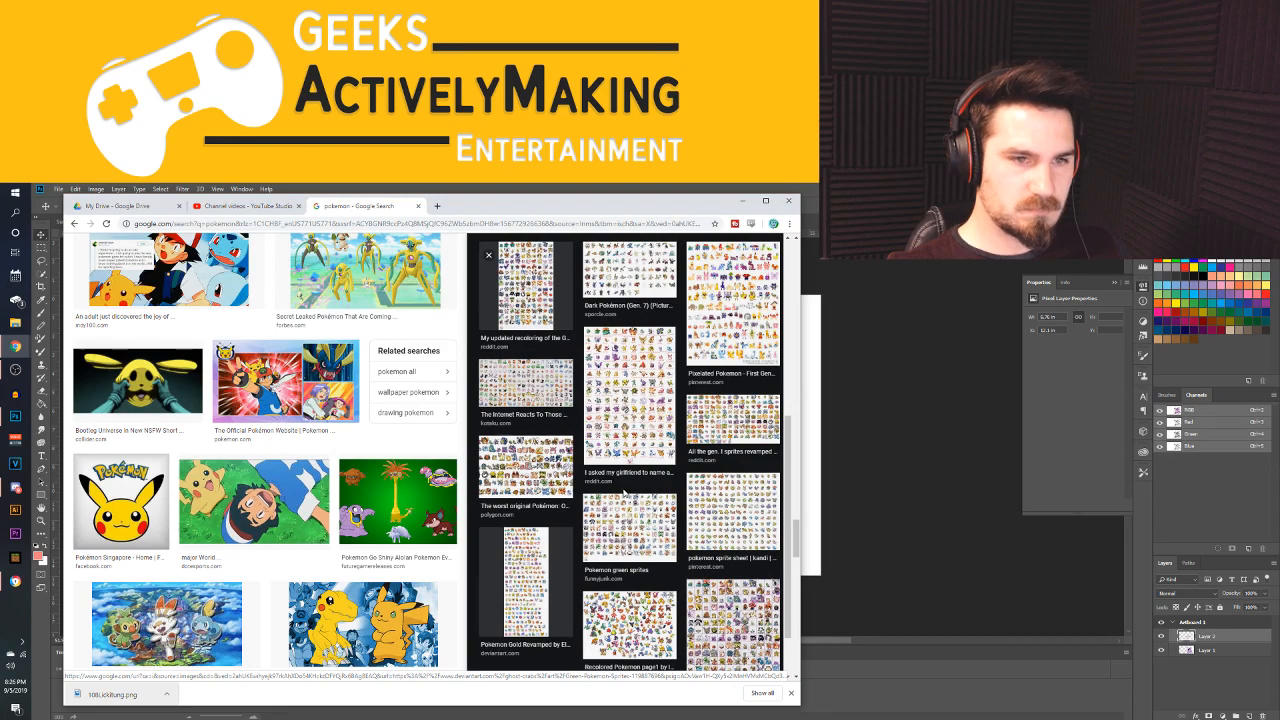
scroll(615, 490, "down", 1)
scroll(391, 528, "down", 2)
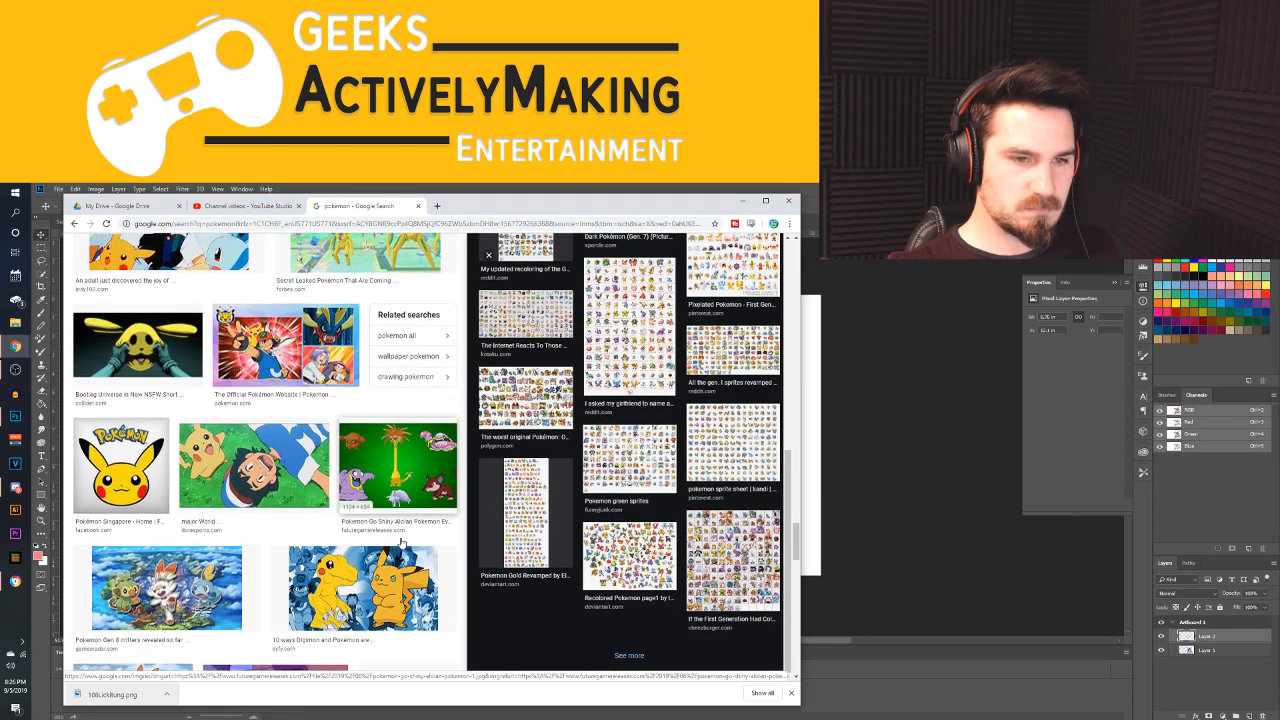
Examine further "pokemon" image results, from the Gen 8 critters to Farfetch'd and the legendary Pokémon, for a next body-part source
scroll(391, 528, "down", 2)
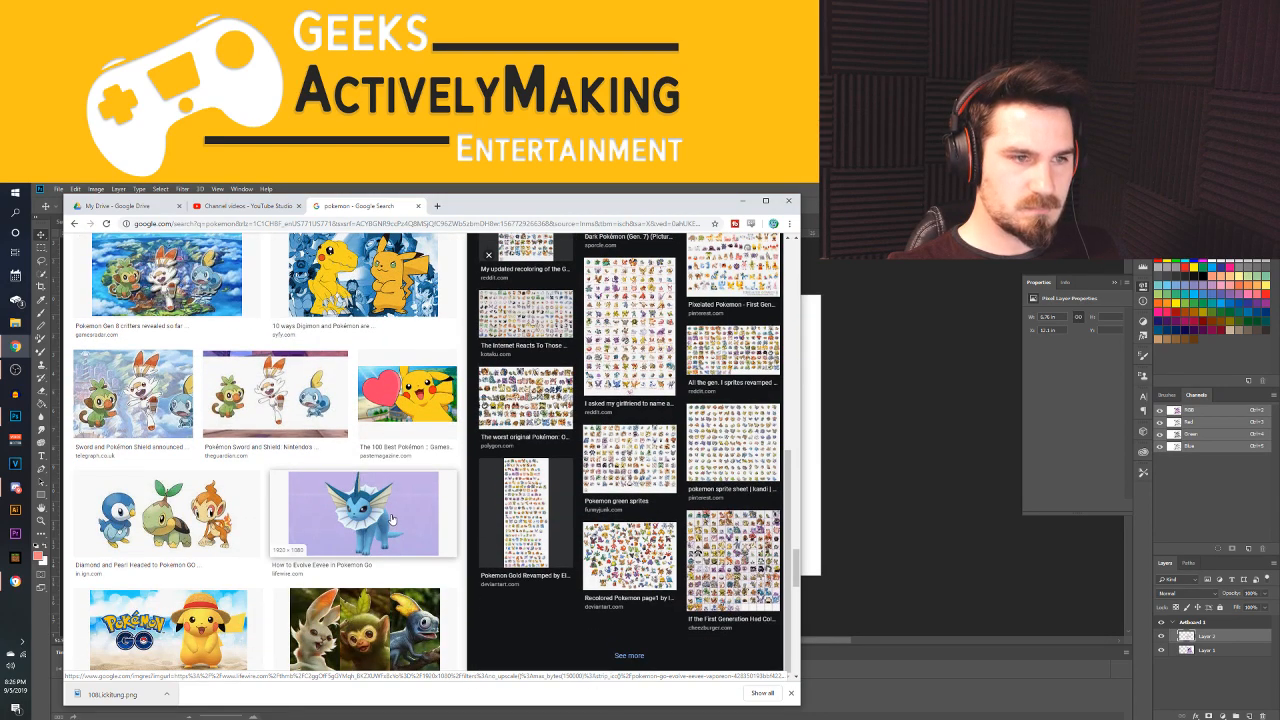
scroll(391, 520, "down", 2)
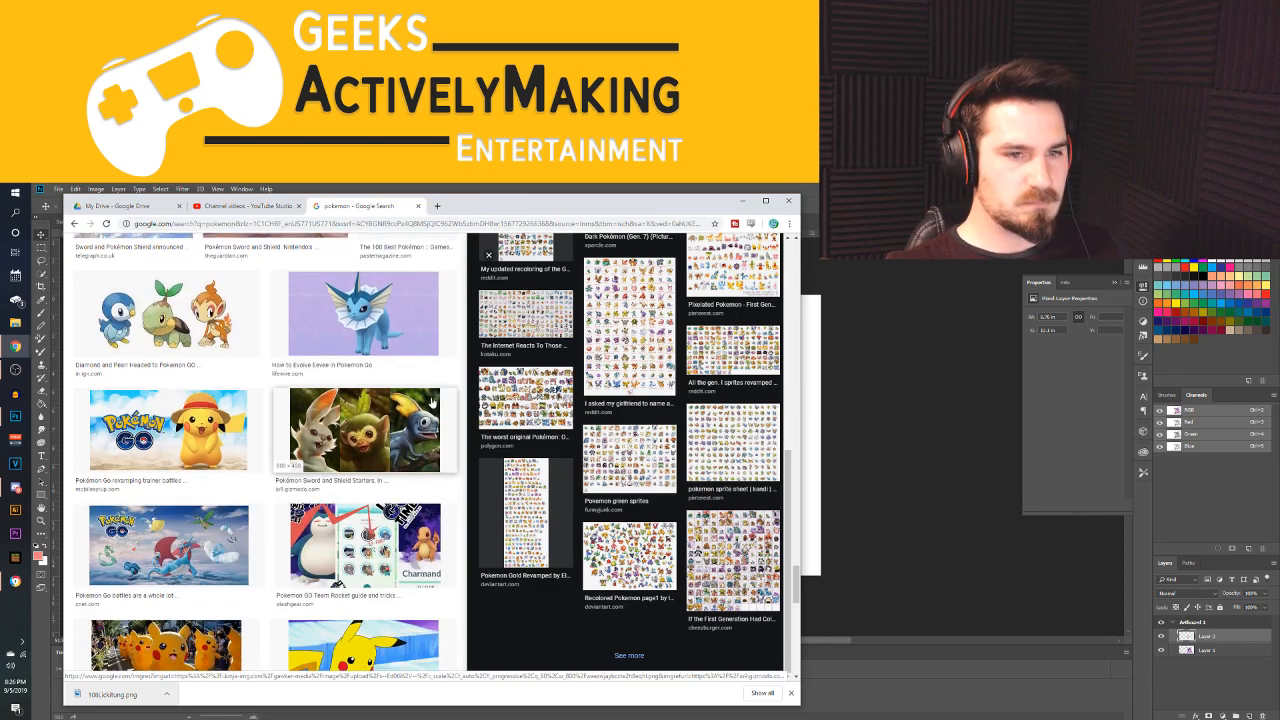
scroll(432, 402, "down", 3)
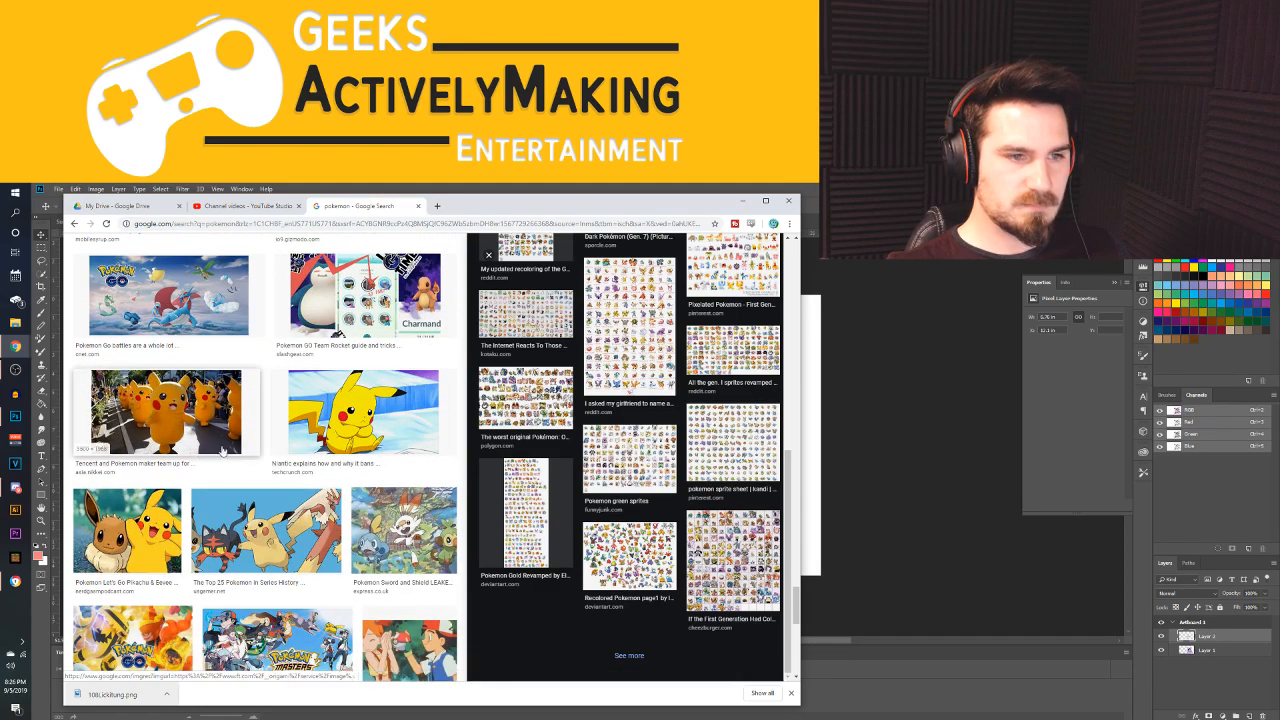
scroll(203, 457, "down", 3)
scroll(383, 440, "down", 3)
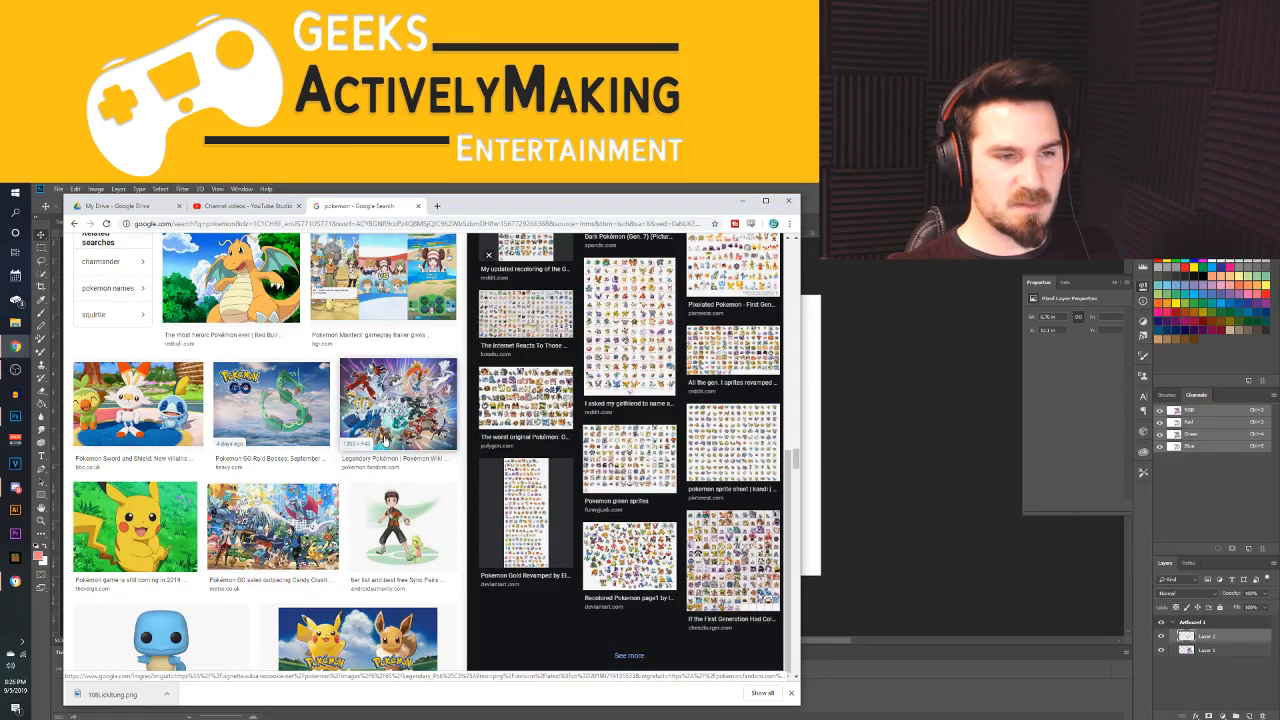
scroll(383, 440, "down", 5)
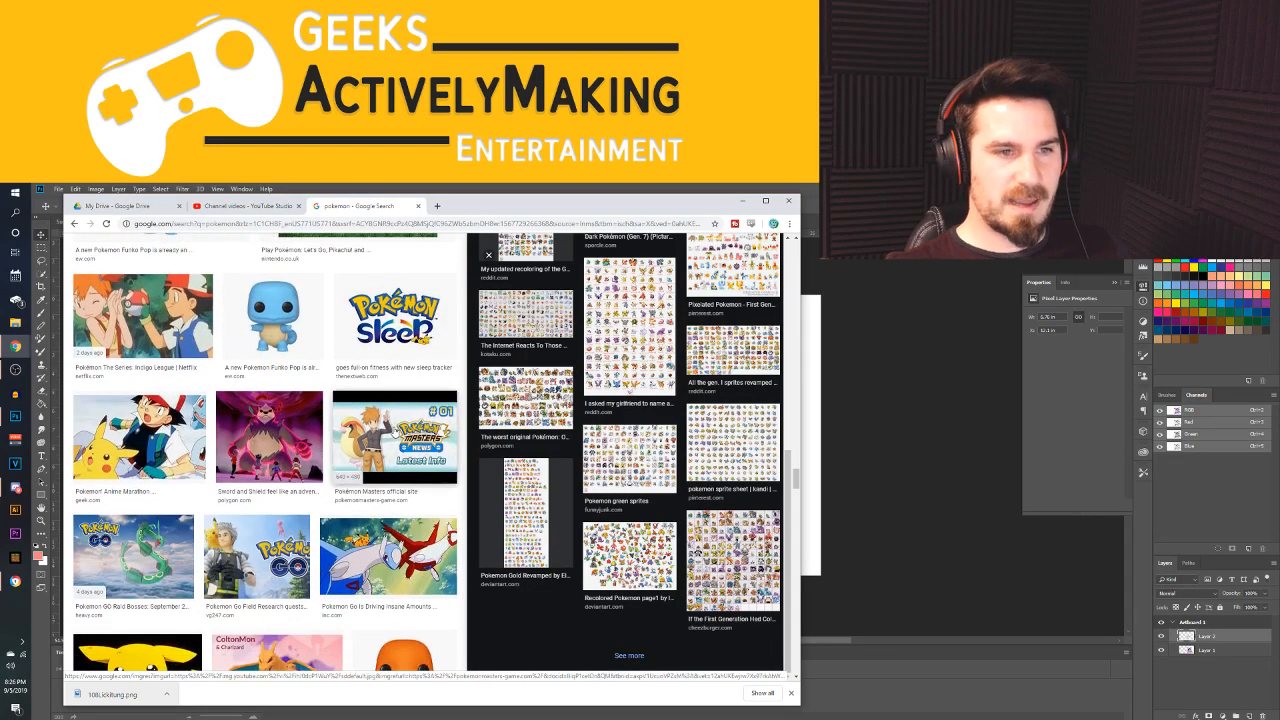
scroll(272, 442, "down", 5)
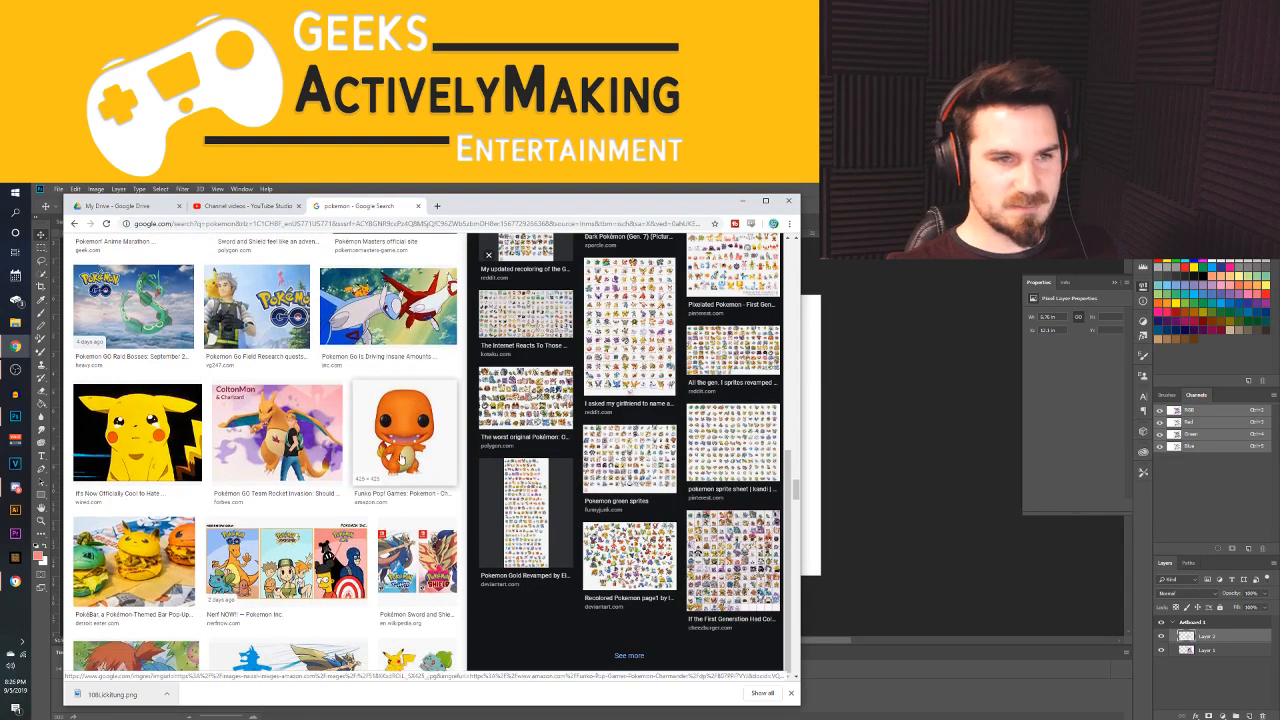
scroll(285, 446, "down", 3)
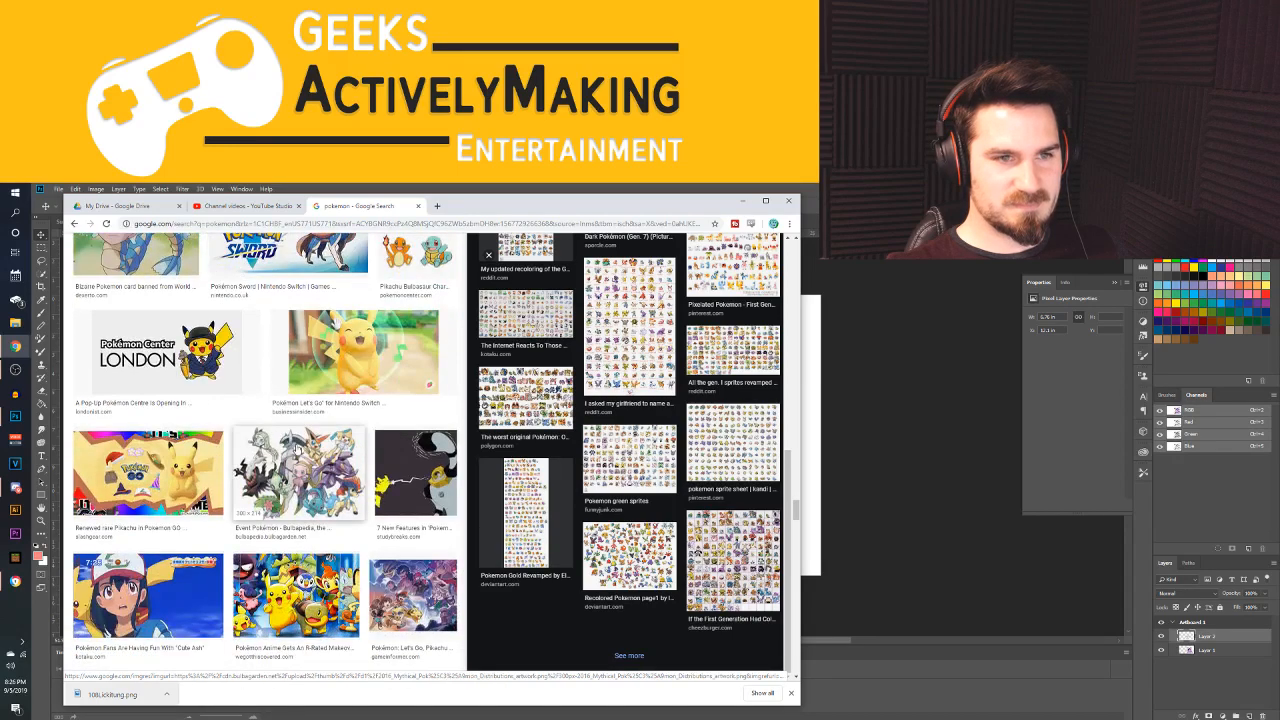
scroll(362, 437, "down", 5)
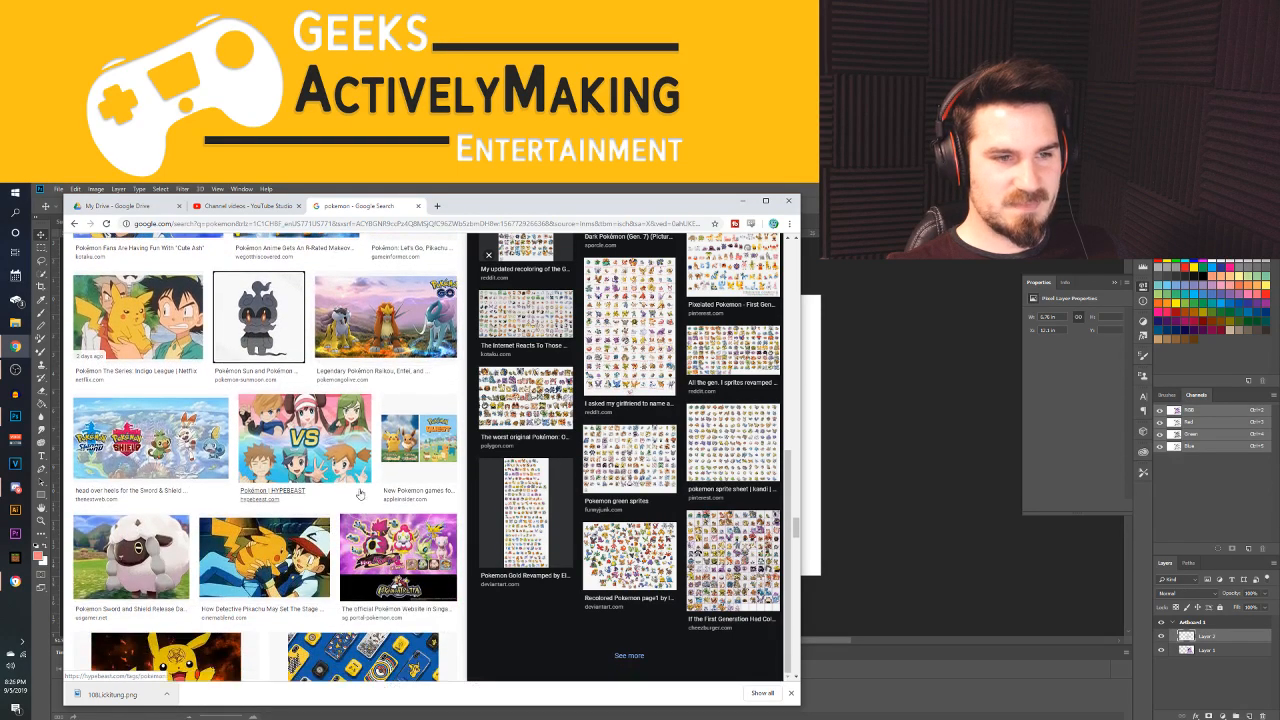
scroll(251, 405, "down", 8)
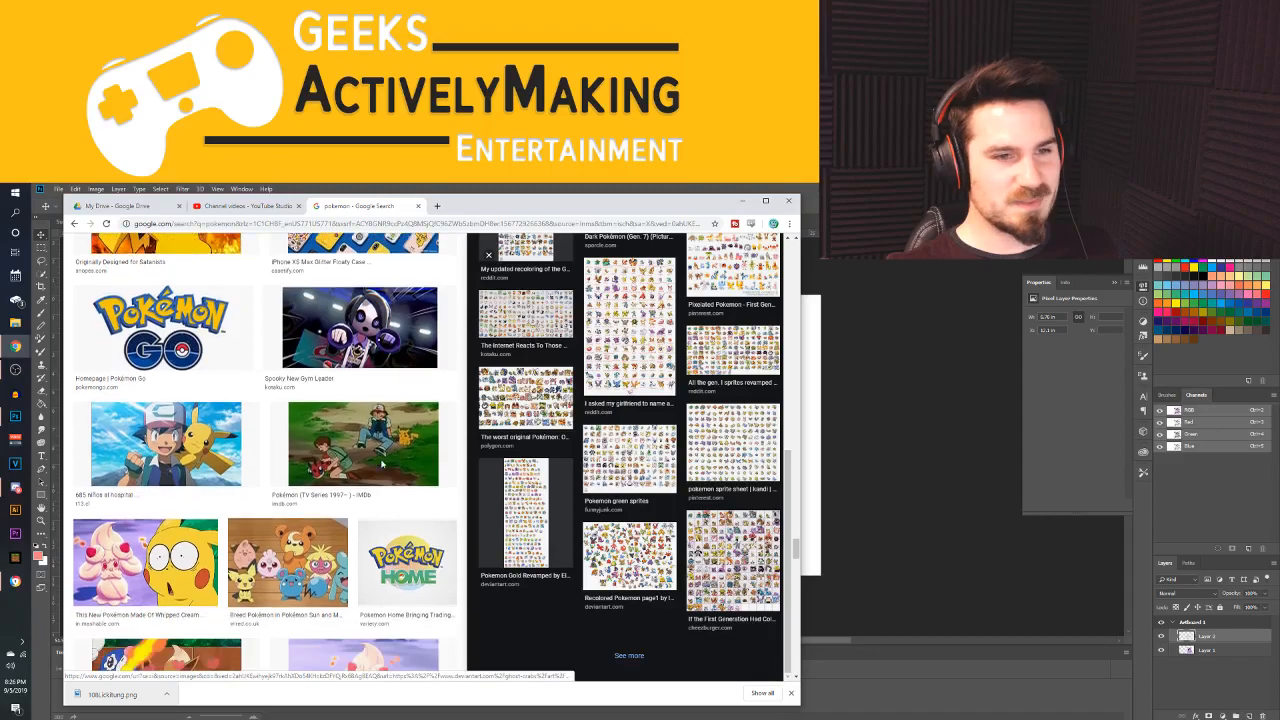
scroll(300, 390, "down", 3)
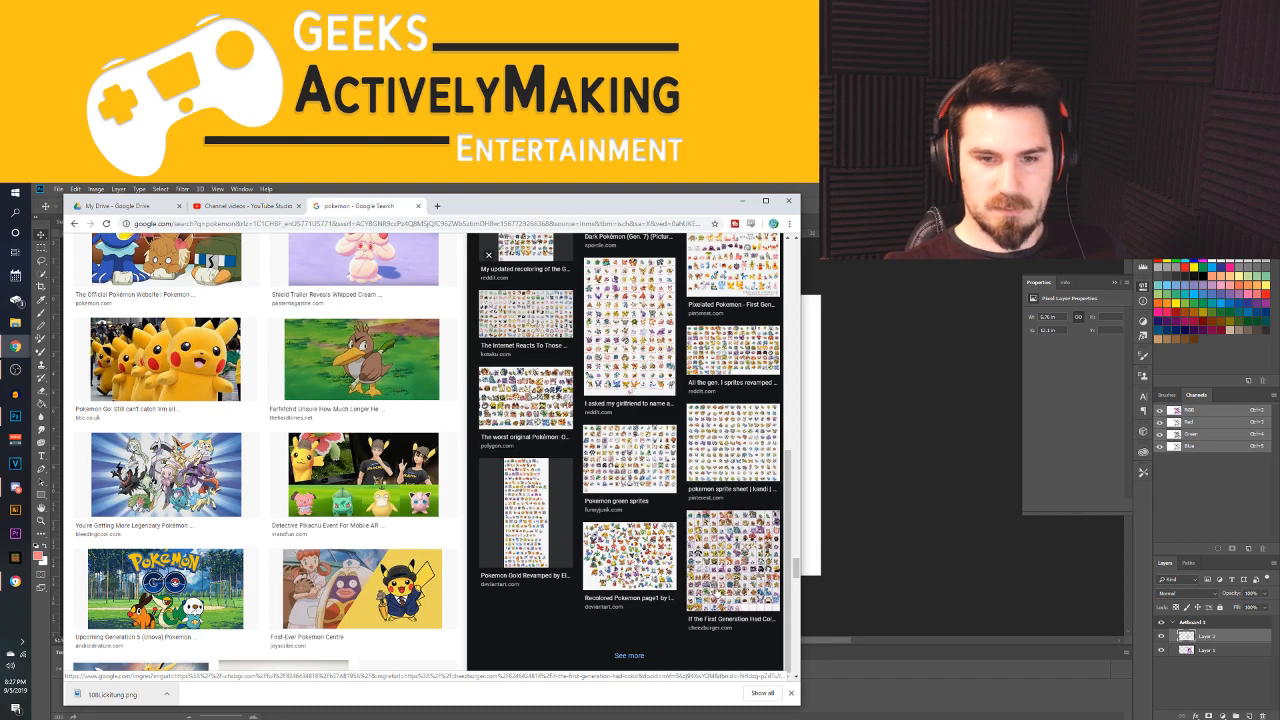
Open the related "If the First Generation Had Color" sprite chart and examine its Pokémon and related images
left_click(733, 560)
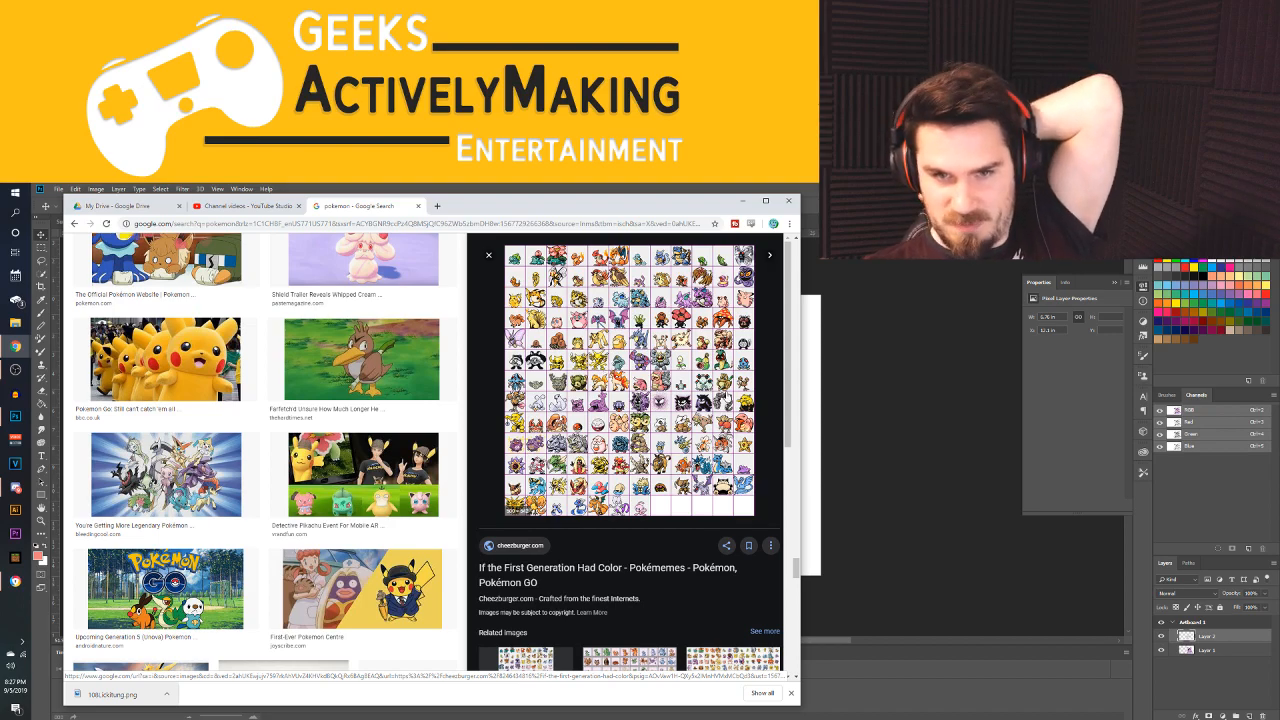
scroll(728, 397, "down", 1)
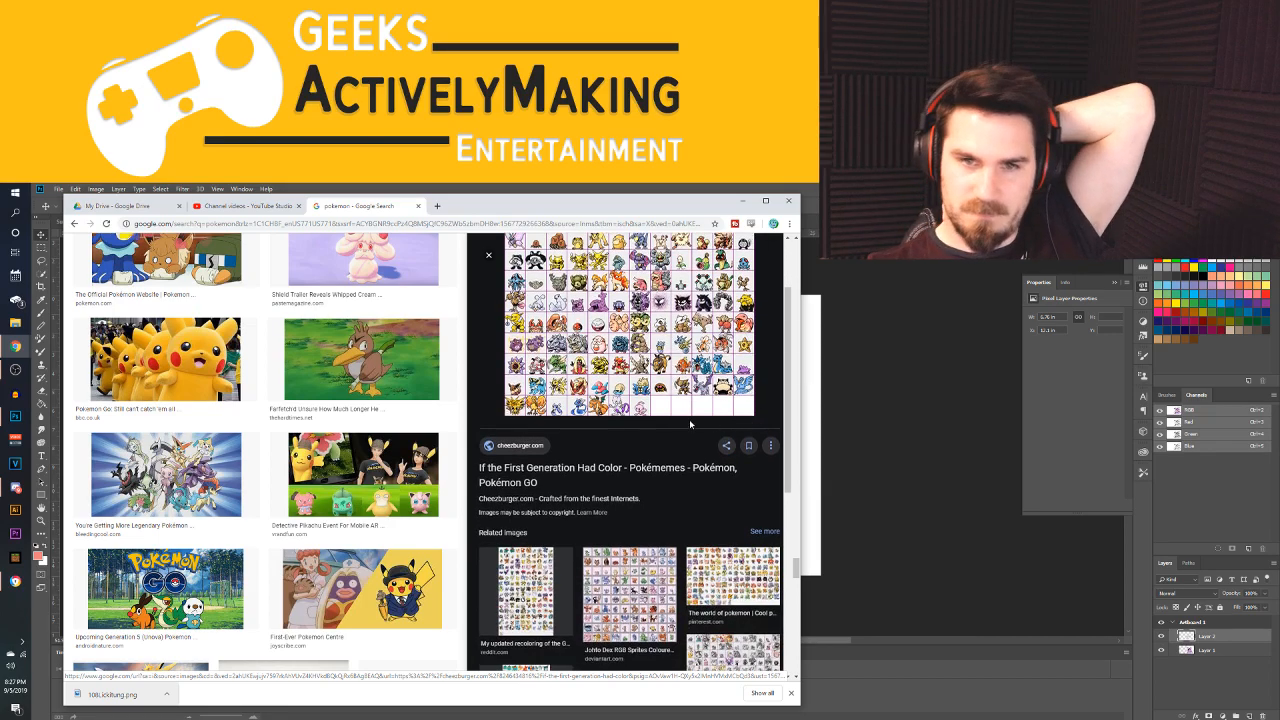
scroll(728, 397, "up", 1)
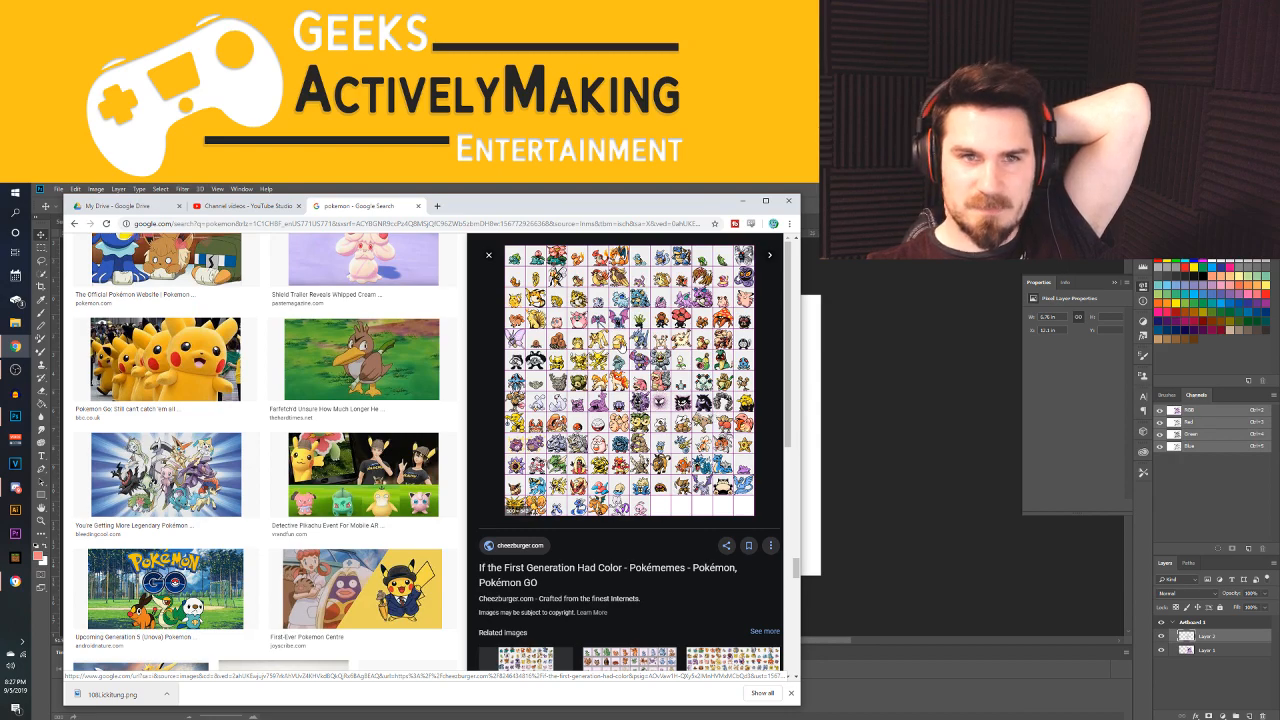
scroll(635, 400, "down", 5)
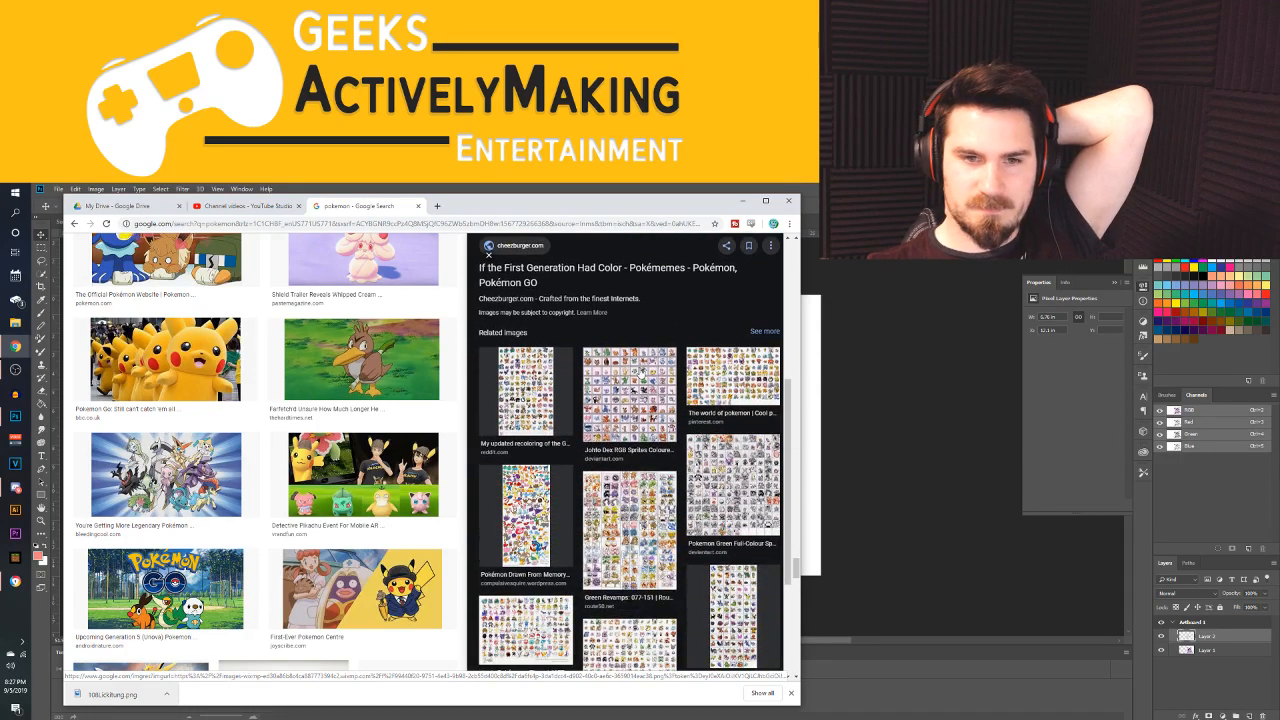
Open the "Green Revamps: 077-151" sprite chart and look over its Pokémon and related images
left_click(630, 455)
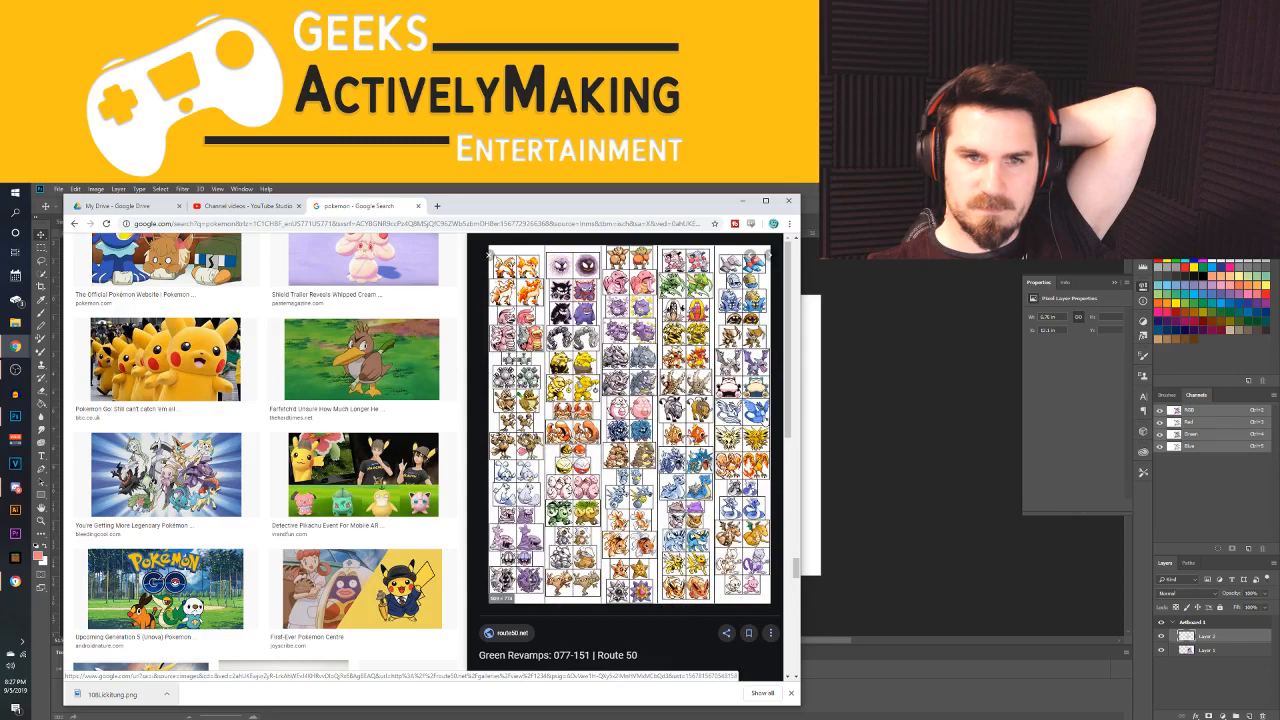
scroll(630, 450, "down", 3)
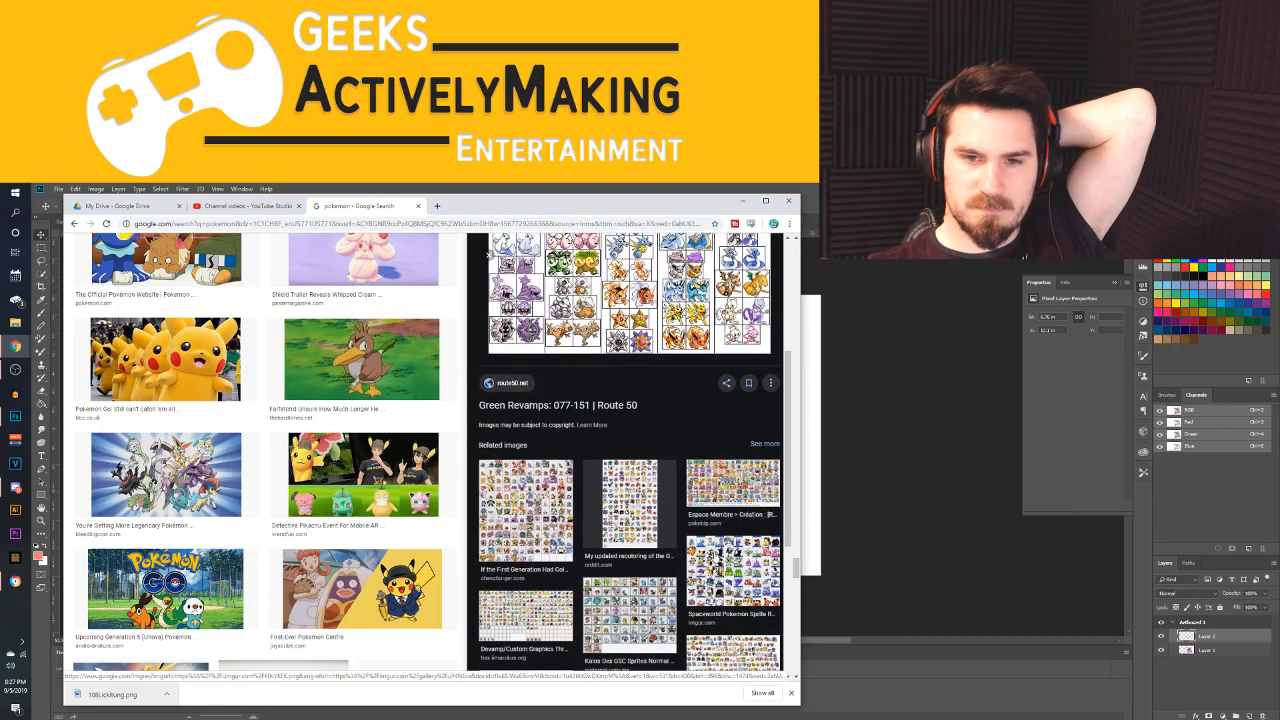
scroll(630, 500, "down", 5)
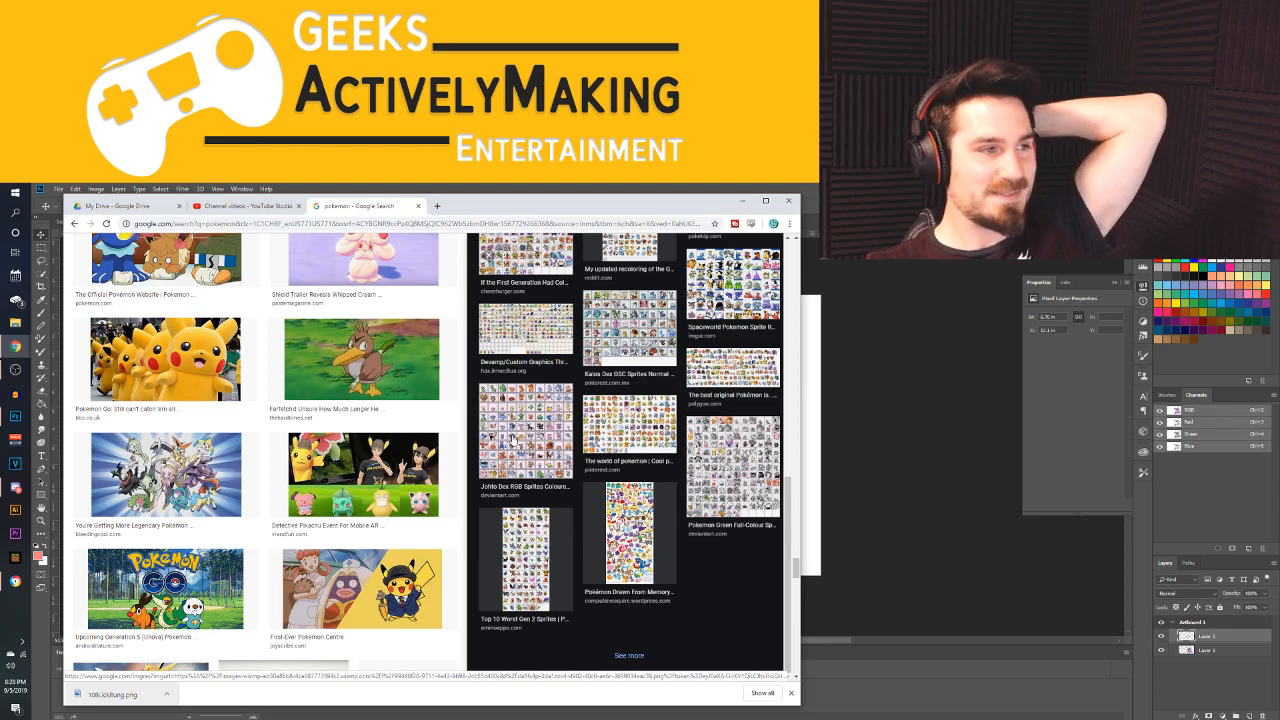
key("alt+Tab")
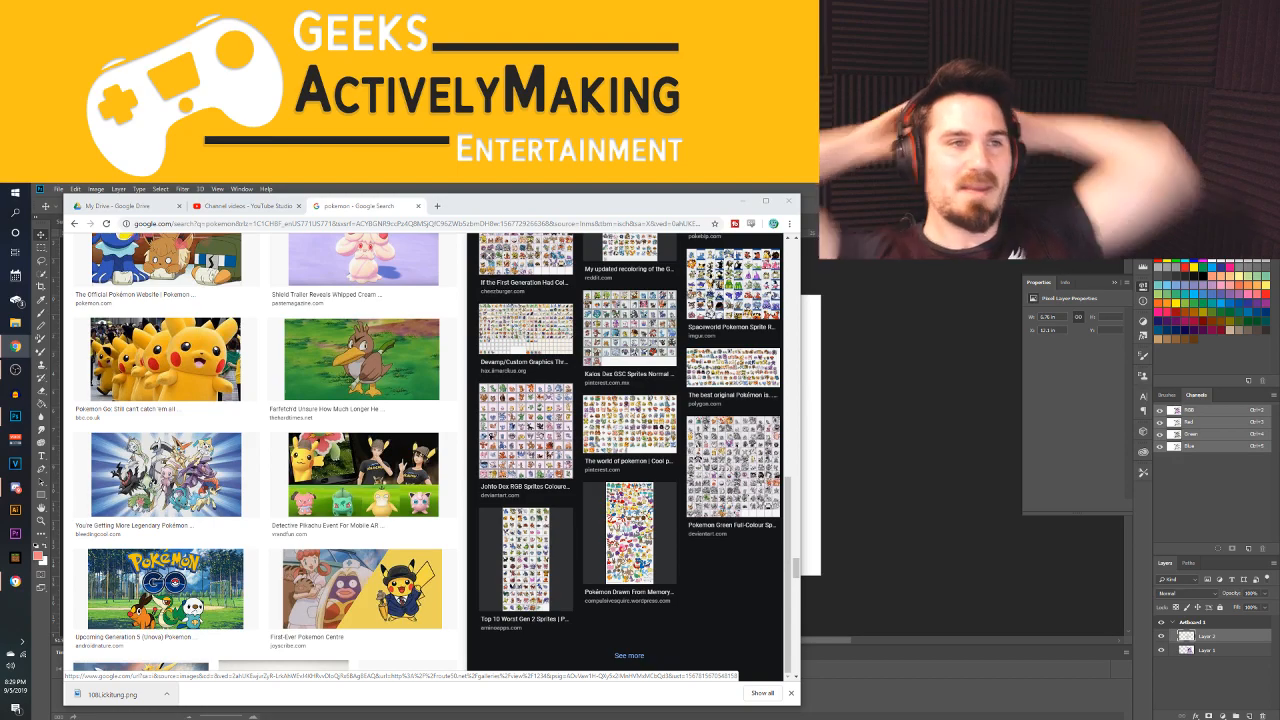
Search deeper in the "pokemon" image results, past the Pokémon Masters, Pokemon Quest and Sun and Moon pictures, for a suitable Pokémon
scroll(300, 456, "down", 2)
scroll(300, 456, "down", 2)
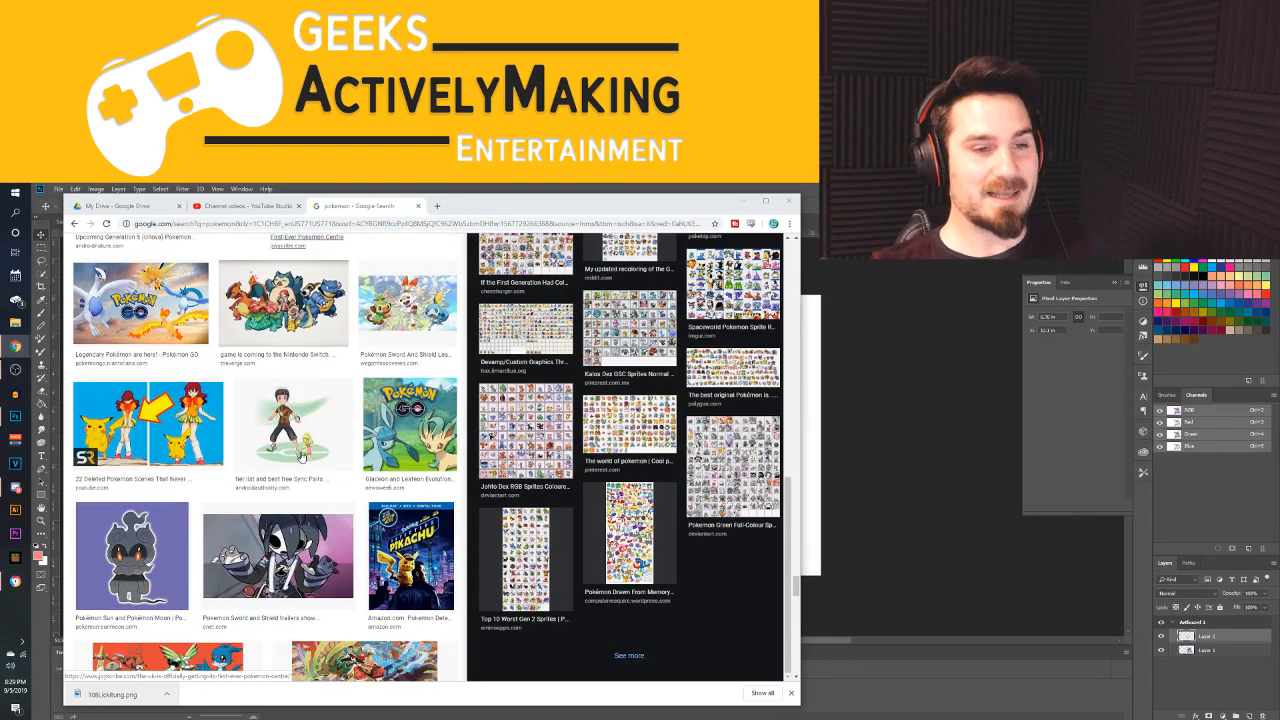
scroll(285, 440, "down", 2)
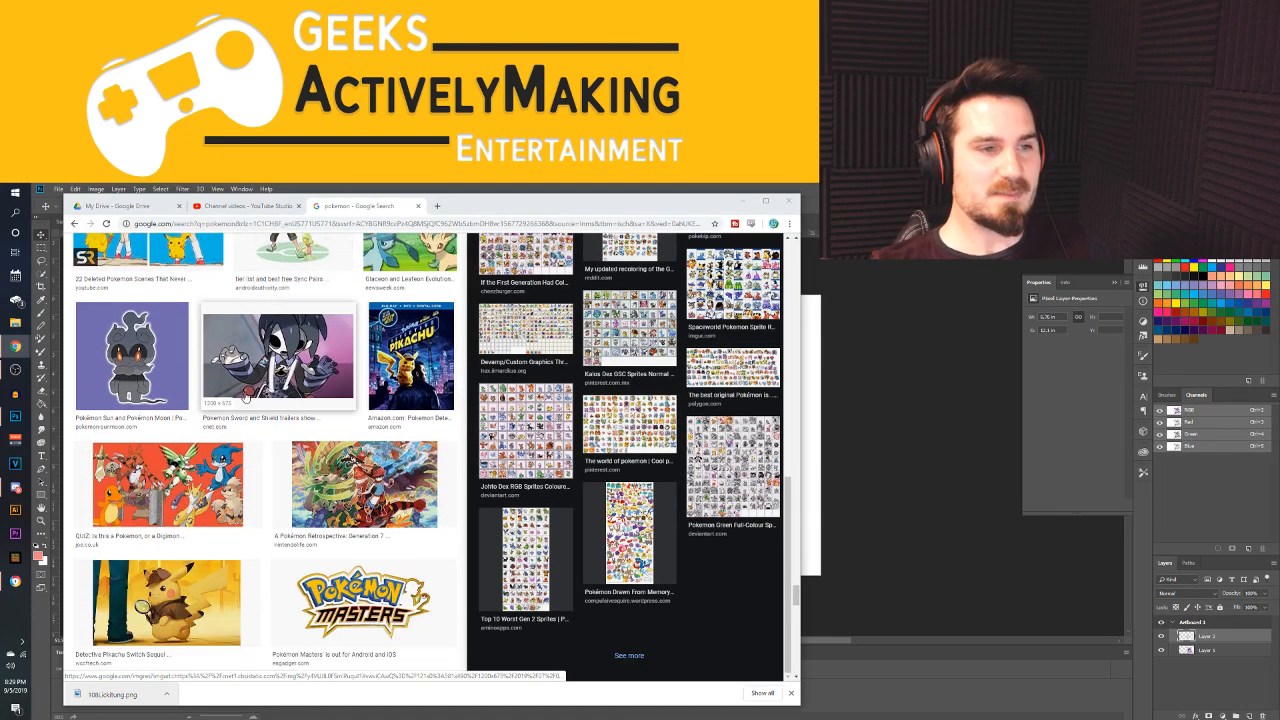
scroll(245, 396, "down", 1)
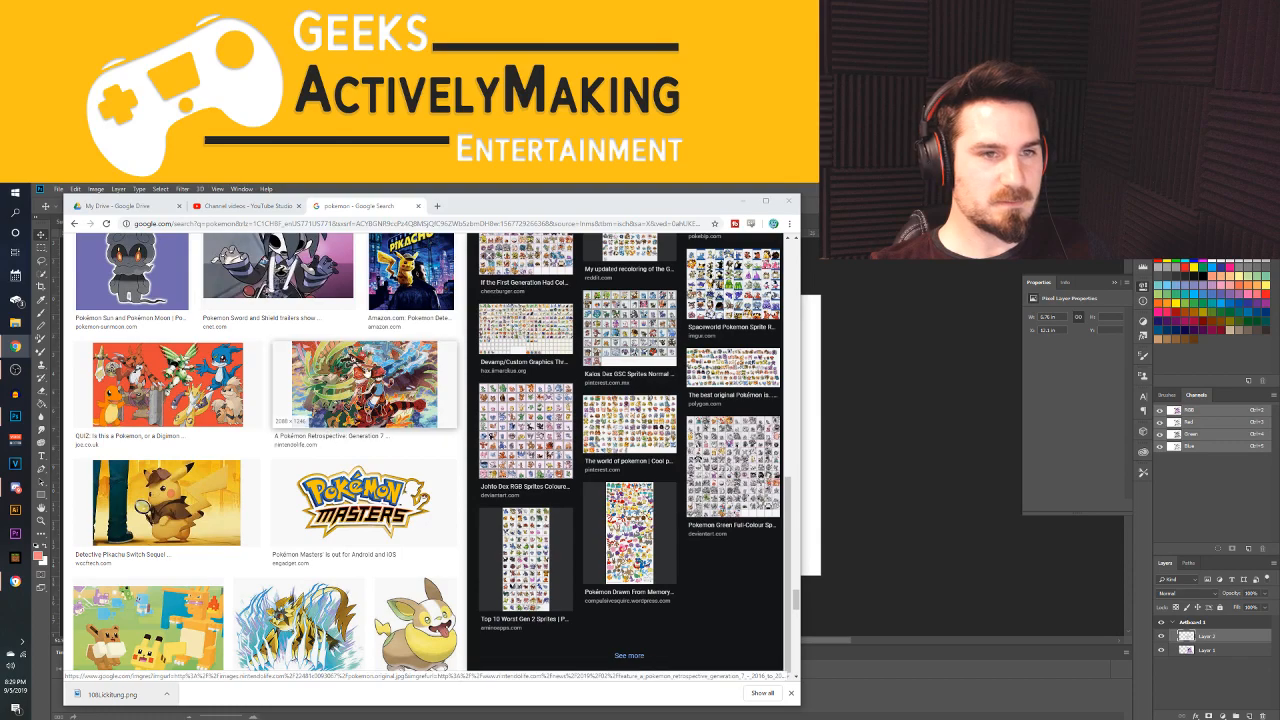
scroll(250, 383, "down", 1)
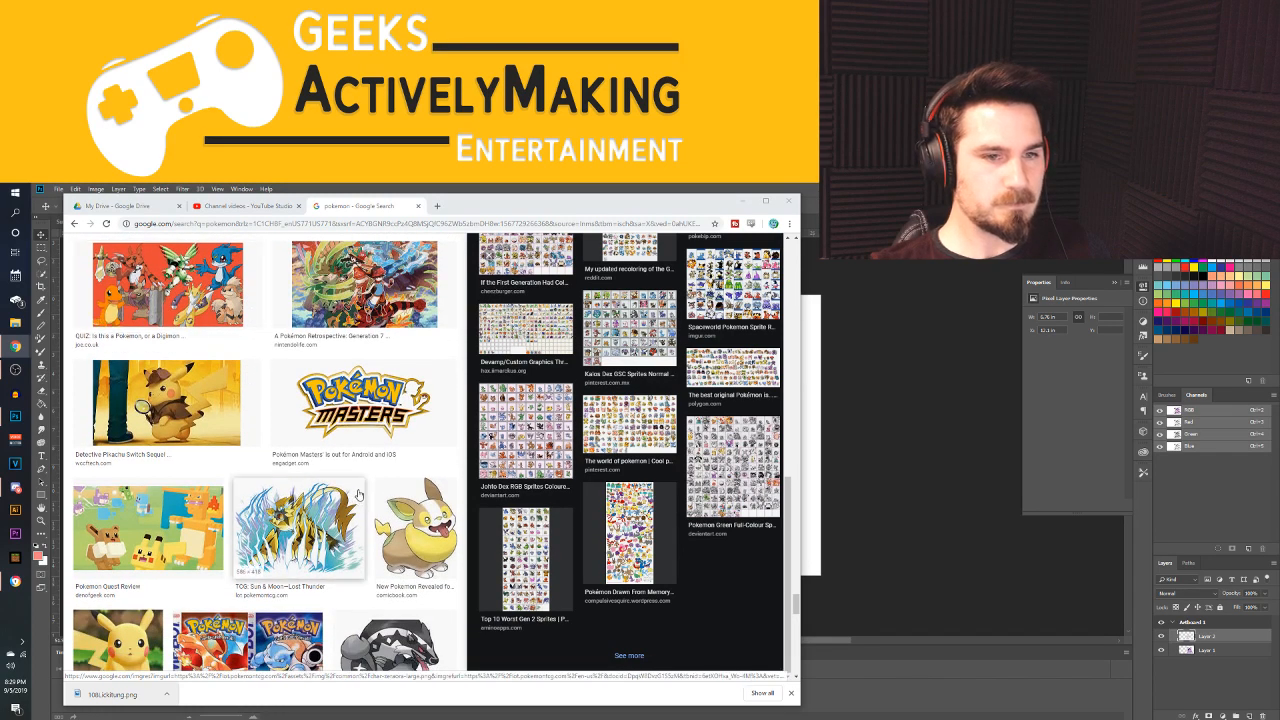
scroll(372, 451, "down", 1)
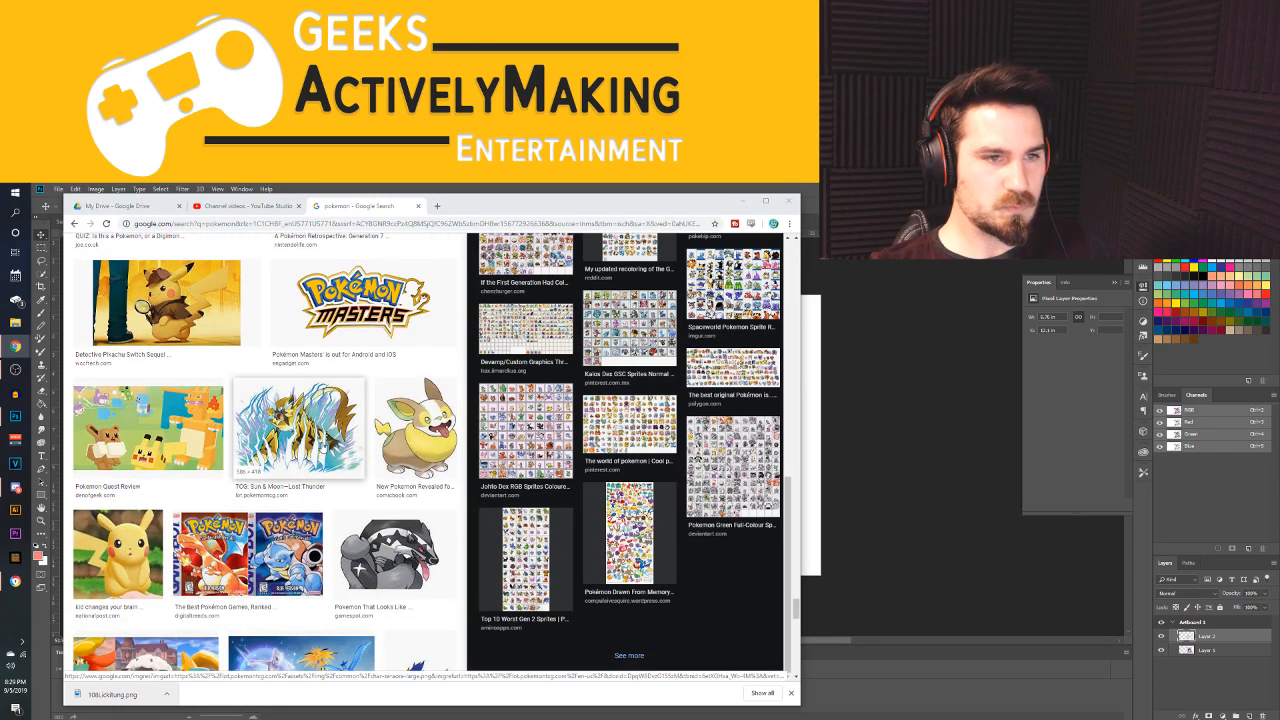
scroll(372, 451, "down", 2)
scroll(310, 456, "down", 1)
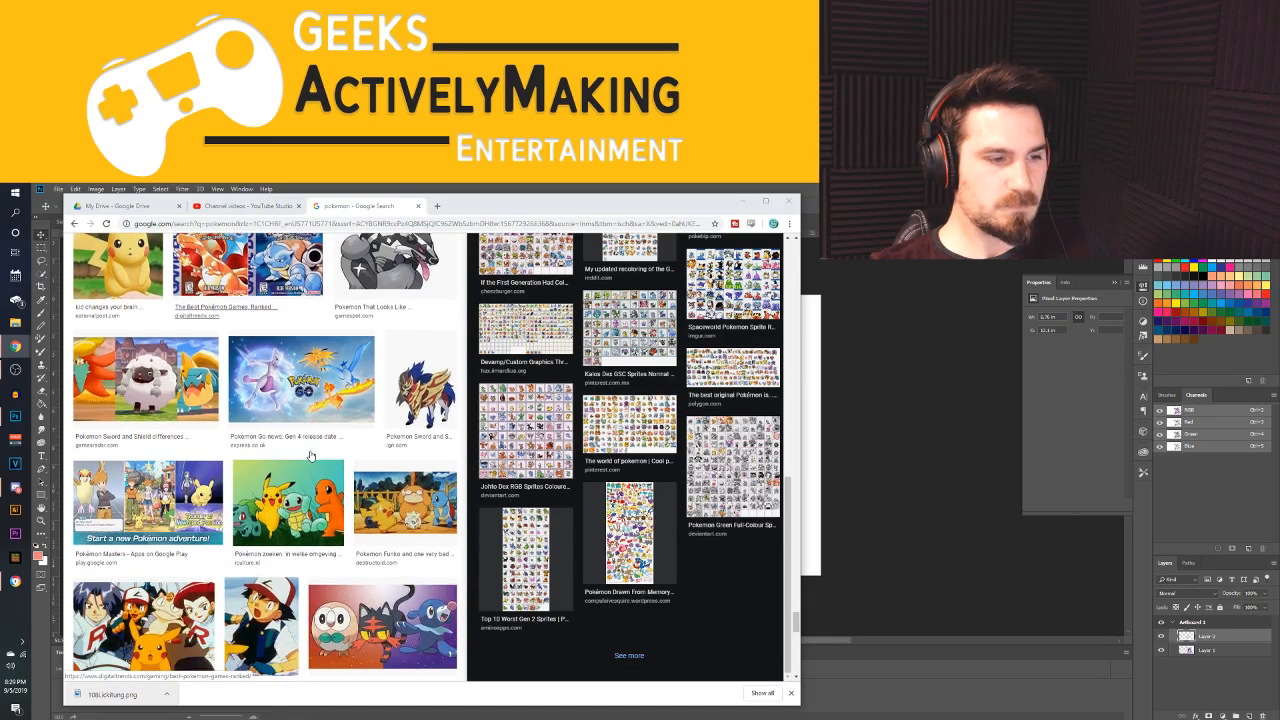
scroll(310, 456, "down", 1)
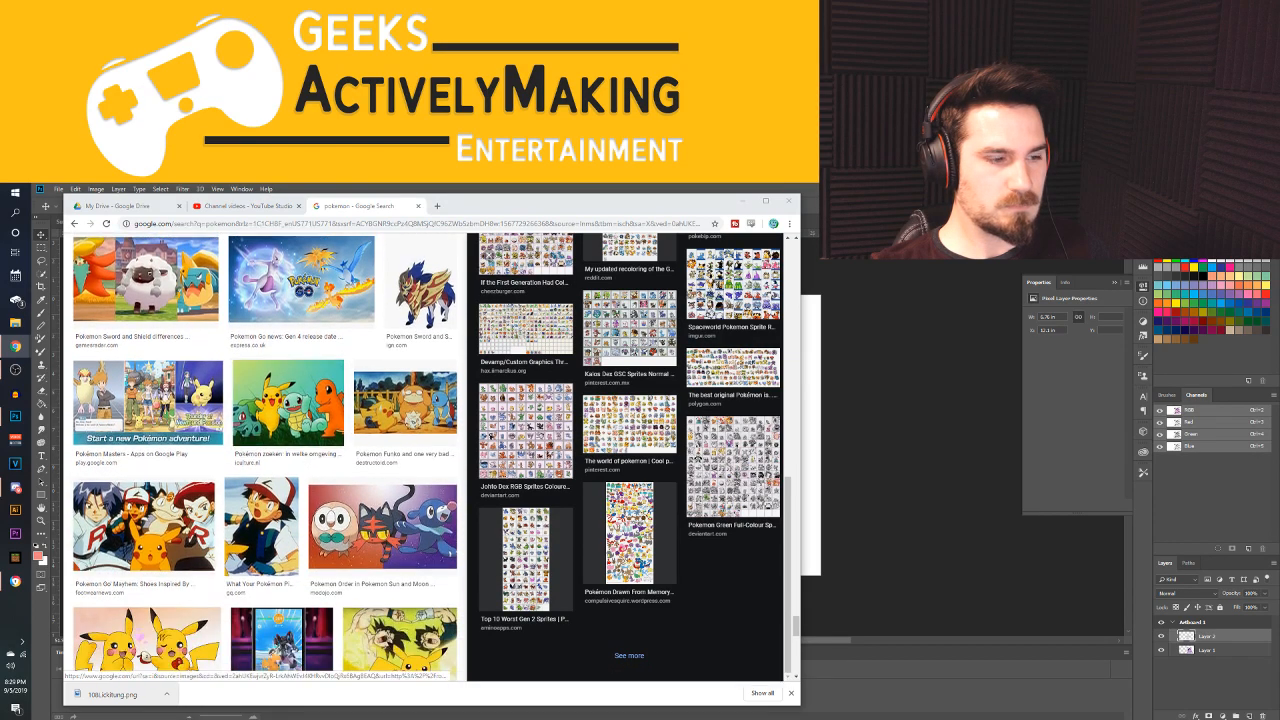
scroll(218, 548, "down", 2)
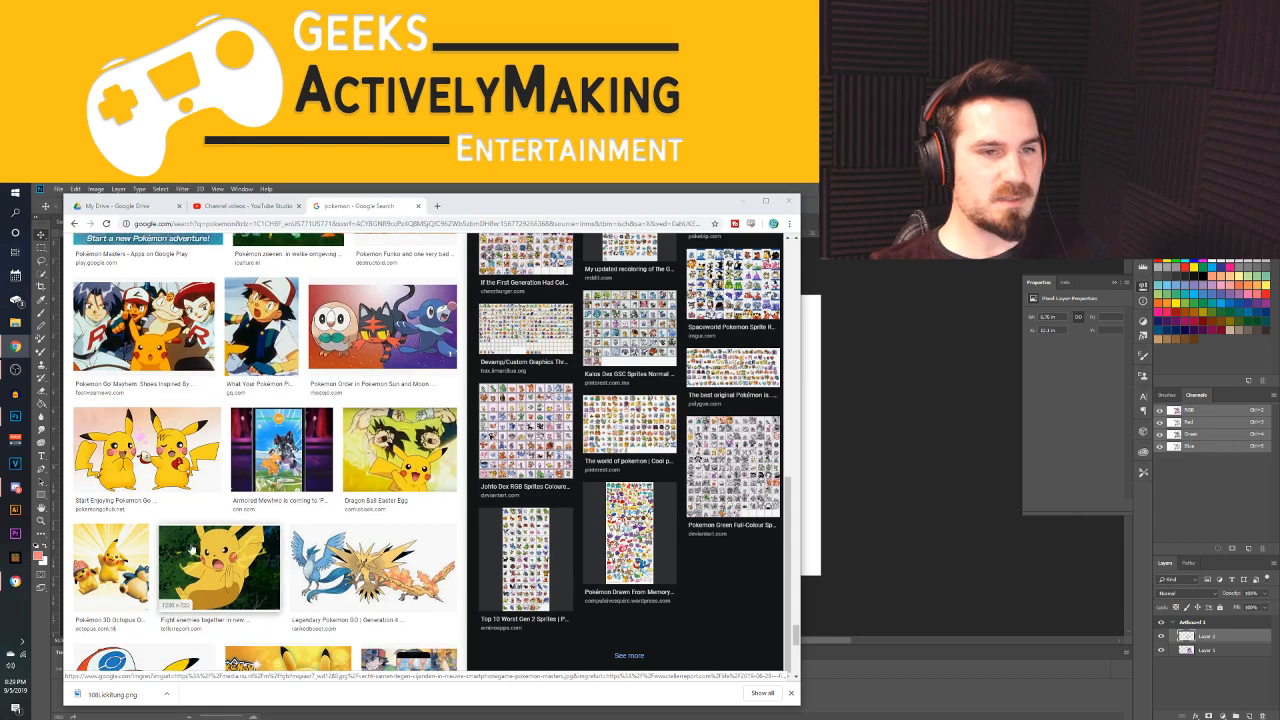
scroll(218, 548, "down", 1)
scroll(323, 480, "up", 2)
scroll(323, 480, "up", 1)
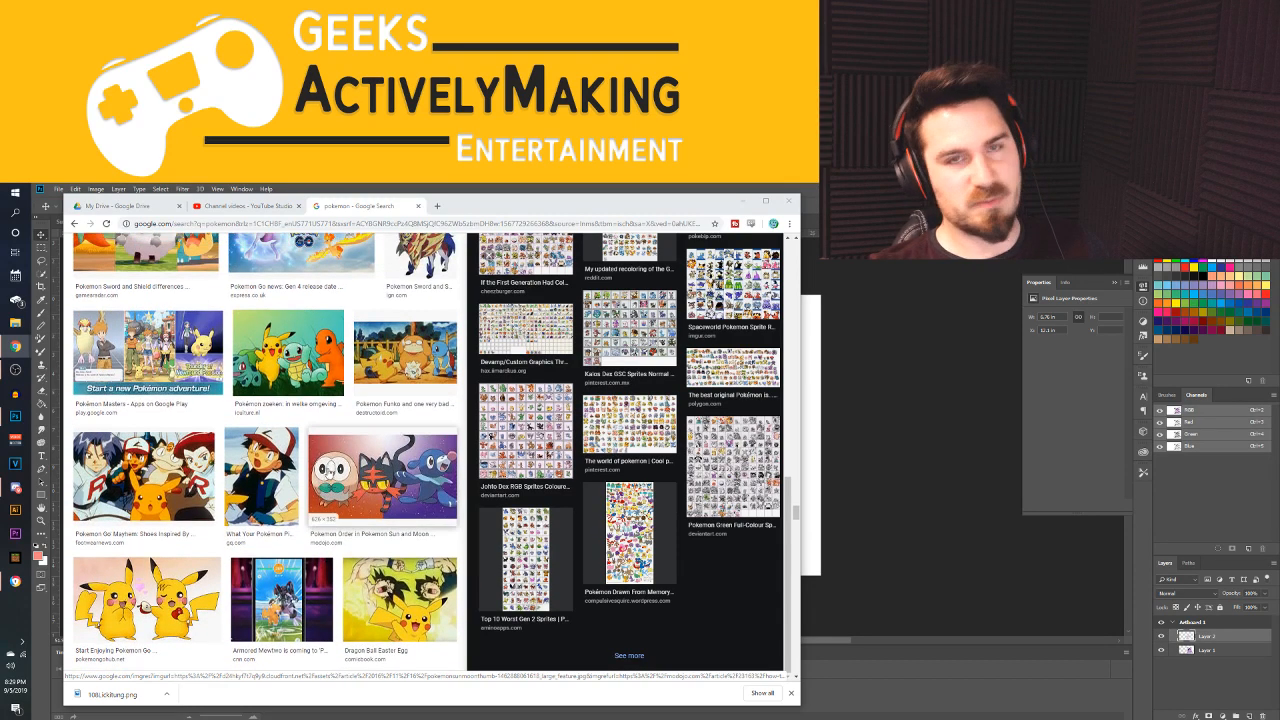
Look further through the "pokemon" image results, past the Johto starters, Oddish, Jolteon, Jirachi and Abra, for a body-part source
scroll(330, 470, "down", 2)
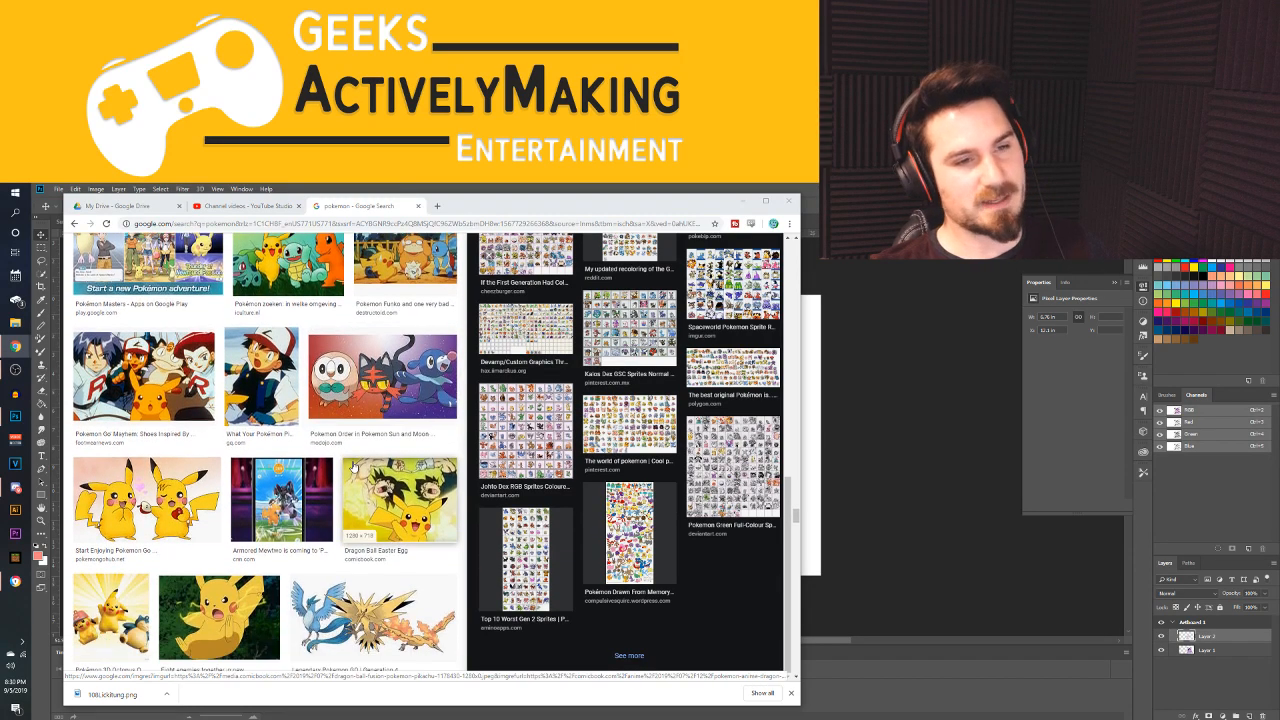
scroll(330, 470, "down", 1)
scroll(362, 463, "down", 3)
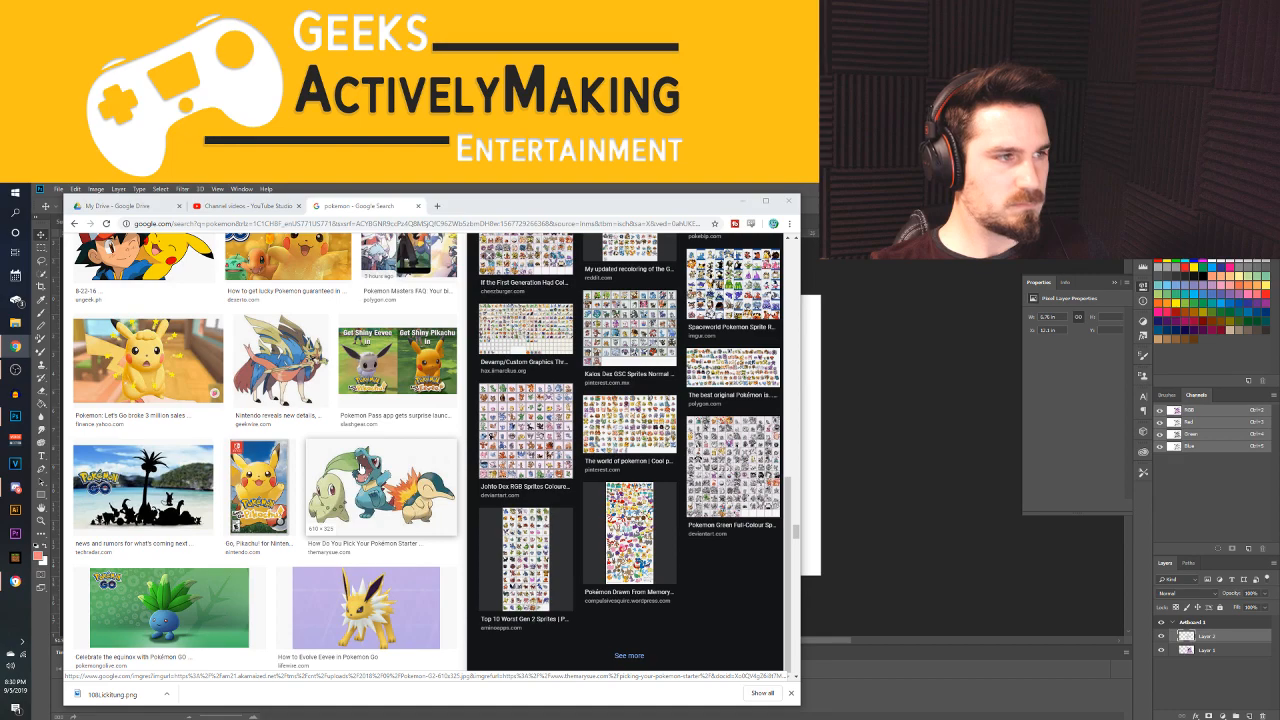
scroll(361, 466, "down", 1)
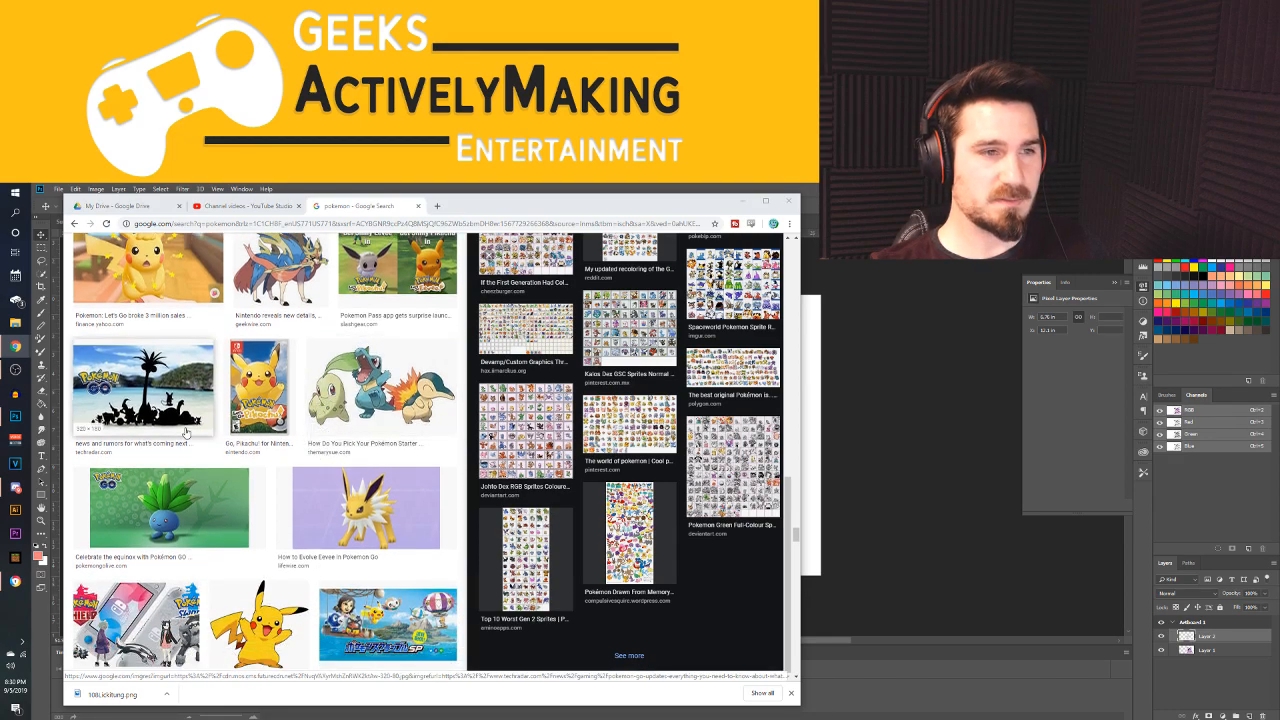
scroll(185, 432, "down", 1)
scroll(232, 440, "down", 1)
scroll(300, 462, "down", 1)
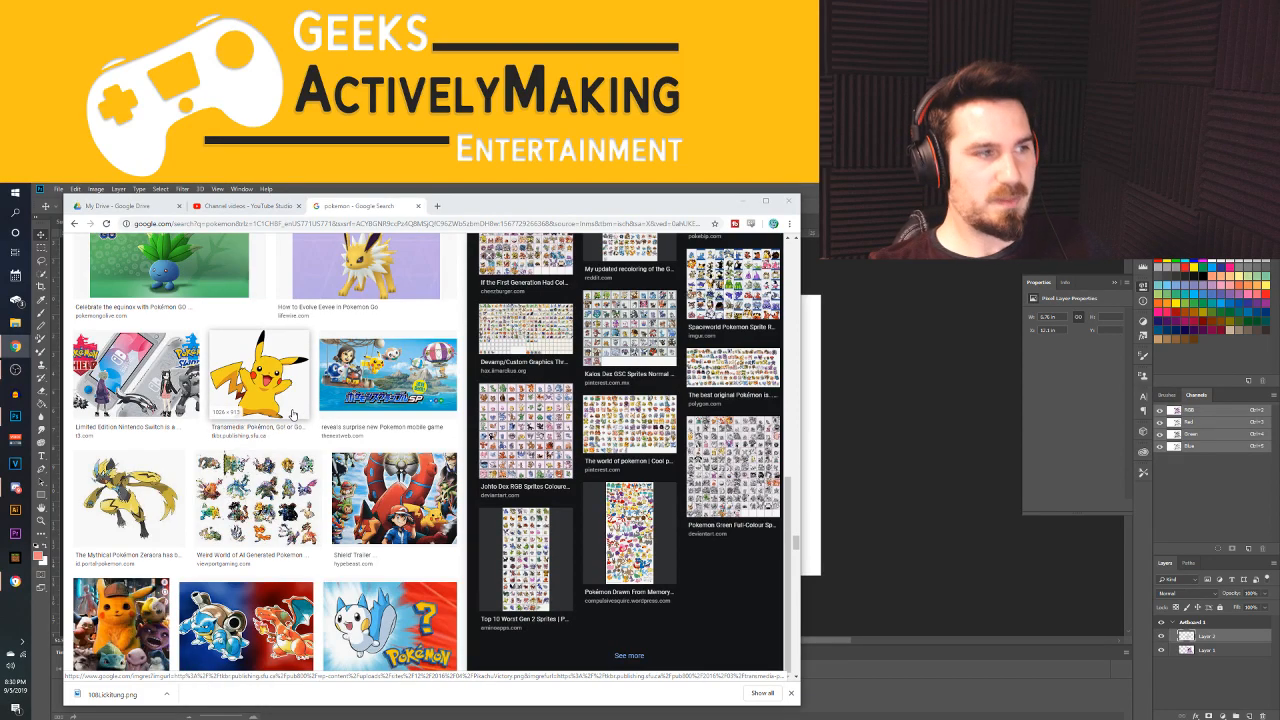
scroll(292, 414, "down", 2)
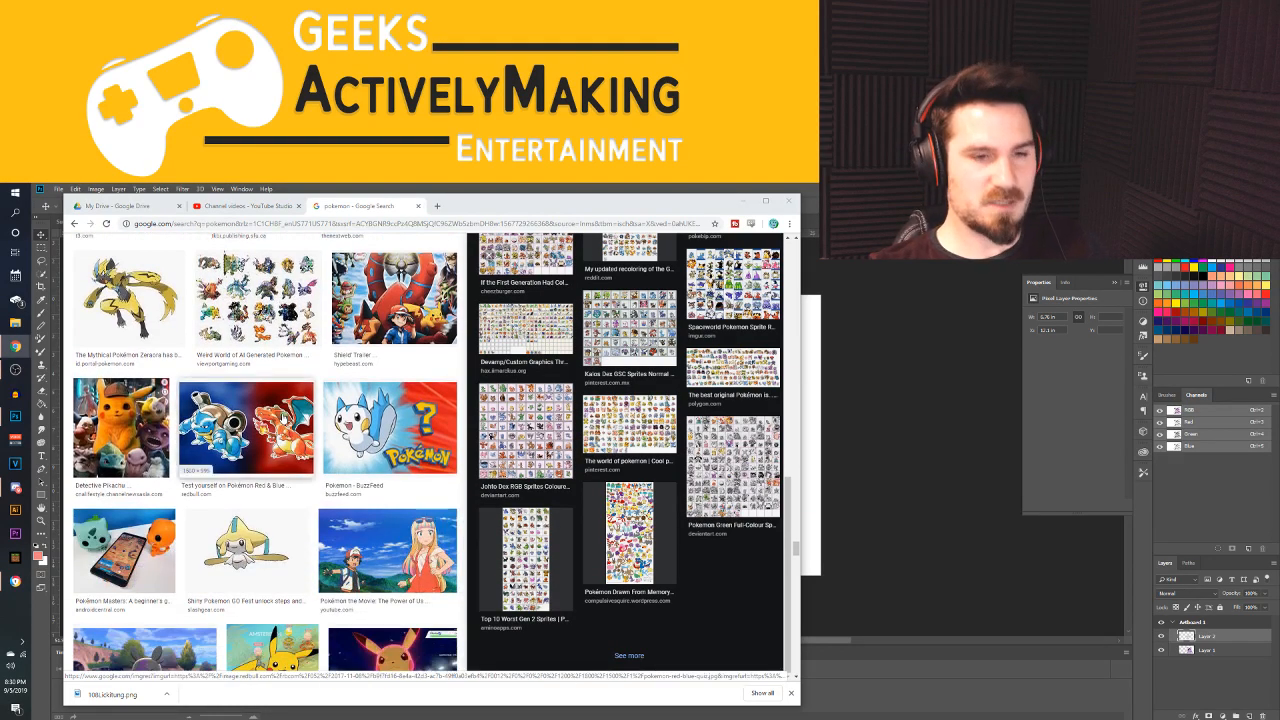
scroll(283, 418, "down", 2)
scroll(283, 418, "down", 1)
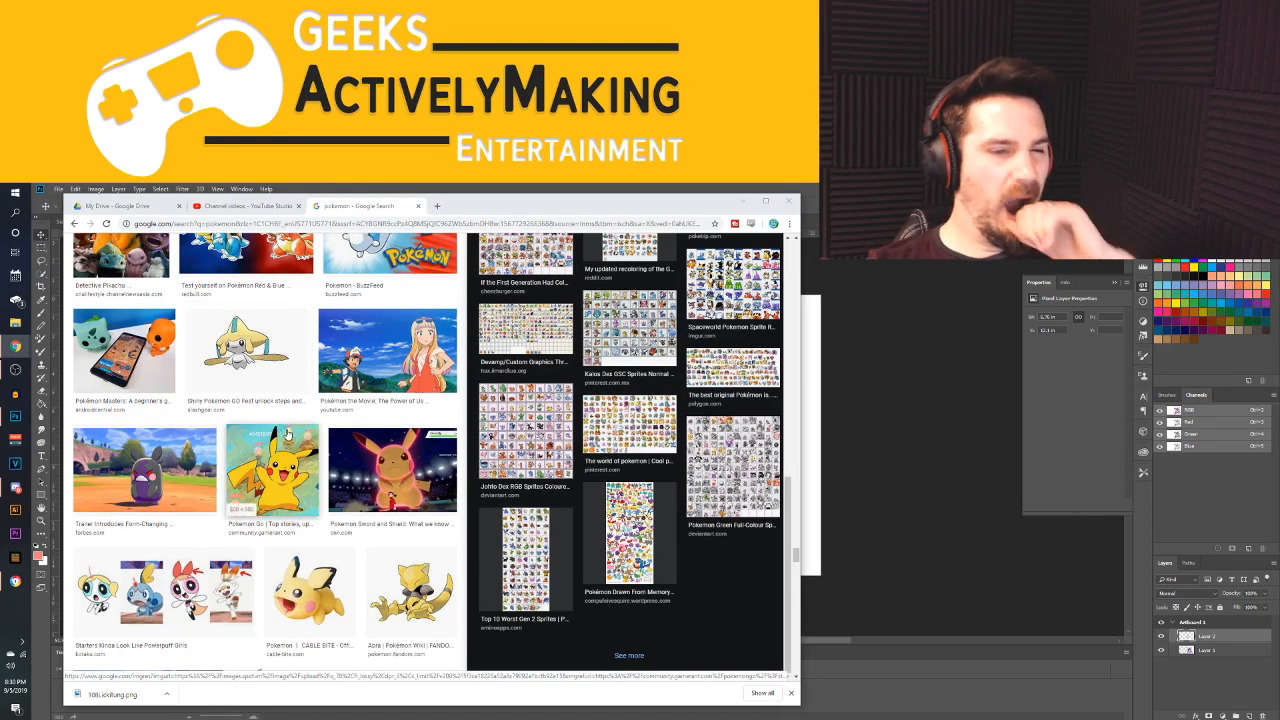
scroll(338, 438, "down", 1)
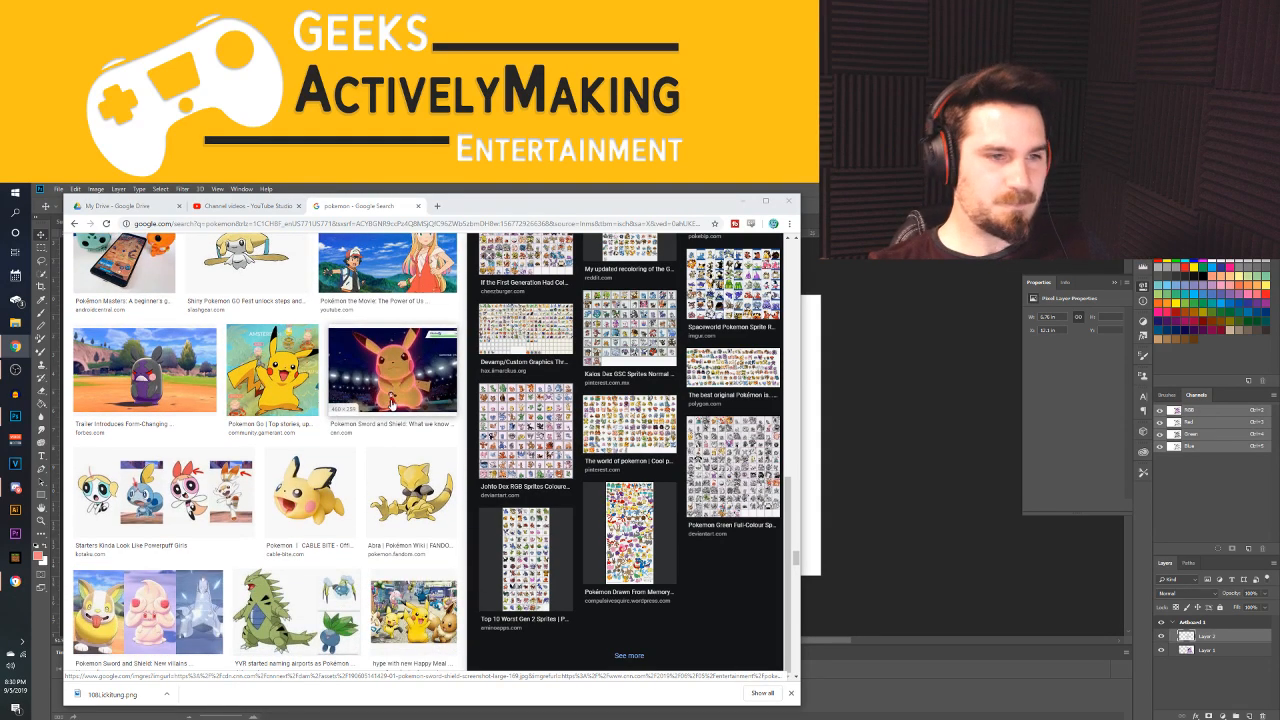
scroll(391, 404, "down", 1)
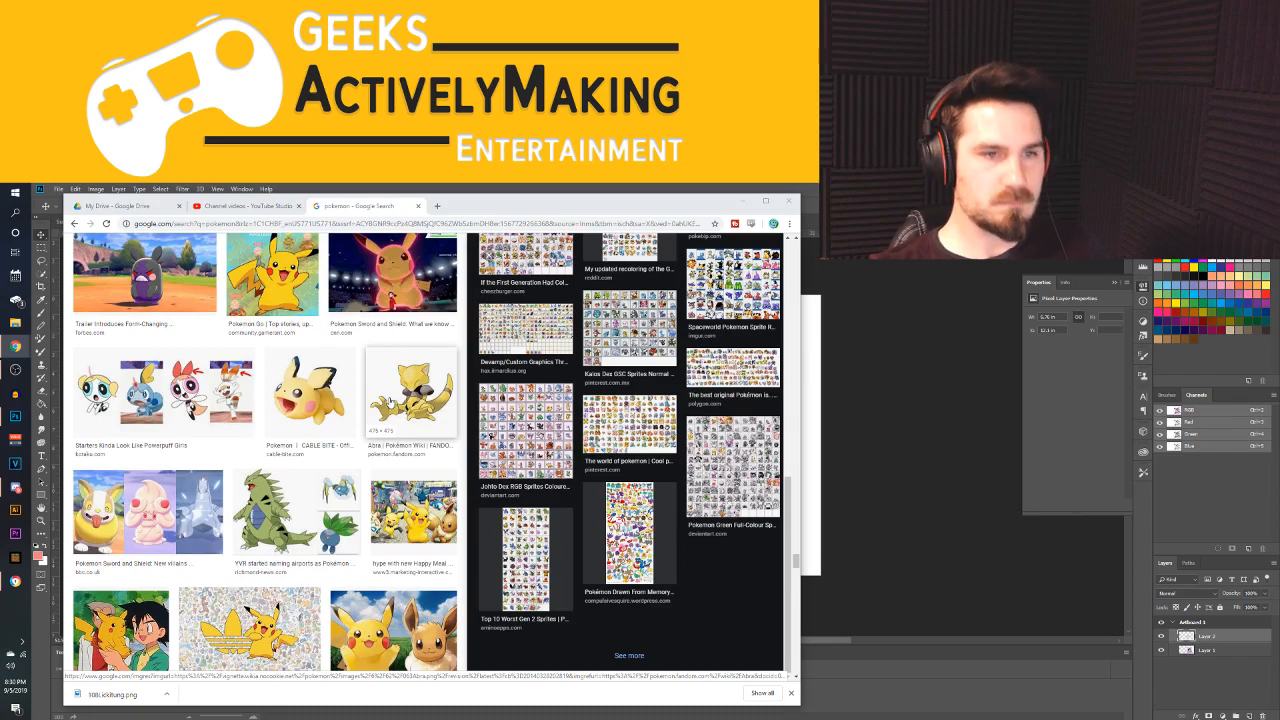
Continue examining the image results, from Tyranitar and Psyduck through Giratina, Rayquaza and Mew to the Sword and Shield starters
scroll(390, 400, "down", 1)
scroll(372, 402, "down", 2)
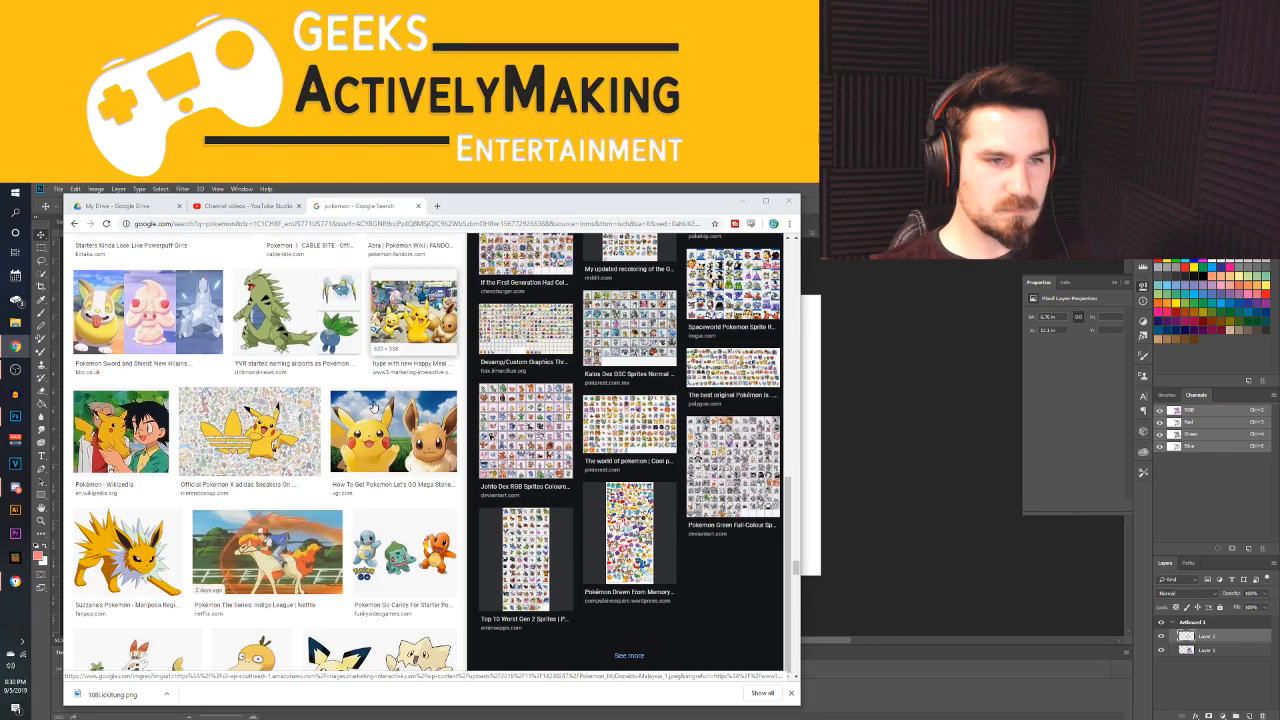
scroll(372, 405, "down", 3)
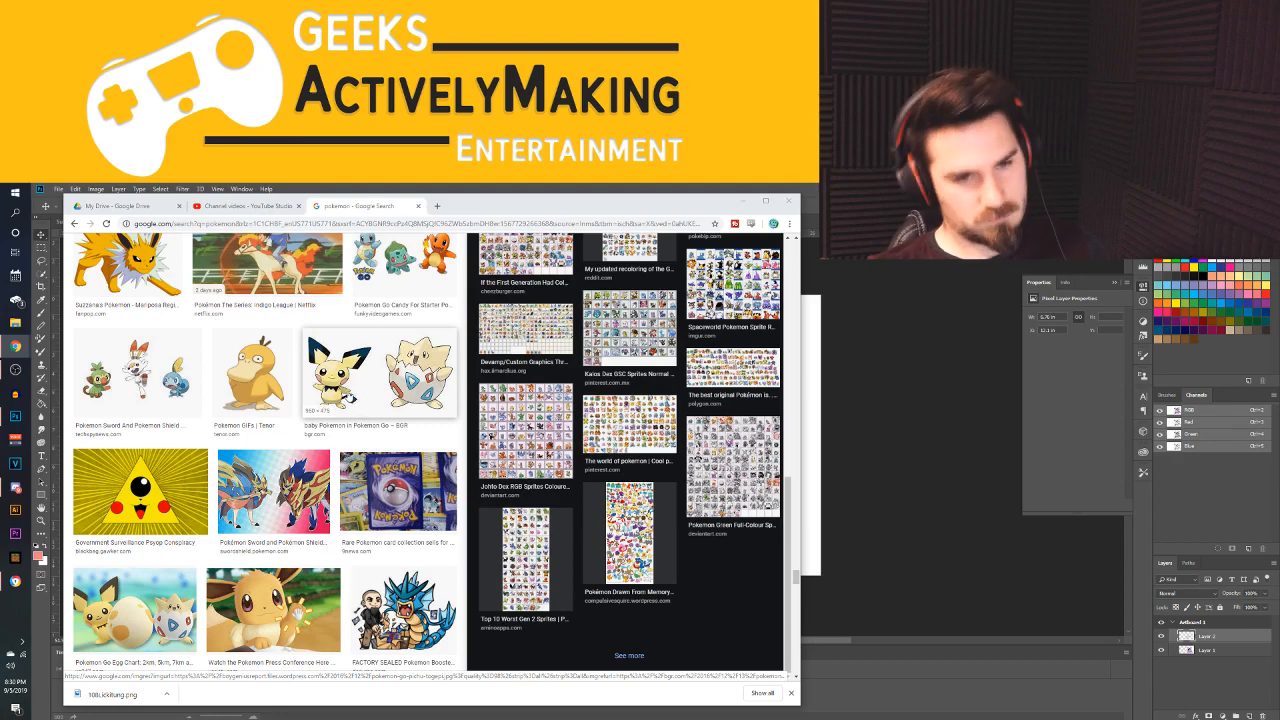
scroll(355, 405, "down", 3)
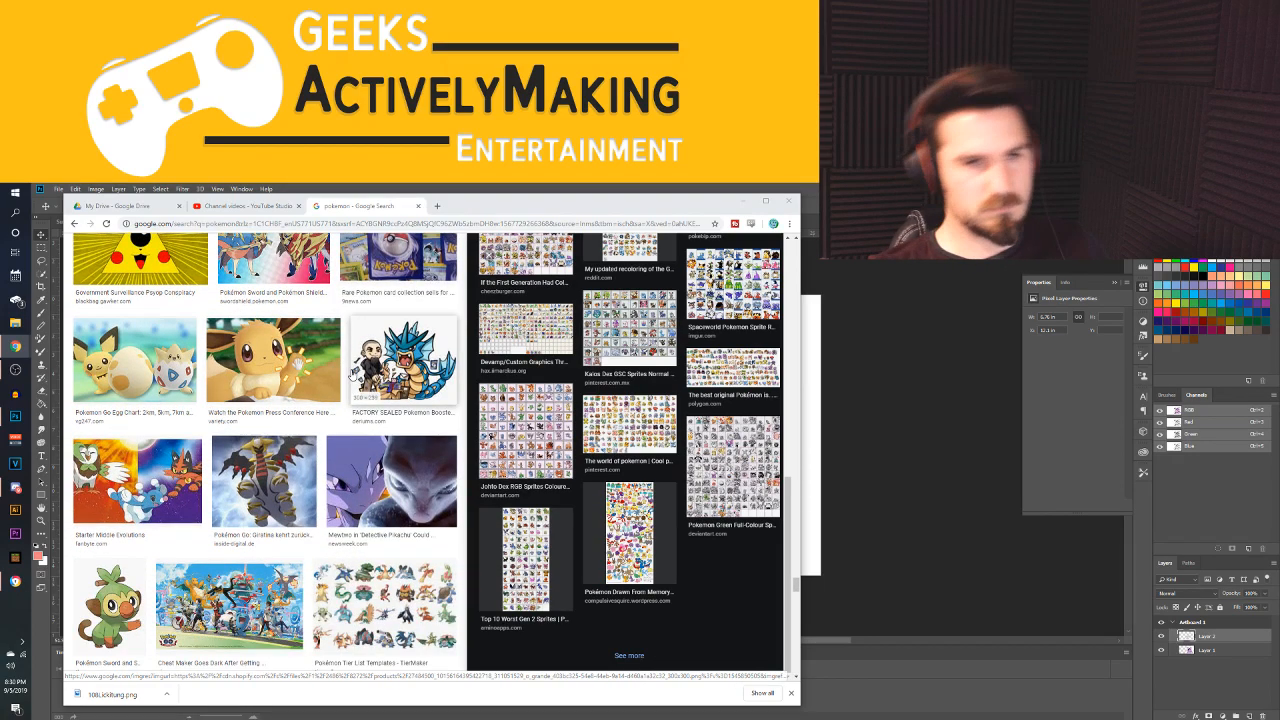
scroll(367, 368, "down", 1)
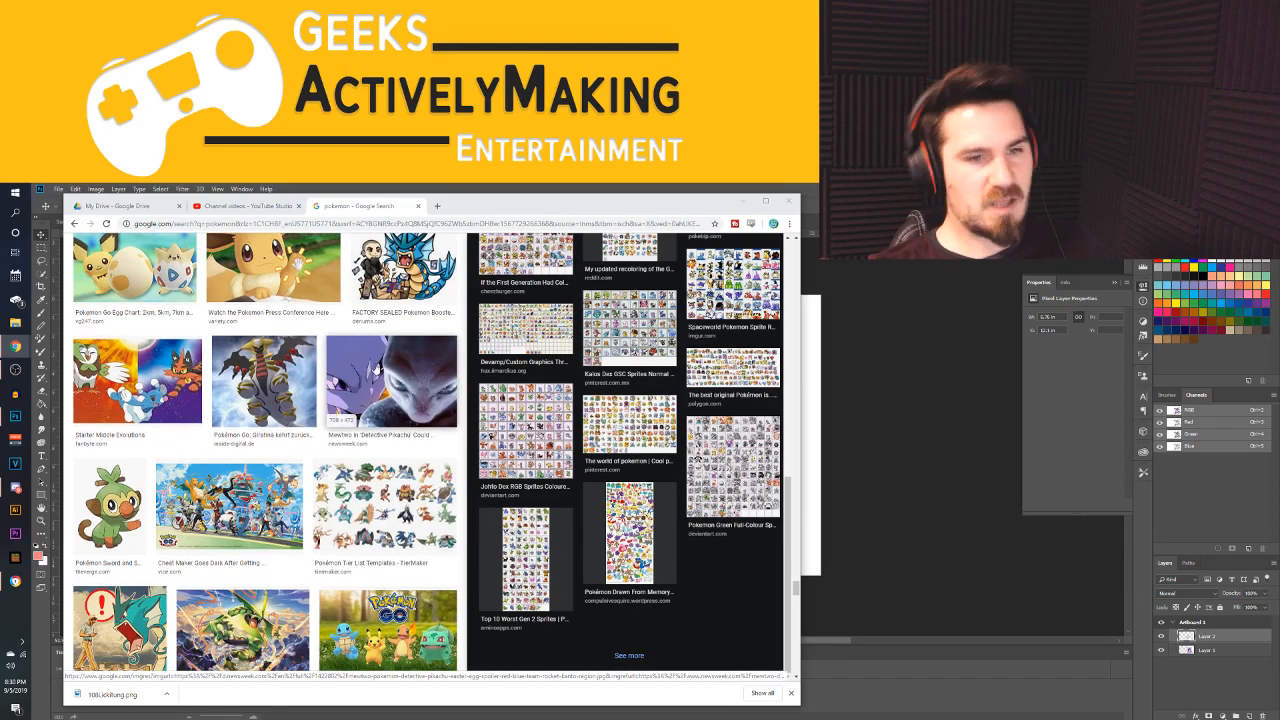
scroll(385, 375, "down", 2)
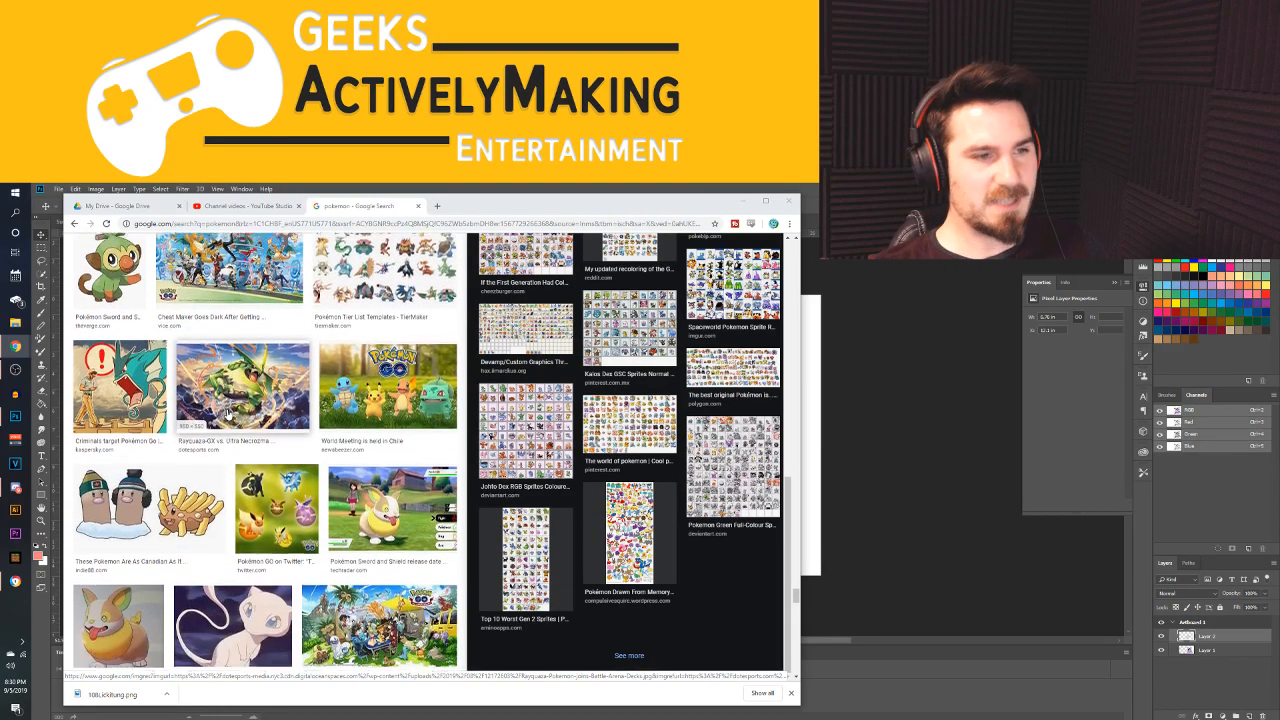
scroll(218, 425, "down", 1)
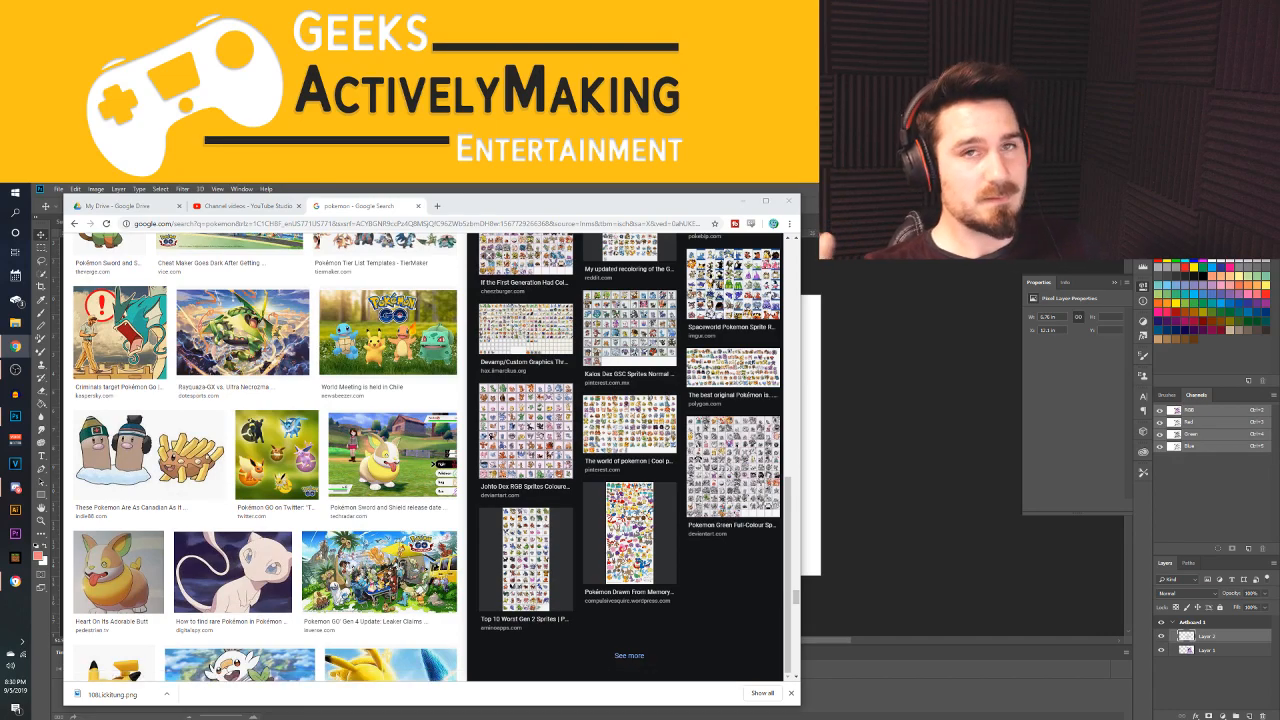
scroll(243, 441, "down", 2)
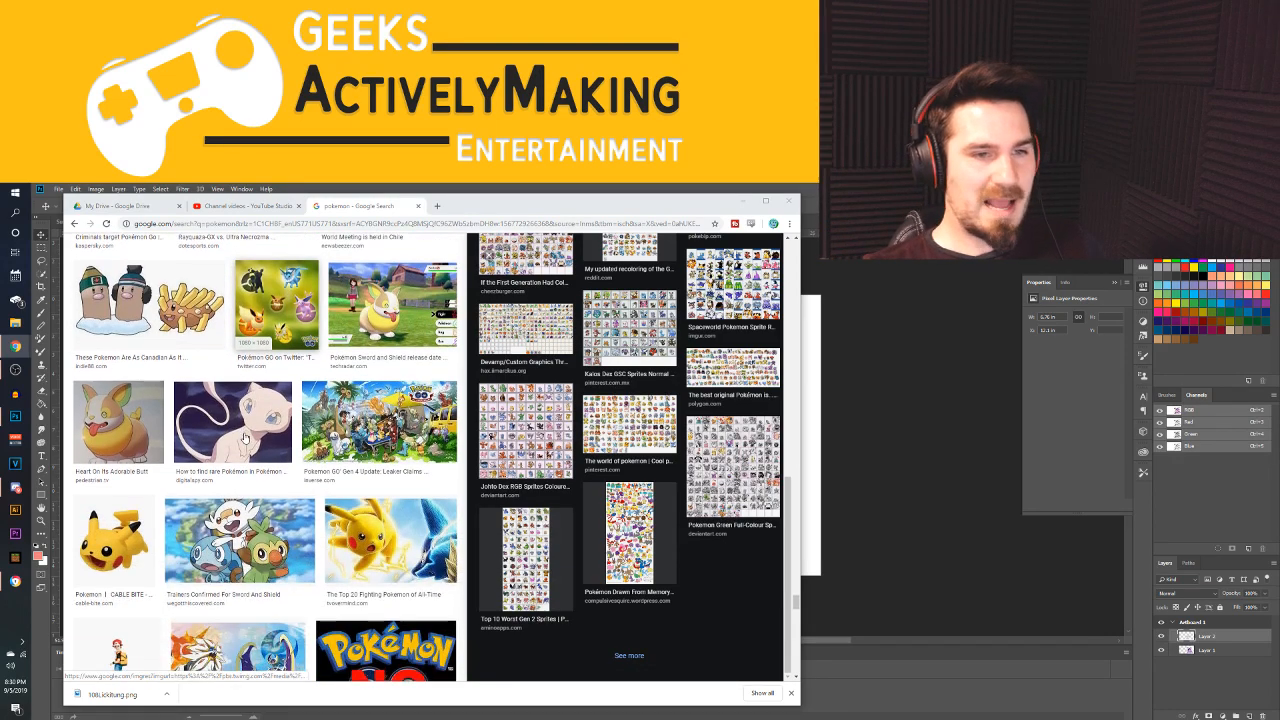
scroll(243, 441, "down", 2)
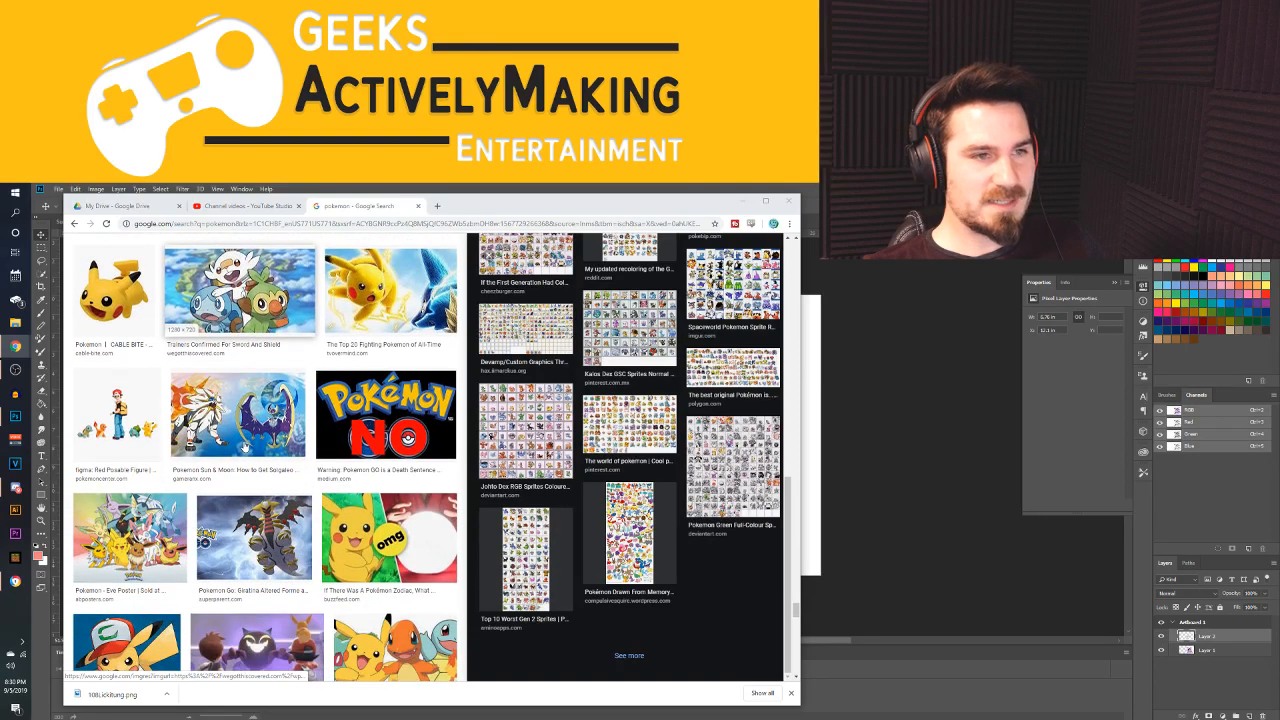
Open the "figma: Red Posable Figure" image and examine it and the further Pokémon results below it
left_click(116, 412)
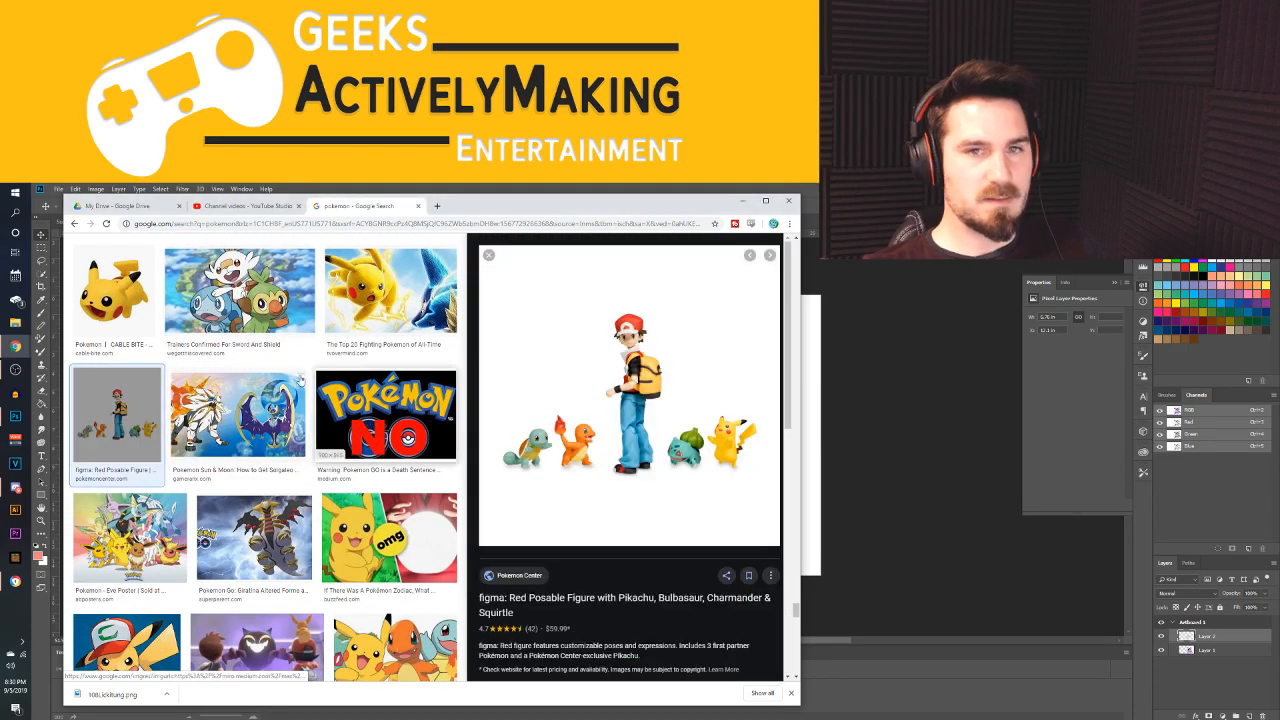
scroll(253, 383, "down", 1)
scroll(253, 383, "down", 2)
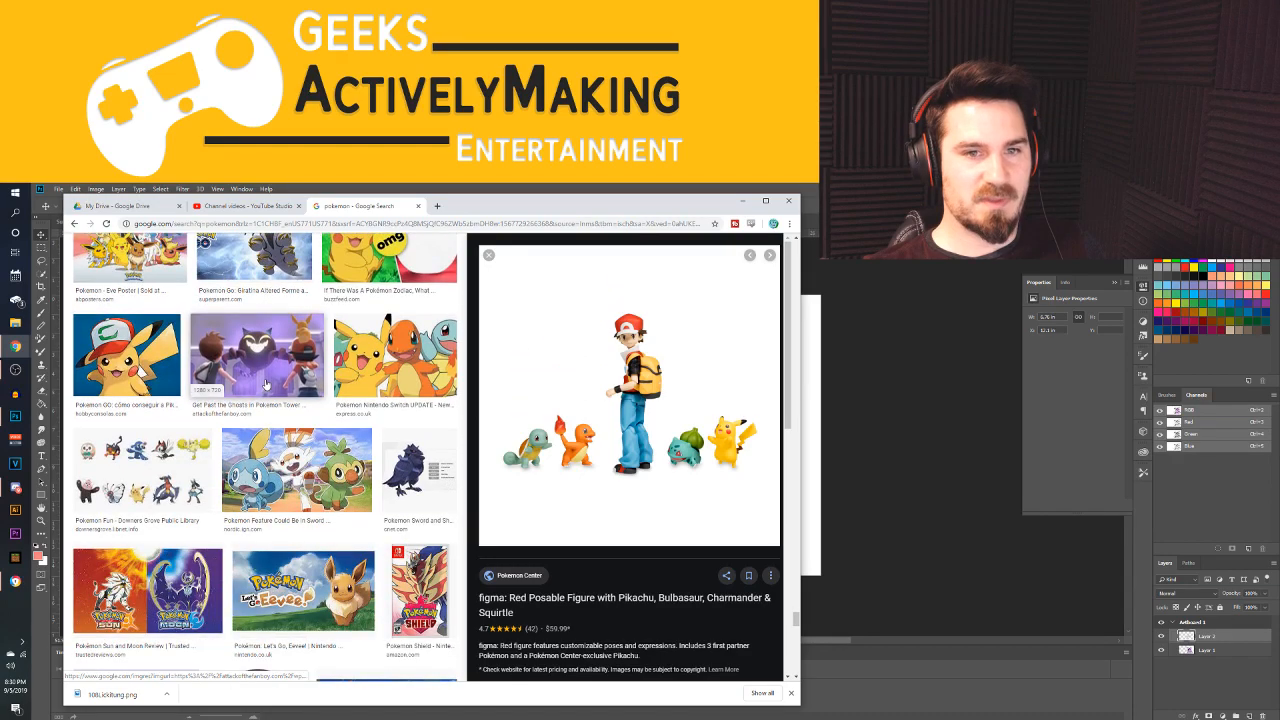
scroll(265, 382, "up", 1)
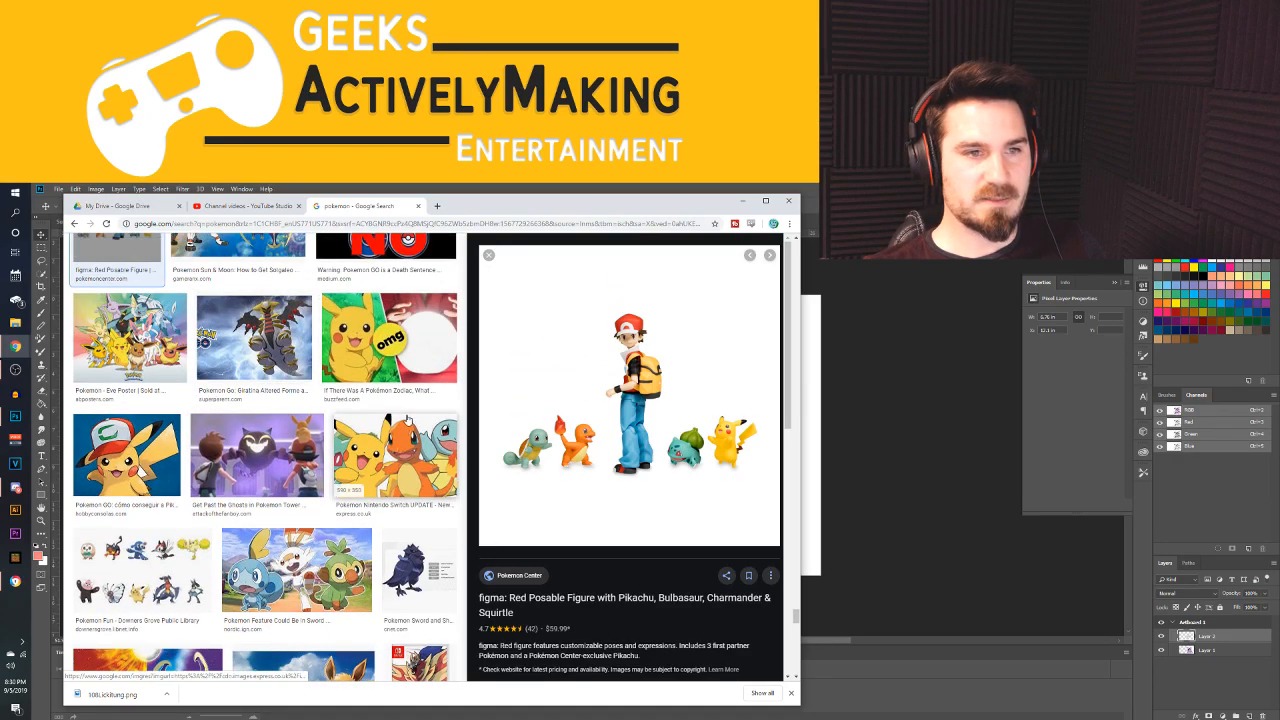
scroll(143, 320, "down", 2)
scroll(330, 447, "down", 1)
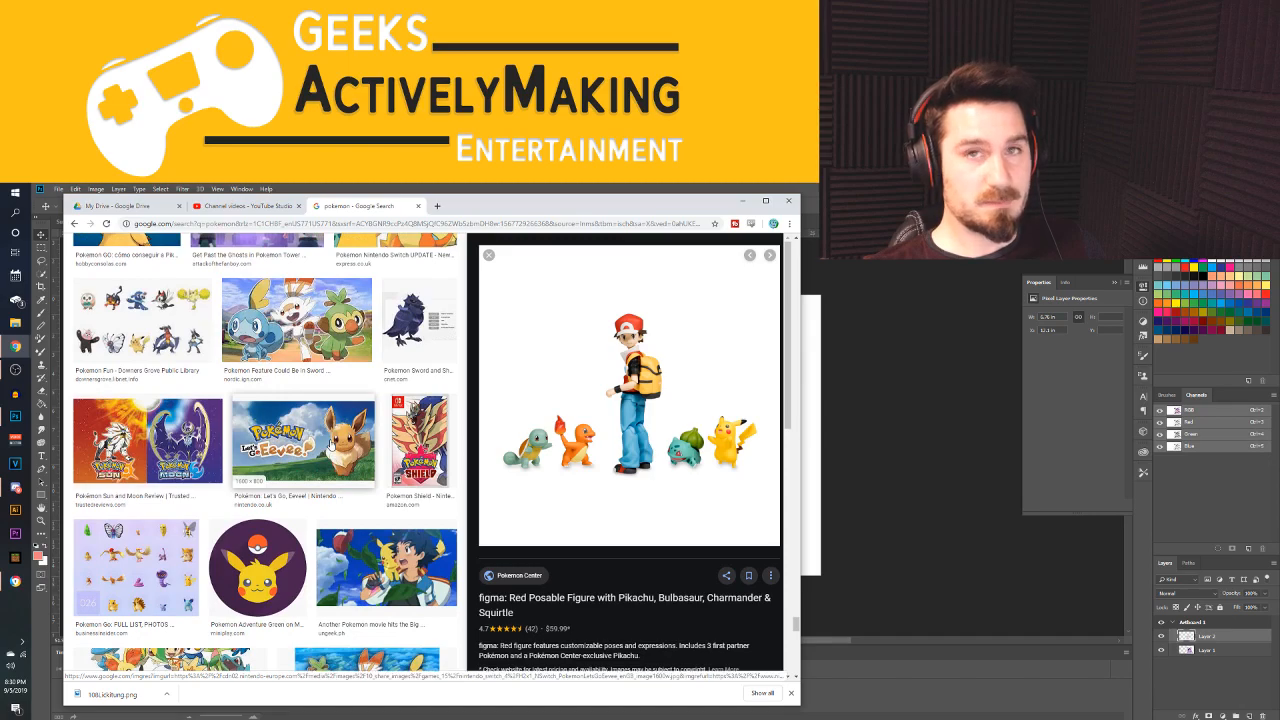
scroll(329, 444, "down", 4)
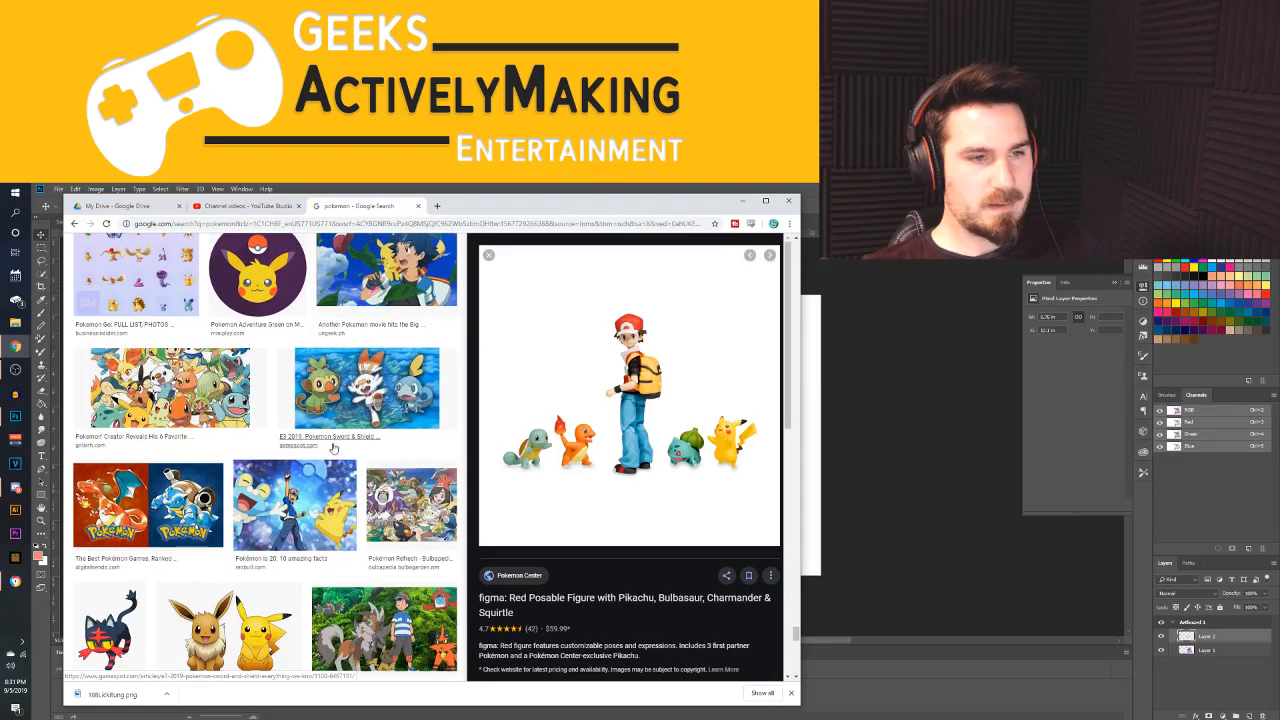
scroll(307, 482, "down", 1)
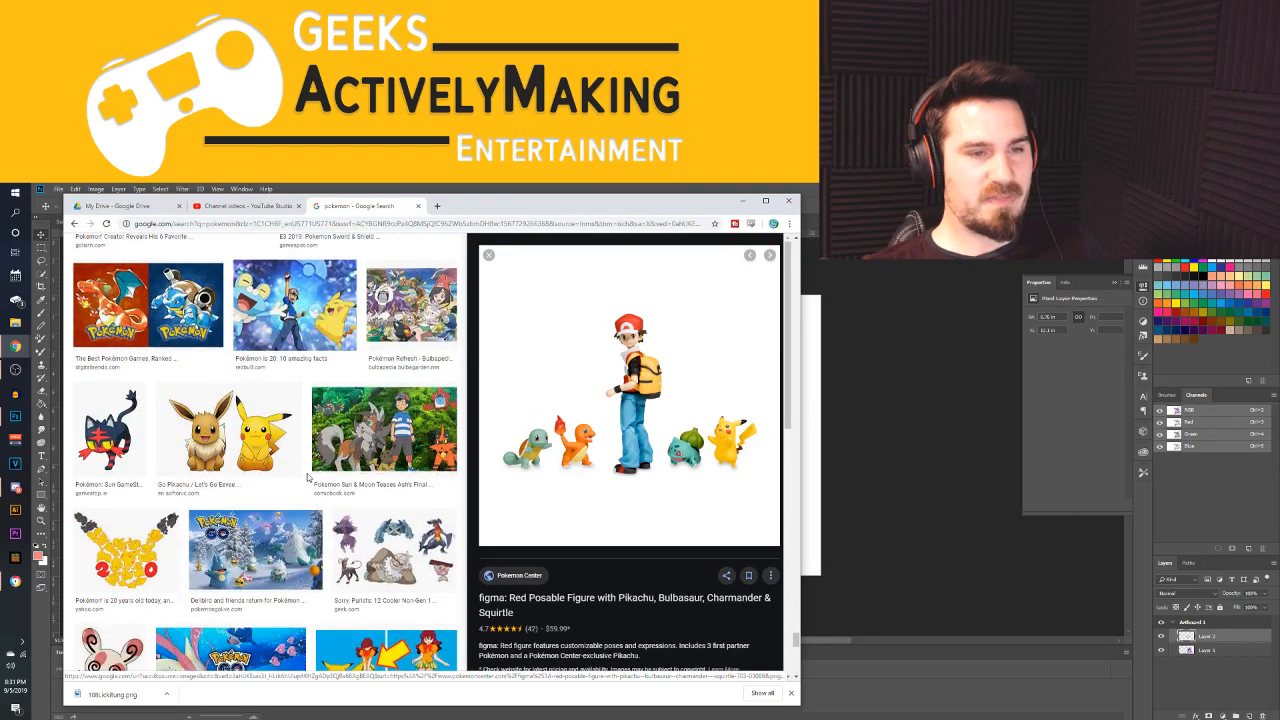
Leave the browser for Photoshop and close the Untitled-1 Grimer composite without saving, keeping the Sunovageek thumbnail template open
left_click(787, 203)
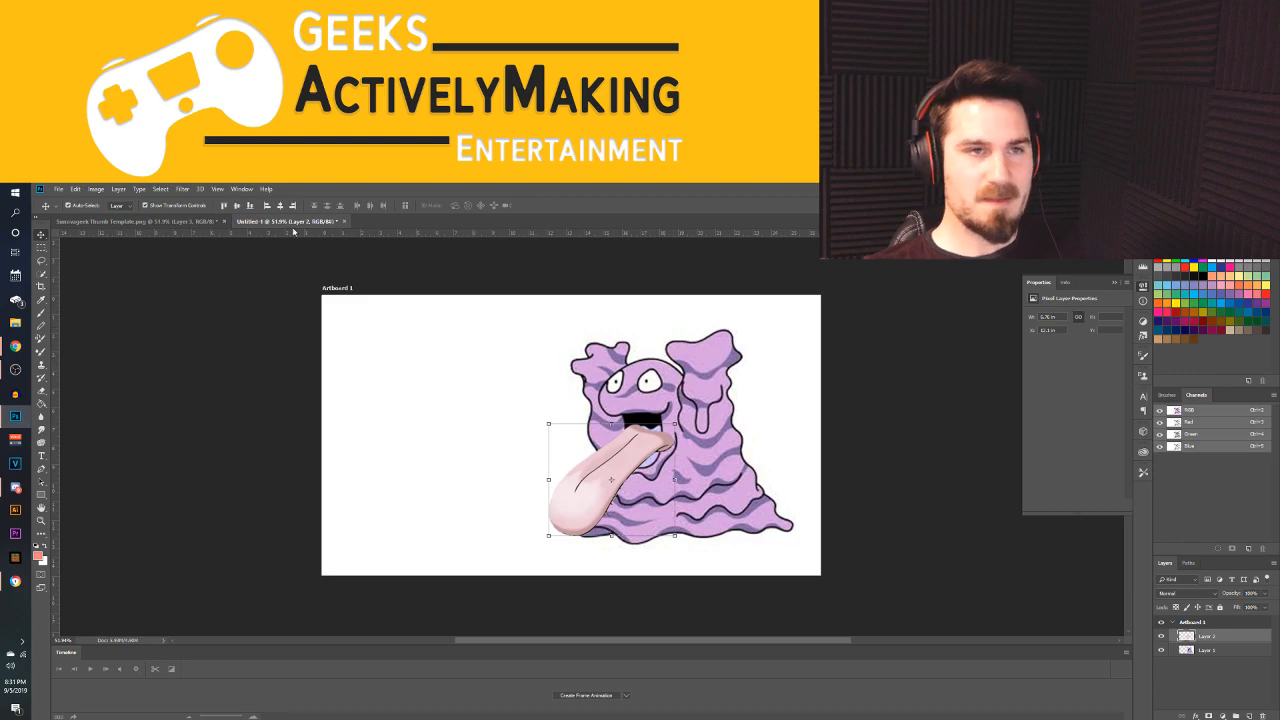
left_click(150, 221)
left_click(300, 221)
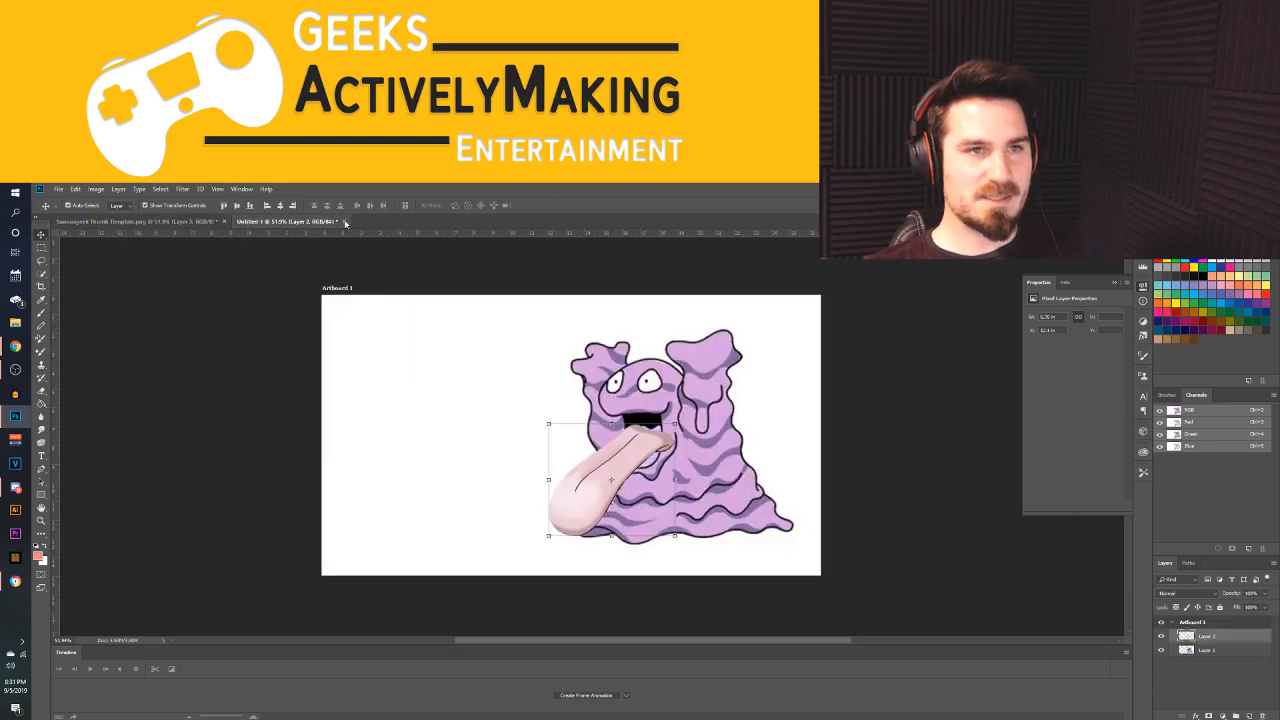
left_click(345, 221)
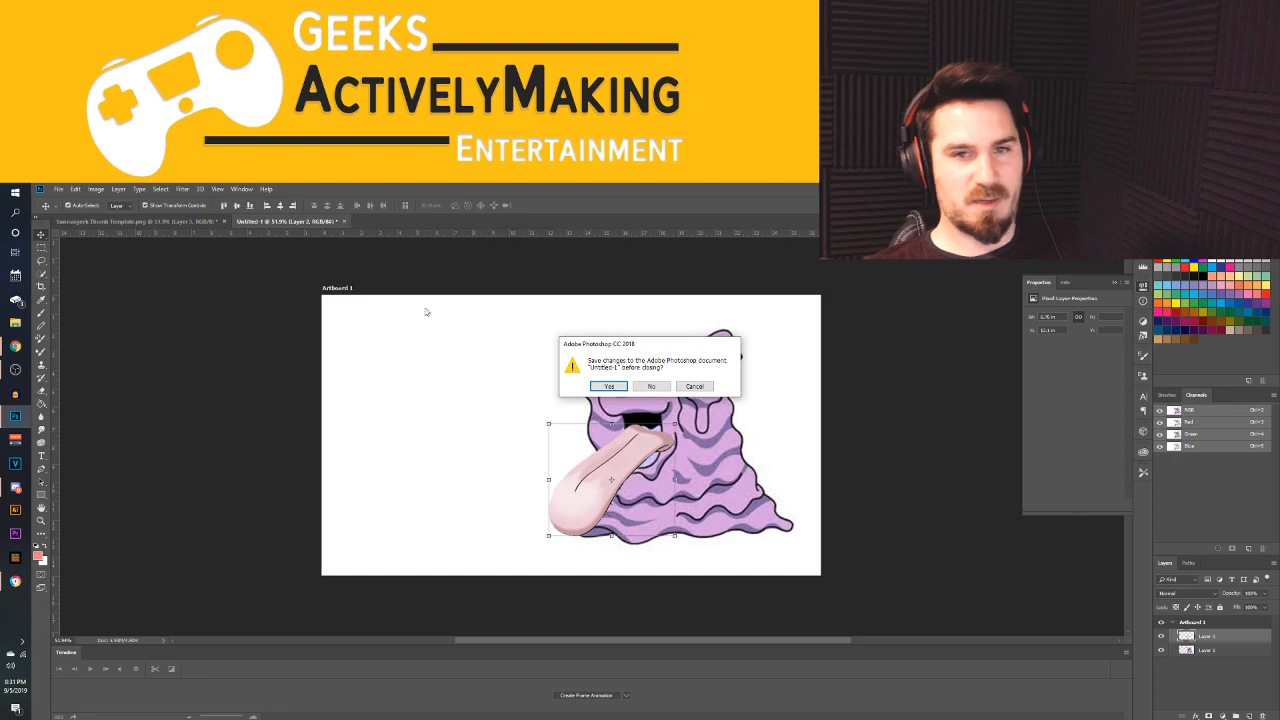
left_click(651, 386)
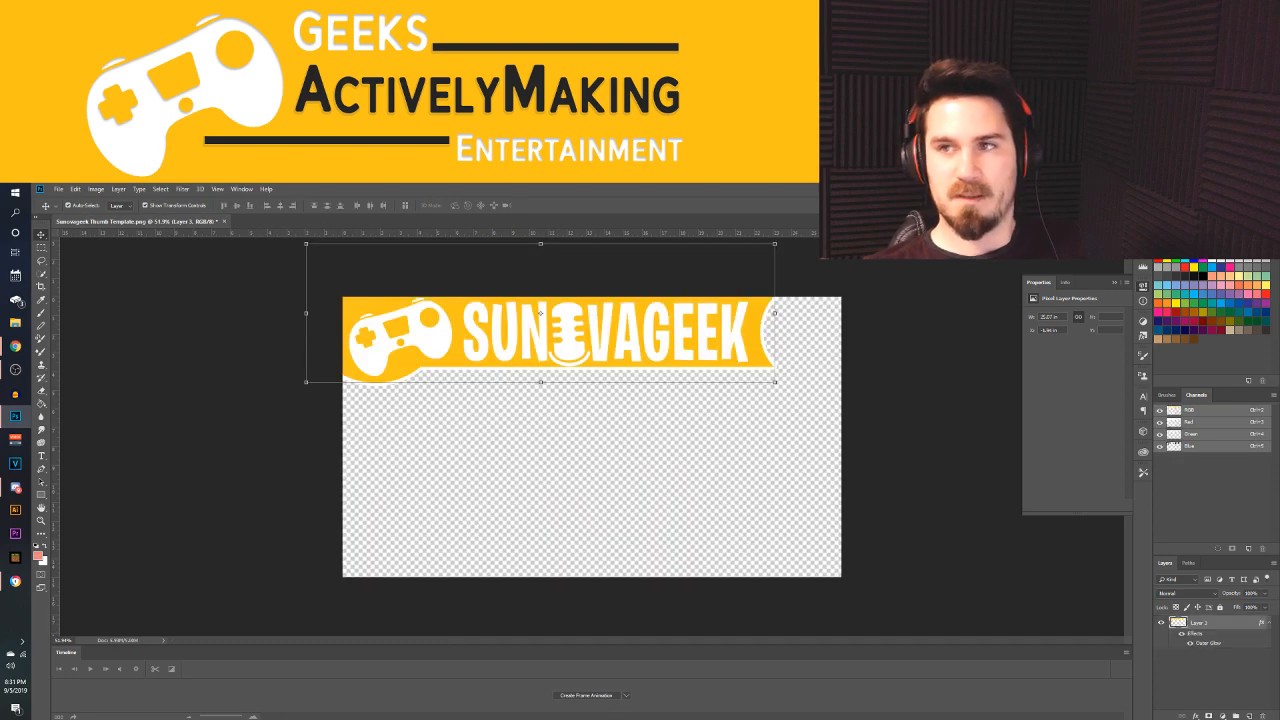